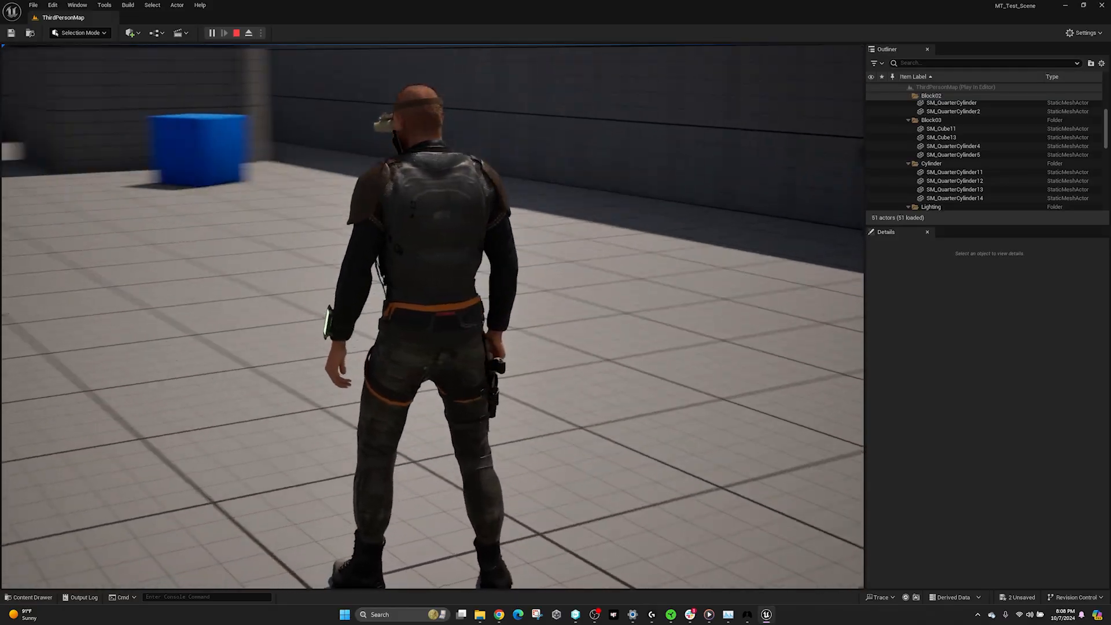
{"action": "key", "text": "w"}
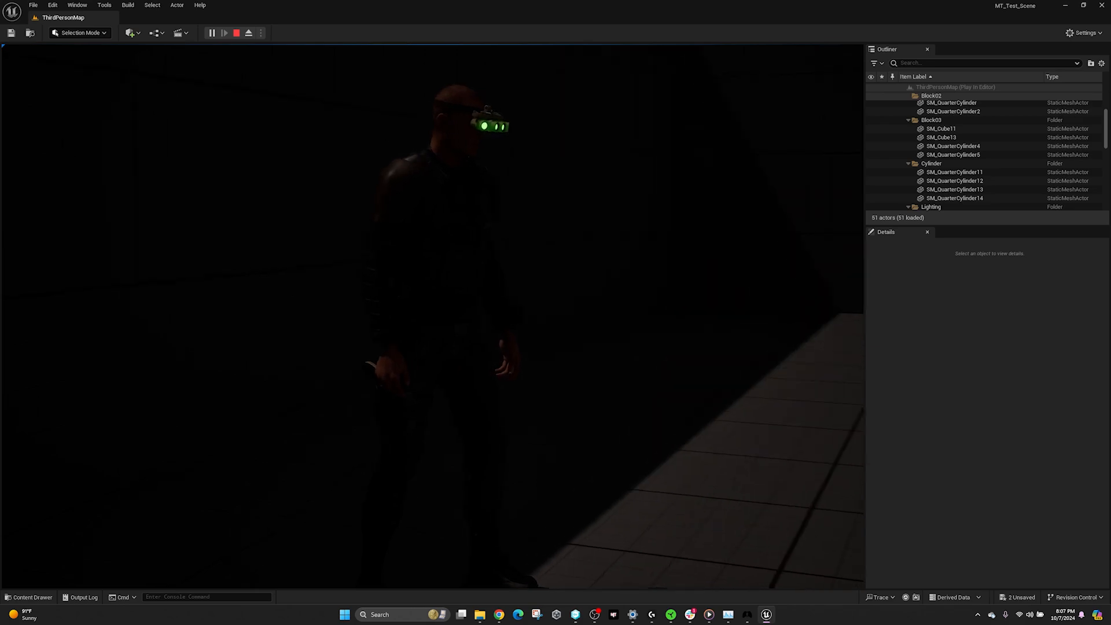
{"action": "key", "text": "w"}
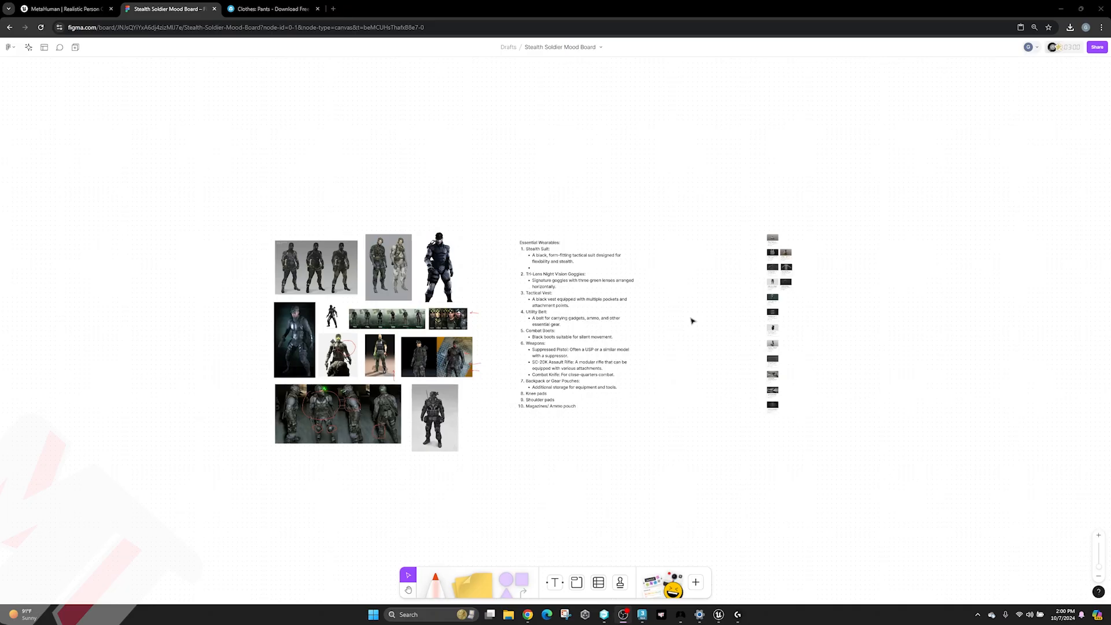
Examine the stealth soldier reference images on the mood board, including the annotated vest, shoulder, knee pad and goggles details.
{"action": "scroll", "coordinate": [560, 218], "scroll_direction": "up", "scroll_amount": 2, "text": "ctrl"}
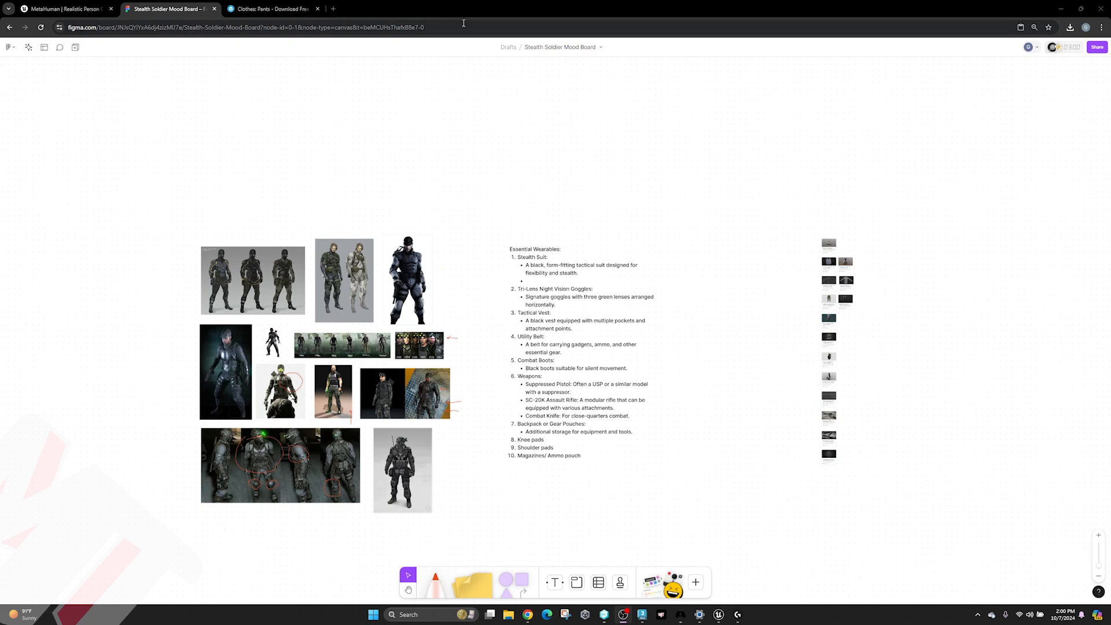
{"action": "scroll", "coordinate": [405, 443], "scroll_direction": "up", "scroll_amount": 6, "text": "ctrl"}
{"action": "scroll", "coordinate": [395, 450], "scroll_direction": "down", "scroll_amount": 3, "text": "ctrl"}
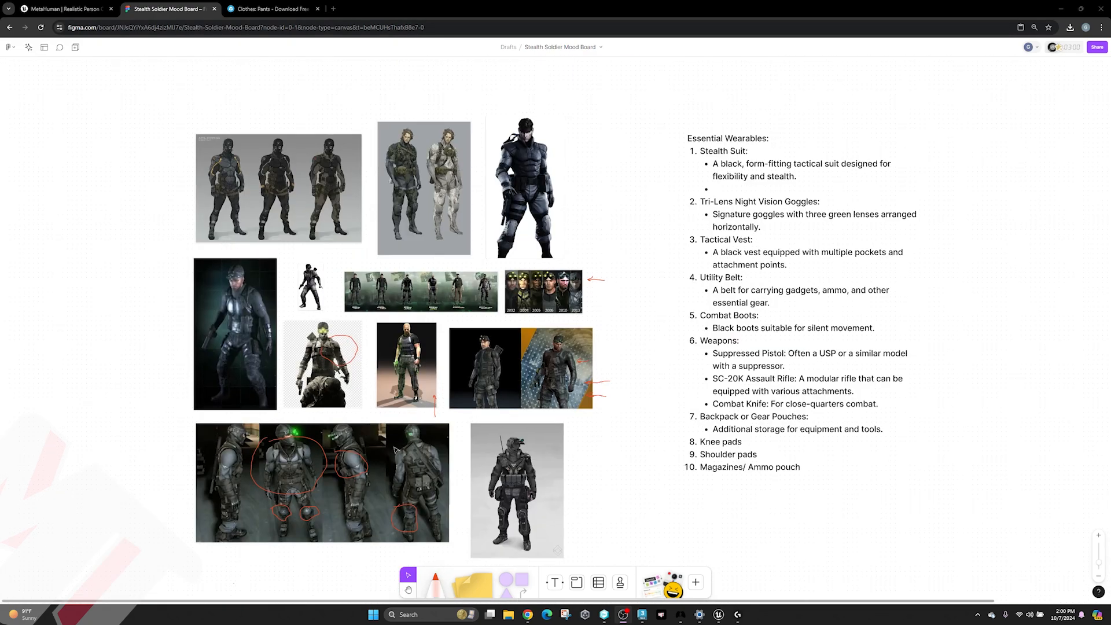
{"action": "scroll", "coordinate": [298, 499], "scroll_direction": "up", "scroll_amount": 2, "text": "ctrl"}
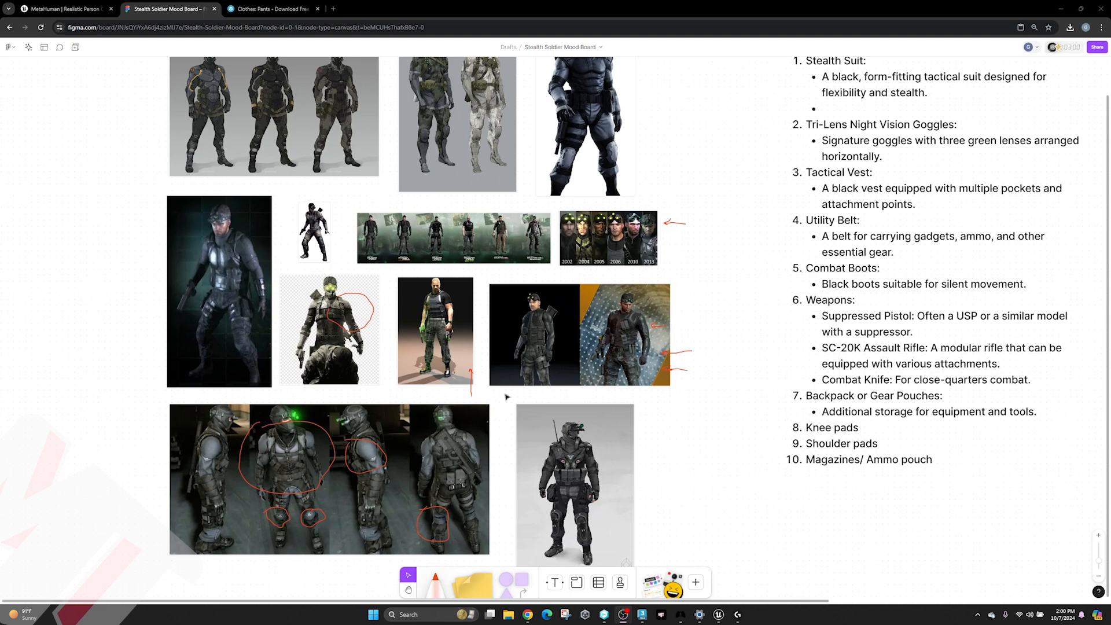
{"action": "scroll", "coordinate": [506, 397], "scroll_direction": "up", "scroll_amount": 3}
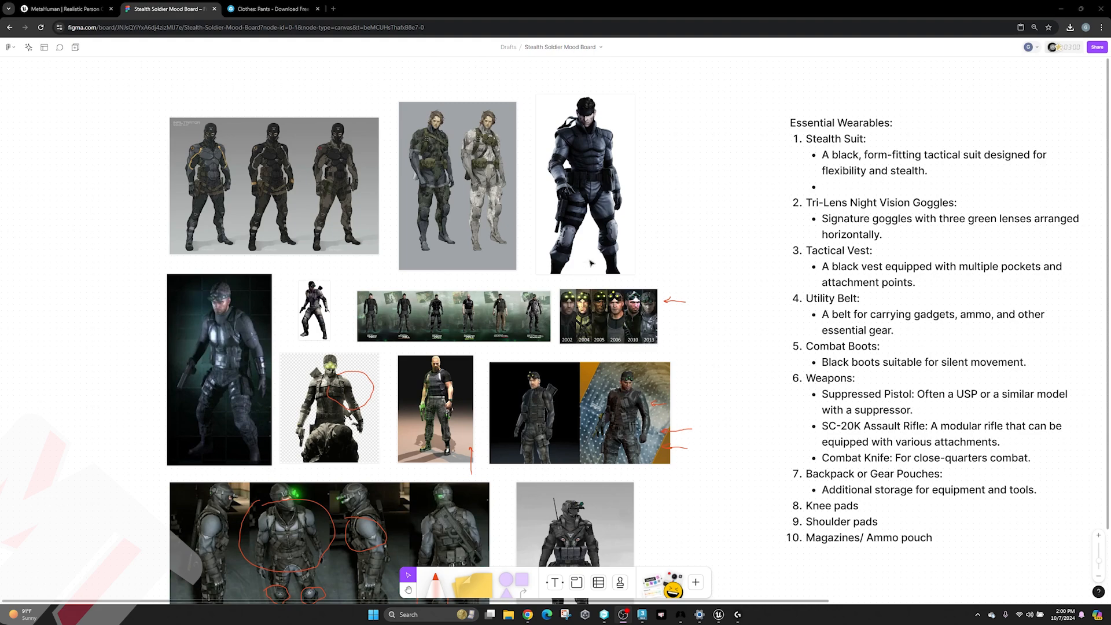
{"action": "scroll", "coordinate": [236, 380], "scroll_direction": "up", "scroll_amount": 3, "text": "ctrl"}
{"action": "scroll", "coordinate": [527, 343], "scroll_direction": "down", "scroll_amount": 2}
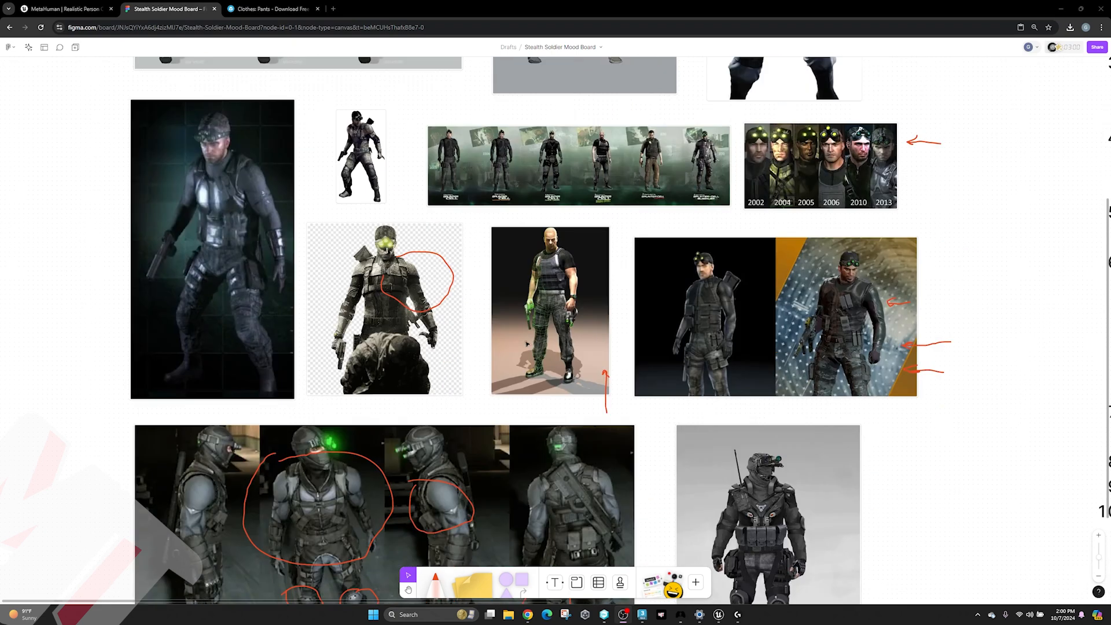
{"action": "scroll", "coordinate": [780, 402], "scroll_direction": "down", "scroll_amount": 3, "text": "ctrl"}
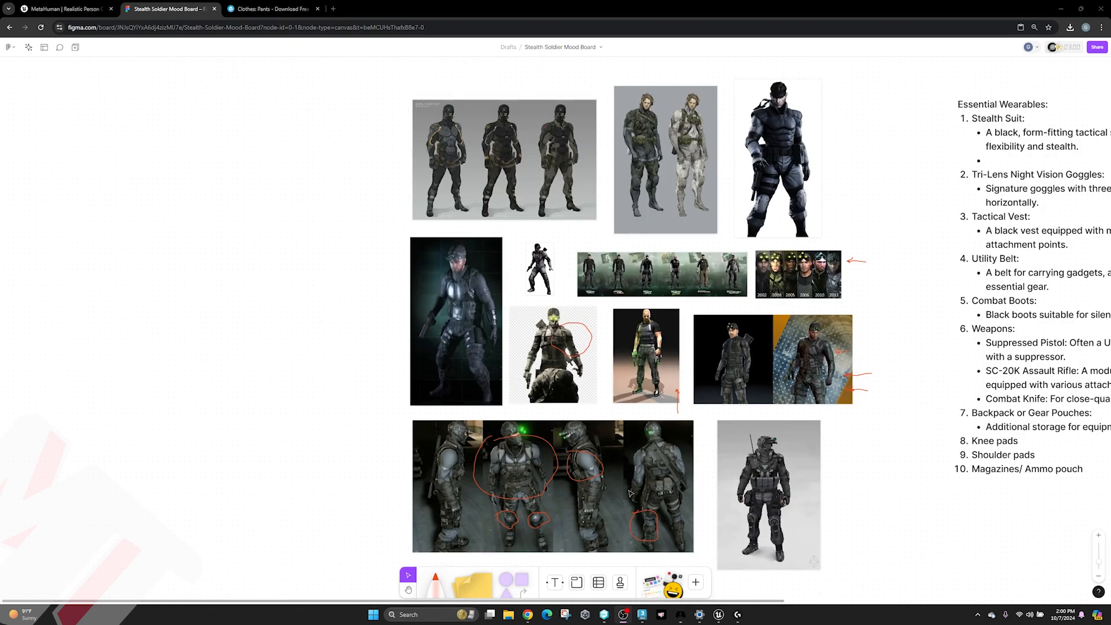
{"action": "scroll", "coordinate": [524, 479], "scroll_direction": "up", "scroll_amount": 3, "text": "ctrl"}
{"action": "scroll", "coordinate": [526, 471], "scroll_direction": "down", "scroll_amount": 3, "text": "ctrl"}
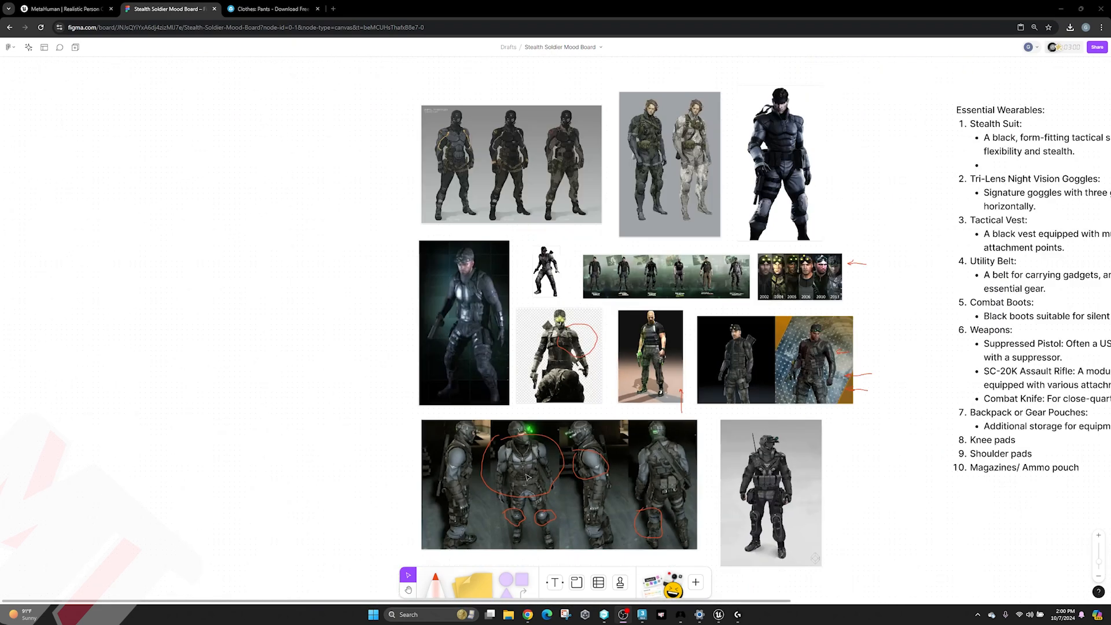
{"action": "scroll", "coordinate": [636, 495], "scroll_direction": "up", "scroll_amount": 3, "text": "ctrl"}
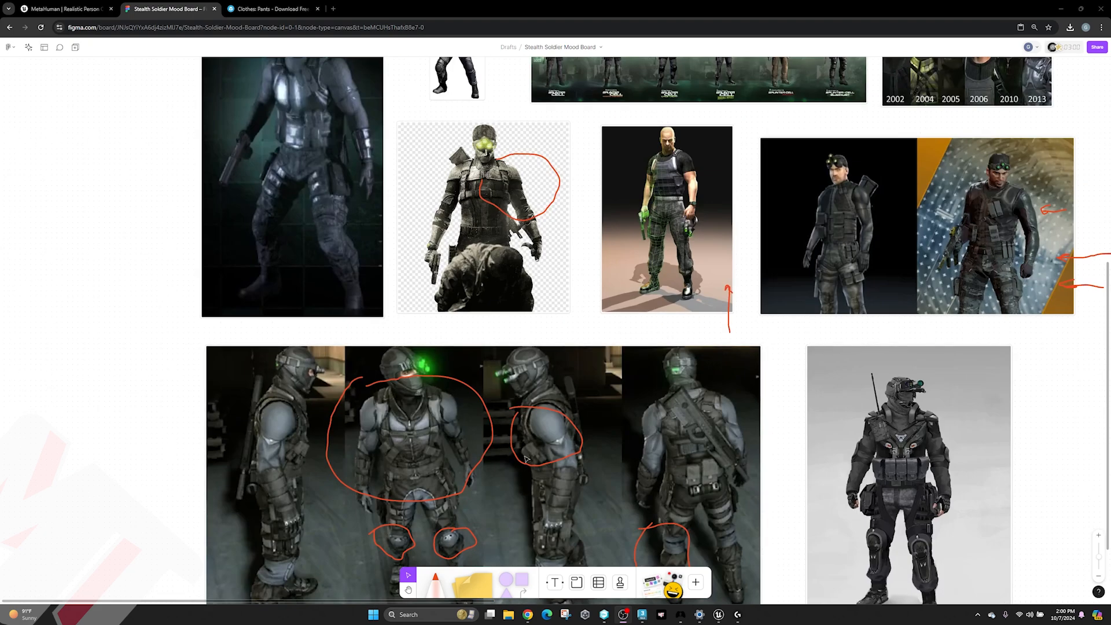
{"action": "scroll", "coordinate": [444, 466], "scroll_direction": "down", "scroll_amount": 2, "text": "ctrl"}
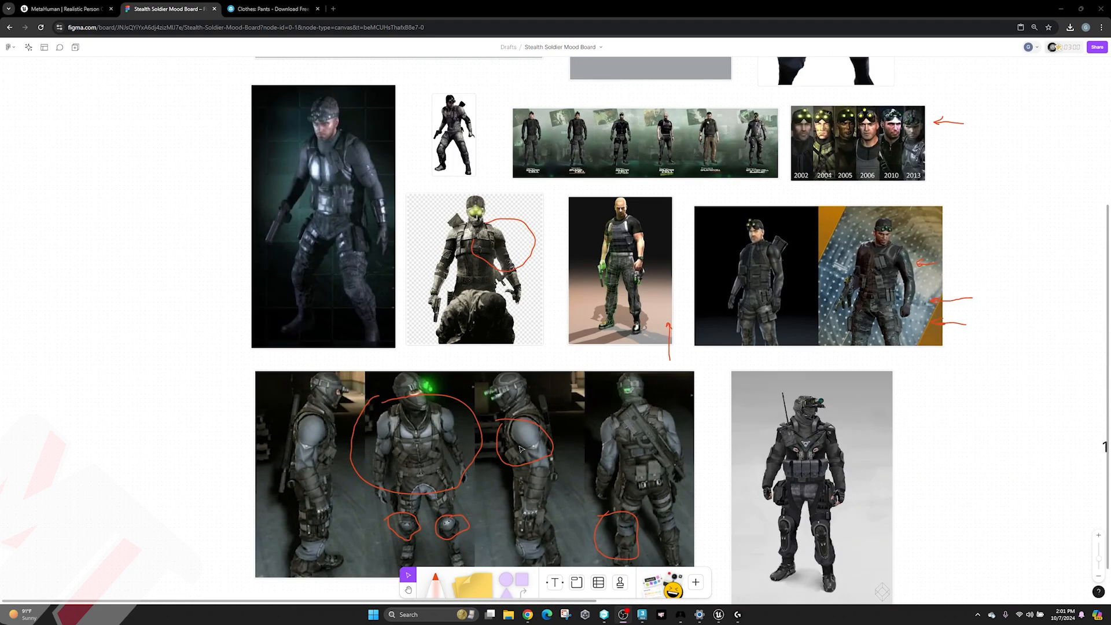
{"action": "scroll", "coordinate": [521, 448], "scroll_direction": "up", "scroll_amount": 2, "text": "ctrl"}
{"action": "scroll", "coordinate": [521, 448], "scroll_direction": "down", "scroll_amount": 6, "text": "ctrl"}
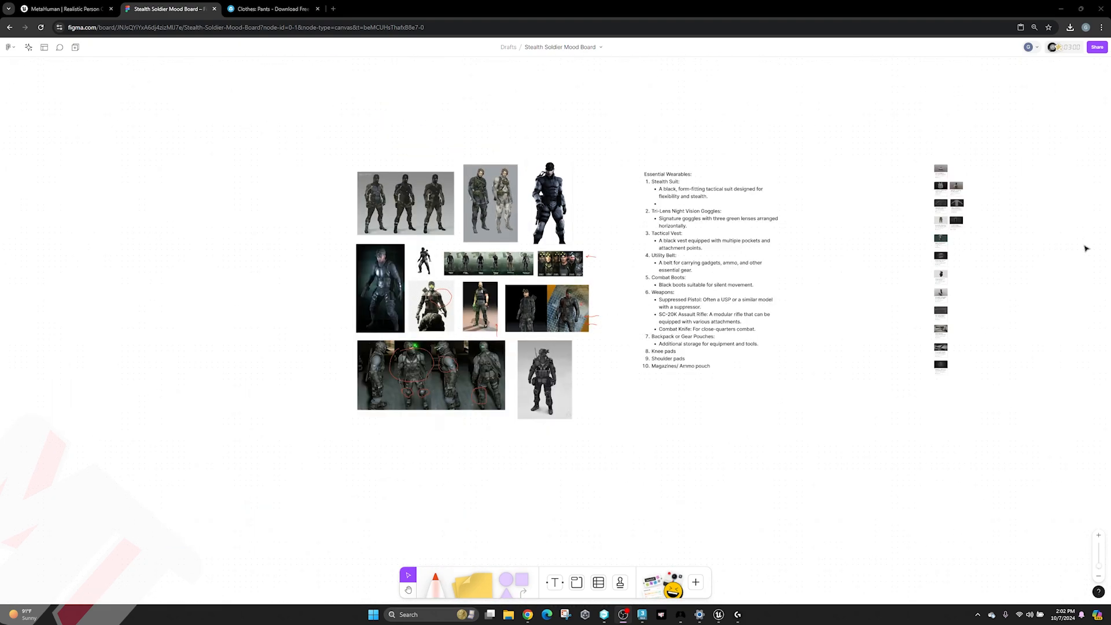
Examine the mood board's Essential Wearables list and the linked 3D model cards for goggles, vests, shirts, pants and gear.
{"action": "scroll", "coordinate": [1087, 249], "scroll_direction": "up", "scroll_amount": 3, "text": "ctrl"}
{"action": "scroll", "coordinate": [156, 160], "scroll_direction": "down", "scroll_amount": 1, "text": "ctrl"}
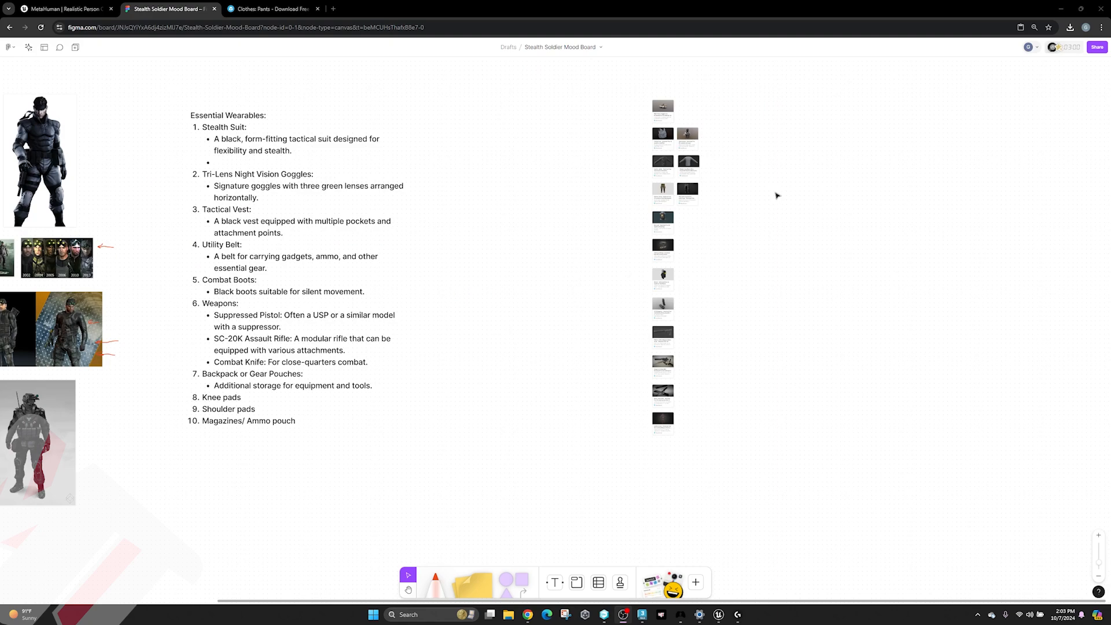
{"action": "scroll", "coordinate": [789, 116], "scroll_direction": "up", "scroll_amount": 2, "text": "ctrl"}
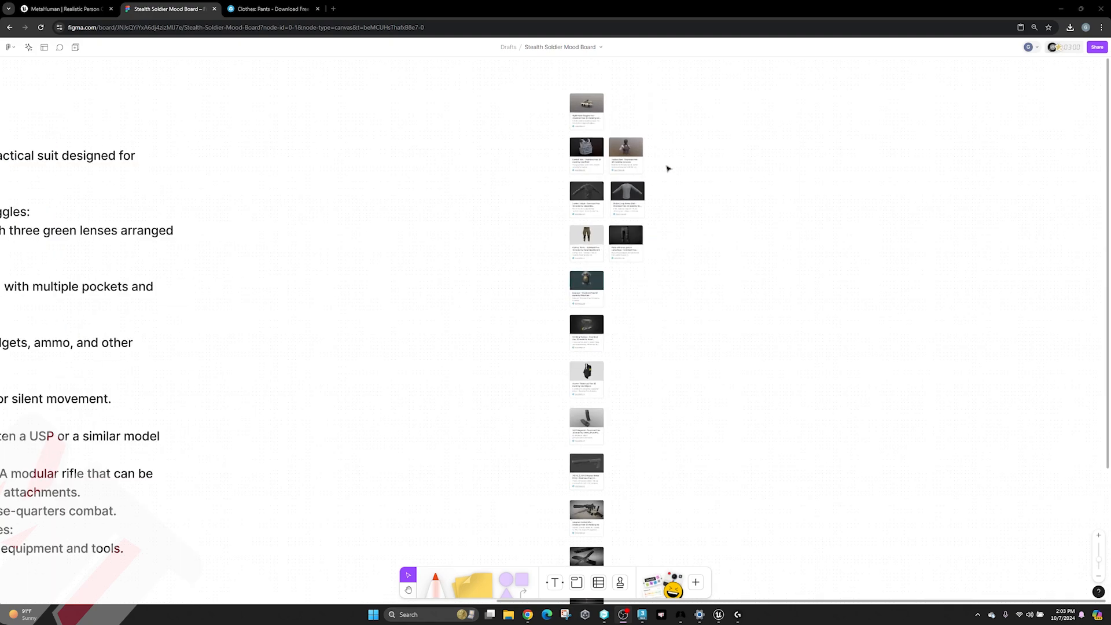
{"action": "scroll", "coordinate": [644, 165], "scroll_direction": "up", "scroll_amount": 2, "text": "ctrl"}
{"action": "scroll", "coordinate": [643, 165], "scroll_direction": "up", "scroll_amount": 1}
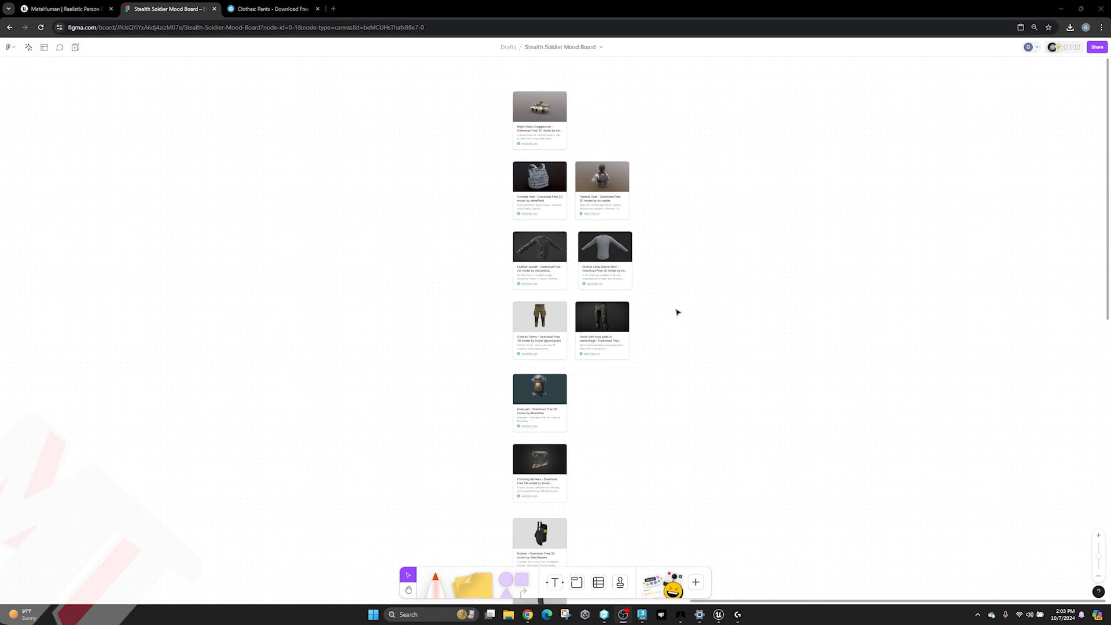
{"action": "scroll", "coordinate": [678, 313], "scroll_direction": "down", "scroll_amount": 1}
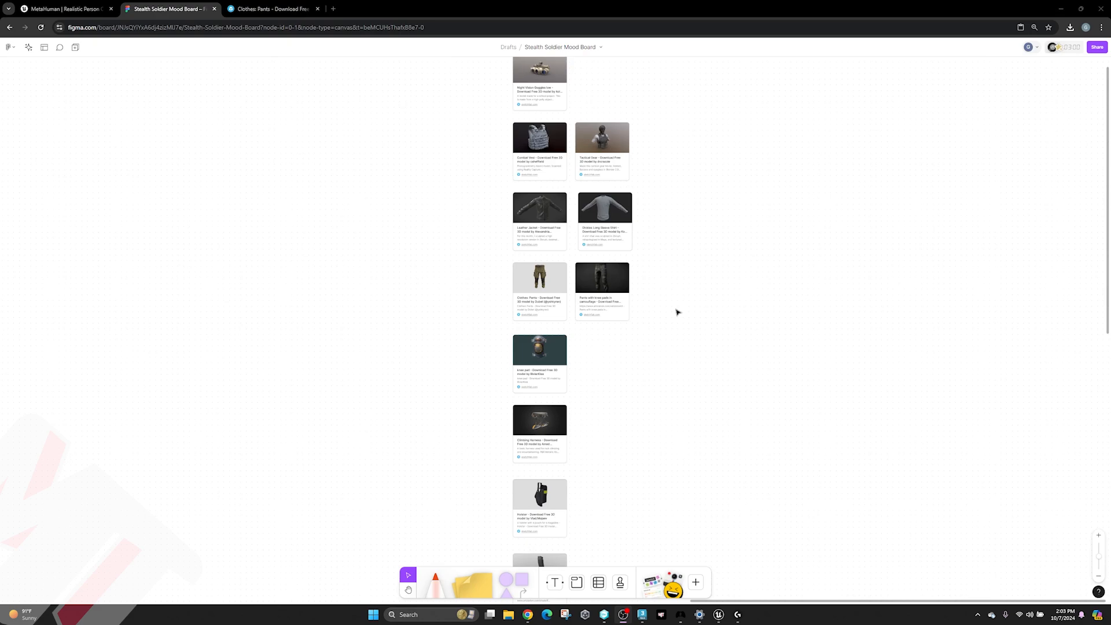
{"action": "scroll", "coordinate": [676, 310], "scroll_direction": "up", "scroll_amount": 1}
{"action": "scroll", "coordinate": [679, 244], "scroll_direction": "up", "scroll_amount": 1}
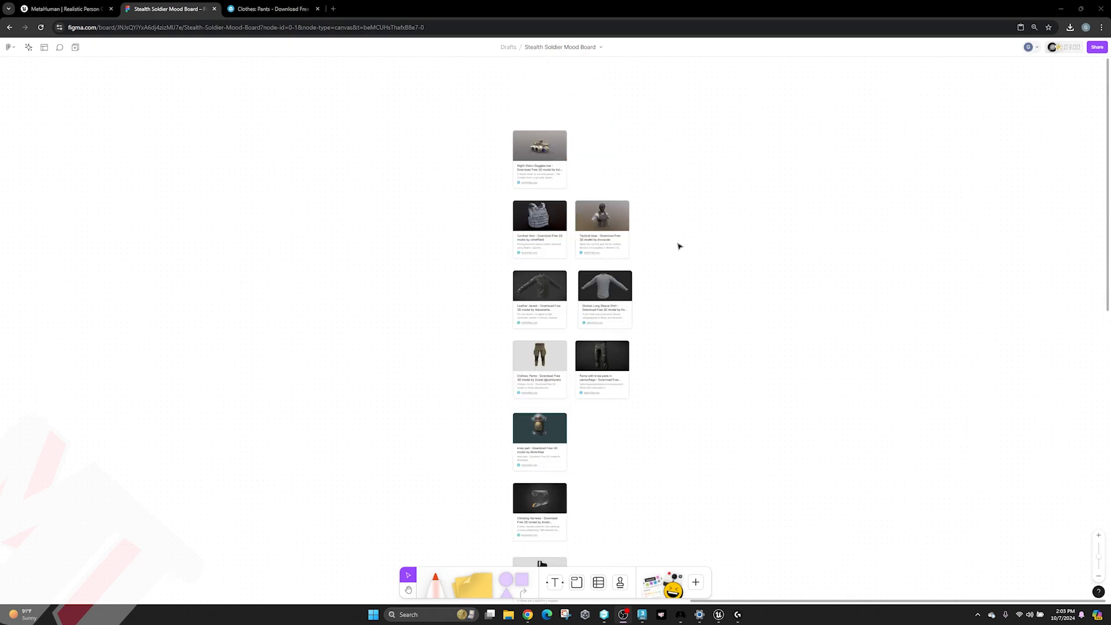
{"action": "scroll", "coordinate": [678, 244], "scroll_direction": "down", "scroll_amount": 2}
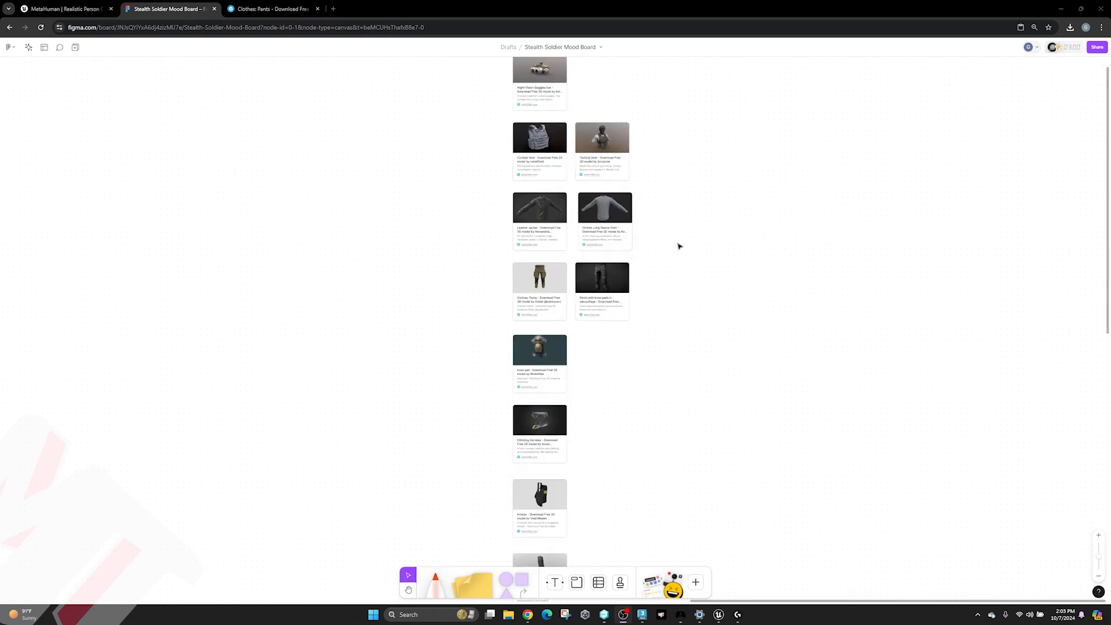
{"action": "scroll", "coordinate": [669, 246], "scroll_direction": "down", "scroll_amount": 1}
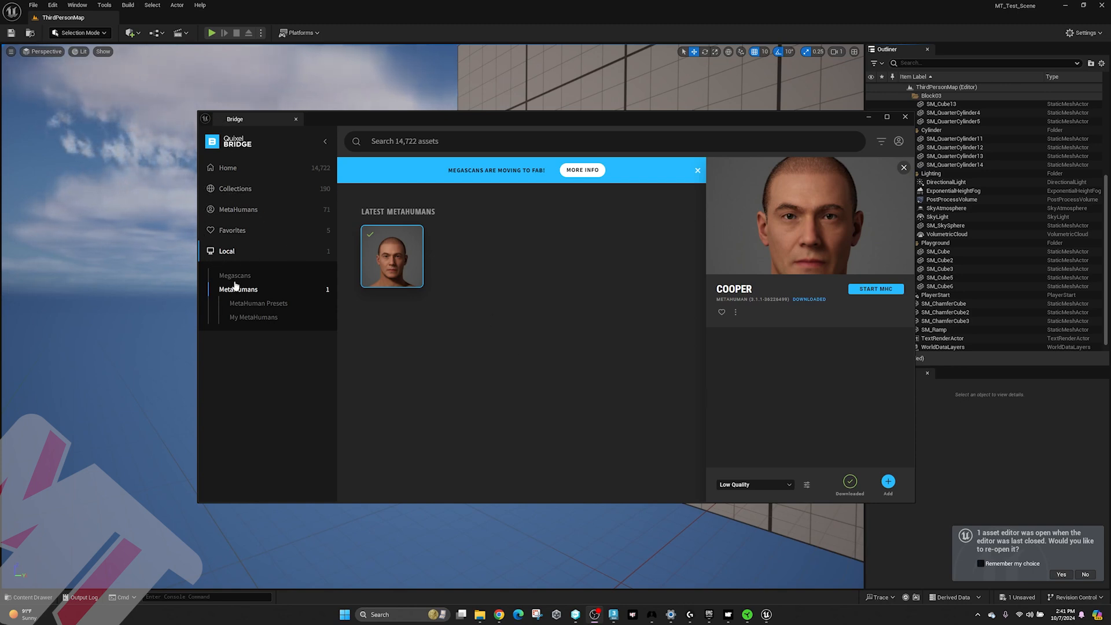
Add the Cooper MetaHuman to the Unreal project and place its BP_Cooper blueprint on the level floor.
{"action": "left_click", "coordinate": [889, 482]}
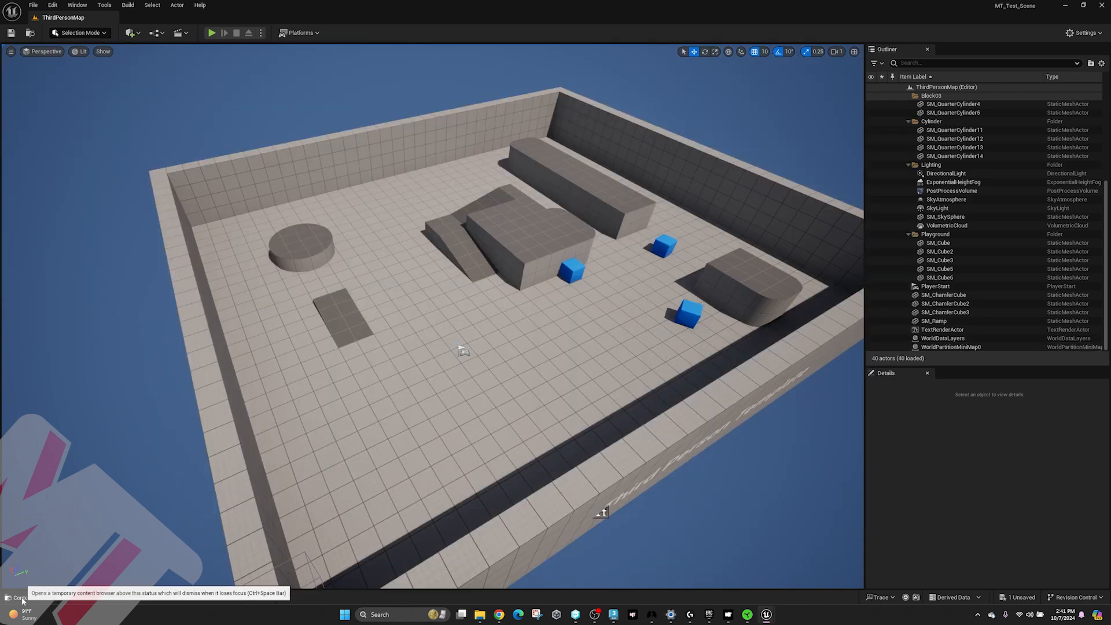
{"action": "left_click", "coordinate": [31, 597]}
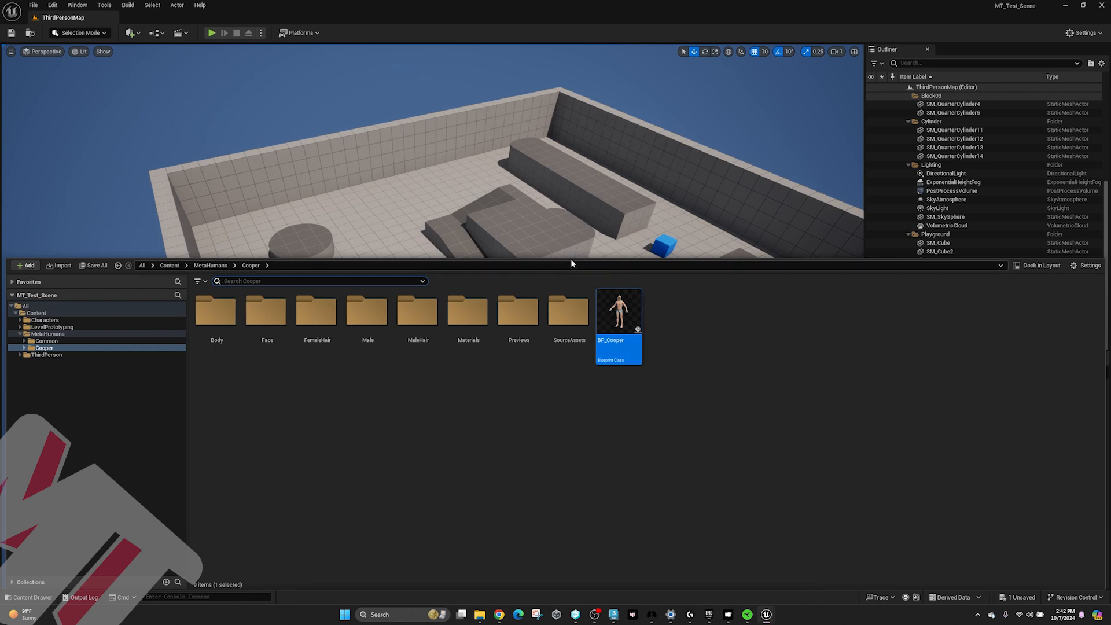
{"action": "left_click_drag", "start_coordinate": [571, 258], "coordinate": [577, 489]}
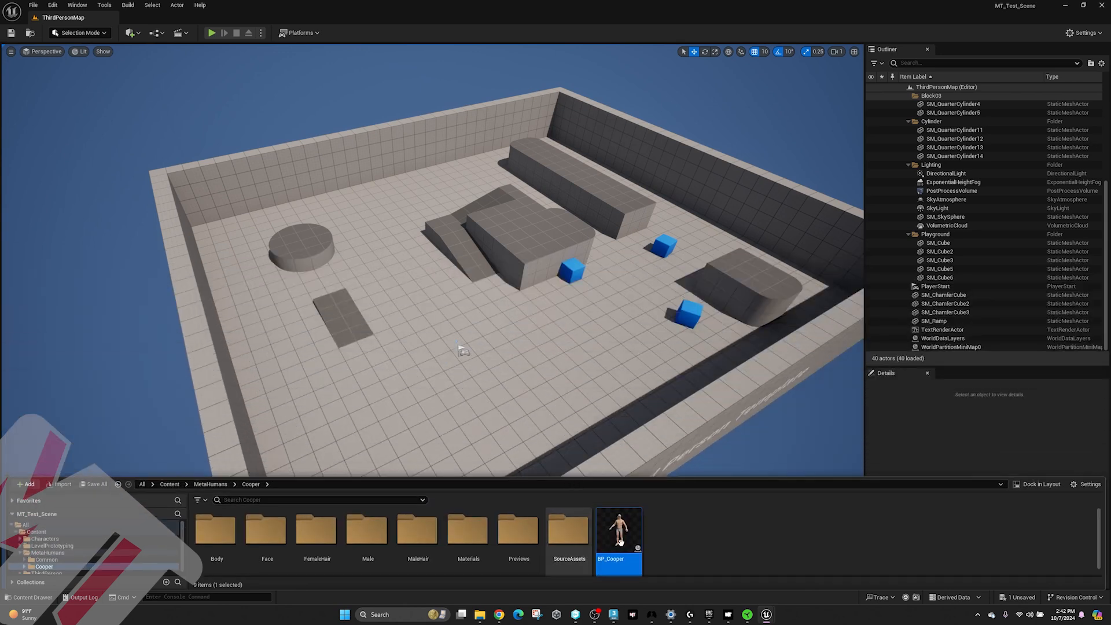
{"action": "left_click_drag", "start_coordinate": [618, 530], "coordinate": [524, 336]}
{"action": "scroll", "coordinate": [565, 324], "scroll_direction": "up", "scroll_amount": 1}
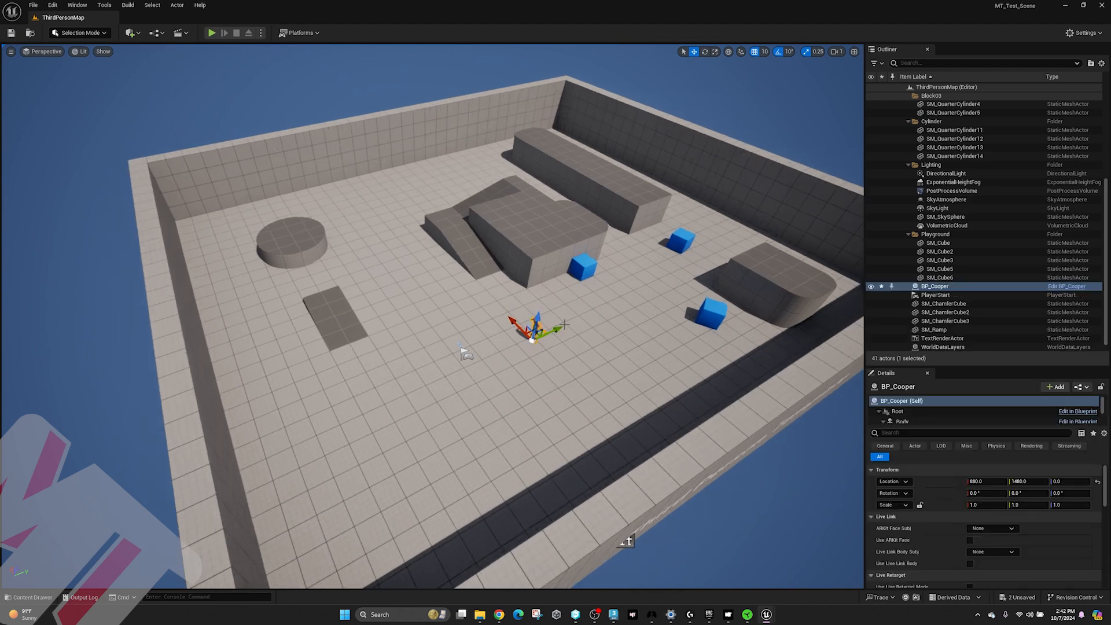
{"action": "scroll", "coordinate": [564, 325], "scroll_direction": "up", "scroll_amount": 1}
Set BP_Cooper's location to 0, 0, 0.
{"action": "left_click", "coordinate": [975, 482]}
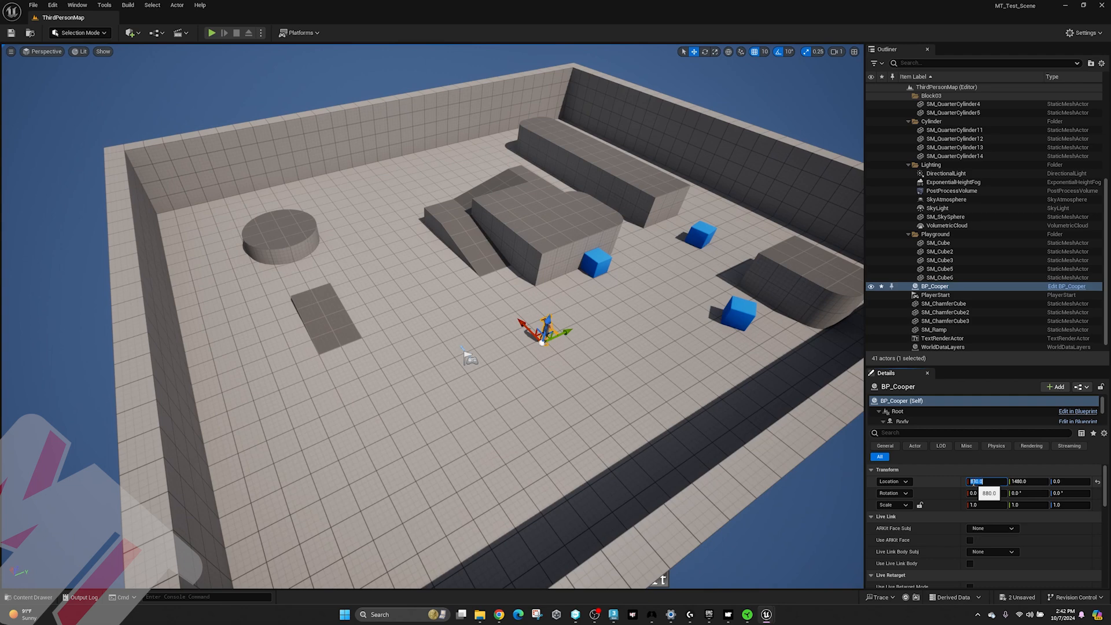
{"action": "type", "text": "0"}
{"action": "key", "text": "Tab"}
{"action": "type", "text": "0"}
{"action": "key", "text": "Tab"}
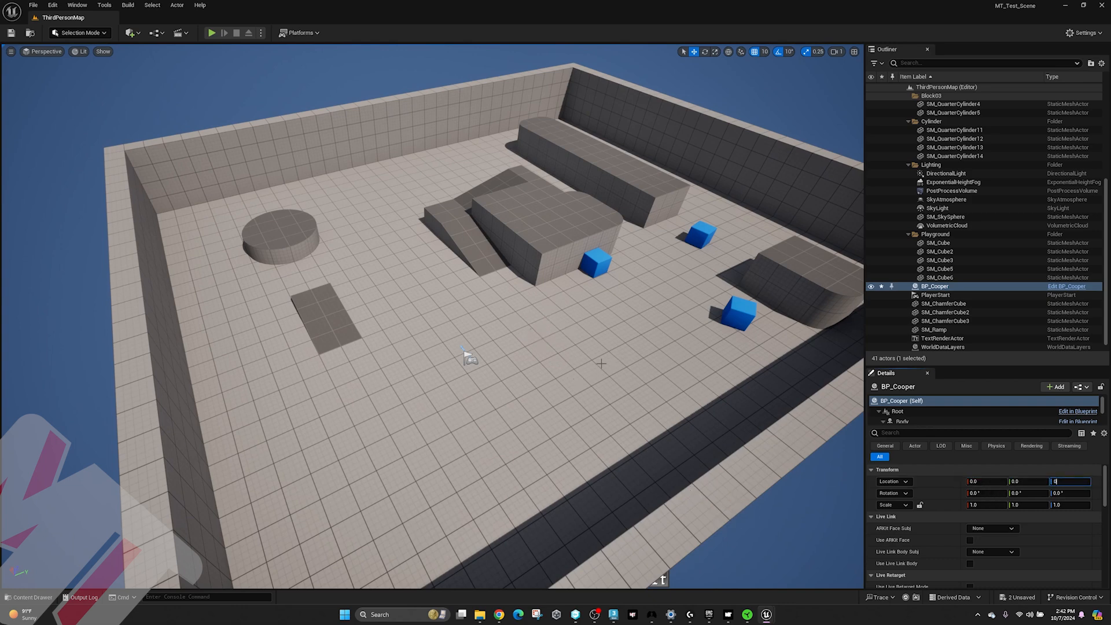
{"action": "right_click_drag", "start_coordinate": [597, 359], "coordinate": [594, 356]}
{"action": "middle_click_drag", "start_coordinate": [601, 364], "coordinate": [582, 351]}
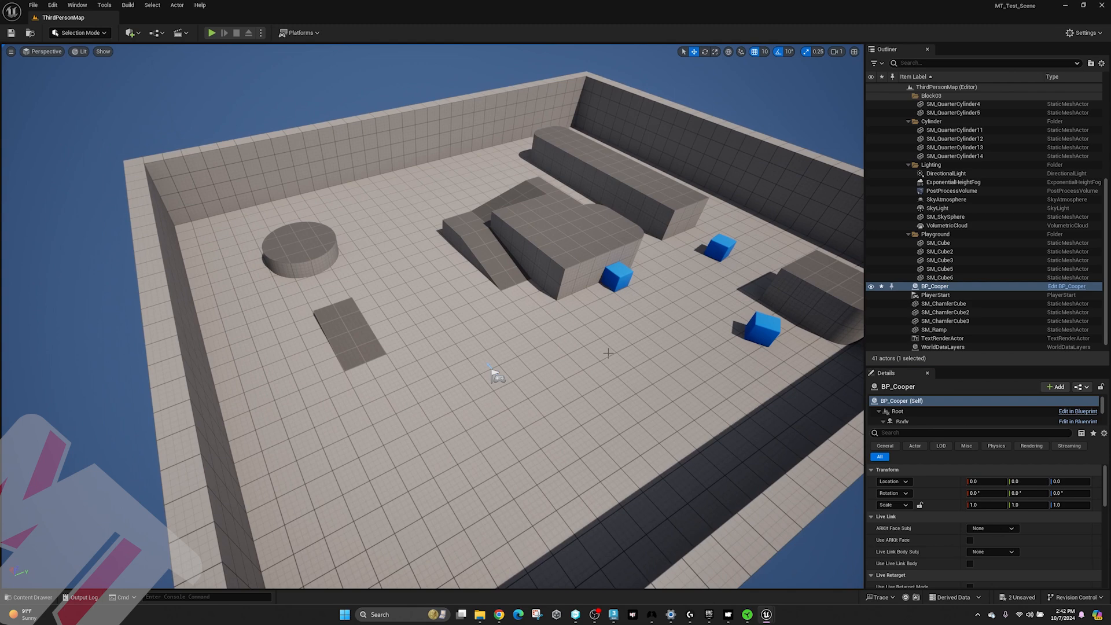
{"action": "key", "text": "f"}
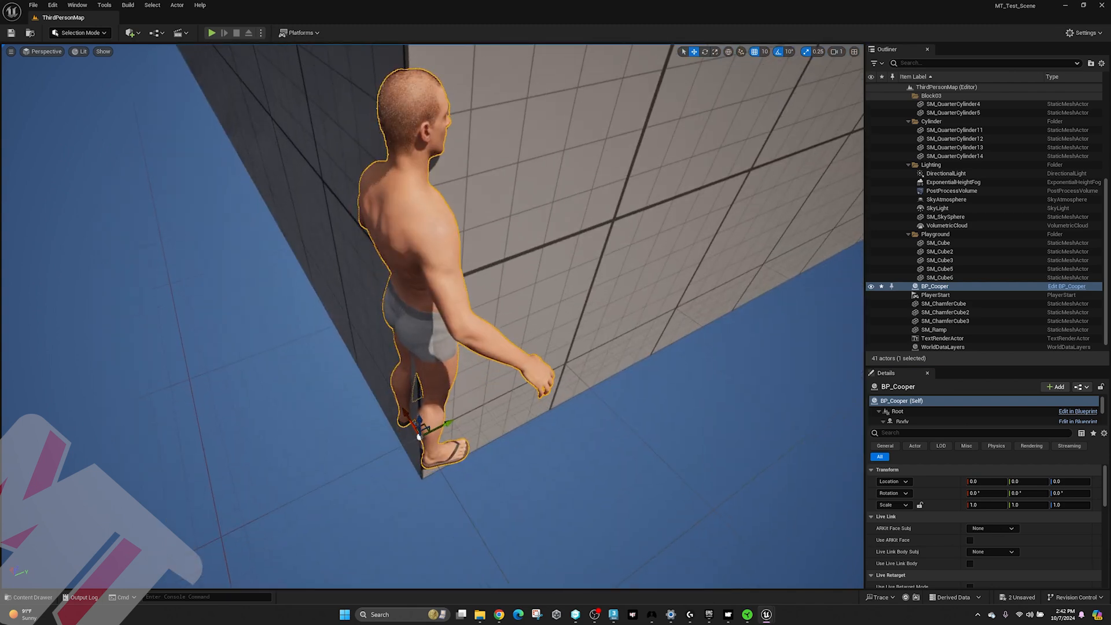
{"action": "scroll", "coordinate": [608, 353], "scroll_direction": "down", "scroll_amount": 2}
{"action": "left_click_drag", "start_coordinate": [608, 353], "coordinate": [400, 275], "text": "alt"}
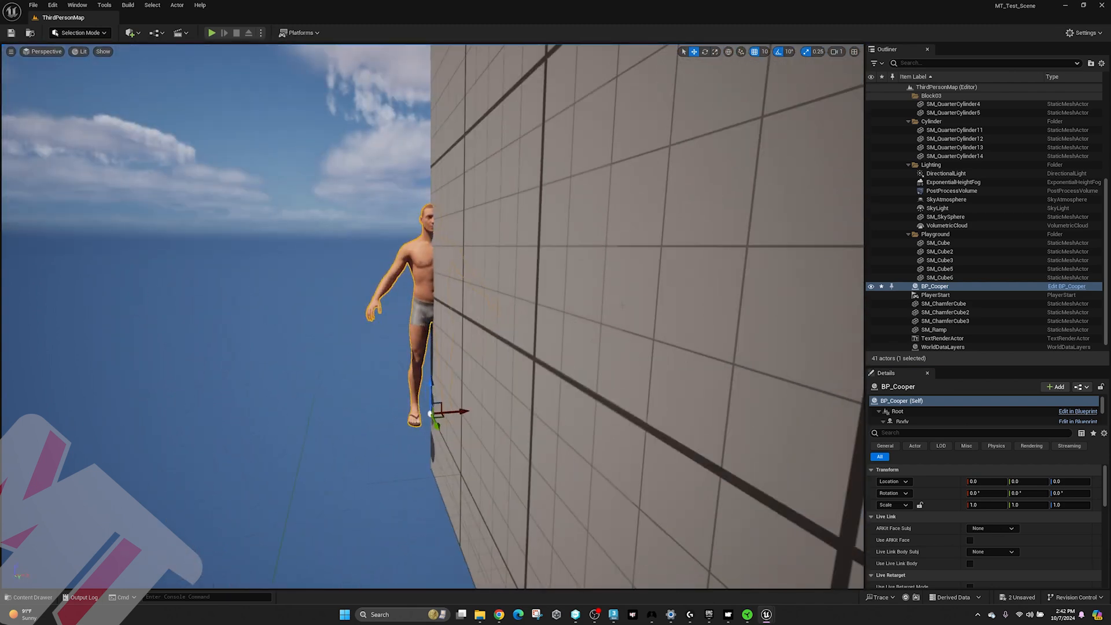
Start exporting the selected BP_Cooper actor as FBX, with Chracter Build Tutorial Series > Stealth Soldier on My Passport (D:) as destination.
{"action": "left_click", "coordinate": [33, 5]}
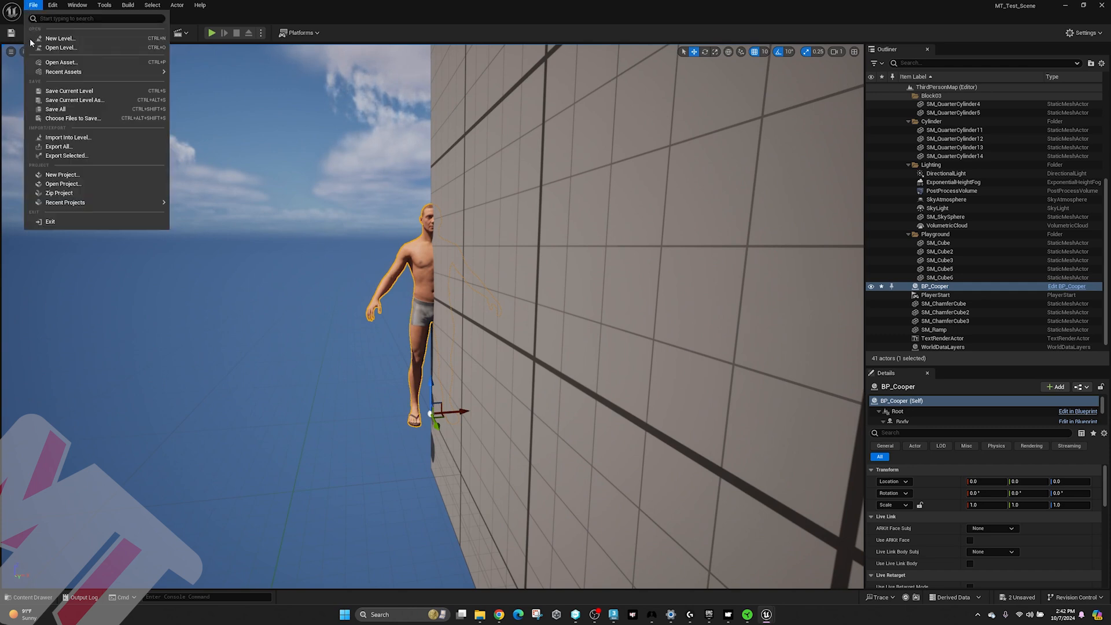
{"action": "left_click", "coordinate": [60, 156]}
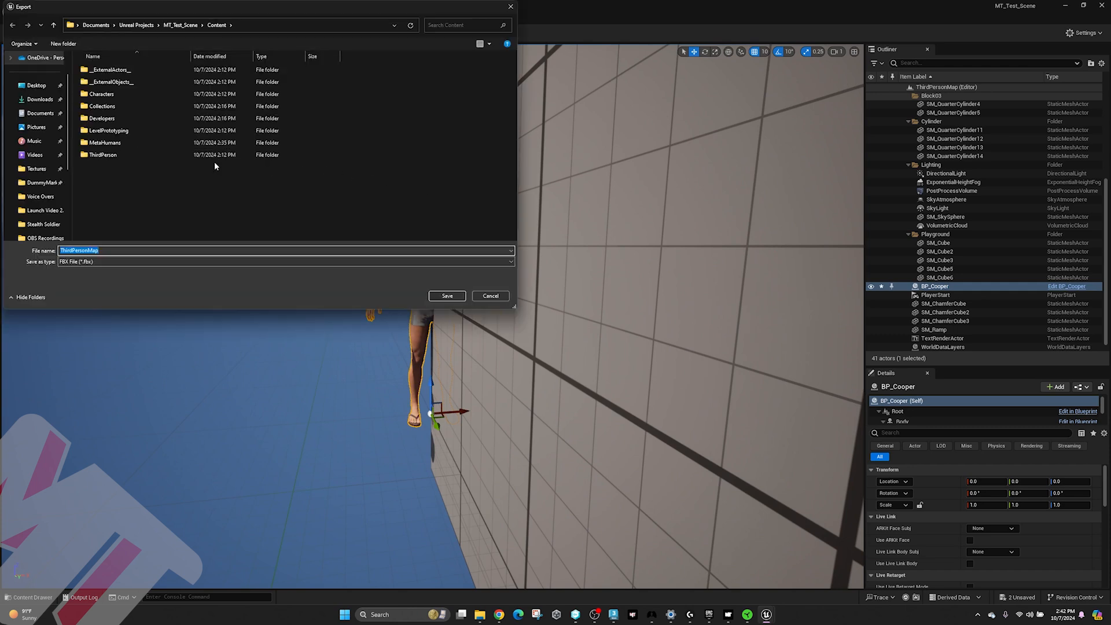
{"action": "scroll", "coordinate": [32, 87], "scroll_direction": "down", "scroll_amount": 3}
{"action": "left_click", "coordinate": [32, 197]}
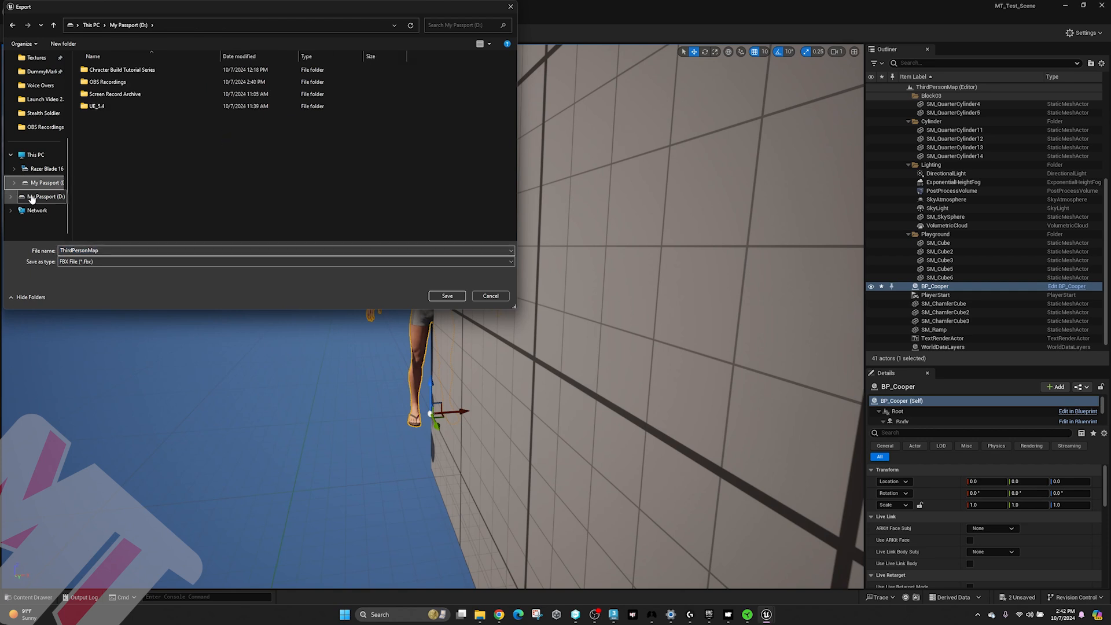
{"action": "double_click", "coordinate": [104, 70]}
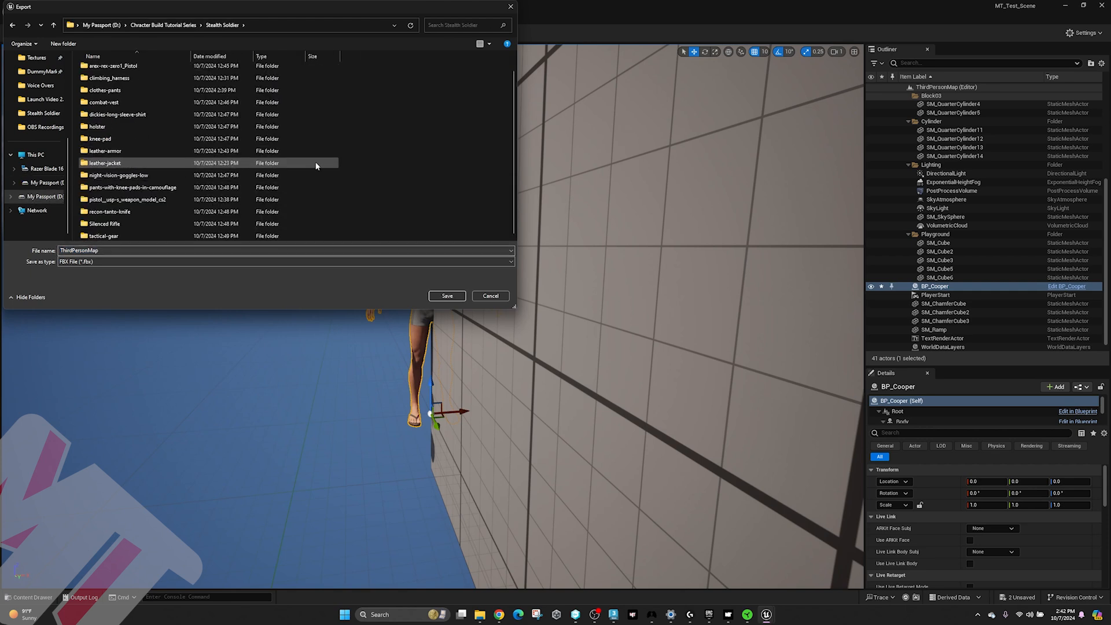
Create a folder named "Cooper Avatar" inside the Stealth Soldier export destination.
{"action": "right_click", "coordinate": [386, 179]}
{"action": "mouse_move", "coordinate": [427, 290]}
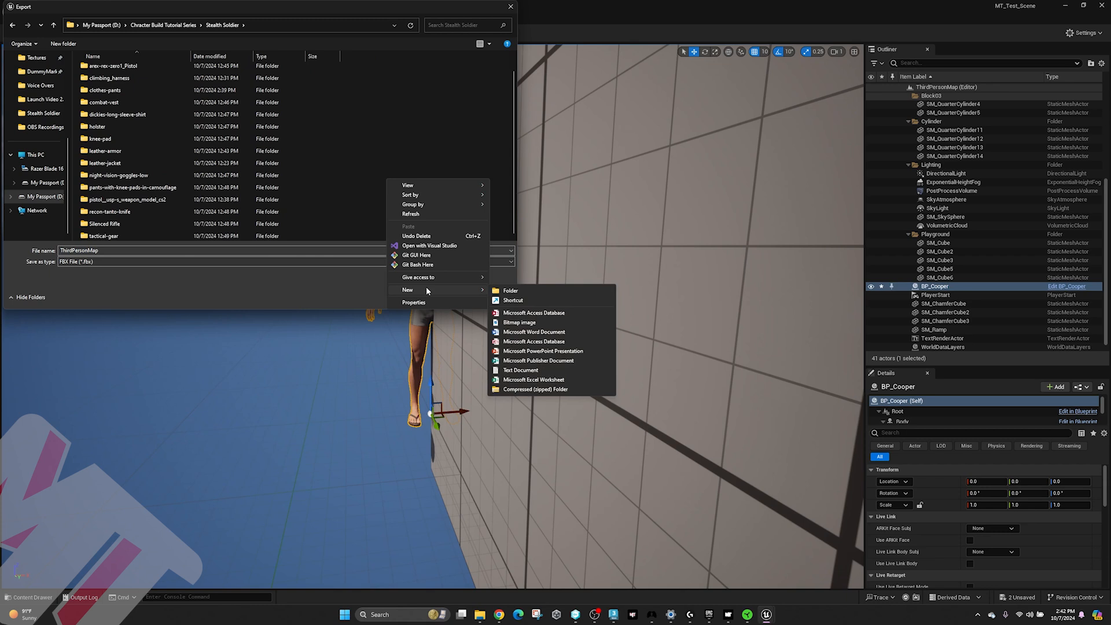
{"action": "left_click", "coordinate": [510, 291]}
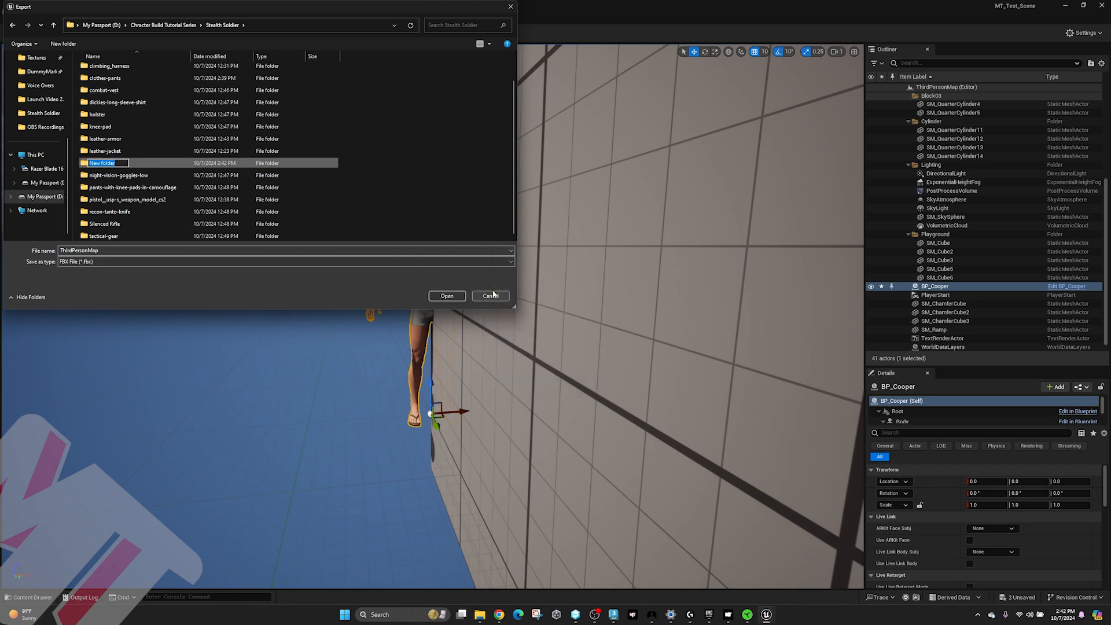
{"action": "type", "text": "Coopwe"}
{"action": "key", "text": "BackSpace"}
{"action": "key", "text": "BackSpace"}
{"action": "type", "text": "E"}
{"action": "key", "text": "BackSpace"}
{"action": "type", "text": "er Avatar"}
{"action": "key", "text": "Return"}
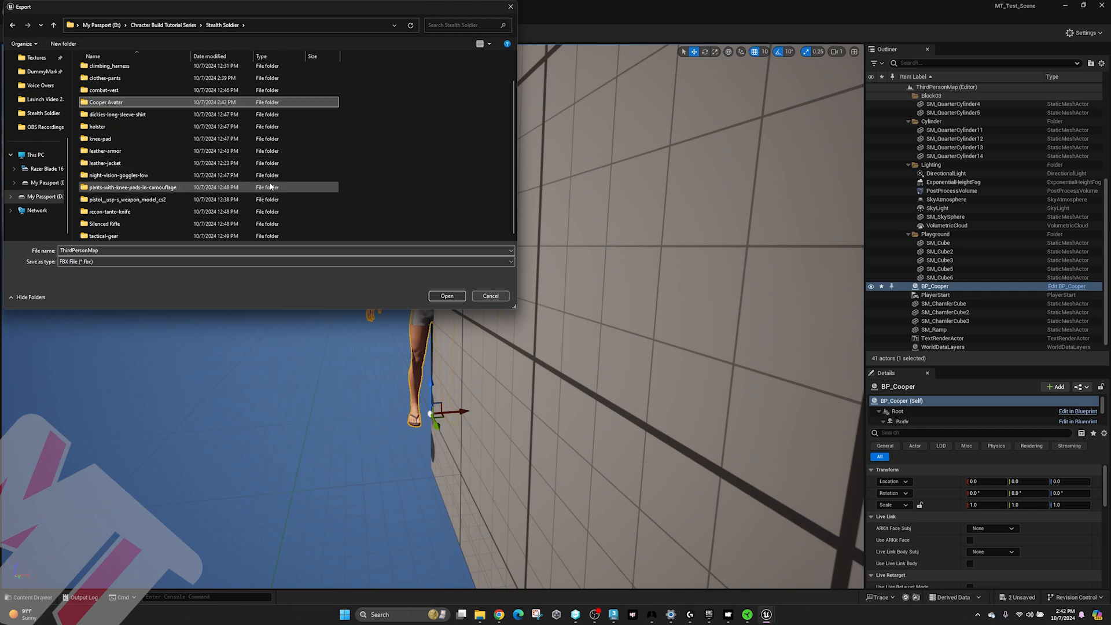
Export BP_Cooper as Steal_Soldier_Avatar FBX into the Cooper Avatar folder with FBX 2013 compatibility and Level Of Detail off.
{"action": "double_click", "coordinate": [165, 102]}
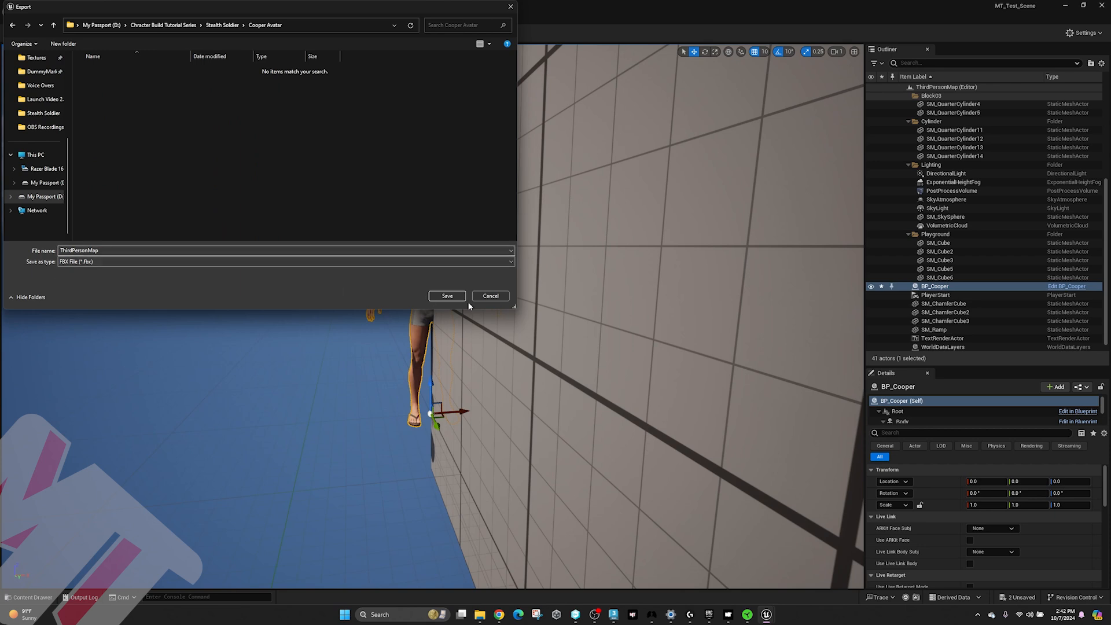
{"action": "left_click", "coordinate": [446, 296]}
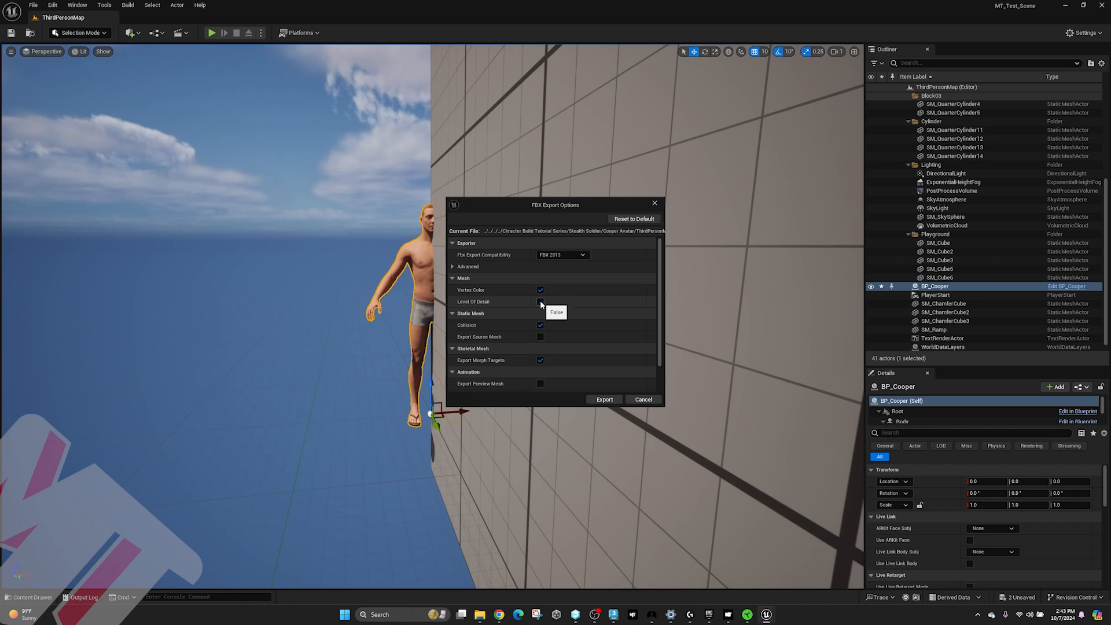
{"action": "left_click", "coordinate": [540, 302]}
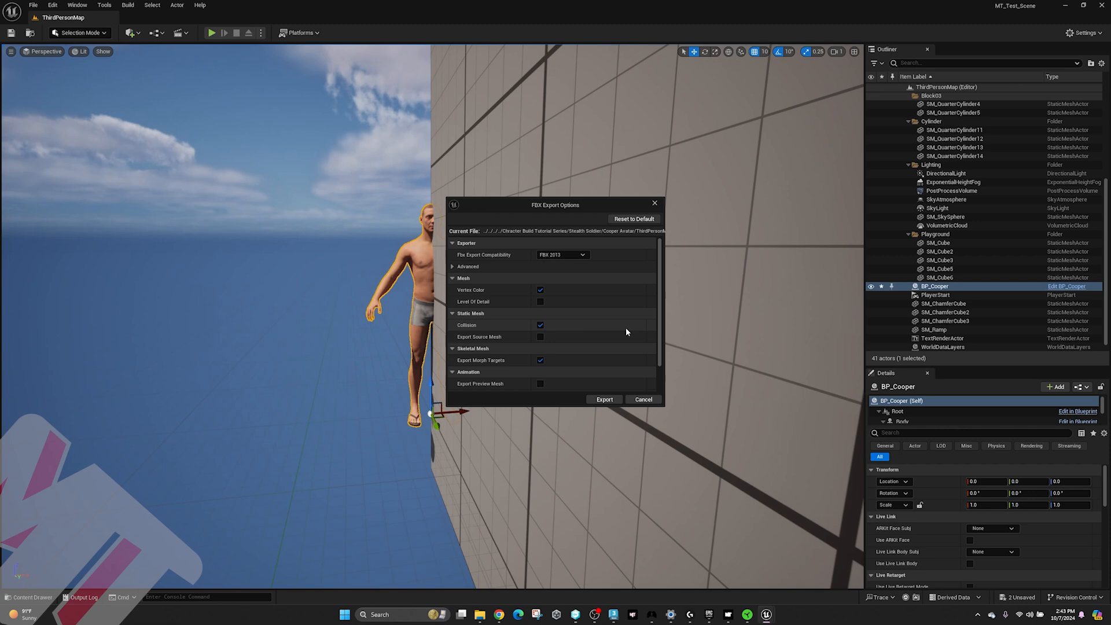
{"action": "scroll", "coordinate": [626, 328], "scroll_direction": "down", "scroll_amount": 2}
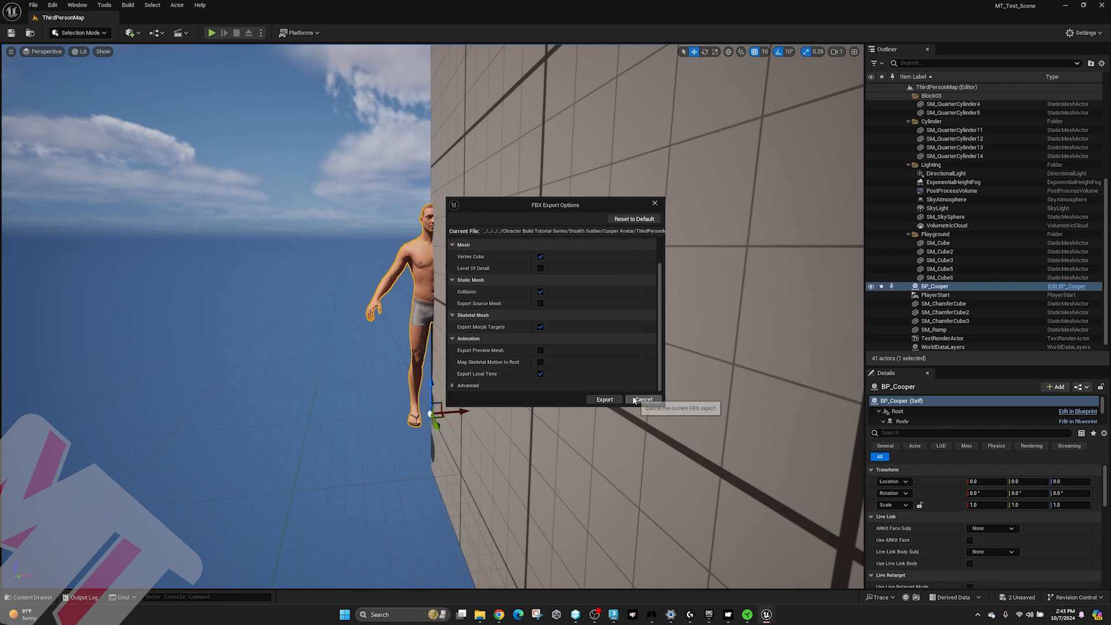
{"action": "left_click", "coordinate": [602, 404]}
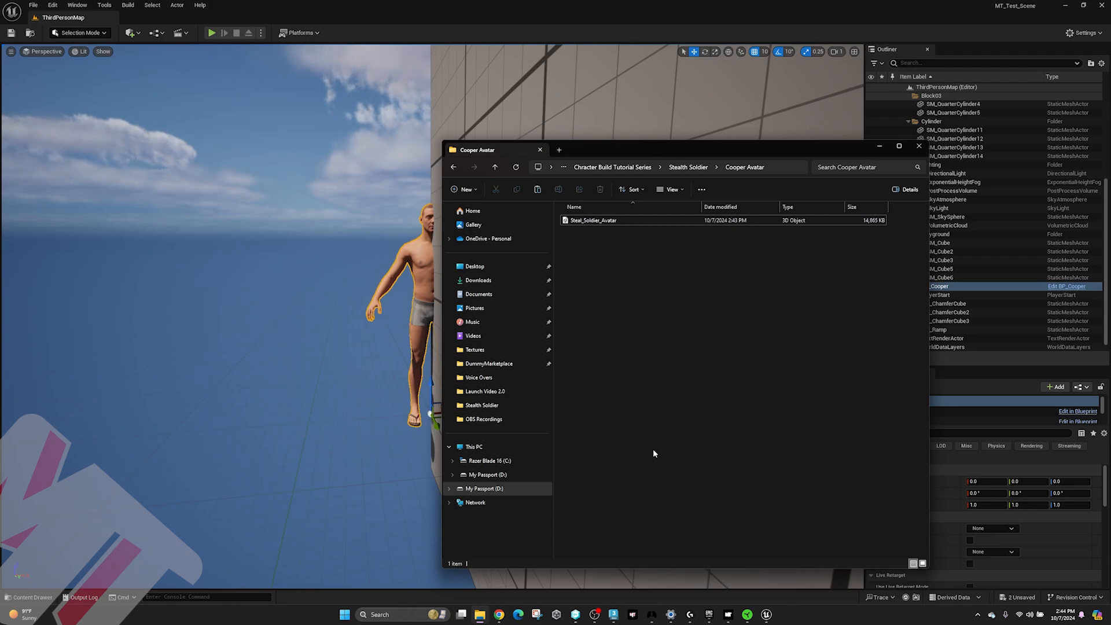
Switch to METAtailor and create a new project named "Steal Soldier".
{"action": "left_click", "coordinate": [728, 615]}
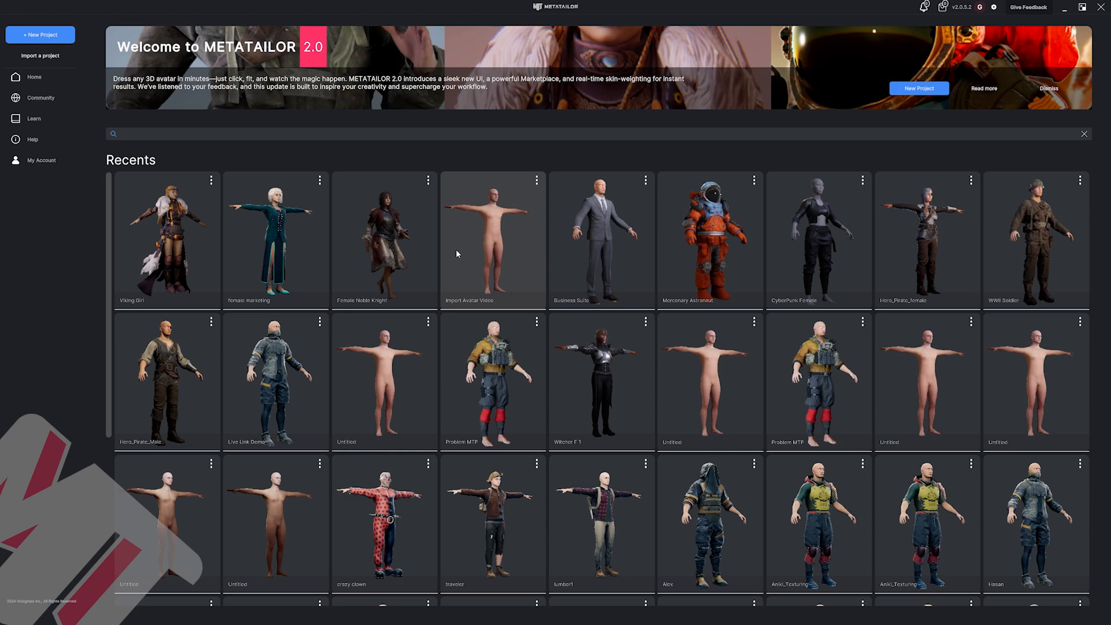
{"action": "left_click", "coordinate": [27, 36]}
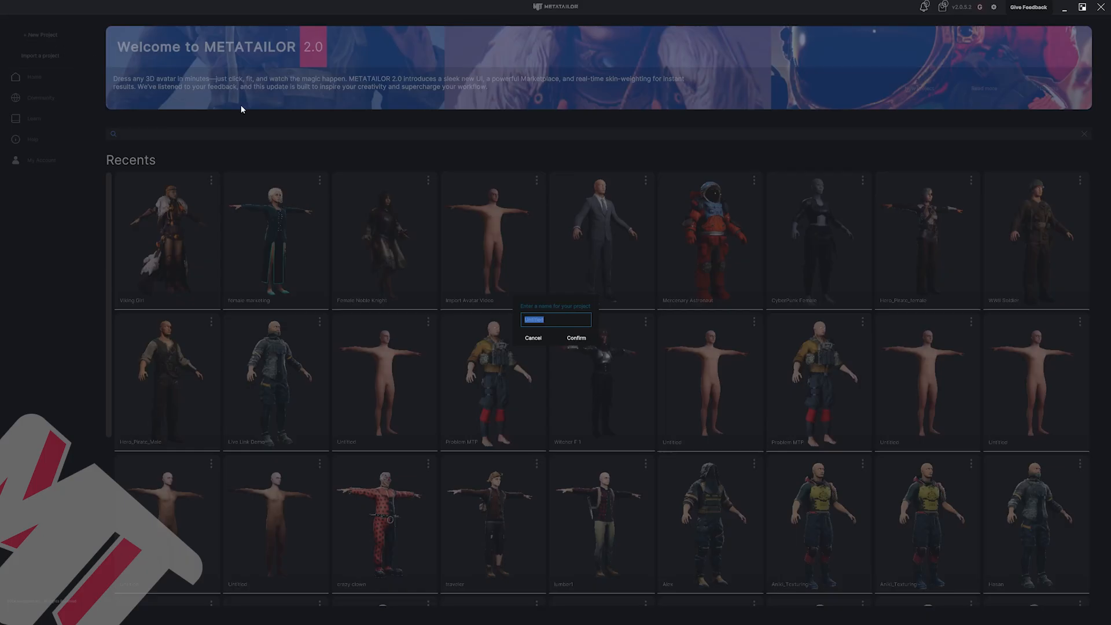
{"action": "type", "text": "Steal Soldier"}
{"action": "key", "text": "Return"}
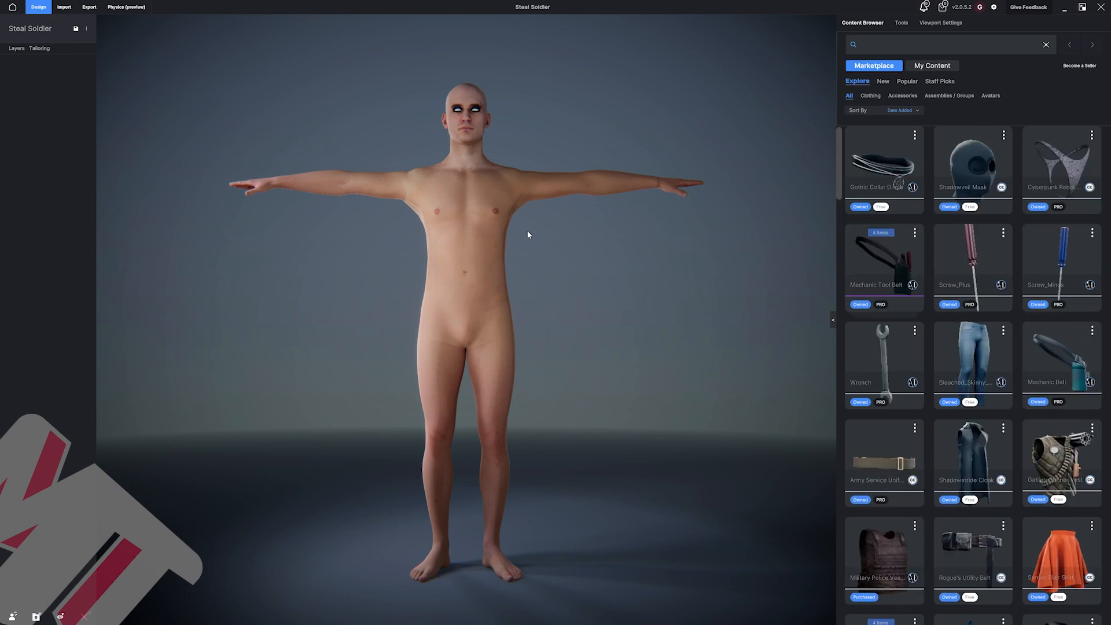
Start an avatar import and browse to Chracter Build Tutorial Series > Stealth Soldier > Cooper Avatar on My Passport (D:).
{"action": "left_click_drag", "start_coordinate": [594, 182], "coordinate": [378, 208]}
{"action": "left_click", "coordinate": [64, 7]}
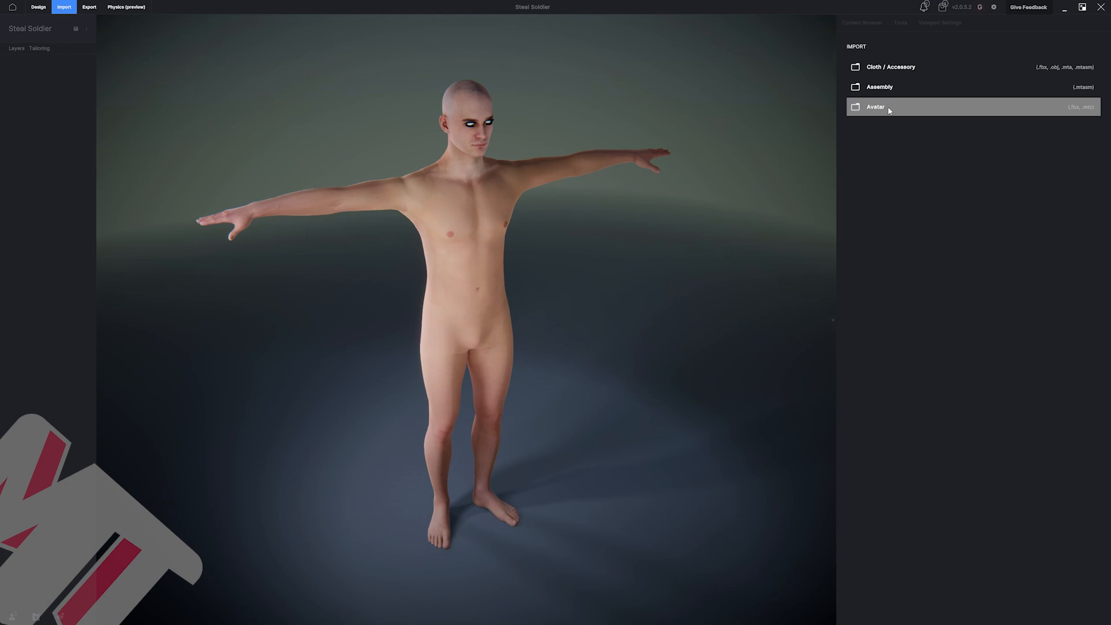
{"action": "left_click", "coordinate": [1088, 113]}
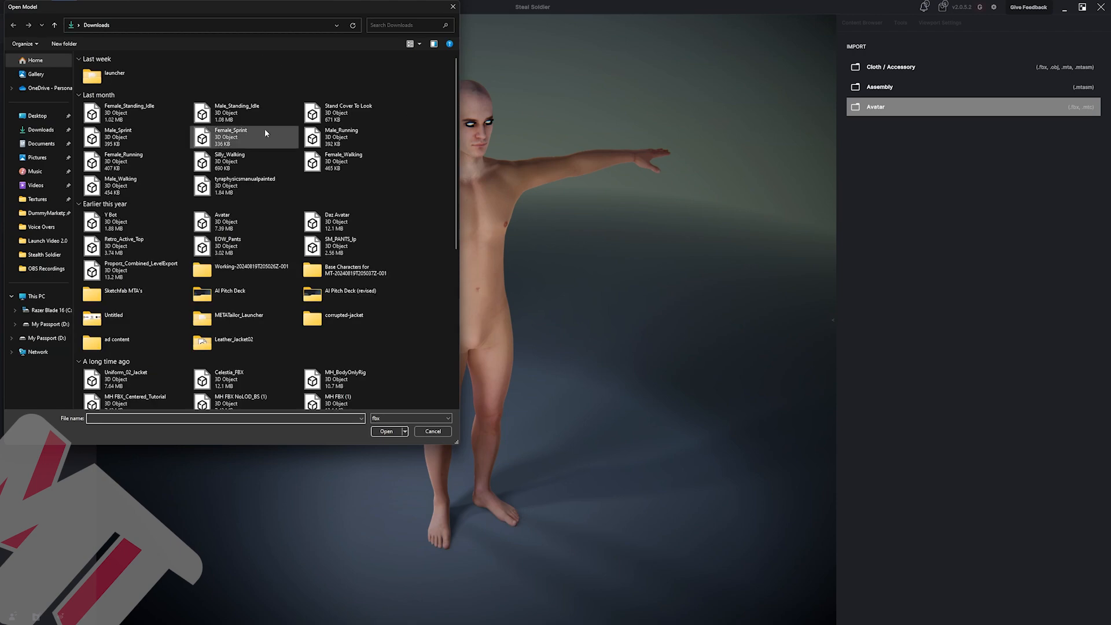
{"action": "left_click", "coordinate": [45, 325]}
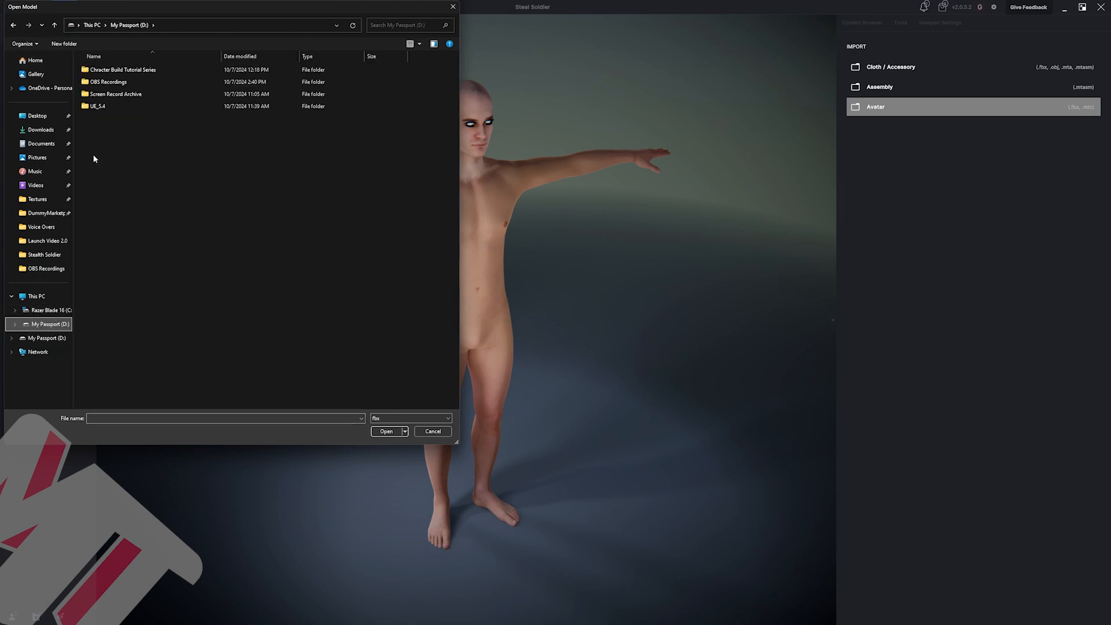
{"action": "double_click", "coordinate": [113, 70]}
{"action": "double_click", "coordinate": [113, 70]}
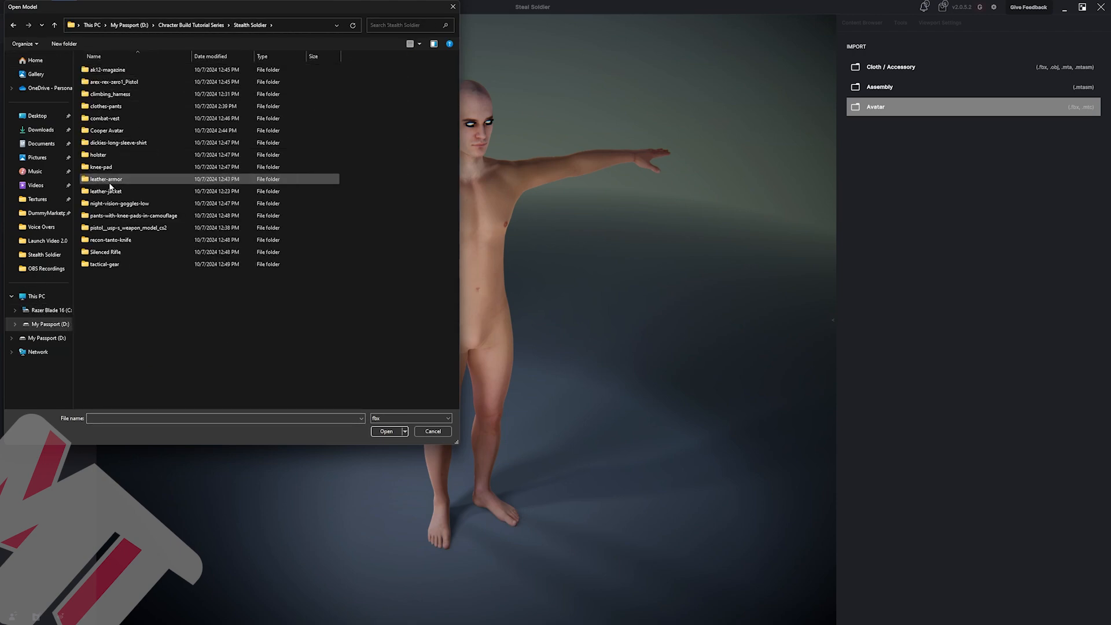
{"action": "double_click", "coordinate": [110, 131]}
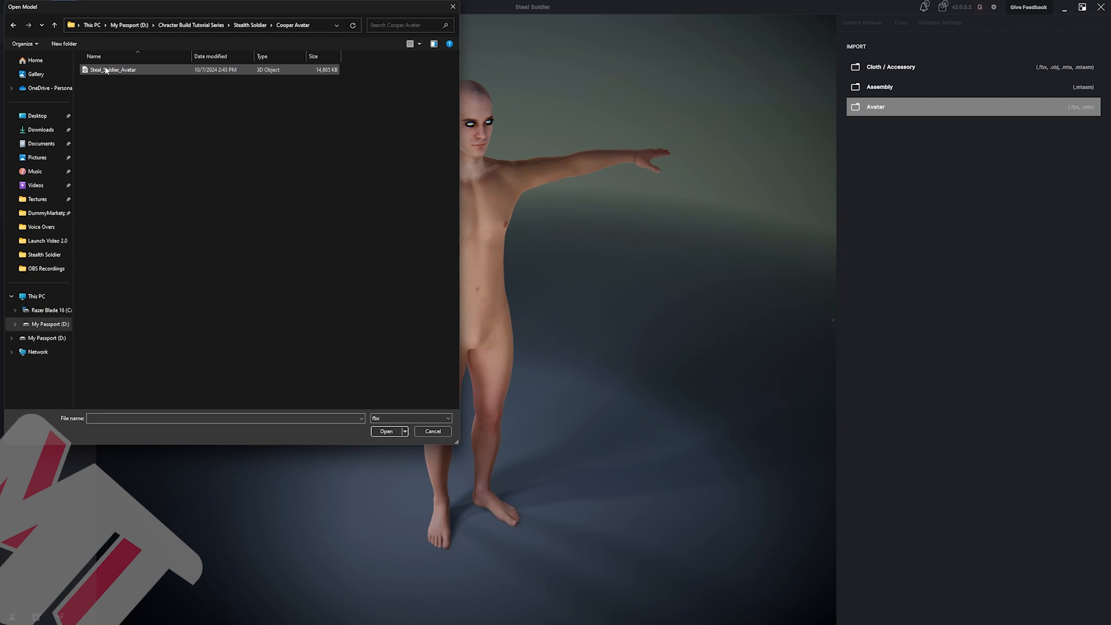
Rename the Steal_Soldier_Avatar file to Stealth_Soldier_Avatar.
{"action": "left_click", "coordinate": [106, 70]}
{"action": "right_click", "coordinate": [106, 71]}
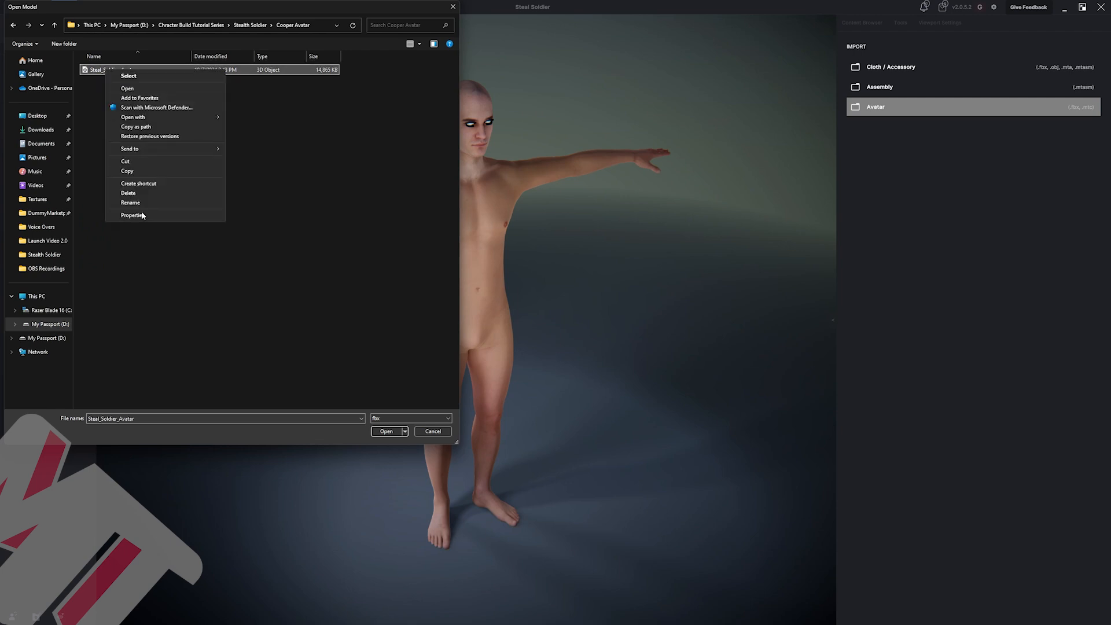
{"action": "left_click", "coordinate": [141, 203]}
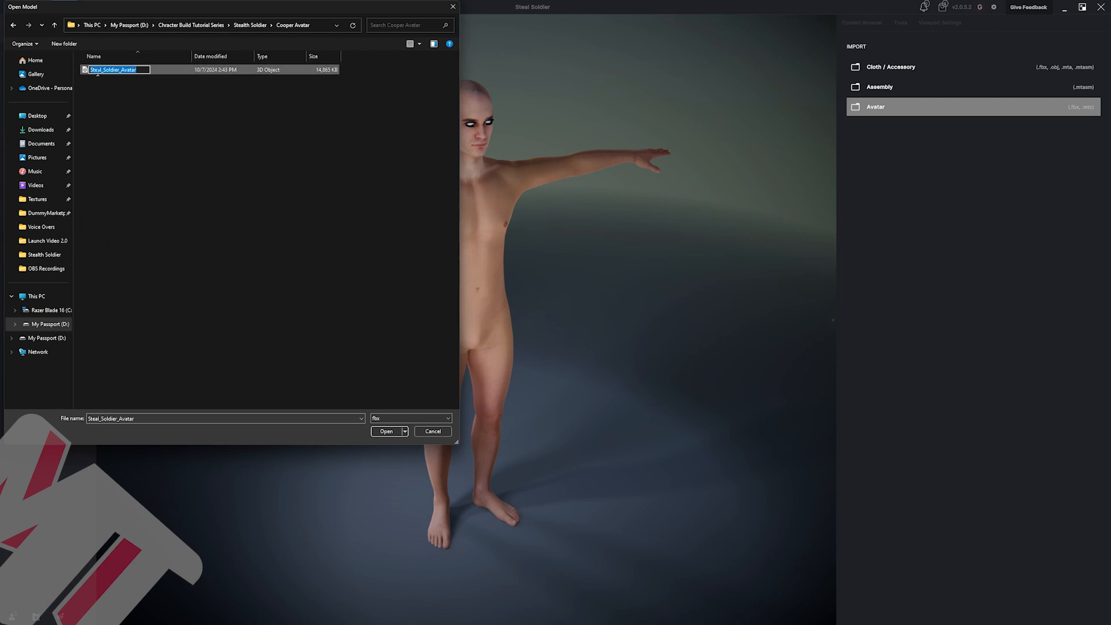
{"action": "left_click", "coordinate": [97, 70]}
{"action": "type", "text": "th"}
{"action": "left_click", "coordinate": [144, 123]}
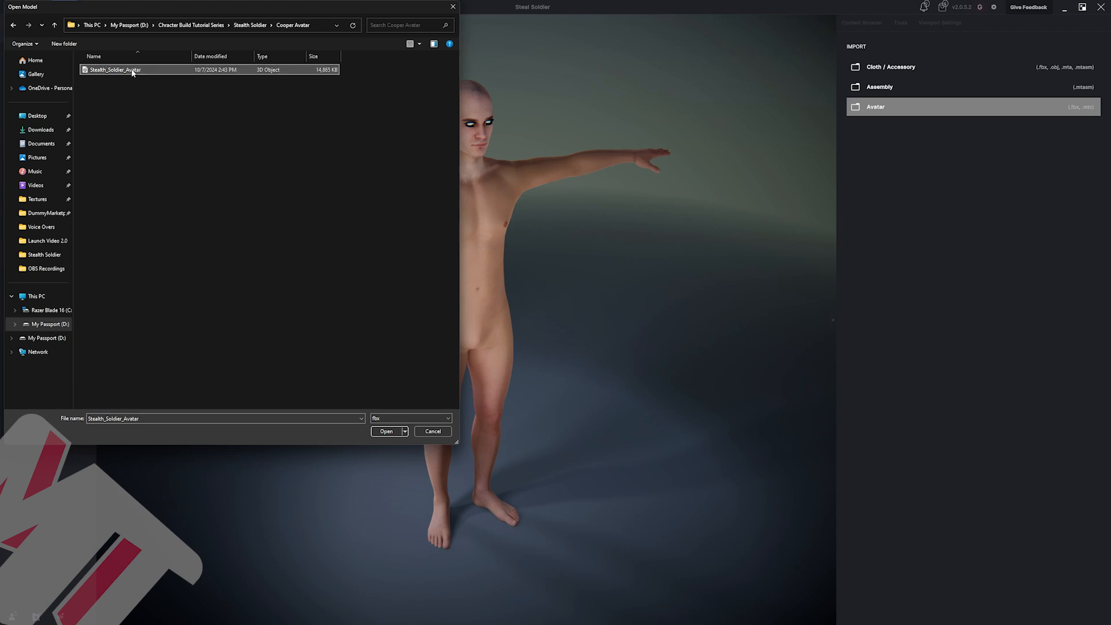
Load Stealth_Soldier_Avatar as the avatar and examine its body from the front.
{"action": "left_click", "coordinate": [392, 432]}
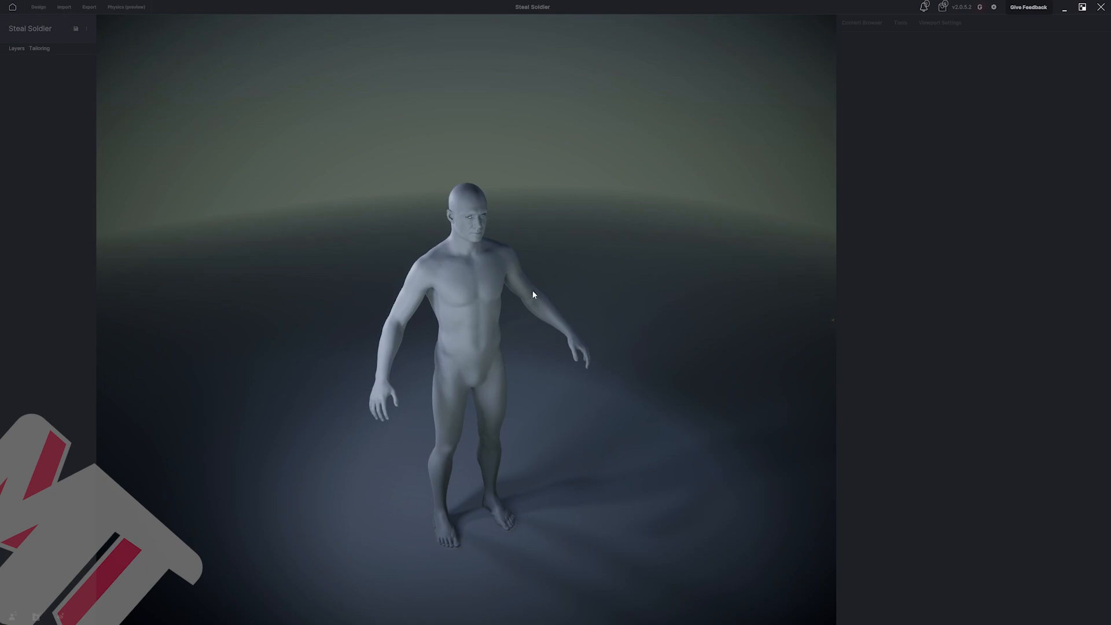
{"action": "middle_click_drag", "start_coordinate": [375, 328], "coordinate": [426, 334]}
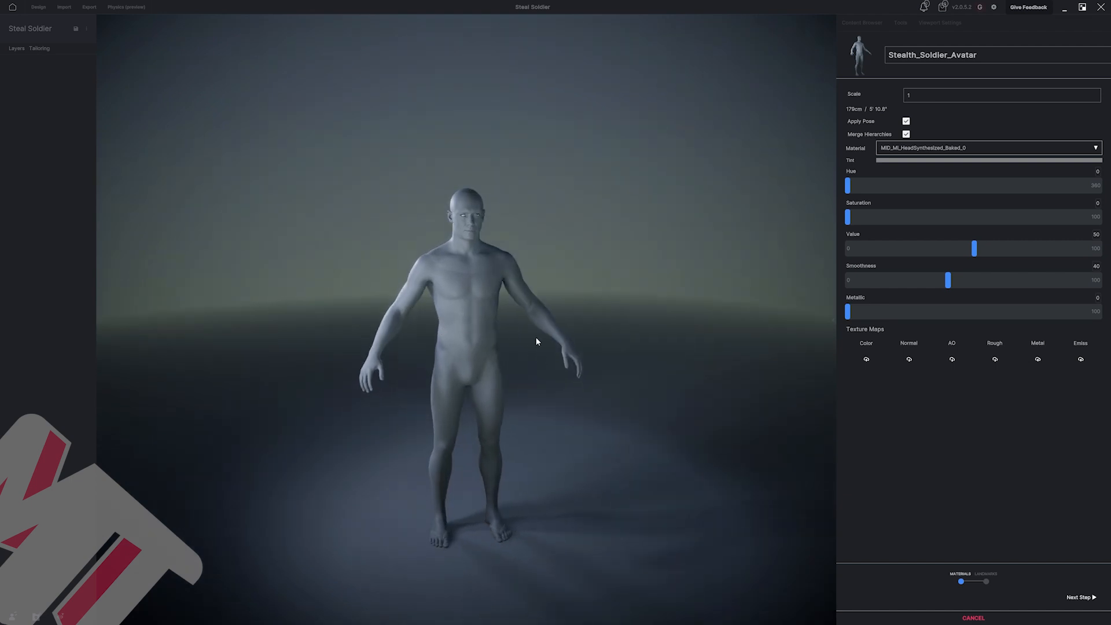
{"action": "middle_click_drag", "start_coordinate": [534, 332], "coordinate": [513, 332]}
{"action": "scroll", "coordinate": [513, 332], "scroll_direction": "up", "scroll_amount": 1}
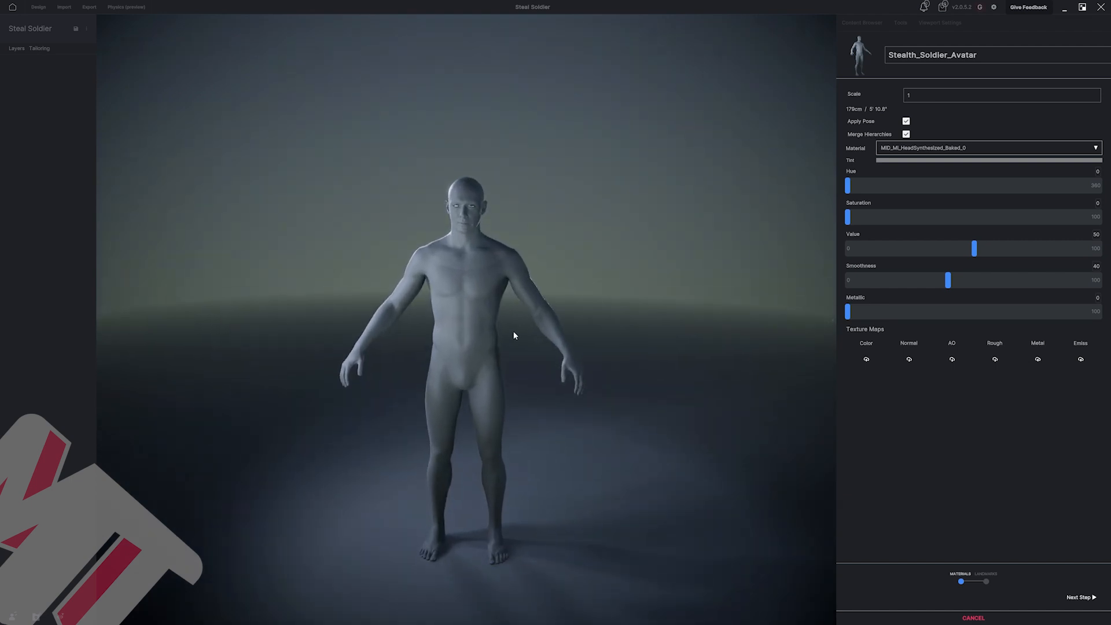
{"action": "scroll", "coordinate": [513, 331], "scroll_direction": "up", "scroll_amount": 2}
{"action": "middle_click_drag", "start_coordinate": [562, 318], "coordinate": [577, 295]}
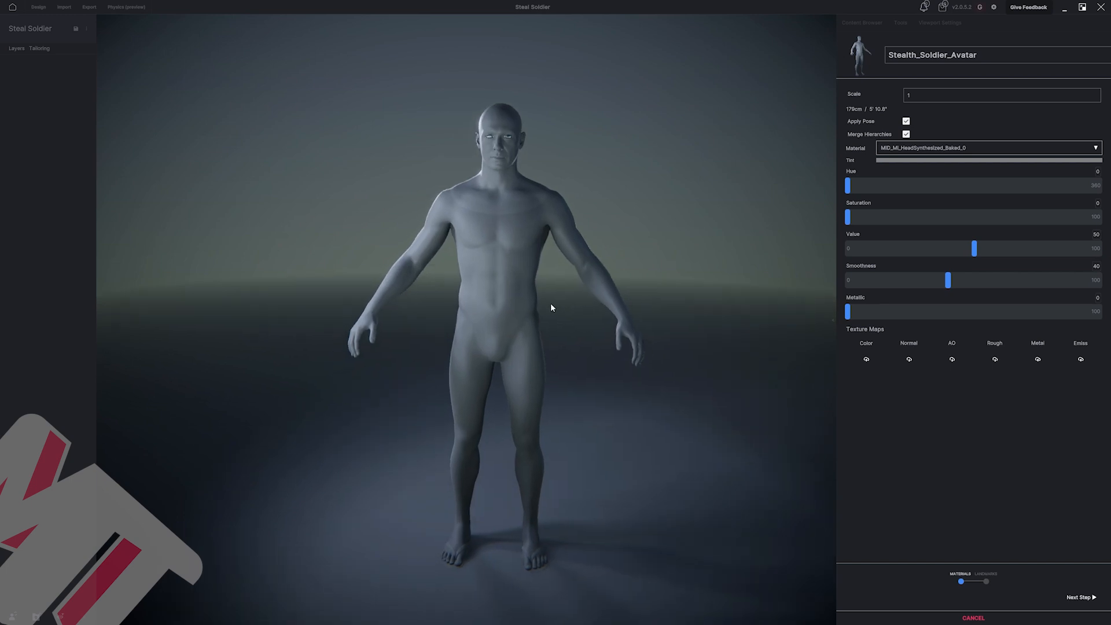
{"action": "middle_click_drag", "start_coordinate": [551, 303], "coordinate": [572, 314]}
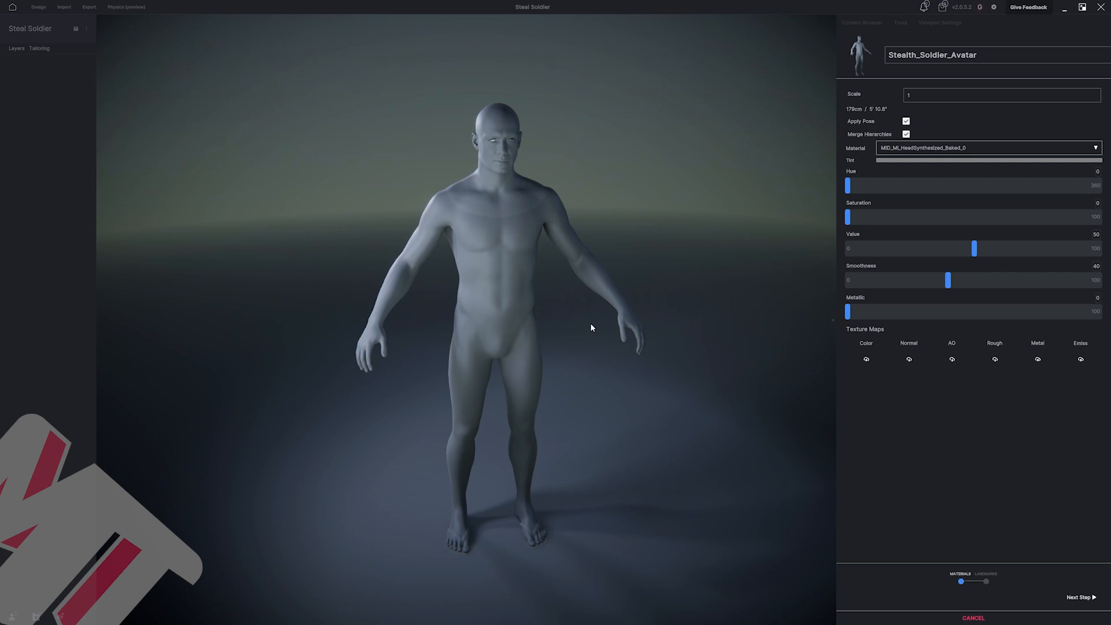
Switch to Unreal Editor and open the Cooper MetaHuman's Body texture folder.
{"action": "left_click", "coordinate": [1064, 8]}
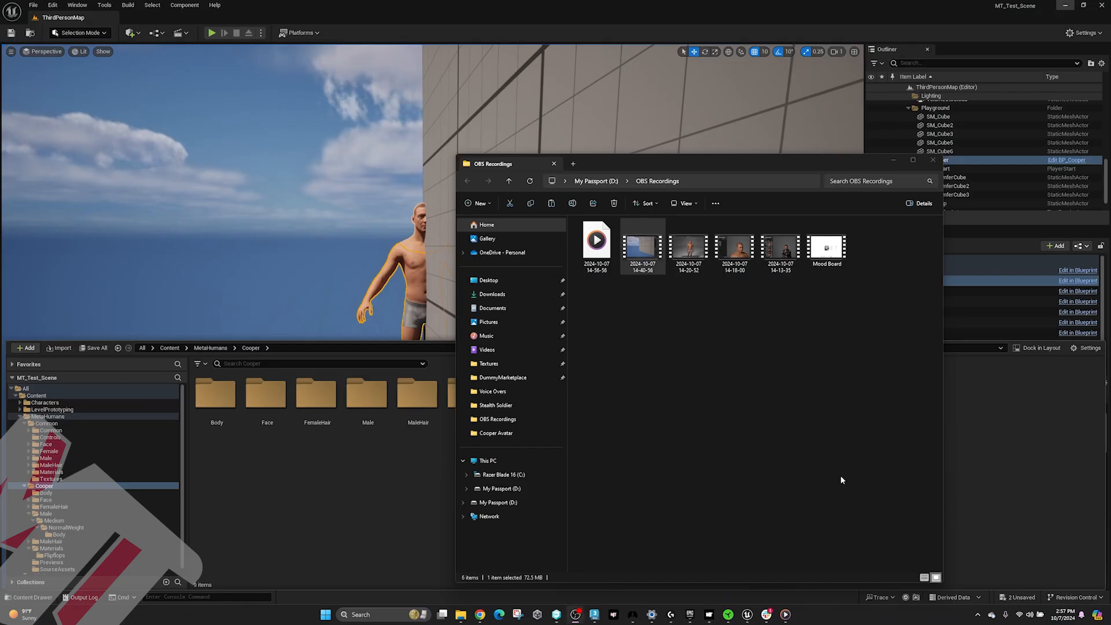
{"action": "left_click", "coordinate": [373, 502]}
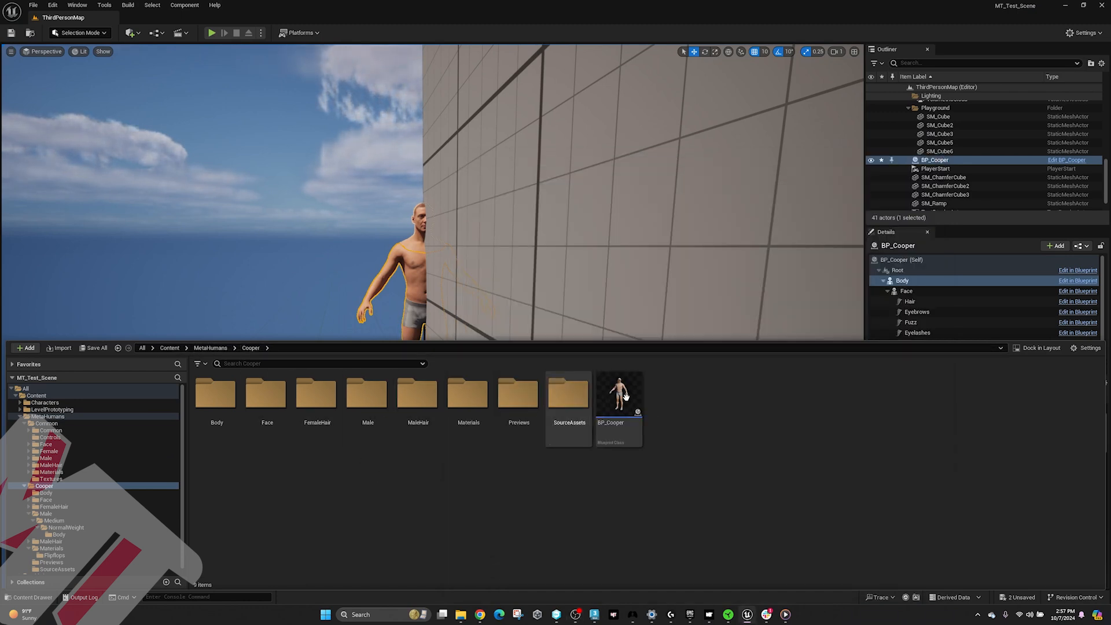
{"action": "double_click", "coordinate": [219, 402]}
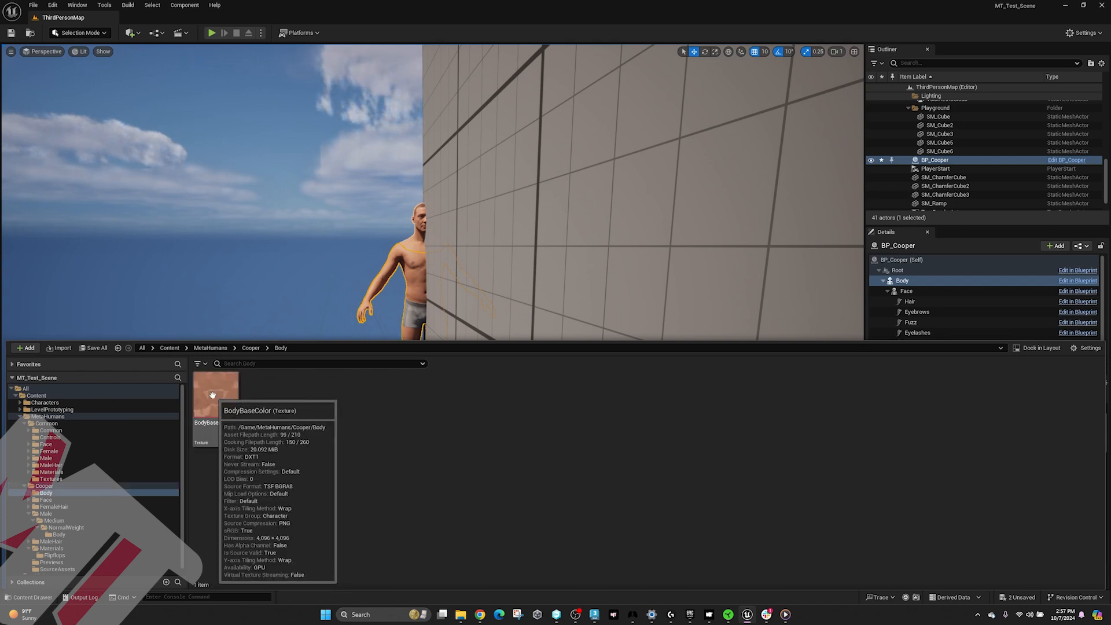
{"action": "right_click", "coordinate": [212, 395]}
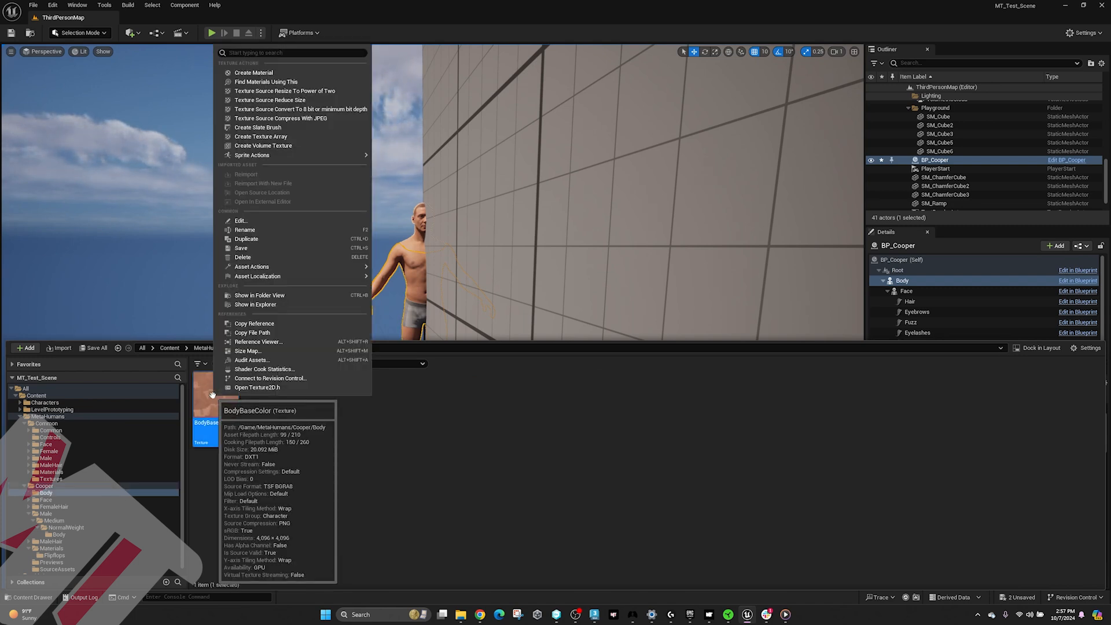
{"action": "mouse_move", "coordinate": [248, 268]}
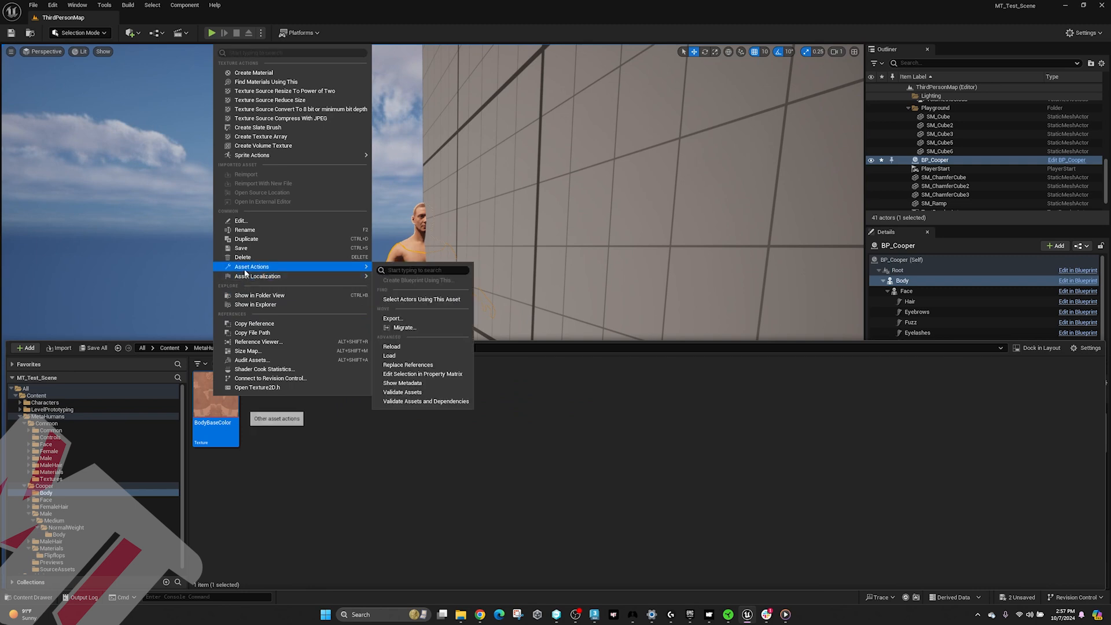
{"action": "left_click", "coordinate": [399, 319]}
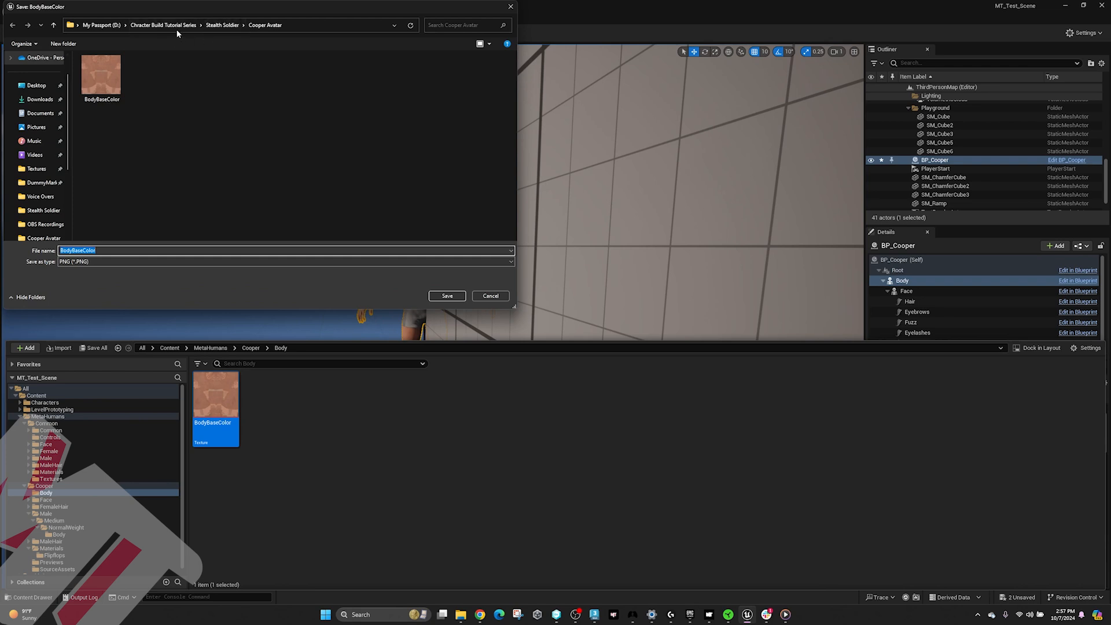
{"action": "left_click", "coordinate": [480, 297]}
Export the FaceColor_MAIN_LOD1 texture from Cooper's Face folder as PNG into the Cooper Avatar folder.
{"action": "left_click", "coordinate": [249, 348]}
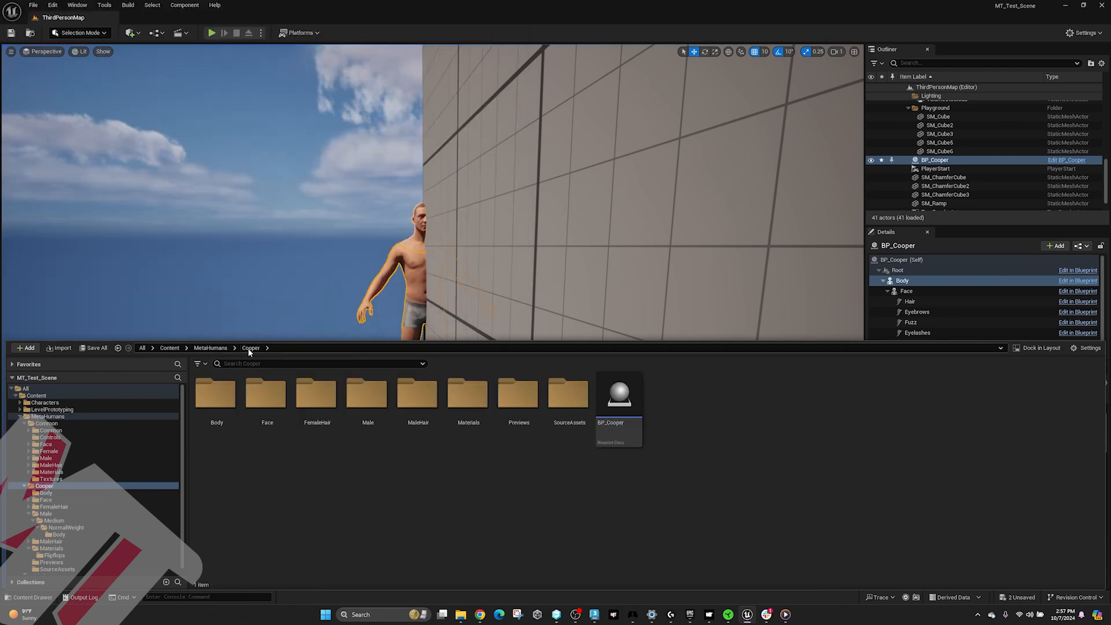
{"action": "double_click", "coordinate": [267, 395]}
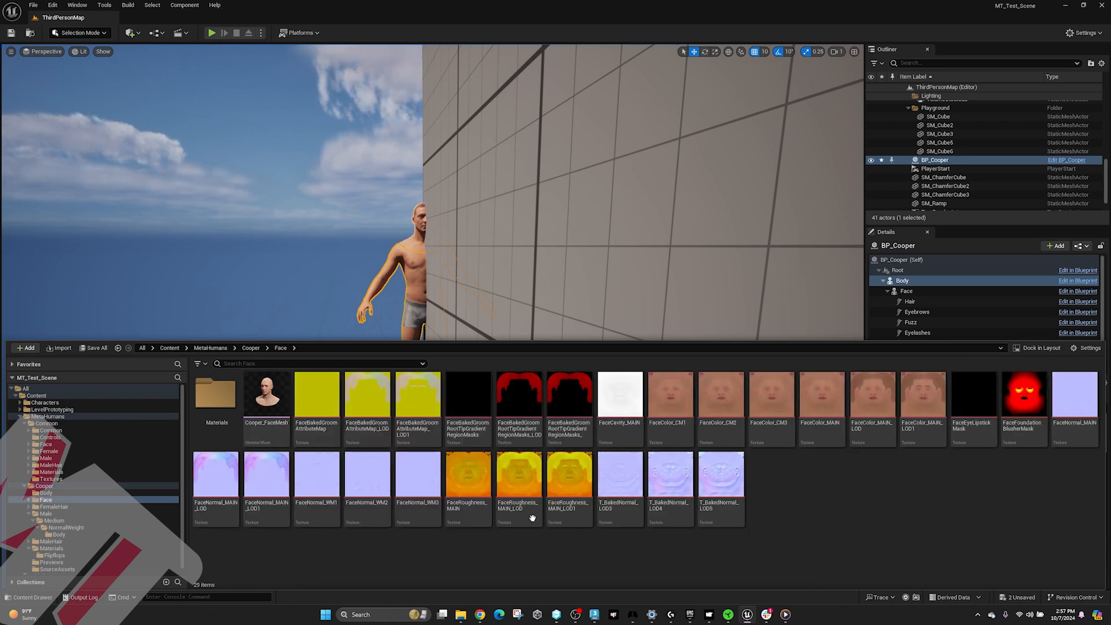
{"action": "mouse_move", "coordinate": [908, 398]}
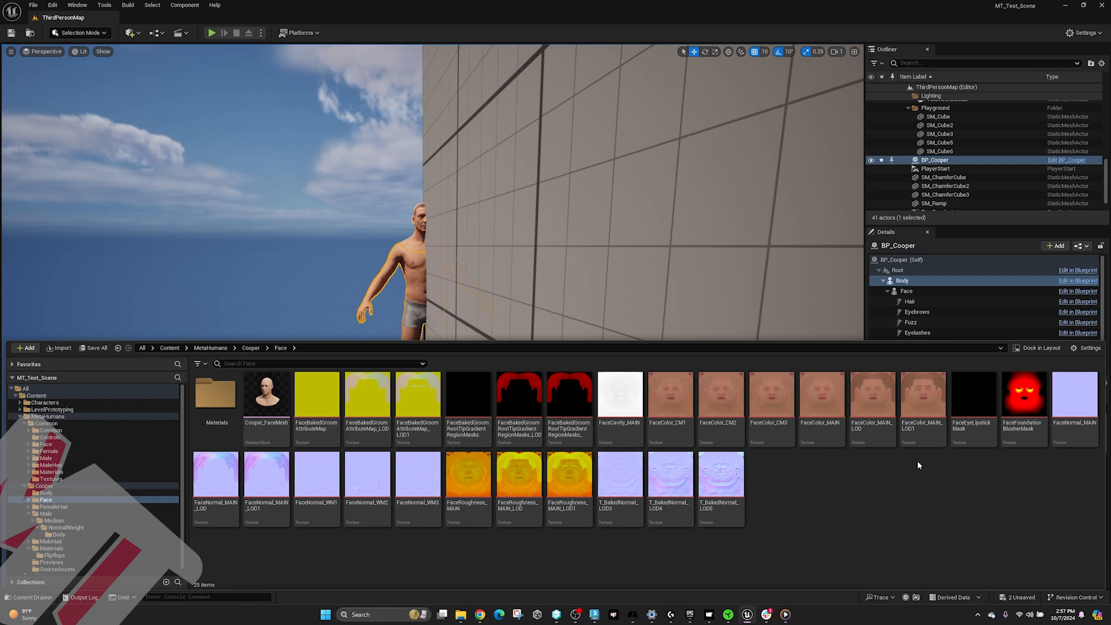
{"action": "left_click", "coordinate": [914, 404]}
{"action": "right_click", "coordinate": [914, 404]}
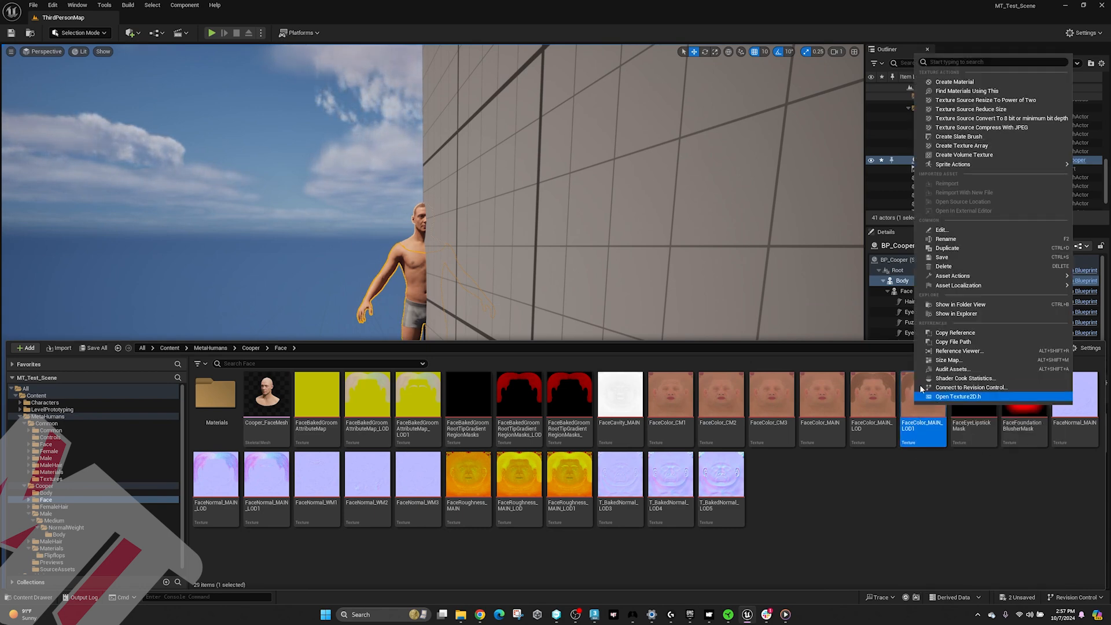
{"action": "mouse_move", "coordinate": [946, 278]}
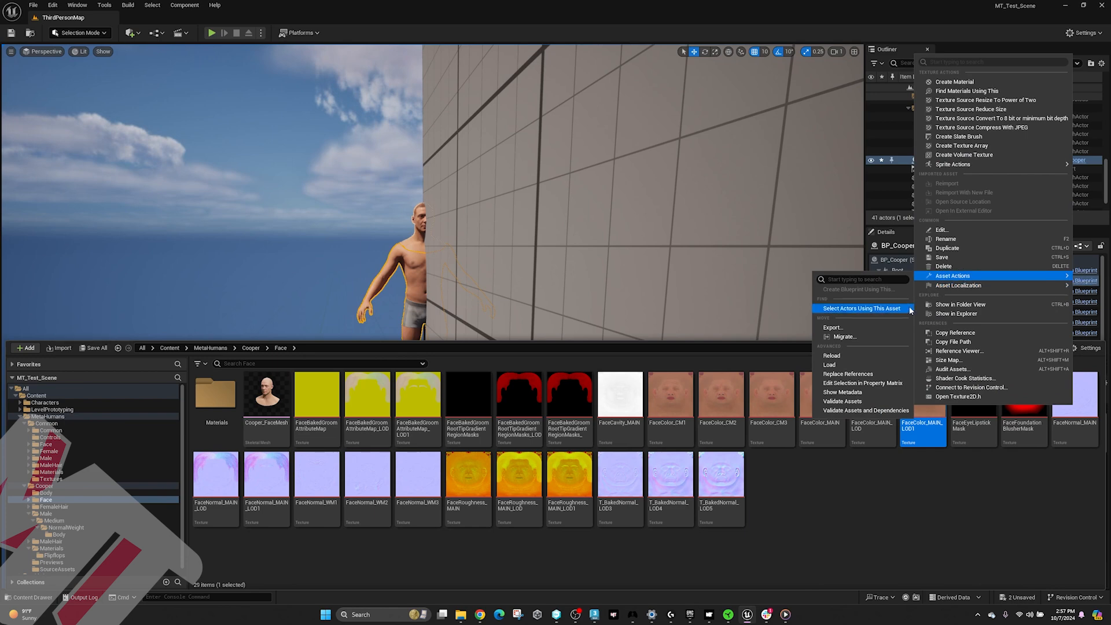
{"action": "left_click", "coordinate": [833, 328]}
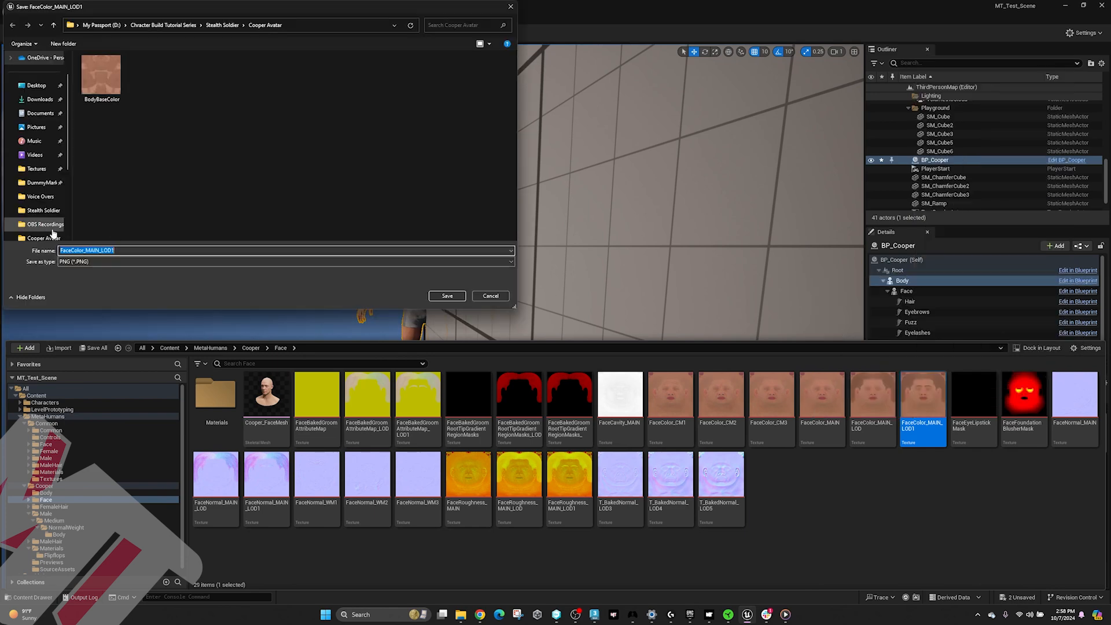
{"action": "left_click", "coordinate": [447, 296]}
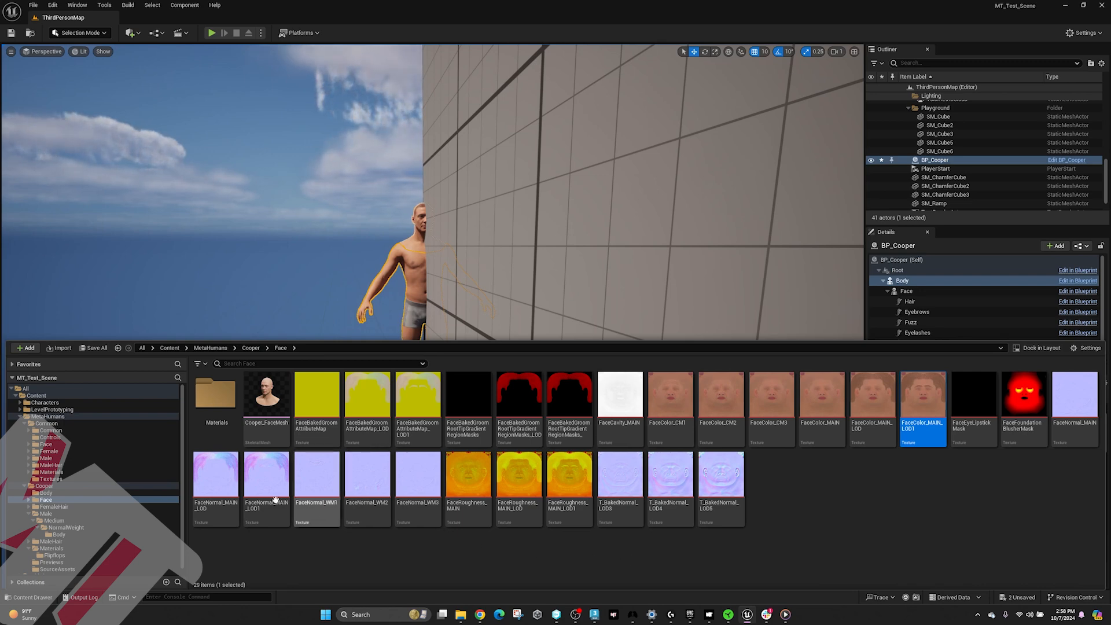
Export the FaceNormal_MAIN_LOD1 texture from Cooper's Face folder as PNG into the Cooper Avatar folder.
{"action": "left_click", "coordinate": [267, 480]}
{"action": "right_click", "coordinate": [259, 485]}
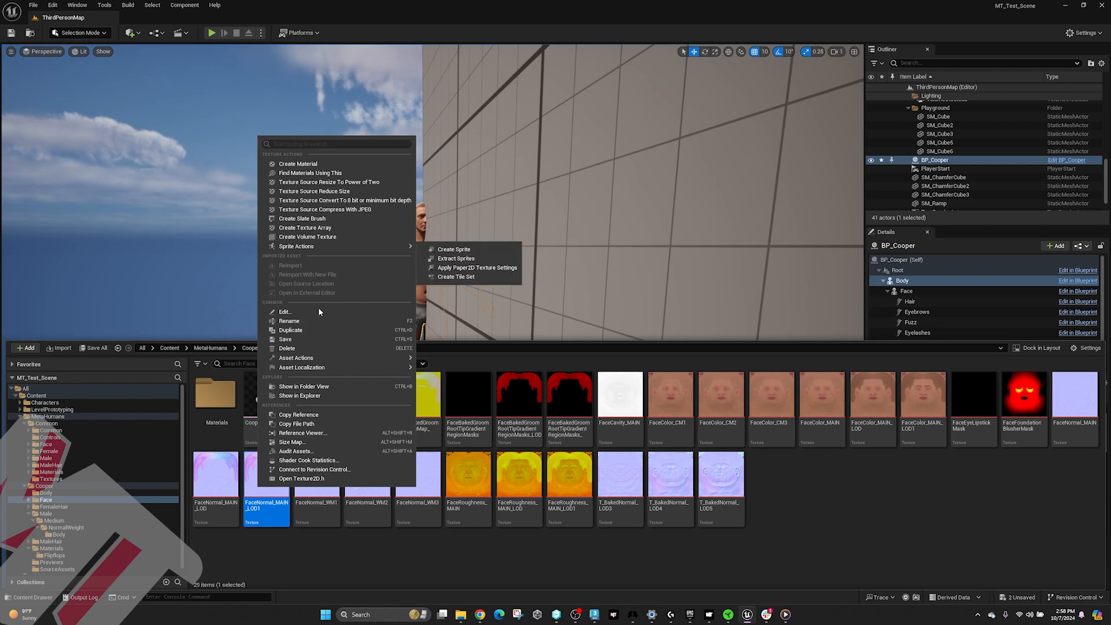
{"action": "mouse_move", "coordinate": [301, 362]}
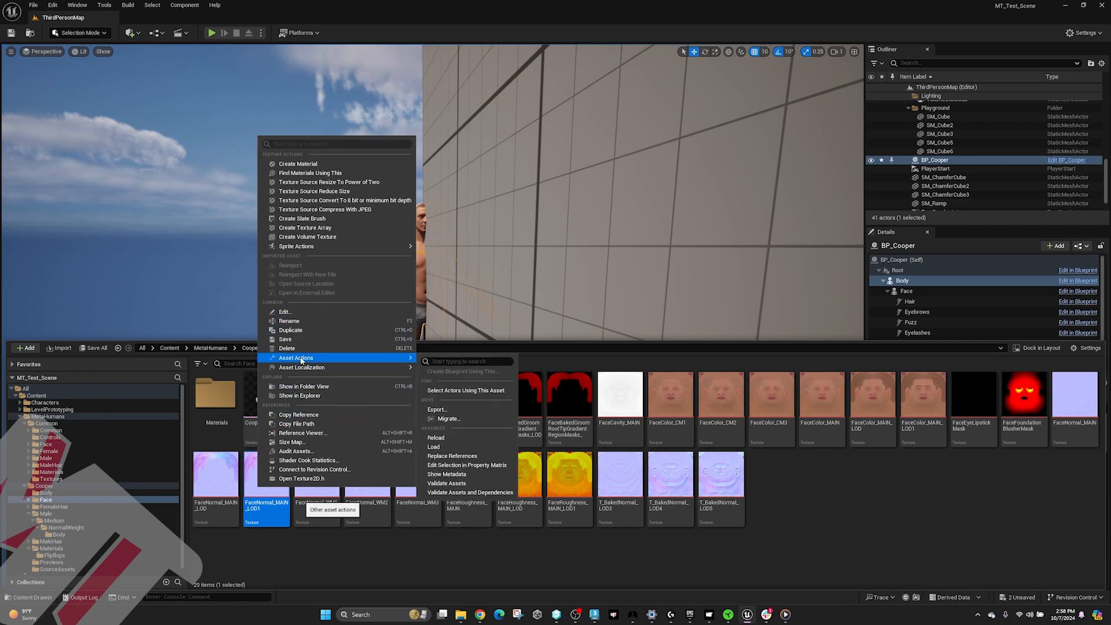
{"action": "left_click", "coordinate": [461, 412]}
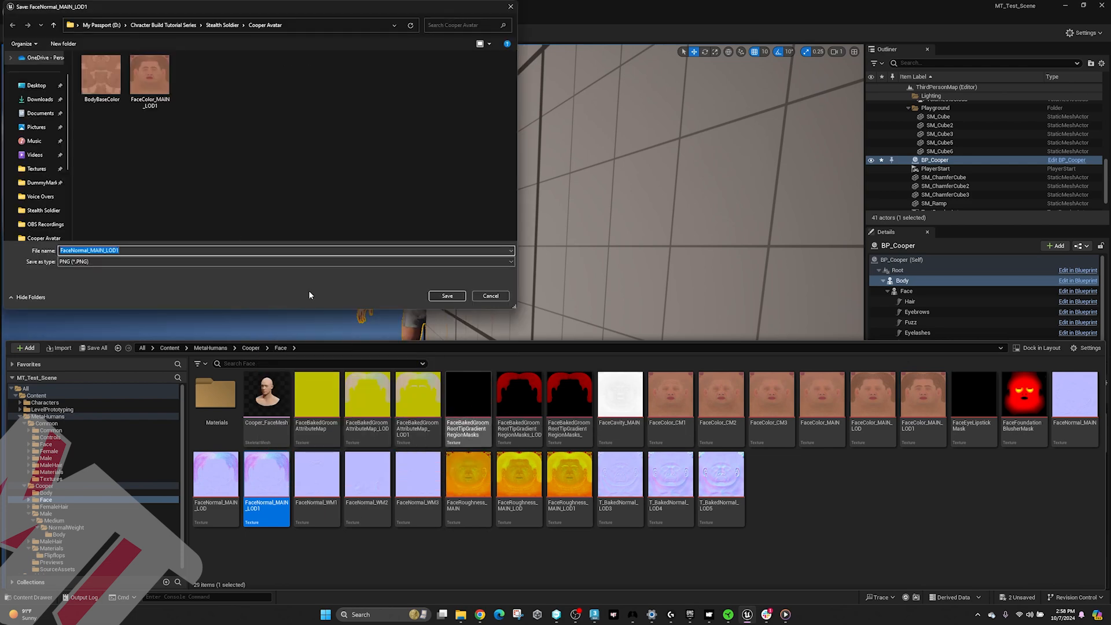
{"action": "left_click", "coordinate": [432, 297]}
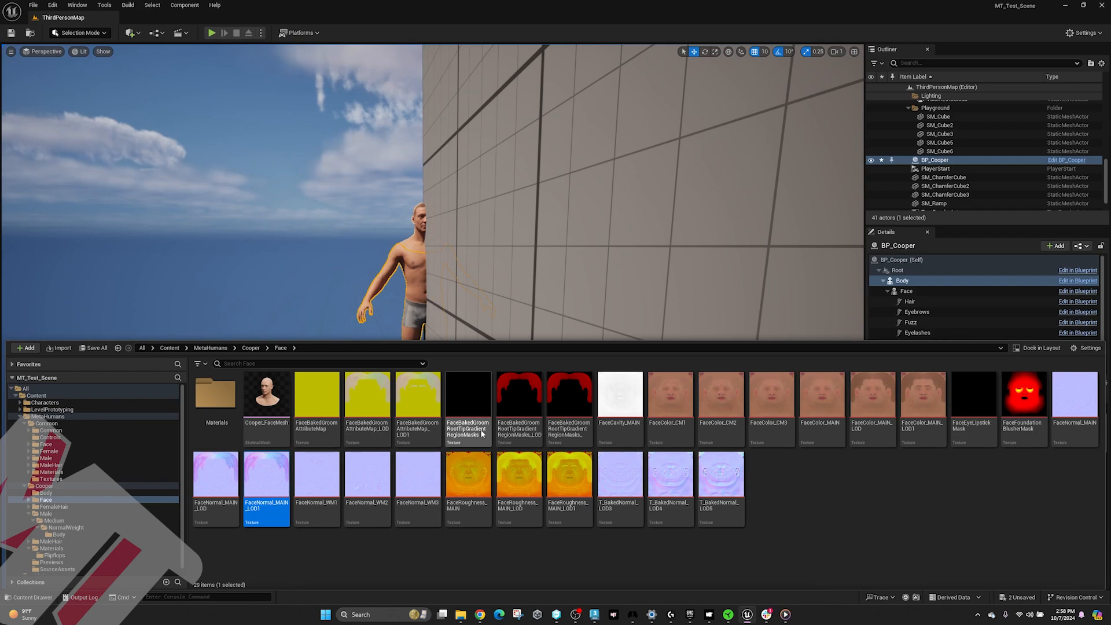
Switch to META-Tailor and assign BodyBaseColor as the MID_M_BodySynthesized_0 material's color map, with Value 100 and lower Smoothness.
{"action": "mouse_move", "coordinate": [763, 618]}
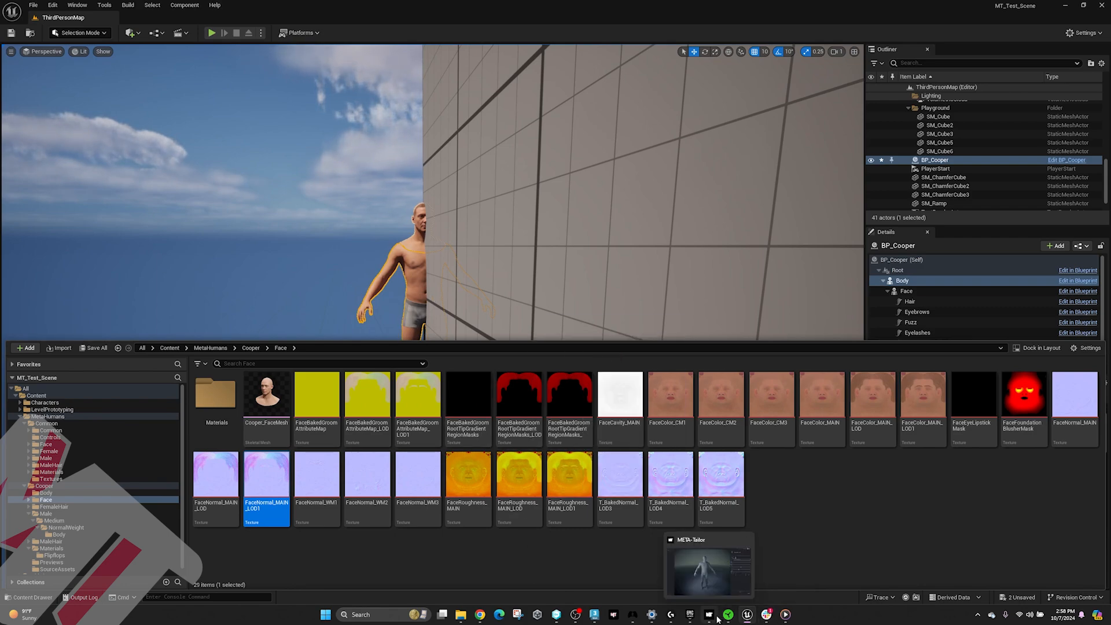
{"action": "left_click", "coordinate": [715, 617]}
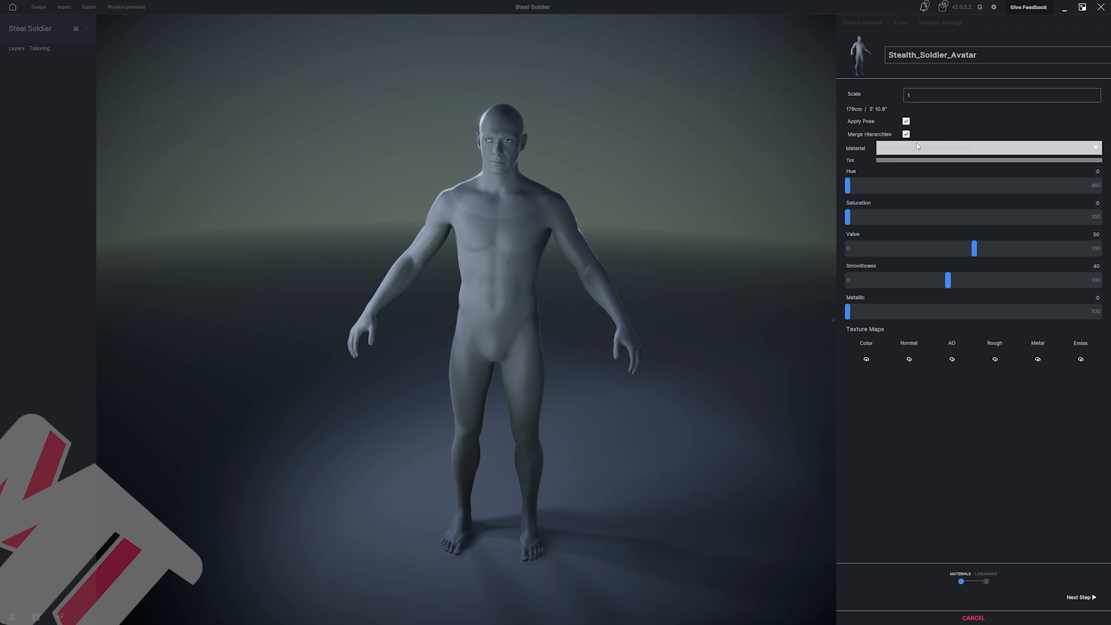
{"action": "left_click", "coordinate": [899, 149]}
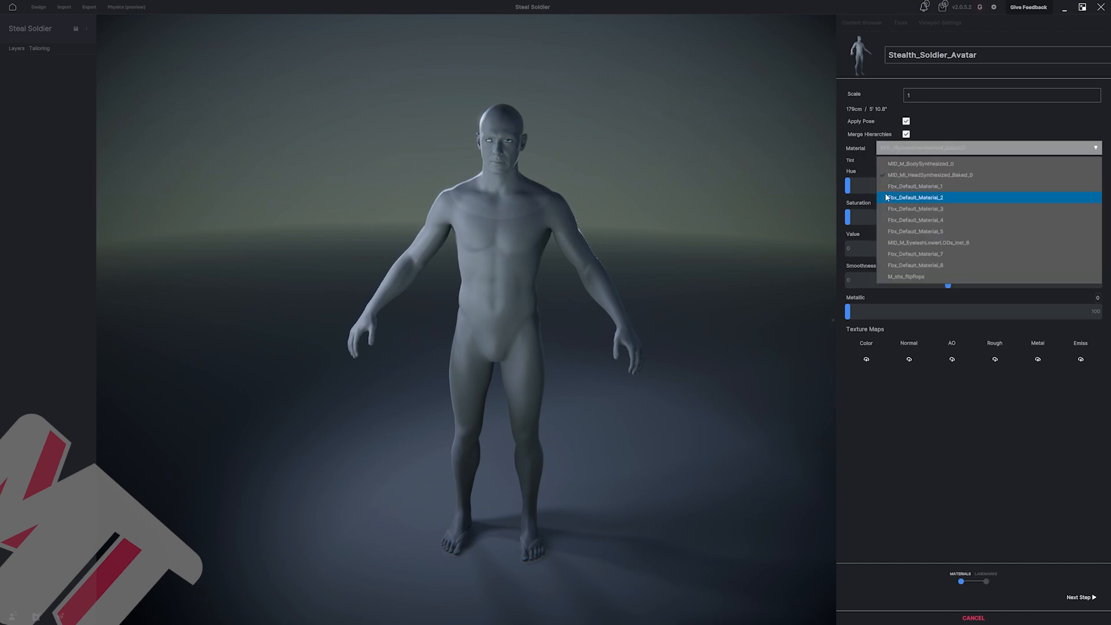
{"action": "left_click", "coordinate": [912, 164]}
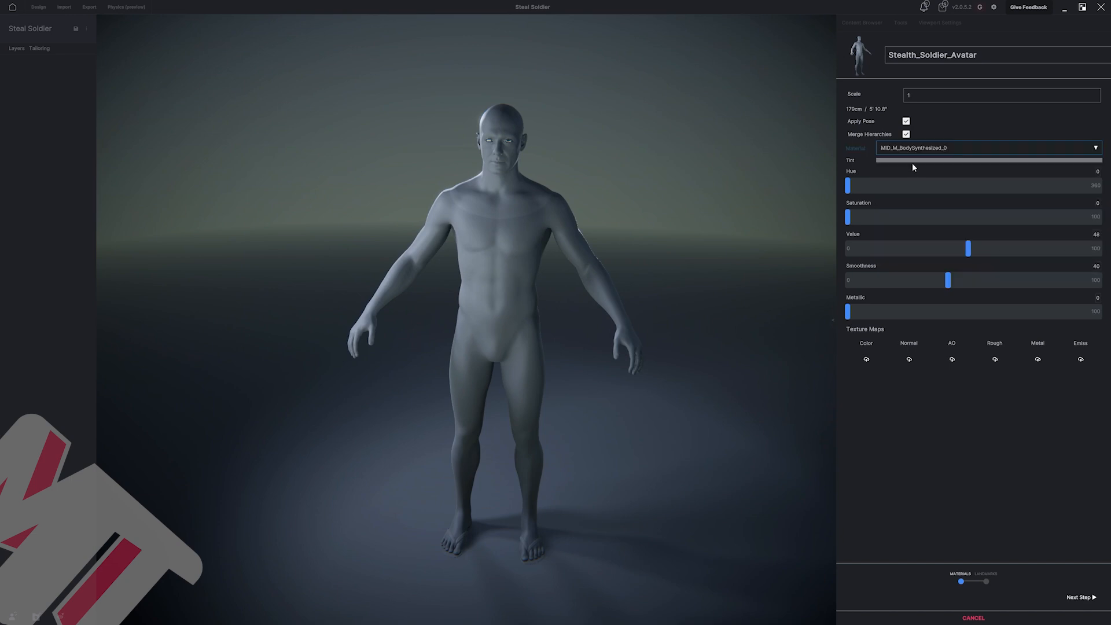
{"action": "left_click", "coordinate": [866, 360]}
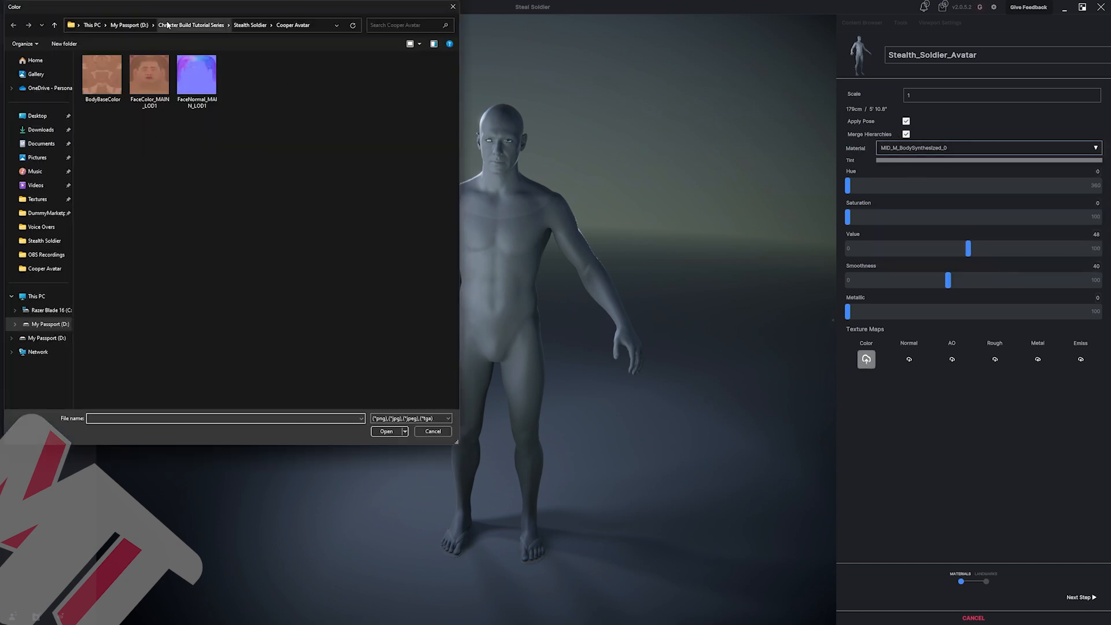
{"action": "left_click", "coordinate": [108, 69]}
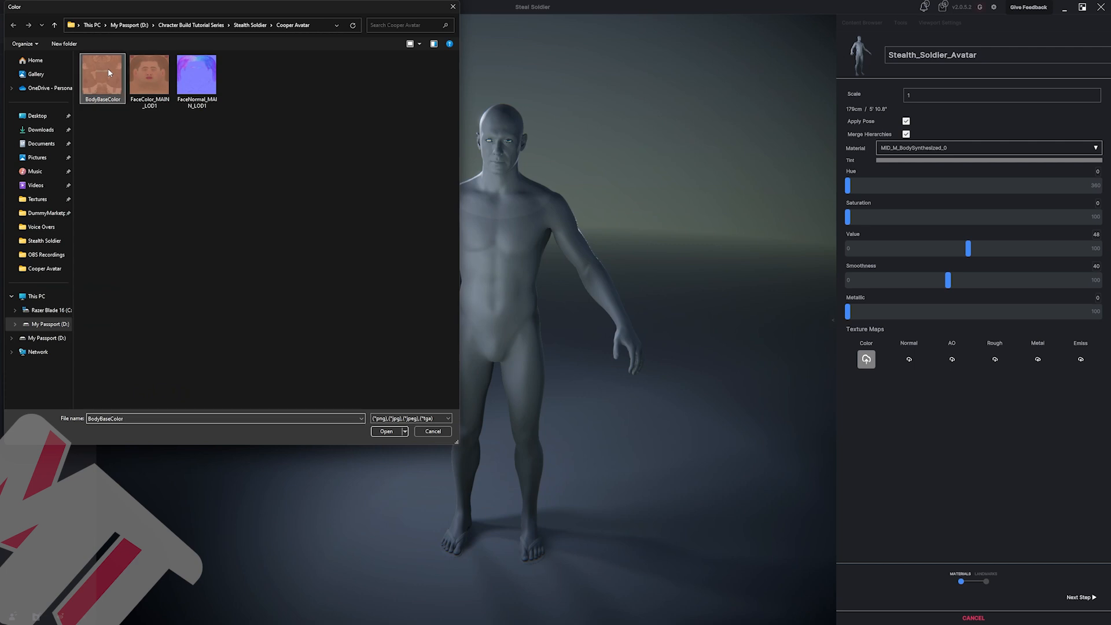
{"action": "left_click", "coordinate": [375, 433]}
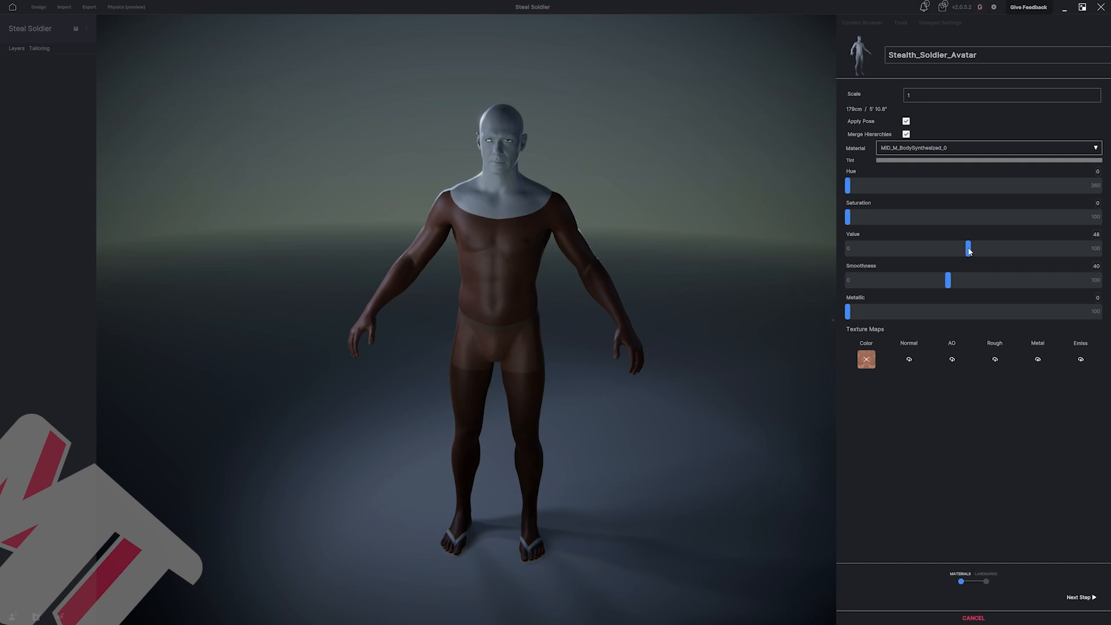
{"action": "left_click_drag", "start_coordinate": [969, 251], "coordinate": [1102, 258]}
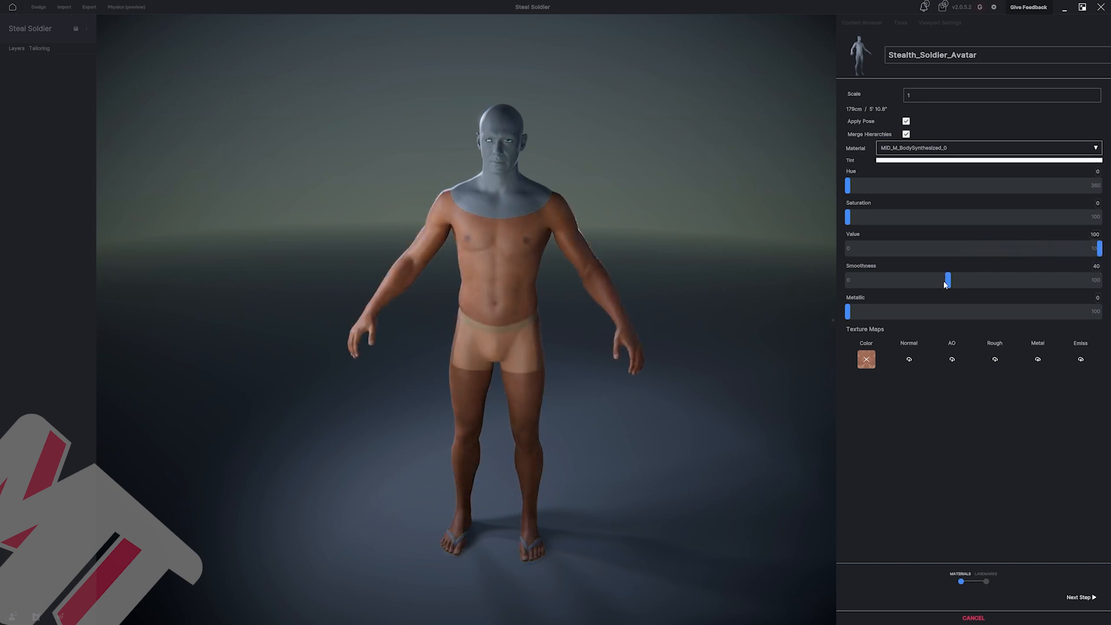
{"action": "left_click_drag", "start_coordinate": [946, 284], "coordinate": [910, 294]}
Assign FaceColor_MAIN_LOD1 as the color map of the MID_MI_HeadSynthesized_Baked_0 material, with Value 100 and Smoothness 23.
{"action": "left_click", "coordinate": [898, 151]}
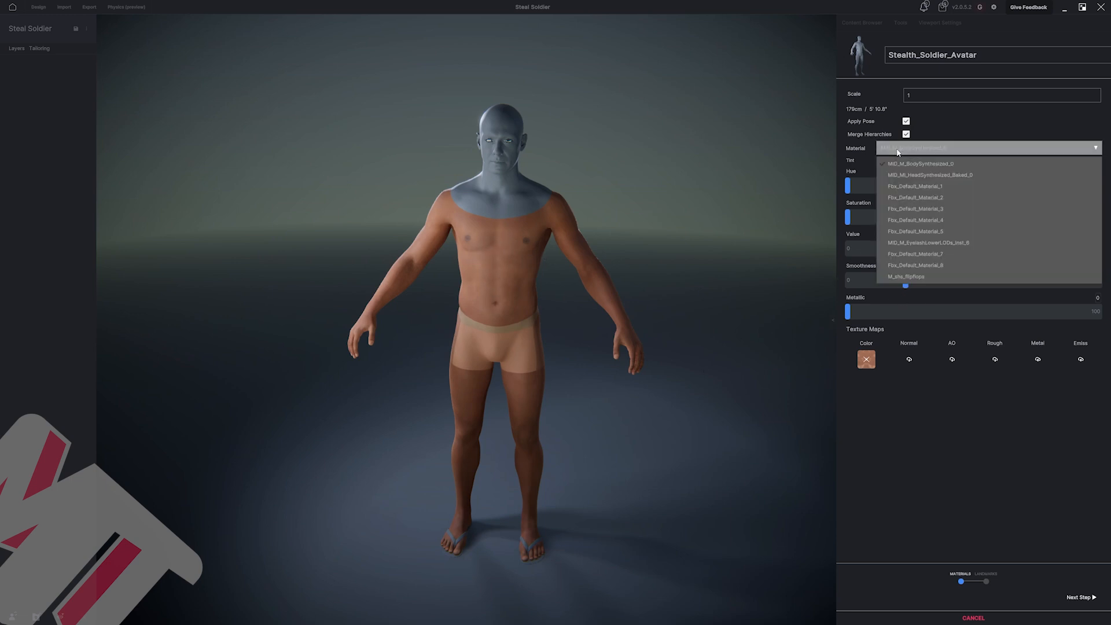
{"action": "left_click", "coordinate": [927, 175]}
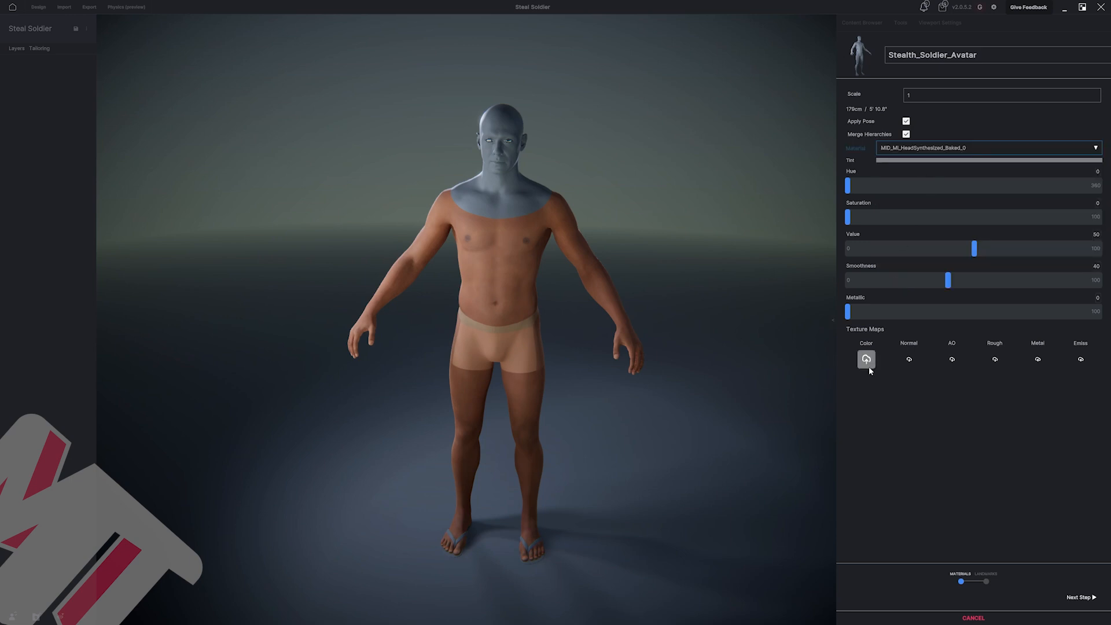
{"action": "left_click", "coordinate": [867, 360]}
{"action": "left_click", "coordinate": [144, 84]}
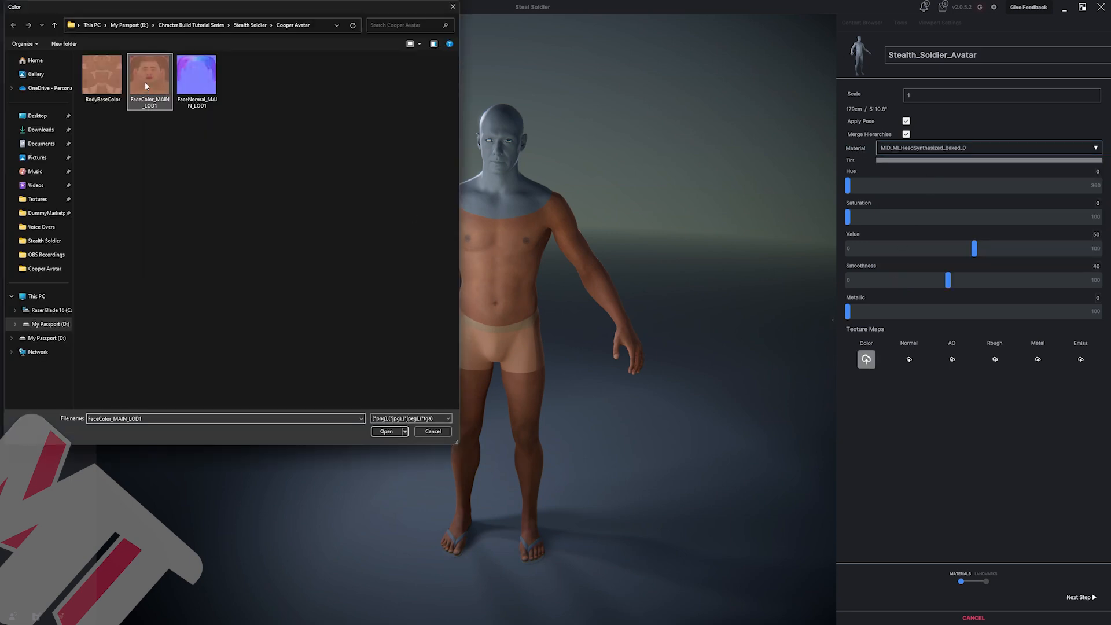
{"action": "left_click", "coordinate": [387, 432]}
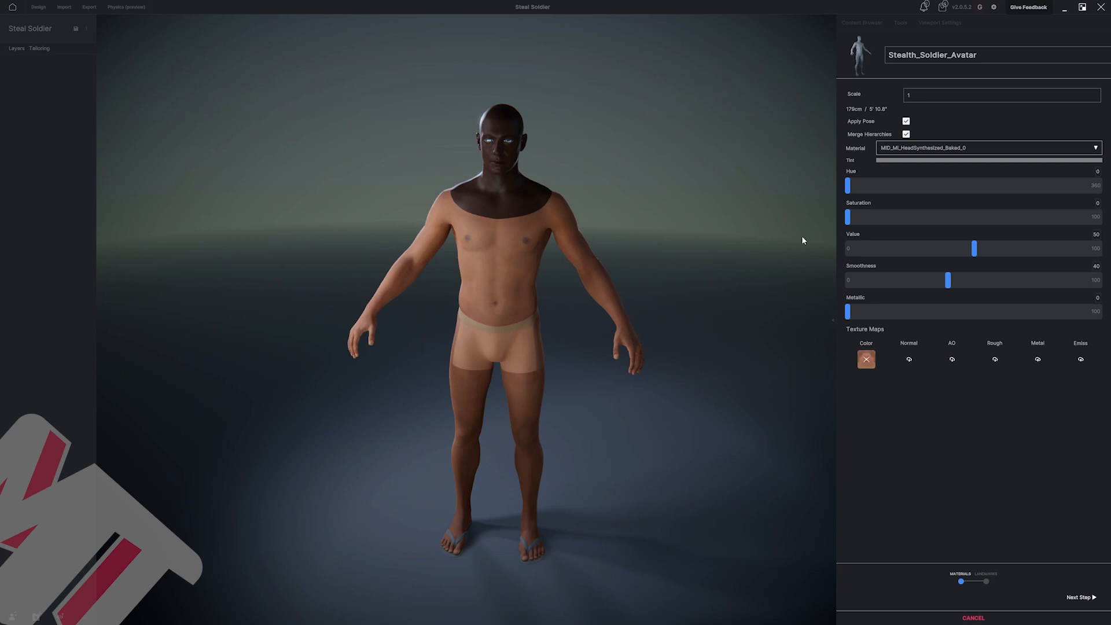
{"action": "left_click_drag", "start_coordinate": [975, 249], "coordinate": [1099, 249]}
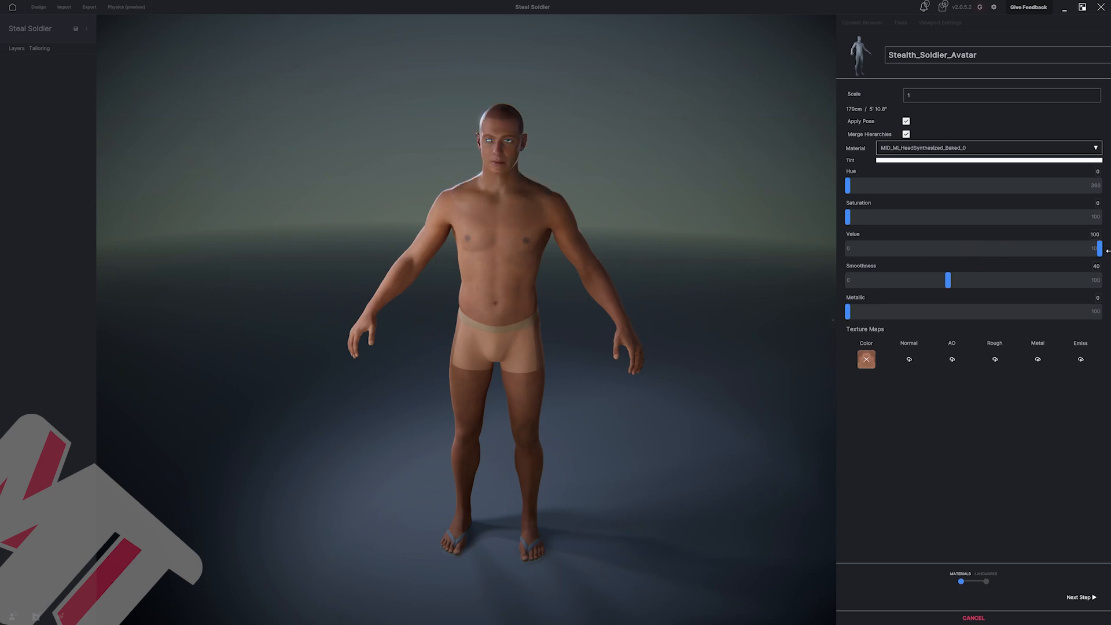
{"action": "left_click_drag", "start_coordinate": [945, 284], "coordinate": [906, 283]}
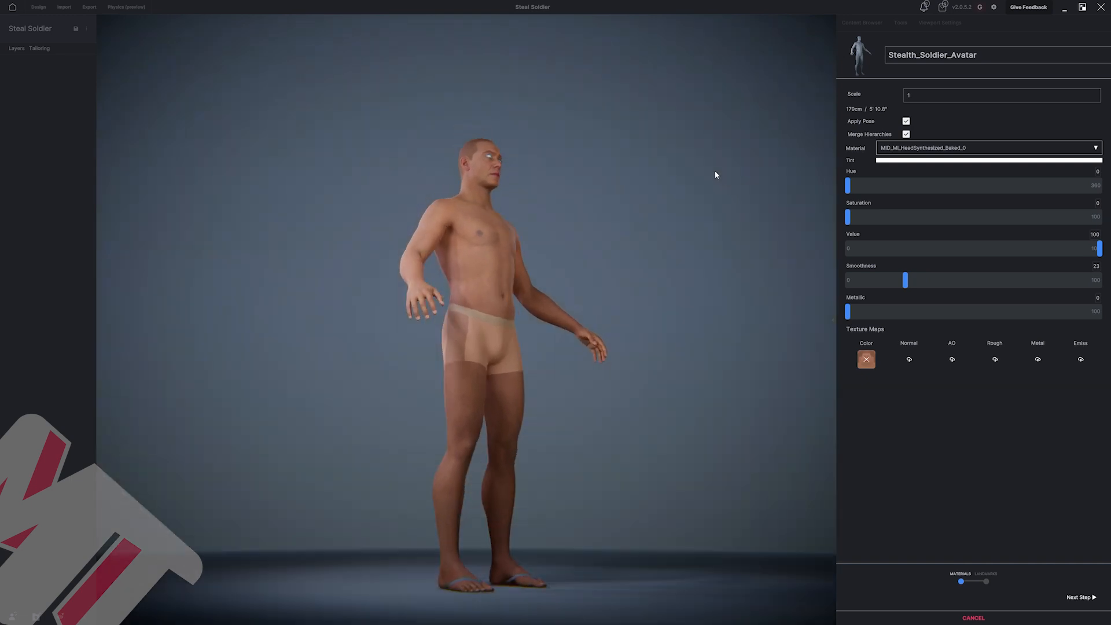
Assign FaceNormal_MAIN_LOD1 as the head material's normal map and check the textured avatar.
{"action": "left_click", "coordinate": [927, 148]}
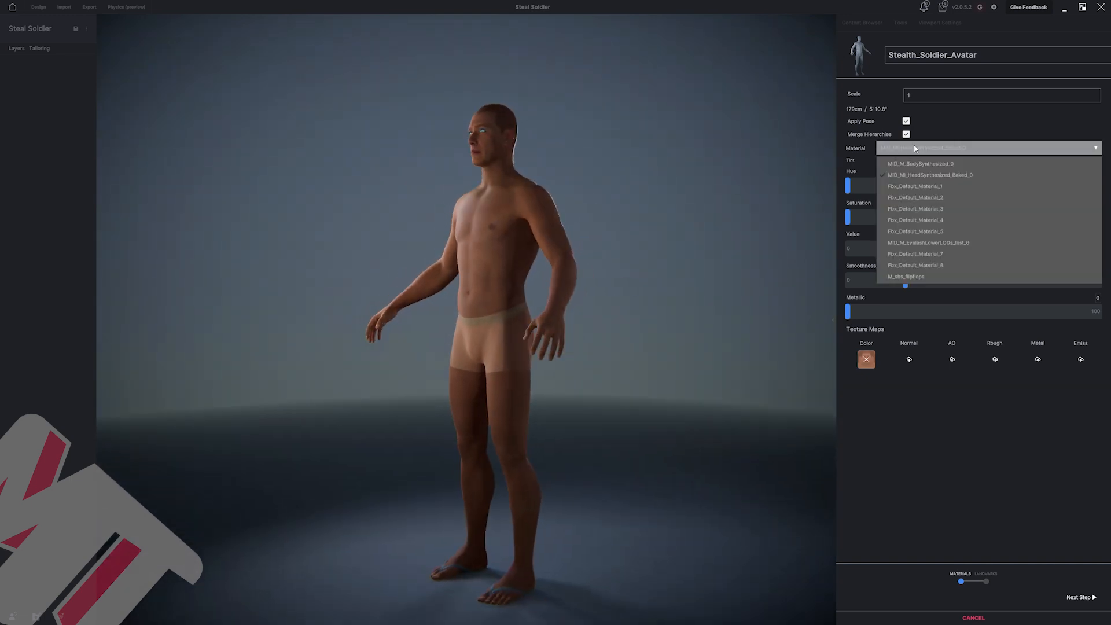
{"action": "left_click_drag", "start_coordinate": [700, 169], "coordinate": [597, 162]}
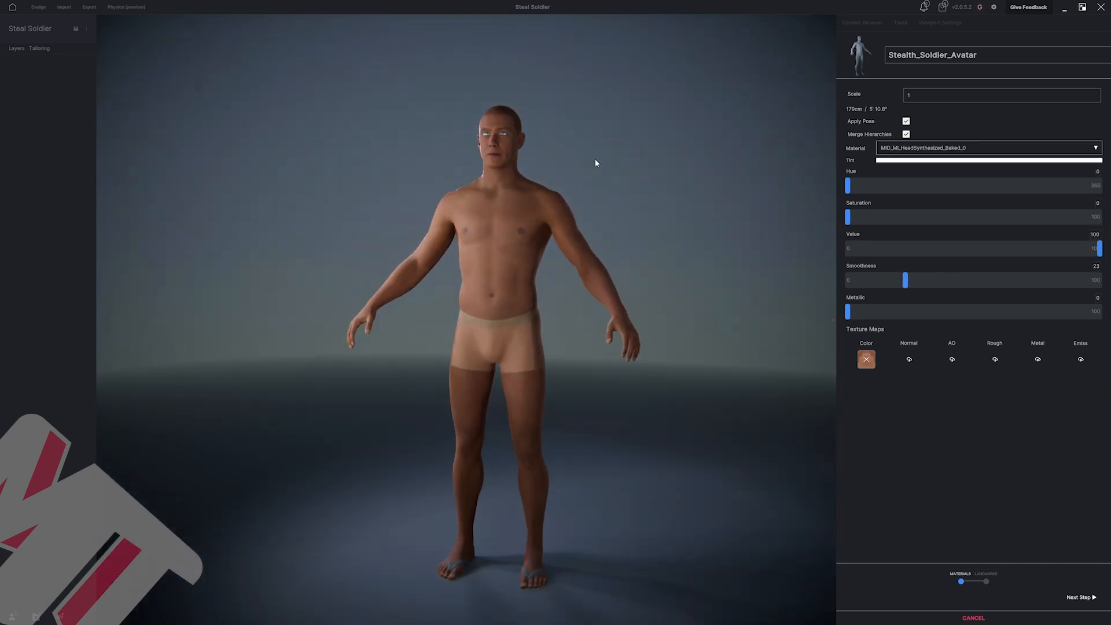
{"action": "scroll", "coordinate": [515, 111], "scroll_direction": "up", "scroll_amount": 2}
{"action": "middle_click_drag", "start_coordinate": [498, 109], "coordinate": [450, 175]}
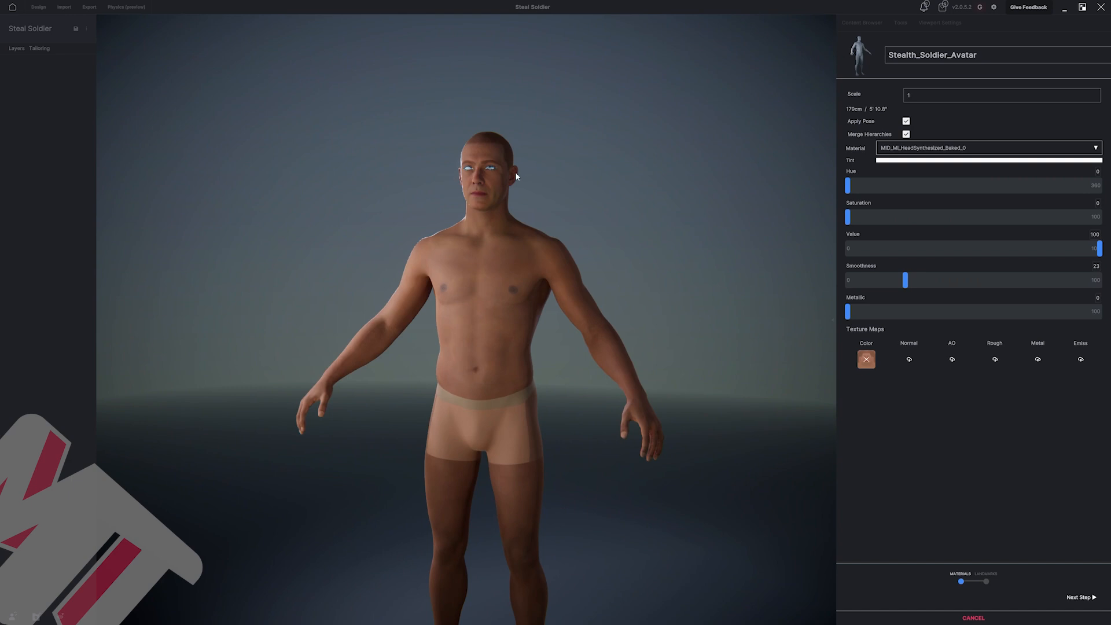
{"action": "left_click_drag", "start_coordinate": [465, 213], "coordinate": [513, 199]}
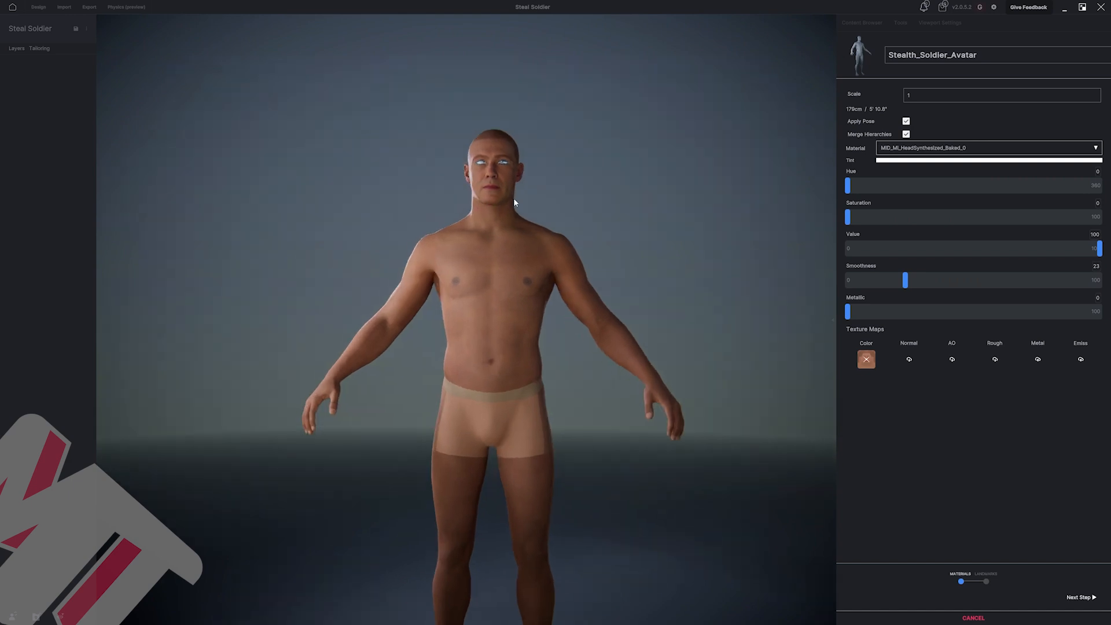
{"action": "middle_click_drag", "start_coordinate": [514, 199], "coordinate": [561, 143]}
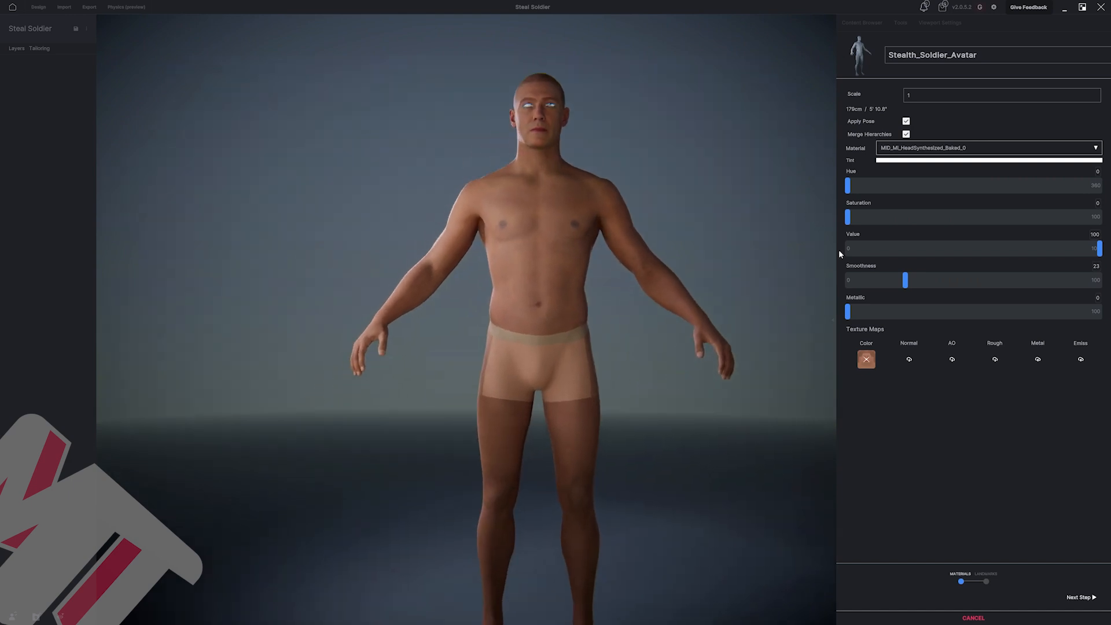
{"action": "left_click_drag", "start_coordinate": [834, 255], "coordinate": [728, 294]}
{"action": "left_click", "coordinate": [914, 361]}
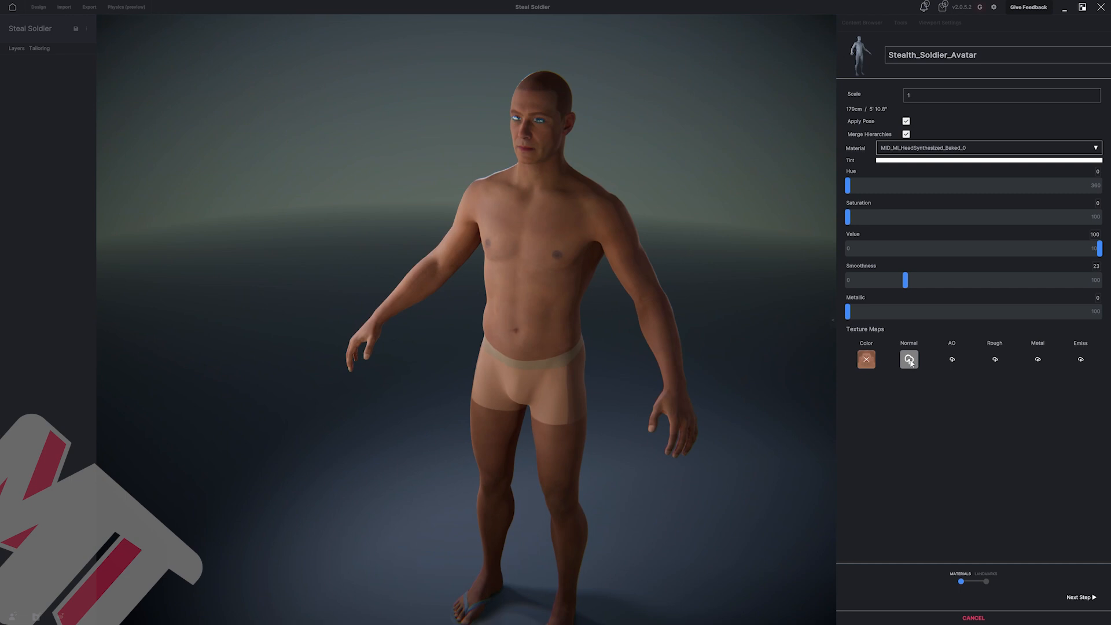
{"action": "double_click", "coordinate": [194, 94]}
{"action": "left_click_drag", "start_coordinate": [253, 169], "coordinate": [429, 221]}
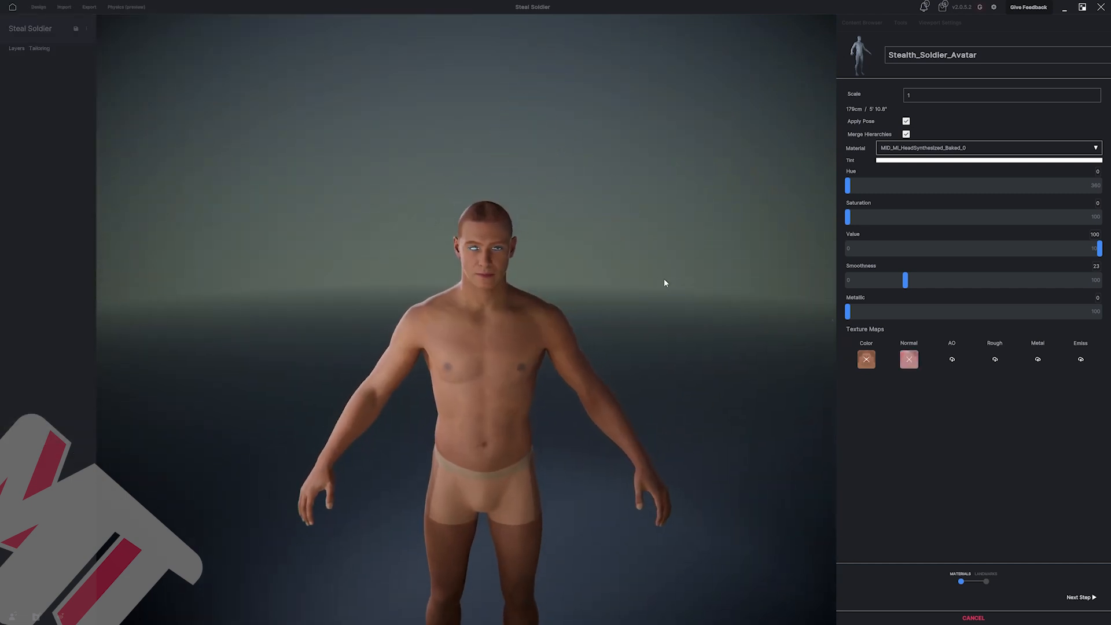
{"action": "scroll", "coordinate": [628, 263], "scroll_direction": "down", "scroll_amount": 3}
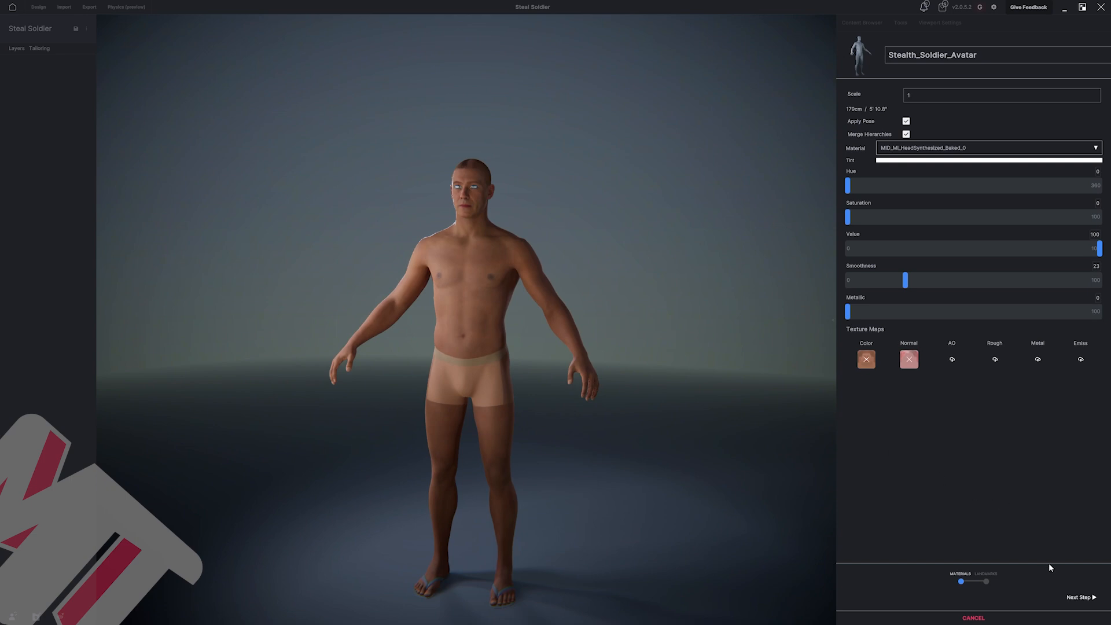
Proceed to the Landmarks stage, examine the marker placement around the body, and select the left elbow landmark.
{"action": "left_click", "coordinate": [1077, 597]}
{"action": "mouse_move", "coordinate": [614, 253]}
{"action": "left_mouse_down"}
{"action": "mouse_move", "coordinate": [519, 258]}
{"action": "mouse_move", "coordinate": [598, 263]}
{"action": "mouse_move", "coordinate": [567, 269]}
{"action": "mouse_move", "coordinate": [621, 265]}
{"action": "mouse_move", "coordinate": [636, 251]}
{"action": "left_mouse_up"}
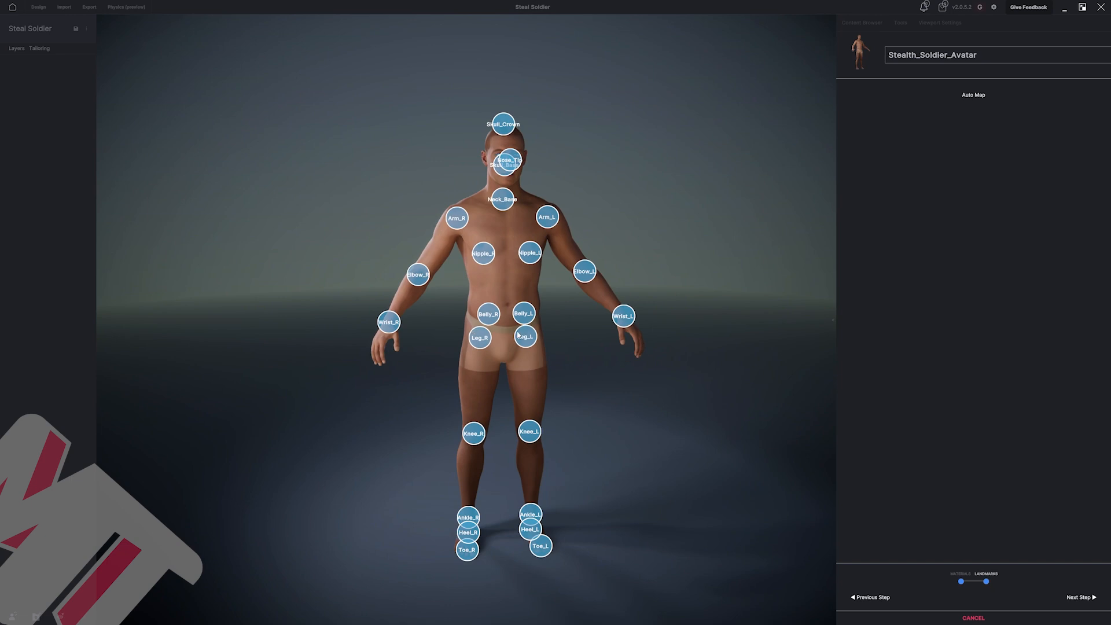
{"action": "left_click_drag", "start_coordinate": [547, 311], "coordinate": [536, 312]}
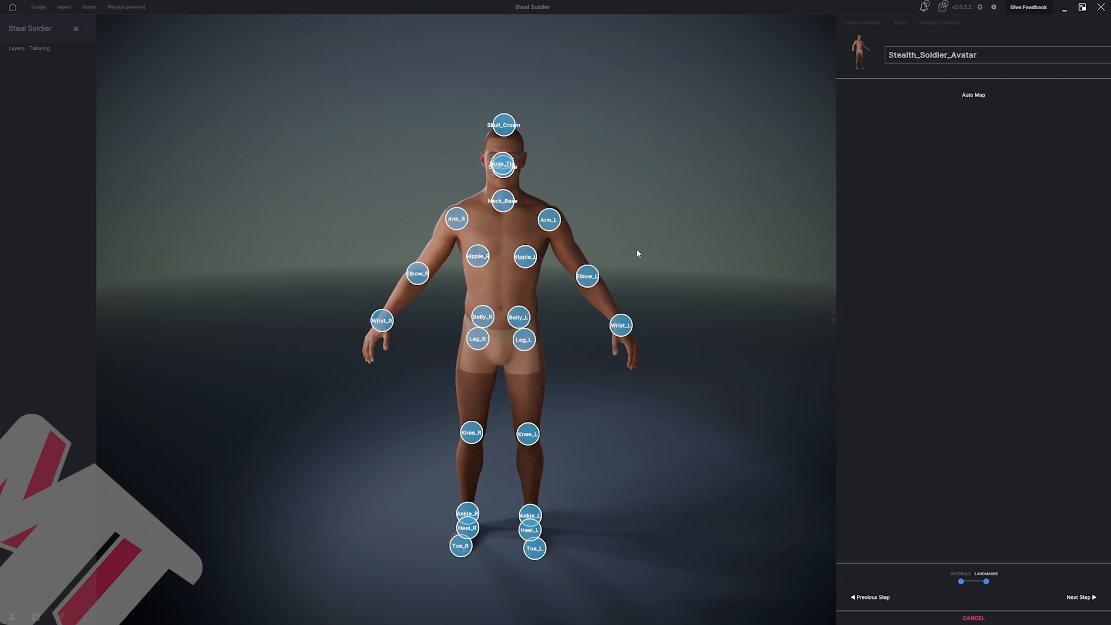
{"action": "middle_click_drag", "start_coordinate": [637, 249], "coordinate": [588, 249]}
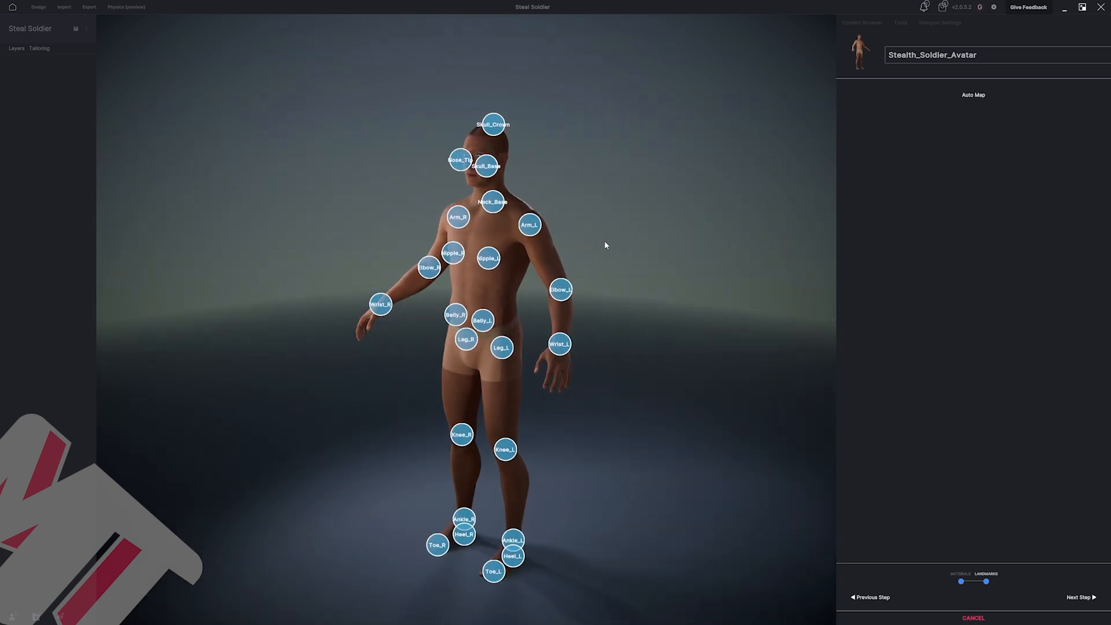
{"action": "middle_click_drag", "start_coordinate": [686, 186], "coordinate": [545, 224]}
{"action": "scroll", "coordinate": [598, 213], "scroll_direction": "up", "scroll_amount": 2}
{"action": "scroll", "coordinate": [544, 224], "scroll_direction": "up", "scroll_amount": 1}
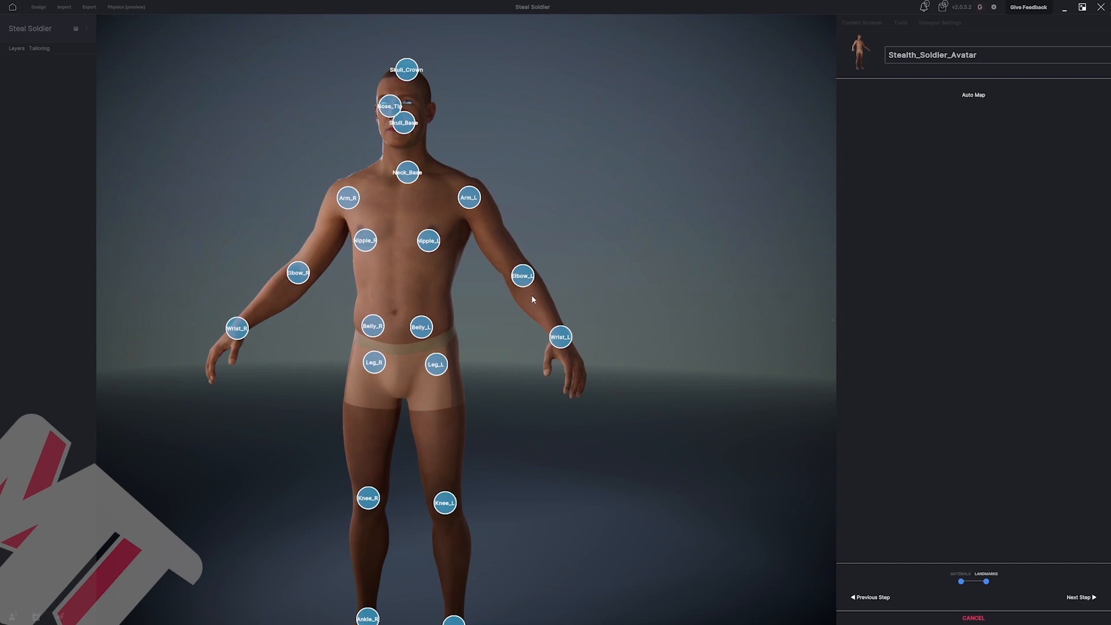
{"action": "middle_click_drag", "start_coordinate": [529, 281], "coordinate": [554, 272]}
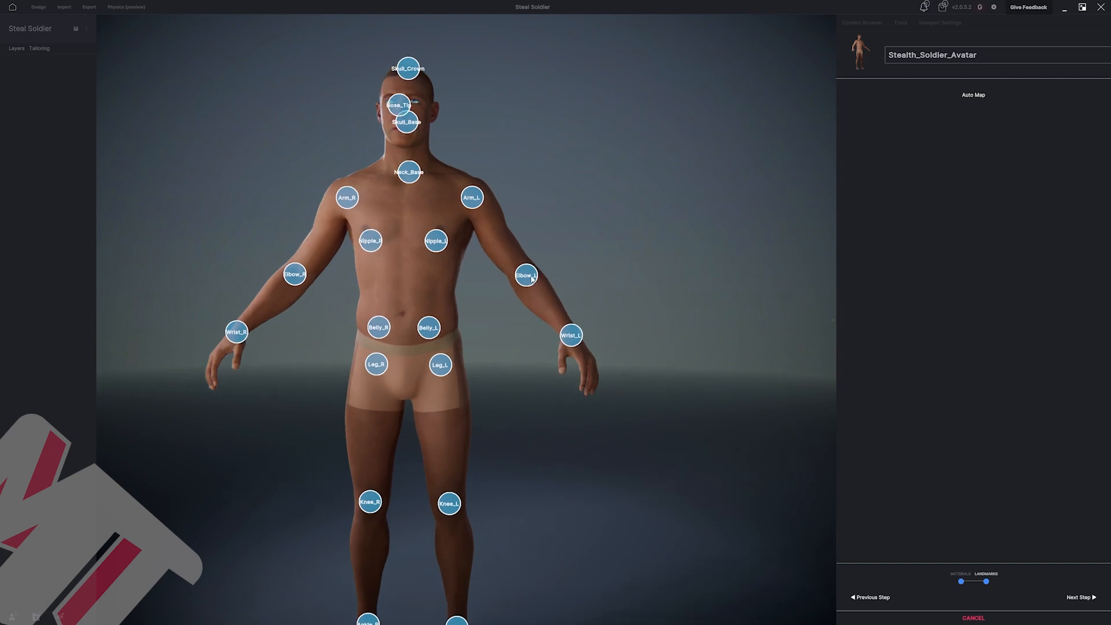
{"action": "left_click", "coordinate": [529, 278]}
{"action": "scroll", "coordinate": [468, 261], "scroll_direction": "down", "scroll_amount": 2}
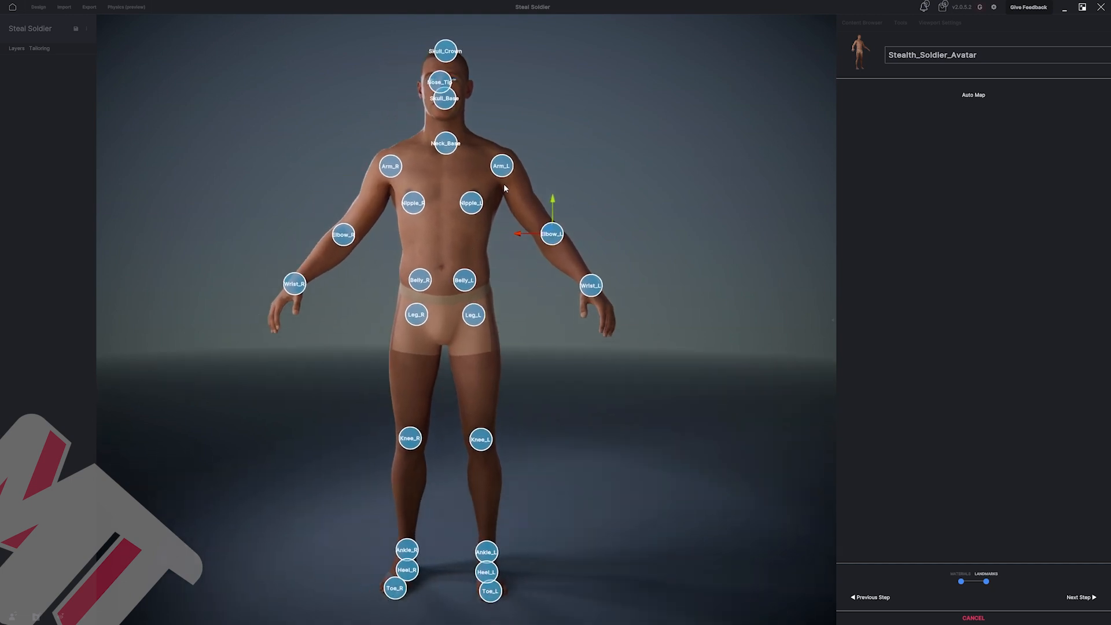
Auto-map the avatar's landmarks and check their placement on the body.
{"action": "left_click", "coordinate": [972, 97]}
{"action": "right_click_drag", "start_coordinate": [567, 235], "coordinate": [548, 255]}
{"action": "mouse_move", "coordinate": [635, 290]}
{"action": "middle_mouse_down"}
{"action": "mouse_move", "coordinate": [645, 271]}
{"action": "mouse_move", "coordinate": [653, 299]}
{"action": "mouse_move", "coordinate": [652, 284]}
{"action": "middle_mouse_up"}
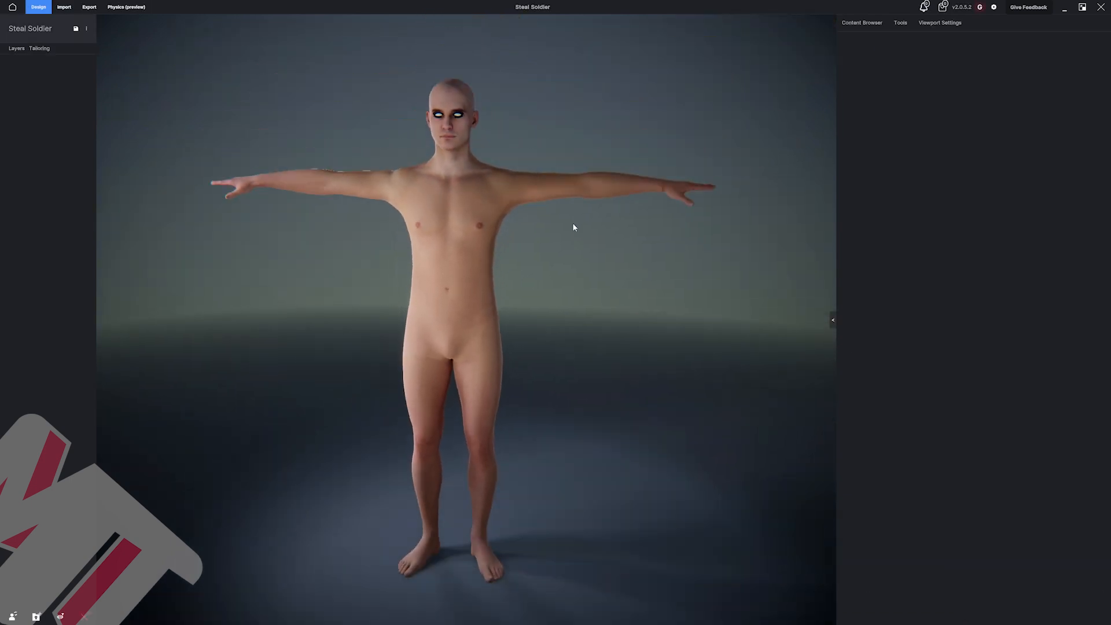
List the avatars stored in My Content, sorted ascending by date added.
{"action": "left_click", "coordinate": [854, 25]}
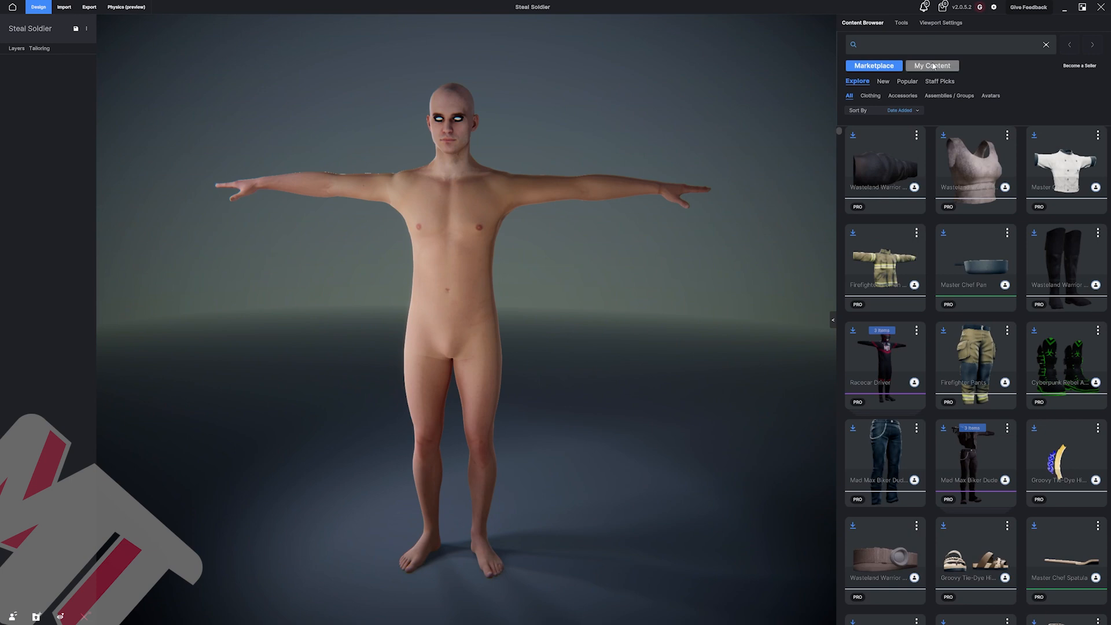
{"action": "left_click", "coordinate": [933, 66]}
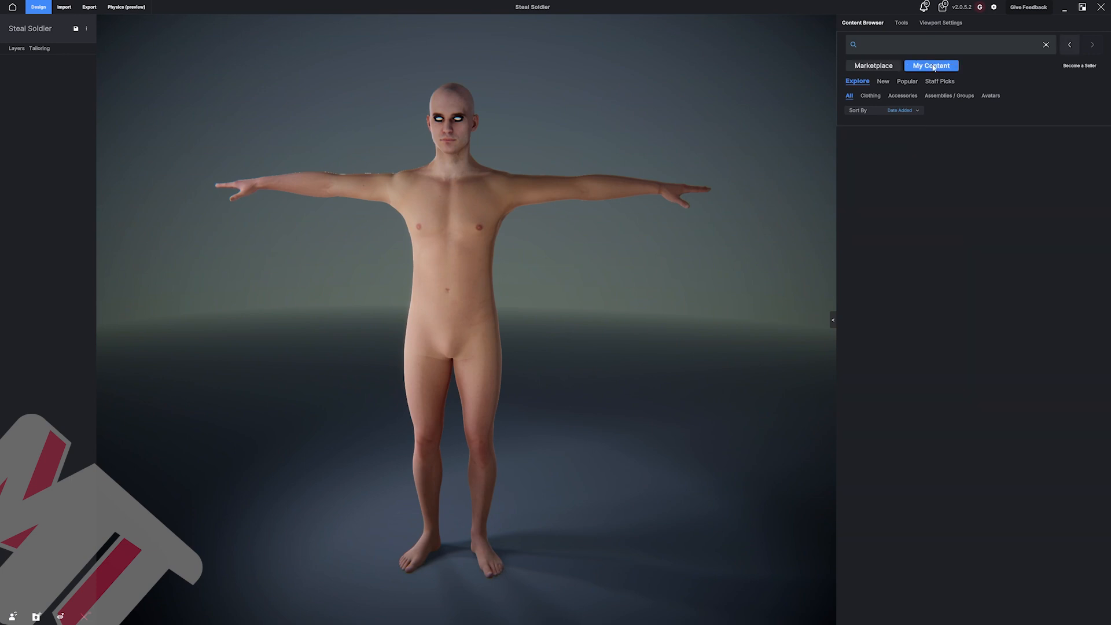
{"action": "left_click", "coordinate": [991, 96]}
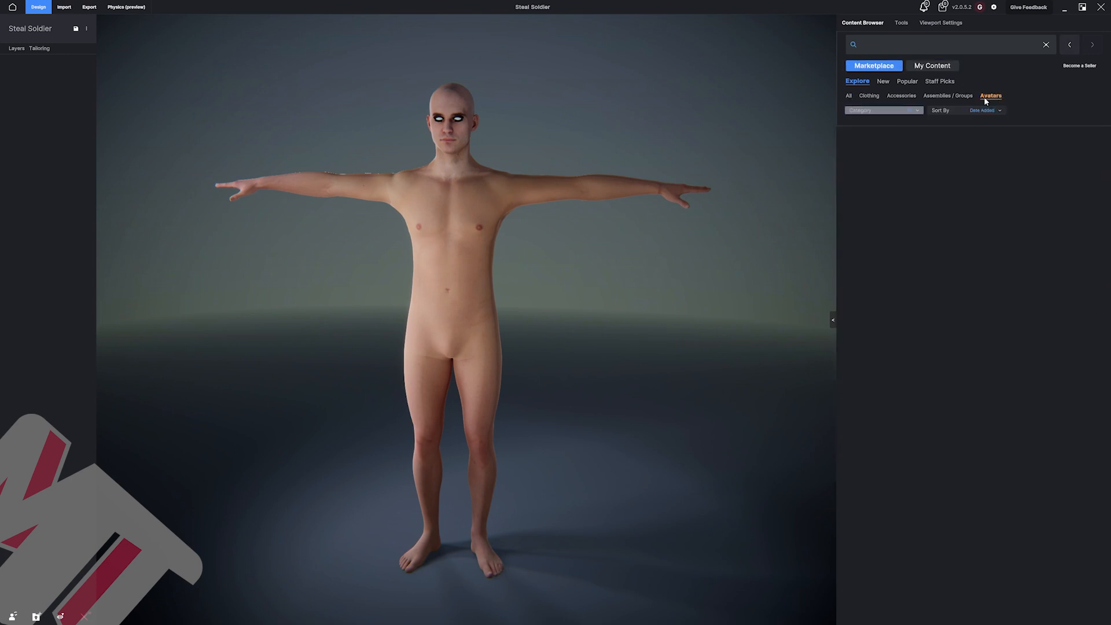
{"action": "left_click", "coordinate": [939, 70]}
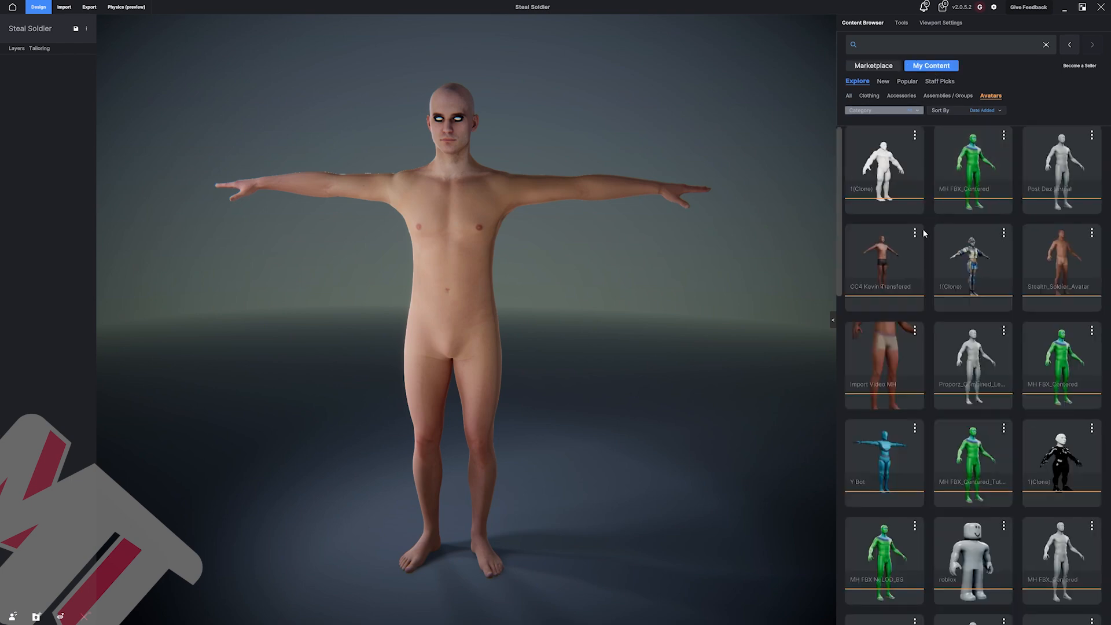
{"action": "left_click", "coordinate": [982, 110]}
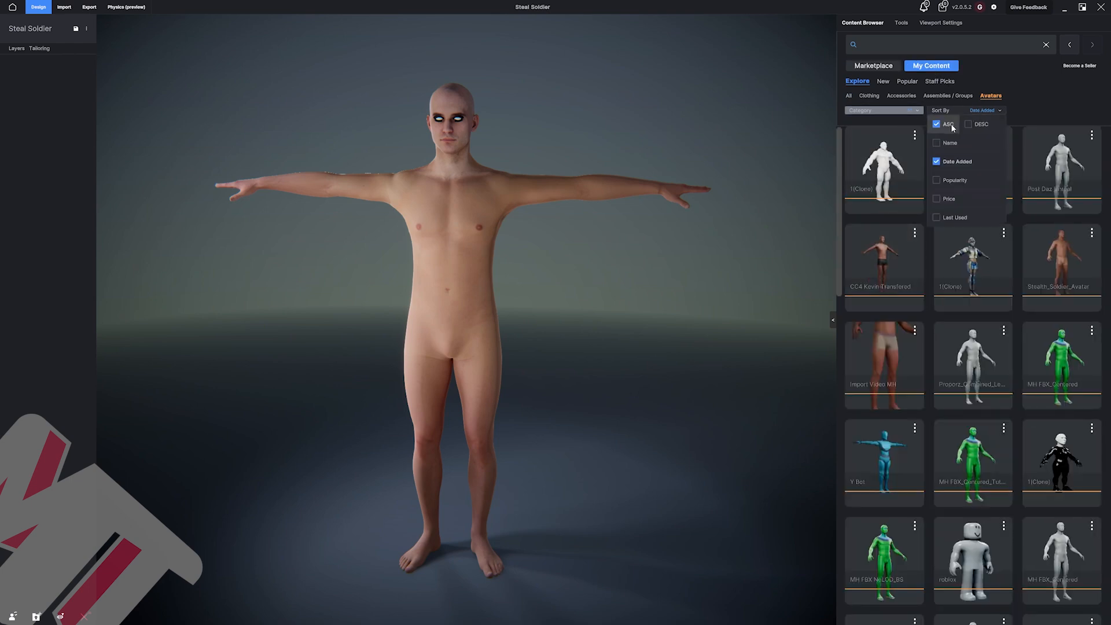
{"action": "left_click", "coordinate": [938, 162]}
{"action": "left_click", "coordinate": [968, 124]}
{"action": "left_click", "coordinate": [933, 123]}
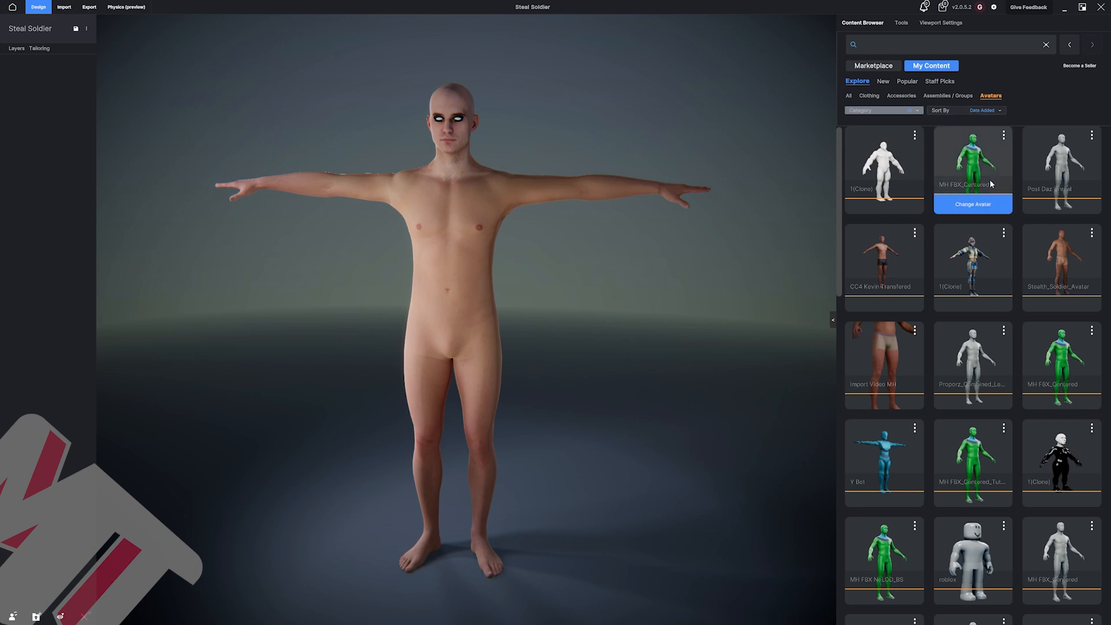
Replace the current avatar with Stealth_Soldier_Avatar and check it from the front and side.
{"action": "mouse_move", "coordinate": [1089, 289]}
{"action": "left_click", "coordinate": [1059, 302]}
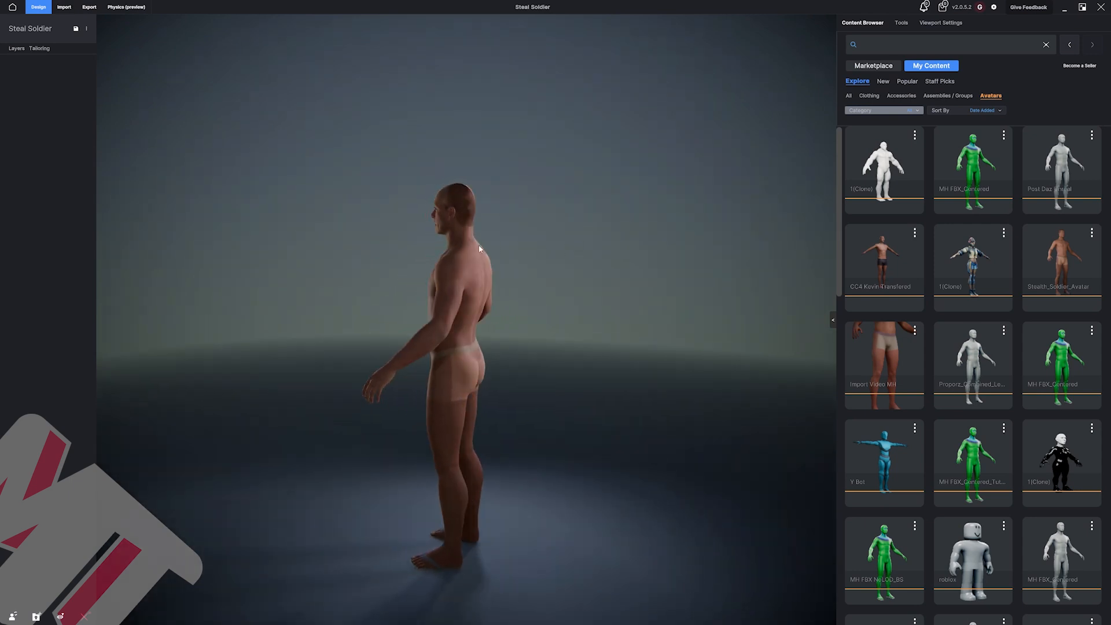
{"action": "middle_click_drag", "start_coordinate": [657, 228], "coordinate": [705, 228]}
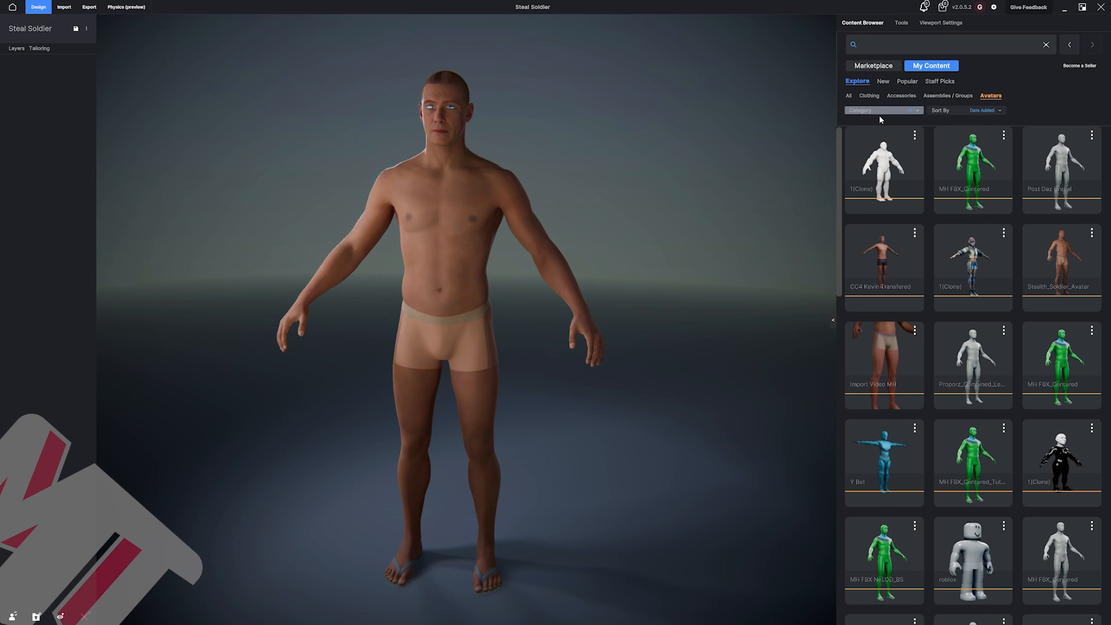
{"action": "middle_click_drag", "start_coordinate": [635, 263], "coordinate": [664, 239]}
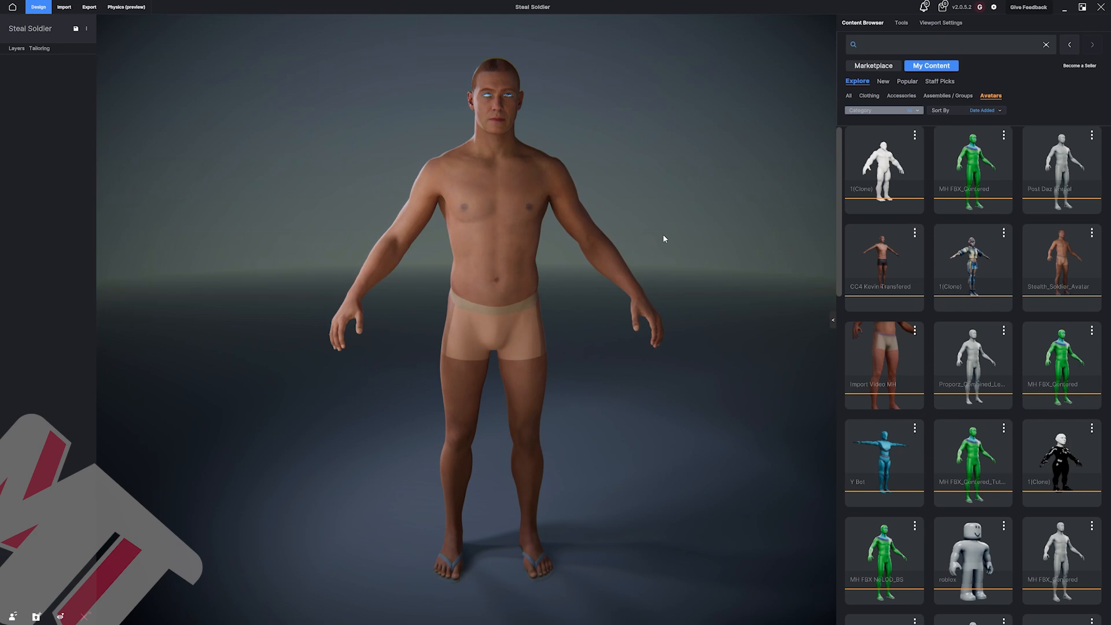
Browse the clothing items offered in the Marketplace.
{"action": "left_click", "coordinate": [874, 68]}
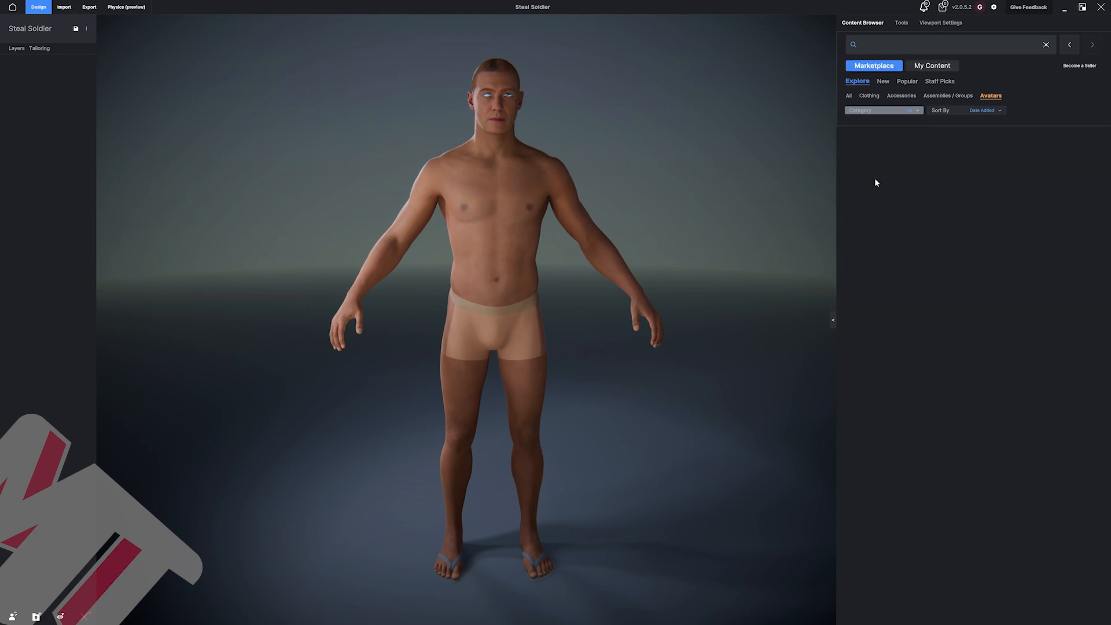
{"action": "left_click", "coordinate": [870, 96]}
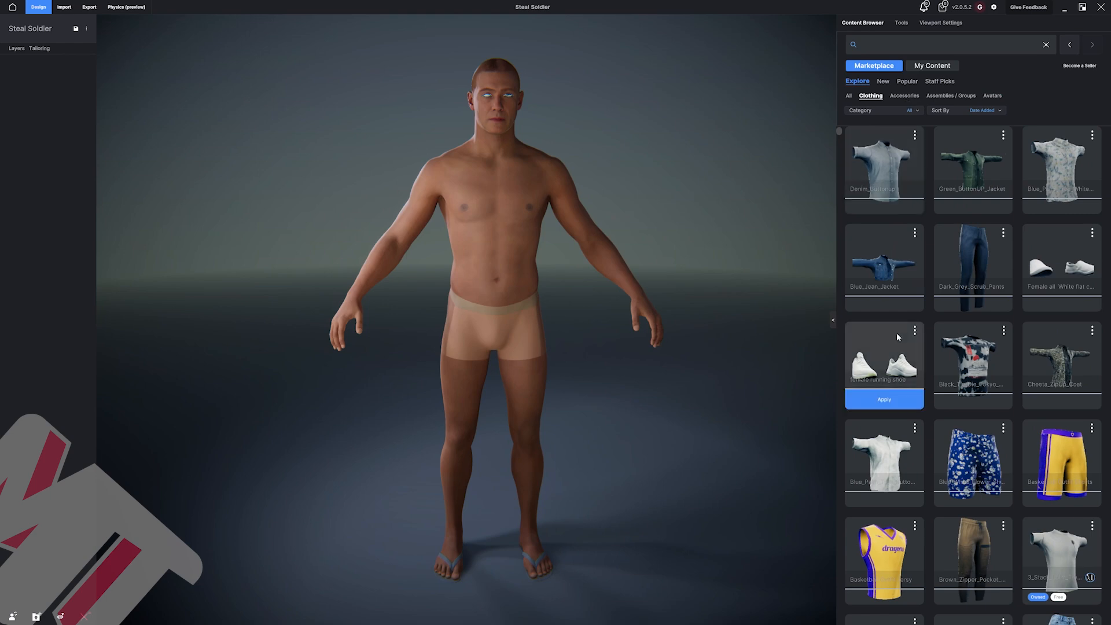
{"action": "scroll", "coordinate": [897, 332], "scroll_direction": "down", "scroll_amount": 1}
{"action": "mouse_move", "coordinate": [840, 129]}
{"action": "left_mouse_down"}
{"action": "mouse_move", "coordinate": [840, 204]}
{"action": "mouse_move", "coordinate": [839, 143]}
{"action": "left_mouse_up"}
{"action": "scroll", "coordinate": [923, 279], "scroll_direction": "up", "scroll_amount": 2}
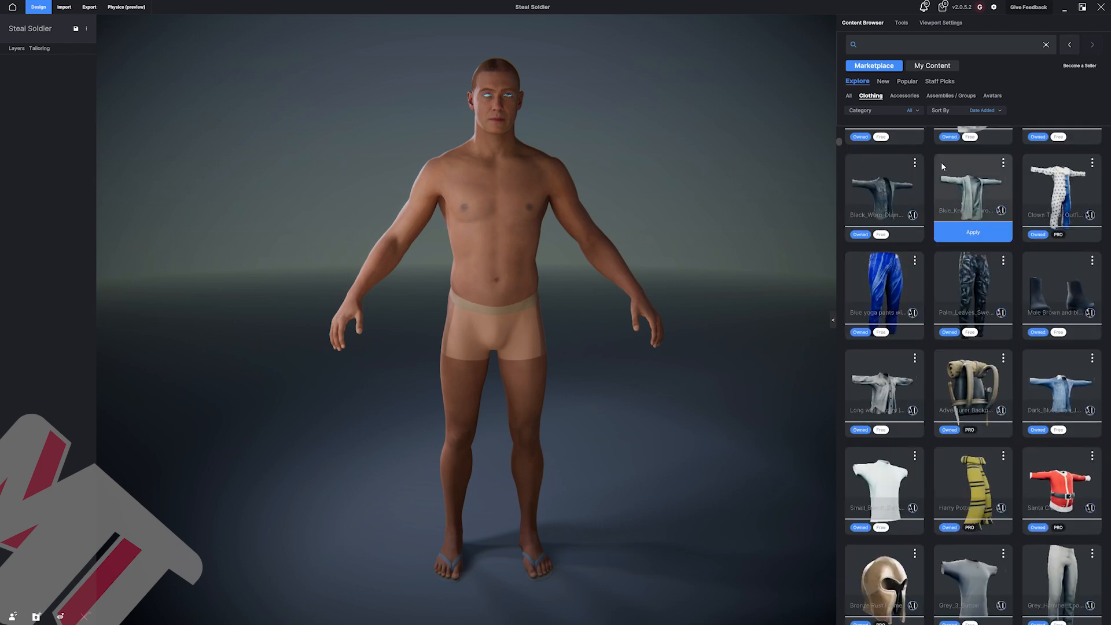
Show the clothing stored in My Content and filter it to the Pants category.
{"action": "left_click", "coordinate": [912, 65]}
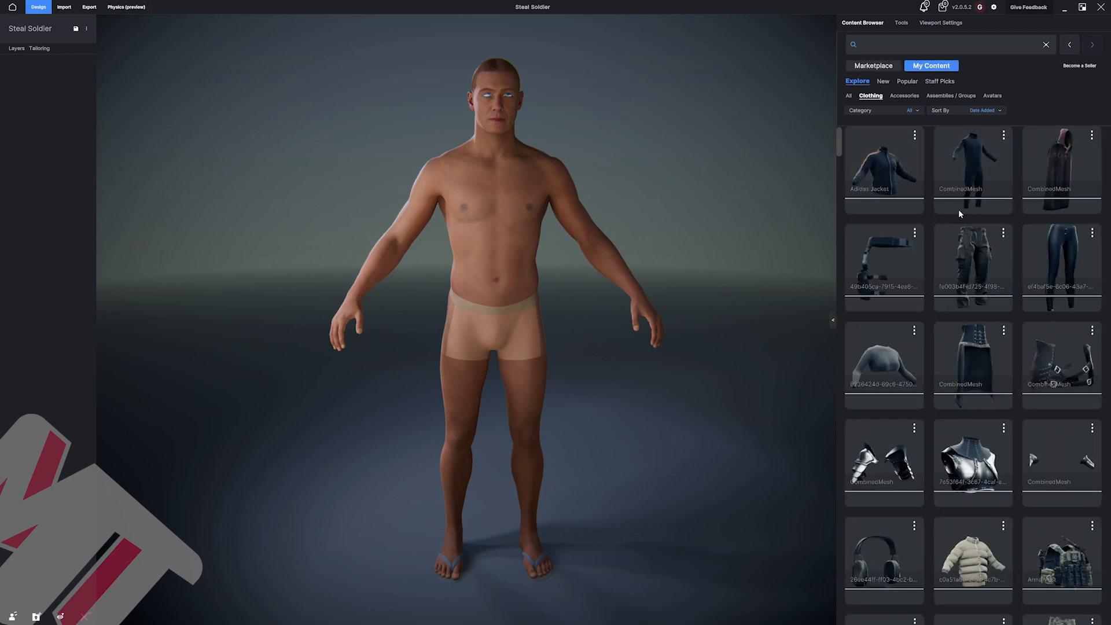
{"action": "mouse_move", "coordinate": [1010, 208]}
{"action": "mouse_move", "coordinate": [1010, 253]}
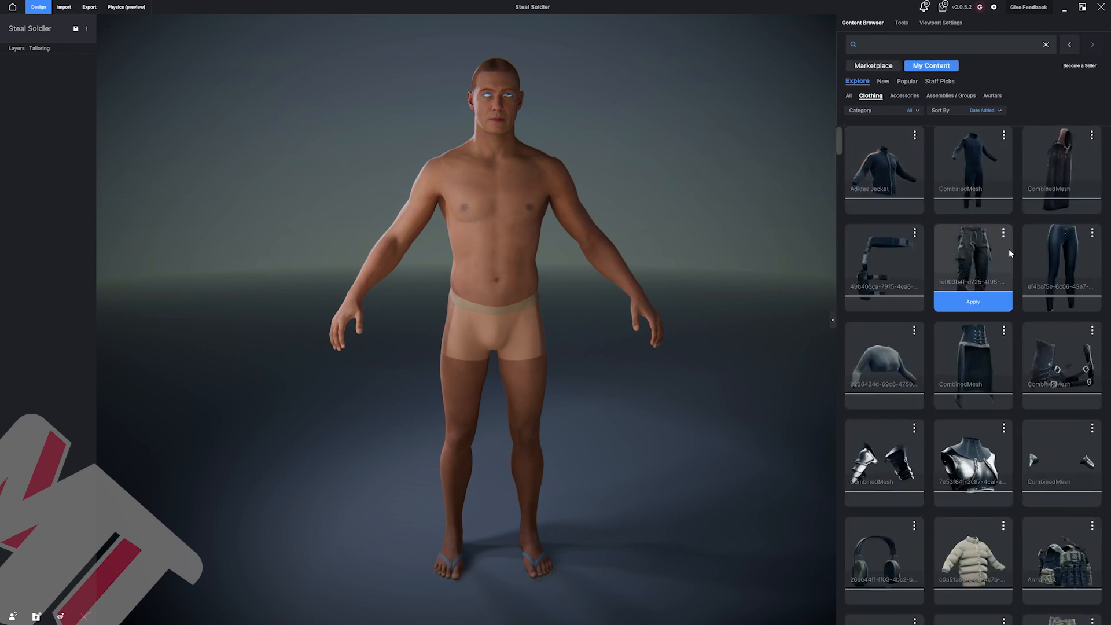
{"action": "left_click", "coordinate": [909, 110]}
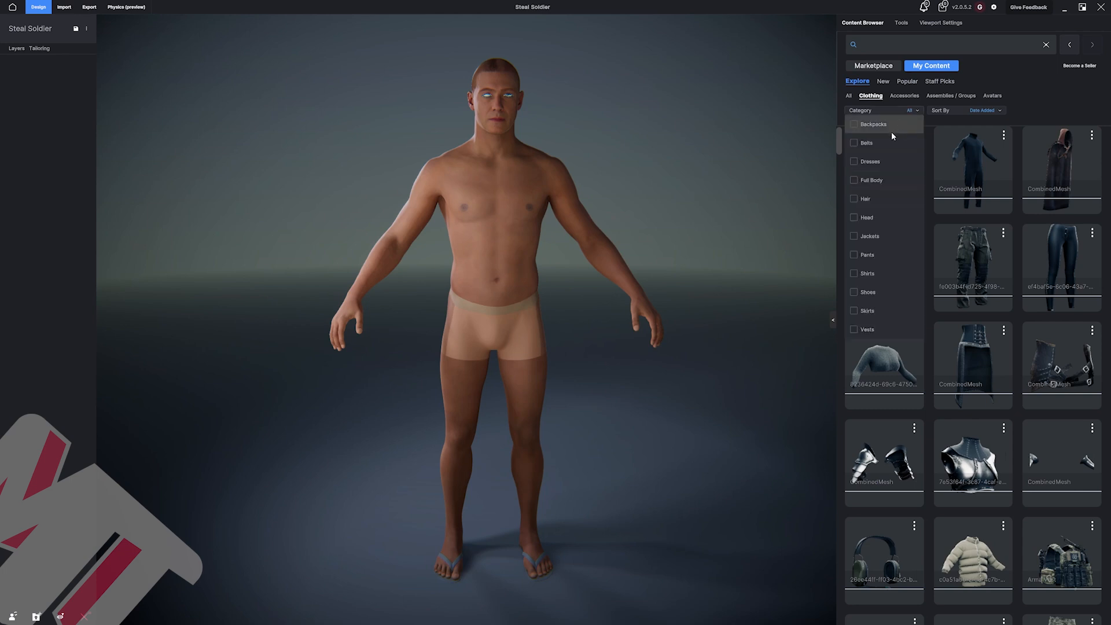
{"action": "left_click", "coordinate": [854, 255]}
Apply the camouflage cargo pants to the avatar and preview their fit with the Male Walking animation.
{"action": "mouse_move", "coordinate": [1085, 274]}
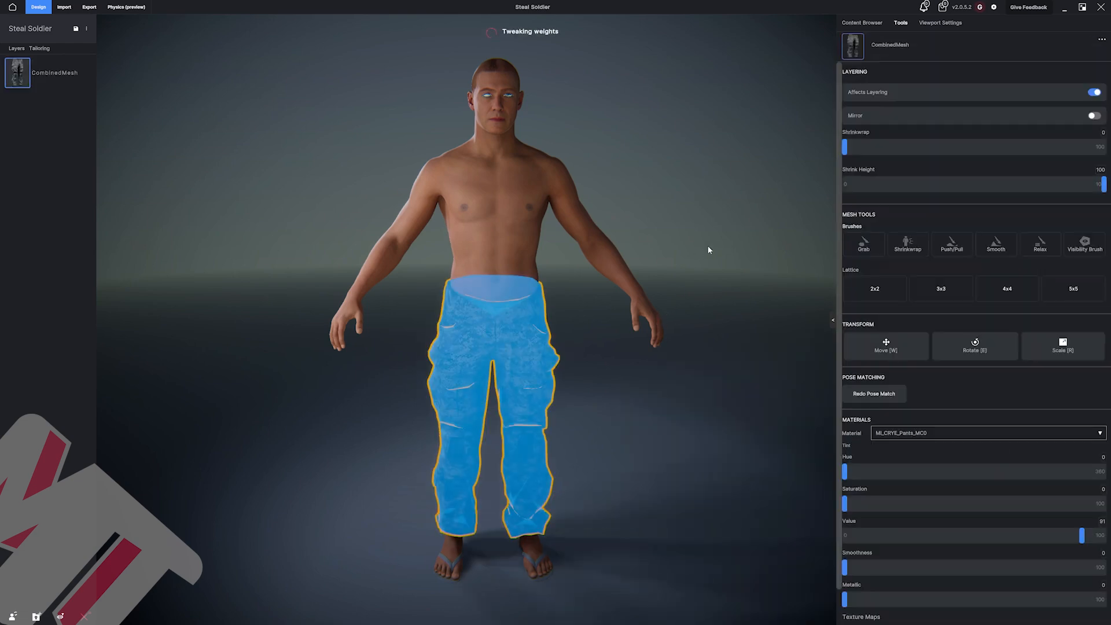
{"action": "left_click", "coordinate": [716, 237]}
{"action": "left_click_drag", "start_coordinate": [716, 238], "coordinate": [692, 229]}
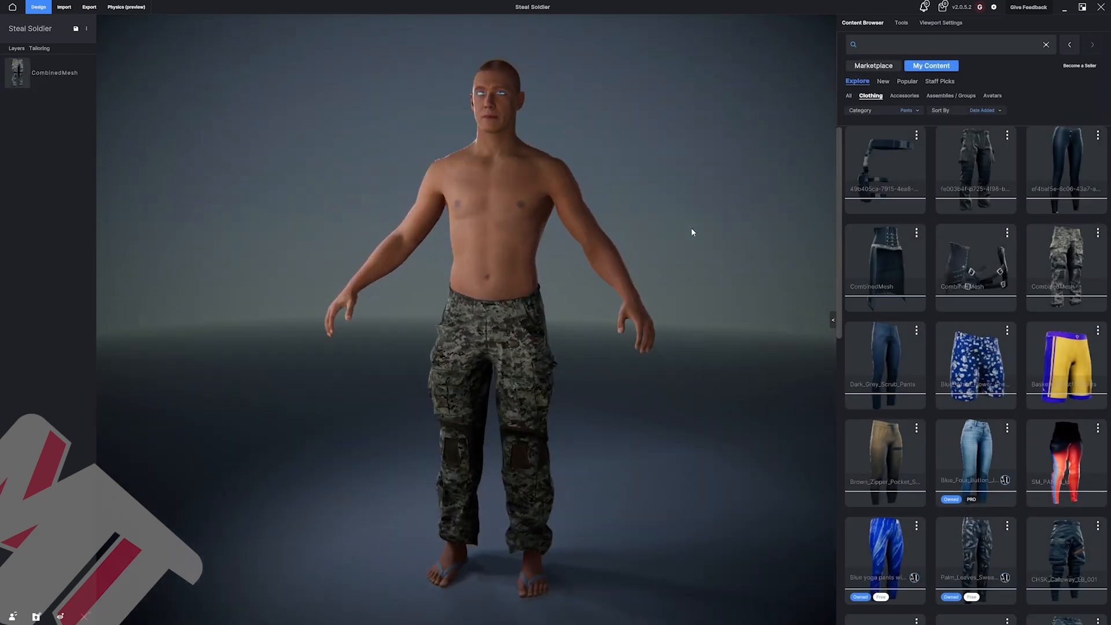
{"action": "left_click", "coordinate": [941, 22]}
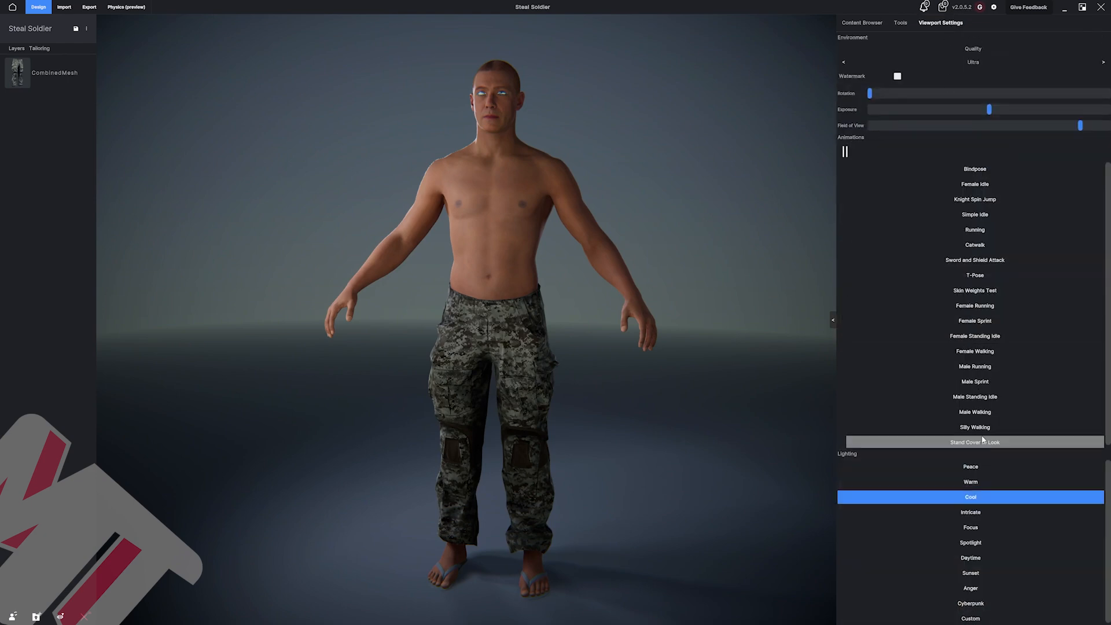
{"action": "left_click", "coordinate": [975, 412]}
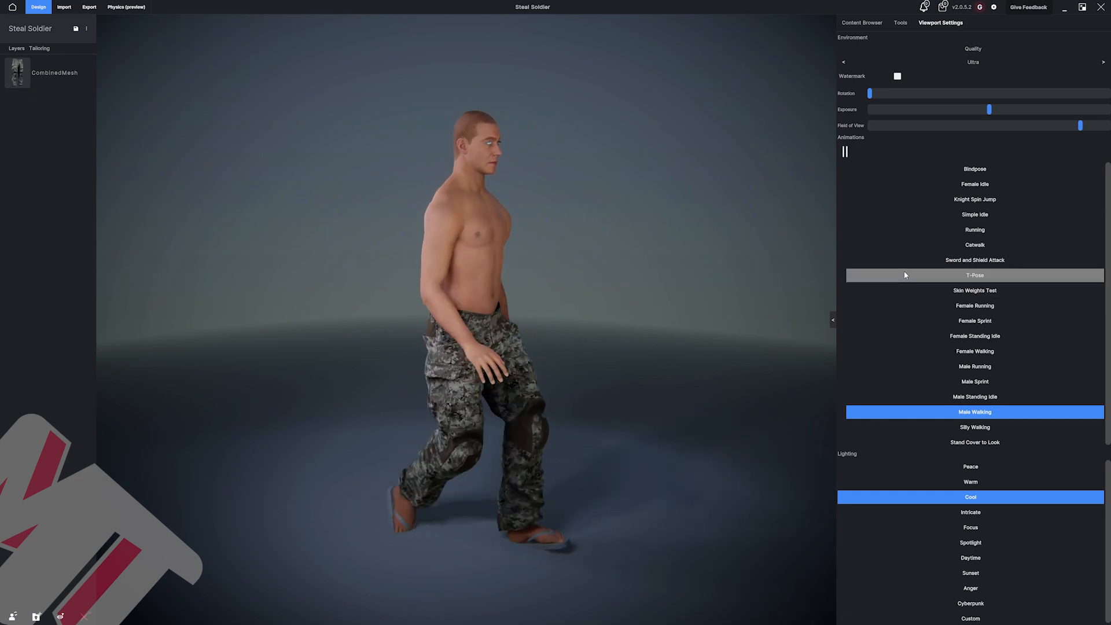
Remove the camouflage pants and return the avatar to the Bindpose animation.
{"action": "left_click", "coordinate": [849, 23]}
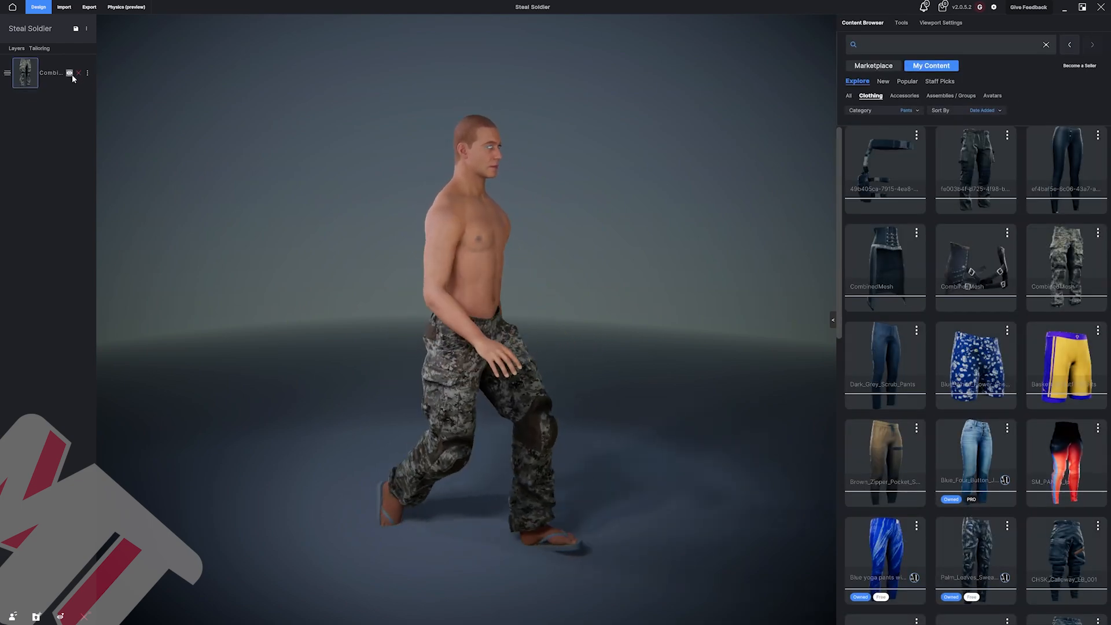
{"action": "left_click", "coordinate": [79, 73]}
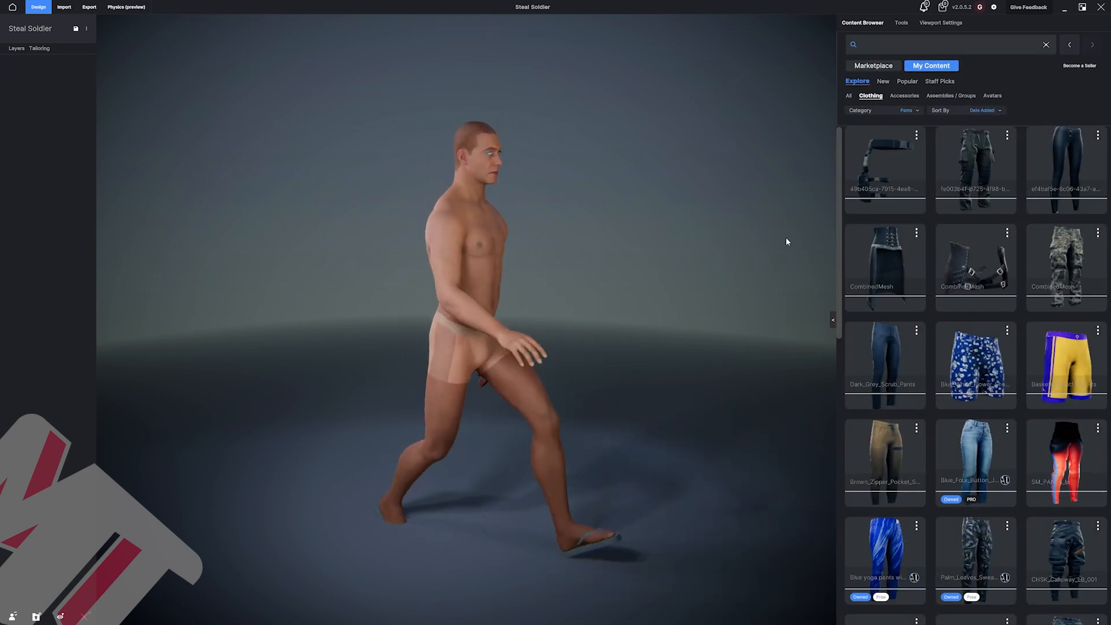
{"action": "left_click", "coordinate": [935, 22]}
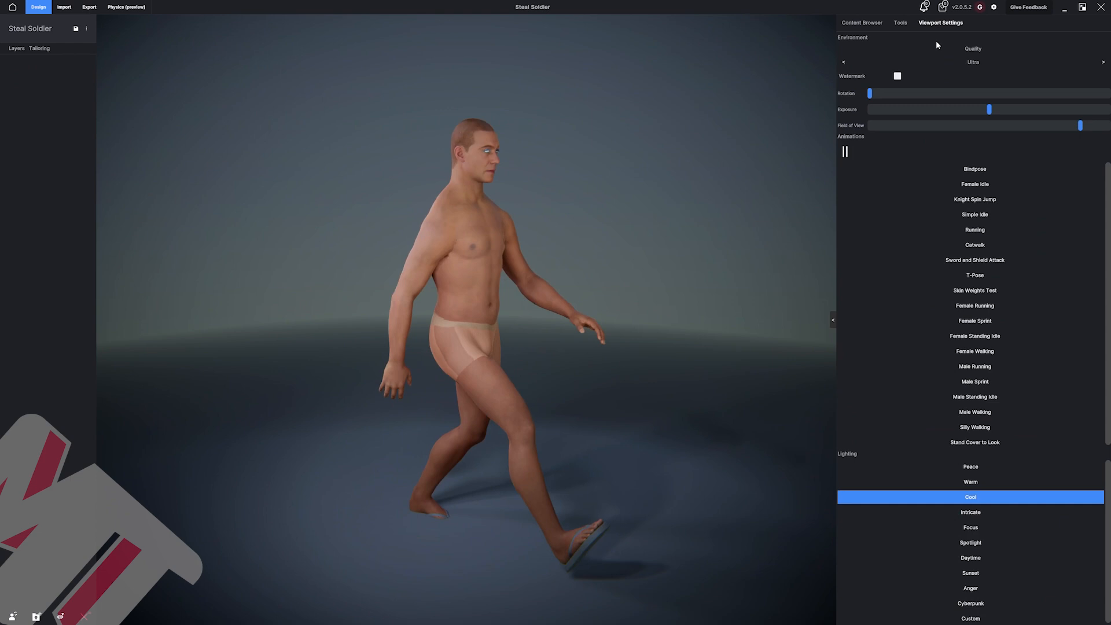
{"action": "left_click", "coordinate": [973, 169]}
Switch the category filter of the My Content clothing from Pants to Jackets.
{"action": "left_click", "coordinate": [862, 22]}
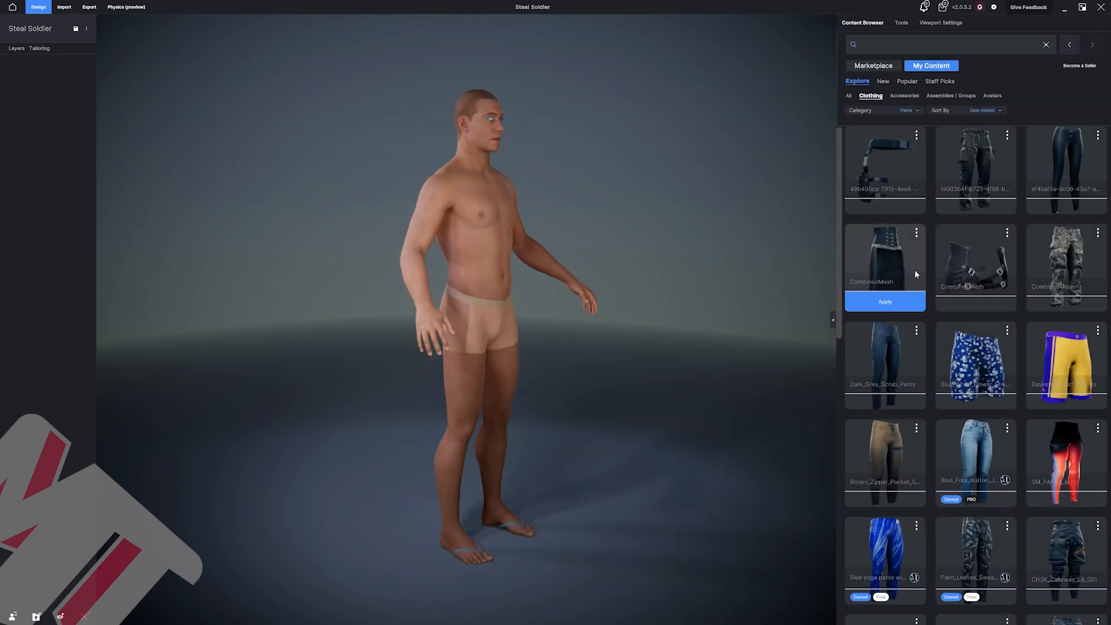
{"action": "scroll", "coordinate": [1105, 339], "scroll_direction": "down", "scroll_amount": 1}
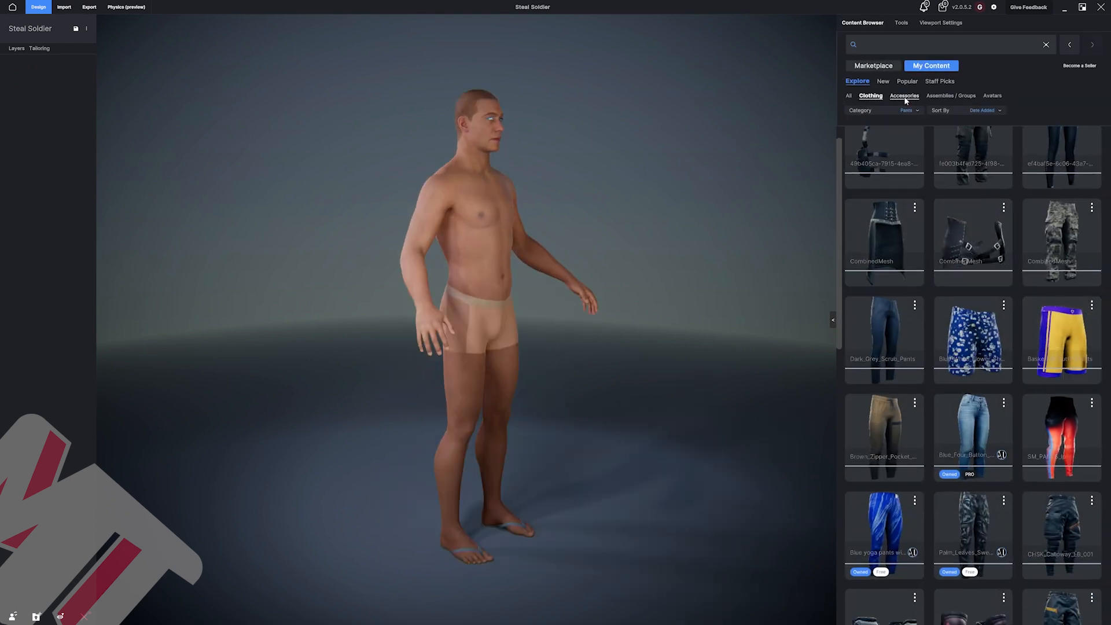
{"action": "left_click", "coordinate": [901, 110]}
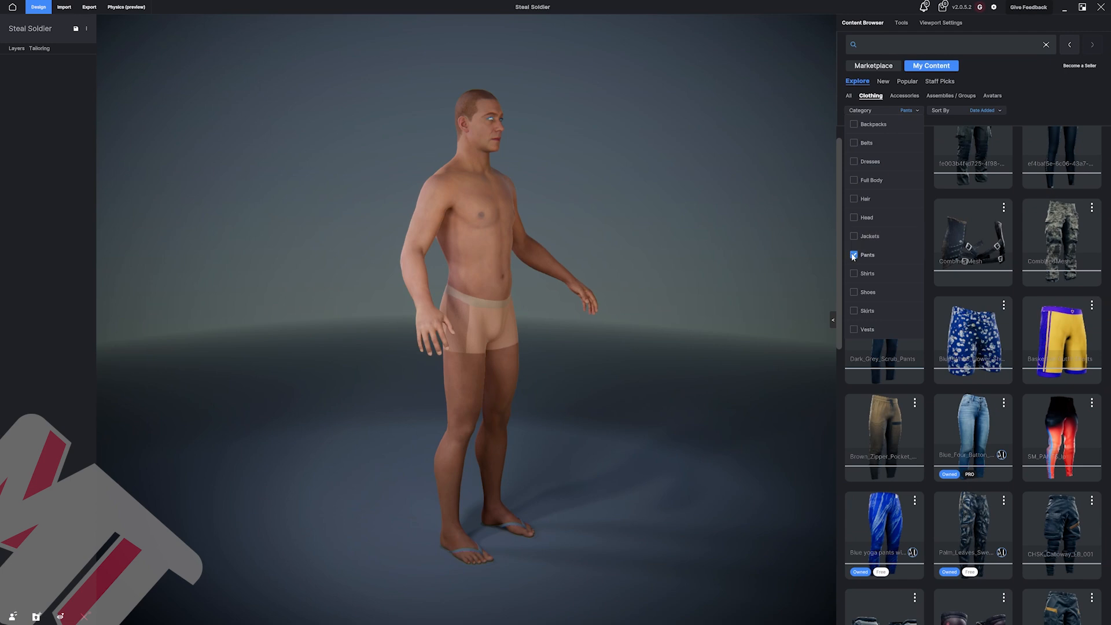
{"action": "left_click", "coordinate": [854, 238]}
{"action": "left_click", "coordinate": [886, 110]}
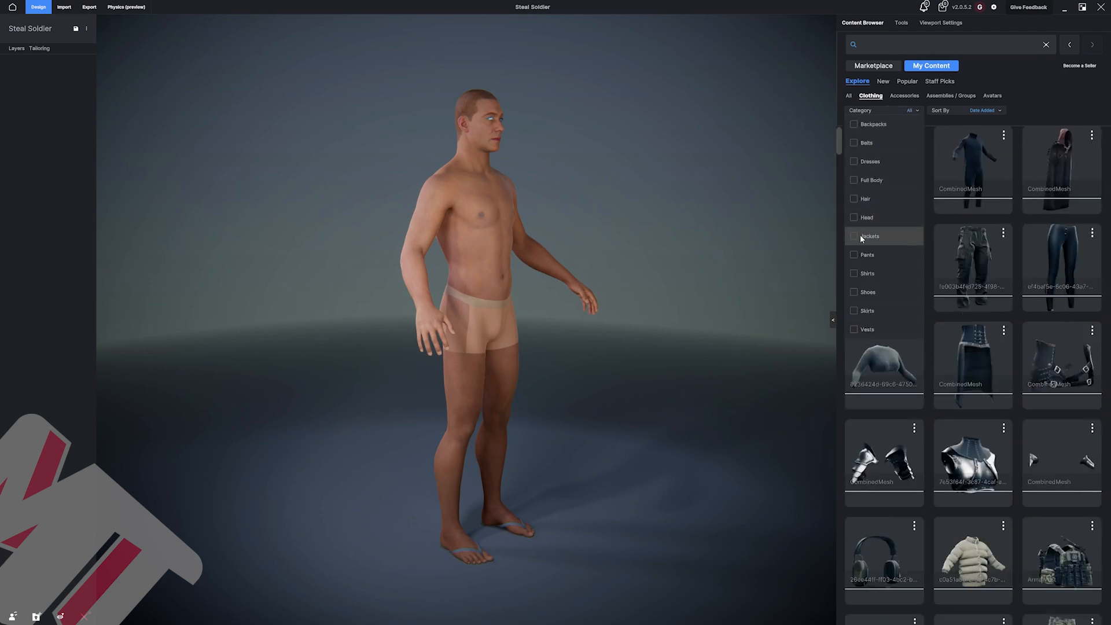
{"action": "left_click", "coordinate": [880, 204]}
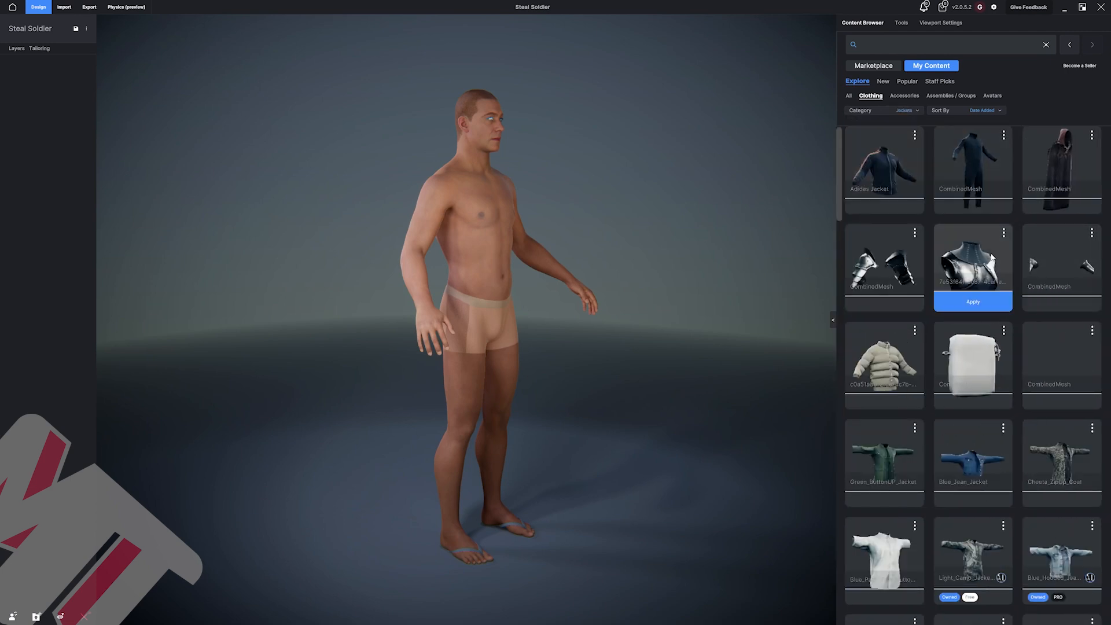
Find the bomber-jacket among the listed jackets and apply it to the avatar.
{"action": "scroll", "coordinate": [966, 405], "scroll_direction": "down", "scroll_amount": 3}
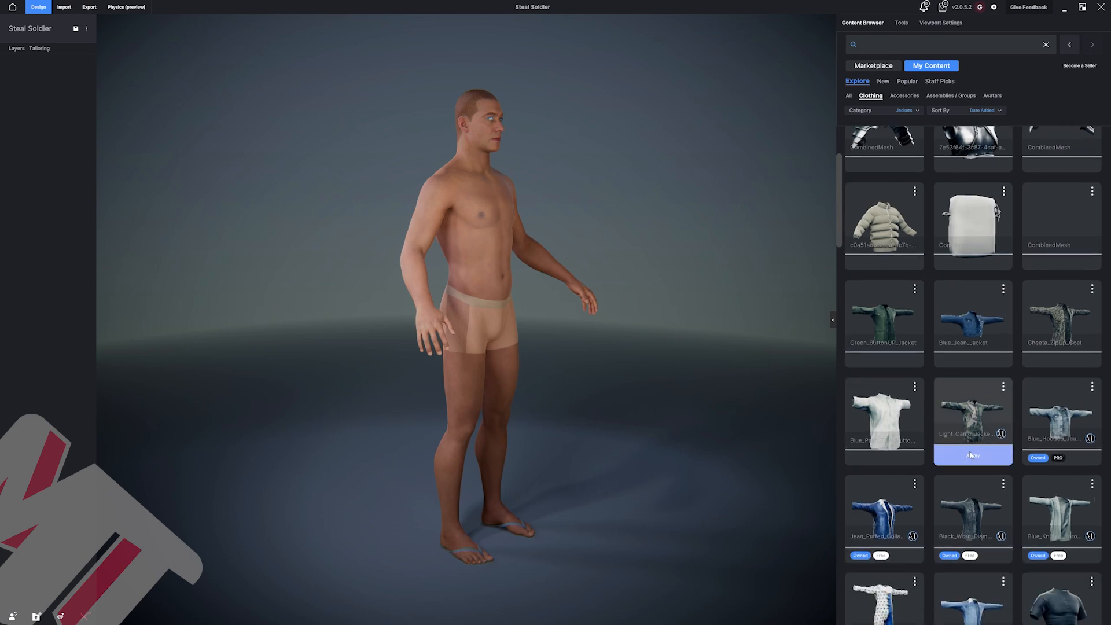
{"action": "scroll", "coordinate": [971, 455], "scroll_direction": "down", "scroll_amount": 3}
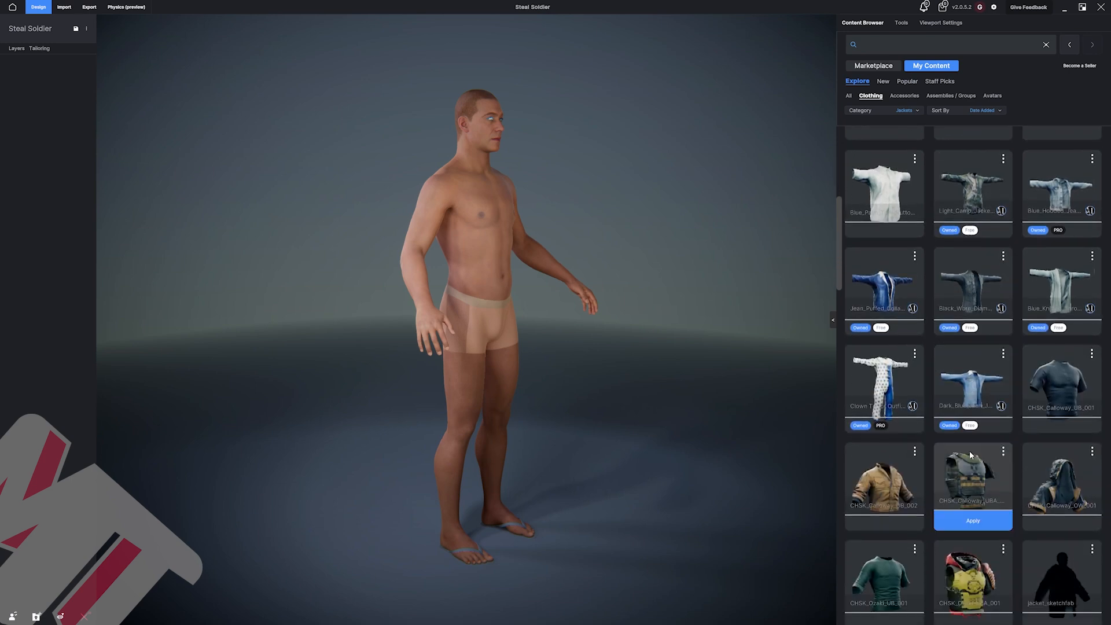
{"action": "scroll", "coordinate": [971, 453], "scroll_direction": "down", "scroll_amount": 2}
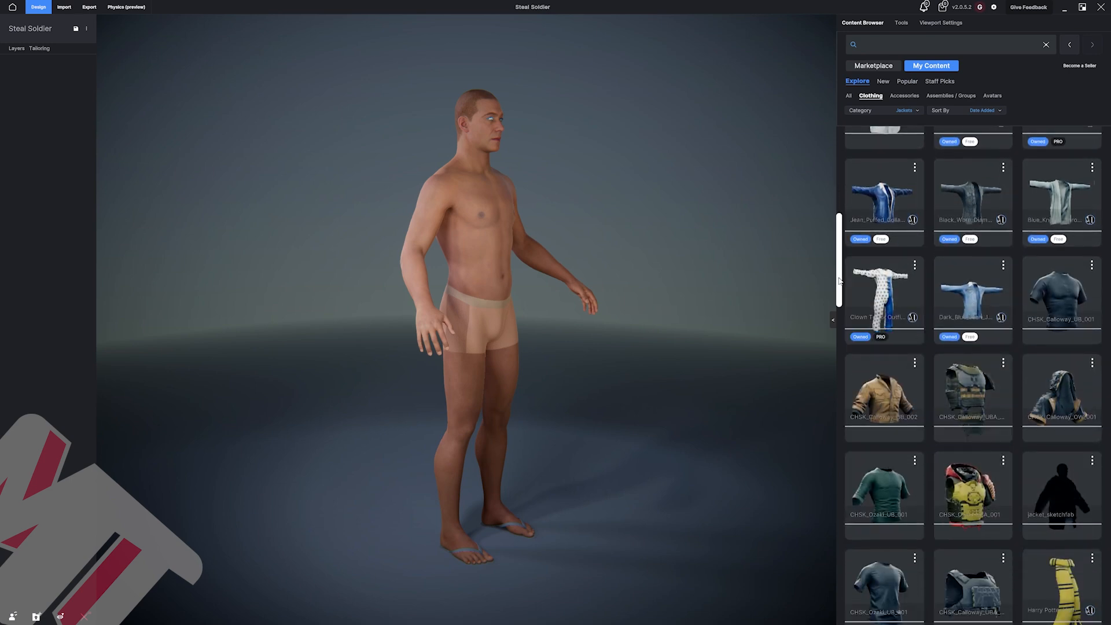
{"action": "left_click_drag", "start_coordinate": [839, 277], "coordinate": [828, 498]}
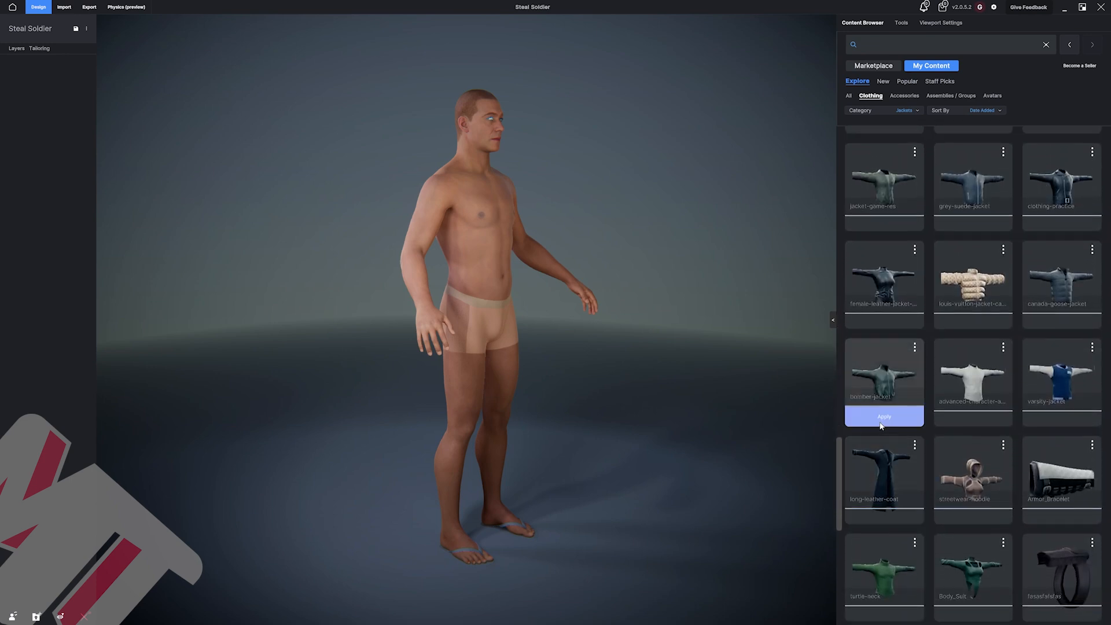
{"action": "left_click", "coordinate": [881, 426]}
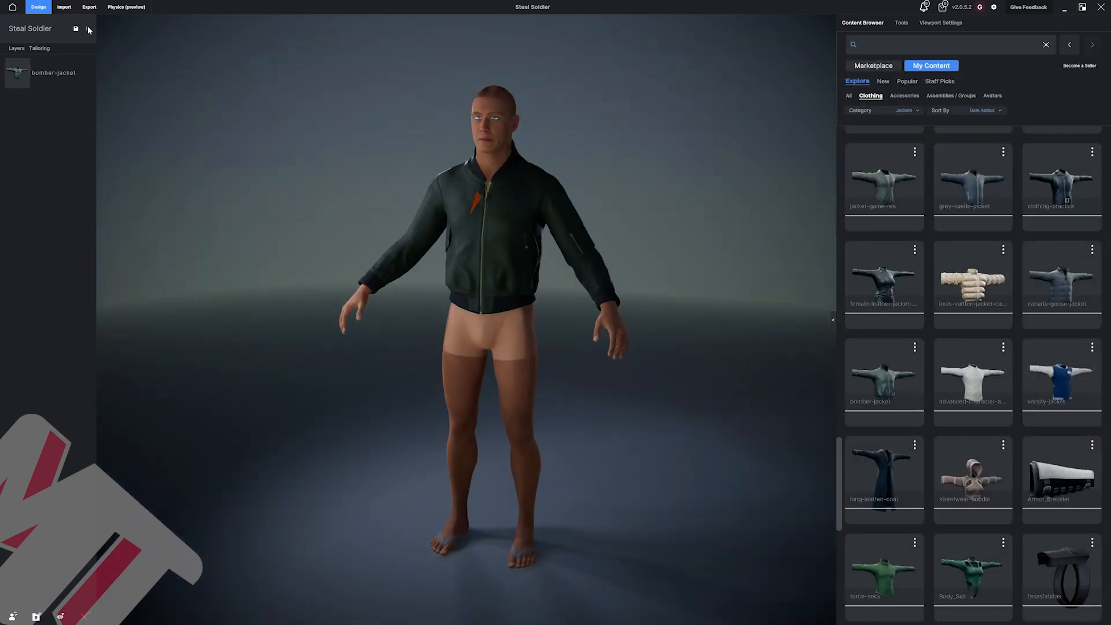
Remove the bomber-jacket from the avatar and check the undressed body from the front.
{"action": "left_click", "coordinate": [80, 73]}
{"action": "left_click_drag", "start_coordinate": [277, 141], "coordinate": [331, 157]}
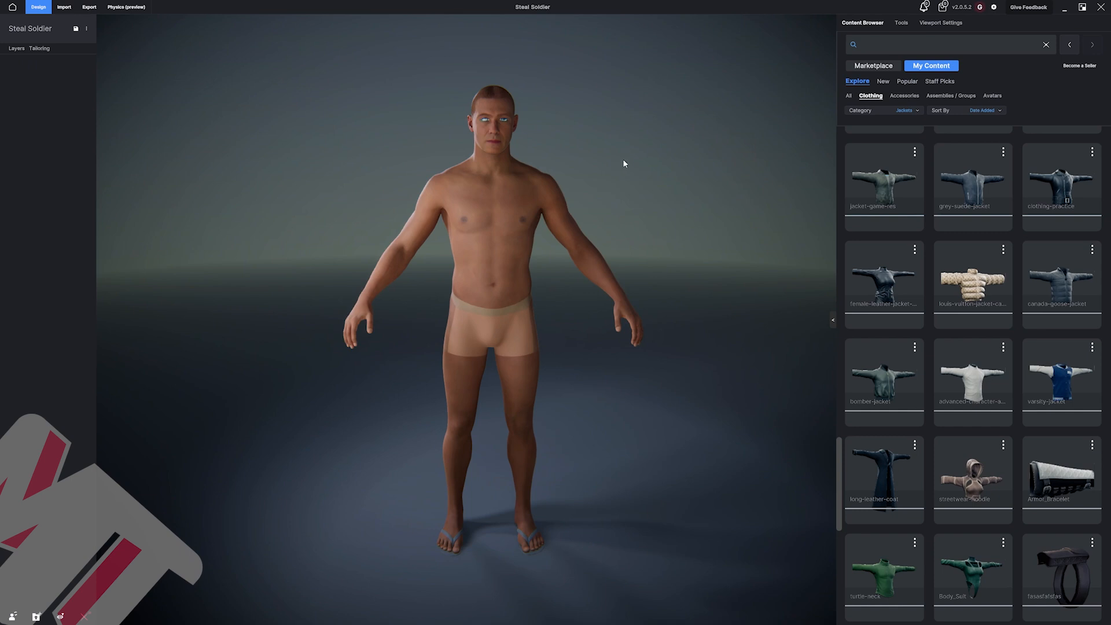
{"action": "middle_click_drag", "start_coordinate": [623, 161], "coordinate": [610, 141]}
{"action": "middle_click_drag", "start_coordinate": [332, 132], "coordinate": [429, 213]}
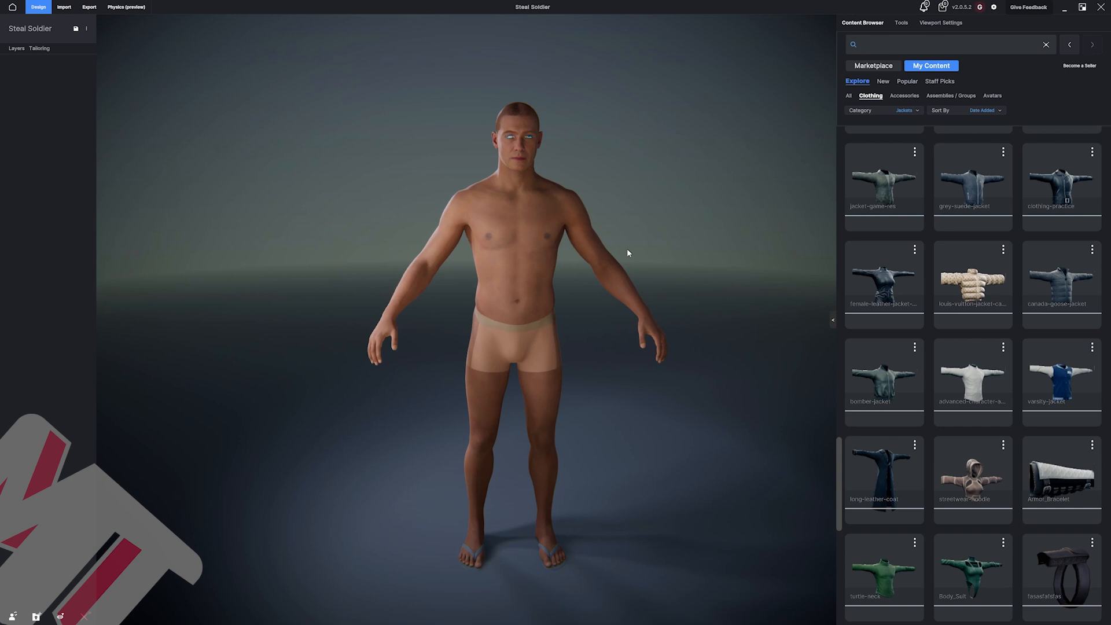
{"action": "left_click_drag", "start_coordinate": [626, 247], "coordinate": [585, 238]}
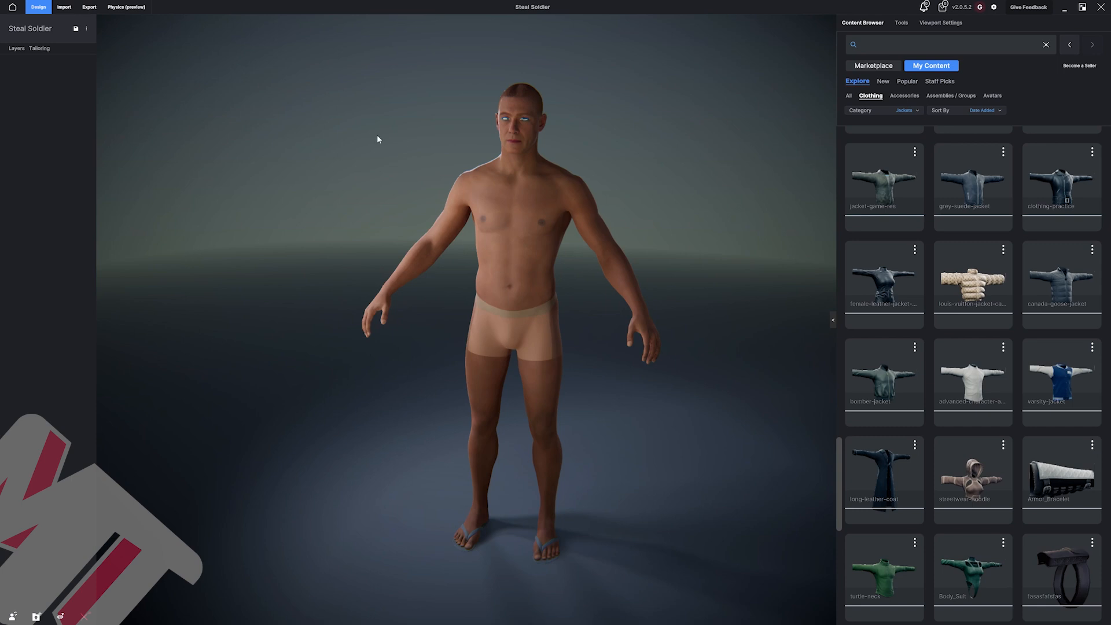
Import the Stealth_CargoPants model as a cloth item from the clothes-pants folder inside the Stealth Soldier folder.
{"action": "left_click", "coordinate": [63, 8]}
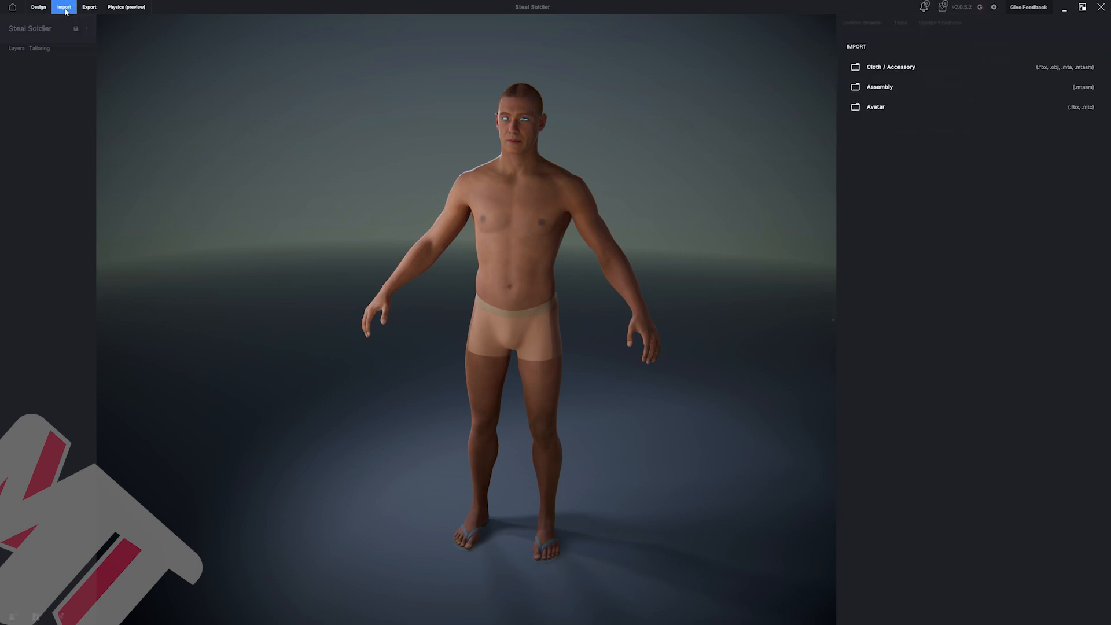
{"action": "left_click", "coordinate": [887, 71]}
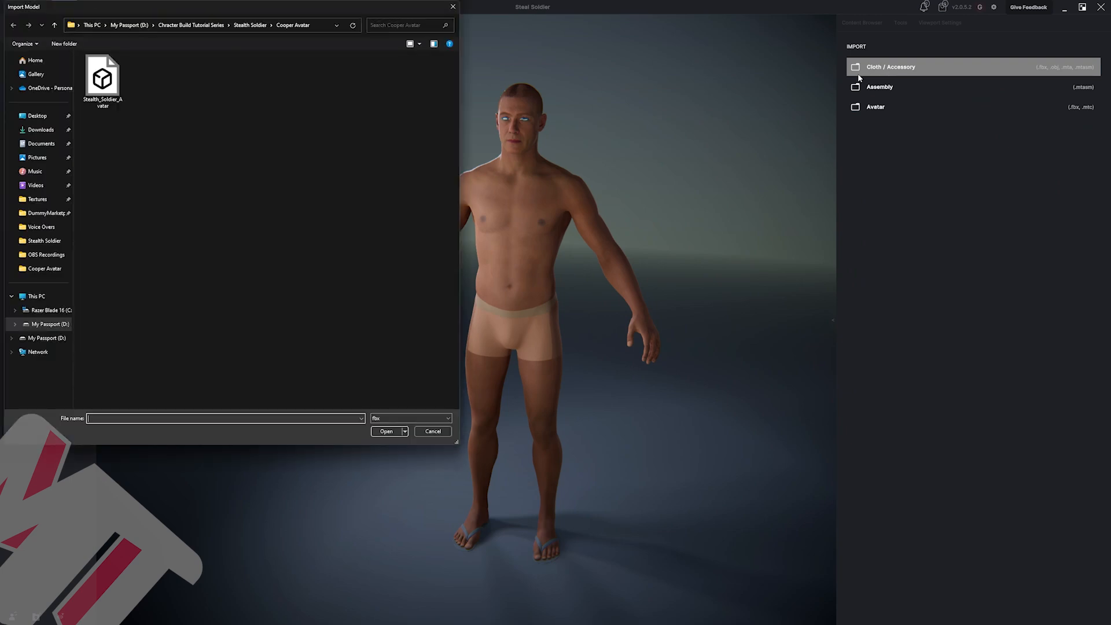
{"action": "left_click", "coordinate": [191, 25]}
{"action": "left_click", "coordinate": [129, 25]}
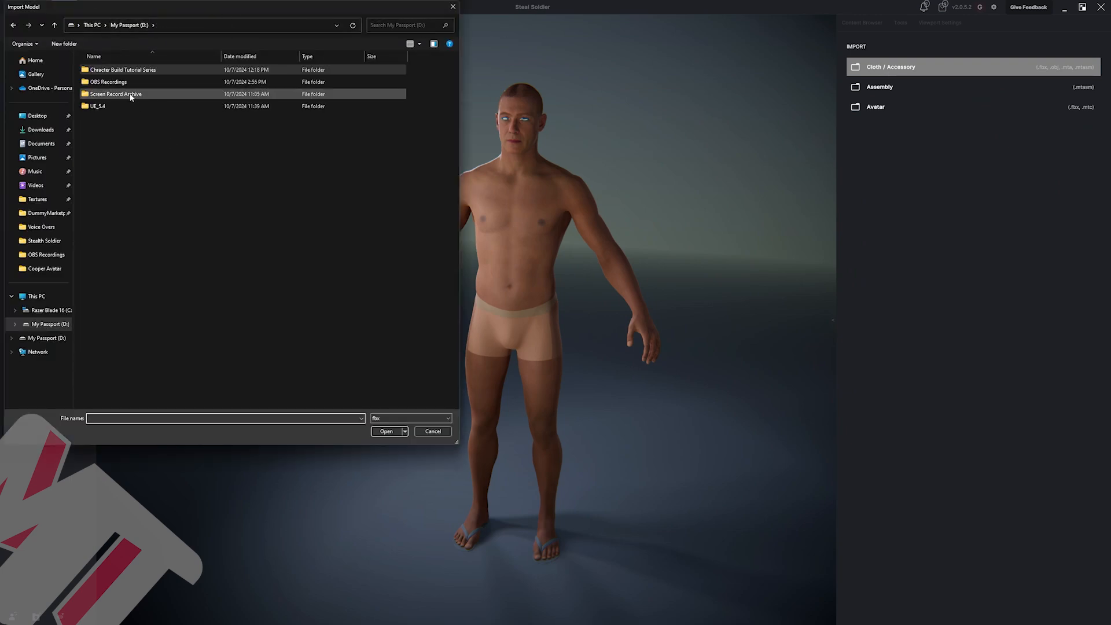
{"action": "left_click", "coordinate": [103, 71]}
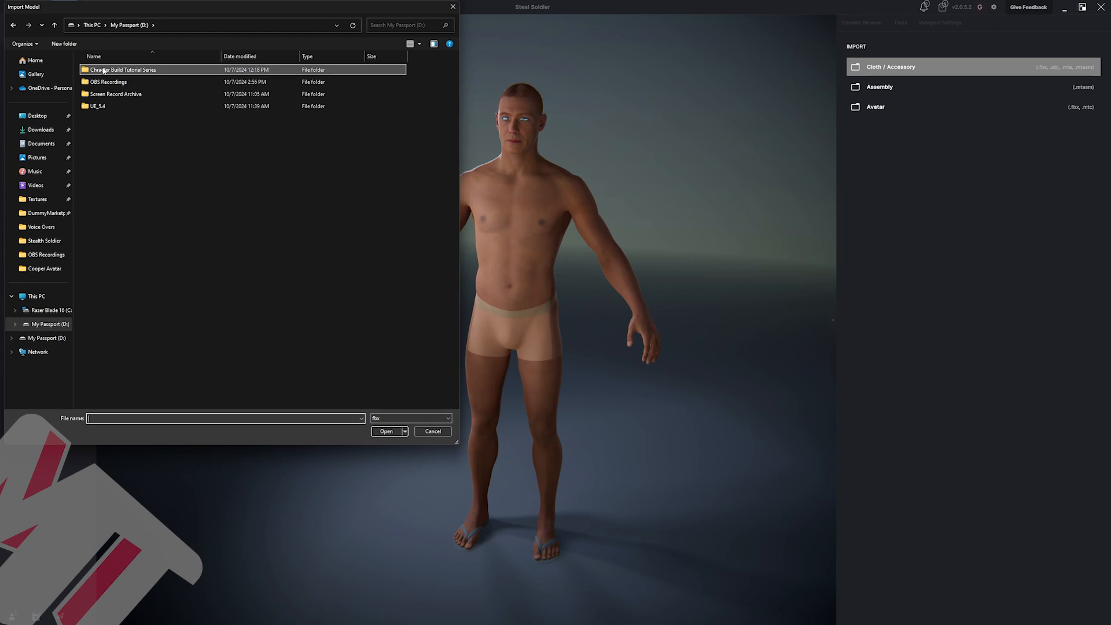
{"action": "double_click", "coordinate": [114, 70]}
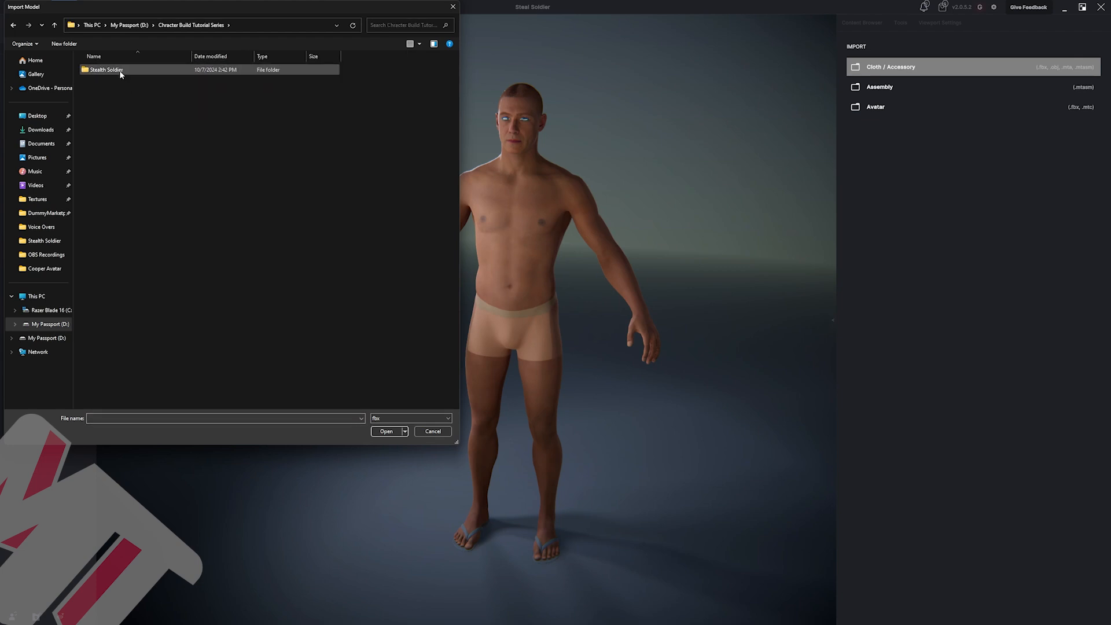
{"action": "double_click", "coordinate": [118, 70]}
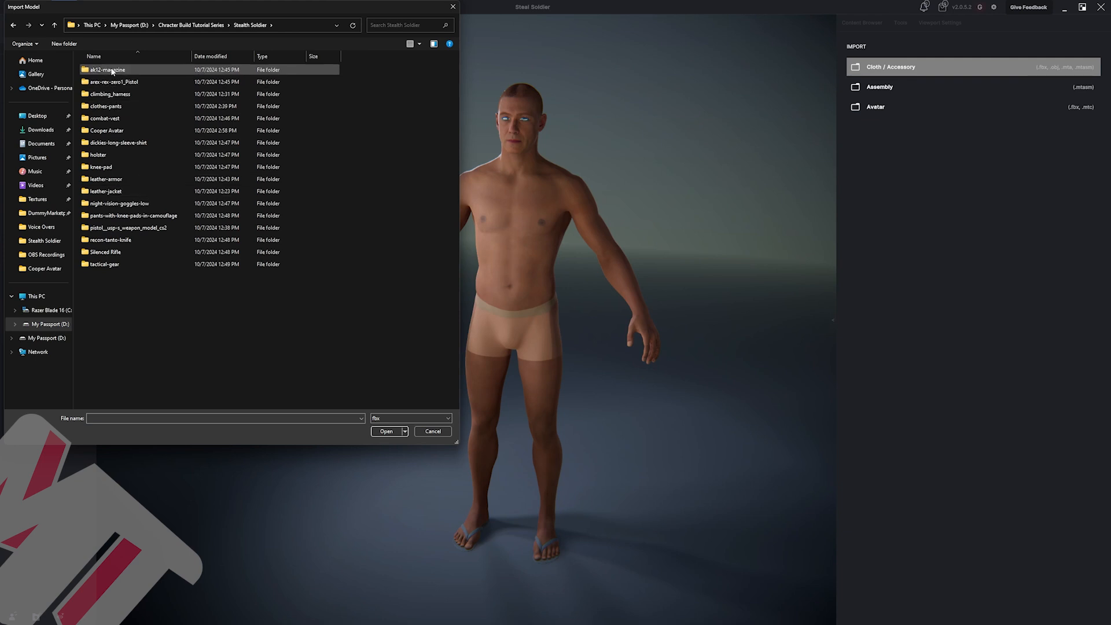
{"action": "left_click", "coordinate": [113, 108]}
{"action": "double_click", "coordinate": [114, 108]}
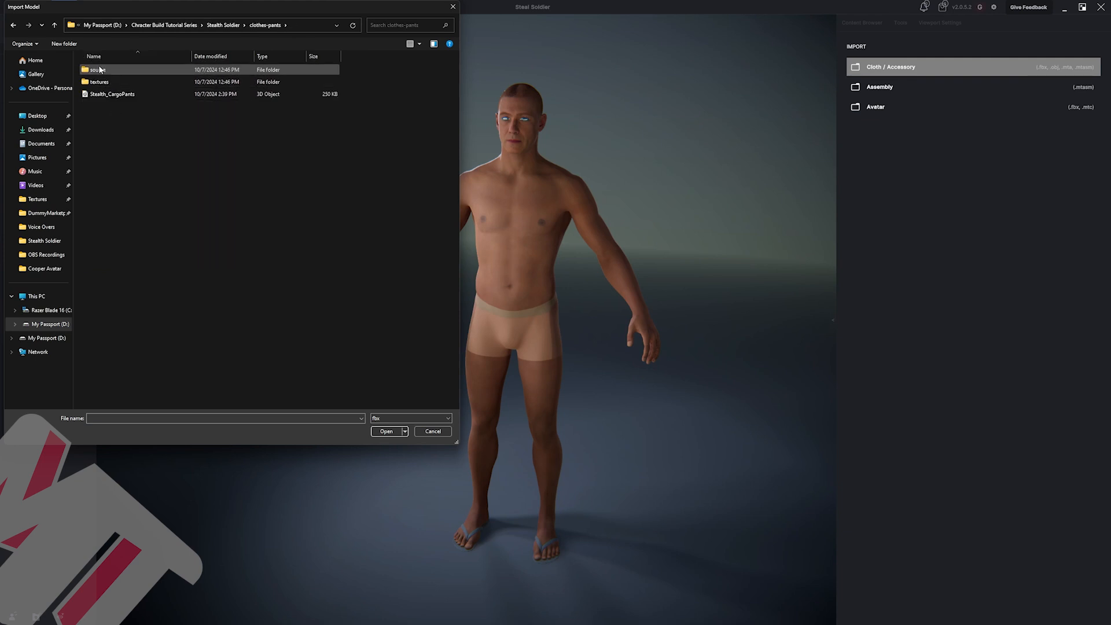
{"action": "left_click", "coordinate": [105, 95]}
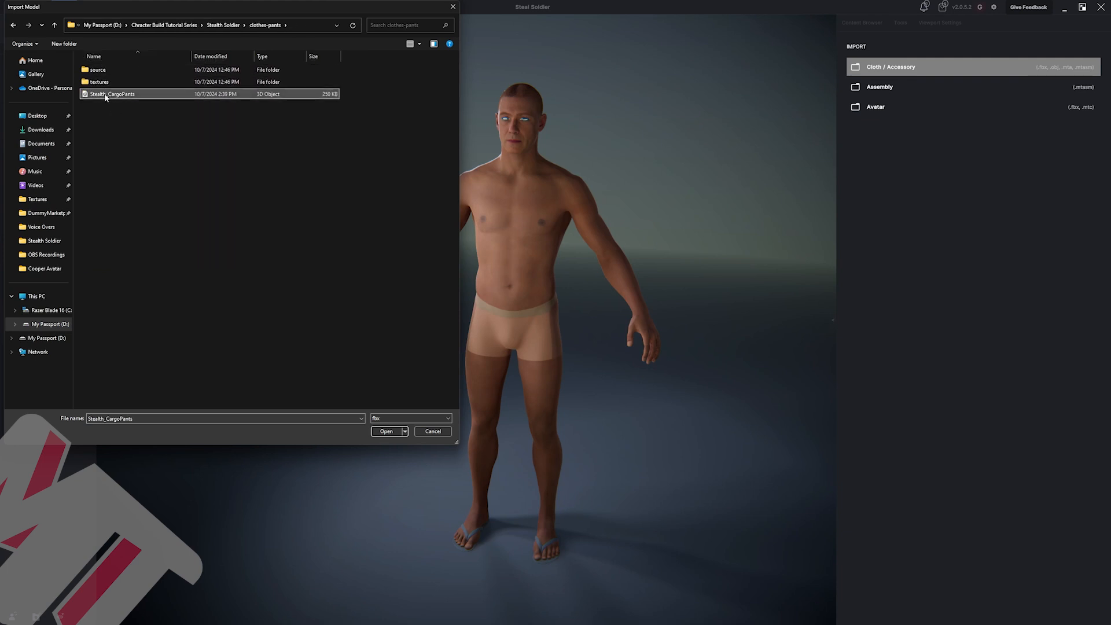
{"action": "left_click", "coordinate": [382, 432]}
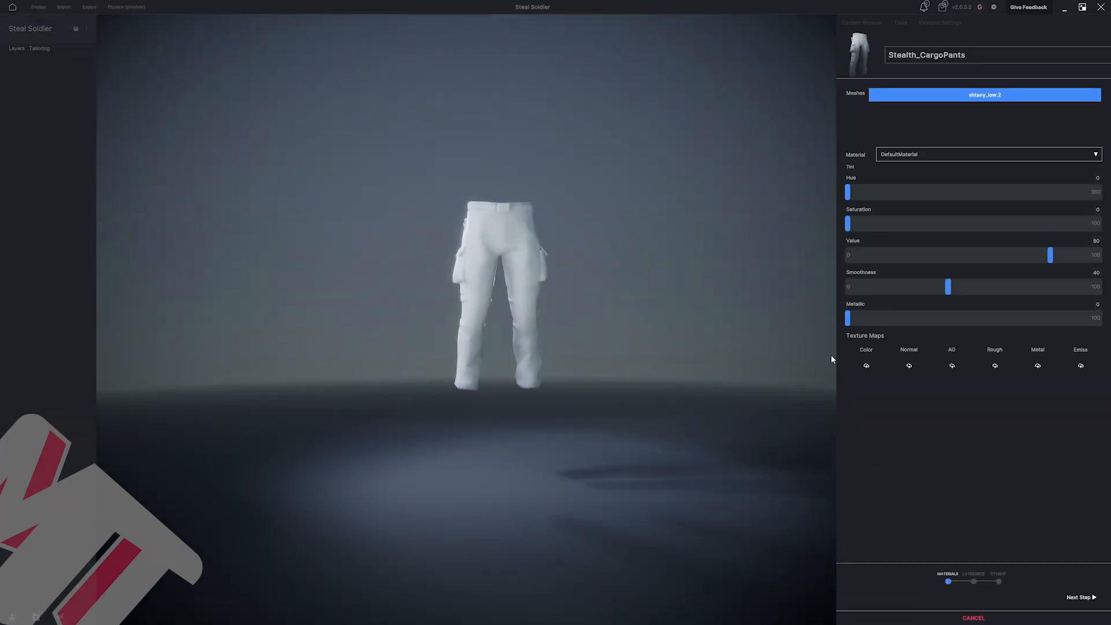
Load DefaultMaterial_albedo as the pants' Color map and DefaultMaterial_normal as their Normal map.
{"action": "left_click", "coordinate": [866, 365]}
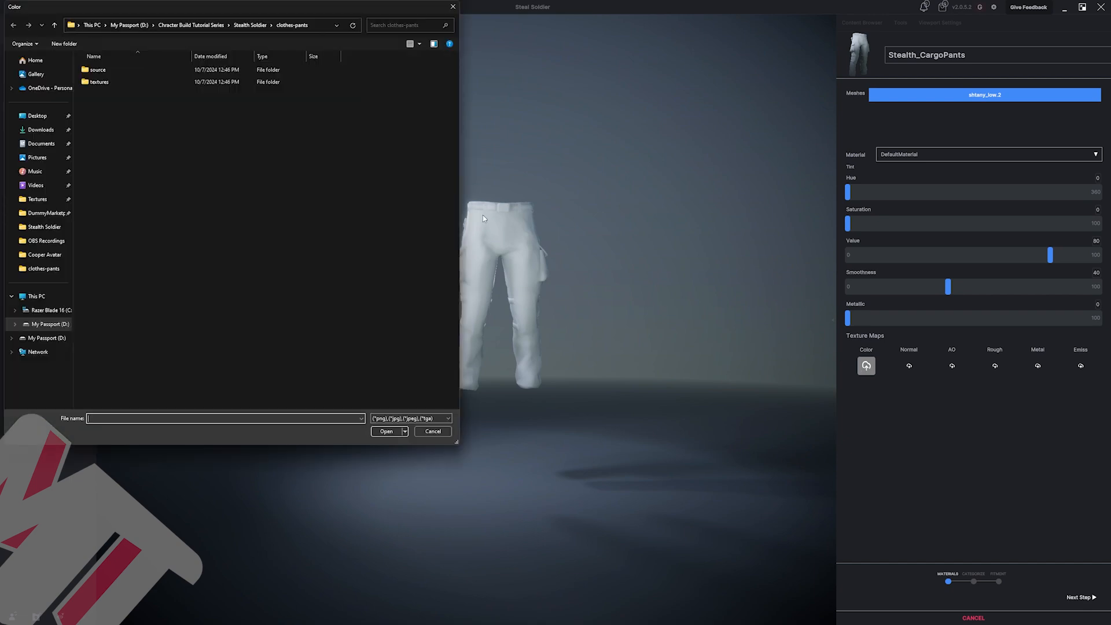
{"action": "double_click", "coordinate": [118, 80]}
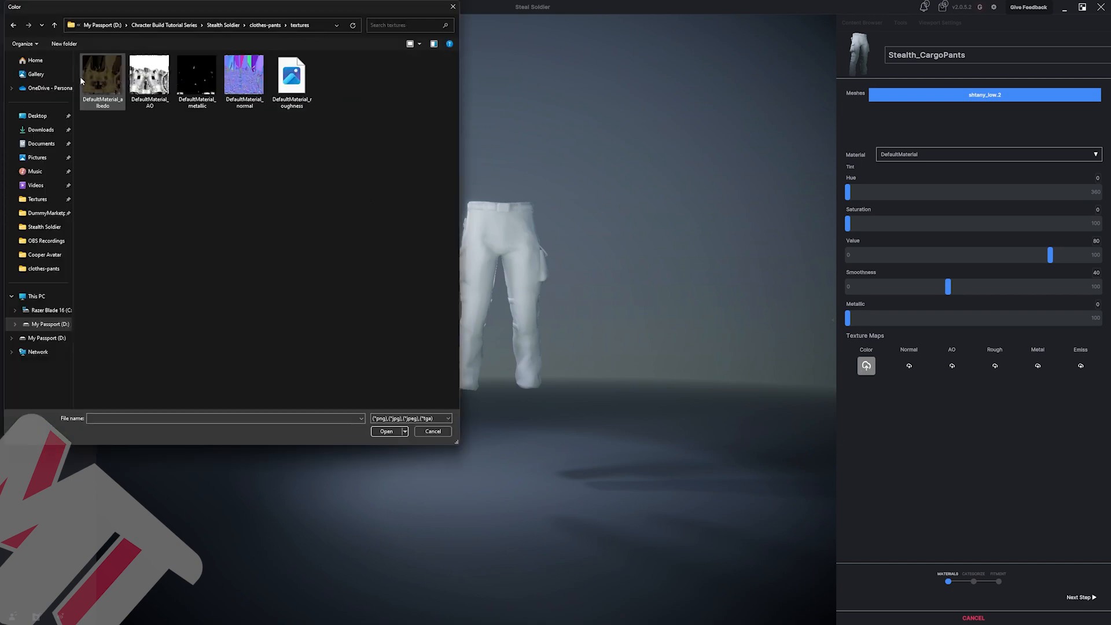
{"action": "double_click", "coordinate": [112, 92]}
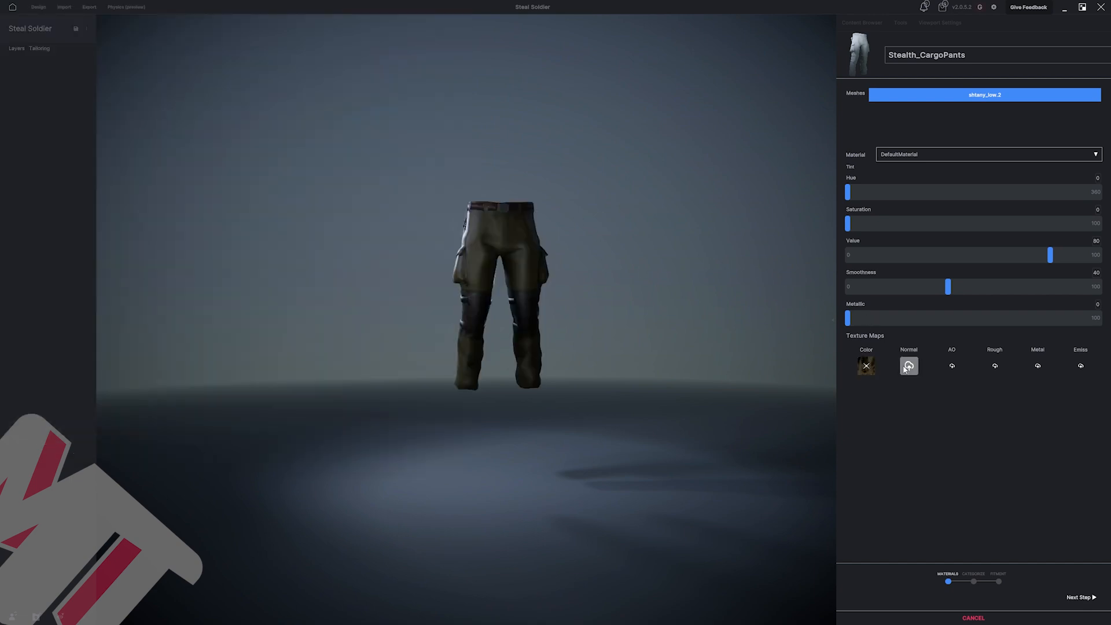
{"action": "double_click", "coordinate": [244, 81]}
Load DefaultMaterial_roughness as the pants' Rough map and set Smoothness to 44.
{"action": "scroll", "coordinate": [679, 222], "scroll_direction": "up", "scroll_amount": 5}
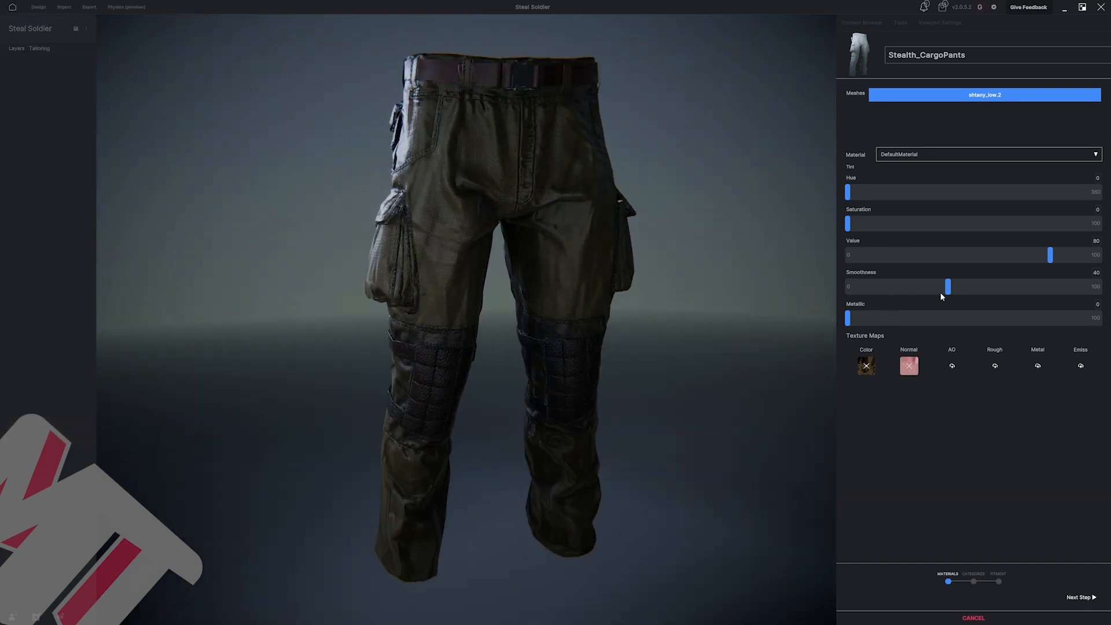
{"action": "left_click_drag", "start_coordinate": [946, 295], "coordinate": [917, 300]}
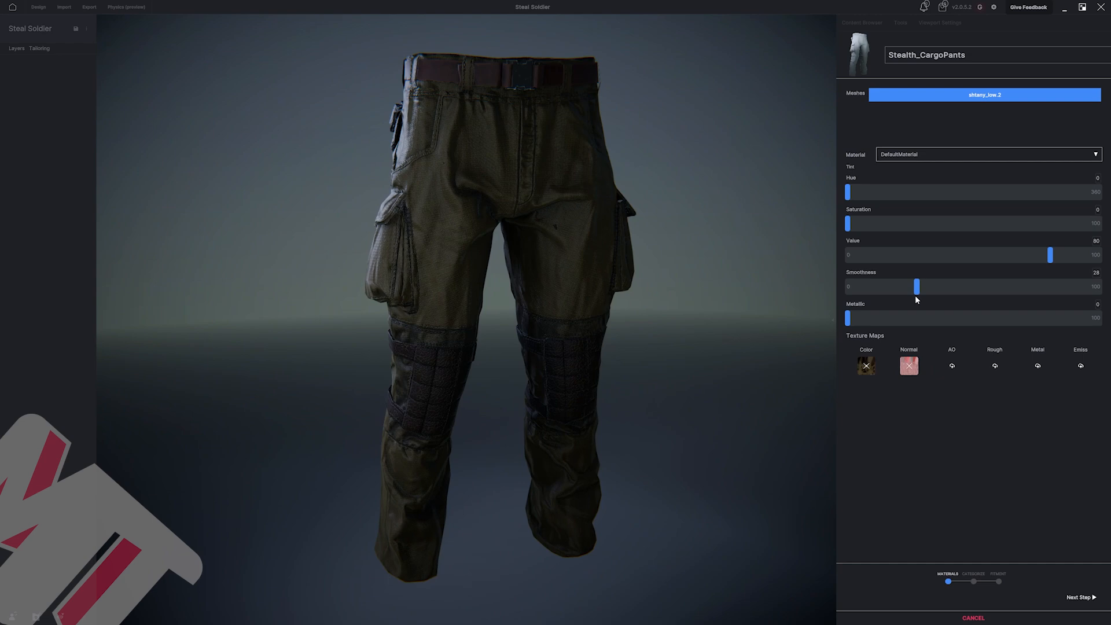
{"action": "left_click", "coordinate": [995, 366]}
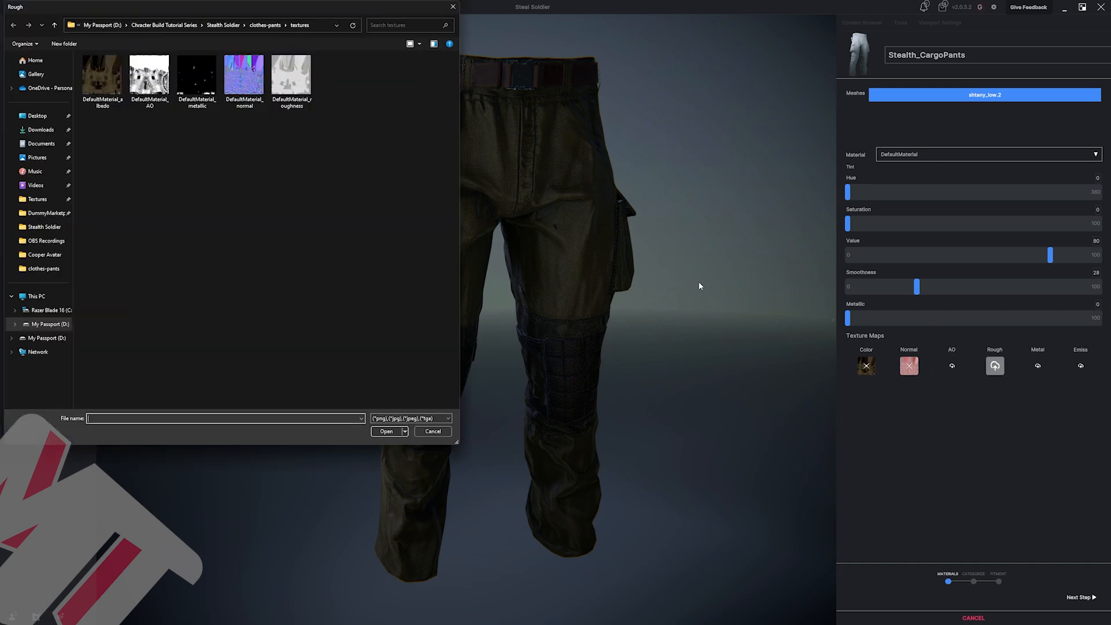
{"action": "double_click", "coordinate": [291, 80]}
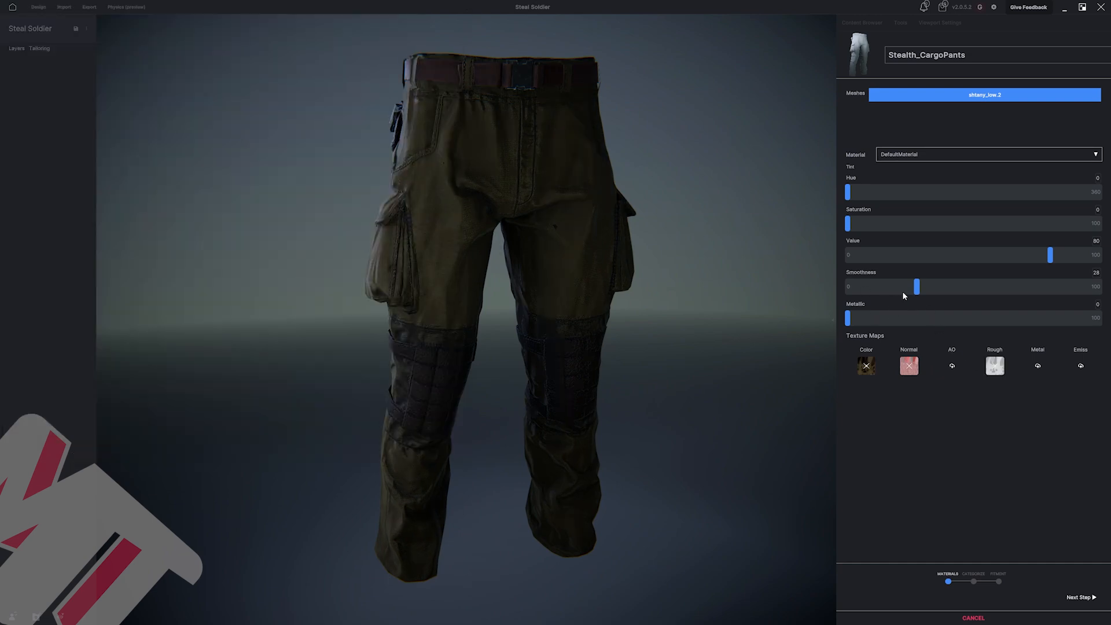
{"action": "left_click_drag", "start_coordinate": [917, 288], "coordinate": [959, 288]}
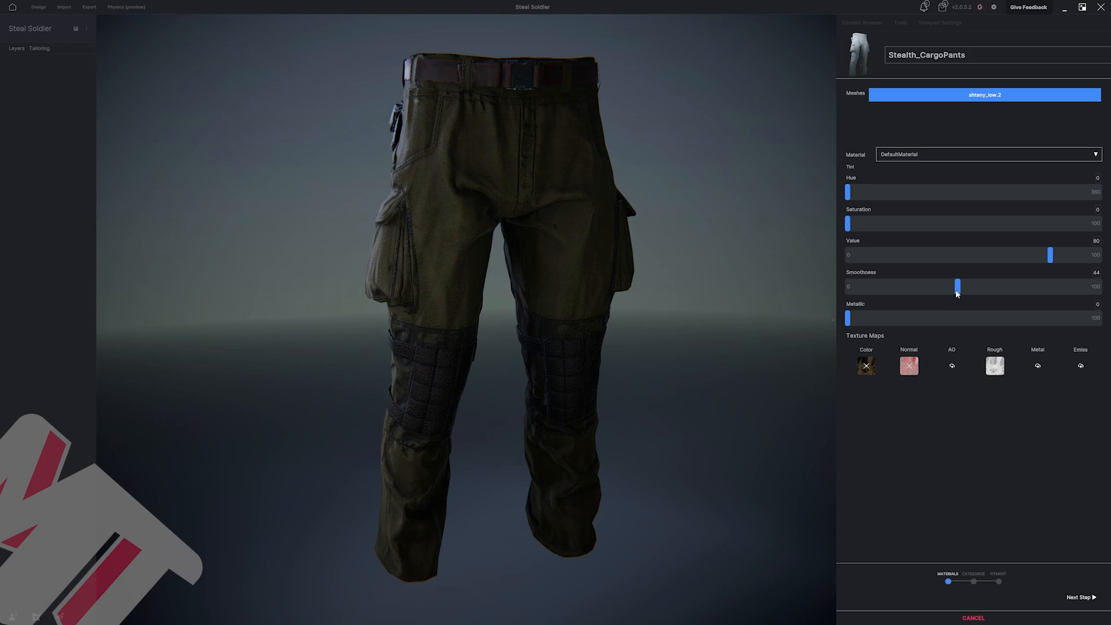
Load DefaultMaterial_AO as the pants' AO map and DefaultMaterial_metallic as their Metal map.
{"action": "left_click", "coordinate": [953, 366]}
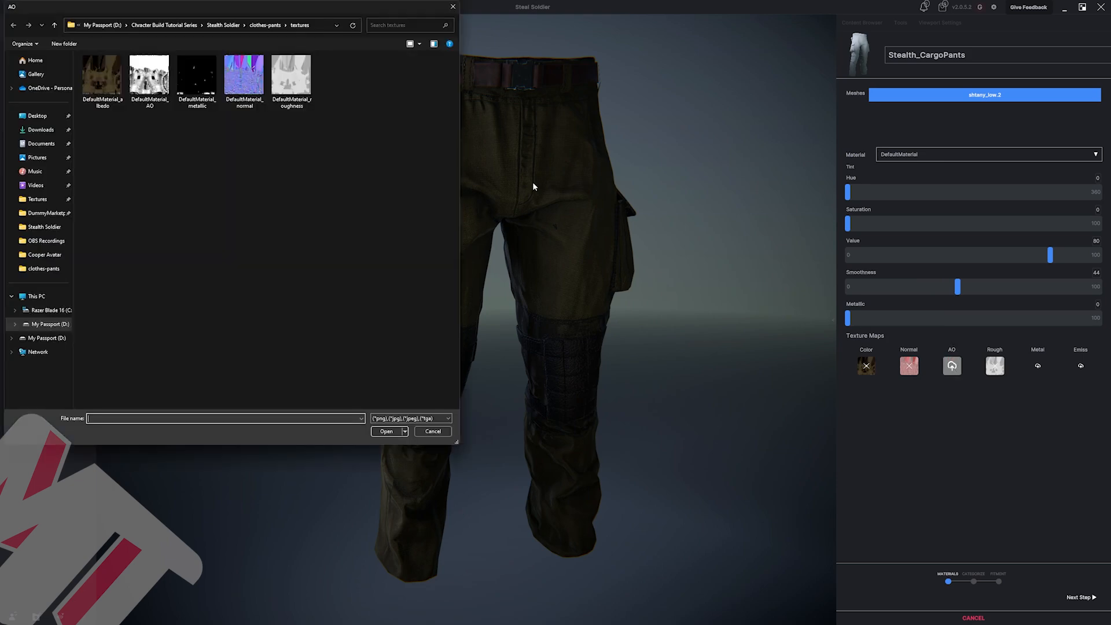
{"action": "double_click", "coordinate": [143, 84]}
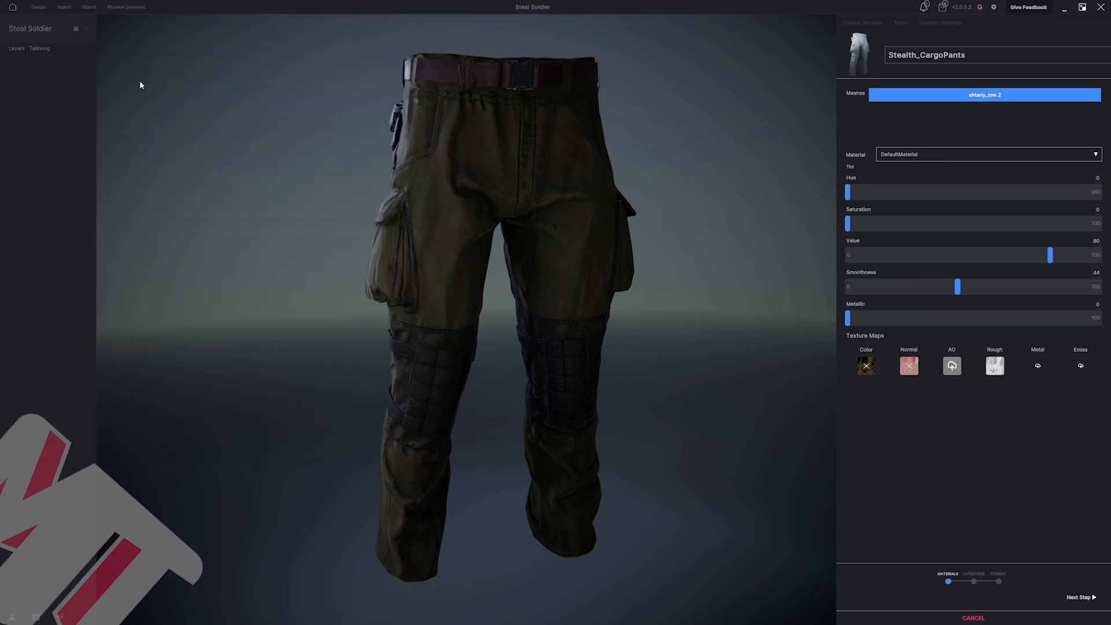
{"action": "left_click", "coordinate": [1038, 366]}
{"action": "double_click", "coordinate": [194, 87]}
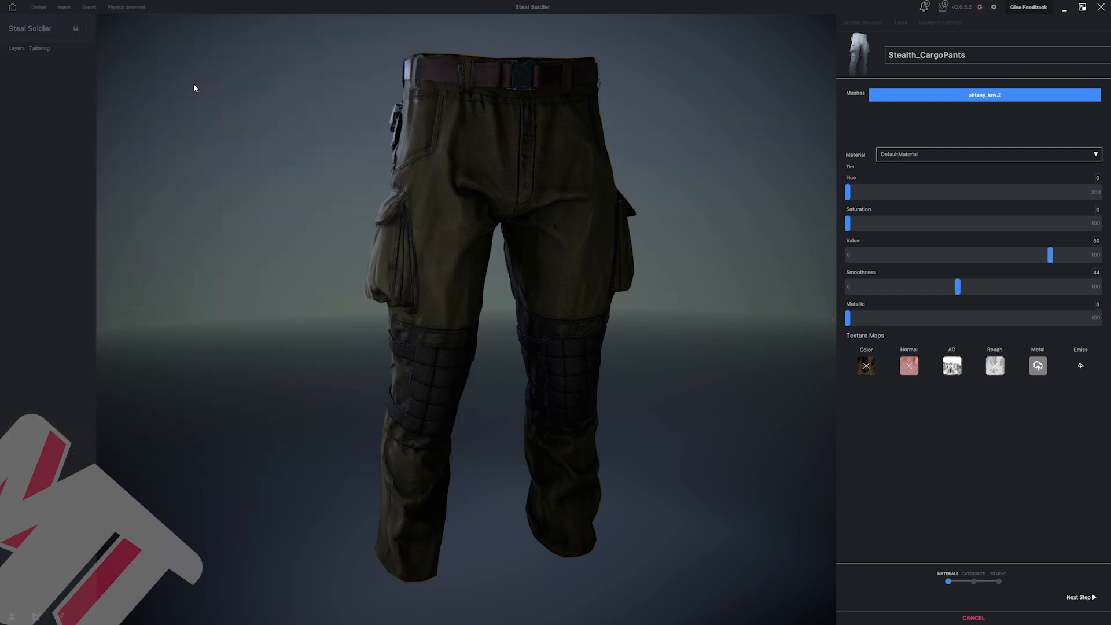
Set the pants' Metallic value to 98 and check the material on the belt and fabric.
{"action": "left_click_drag", "start_coordinate": [848, 318], "coordinate": [1098, 318]}
{"action": "middle_click_drag", "start_coordinate": [547, 193], "coordinate": [463, 162]}
{"action": "middle_click_drag", "start_coordinate": [835, 130], "coordinate": [684, 174]}
{"action": "scroll", "coordinate": [645, 179], "scroll_direction": "down", "scroll_amount": 3}
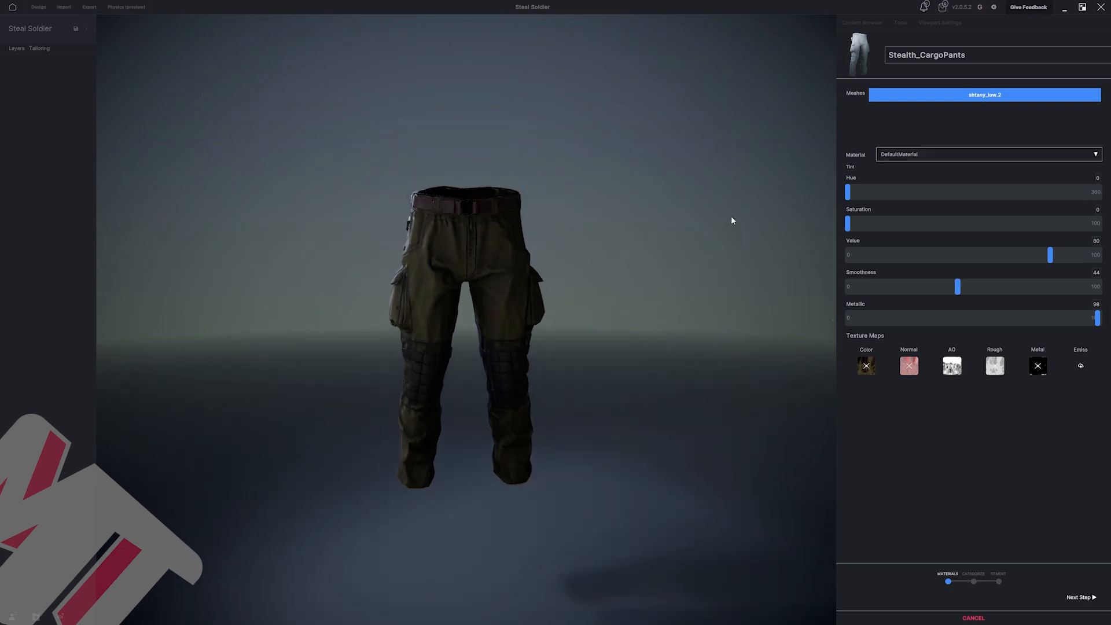
{"action": "middle_click_drag", "start_coordinate": [732, 218], "coordinate": [762, 224]}
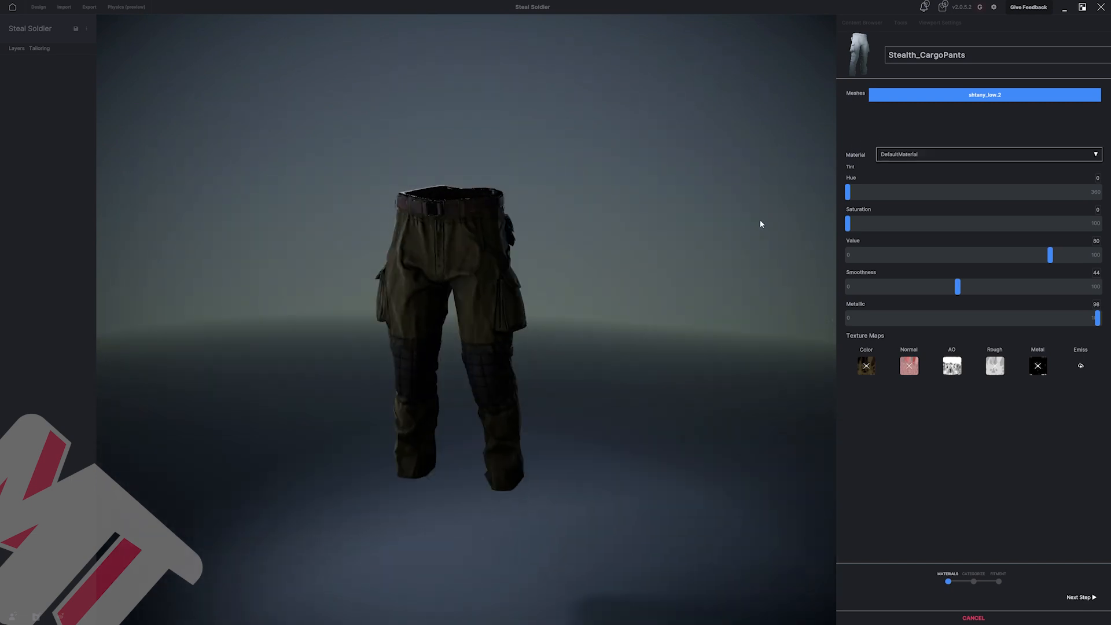
Advance the import to categorization, set the cloth category to Pants and check the placement on the avatar.
{"action": "left_click", "coordinate": [1081, 597]}
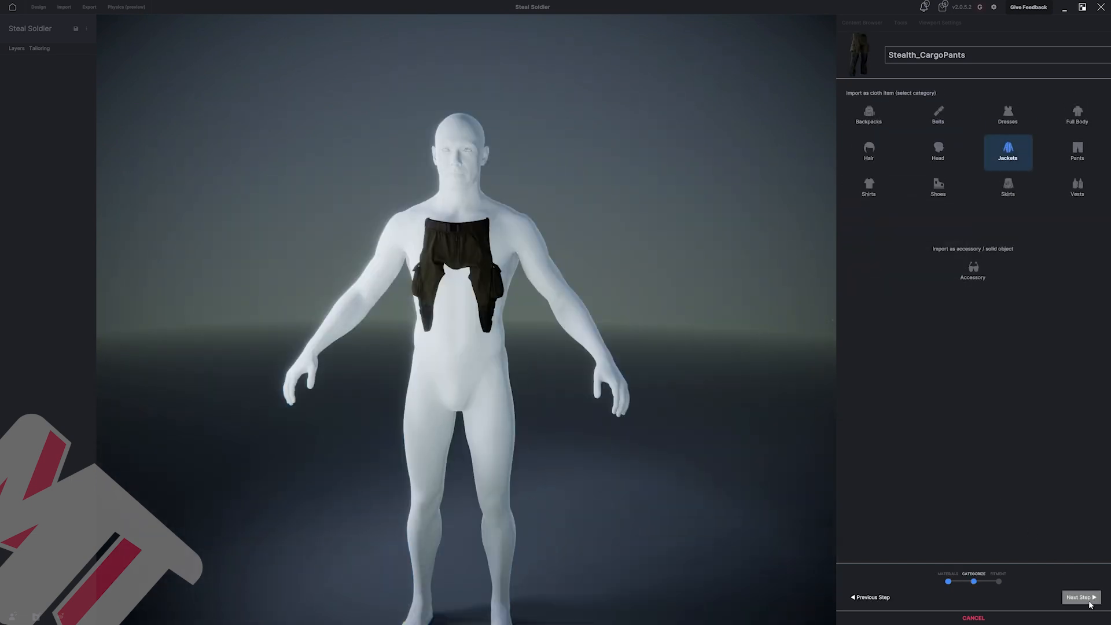
{"action": "left_click", "coordinate": [1080, 152]}
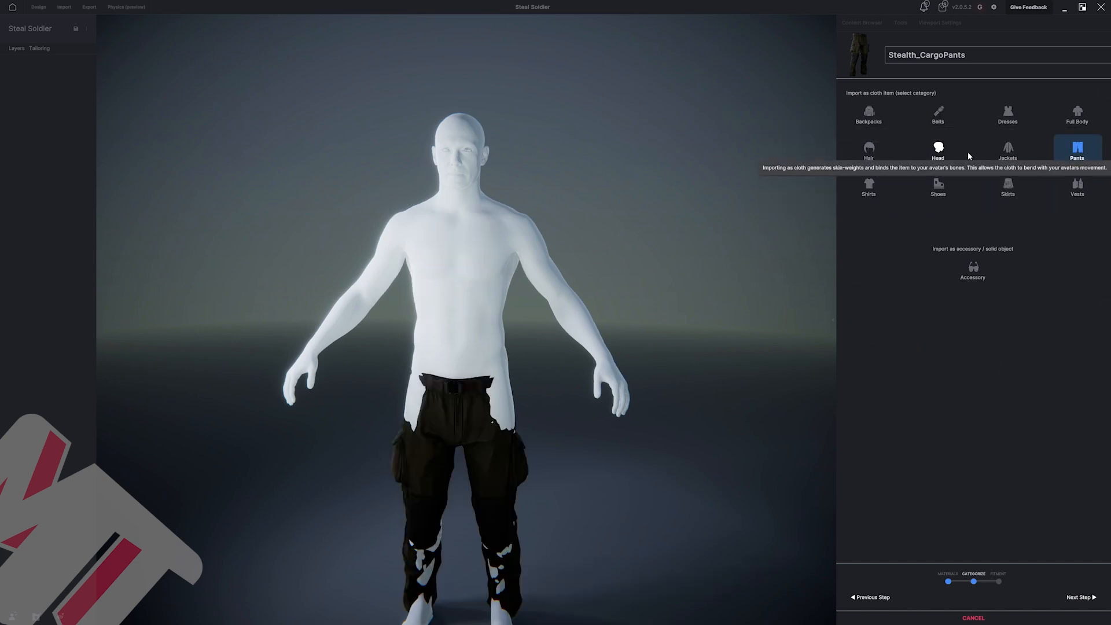
{"action": "scroll", "coordinate": [456, 313], "scroll_direction": "up", "scroll_amount": 3}
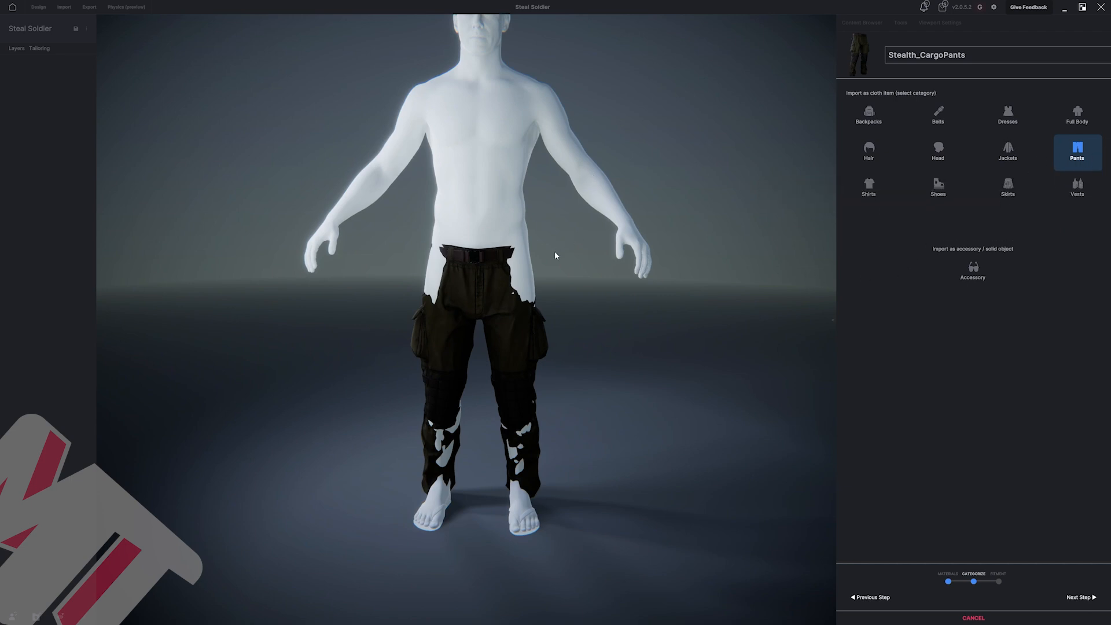
{"action": "left_click_drag", "start_coordinate": [563, 287], "coordinate": [592, 285]}
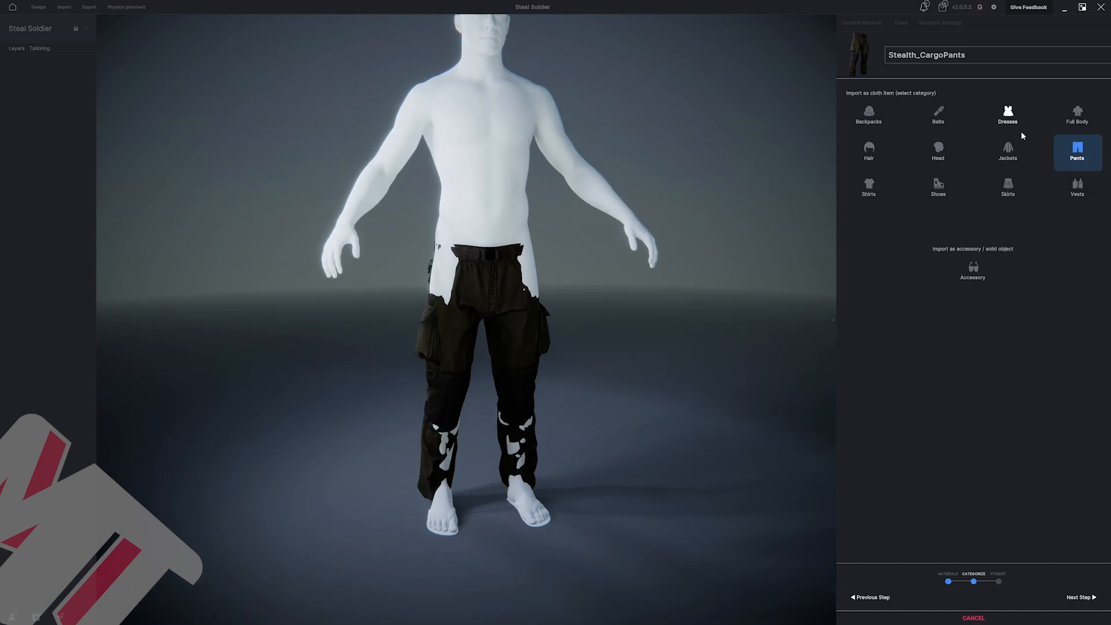
Preview the cargo pants' placement under the Jackets and Hair categories, and return the category to Pants.
{"action": "left_click", "coordinate": [1008, 149]}
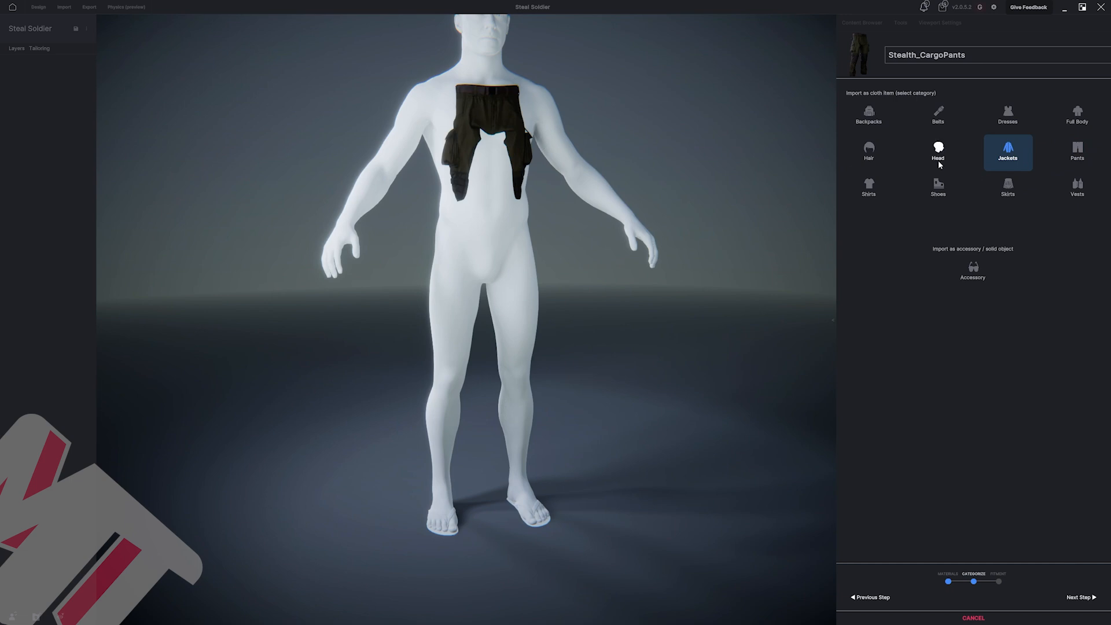
{"action": "left_click", "coordinate": [869, 149]}
{"action": "left_click_drag", "start_coordinate": [694, 261], "coordinate": [463, 251]}
{"action": "left_click", "coordinate": [1075, 152]}
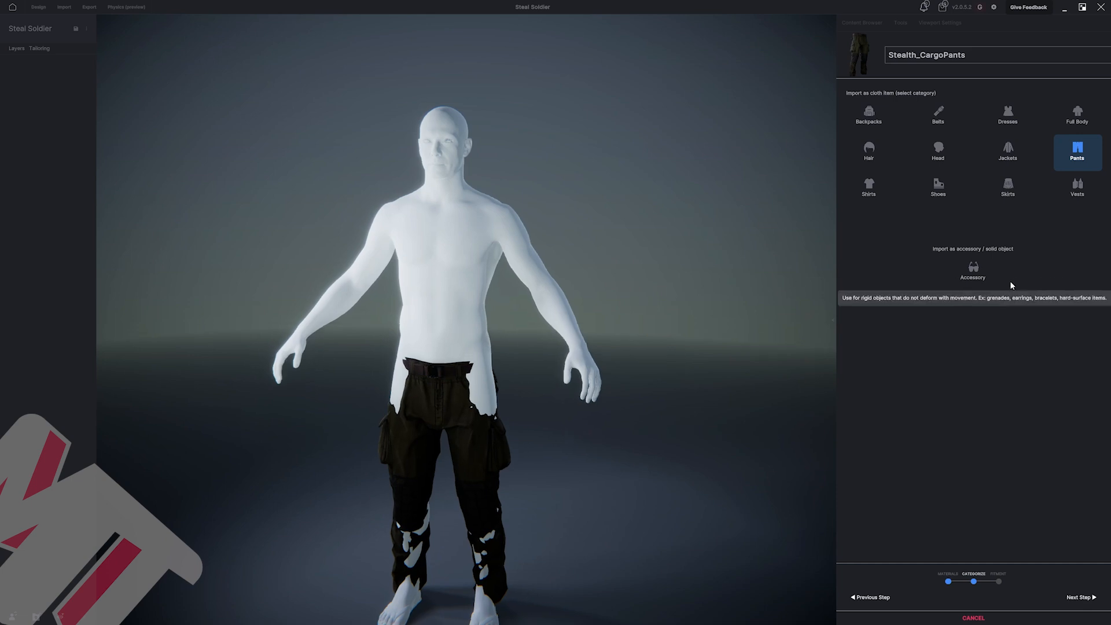
Advance to the fitment stage, move the cargo pants up to the avatar's waist and confirm the placement.
{"action": "left_click", "coordinate": [1074, 598]}
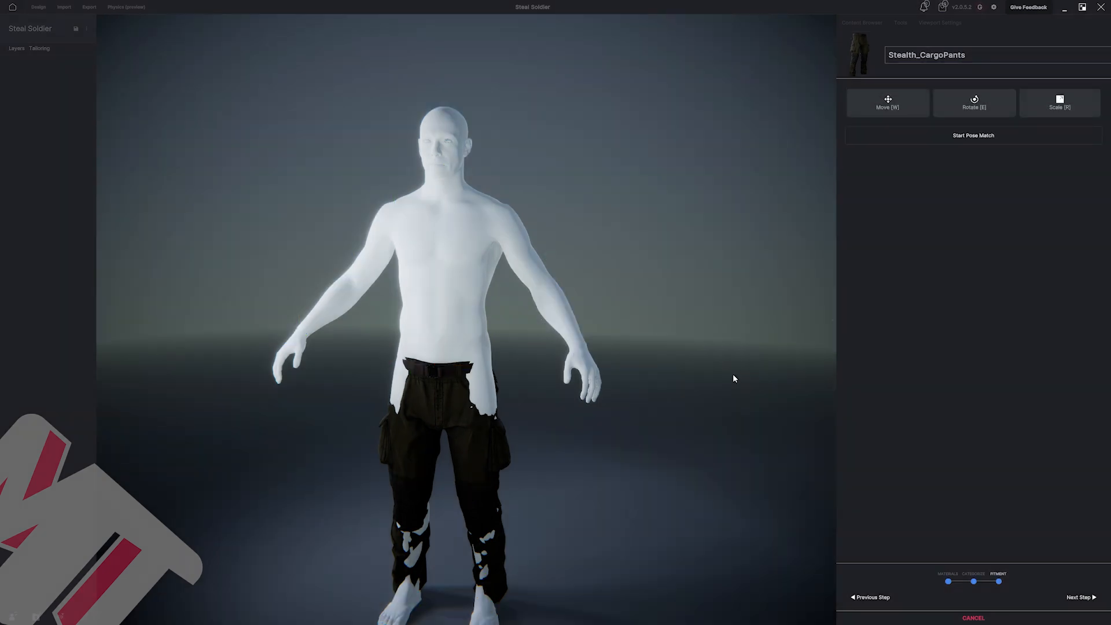
{"action": "right_click_drag", "start_coordinate": [733, 374], "coordinate": [788, 366]}
{"action": "middle_click_drag", "start_coordinate": [694, 336], "coordinate": [683, 262]}
{"action": "right_click_drag", "start_coordinate": [683, 262], "coordinate": [736, 172]}
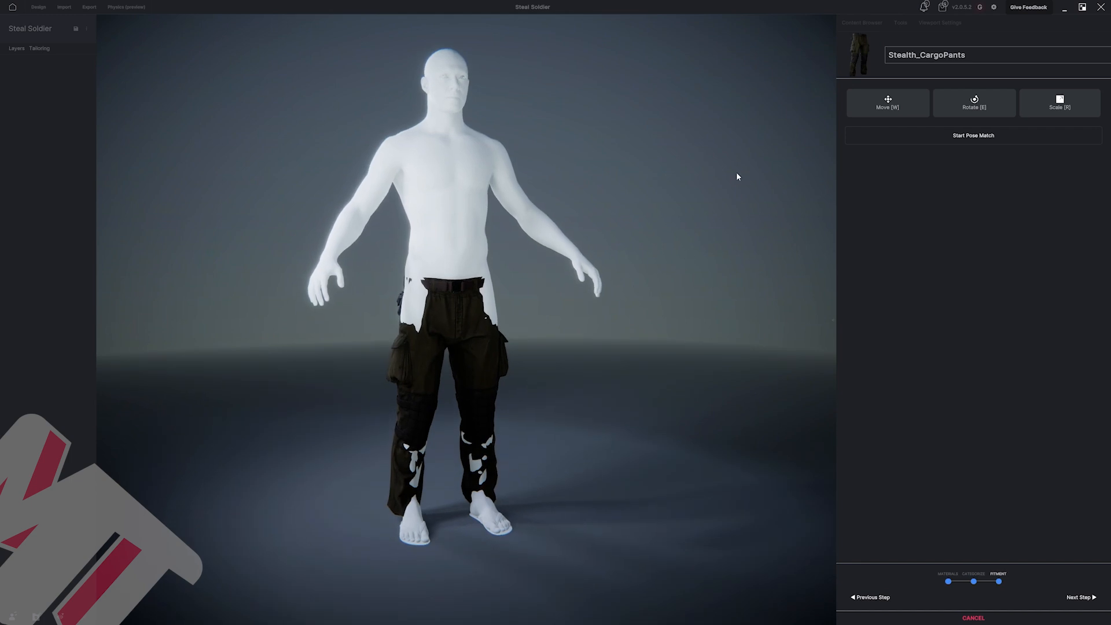
{"action": "left_click", "coordinate": [884, 102]}
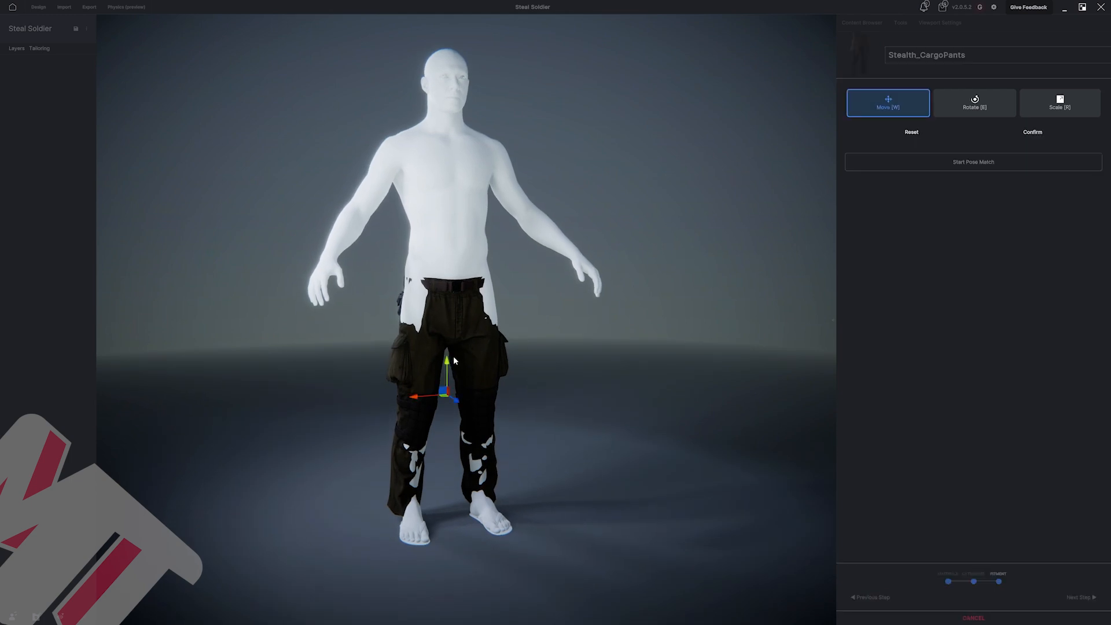
{"action": "left_click_drag", "start_coordinate": [447, 366], "coordinate": [446, 349]}
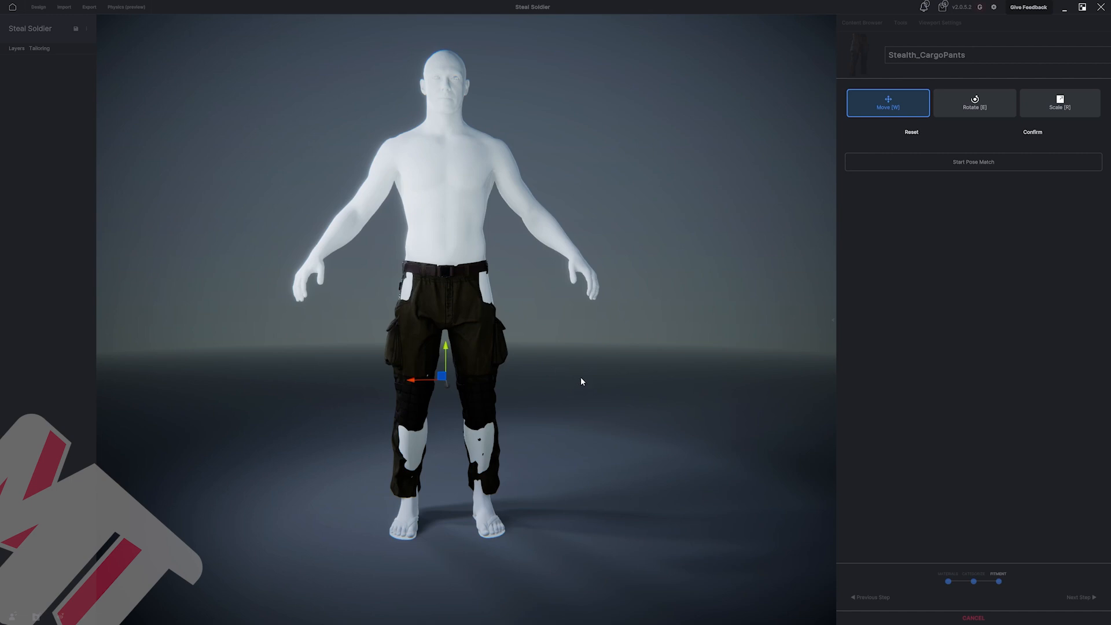
{"action": "left_click", "coordinate": [1036, 132]}
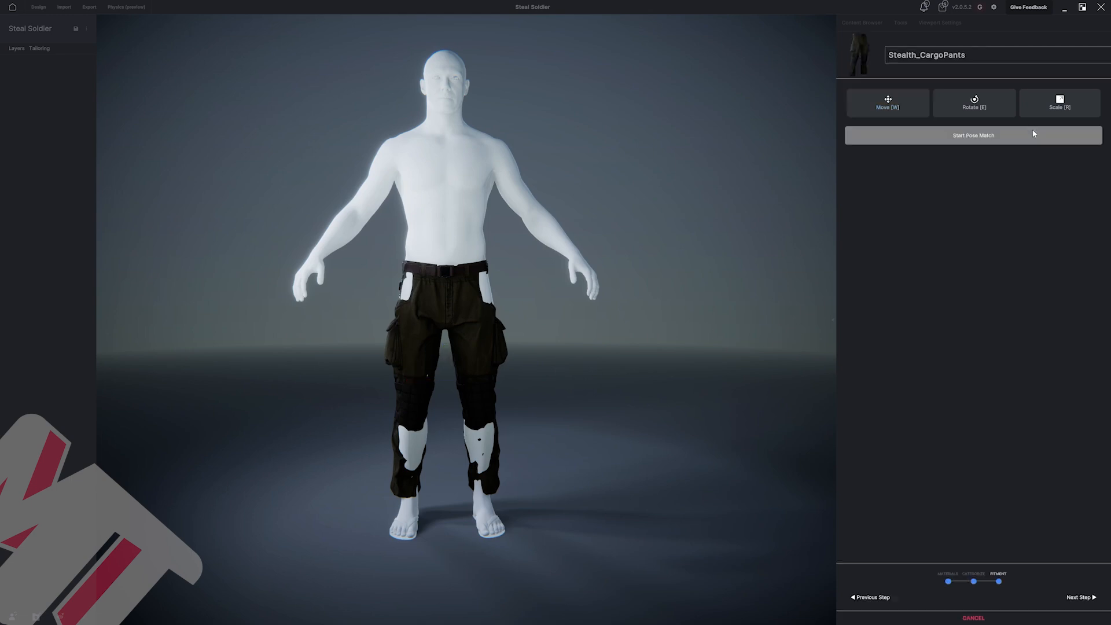
Start pose matching with Mirror X enabled and adjust the foot and knee handles to align the avatar's legs inside the cargo pants.
{"action": "left_click", "coordinate": [950, 137]}
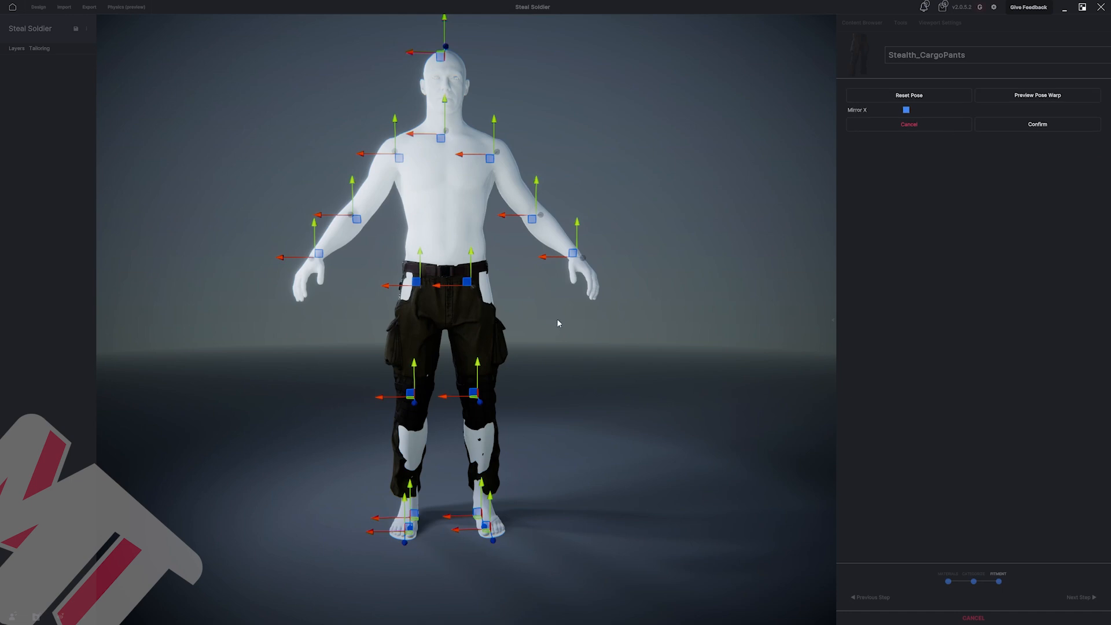
{"action": "middle_click_drag", "start_coordinate": [557, 319], "coordinate": [459, 441]}
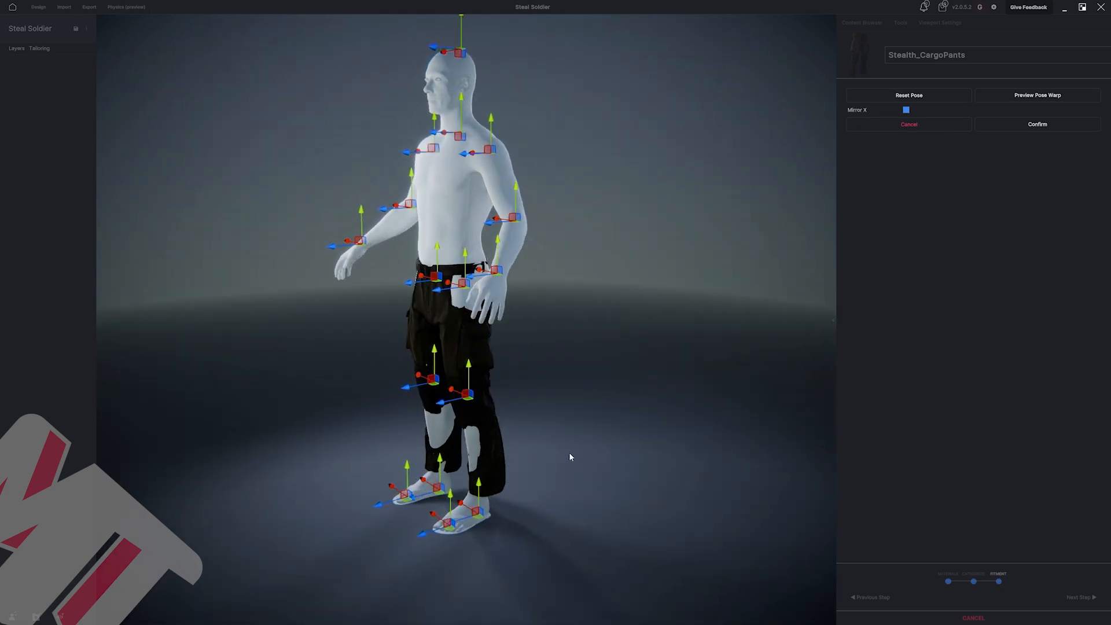
{"action": "middle_click_drag", "start_coordinate": [570, 453], "coordinate": [672, 409]}
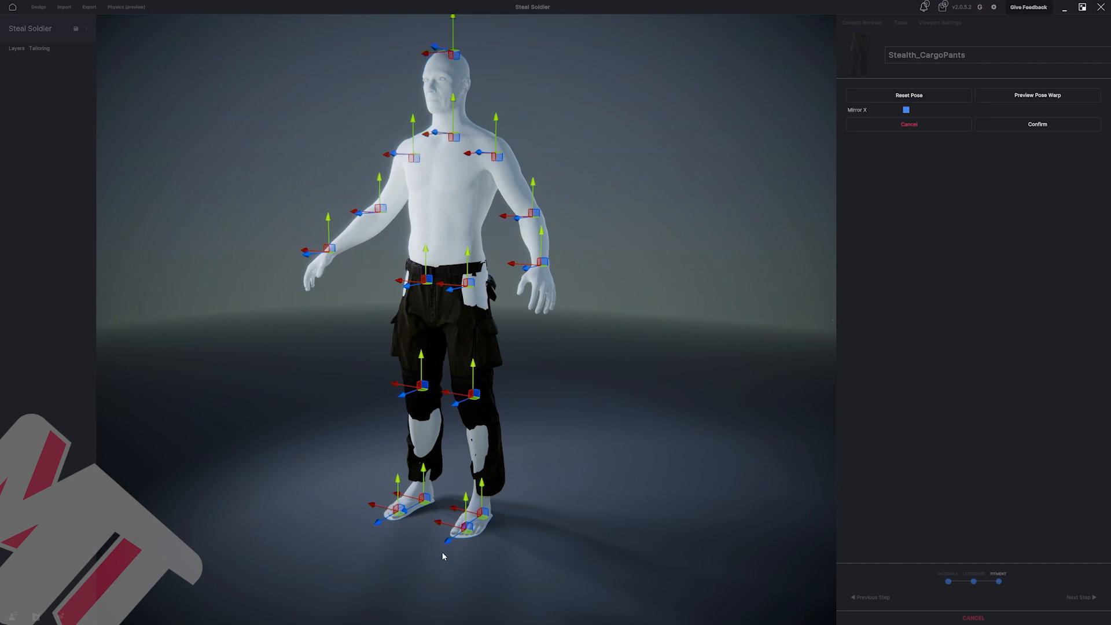
{"action": "scroll", "coordinate": [474, 497], "scroll_direction": "up", "scroll_amount": 4}
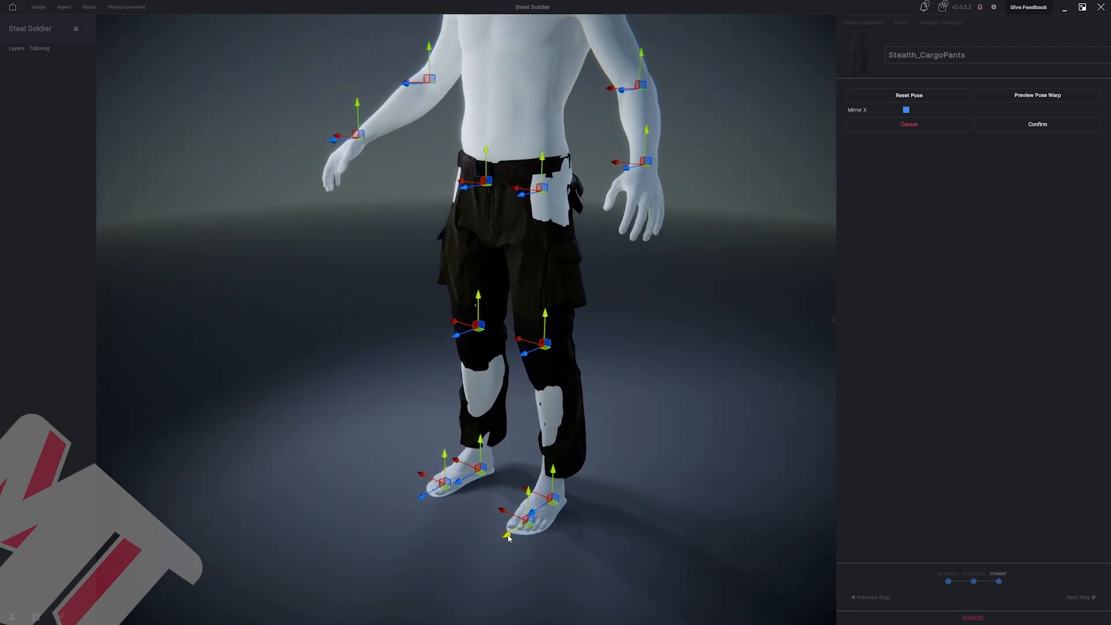
{"action": "left_click_drag", "start_coordinate": [539, 514], "coordinate": [528, 488]}
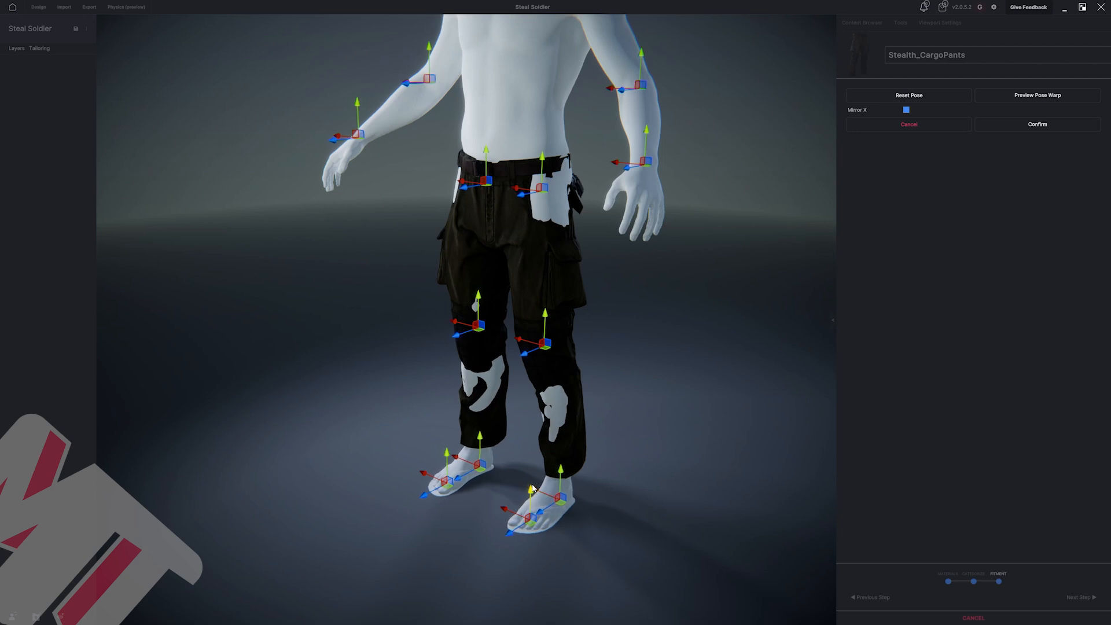
{"action": "middle_click_drag", "start_coordinate": [528, 503], "coordinate": [493, 499]}
{"action": "left_click_drag", "start_coordinate": [538, 531], "coordinate": [510, 541]}
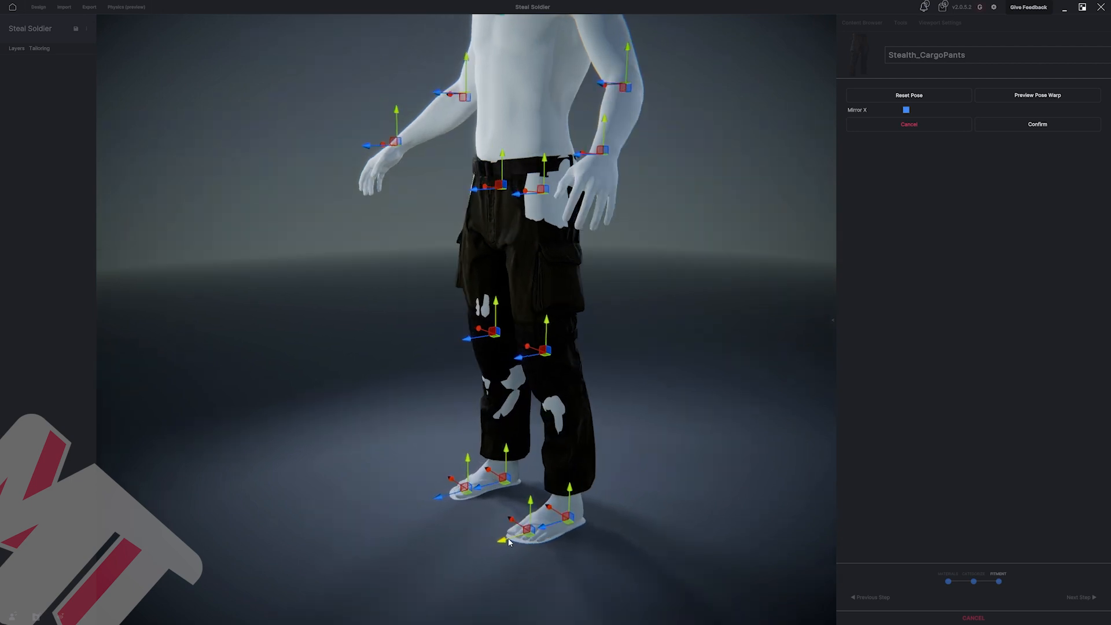
{"action": "left_click_drag", "start_coordinate": [519, 363], "coordinate": [525, 362]}
Disable Mirror X, shift the avatar's right knee handle sideways to reduce skin poking through the pants, and check both legs.
{"action": "middle_click_drag", "start_coordinate": [525, 362], "coordinate": [579, 356]}
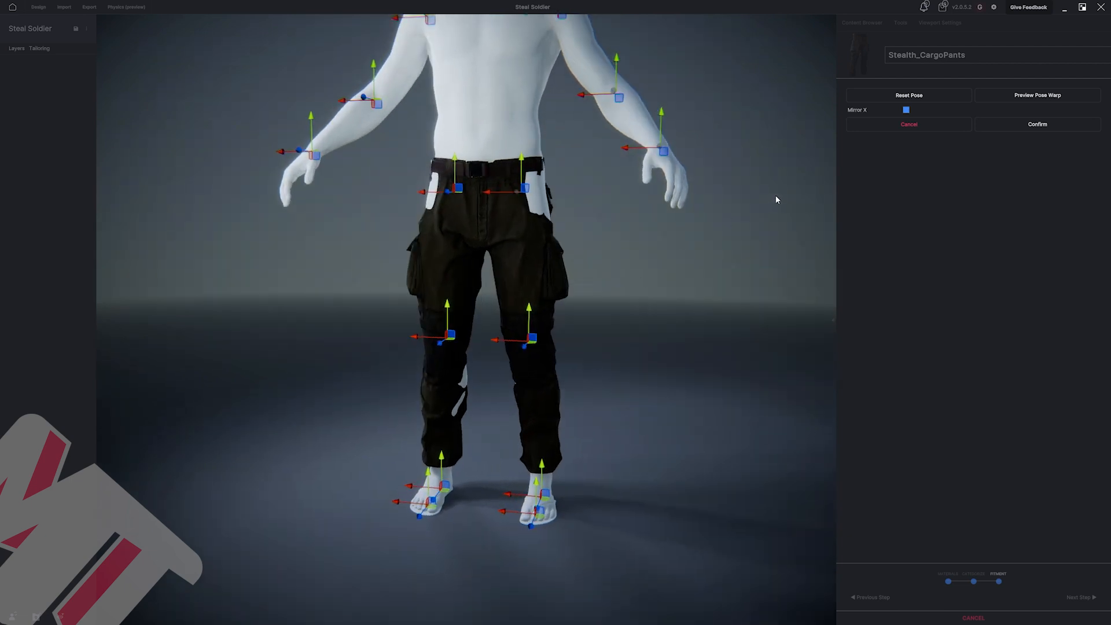
{"action": "middle_click_drag", "start_coordinate": [776, 199], "coordinate": [638, 253]}
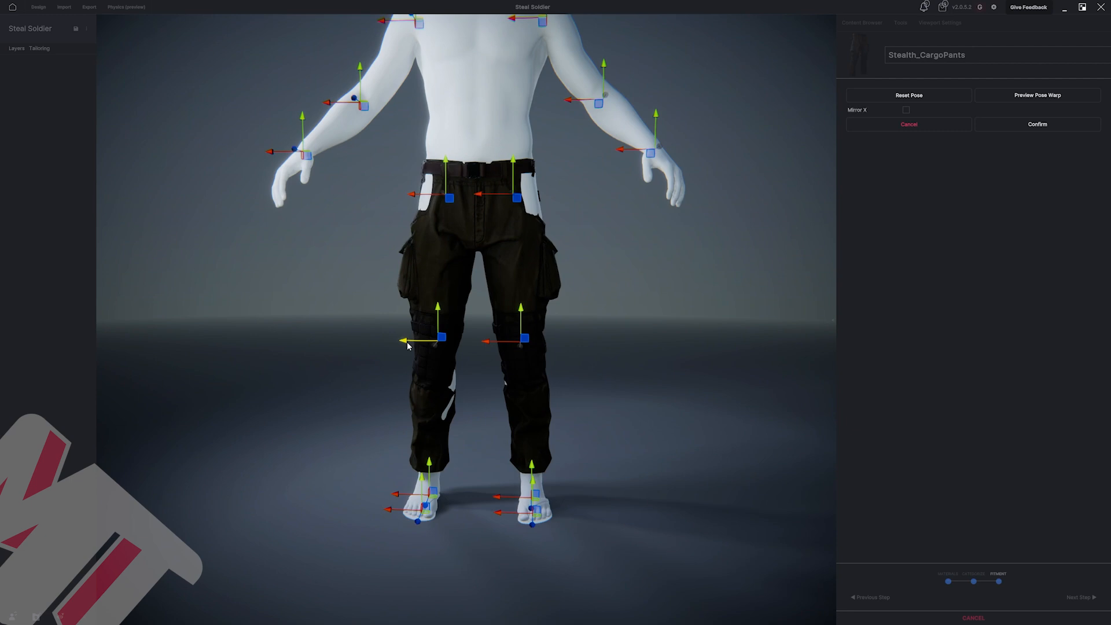
{"action": "left_click_drag", "start_coordinate": [407, 342], "coordinate": [405, 343]}
{"action": "middle_click_drag", "start_coordinate": [509, 297], "coordinate": [518, 363]}
{"action": "middle_click_drag", "start_coordinate": [528, 215], "coordinate": [579, 197]}
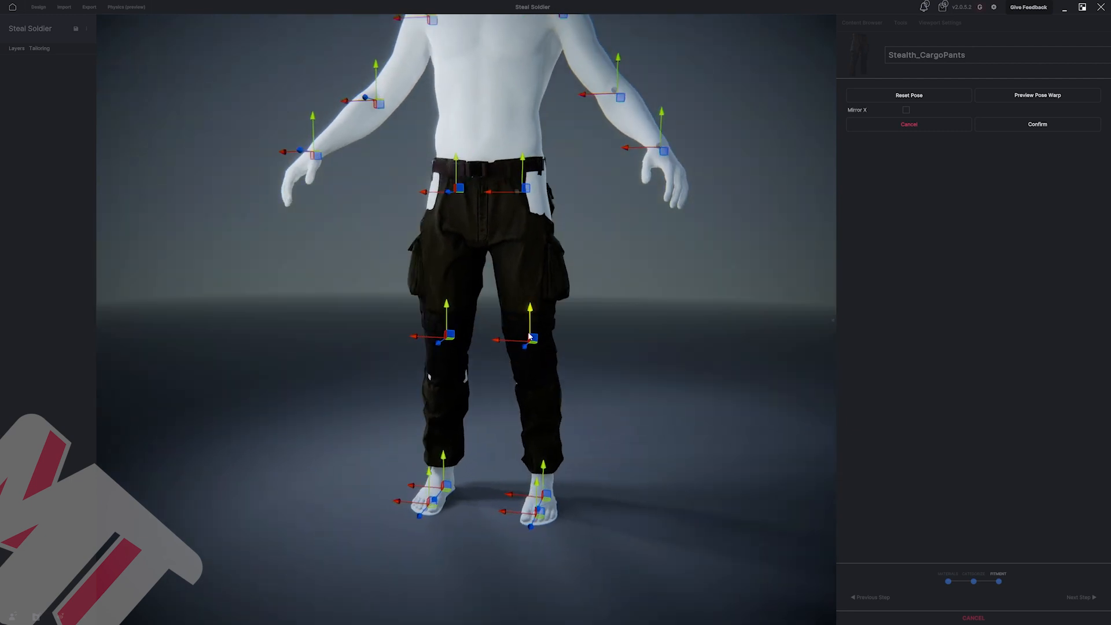
{"action": "middle_click_drag", "start_coordinate": [537, 463], "coordinate": [563, 444]}
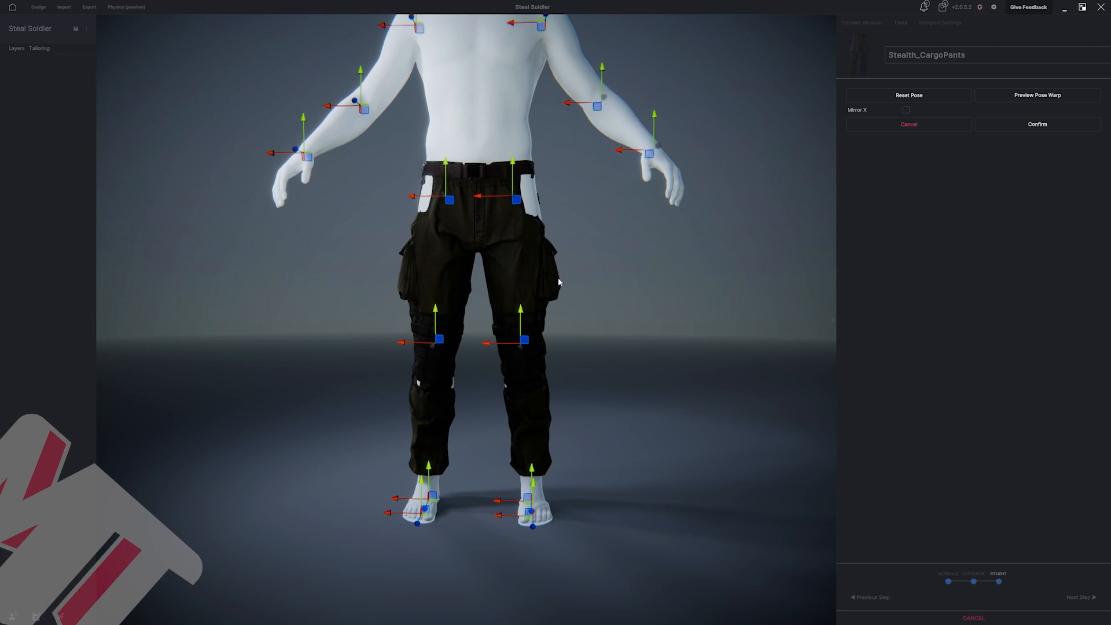
Preview the pose warp, confirm the pose match and finish importing the cargo pants onto the avatar.
{"action": "scroll", "coordinate": [533, 272], "scroll_direction": "down", "scroll_amount": 3}
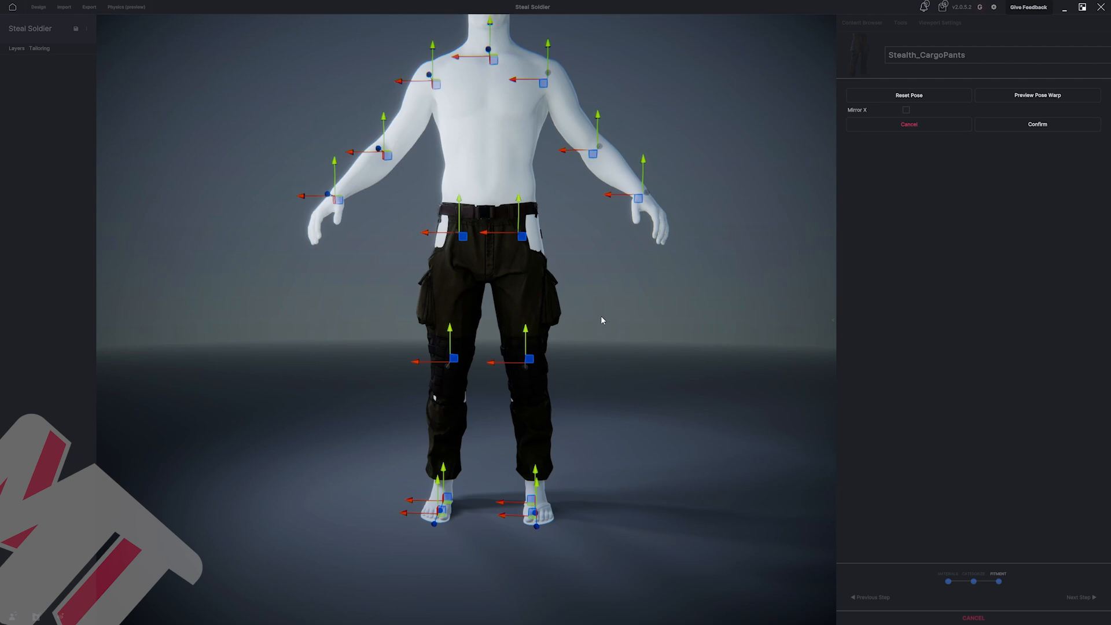
{"action": "right_click_drag", "start_coordinate": [602, 317], "coordinate": [590, 316]}
{"action": "middle_click_drag", "start_coordinate": [557, 315], "coordinate": [535, 317]}
{"action": "scroll", "coordinate": [534, 321], "scroll_direction": "up", "scroll_amount": 3}
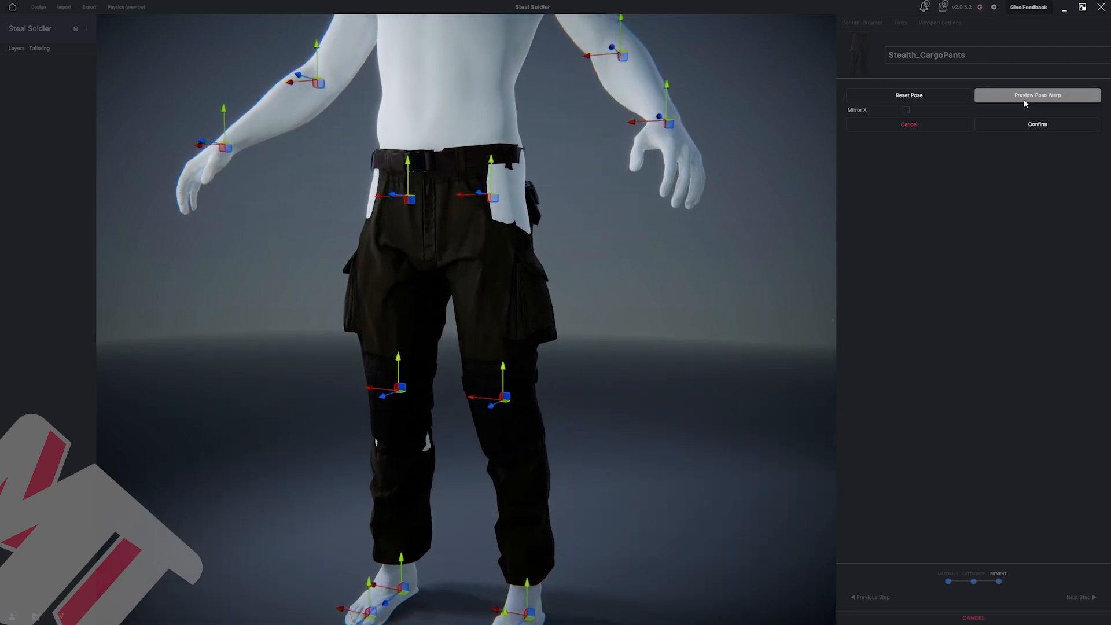
{"action": "scroll", "coordinate": [737, 228], "scroll_direction": "down", "scroll_amount": 4}
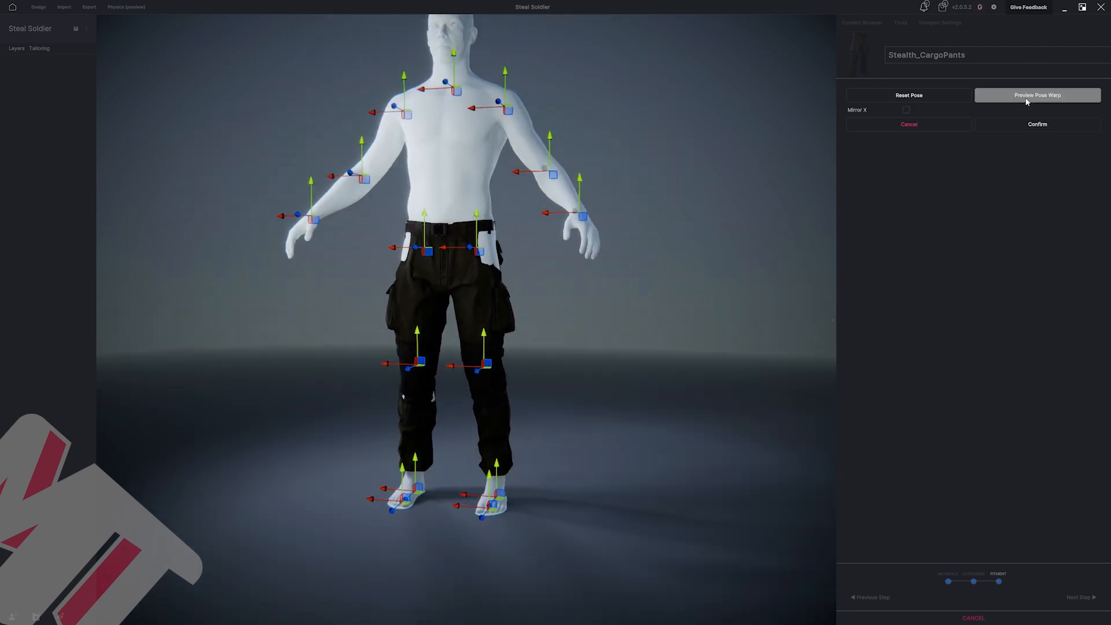
{"action": "left_click", "coordinate": [1027, 101]}
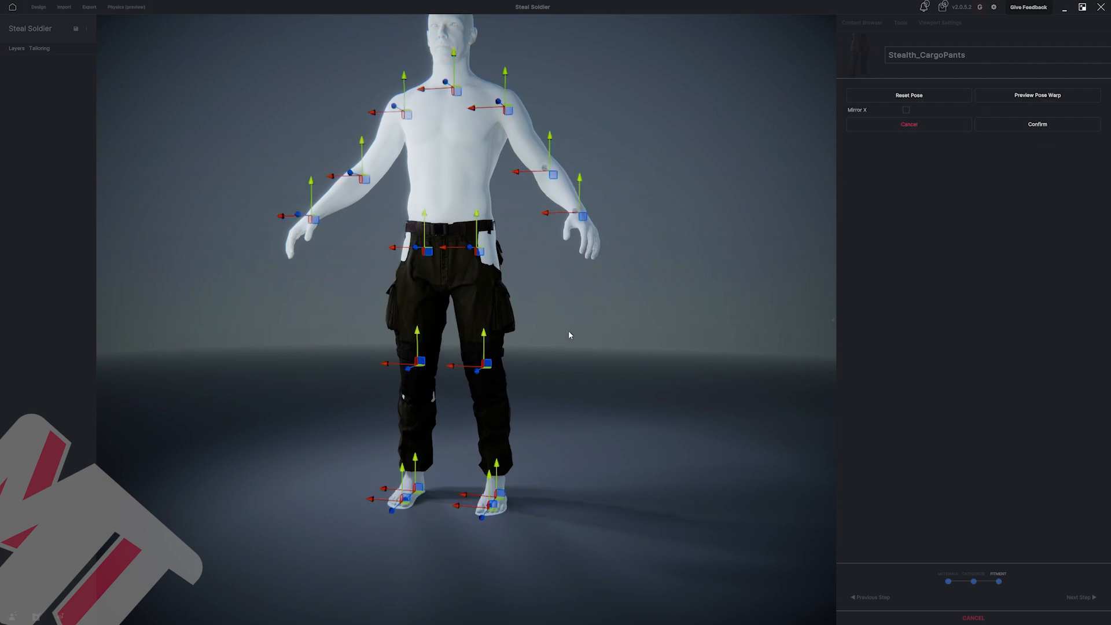
{"action": "left_click", "coordinate": [1040, 124]}
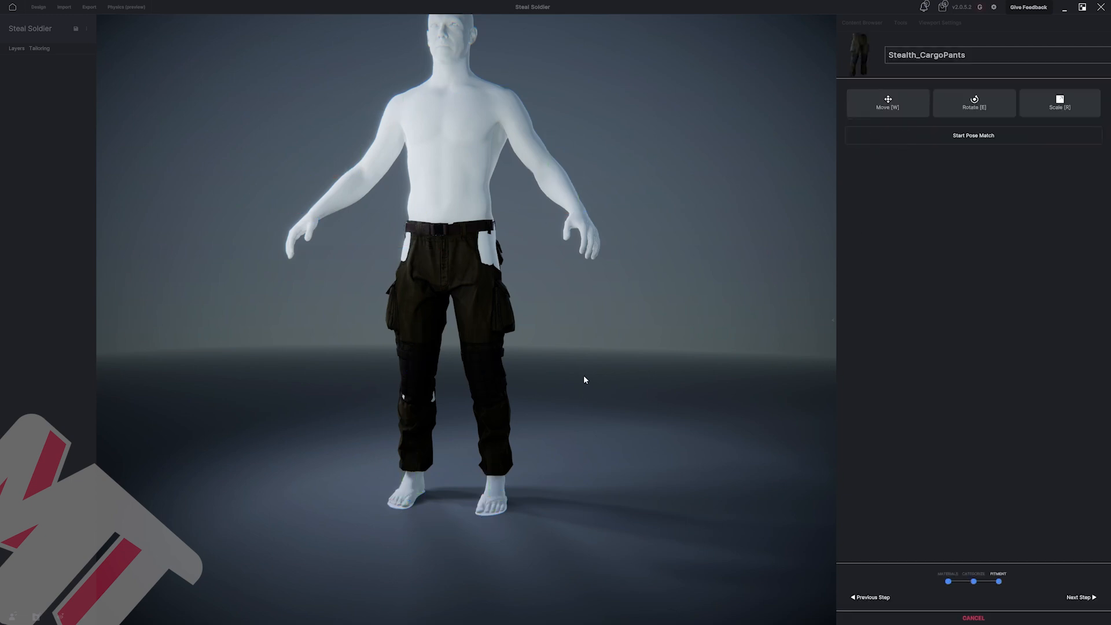
{"action": "left_click", "coordinate": [1080, 600]}
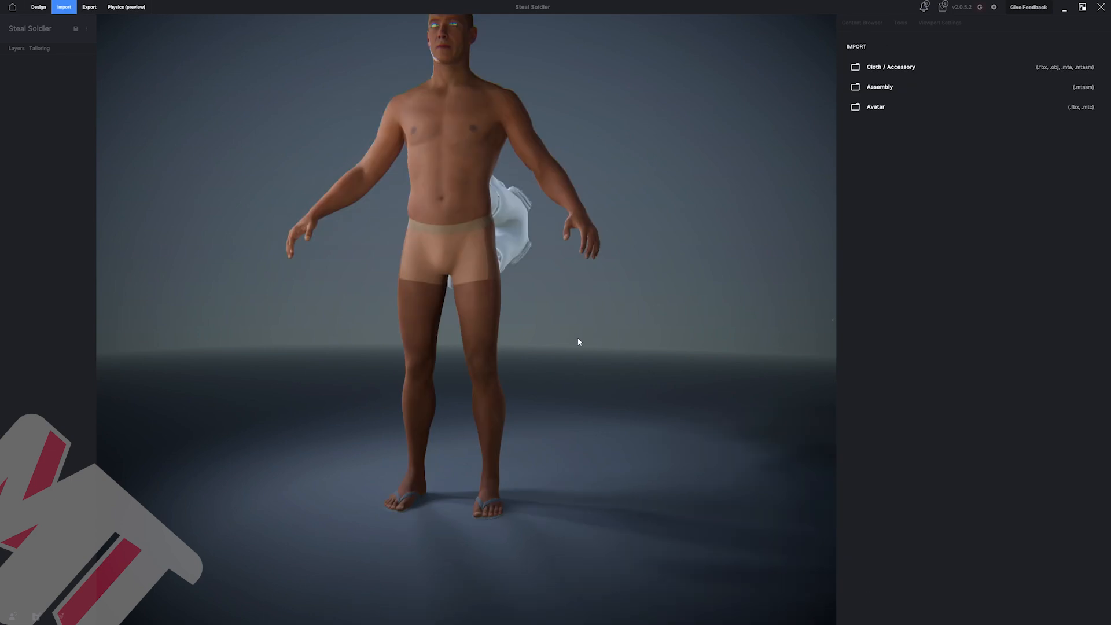
Inspect the fitted cargo pants on the avatar and raise the viewport exposure to brighten the scene.
{"action": "middle_click_drag", "start_coordinate": [574, 360], "coordinate": [533, 329]}
{"action": "scroll", "coordinate": [540, 315], "scroll_direction": "up", "scroll_amount": 4}
{"action": "scroll", "coordinate": [540, 317], "scroll_direction": "down", "scroll_amount": 2}
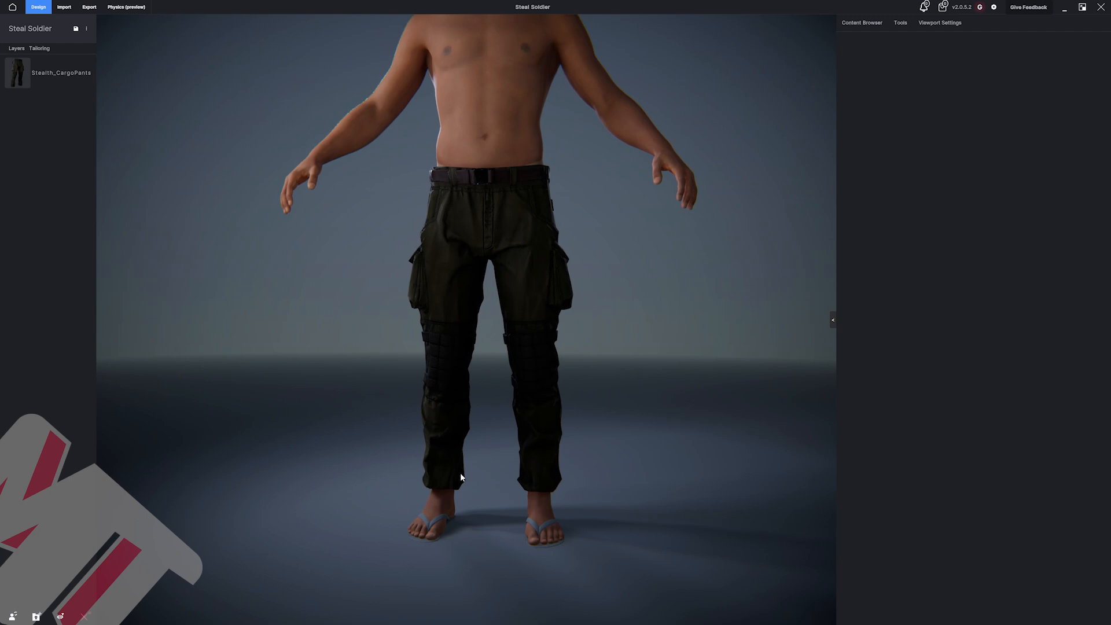
{"action": "middle_click_drag", "start_coordinate": [520, 403], "coordinate": [571, 300]}
{"action": "scroll", "coordinate": [571, 301], "scroll_direction": "down", "scroll_amount": 2}
{"action": "scroll", "coordinate": [561, 301], "scroll_direction": "up", "scroll_amount": 2}
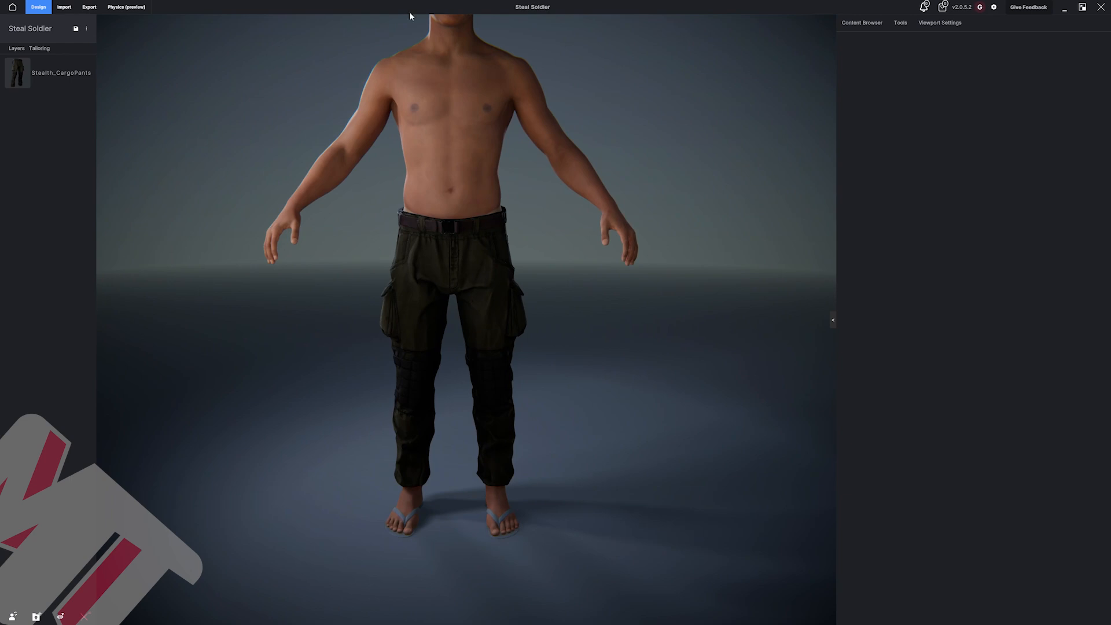
{"action": "left_click", "coordinate": [920, 25]}
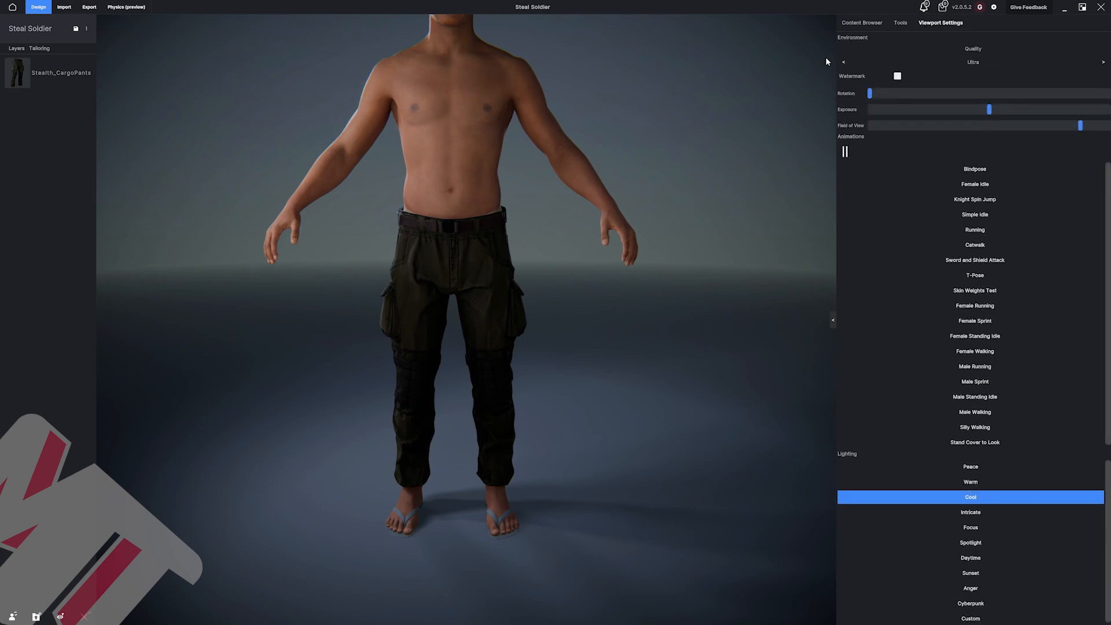
{"action": "left_click_drag", "start_coordinate": [992, 109], "coordinate": [1018, 112]}
{"action": "scroll", "coordinate": [787, 259], "scroll_direction": "down", "scroll_amount": 2}
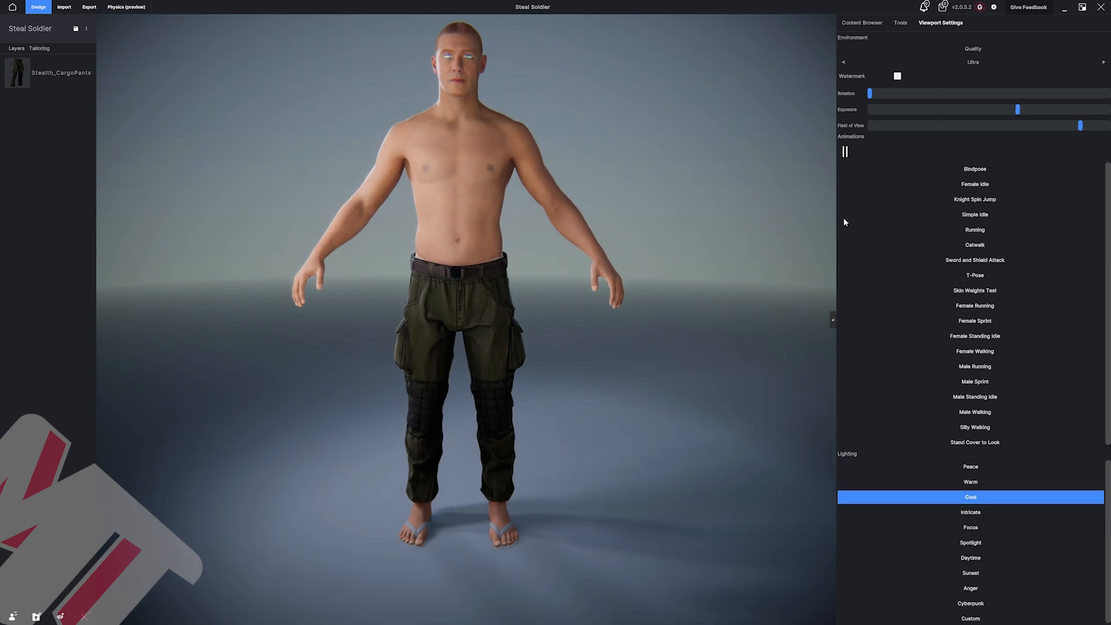
Check the pants' deformation with the Running animation and return the avatar to Bindpose.
{"action": "left_click", "coordinate": [918, 231]}
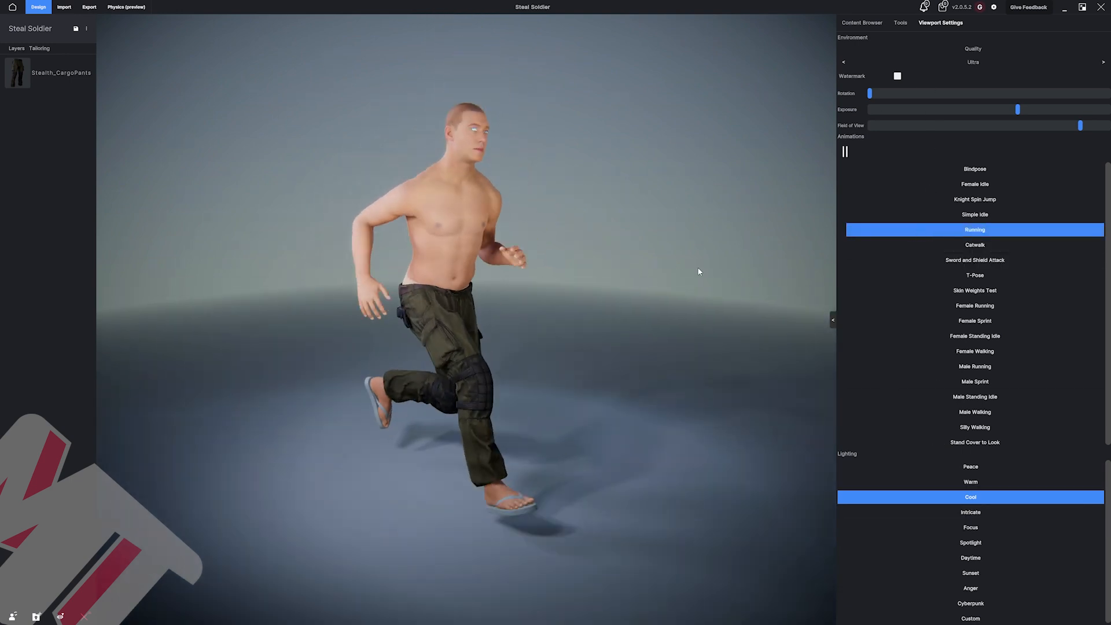
{"action": "left_click_drag", "start_coordinate": [699, 272], "coordinate": [534, 301]}
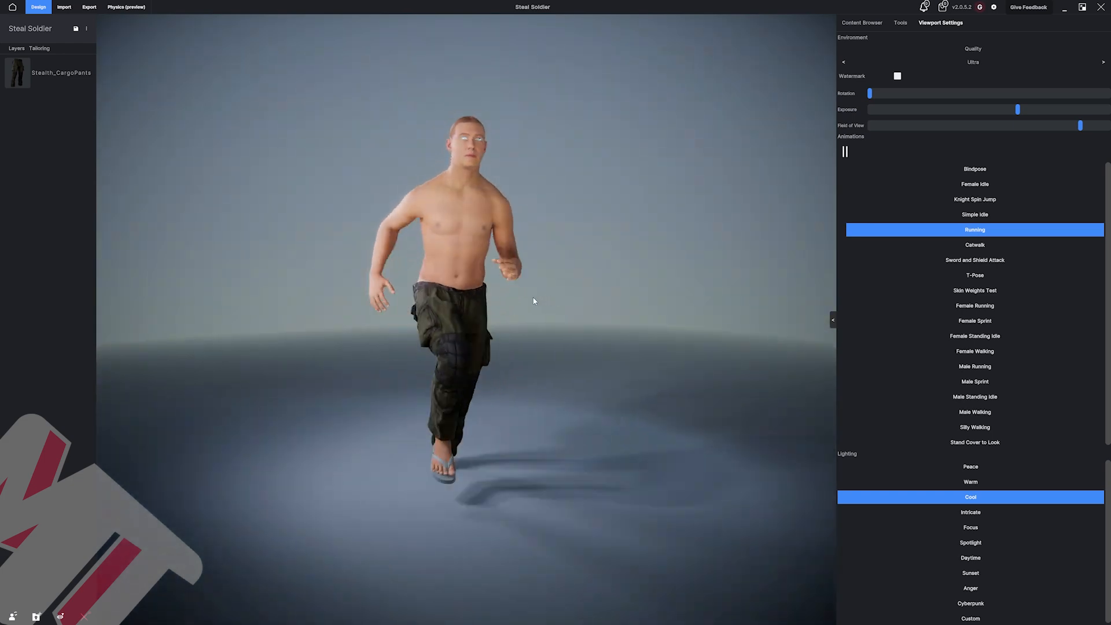
{"action": "scroll", "coordinate": [456, 325], "scroll_direction": "up", "scroll_amount": 5}
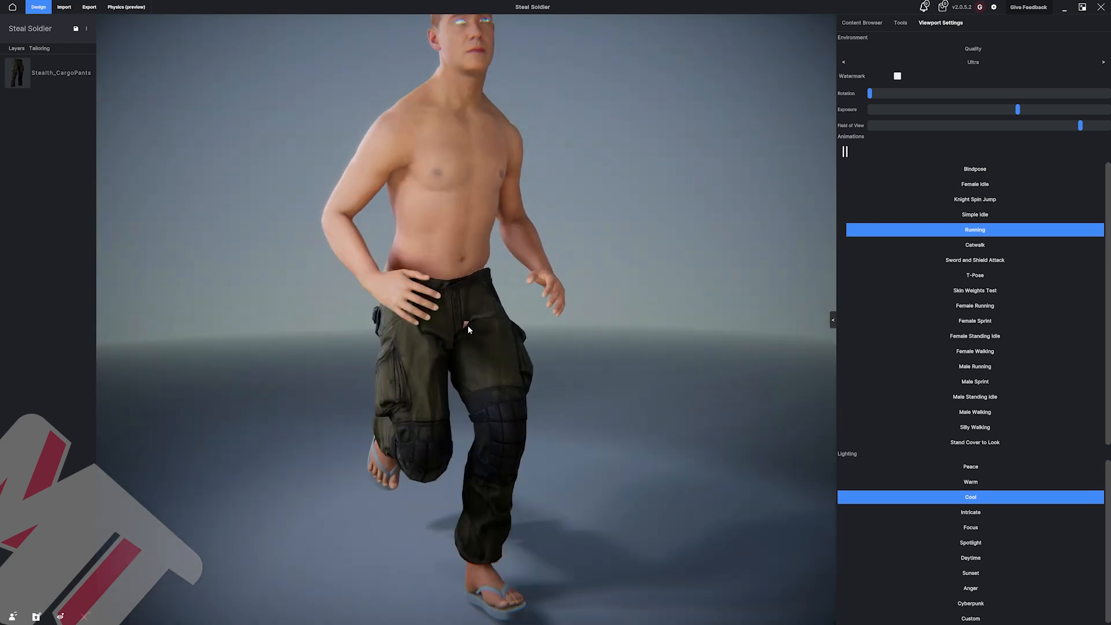
{"action": "scroll", "coordinate": [938, 191], "scroll_direction": "down", "scroll_amount": 1}
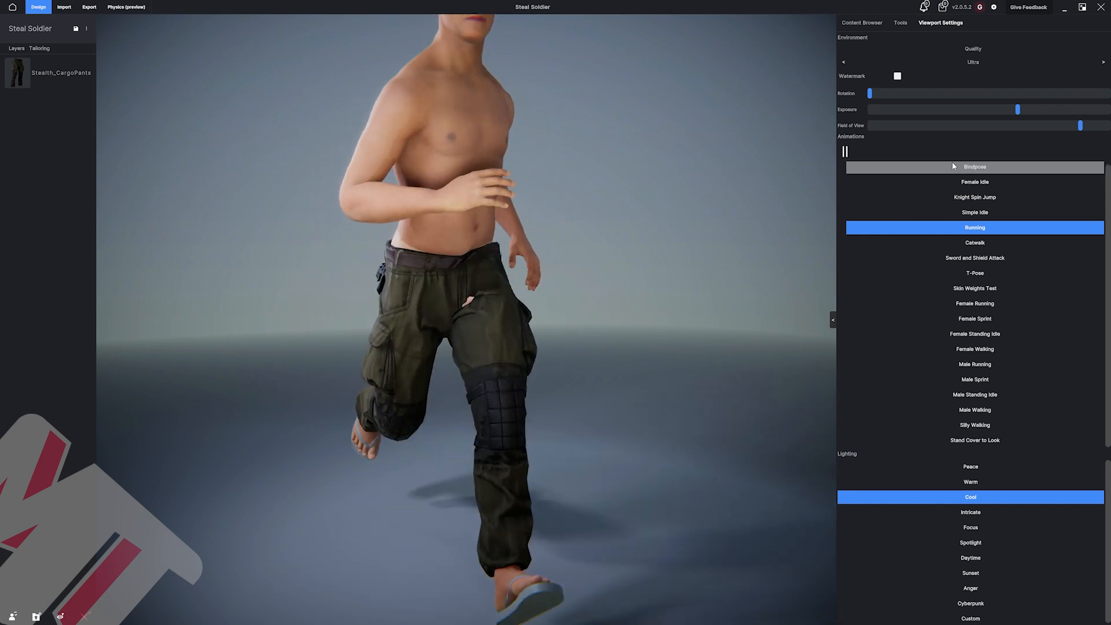
{"action": "left_click", "coordinate": [953, 166]}
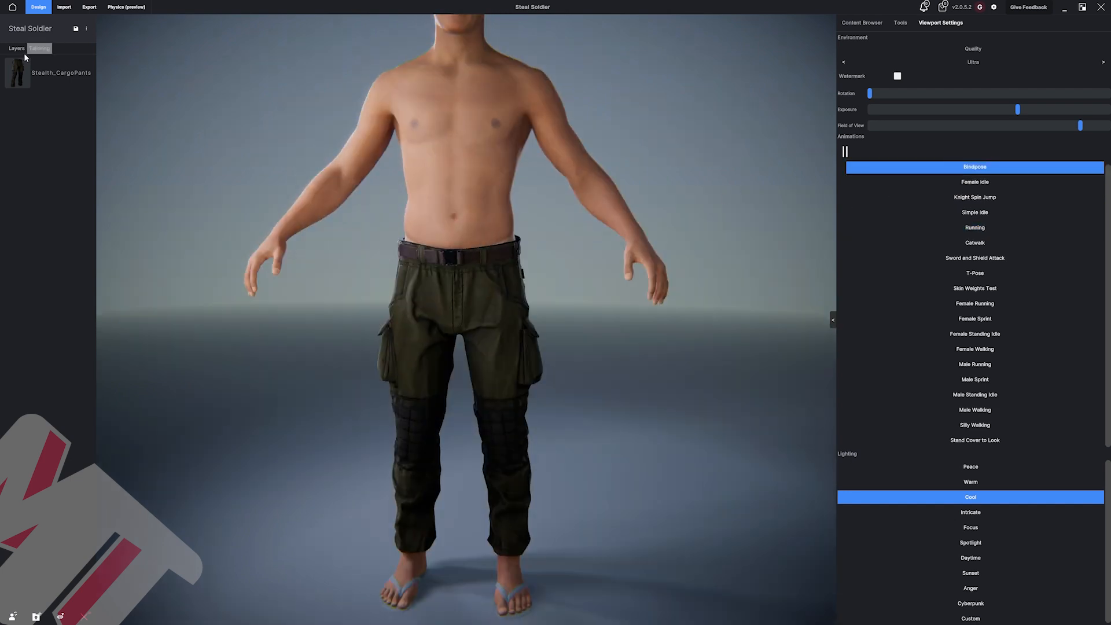
Import the Leather Jacket model from the leather-jacket folder as a Cloth / Accessory.
{"action": "left_click", "coordinate": [64, 8]}
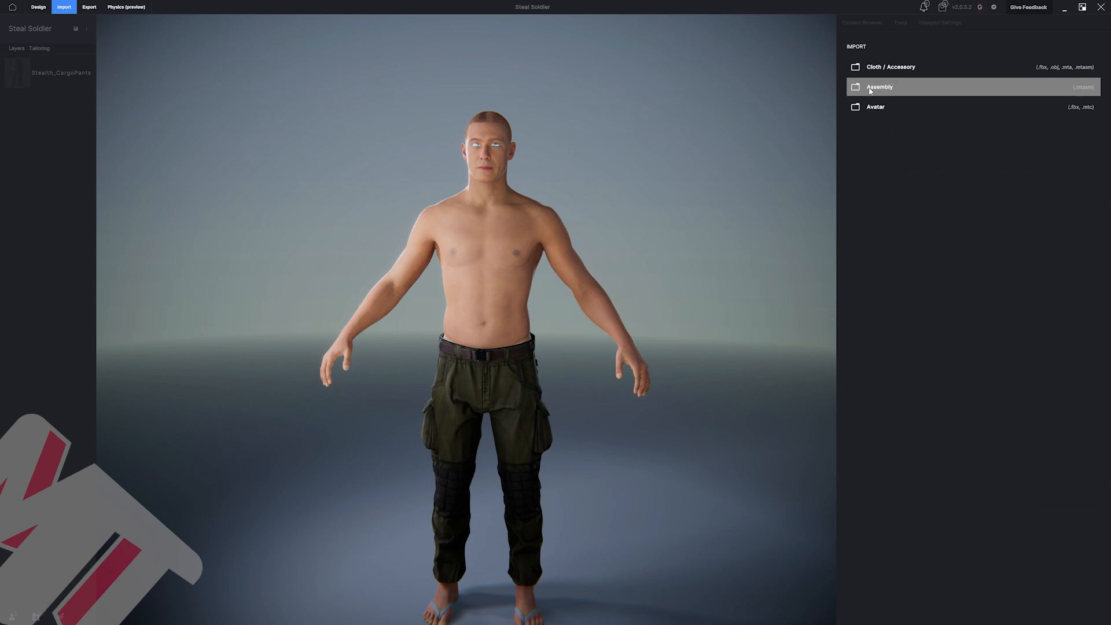
{"action": "left_click", "coordinate": [891, 66]}
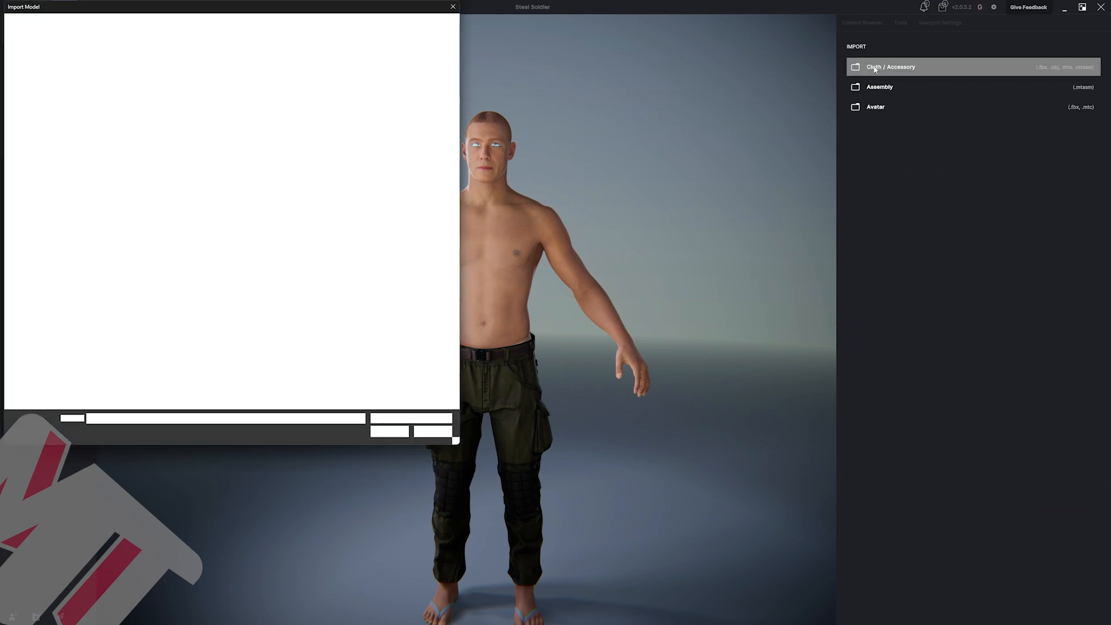
{"action": "left_click", "coordinate": [218, 26]}
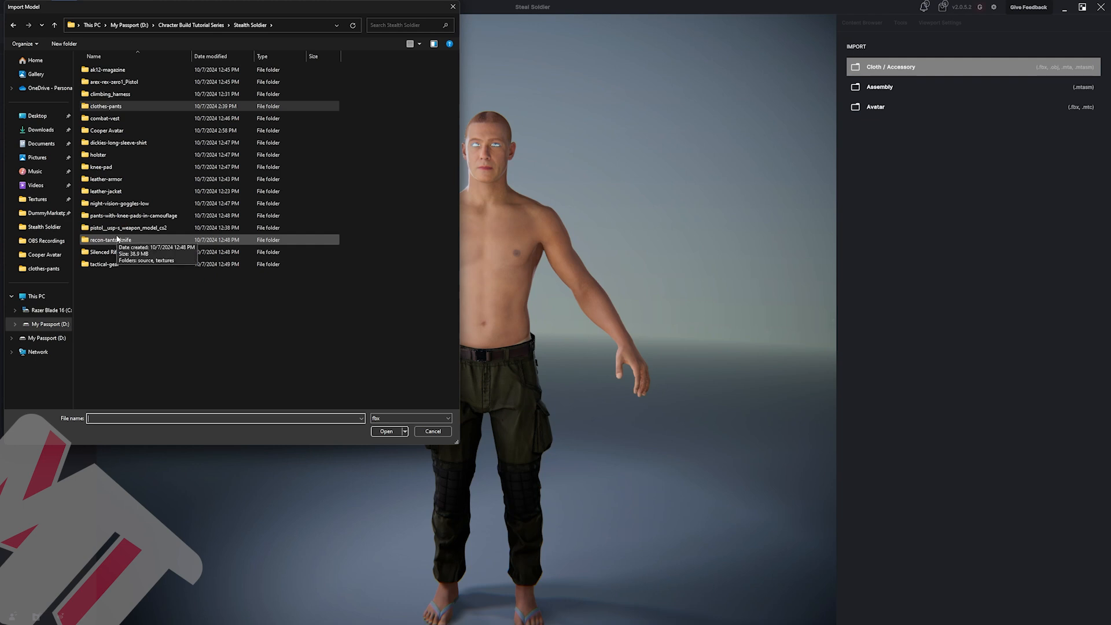
{"action": "double_click", "coordinate": [115, 192]}
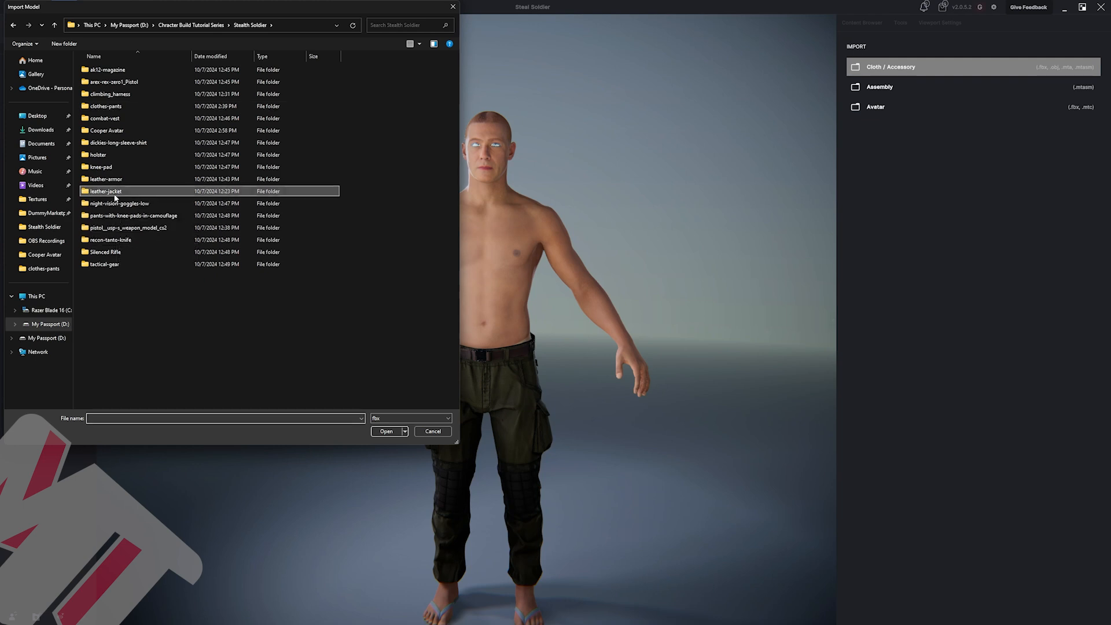
{"action": "left_click", "coordinate": [107, 95]}
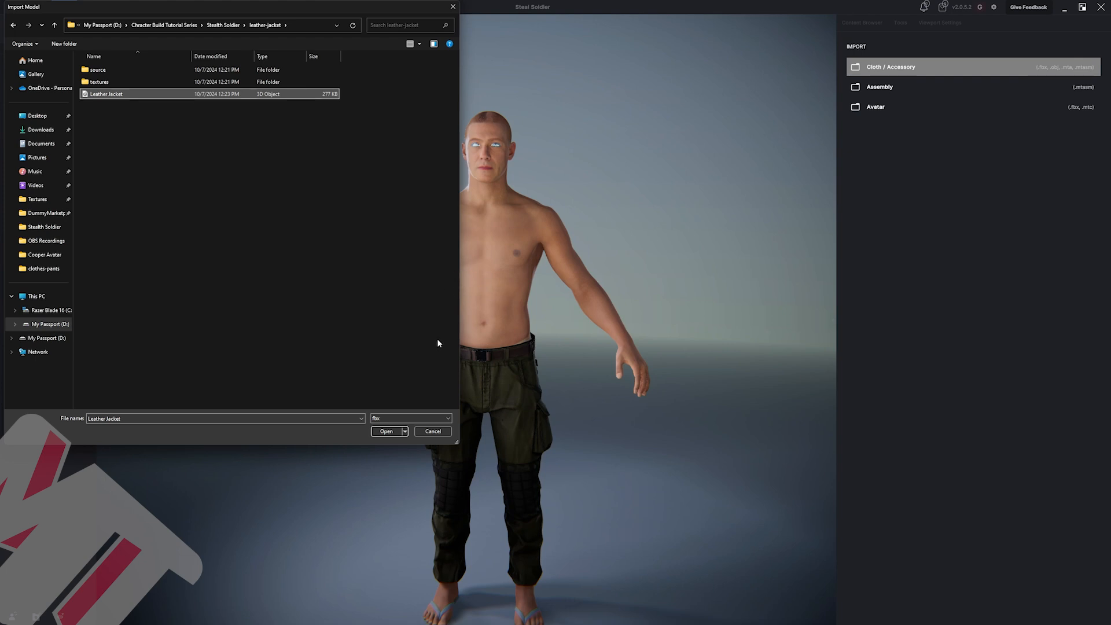
{"action": "left_click", "coordinate": [386, 431]}
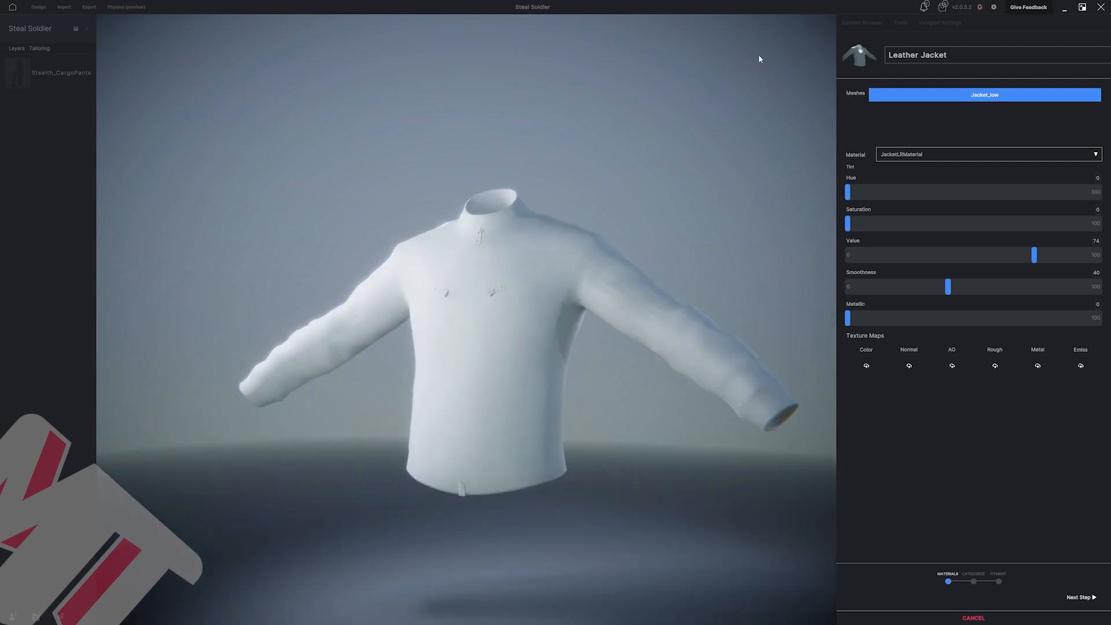
Load JacketLRMaterial_albedo as the jacket's Color map and JacketLRMaterial_normal as its Normal map from the textures folder.
{"action": "left_click", "coordinate": [866, 366]}
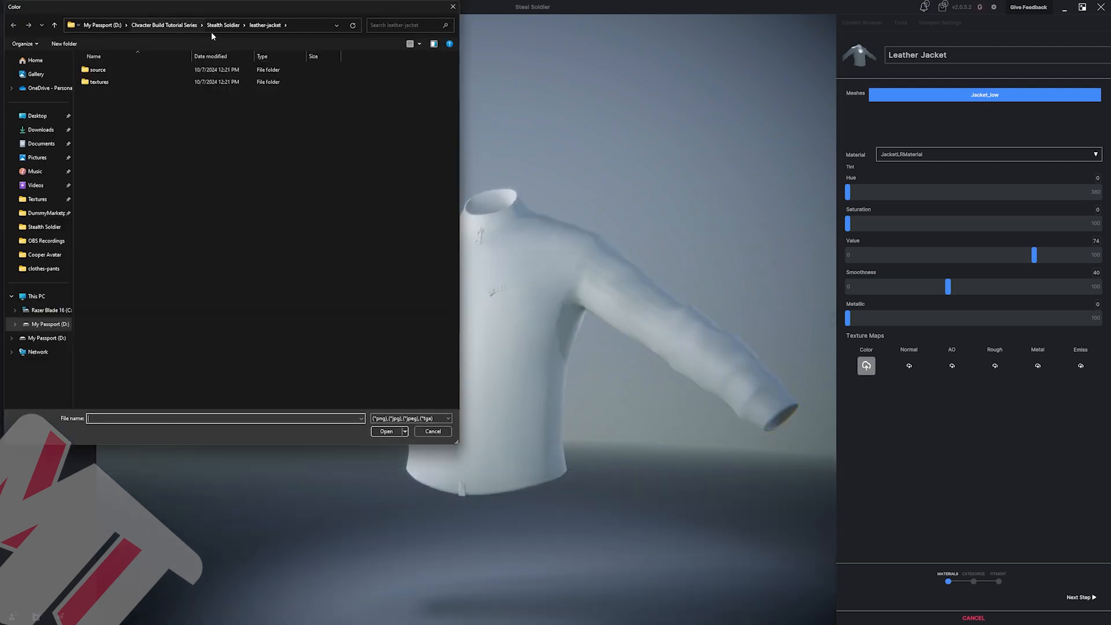
{"action": "double_click", "coordinate": [120, 84]}
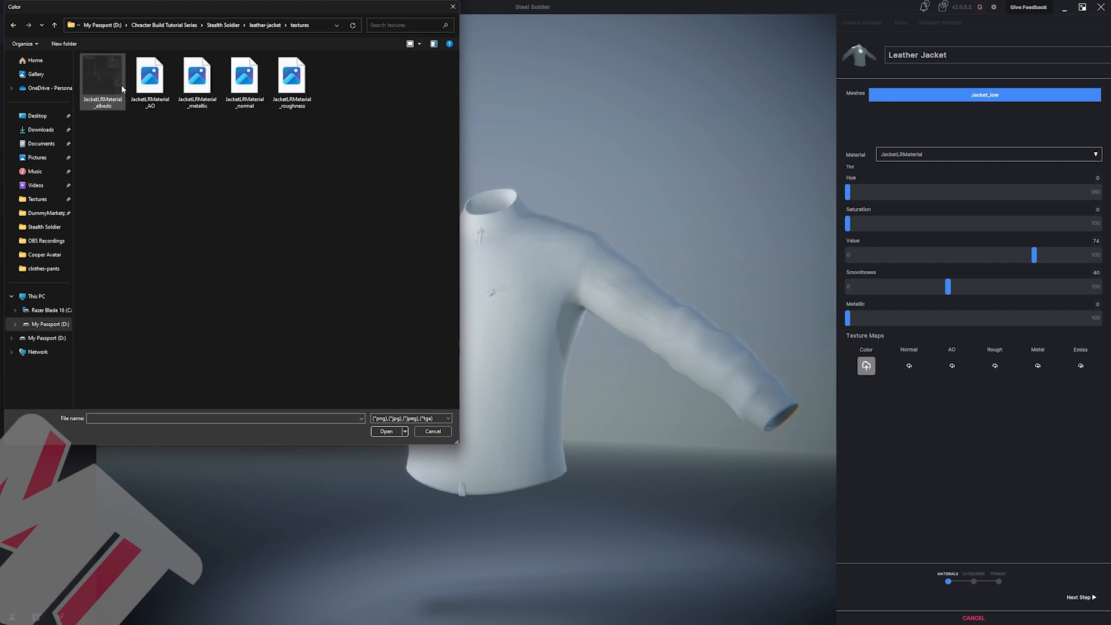
{"action": "double_click", "coordinate": [104, 64]}
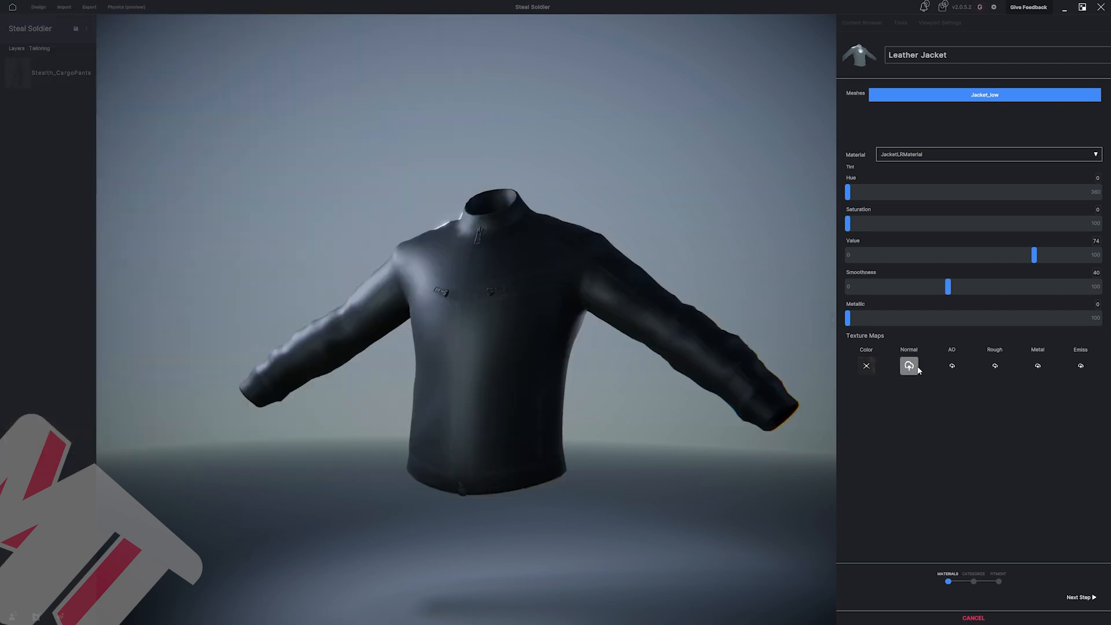
{"action": "left_click", "coordinate": [910, 366]}
{"action": "left_click", "coordinate": [242, 77]}
{"action": "double_click", "coordinate": [242, 77]}
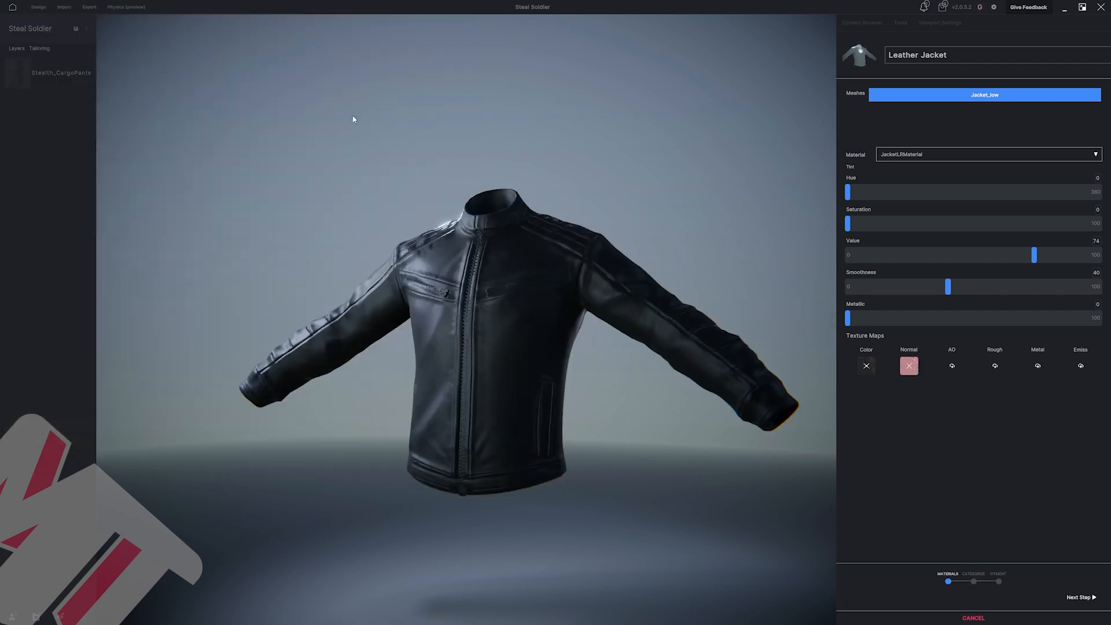
Load JacketLRMaterial_AO, JacketLRMaterial_roughness and JacketLRMaterial_metallic as the jacket's AO, Rough and Metal maps.
{"action": "left_click", "coordinate": [953, 365]}
{"action": "left_click", "coordinate": [149, 77]}
{"action": "double_click", "coordinate": [149, 77]}
{"action": "left_click", "coordinate": [996, 366]}
{"action": "left_click", "coordinate": [301, 85]}
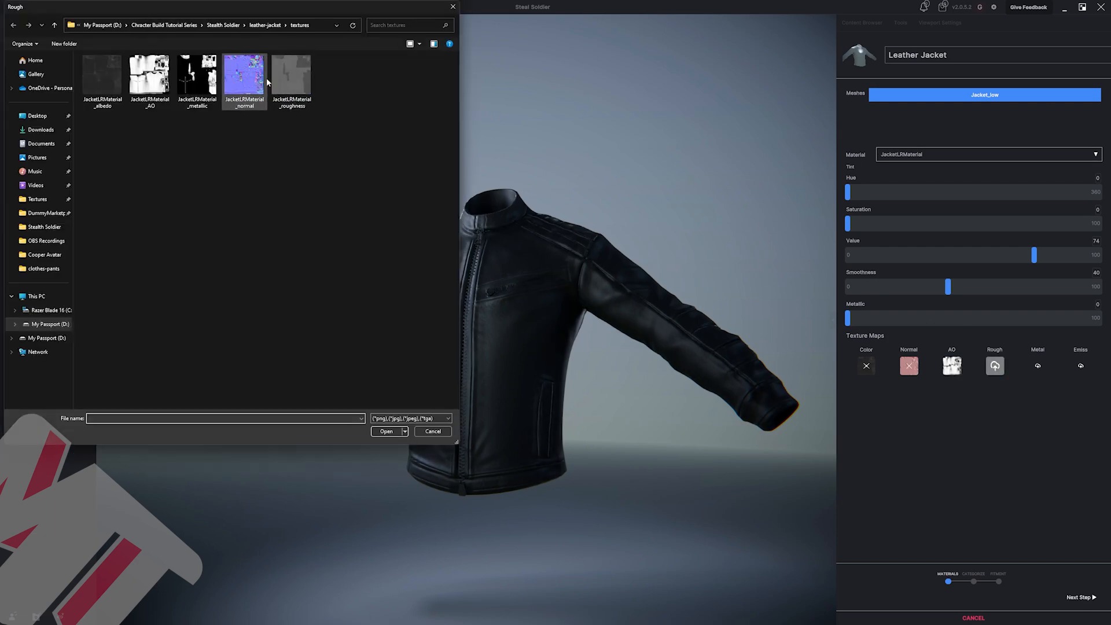
{"action": "double_click", "coordinate": [301, 86]}
{"action": "left_click", "coordinate": [1038, 366]}
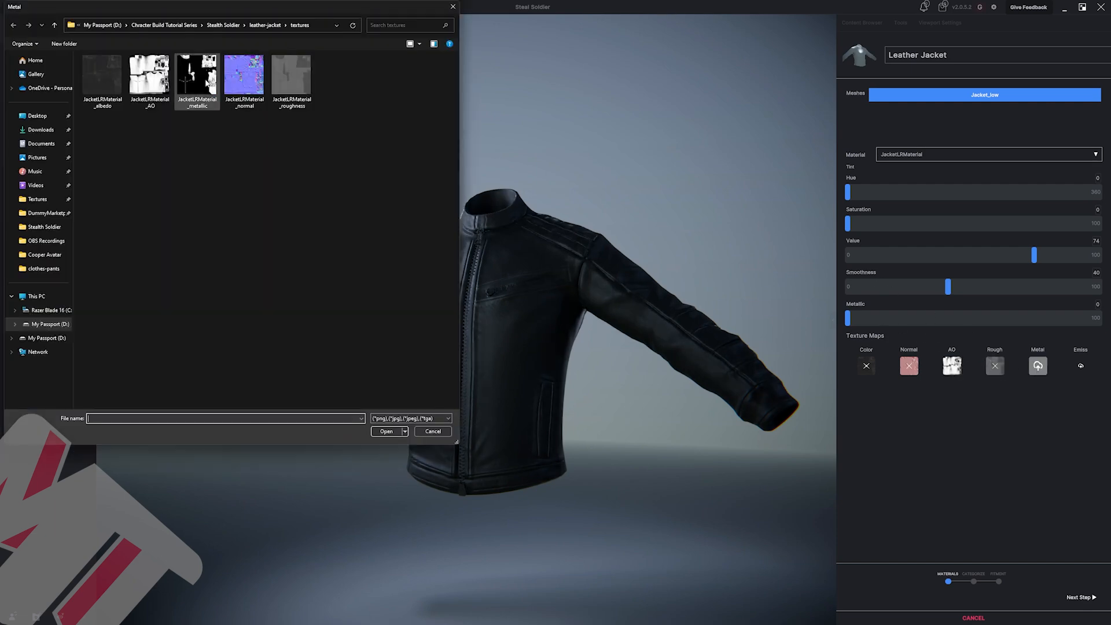
{"action": "double_click", "coordinate": [232, 93]}
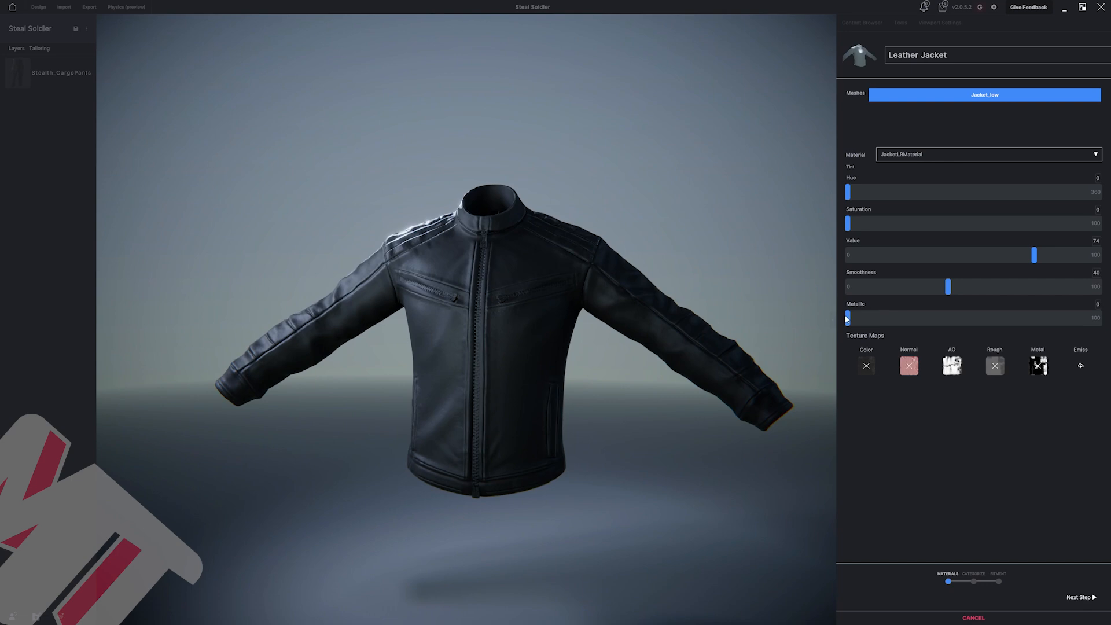
Set the jacket material's Metallic to 81 and Smoothness to 47, and proceed to fitment with the Jackets category.
{"action": "left_click_drag", "start_coordinate": [847, 318], "coordinate": [1013, 318]}
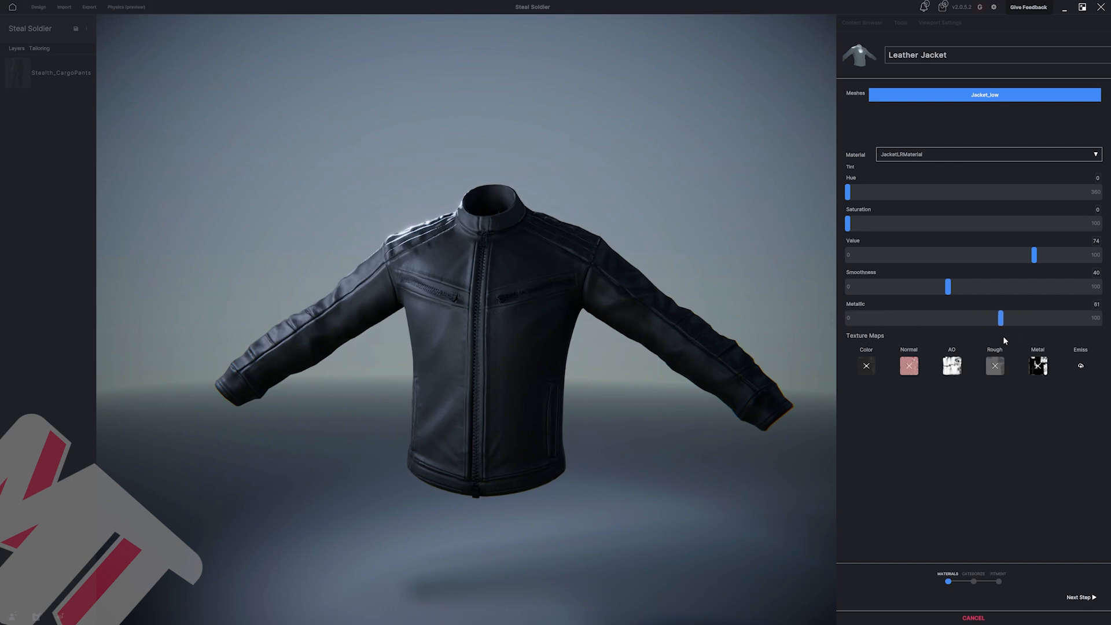
{"action": "left_click_drag", "start_coordinate": [950, 293], "coordinate": [965, 294]}
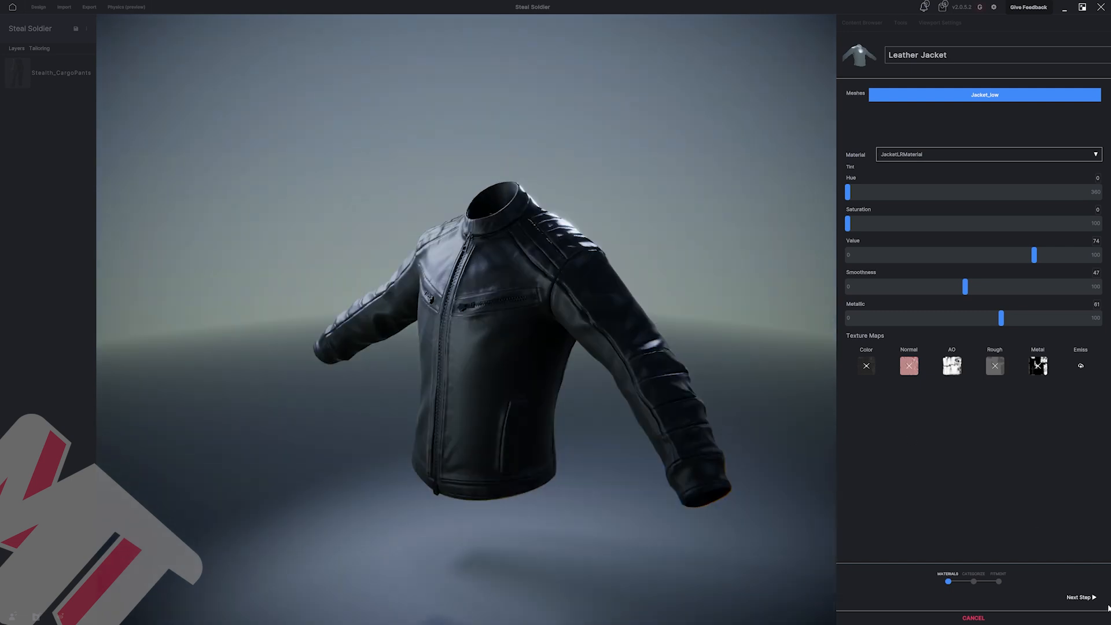
{"action": "left_click", "coordinate": [1088, 598]}
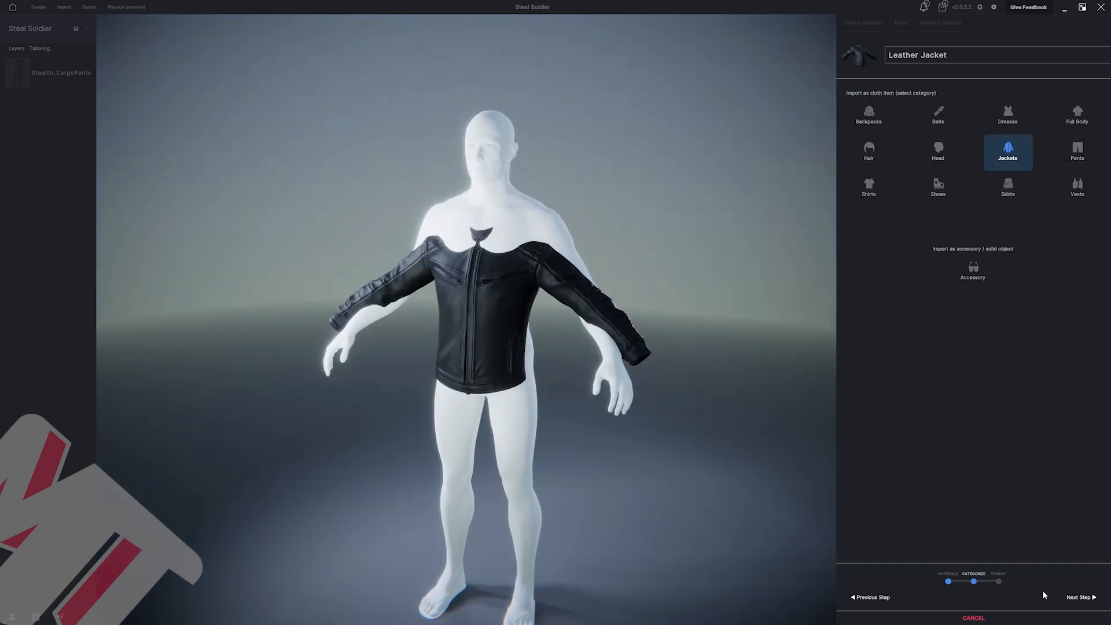
{"action": "left_click", "coordinate": [1080, 598]}
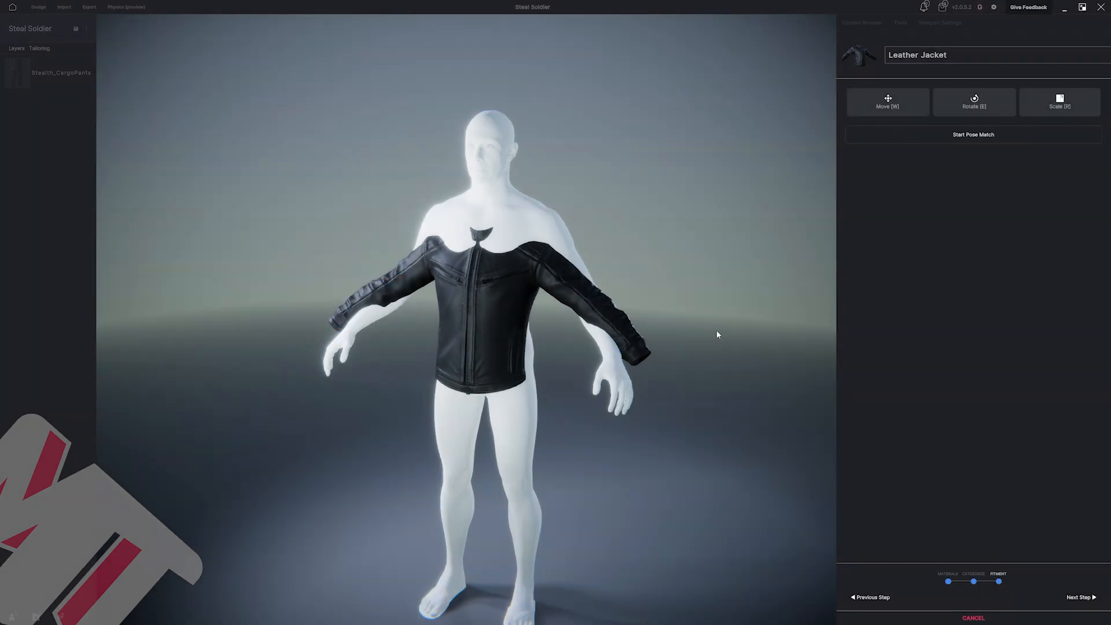
Move the jacket up and backward onto the avatar's torso so its collar meets the neck and it is centred.
{"action": "left_click", "coordinate": [876, 96]}
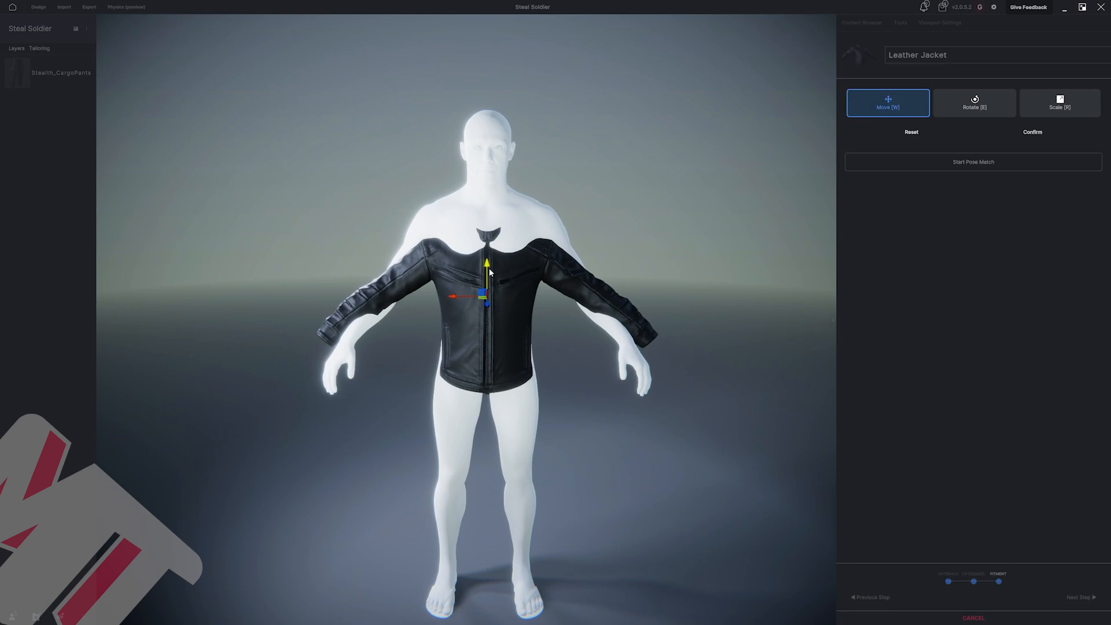
{"action": "left_click_drag", "start_coordinate": [489, 269], "coordinate": [494, 225]}
{"action": "middle_click_drag", "start_coordinate": [494, 225], "coordinate": [367, 238]}
{"action": "left_click_drag", "start_coordinate": [429, 268], "coordinate": [445, 268]}
{"action": "middle_click_drag", "start_coordinate": [446, 269], "coordinate": [509, 282]}
{"action": "scroll", "coordinate": [512, 289], "scroll_direction": "up", "scroll_amount": 5}
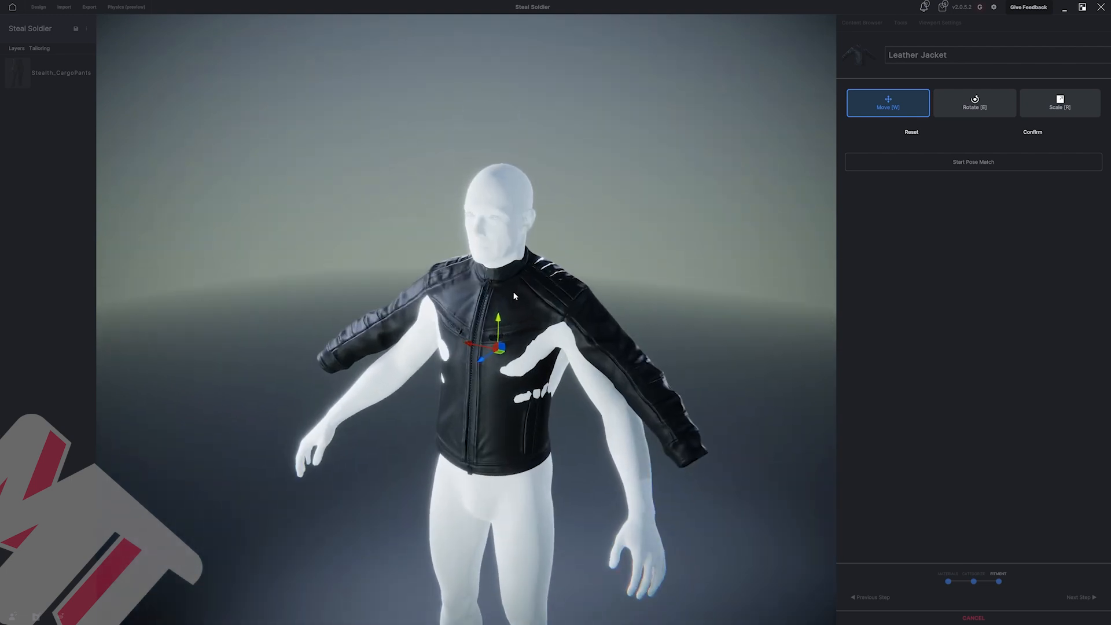
{"action": "mouse_move", "coordinate": [510, 319]}
{"action": "left_mouse_down"}
{"action": "mouse_move", "coordinate": [508, 335]}
{"action": "mouse_move", "coordinate": [505, 324]}
{"action": "left_mouse_up"}
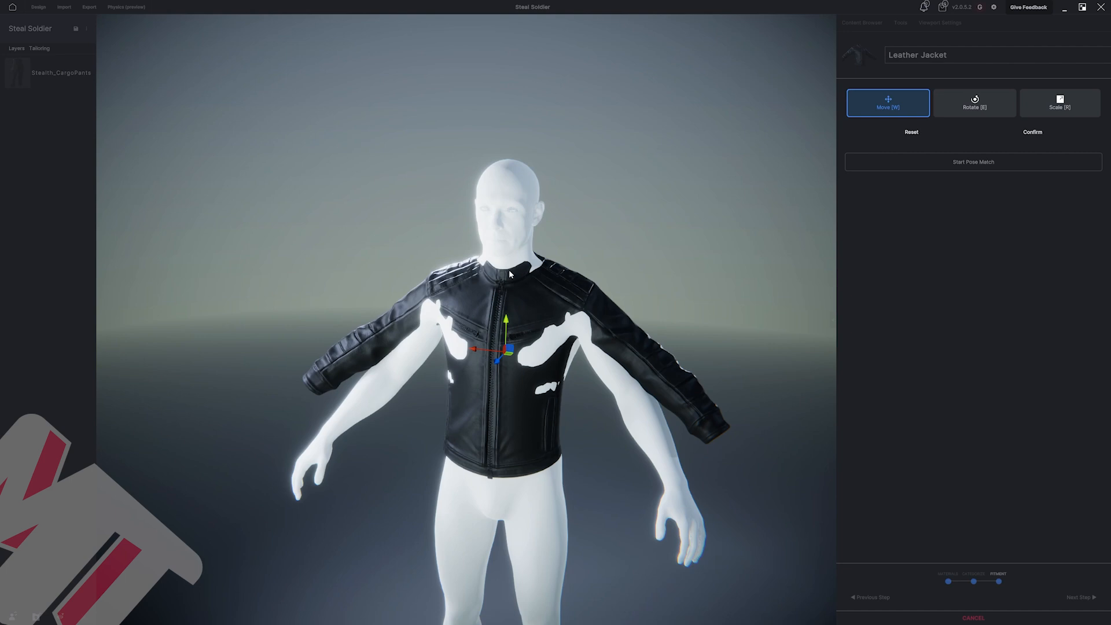
{"action": "middle_click_drag", "start_coordinate": [509, 274], "coordinate": [510, 268]}
{"action": "mouse_move", "coordinate": [484, 351]}
{"action": "left_mouse_down"}
{"action": "mouse_move", "coordinate": [505, 329]}
{"action": "mouse_move", "coordinate": [490, 359]}
{"action": "mouse_move", "coordinate": [506, 346]}
{"action": "left_mouse_up"}
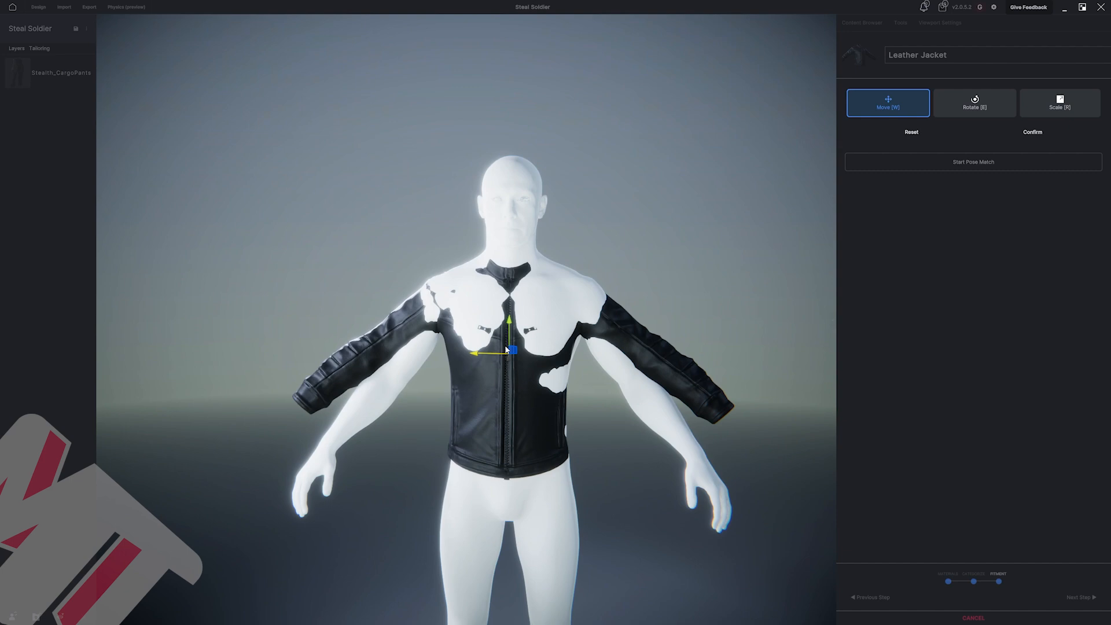
Scale the jacket up slightly around the torso, check its position from both sides and confirm the transform.
{"action": "left_click", "coordinate": [1029, 107]}
{"action": "middle_click_drag", "start_coordinate": [535, 338], "coordinate": [492, 361]}
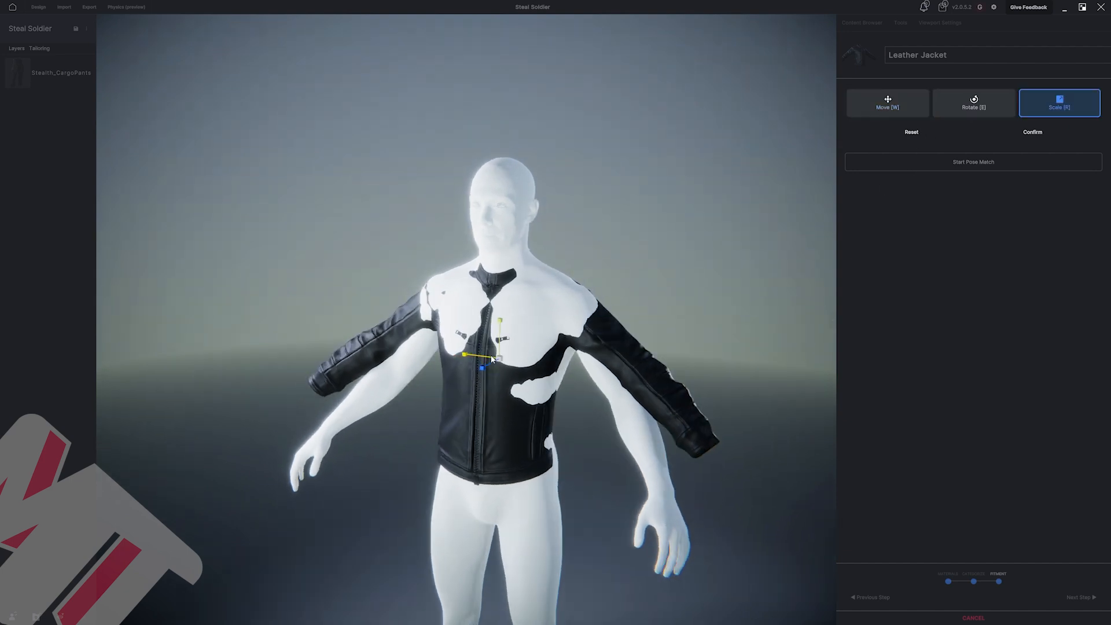
{"action": "left_click_drag", "start_coordinate": [501, 360], "coordinate": [568, 359]}
{"action": "left_click", "coordinate": [887, 113]}
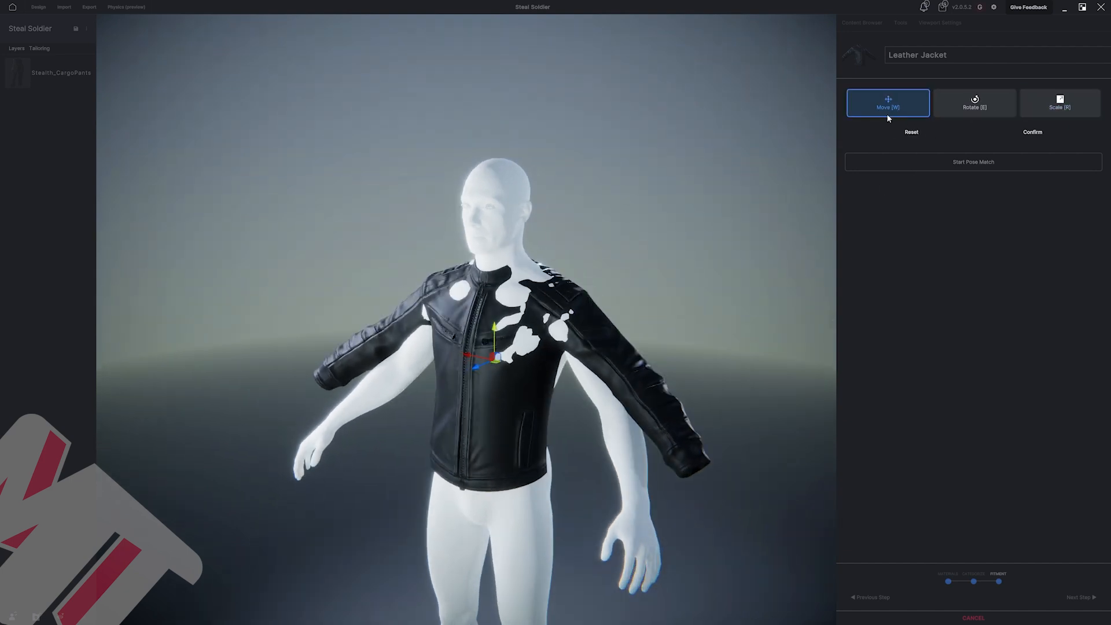
{"action": "middle_click_drag", "start_coordinate": [579, 290], "coordinate": [781, 154]}
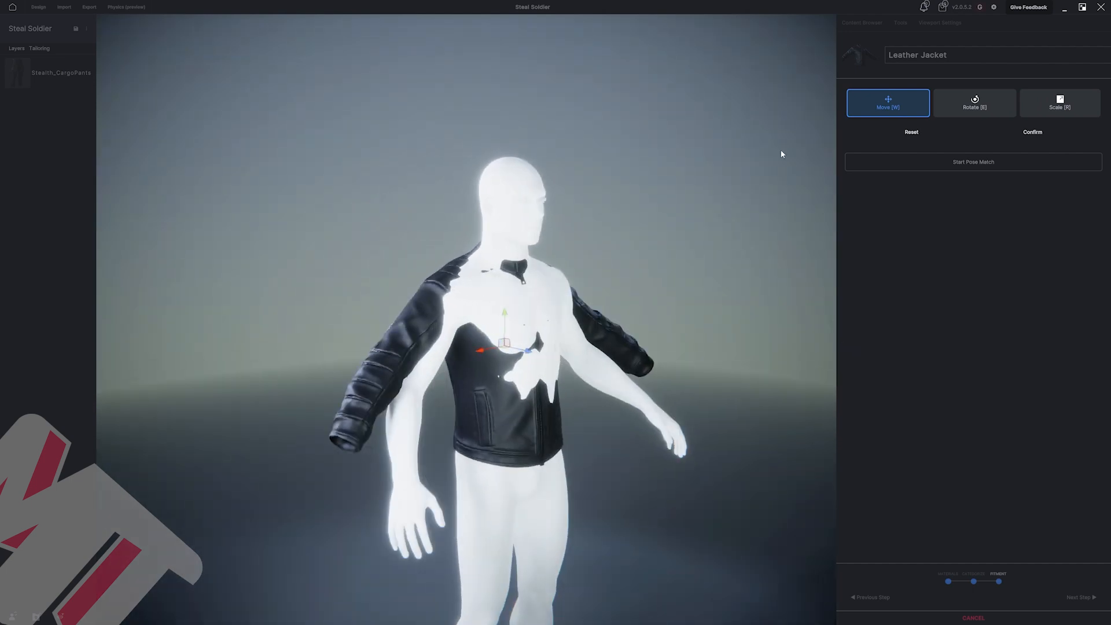
{"action": "left_click", "coordinate": [1033, 134]}
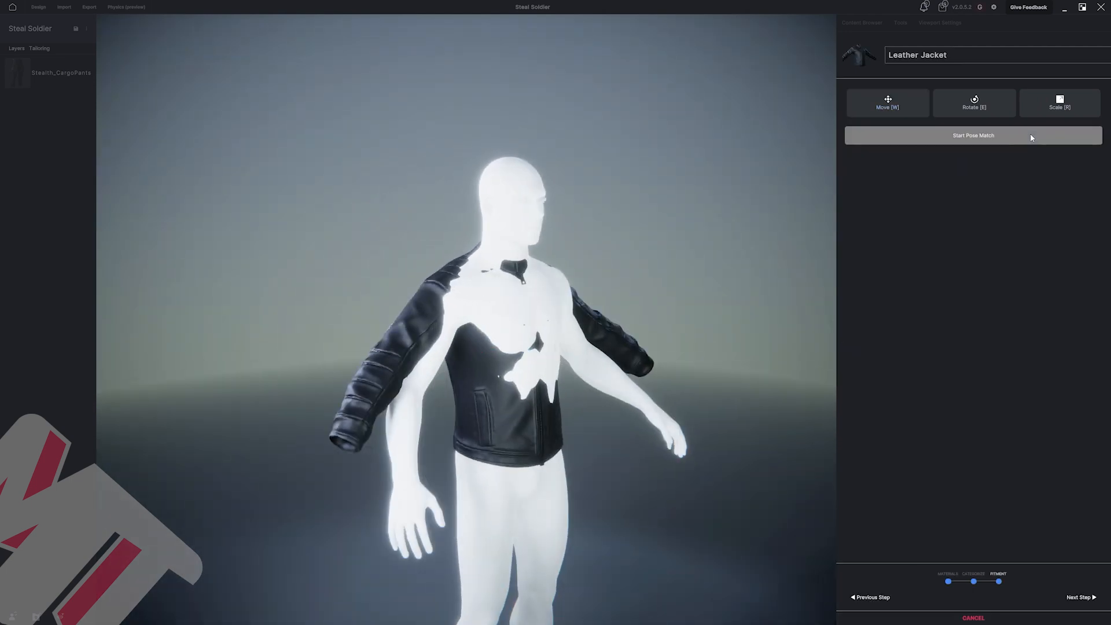
Start Pose Match with Mirror X enabled and shift the shoulder and elbow joints into the jacket's shoulders and sleeves.
{"action": "left_click", "coordinate": [919, 137]}
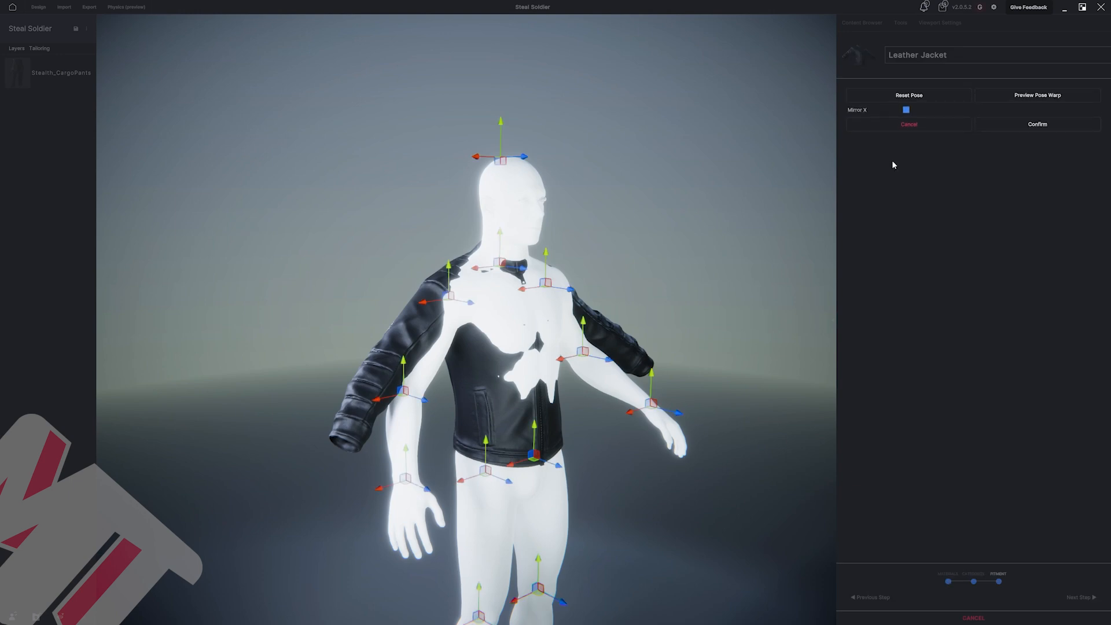
{"action": "middle_click_drag", "start_coordinate": [805, 209], "coordinate": [664, 279]}
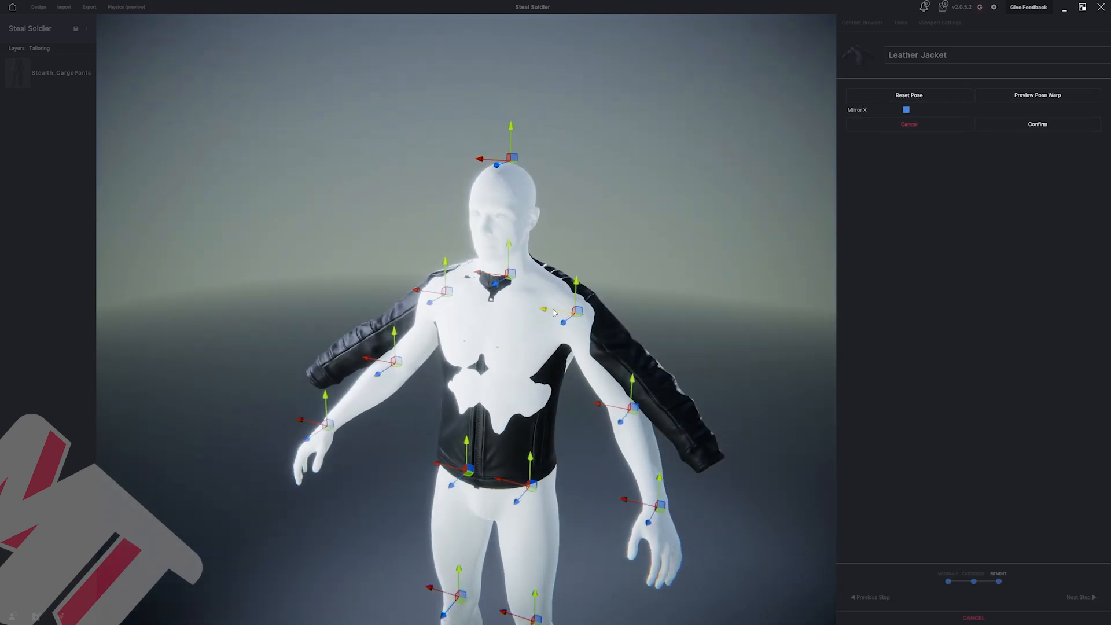
{"action": "left_click_drag", "start_coordinate": [554, 313], "coordinate": [554, 326]}
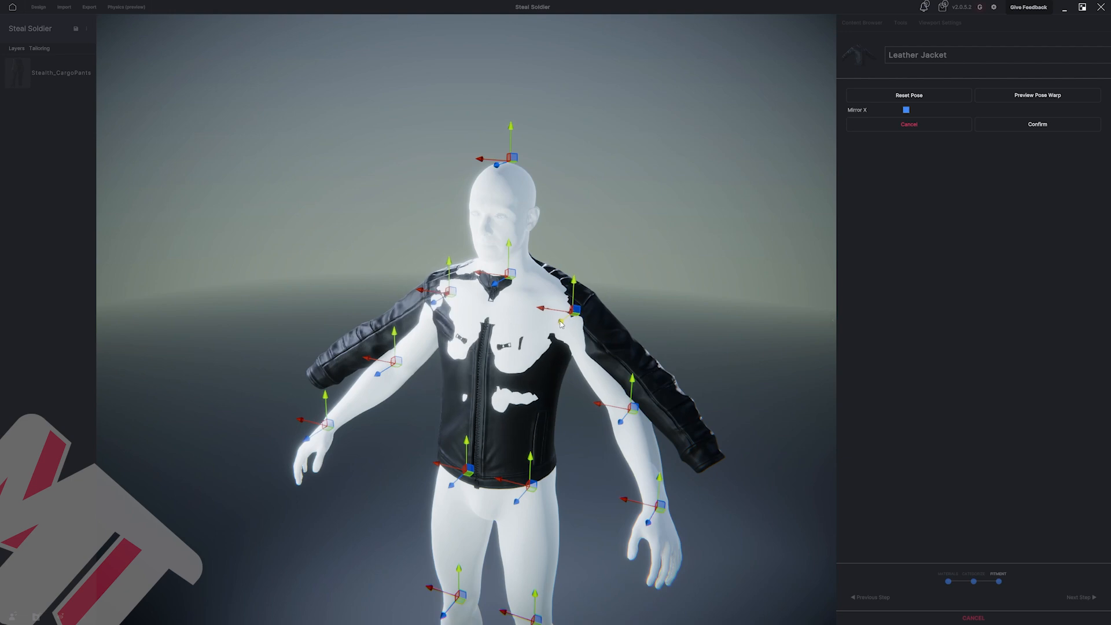
{"action": "middle_click_drag", "start_coordinate": [560, 324], "coordinate": [625, 396]}
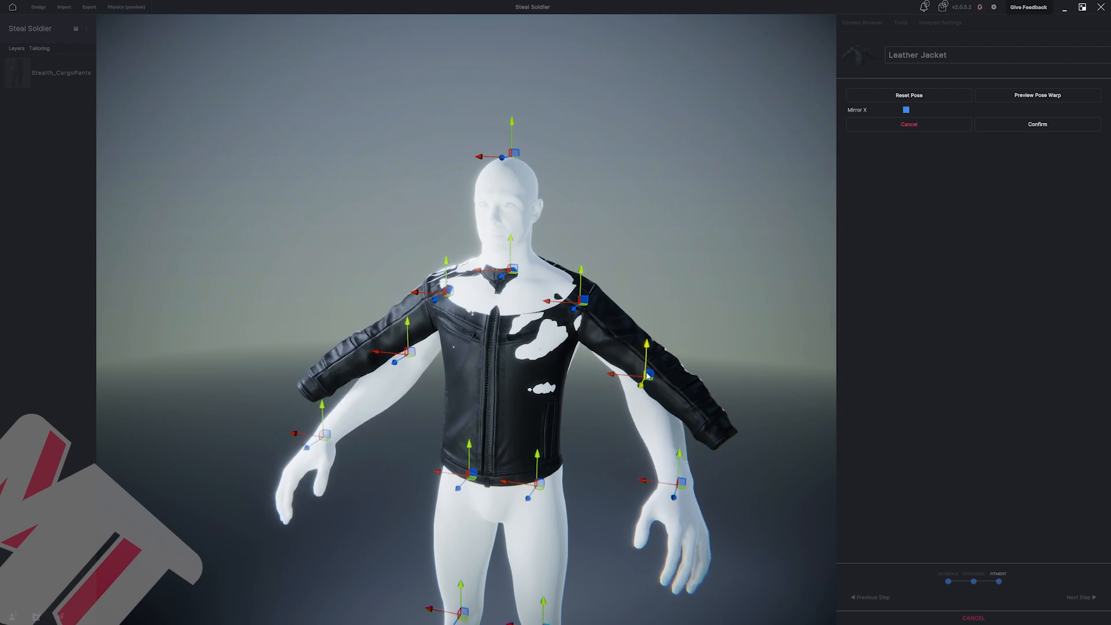
{"action": "middle_click_drag", "start_coordinate": [642, 395], "coordinate": [598, 436]}
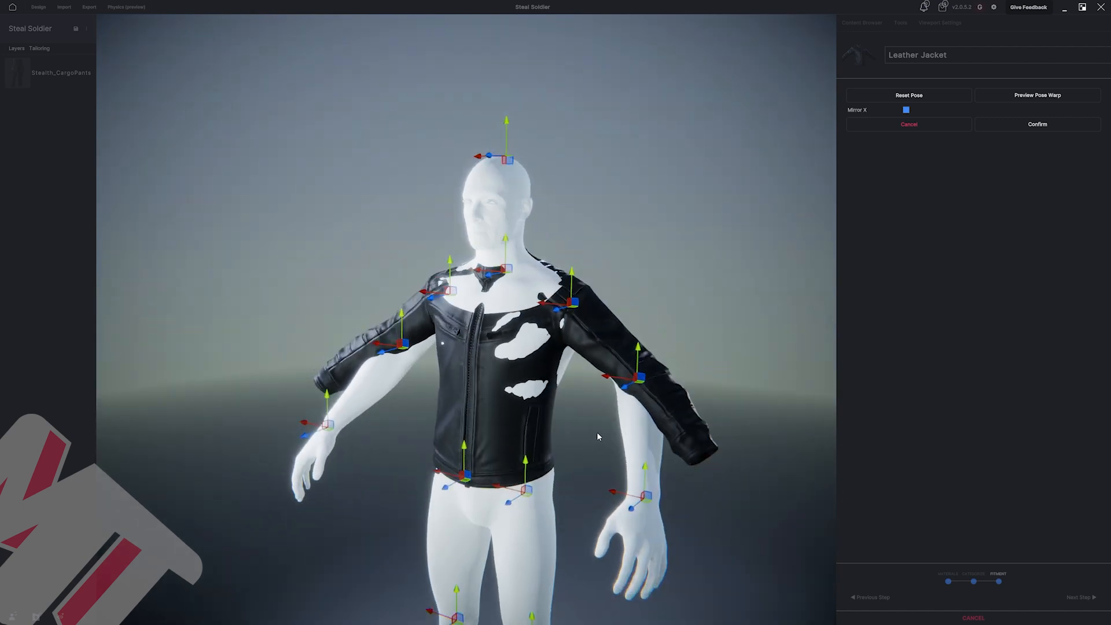
Raise the mirrored wrist joints to the sleeve cuffs and refine the elbow joints so the arms follow the sleeves.
{"action": "left_click_drag", "start_coordinate": [647, 503], "coordinate": [722, 474]}
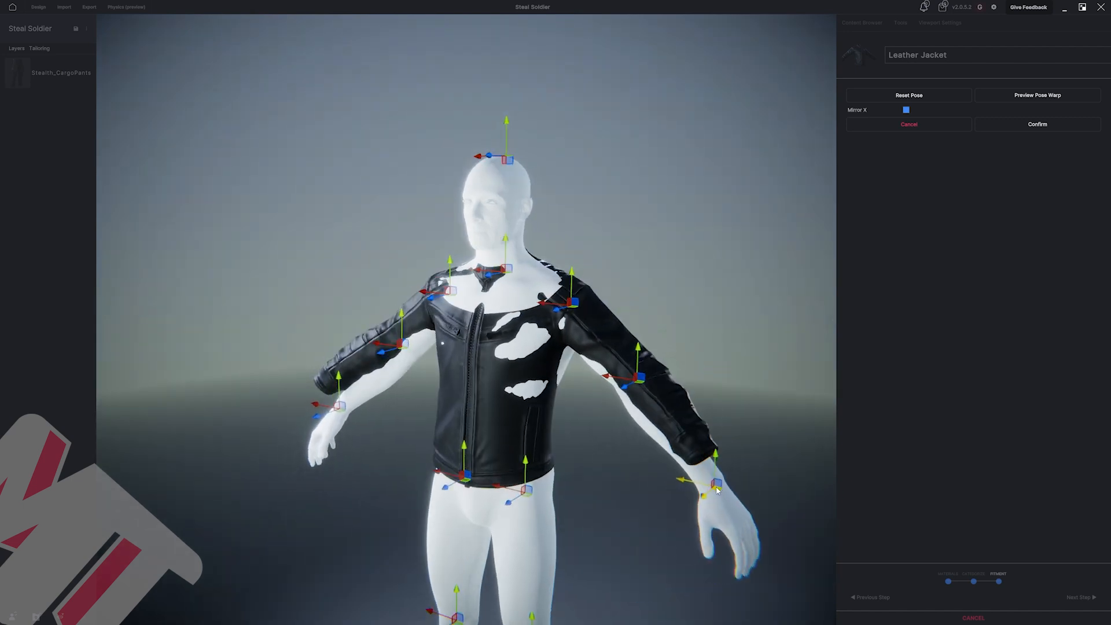
{"action": "middle_click_drag", "start_coordinate": [721, 473], "coordinate": [673, 472]}
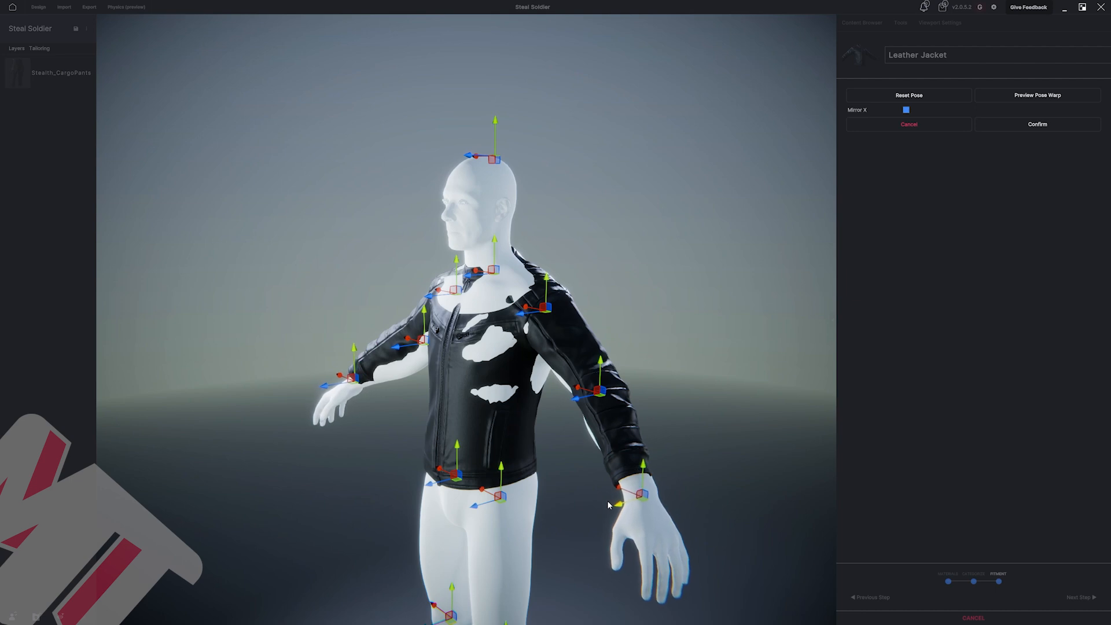
{"action": "middle_click_drag", "start_coordinate": [607, 500], "coordinate": [718, 480]}
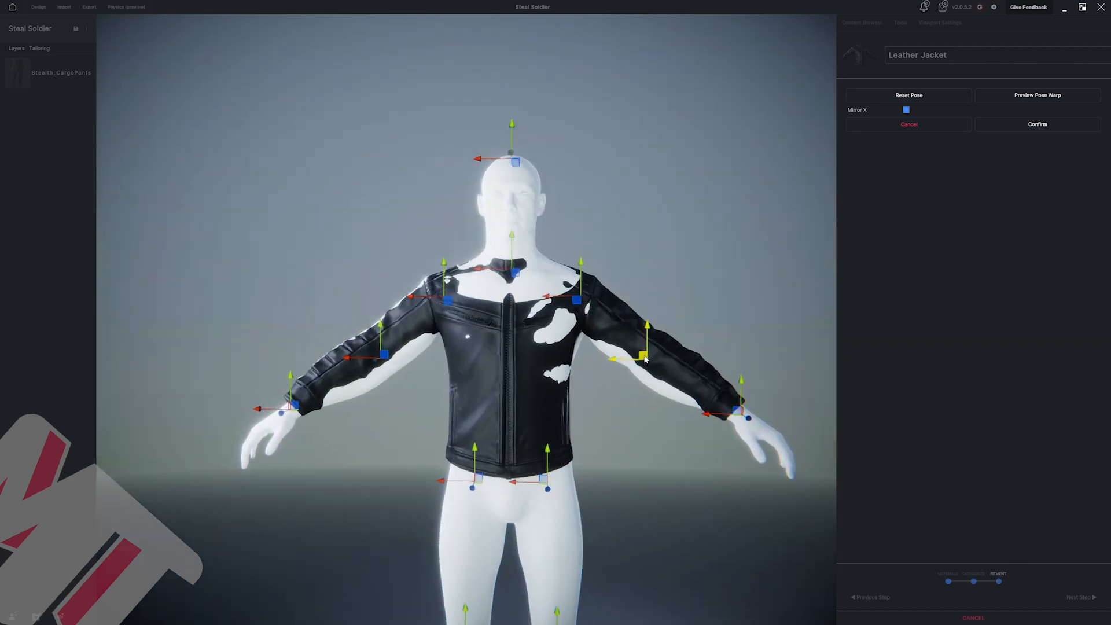
{"action": "left_click_drag", "start_coordinate": [646, 356], "coordinate": [651, 358]}
{"action": "middle_click_drag", "start_coordinate": [651, 357], "coordinate": [630, 408]}
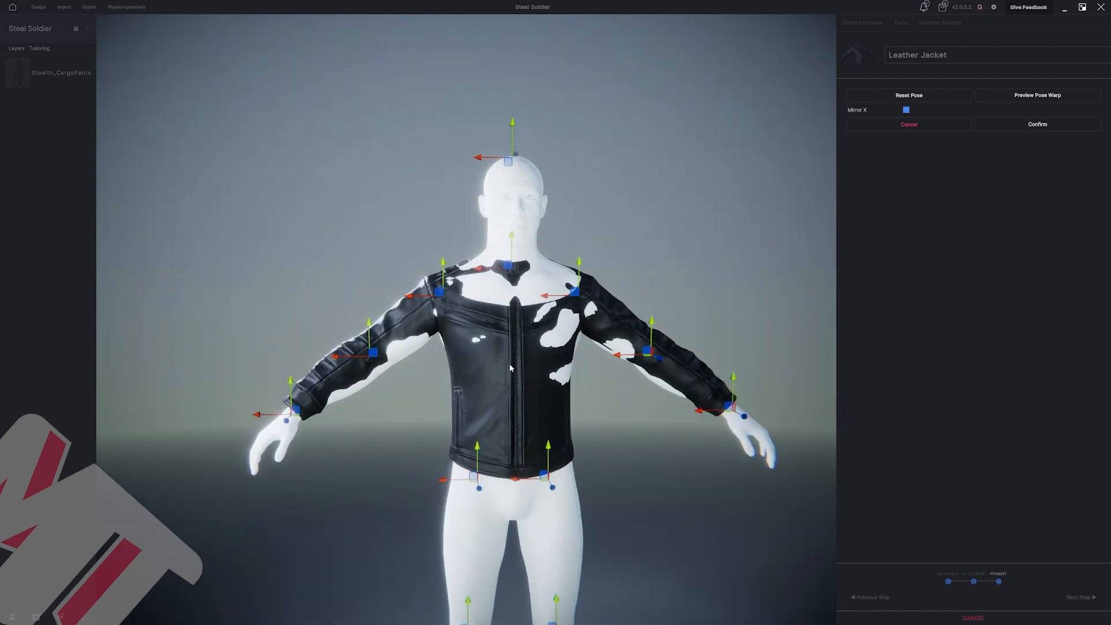
{"action": "mouse_move", "coordinate": [559, 361]}
{"action": "middle_mouse_down"}
{"action": "mouse_move", "coordinate": [608, 348]}
{"action": "mouse_move", "coordinate": [578, 349]}
{"action": "middle_mouse_up"}
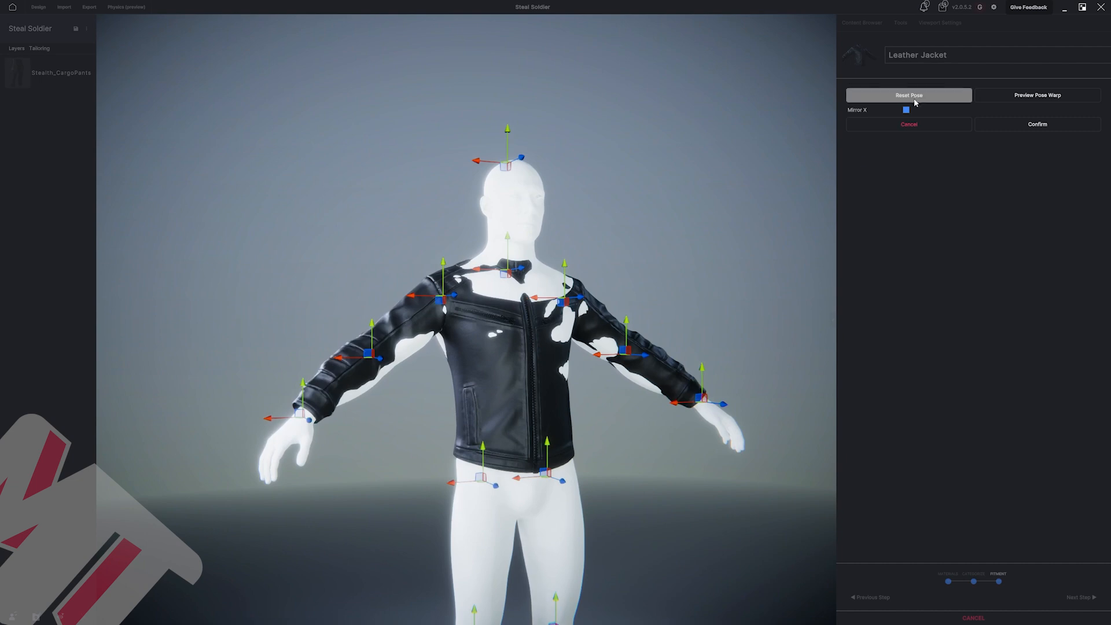
Disable Mirror X and raise the avatar's right elbow joint and adjust its wrist to centre that arm in the sleeve.
{"action": "left_click_drag", "start_coordinate": [371, 335], "coordinate": [371, 327]}
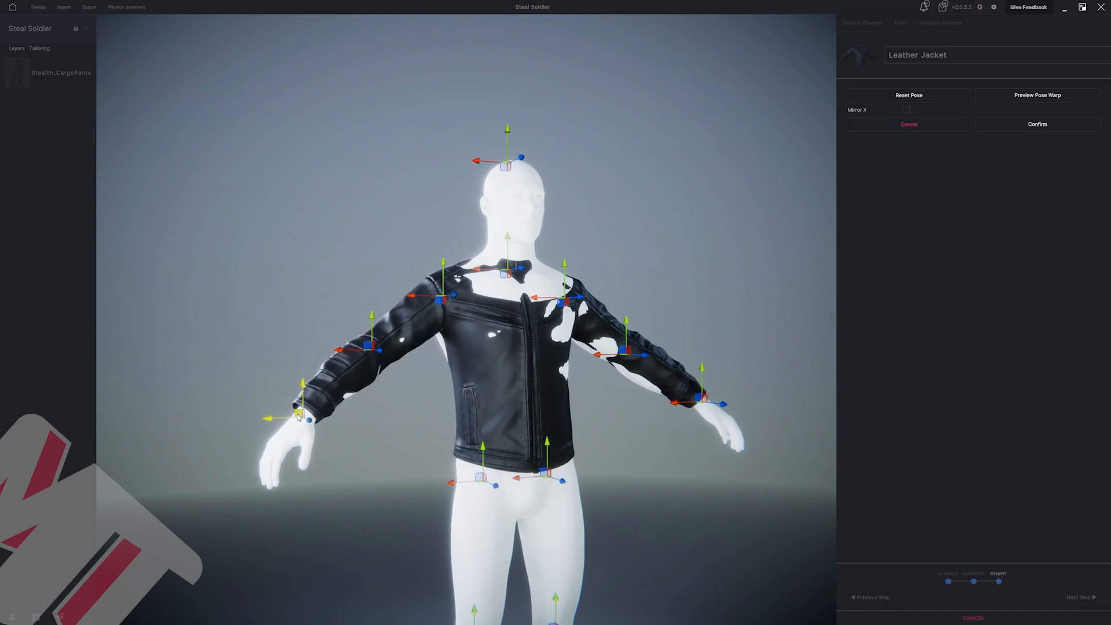
{"action": "left_click_drag", "start_coordinate": [298, 414], "coordinate": [300, 415]}
{"action": "scroll", "coordinate": [359, 382], "scroll_direction": "down", "scroll_amount": 3}
{"action": "middle_click_drag", "start_coordinate": [458, 342], "coordinate": [689, 332]}
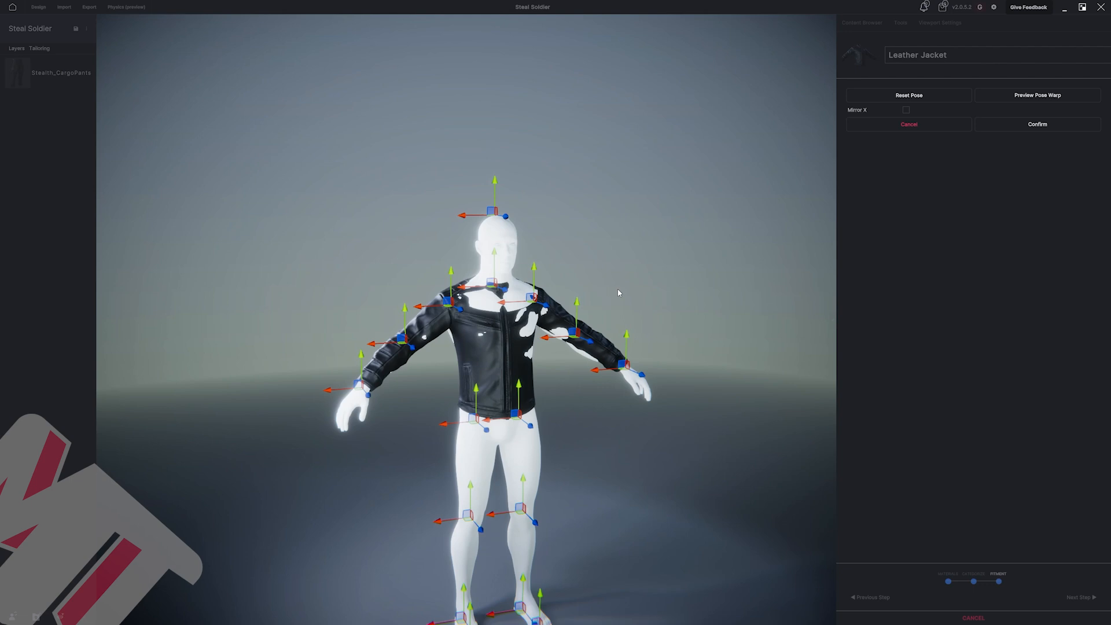
{"action": "scroll", "coordinate": [605, 271], "scroll_direction": "up", "scroll_amount": 2}
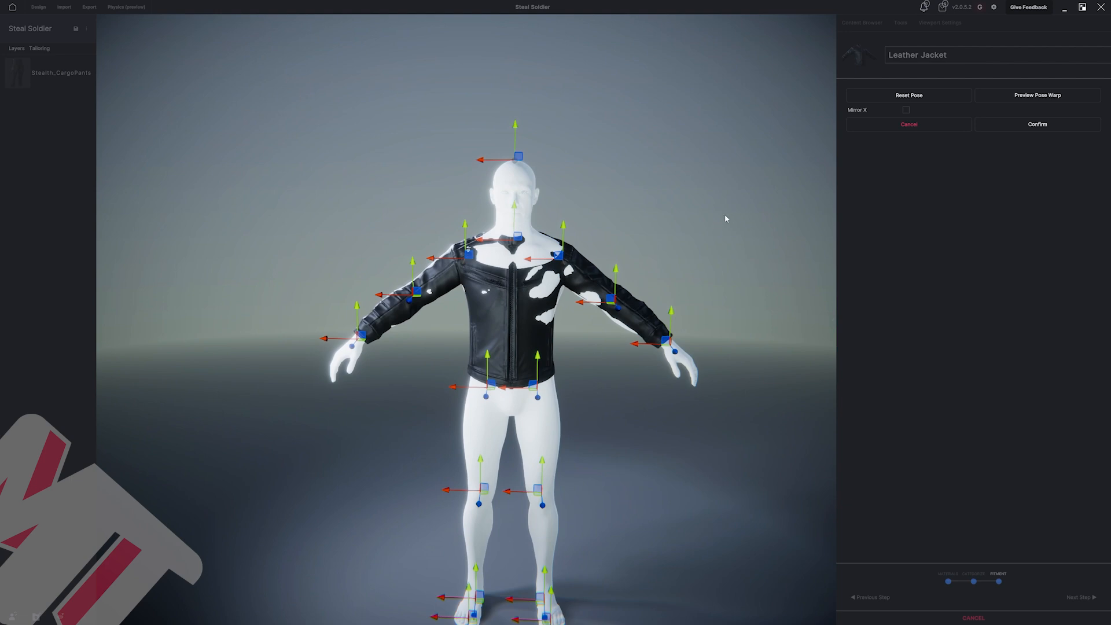
{"action": "scroll", "coordinate": [712, 208], "scroll_direction": "down", "scroll_amount": 1}
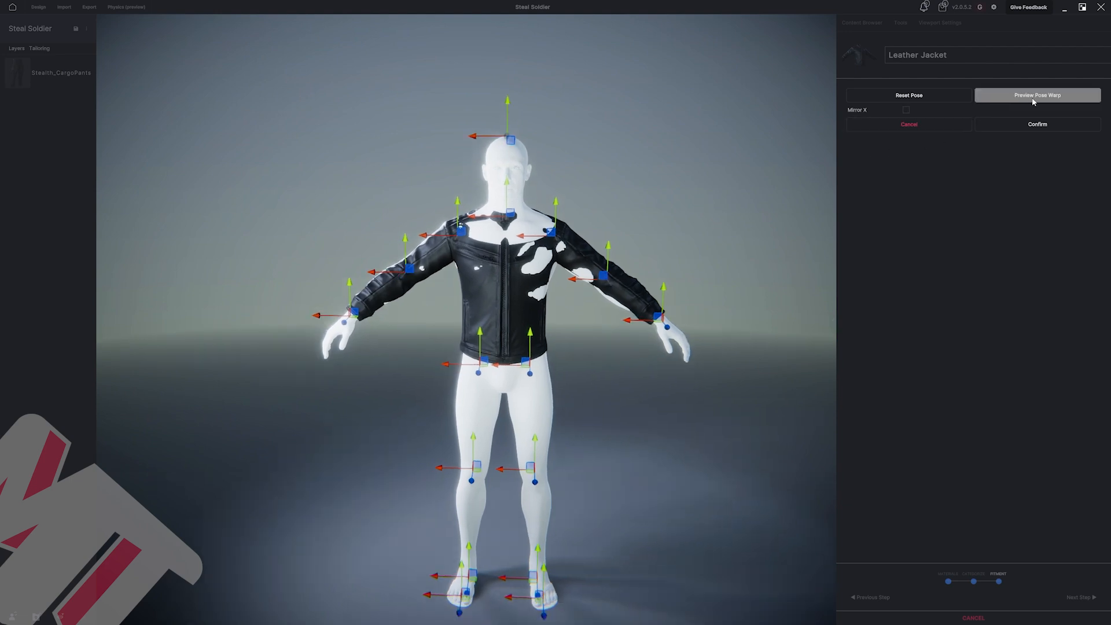
Preview the pose warp, confirm the pose match and finish the import to put the Leather Jacket on the avatar.
{"action": "left_click", "coordinate": [1034, 97]}
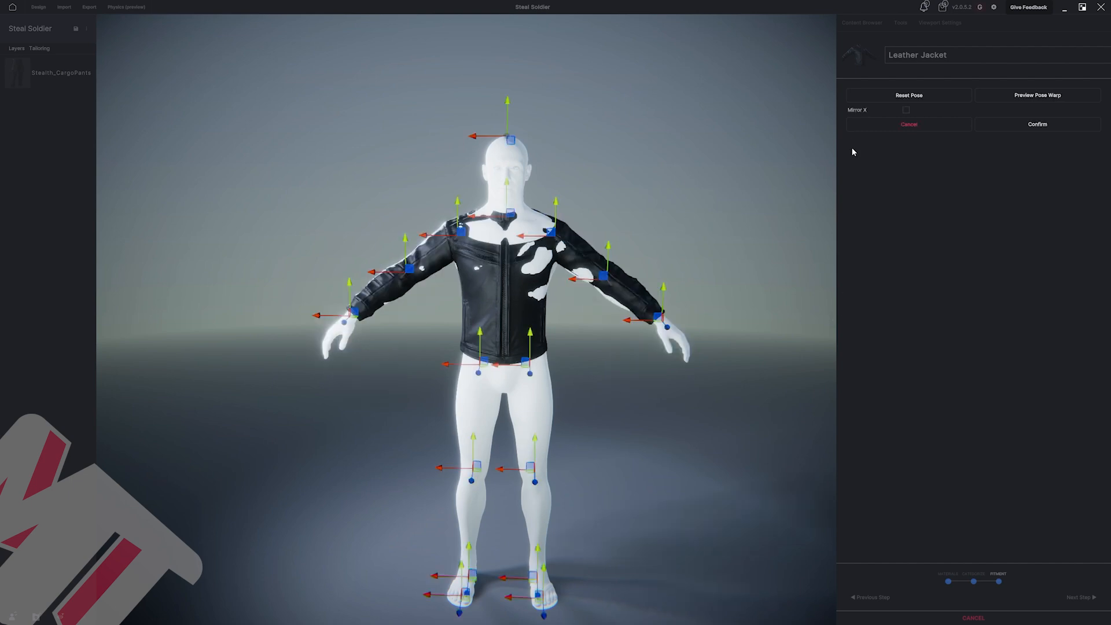
{"action": "left_click", "coordinate": [995, 122]}
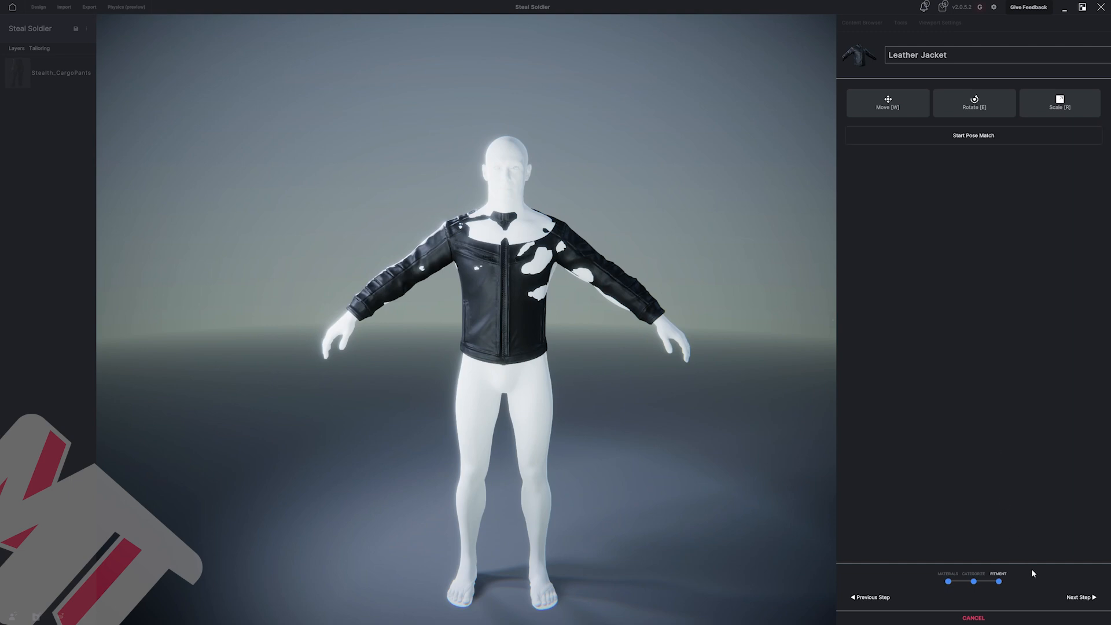
{"action": "left_click", "coordinate": [1079, 597]}
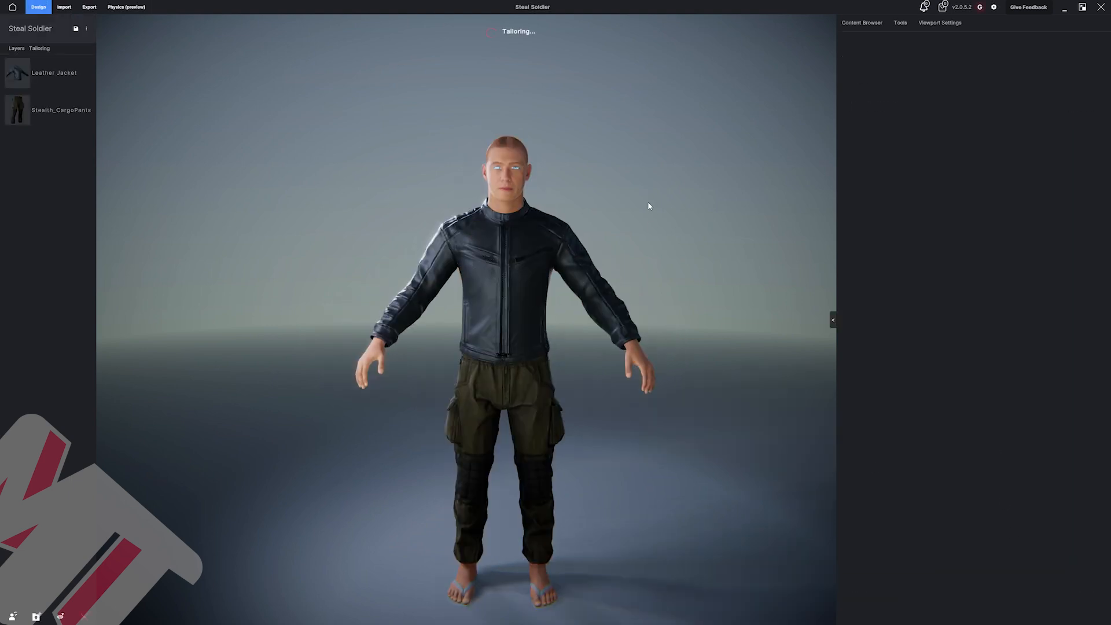
Try the Leather Jacket layered beneath Stealth_CargoPants, and restore it above the pants in the layer order.
{"action": "mouse_move", "coordinate": [661, 228]}
{"action": "left_mouse_down"}
{"action": "mouse_move", "coordinate": [558, 241]}
{"action": "mouse_move", "coordinate": [646, 239]}
{"action": "left_mouse_up"}
{"action": "scroll", "coordinate": [643, 249], "scroll_direction": "up", "scroll_amount": 3}
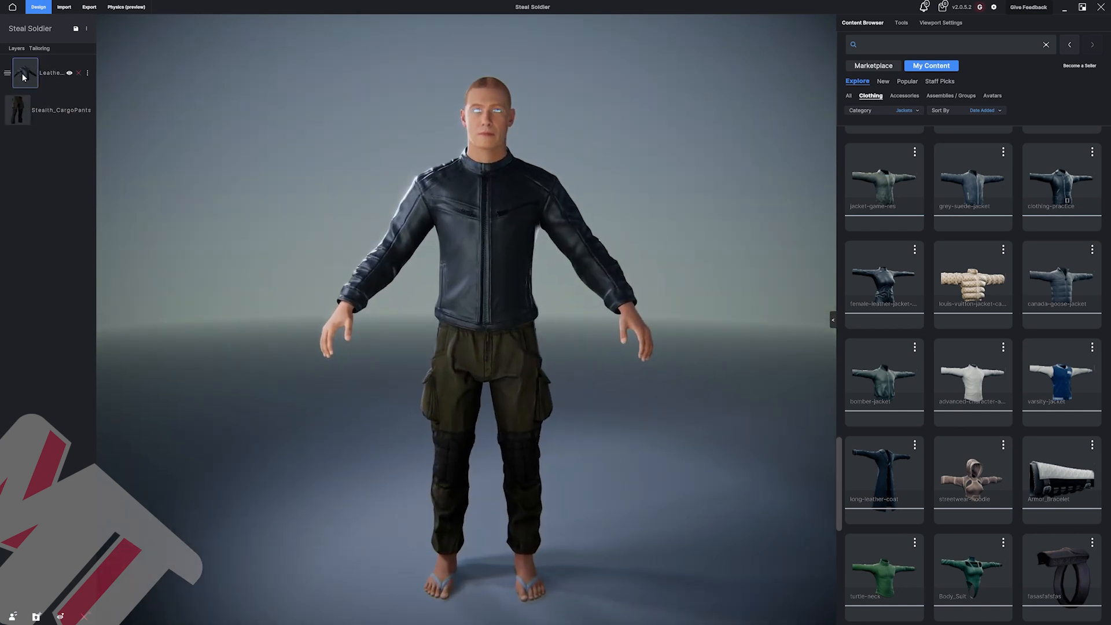
{"action": "left_click_drag", "start_coordinate": [45, 77], "coordinate": [55, 107]}
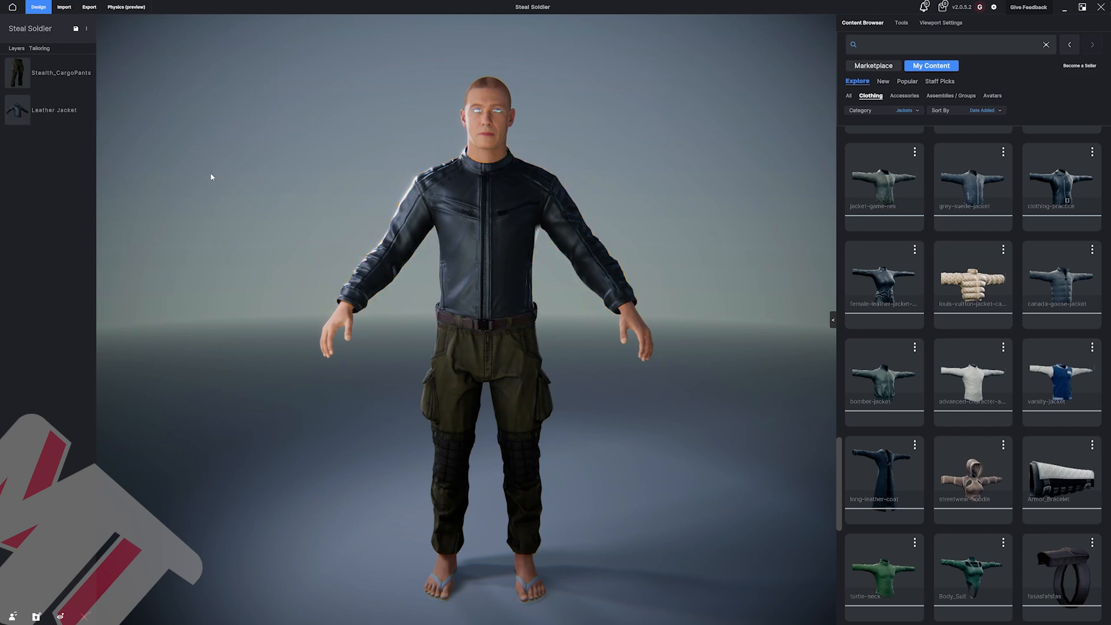
{"action": "left_click_drag", "start_coordinate": [43, 112], "coordinate": [44, 84]}
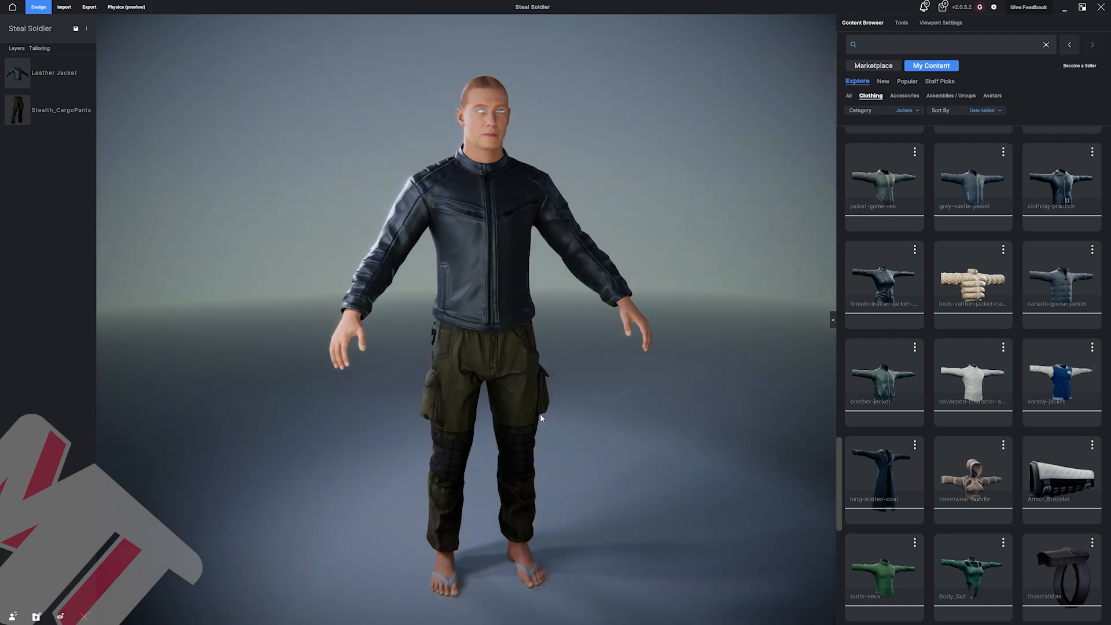
Darken the Stealth_CargoPants by setting their material's Value to 32.
{"action": "scroll", "coordinate": [596, 381], "scroll_direction": "up", "scroll_amount": 1}
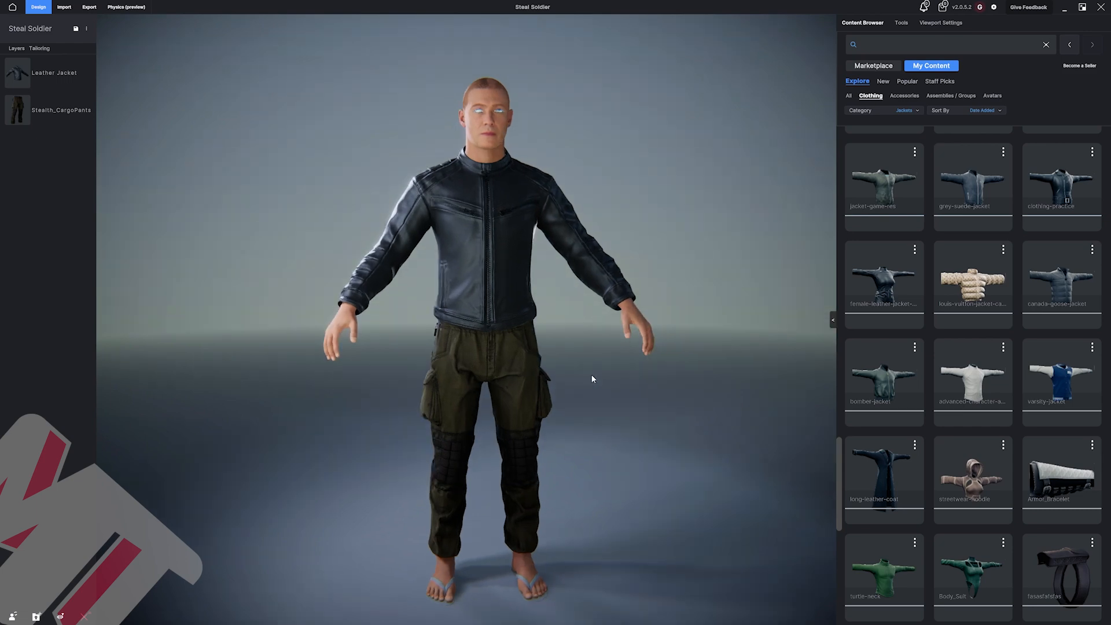
{"action": "left_click", "coordinate": [511, 376]}
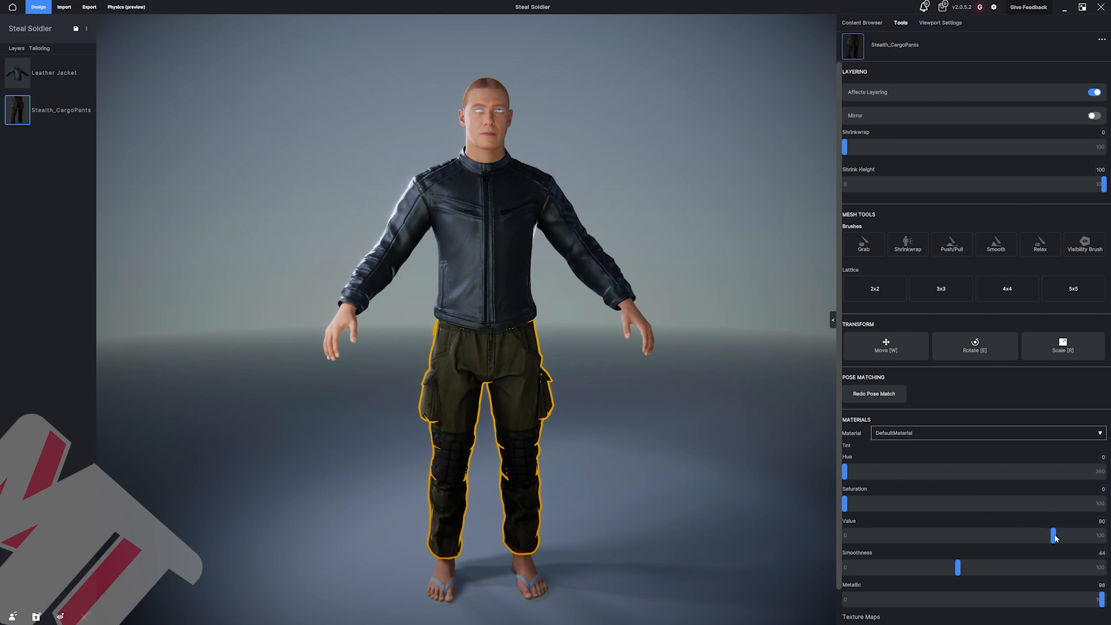
{"action": "left_click_drag", "start_coordinate": [1055, 538], "coordinate": [931, 550]}
{"action": "left_click", "coordinate": [735, 432]}
{"action": "left_click_drag", "start_coordinate": [748, 419], "coordinate": [517, 425]}
{"action": "left_click", "coordinate": [517, 426]}
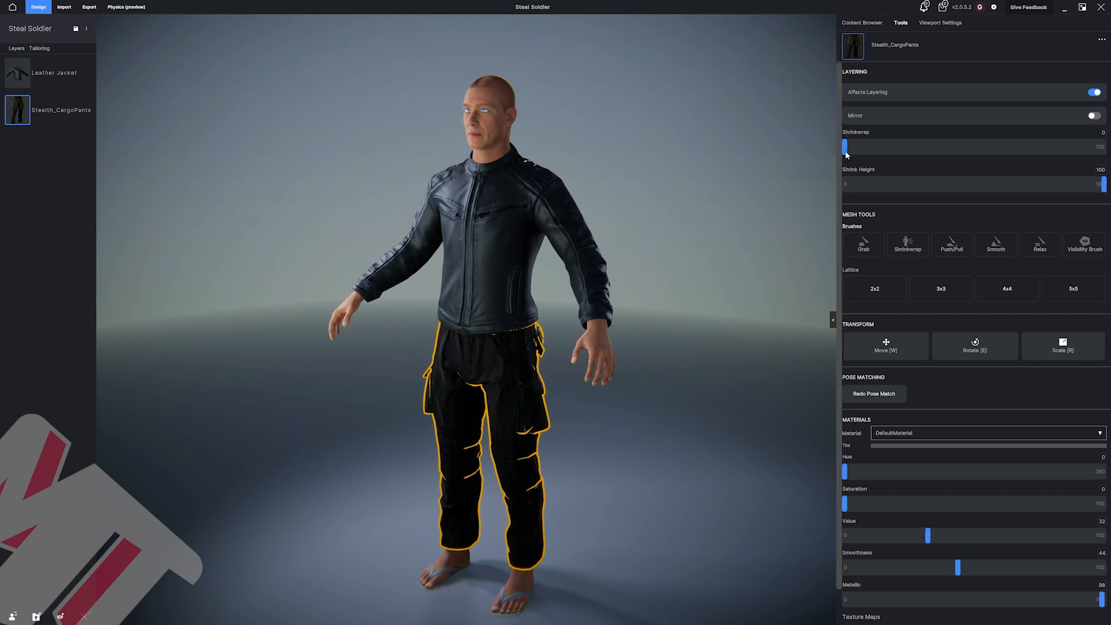
Tighten the Stealth_CargoPants around the avatar's legs with a Shrinkwrap of 48.
{"action": "scroll", "coordinate": [840, 189], "scroll_direction": "down", "scroll_amount": 1}
{"action": "scroll", "coordinate": [876, 81], "scroll_direction": "up", "scroll_amount": 1}
{"action": "left_click_drag", "start_coordinate": [846, 150], "coordinate": [924, 165]}
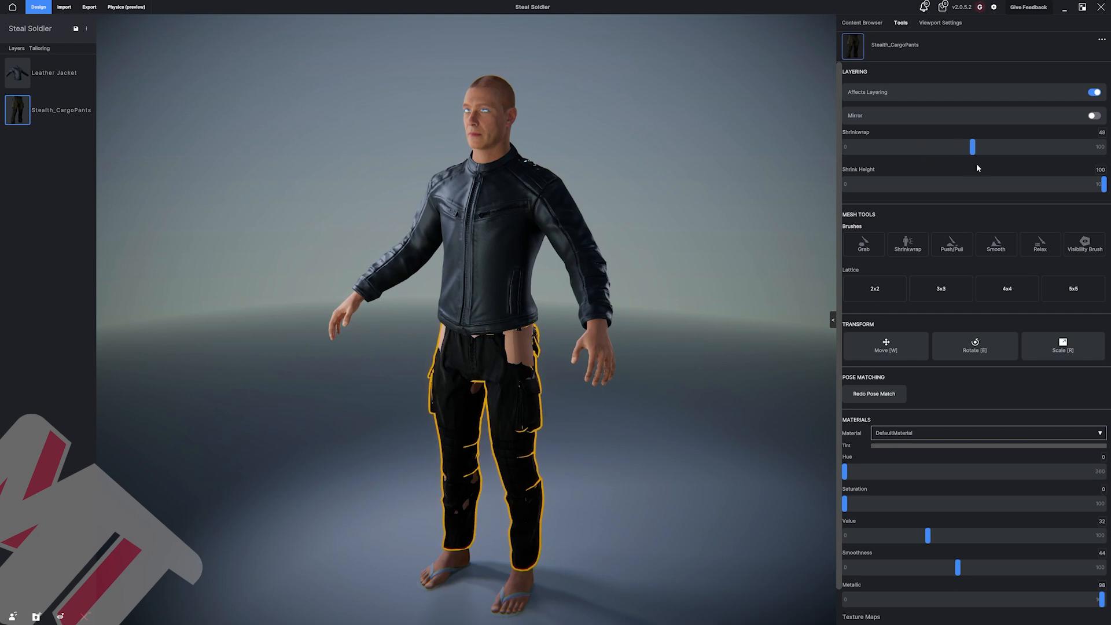
{"action": "left_click", "coordinate": [690, 316]}
{"action": "mouse_move", "coordinate": [738, 310]}
{"action": "left_mouse_down"}
{"action": "mouse_move", "coordinate": [759, 286]}
{"action": "mouse_move", "coordinate": [727, 305]}
{"action": "mouse_move", "coordinate": [623, 312]}
{"action": "mouse_move", "coordinate": [727, 310]}
{"action": "left_mouse_up"}
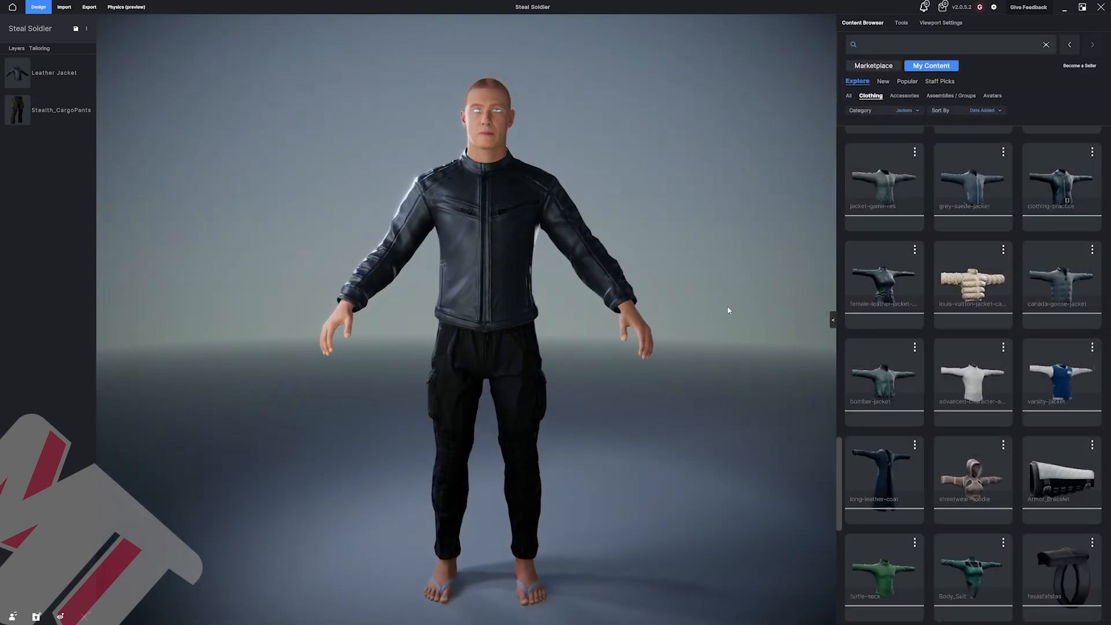
Set the Leather Jacket's Shrinkwrap to 89 so it fits closely to the avatar's torso and arms.
{"action": "left_click", "coordinate": [471, 289]}
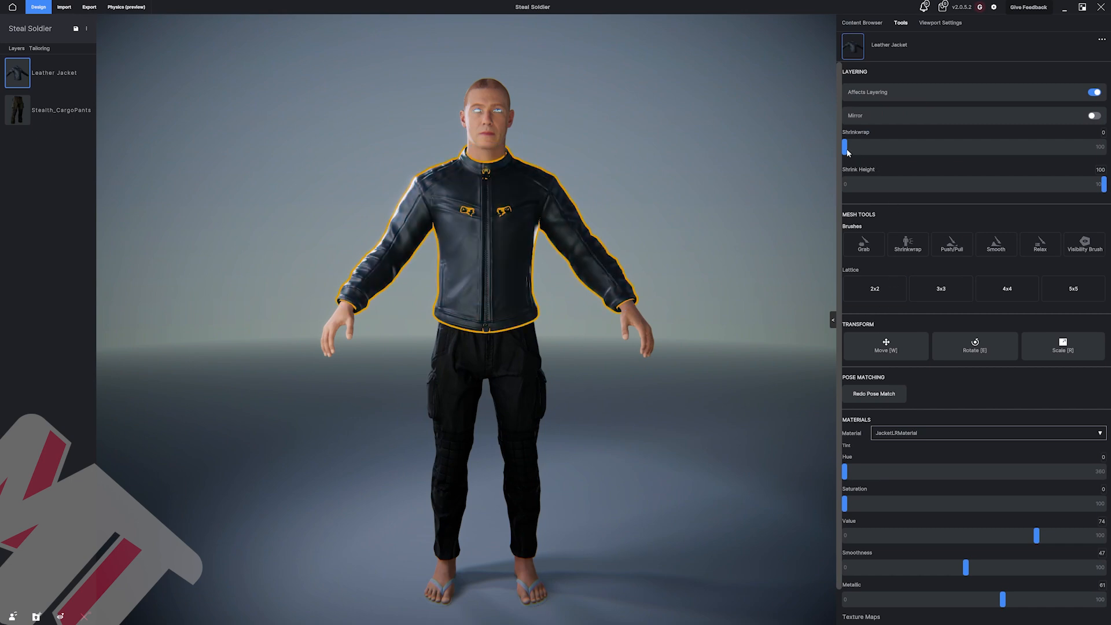
{"action": "left_click_drag", "start_coordinate": [847, 148], "coordinate": [1065, 160]}
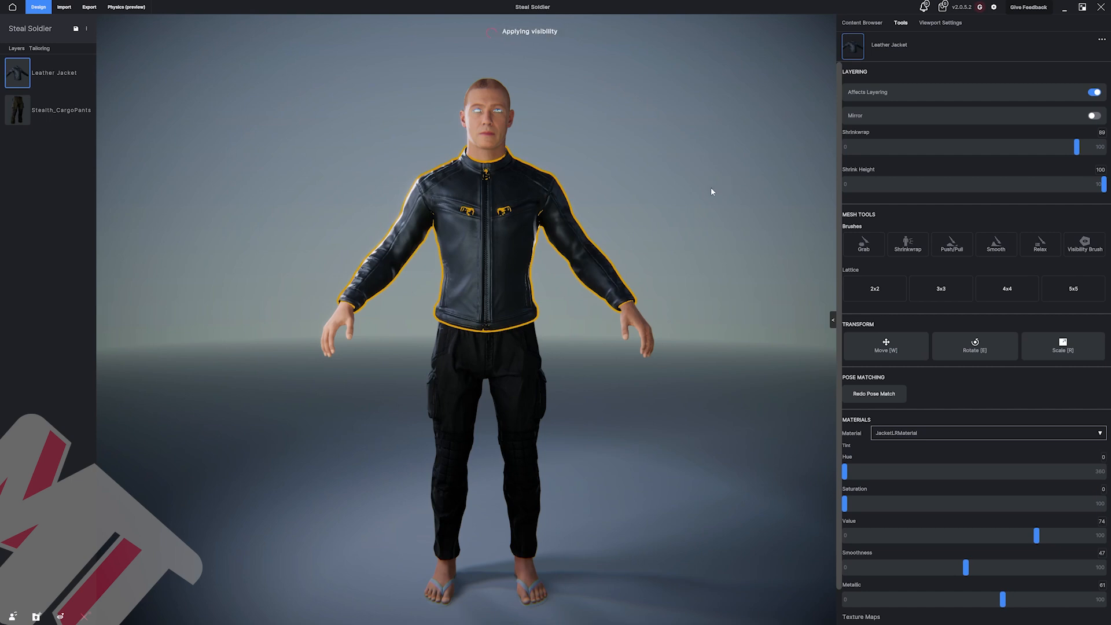
{"action": "left_click_drag", "start_coordinate": [688, 196], "coordinate": [671, 210]}
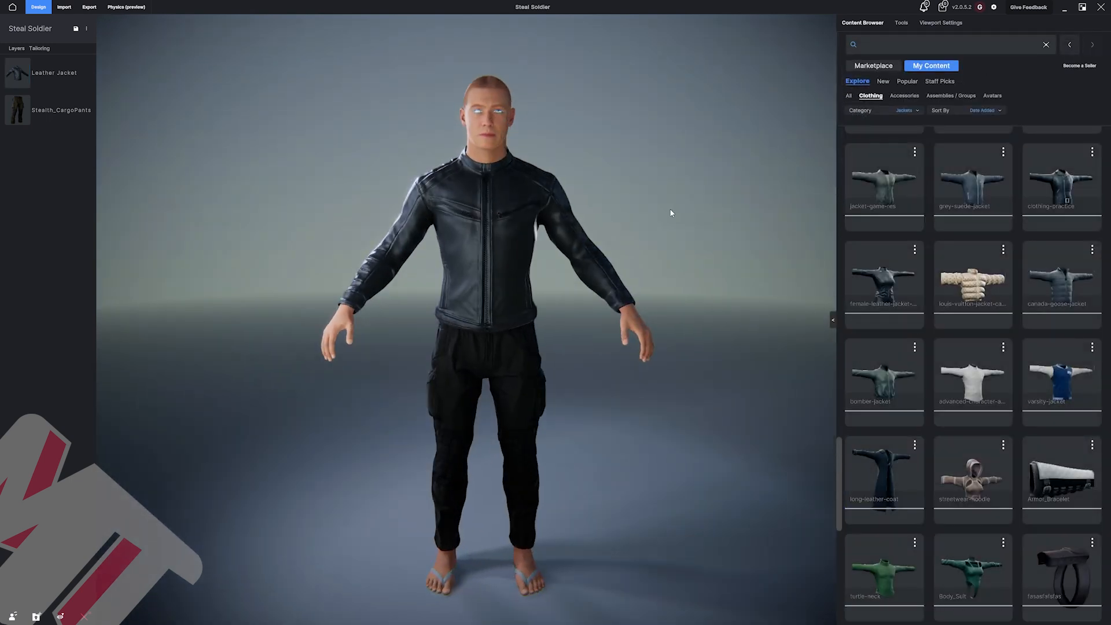
Darken and dull the Leather Jacket's JacketLRMaterial by setting Value to 30 and Smoothness to 28.
{"action": "left_click", "coordinate": [511, 276]}
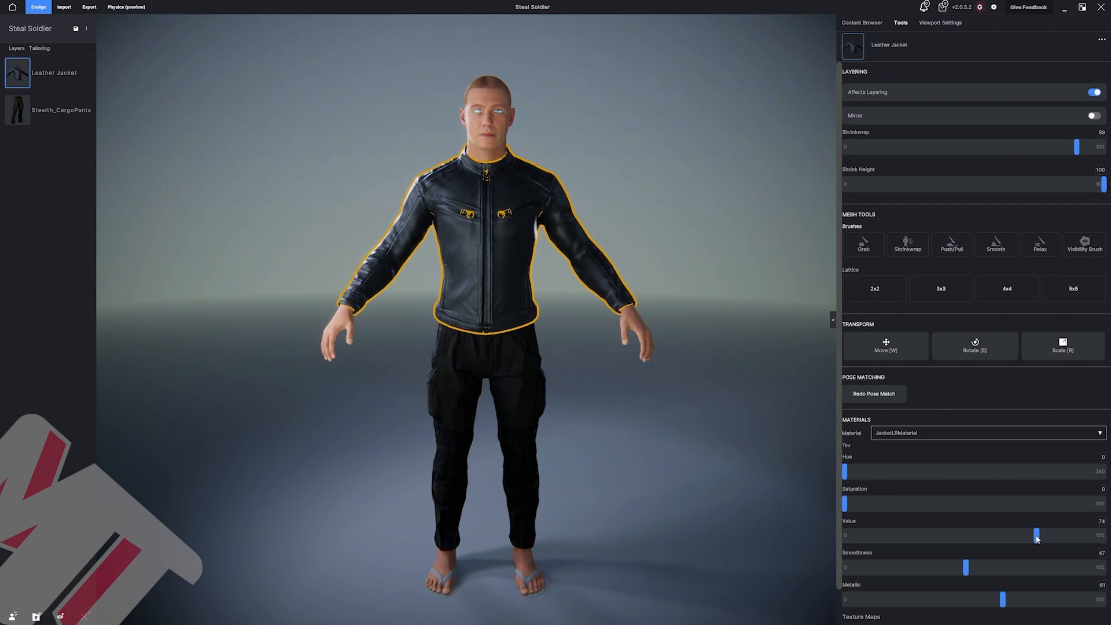
{"action": "left_click_drag", "start_coordinate": [1037, 536], "coordinate": [922, 536]}
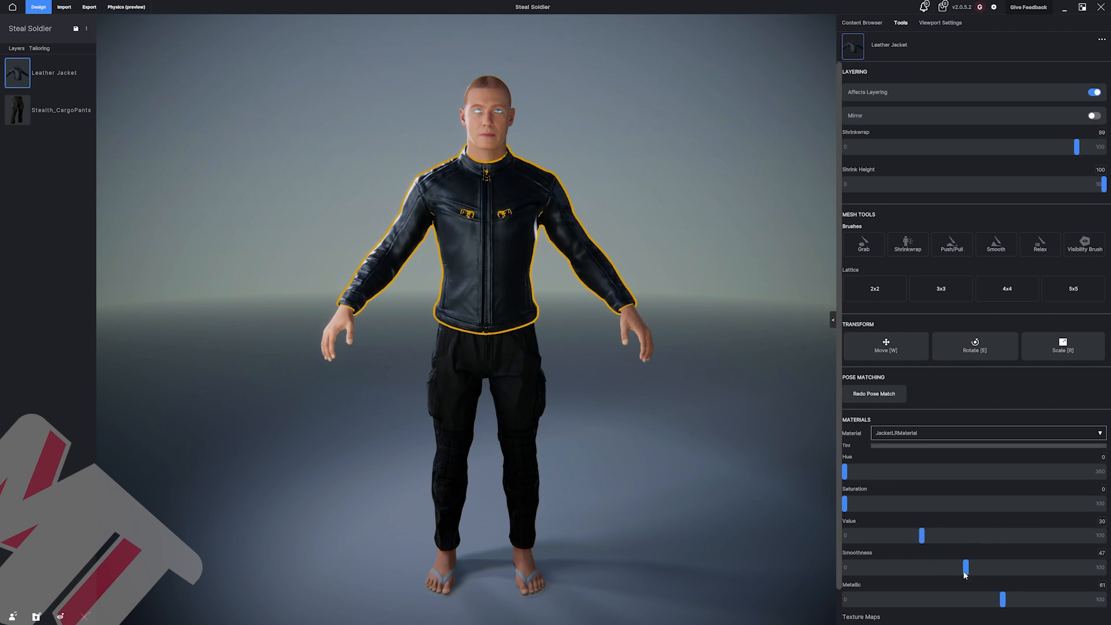
{"action": "left_click_drag", "start_coordinate": [965, 573], "coordinate": [915, 572]}
{"action": "left_click", "coordinate": [717, 385]}
{"action": "mouse_move", "coordinate": [717, 385]}
{"action": "left_mouse_down"}
{"action": "mouse_move", "coordinate": [574, 375]}
{"action": "mouse_move", "coordinate": [722, 382]}
{"action": "left_mouse_up"}
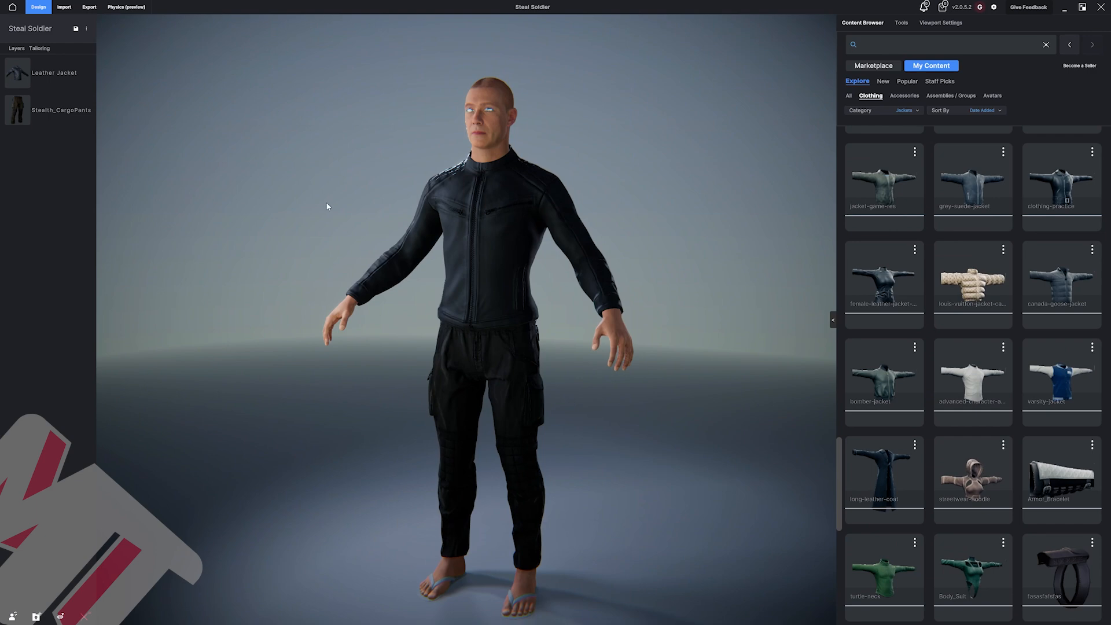
Try layering the fitted Leather Jacket beneath Stealth_CargoPants, and return it above the pants in the layer order.
{"action": "left_click_drag", "start_coordinate": [20, 63], "coordinate": [26, 107]}
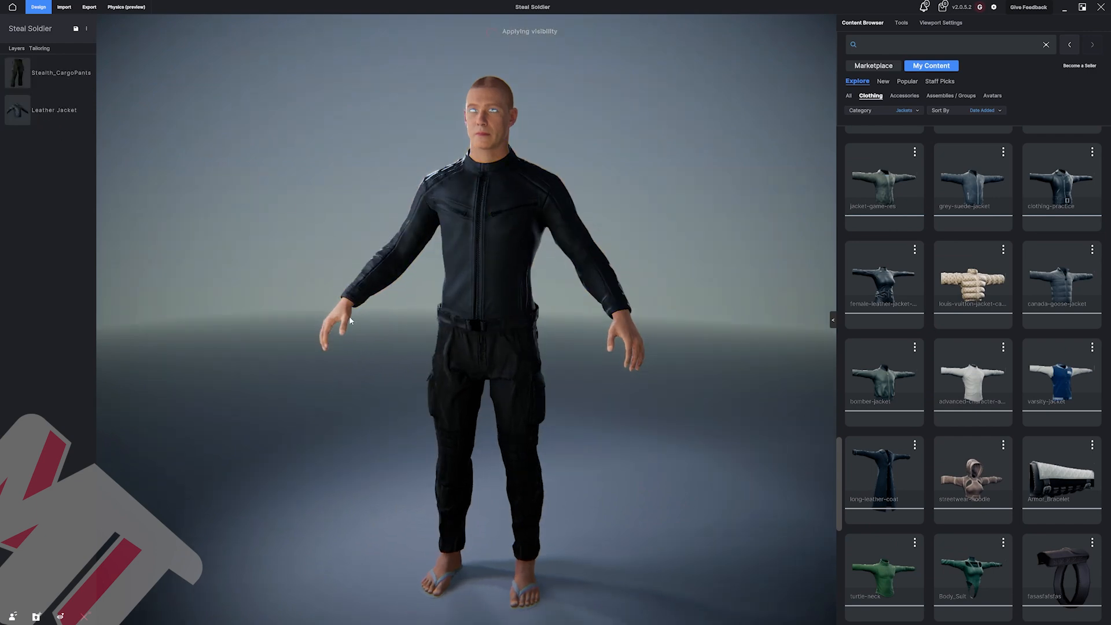
{"action": "scroll", "coordinate": [499, 349], "scroll_direction": "down", "scroll_amount": 5}
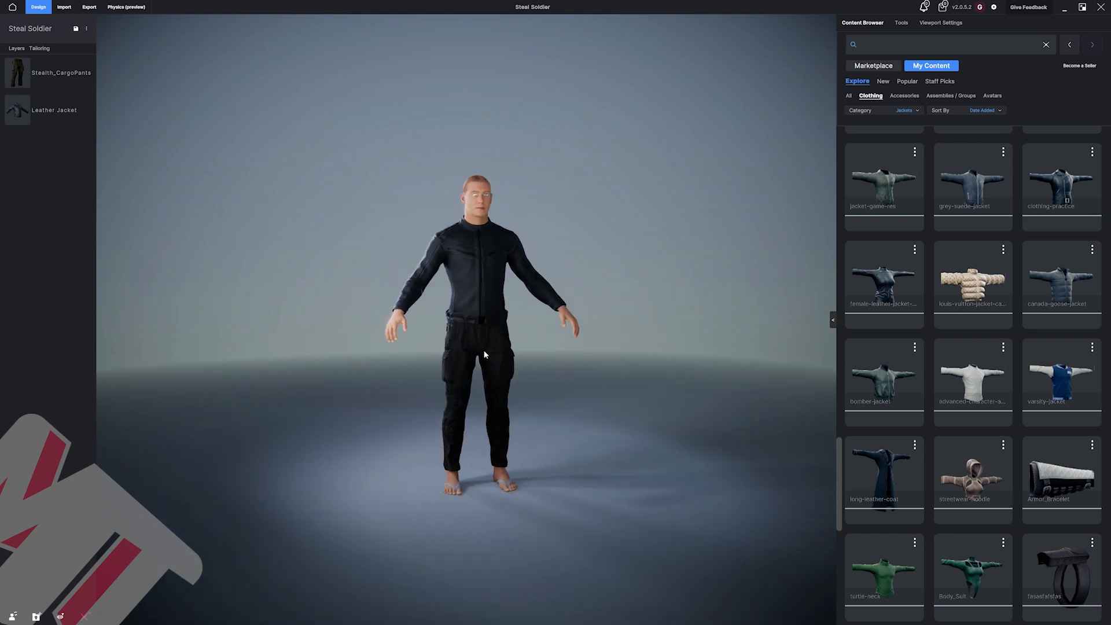
{"action": "left_click_drag", "start_coordinate": [47, 109], "coordinate": [47, 76]}
Start a 4x4 lattice deformation on the Leather Jacket.
{"action": "scroll", "coordinate": [484, 304], "scroll_direction": "up", "scroll_amount": 4}
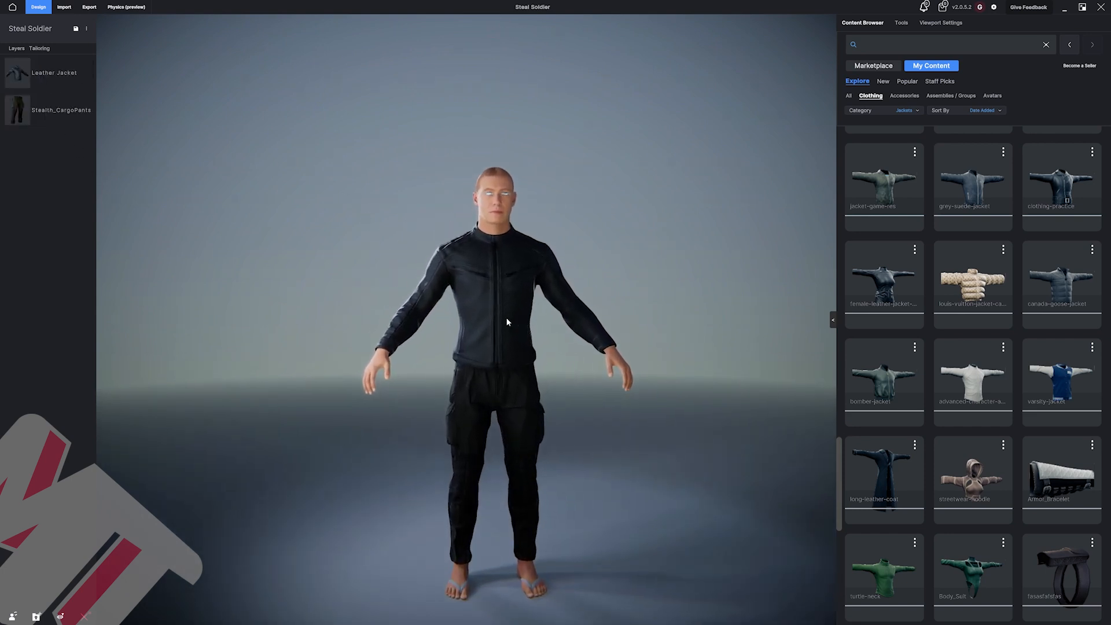
{"action": "scroll", "coordinate": [506, 318], "scroll_direction": "up", "scroll_amount": 2}
{"action": "left_click_drag", "start_coordinate": [506, 343], "coordinate": [445, 368]}
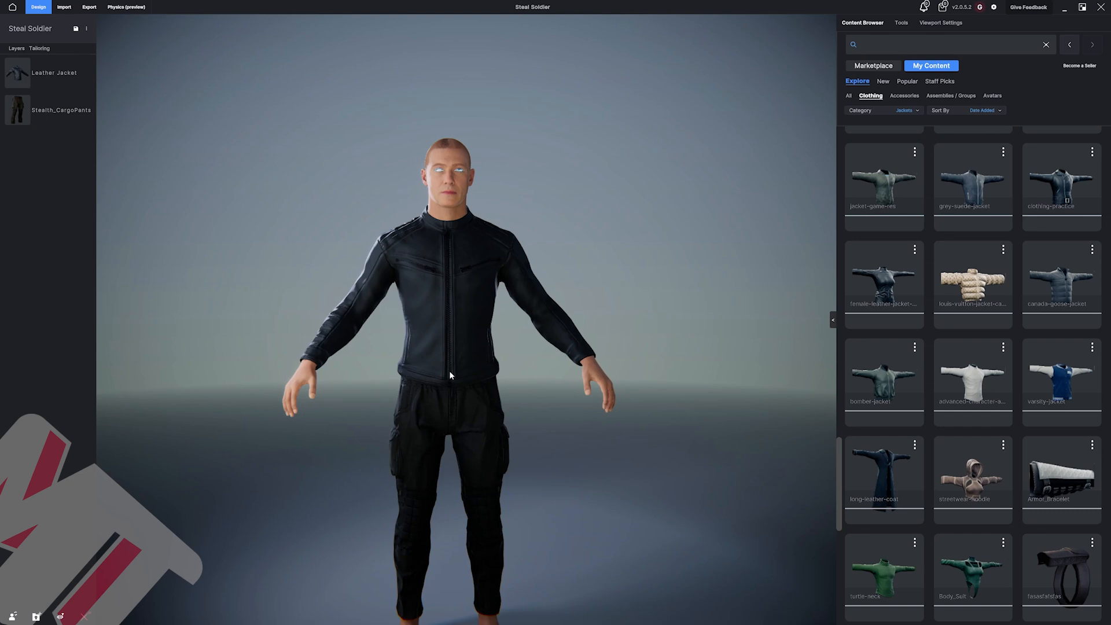
{"action": "left_click", "coordinate": [449, 370]}
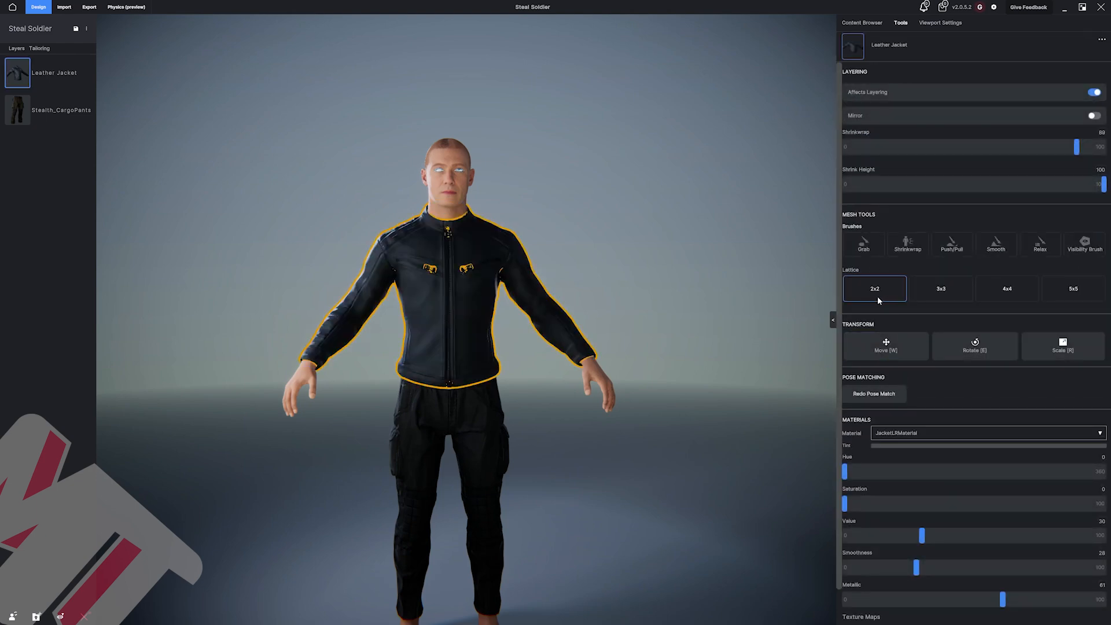
{"action": "left_click", "coordinate": [984, 298]}
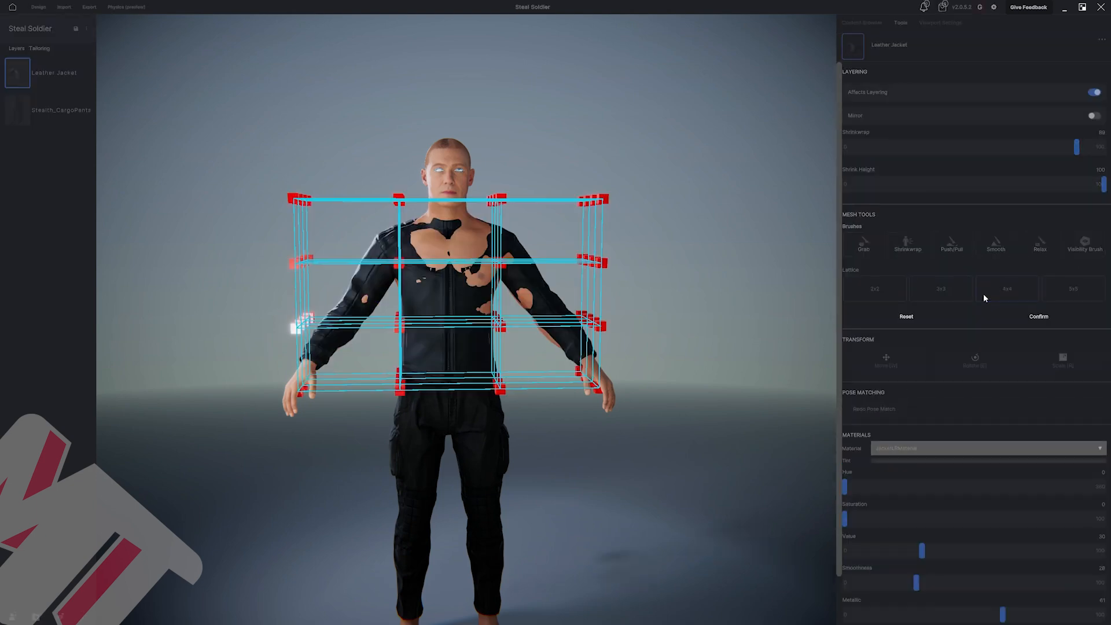
{"action": "middle_click_drag", "start_coordinate": [541, 356], "coordinate": [550, 351]}
{"action": "scroll", "coordinate": [574, 371], "scroll_direction": "up", "scroll_amount": 4}
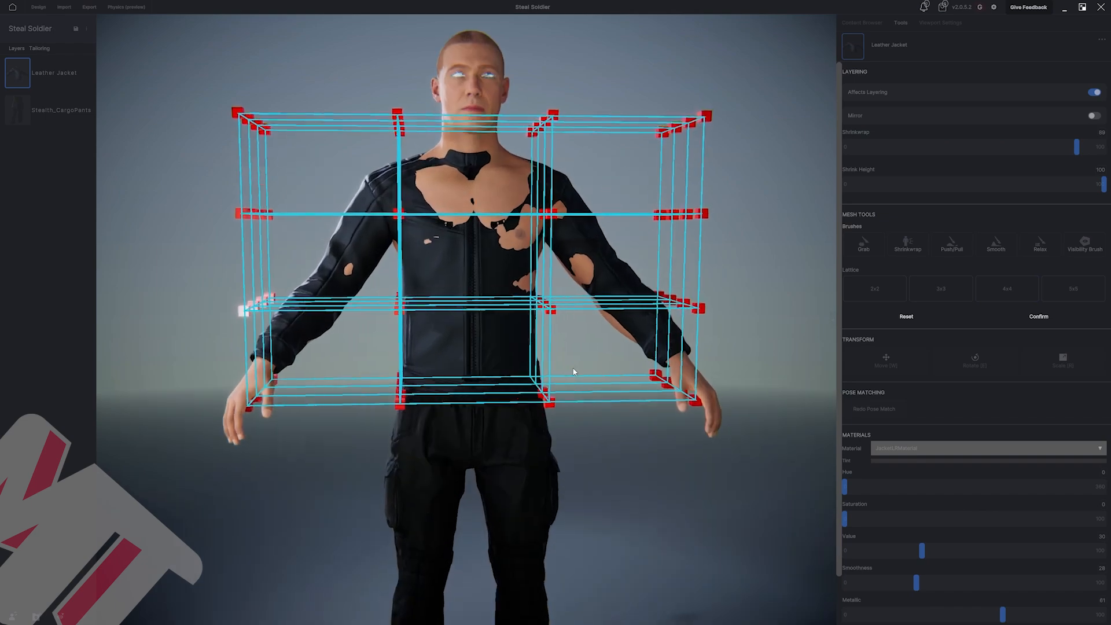
{"action": "right_click_drag", "start_coordinate": [573, 371], "coordinate": [547, 349]}
Raise the lowest lattice points of the two central columns, front to back, to shorten the jacket's hem, and confirm the lattice.
{"action": "left_click", "coordinate": [557, 399]}
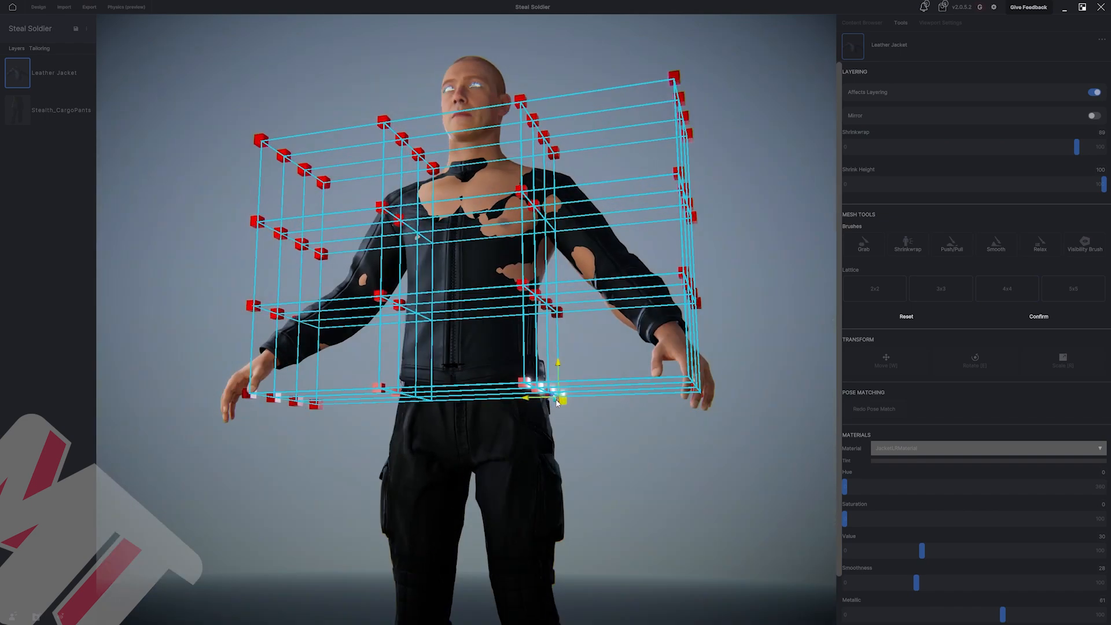
{"action": "left_click", "coordinate": [547, 393], "text": "shift"}
{"action": "left_click", "coordinate": [537, 388], "text": "shift"}
{"action": "left_click", "coordinate": [524, 383], "text": "shift"}
{"action": "right_click_drag", "start_coordinate": [468, 393], "coordinate": [550, 391]}
{"action": "left_click", "coordinate": [373, 397], "text": "shift"}
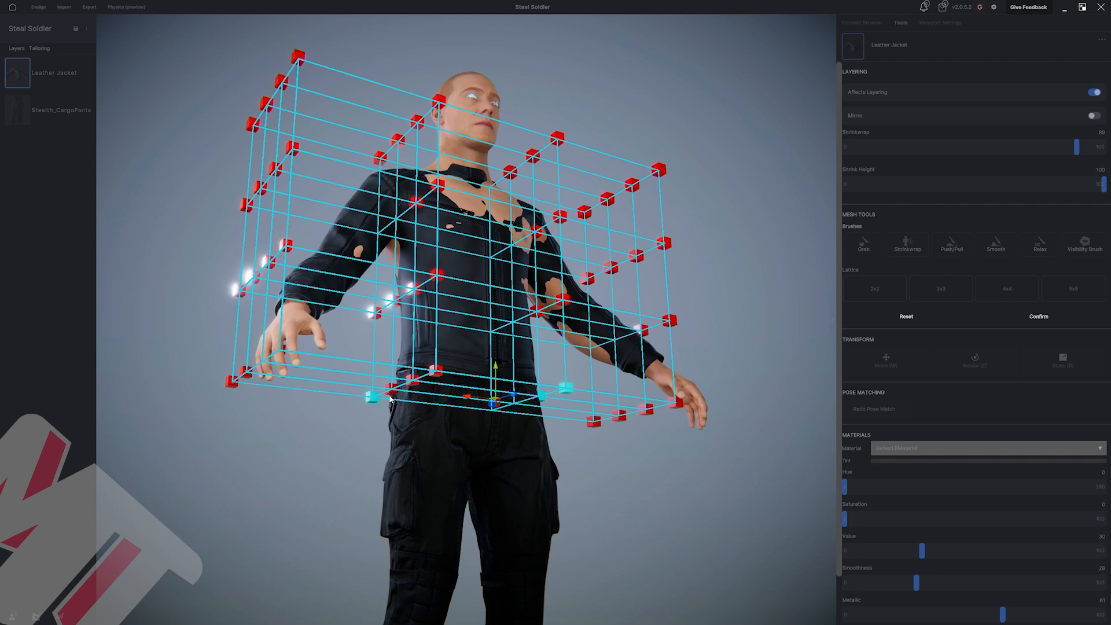
{"action": "left_click", "coordinate": [391, 390], "text": "shift"}
{"action": "left_click", "coordinate": [412, 379], "text": "shift"}
{"action": "left_click", "coordinate": [436, 370], "text": "shift"}
{"action": "right_click_drag", "start_coordinate": [436, 370], "coordinate": [452, 383]}
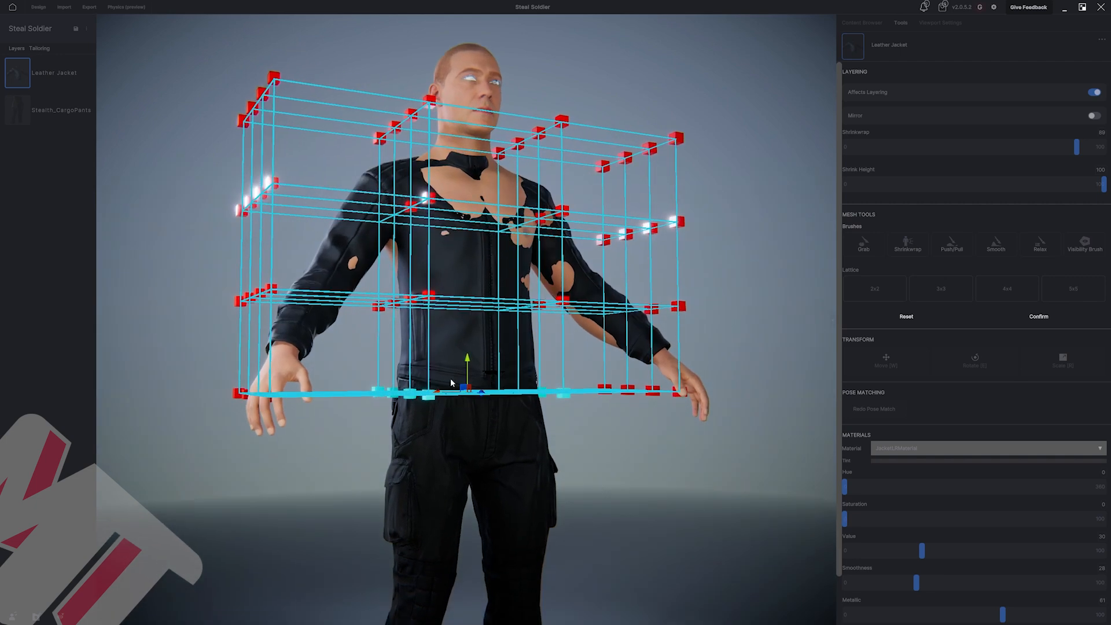
{"action": "left_click_drag", "start_coordinate": [467, 368], "coordinate": [475, 353]}
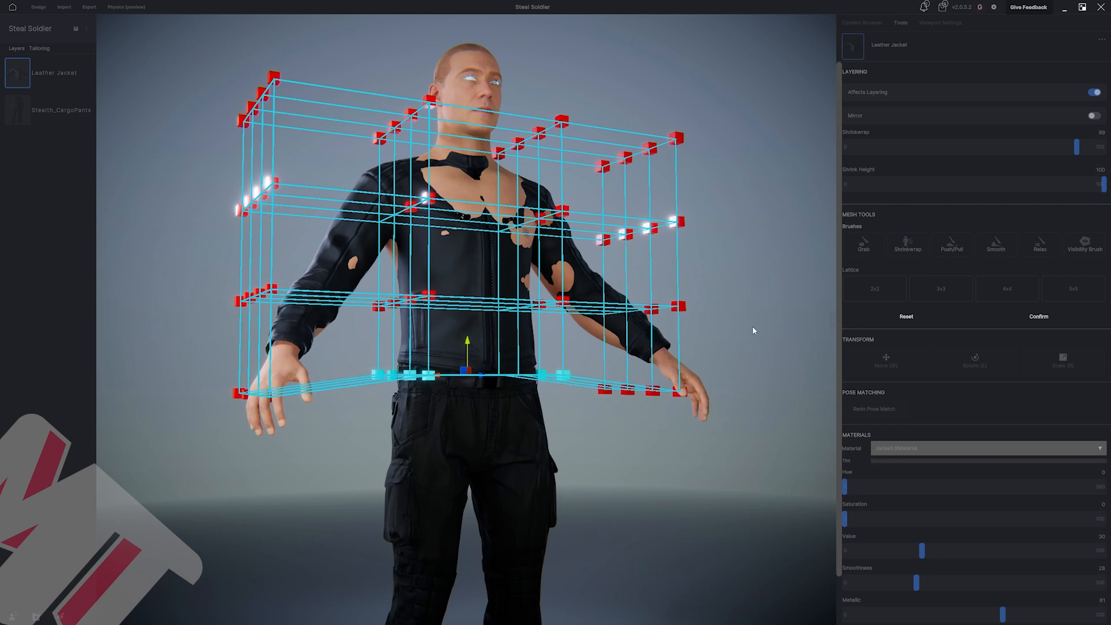
{"action": "left_click", "coordinate": [1039, 317]}
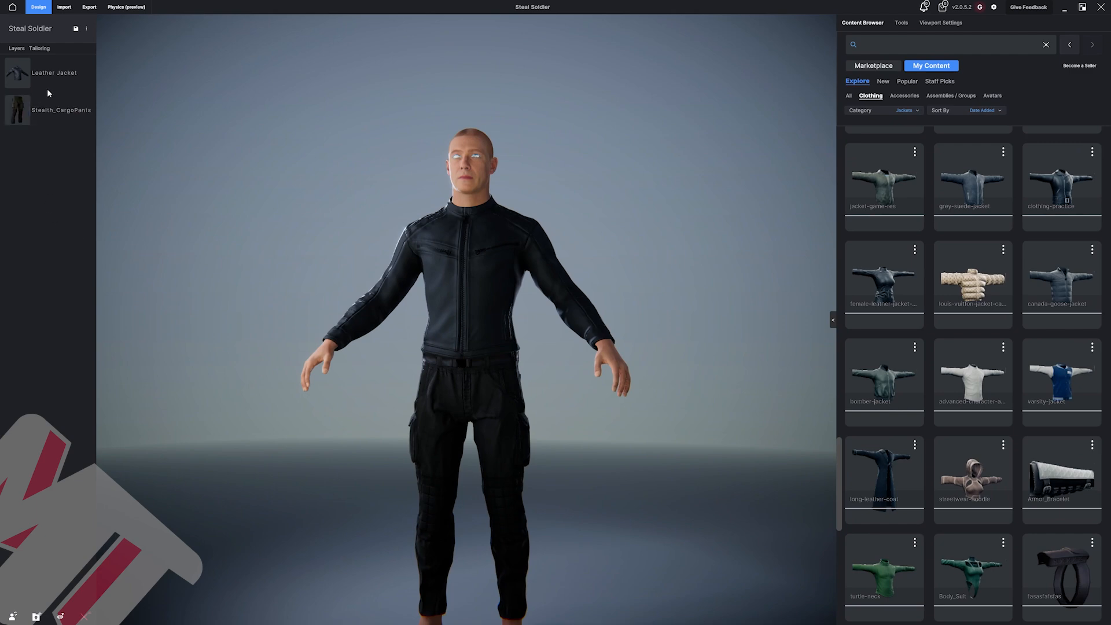
Layer the shortened Leather Jacket beneath Stealth_CargoPants and set the pants' Shrinkwrap to 51.
{"action": "left_click_drag", "start_coordinate": [45, 87], "coordinate": [41, 109]}
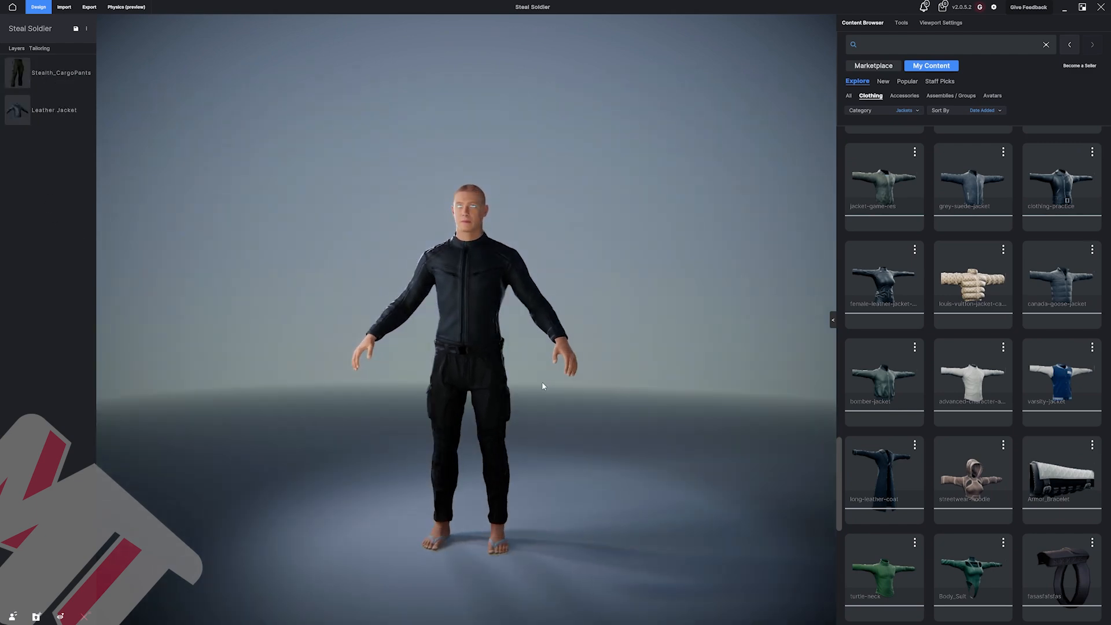
{"action": "left_click", "coordinate": [508, 411]}
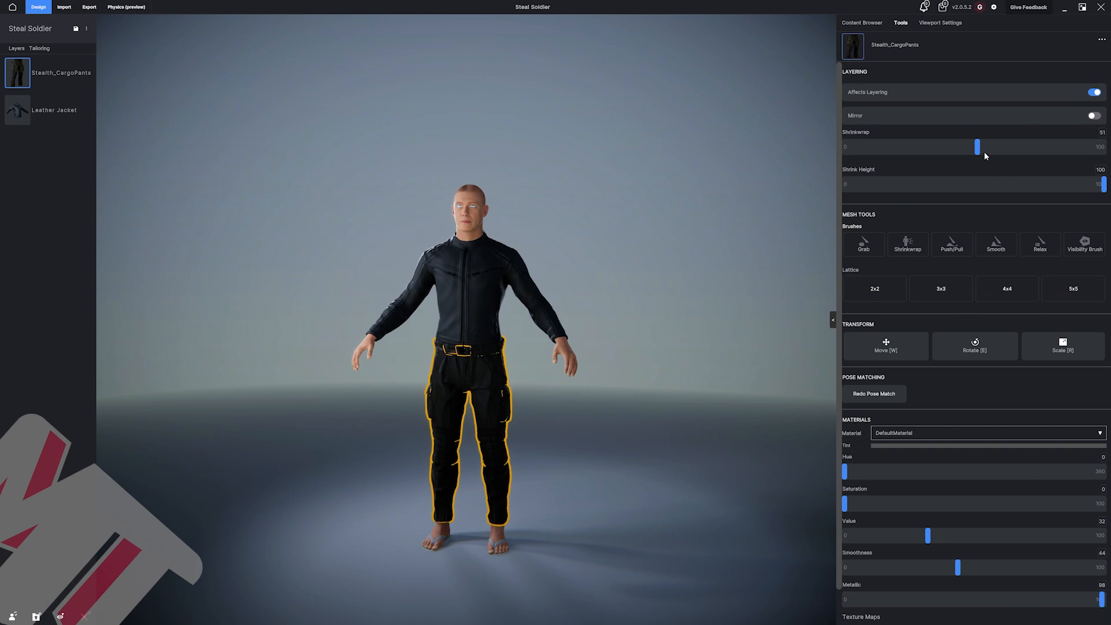
{"action": "left_click", "coordinate": [689, 256]}
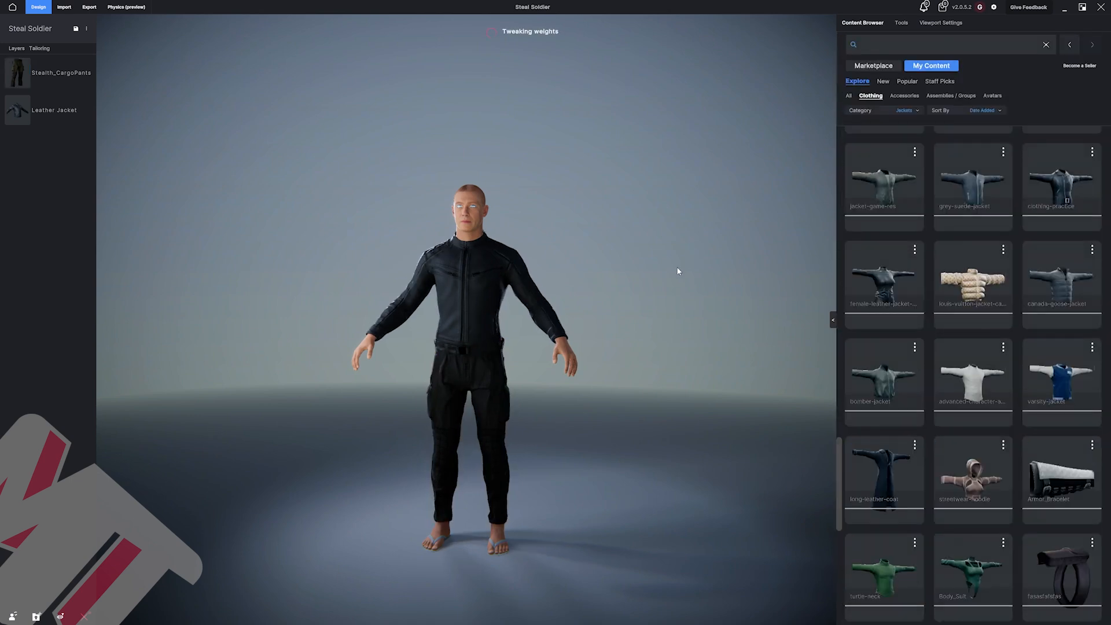
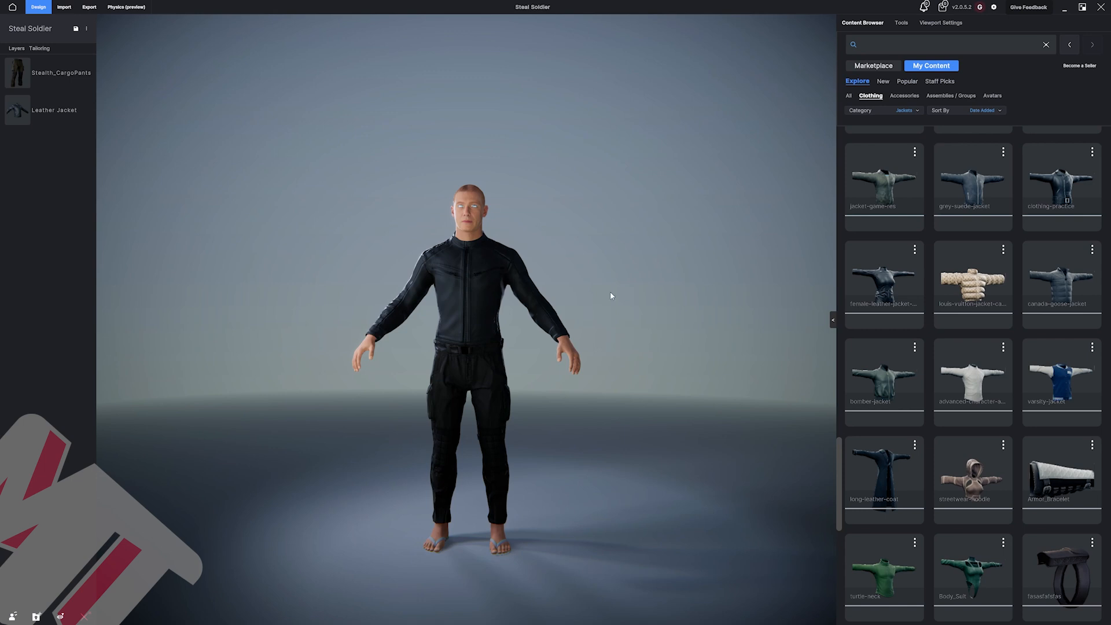
Inspect the tucked-in outfit and tighten the Leather Jacket with a Shrinkwrap of 93.
{"action": "middle_click_drag", "start_coordinate": [612, 296], "coordinate": [654, 267]}
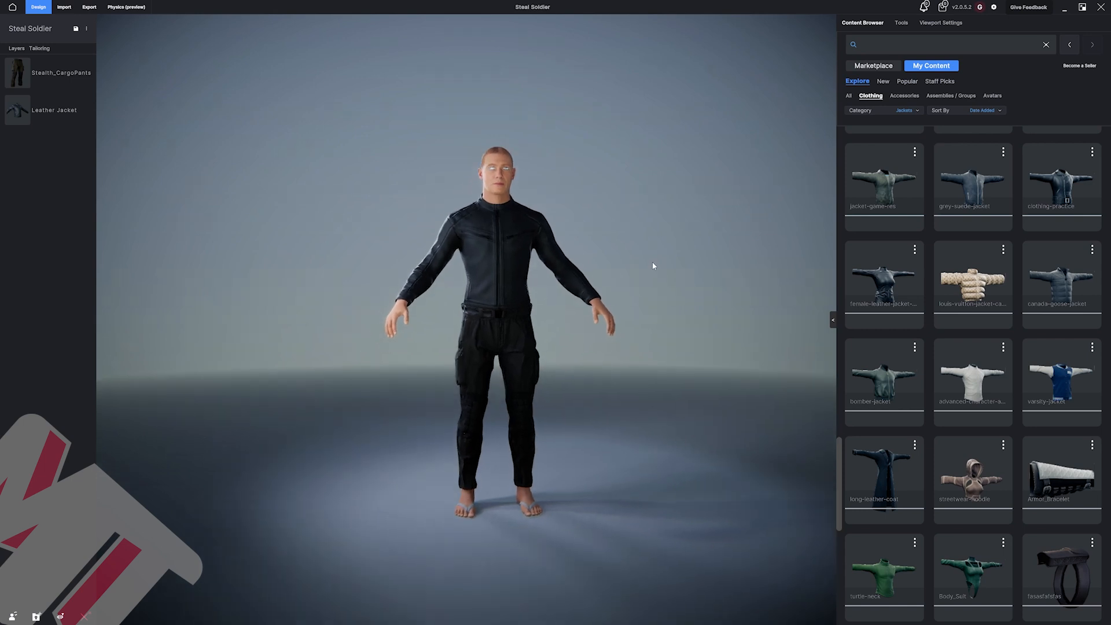
{"action": "scroll", "coordinate": [654, 266], "scroll_direction": "up", "scroll_amount": 3}
{"action": "left_click_drag", "start_coordinate": [653, 266], "coordinate": [610, 280]}
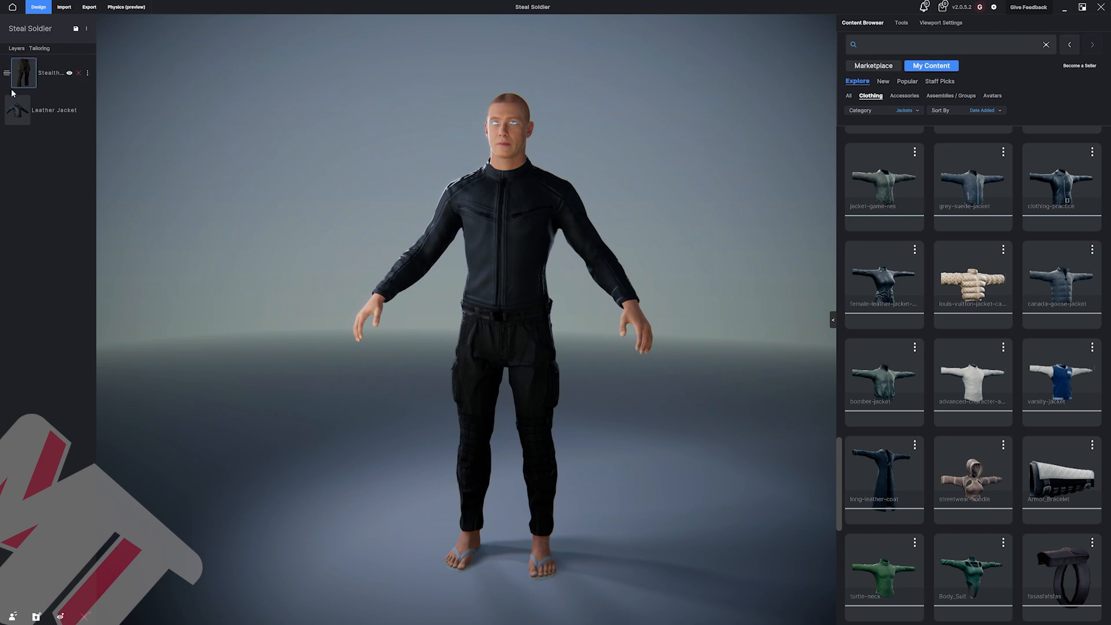
{"action": "left_click", "coordinate": [519, 269]}
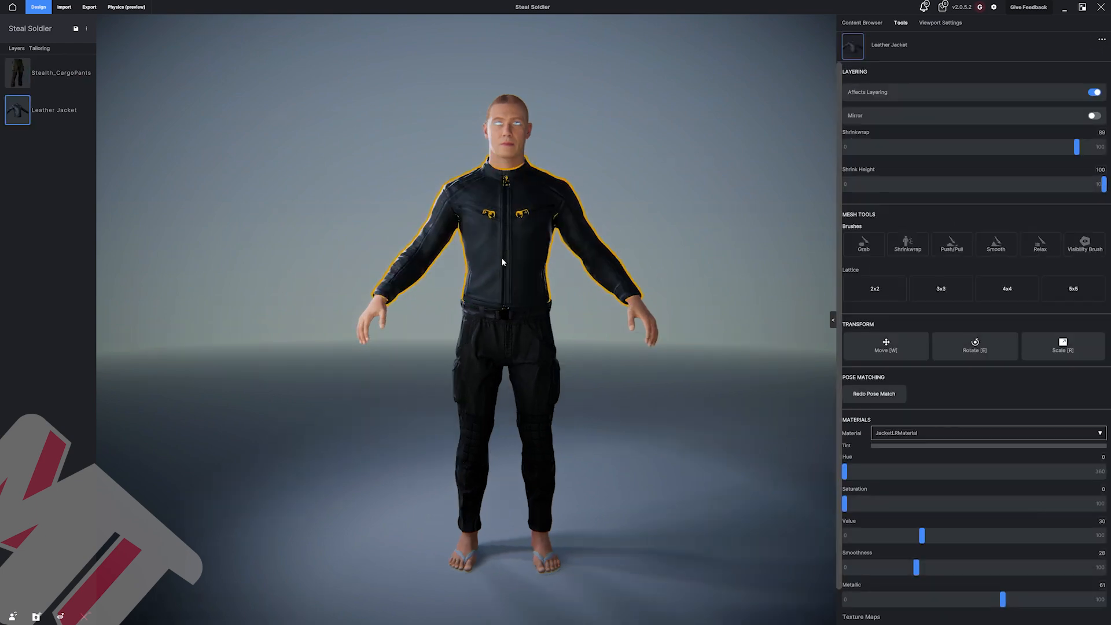
{"action": "left_click", "coordinate": [684, 341]}
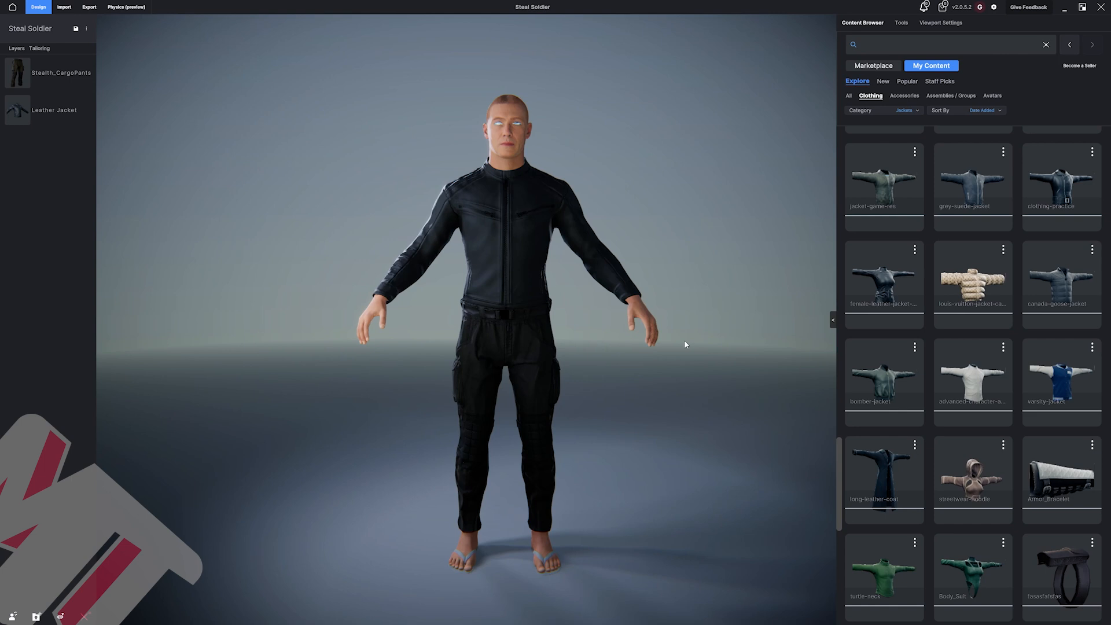
{"action": "left_click_drag", "start_coordinate": [594, 302], "coordinate": [575, 318]}
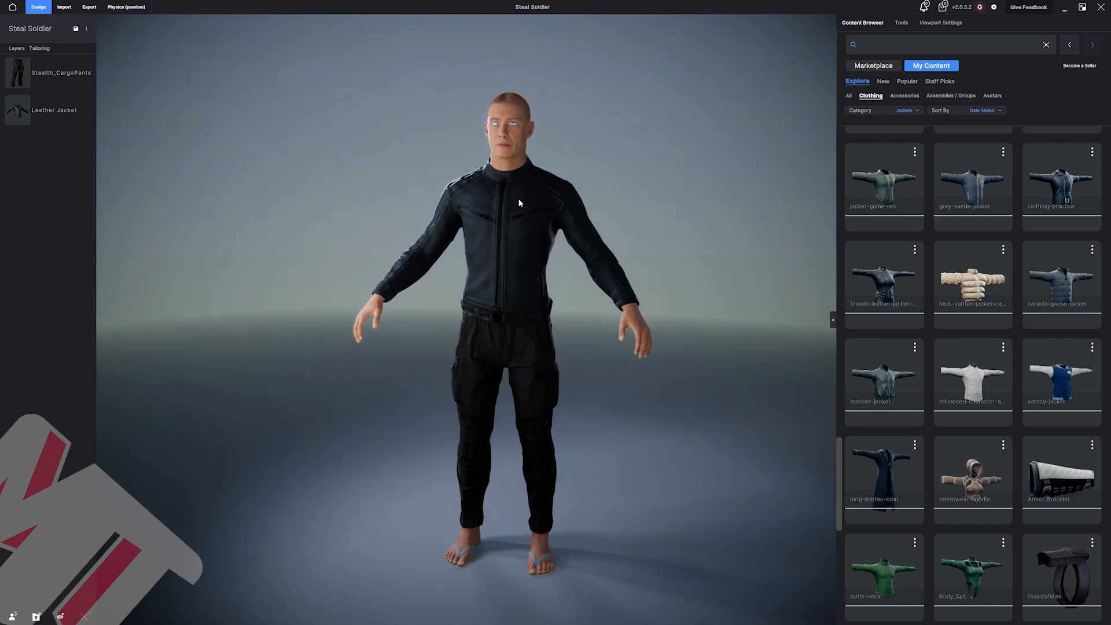
{"action": "left_click", "coordinate": [482, 223]}
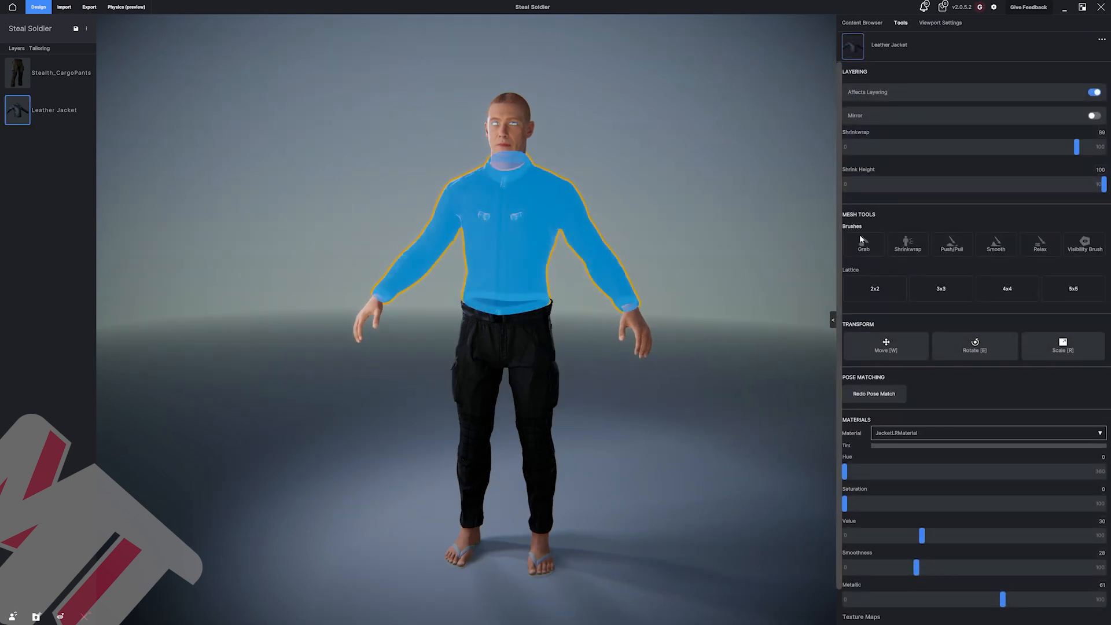
{"action": "left_click_drag", "start_coordinate": [1078, 149], "coordinate": [1089, 149]}
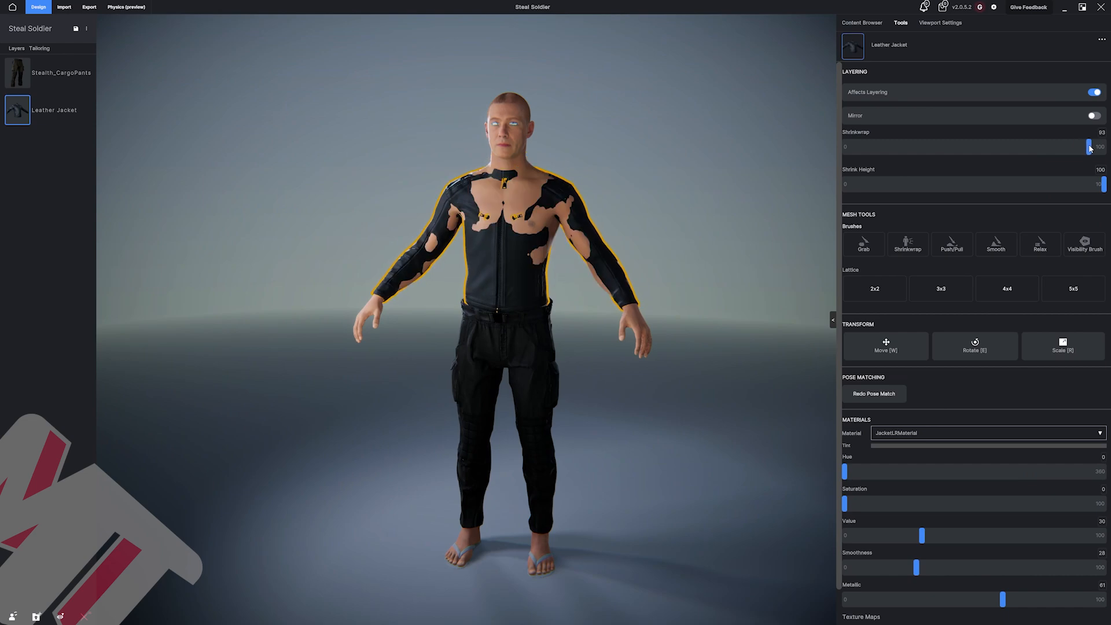
{"action": "left_click", "coordinate": [666, 182]}
{"action": "left_click_drag", "start_coordinate": [707, 184], "coordinate": [640, 181]}
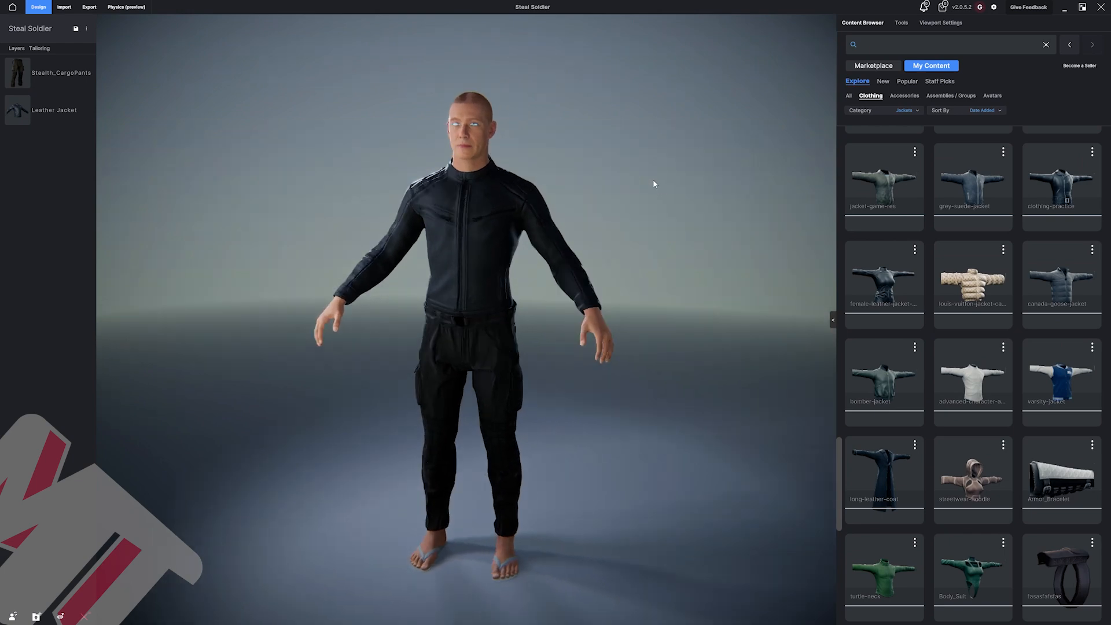
Start a Cloth / Accessory import and browse to the Stealth Soldier folder for the next item.
{"action": "left_click", "coordinate": [63, 7]}
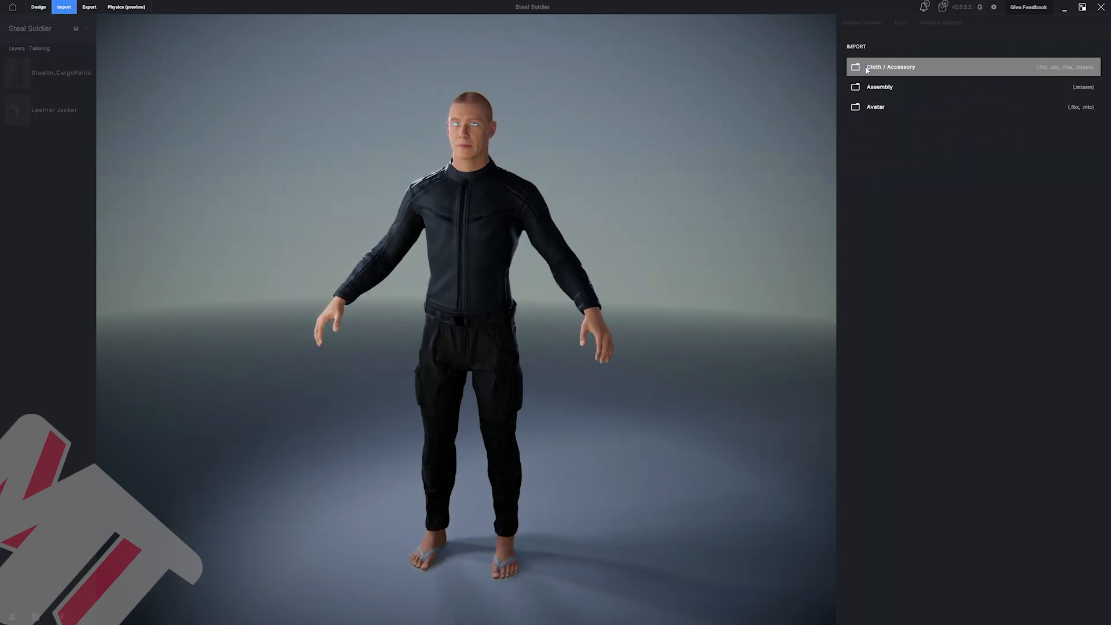
{"action": "left_click", "coordinate": [878, 69]}
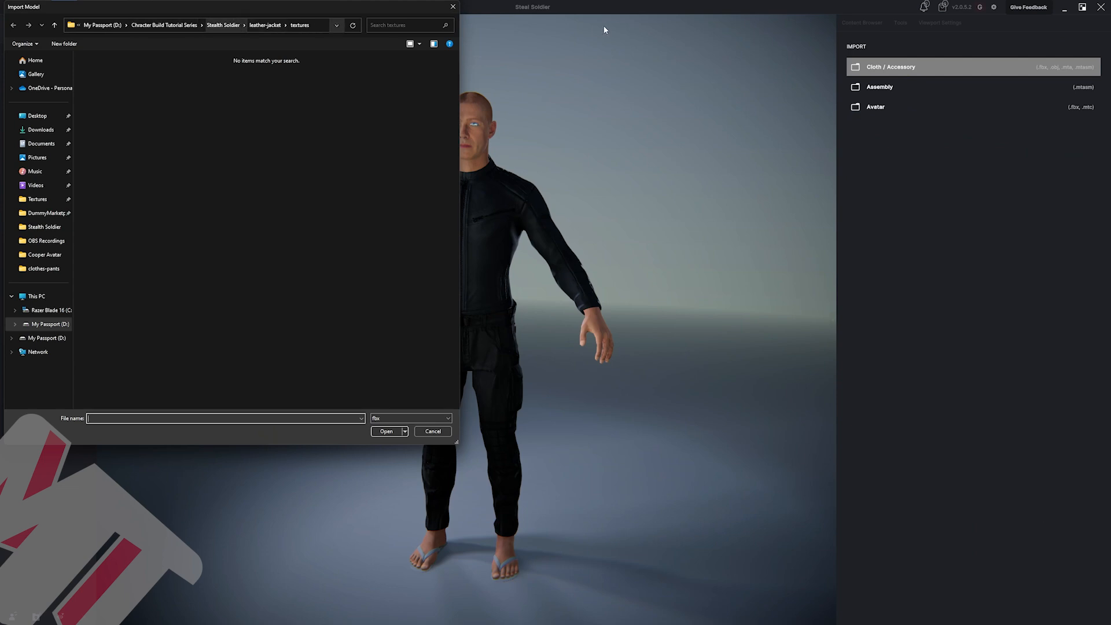
{"action": "left_click", "coordinate": [223, 25]}
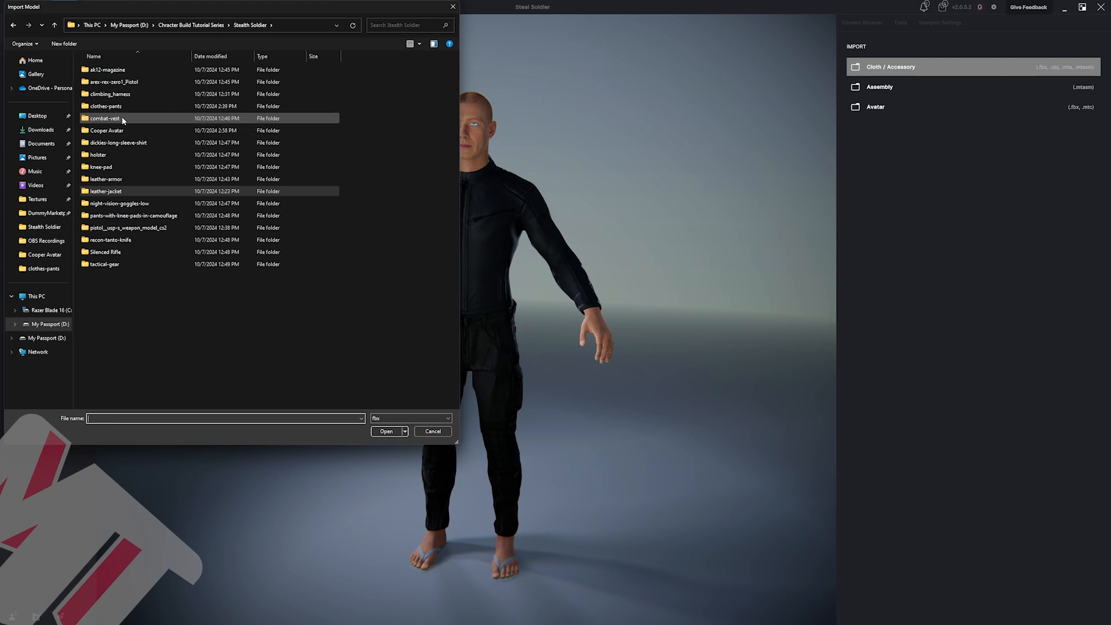
Check the source subfolder of the combat-vest folder for an FBX model that can be imported.
{"action": "double_click", "coordinate": [121, 118]}
{"action": "double_click", "coordinate": [106, 70]}
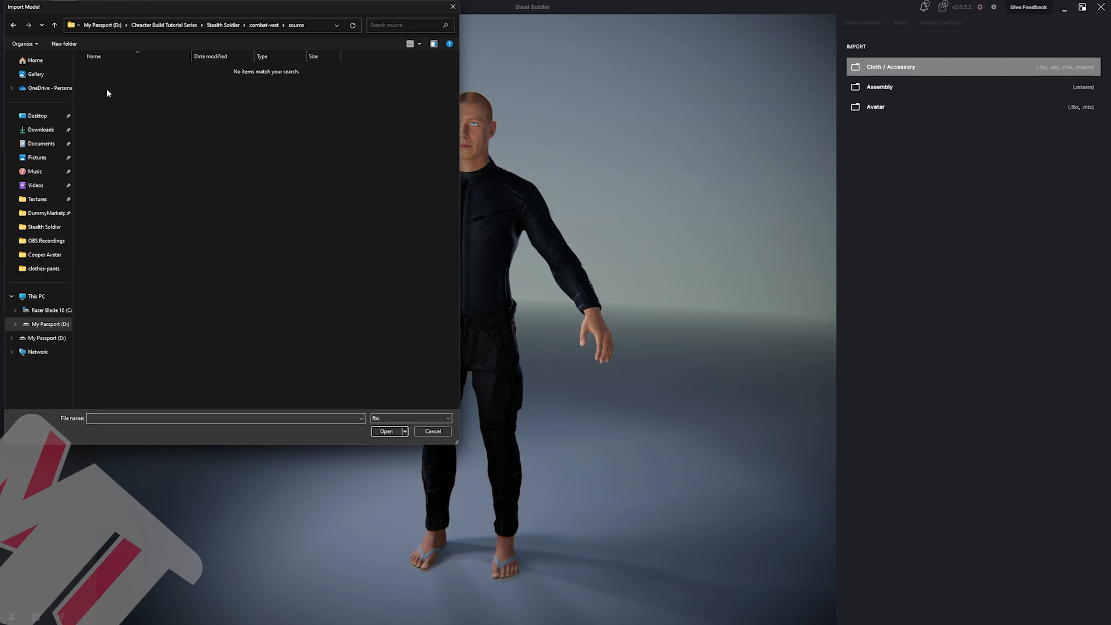
{"action": "left_click", "coordinate": [265, 26]}
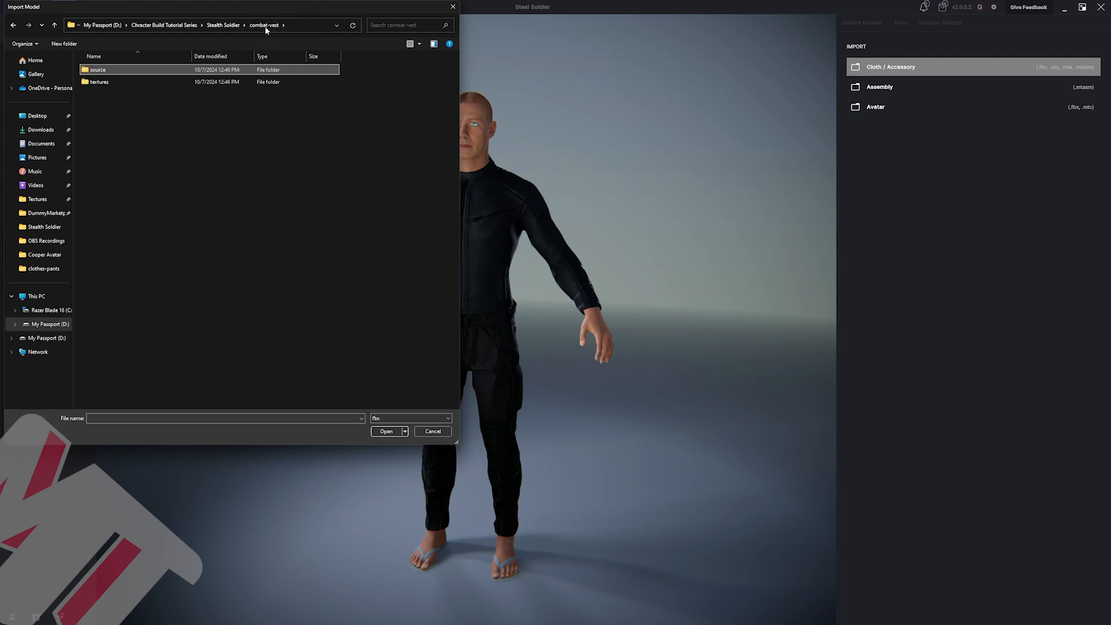
{"action": "left_click", "coordinate": [219, 26]}
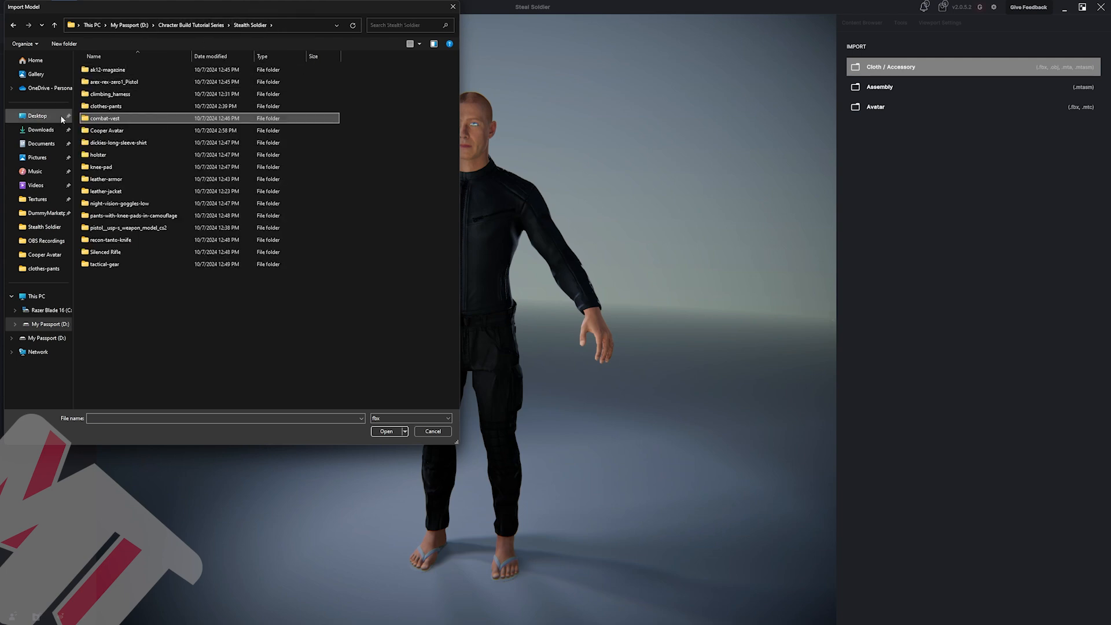
{"action": "double_click", "coordinate": [120, 119]}
{"action": "double_click", "coordinate": [98, 70]}
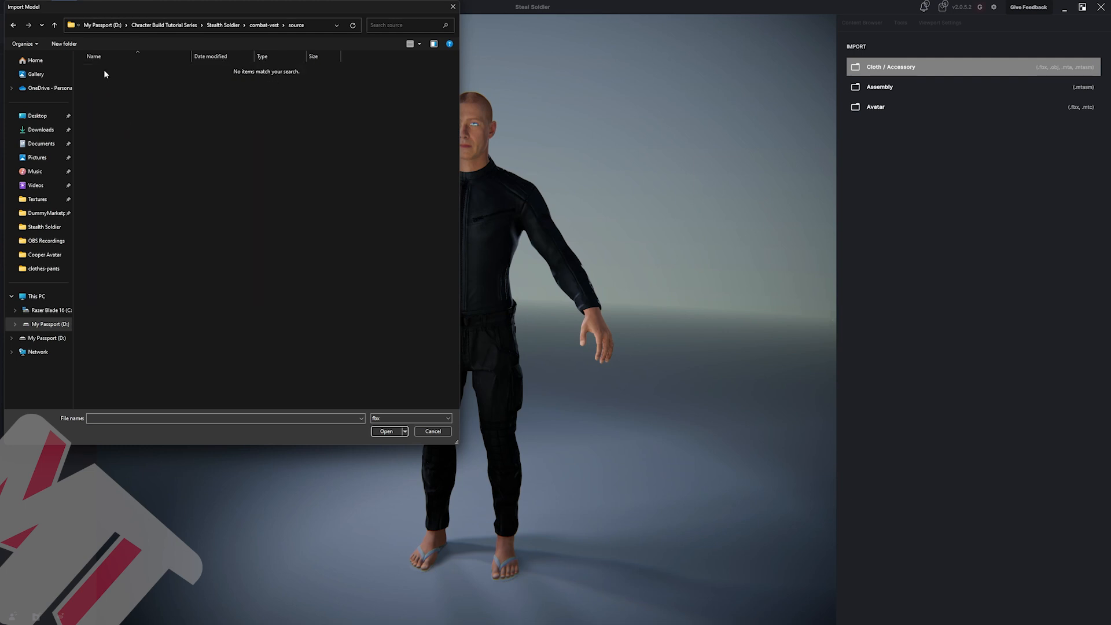
{"action": "left_click", "coordinate": [407, 416]}
{"action": "left_click", "coordinate": [390, 429]}
{"action": "left_click", "coordinate": [389, 420]}
{"action": "left_click", "coordinate": [388, 429]}
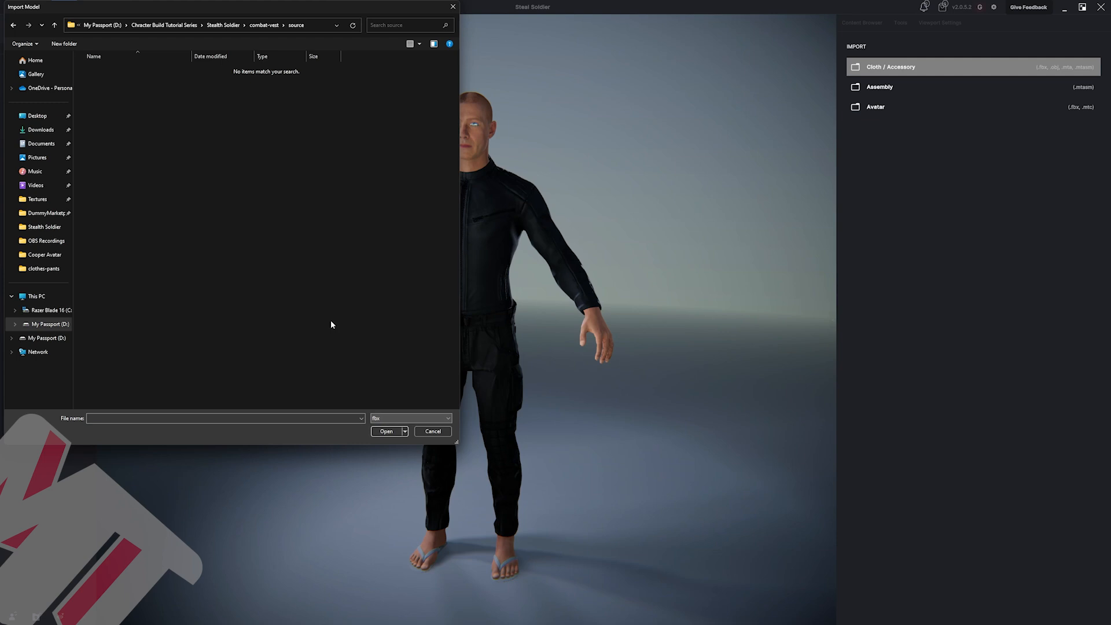
{"action": "left_click", "coordinate": [256, 26]}
{"action": "left_click", "coordinate": [226, 25]}
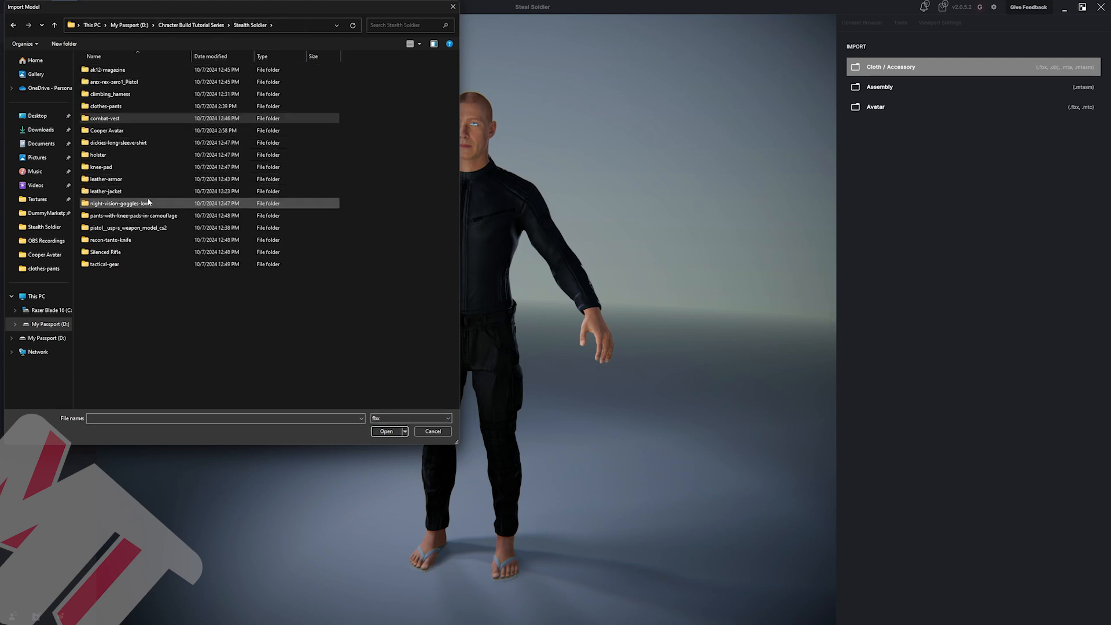
Import the model from the source subfolder of the tactical-gear folder as a cloth or accessory item.
{"action": "double_click", "coordinate": [120, 263]}
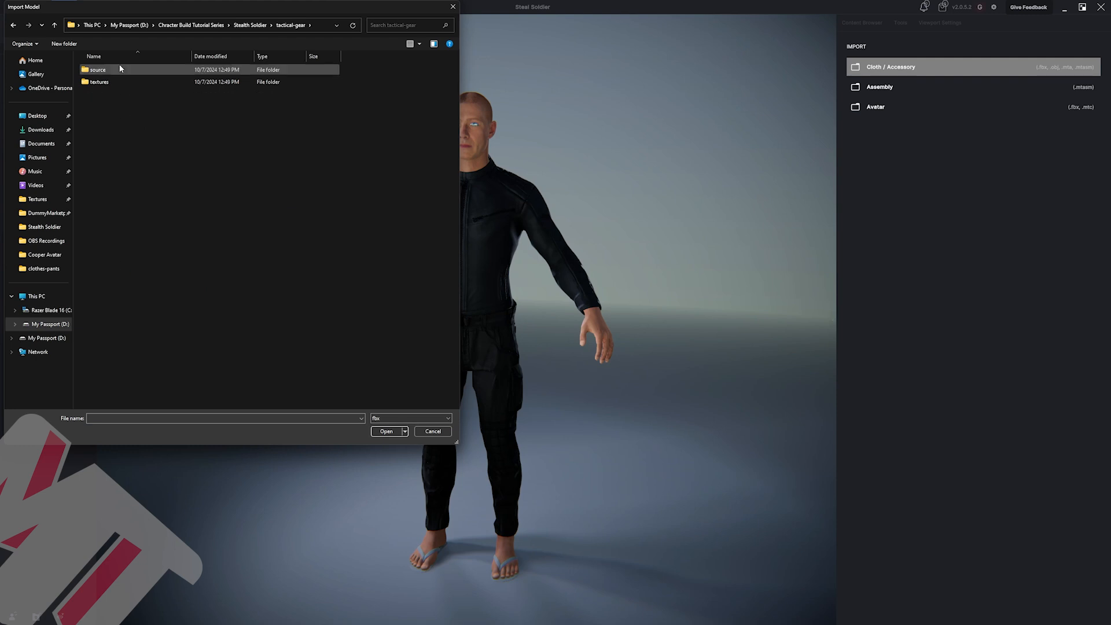
{"action": "double_click", "coordinate": [118, 70]}
{"action": "double_click", "coordinate": [118, 70]}
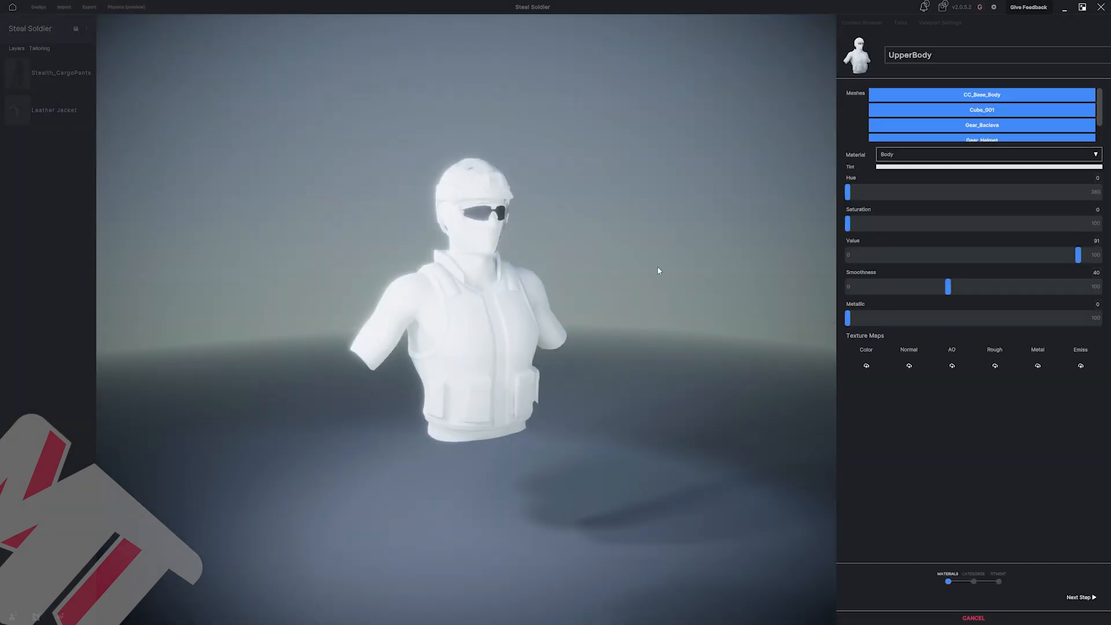
Exclude the CC_Base_Body, Cube_001, Gear_Baclava and Gear_Helmet meshes from the import, keeping only the vest mesh.
{"action": "left_click_drag", "start_coordinate": [662, 272], "coordinate": [458, 293]}
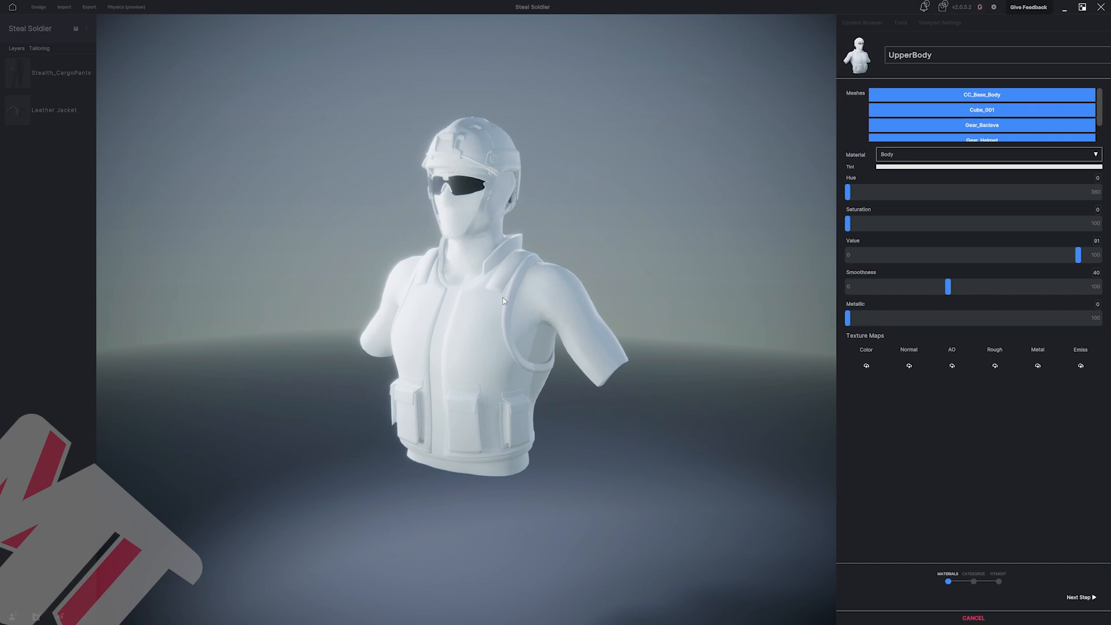
{"action": "mouse_move", "coordinate": [432, 159]}
{"action": "left_mouse_down"}
{"action": "mouse_move", "coordinate": [520, 169]}
{"action": "mouse_move", "coordinate": [548, 209]}
{"action": "mouse_move", "coordinate": [492, 207]}
{"action": "mouse_move", "coordinate": [433, 152]}
{"action": "left_mouse_up"}
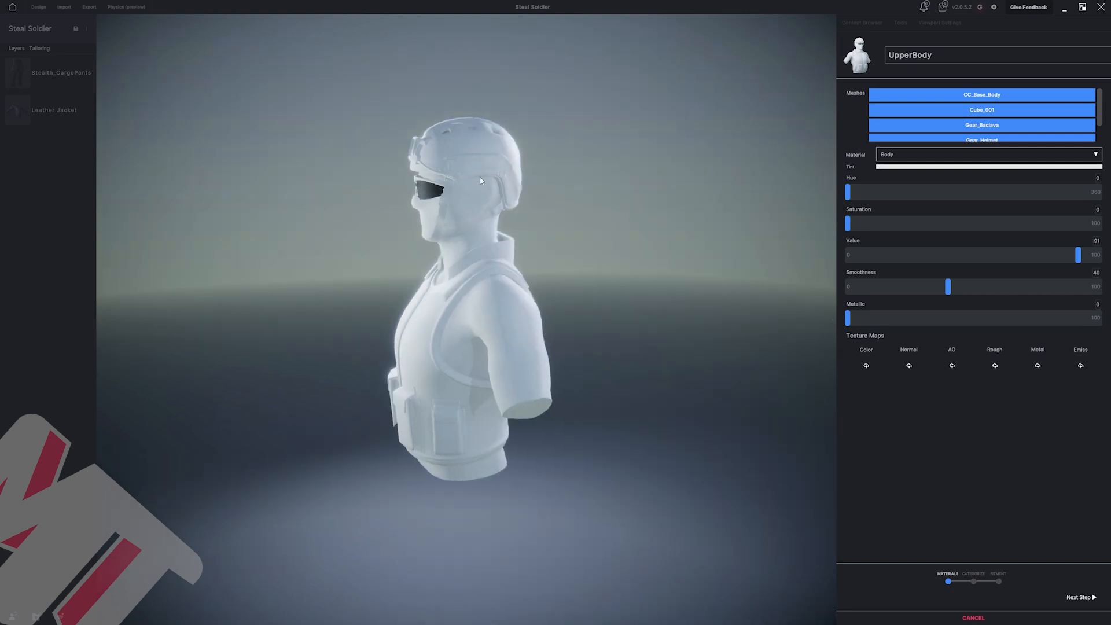
{"action": "left_click_drag", "start_coordinate": [481, 180], "coordinate": [585, 238]}
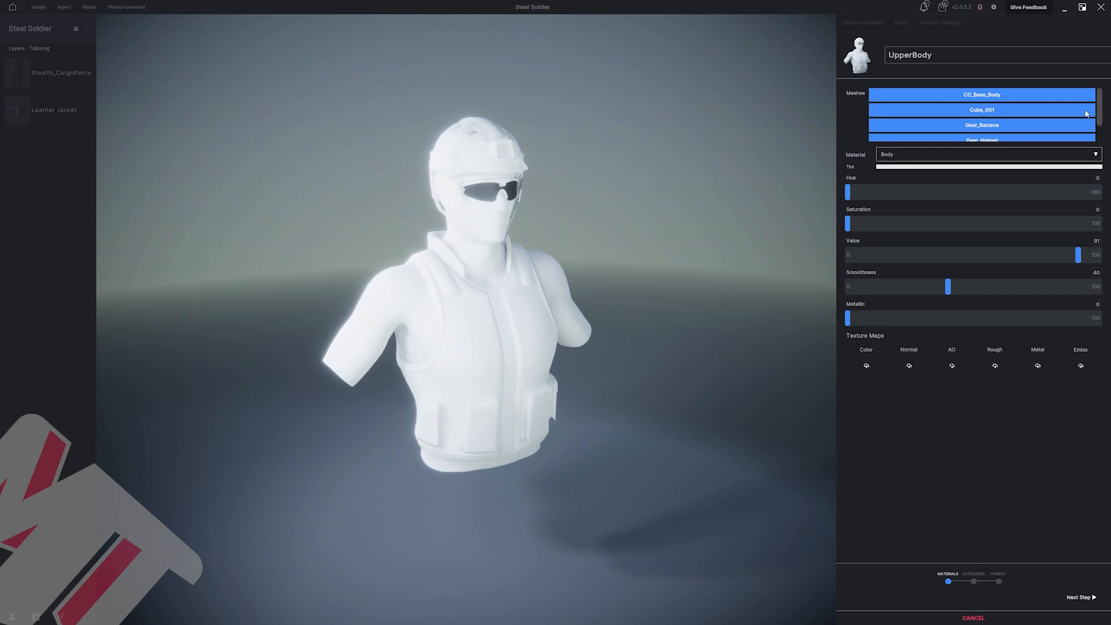
{"action": "scroll", "coordinate": [1019, 125], "scroll_direction": "down", "scroll_amount": 2}
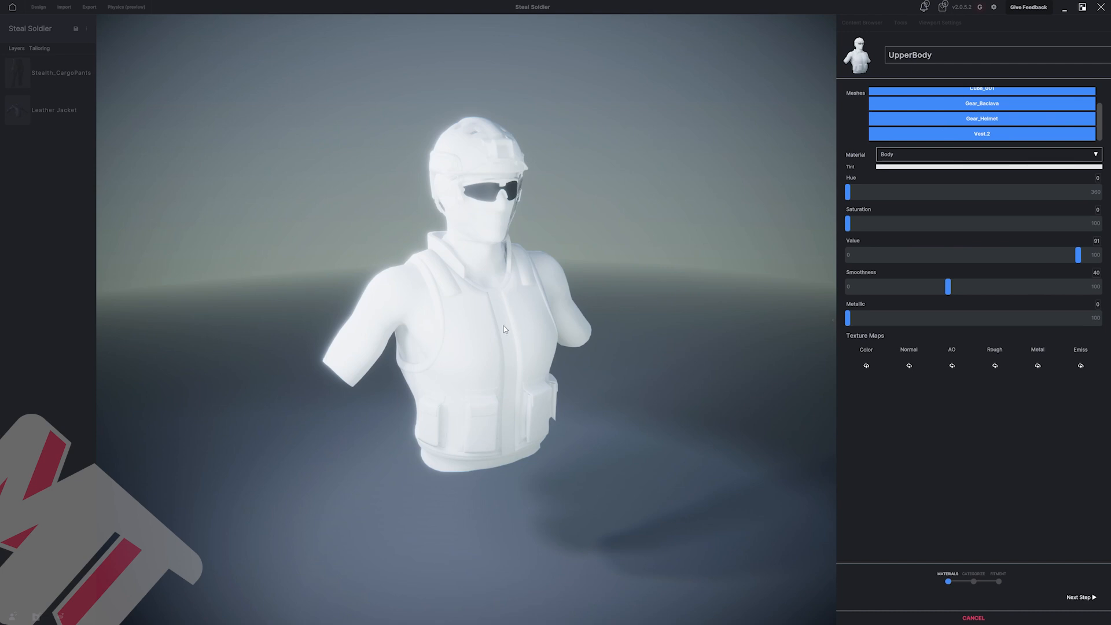
{"action": "left_click_drag", "start_coordinate": [643, 215], "coordinate": [559, 221]}
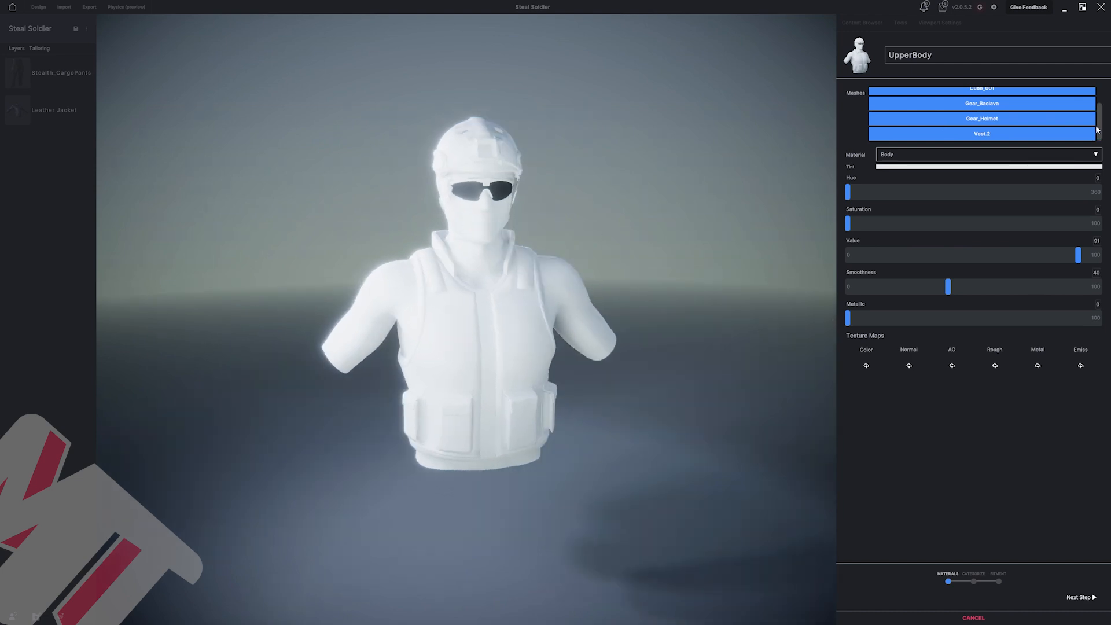
{"action": "scroll", "coordinate": [1005, 132], "scroll_direction": "up", "scroll_amount": 1}
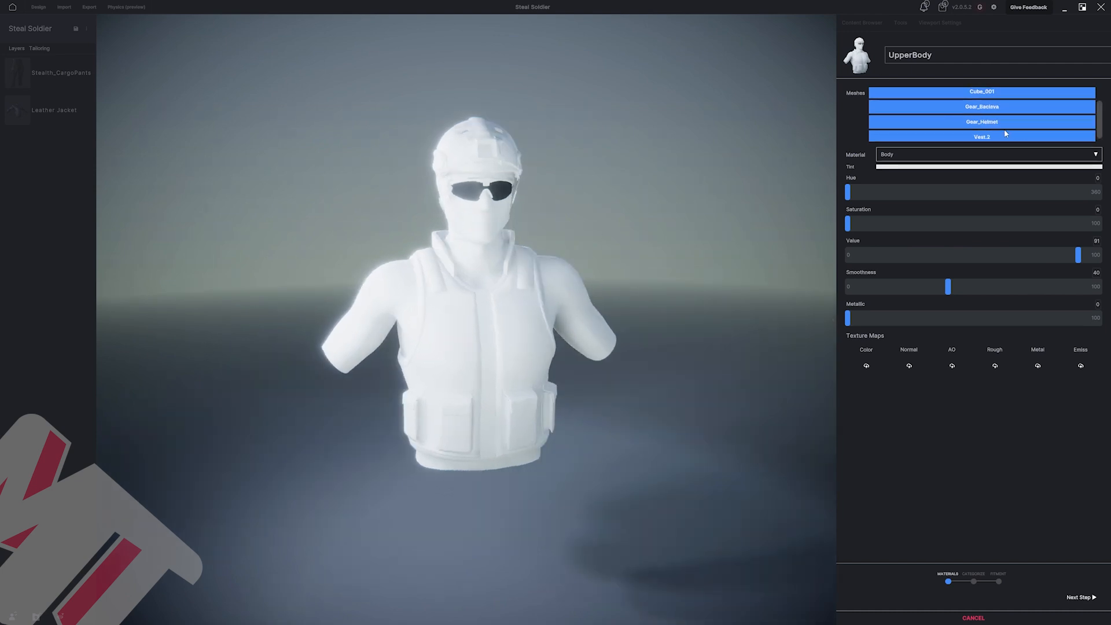
{"action": "left_click", "coordinate": [958, 121]}
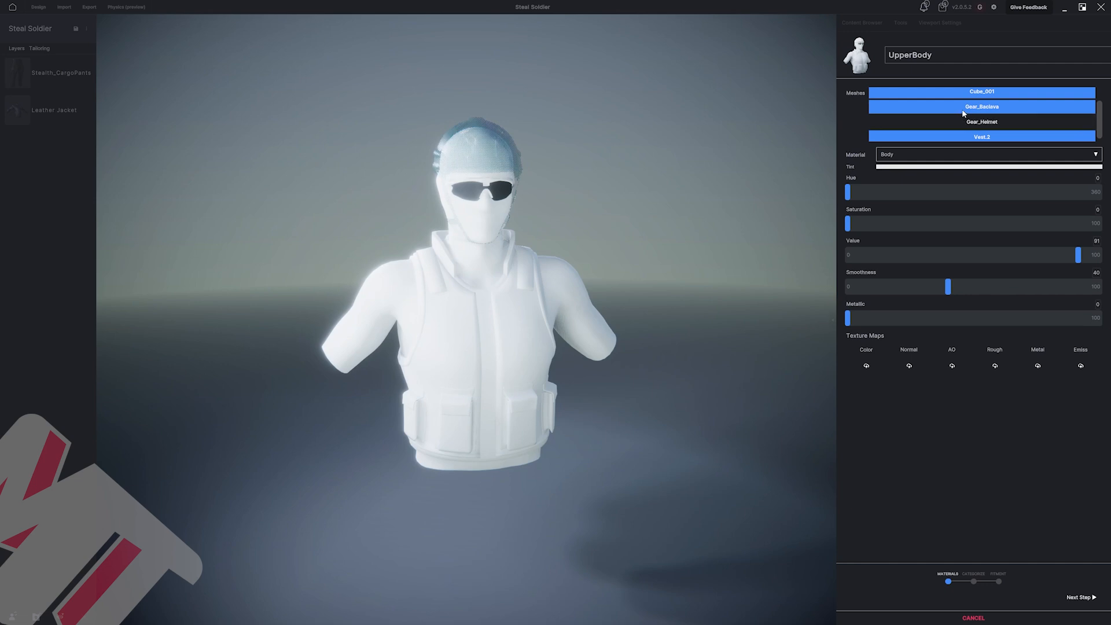
{"action": "left_click", "coordinate": [983, 94]}
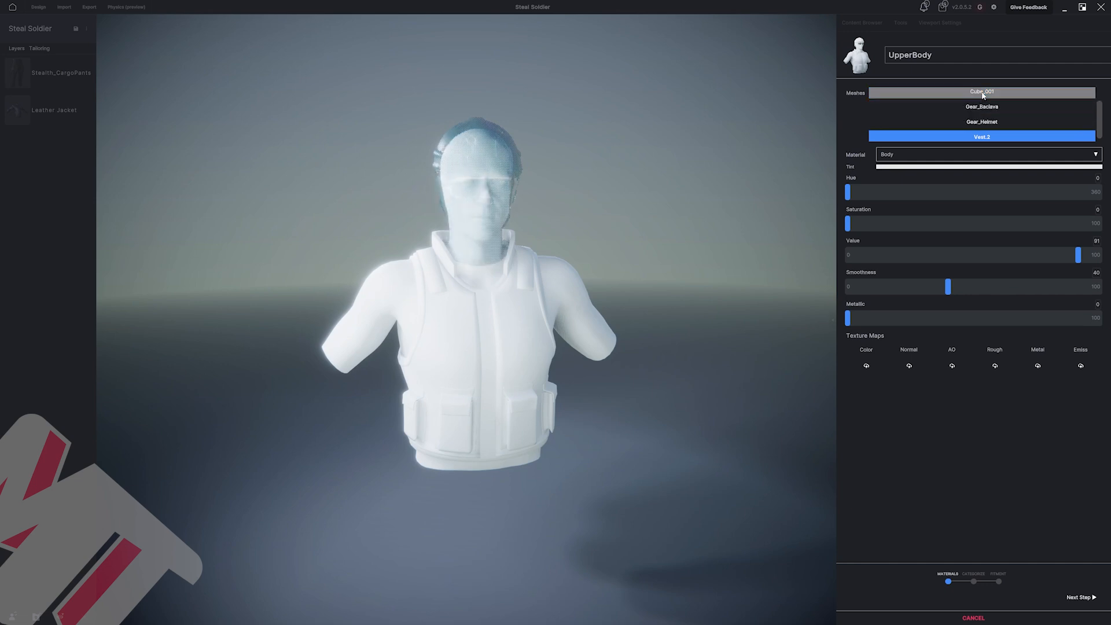
{"action": "left_click", "coordinate": [983, 94]}
{"action": "left_click", "coordinate": [984, 94]}
{"action": "scroll", "coordinate": [1099, 107], "scroll_direction": "up", "scroll_amount": 1}
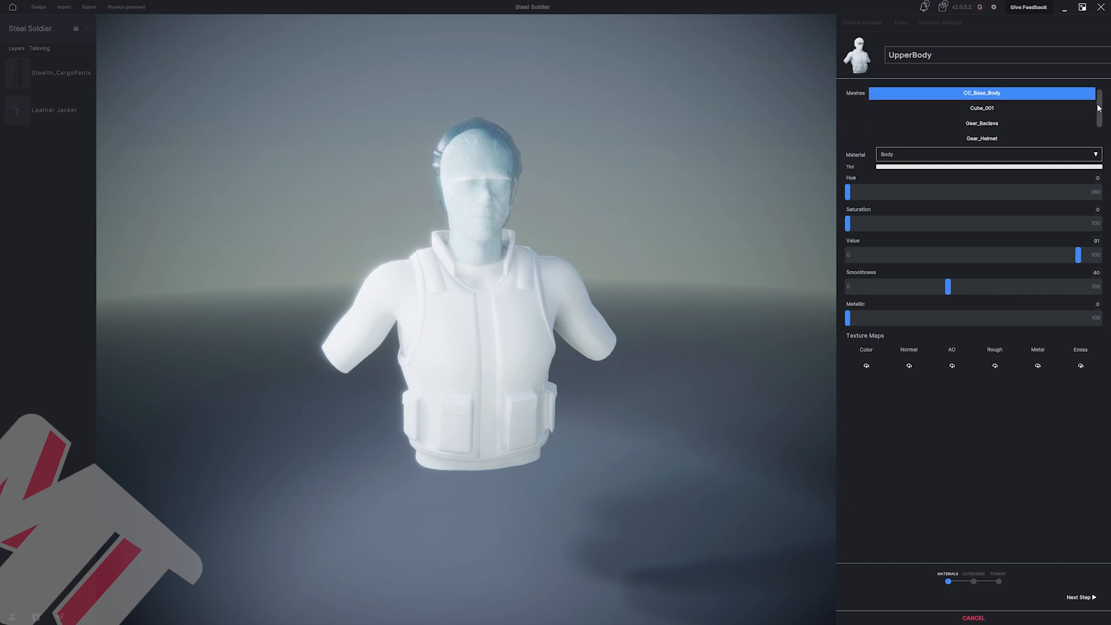
{"action": "left_click", "coordinate": [983, 93]}
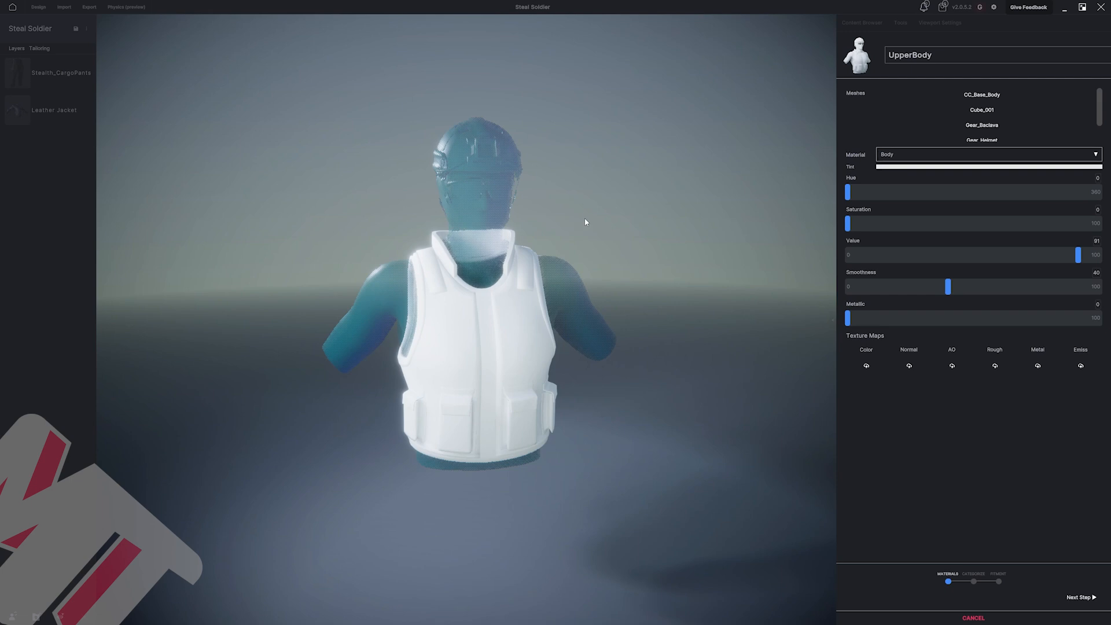
For the Vest material, load Vest_Base as the color map and Vest_Normal as the normal map from the tactical-gear textures folder.
{"action": "left_click_drag", "start_coordinate": [585, 223], "coordinate": [541, 231]}
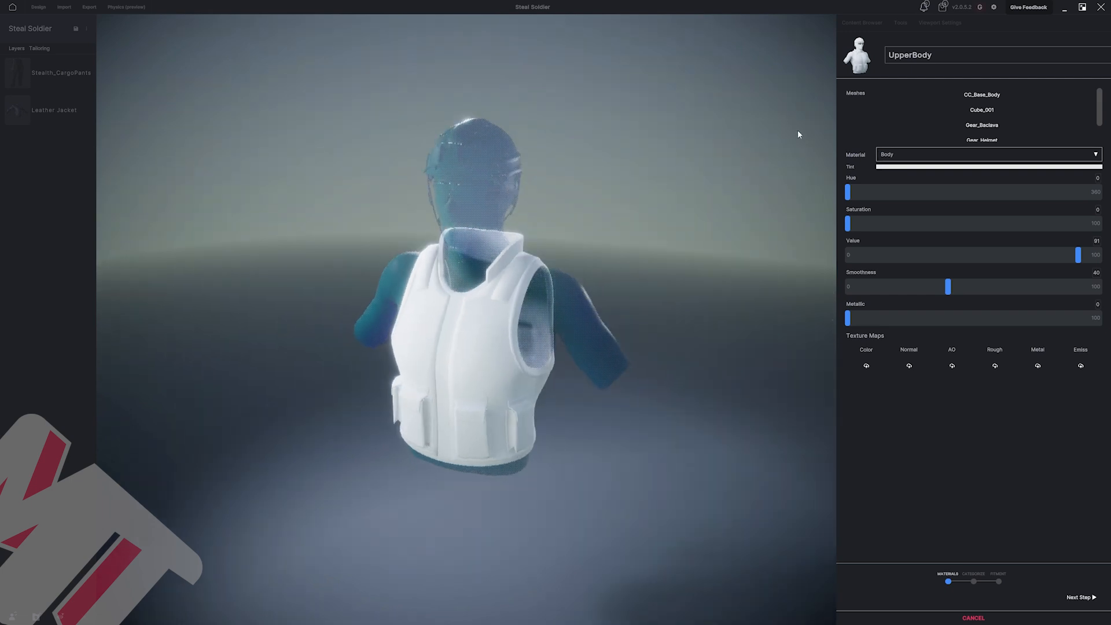
{"action": "left_click", "coordinate": [924, 157]}
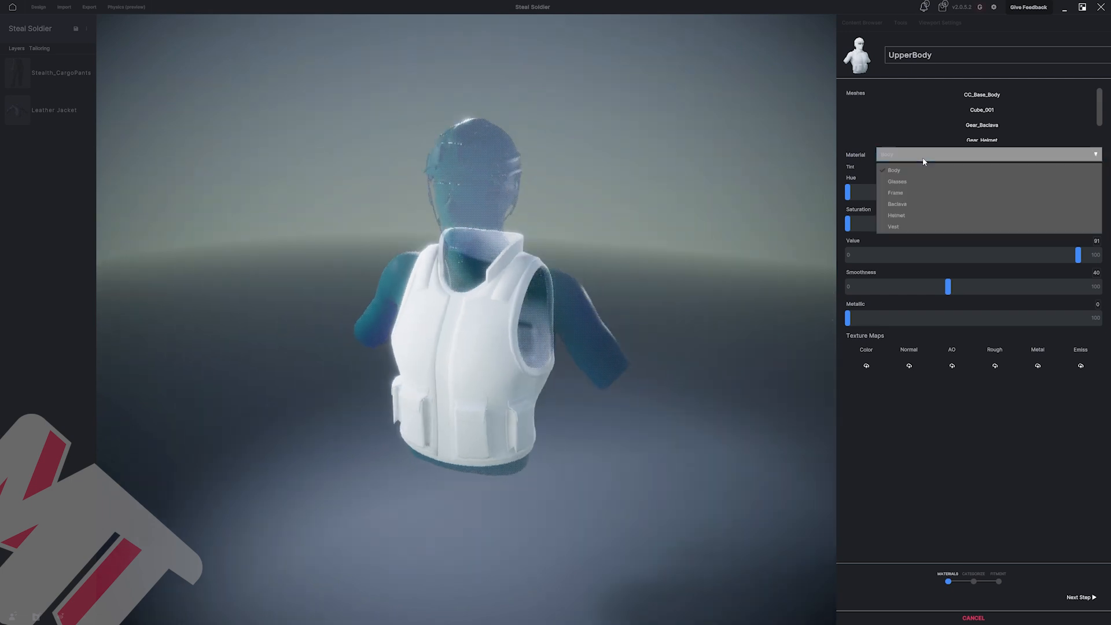
{"action": "left_click", "coordinate": [901, 230]}
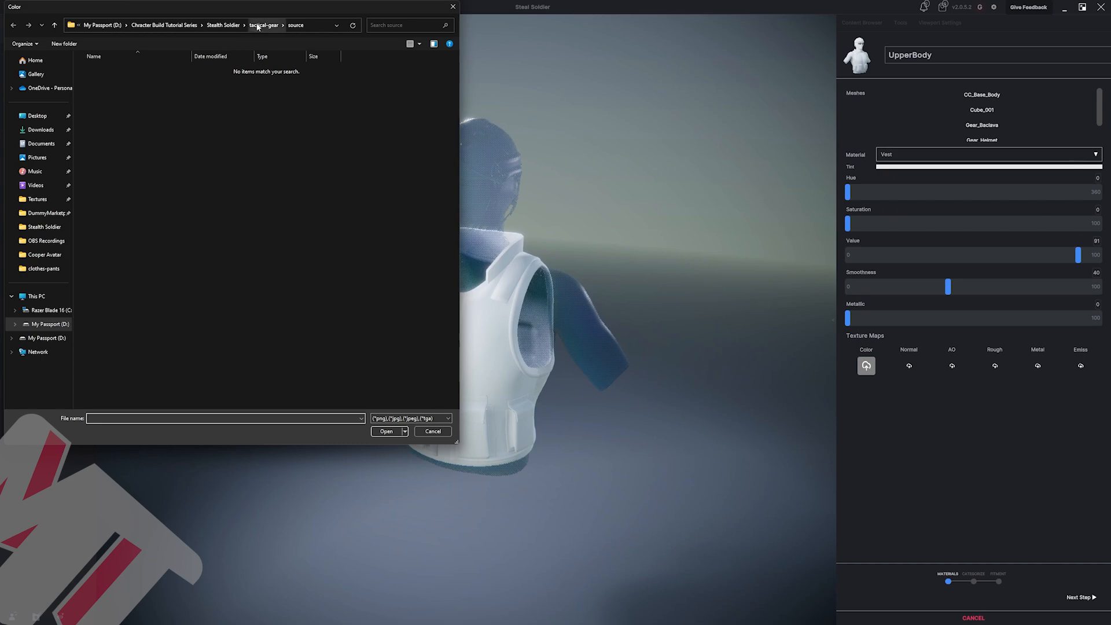
{"action": "left_click", "coordinate": [263, 25]}
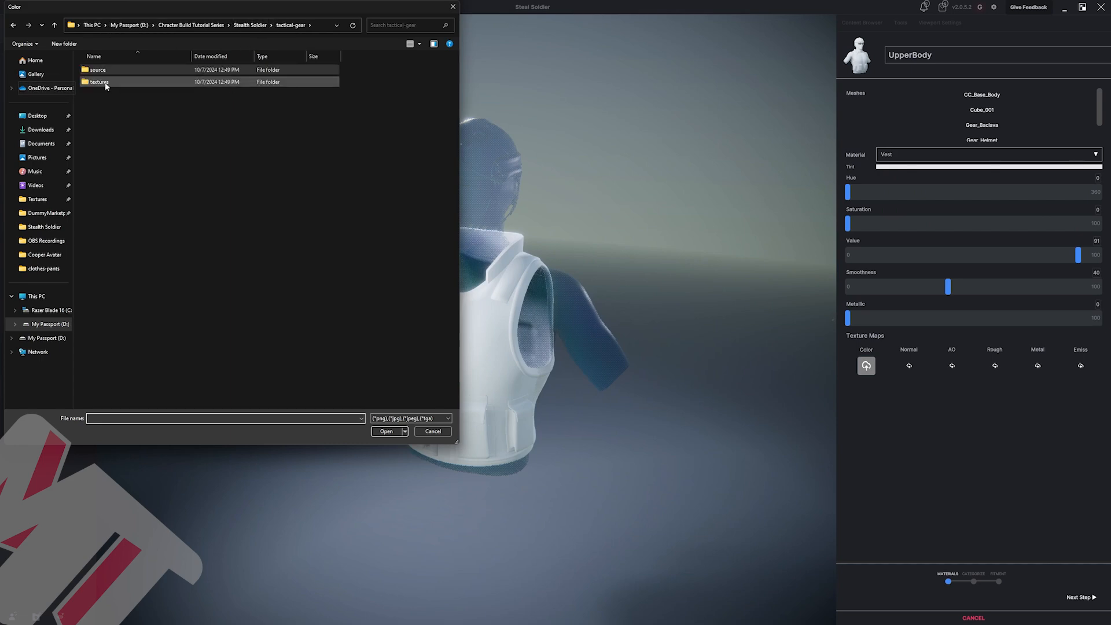
{"action": "double_click", "coordinate": [96, 82]}
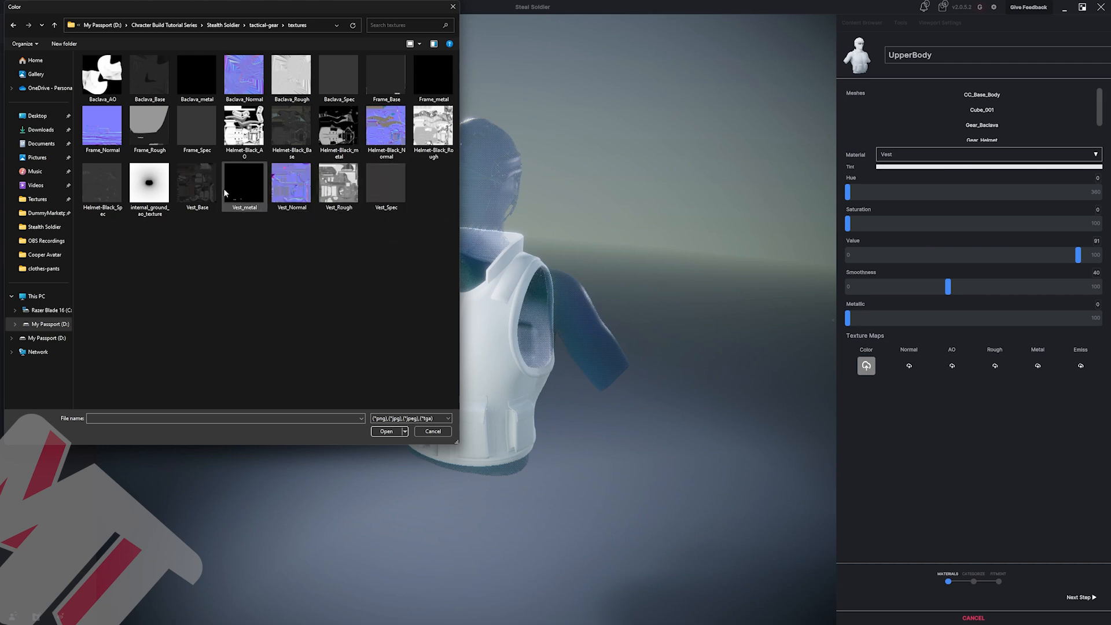
{"action": "double_click", "coordinate": [197, 194]}
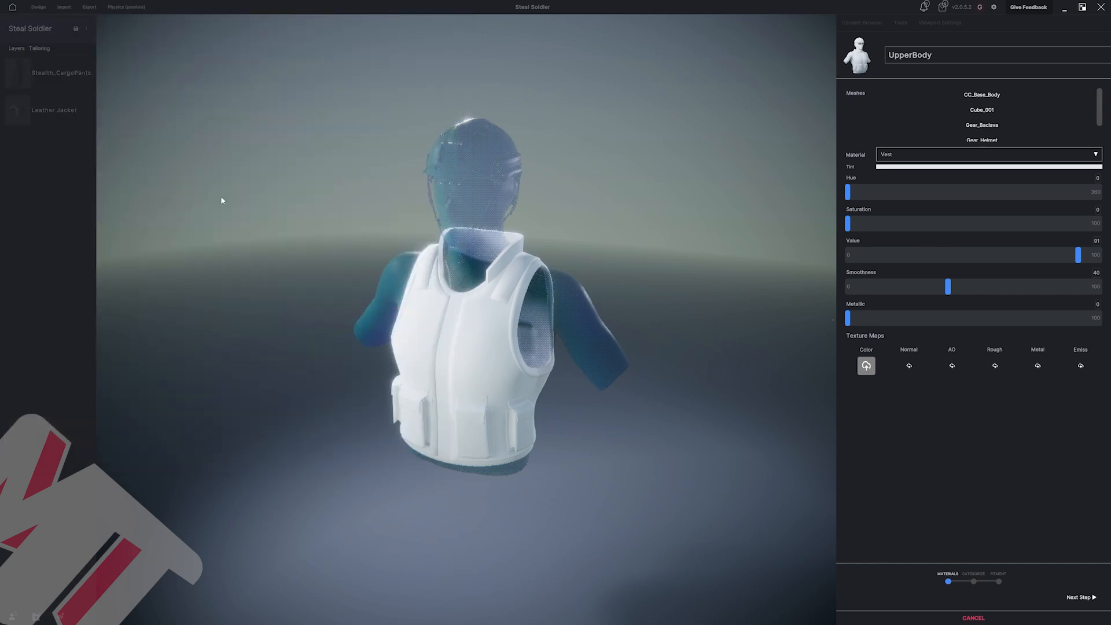
{"action": "left_click", "coordinate": [909, 366]}
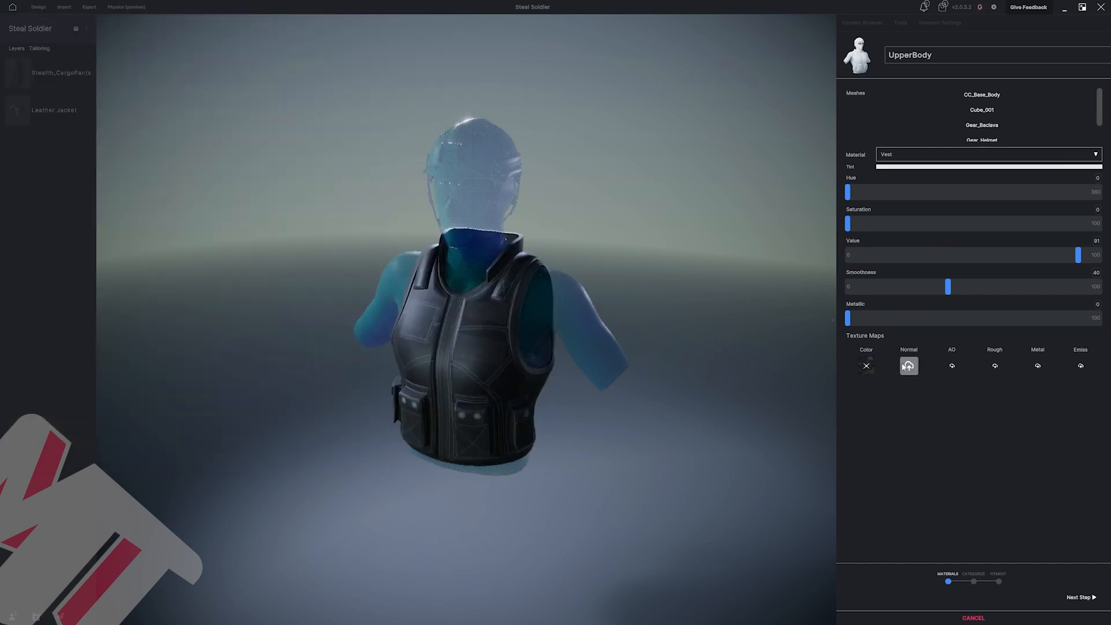
{"action": "double_click", "coordinate": [290, 185]}
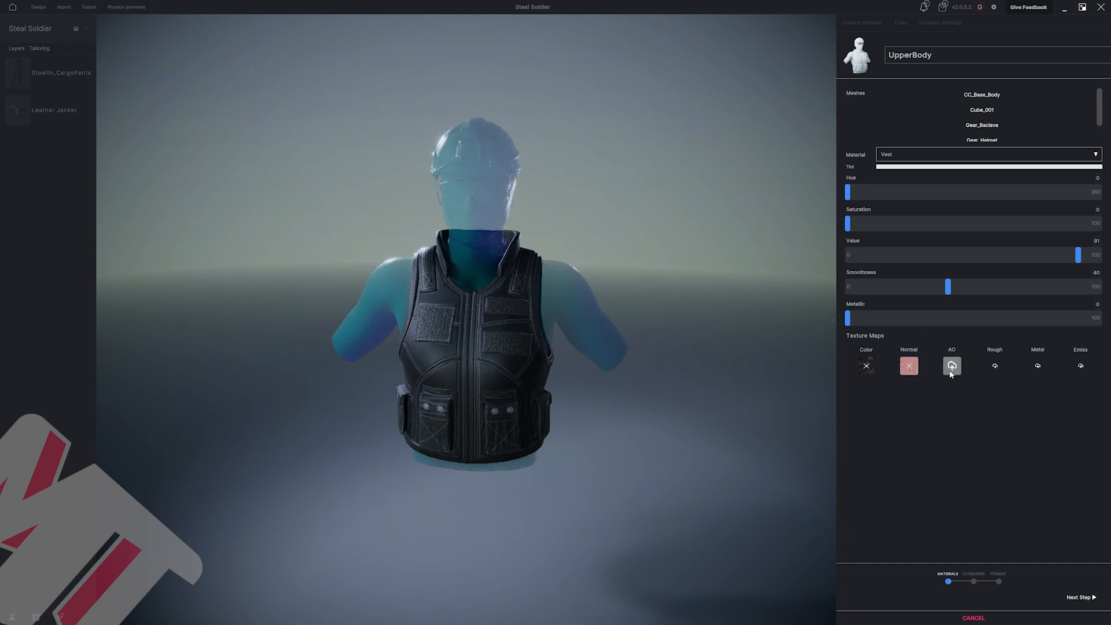
Load Vest_Rough as the roughness map and Vest_metal as the metal map of the Vest material.
{"action": "left_click", "coordinate": [952, 366]}
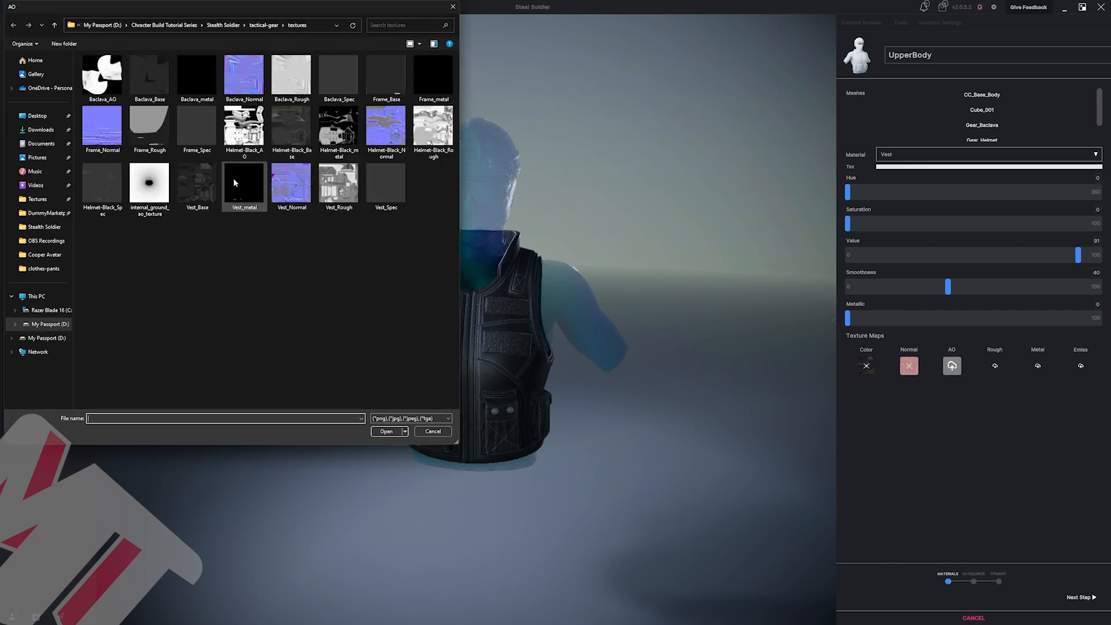
{"action": "left_click", "coordinate": [433, 432]}
{"action": "left_click", "coordinate": [995, 366]}
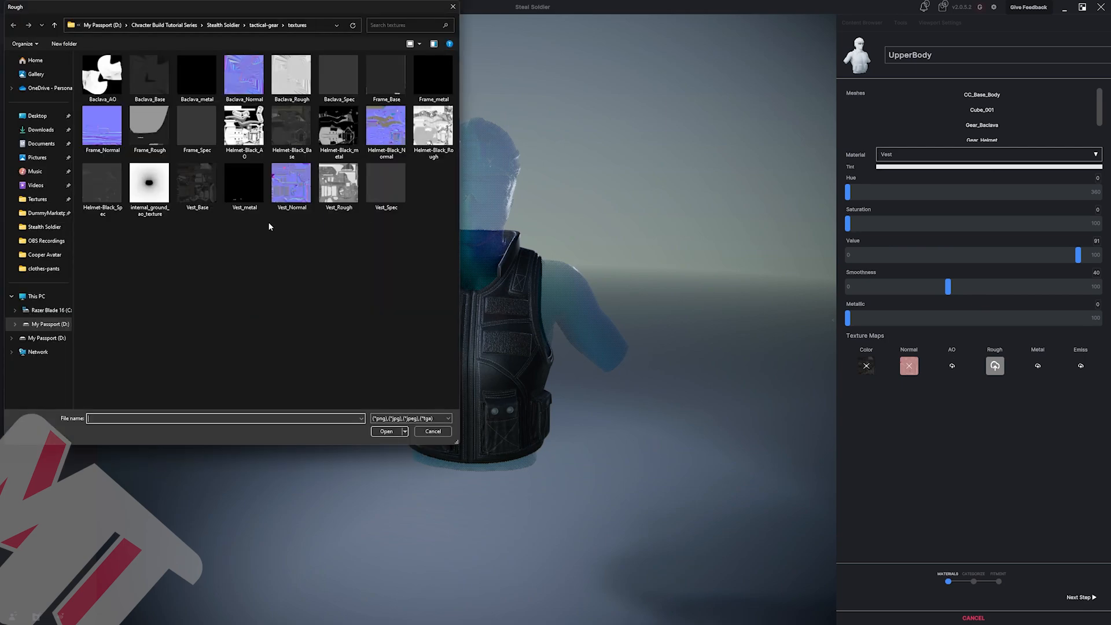
{"action": "left_click", "coordinate": [332, 193]}
{"action": "double_click", "coordinate": [332, 193]}
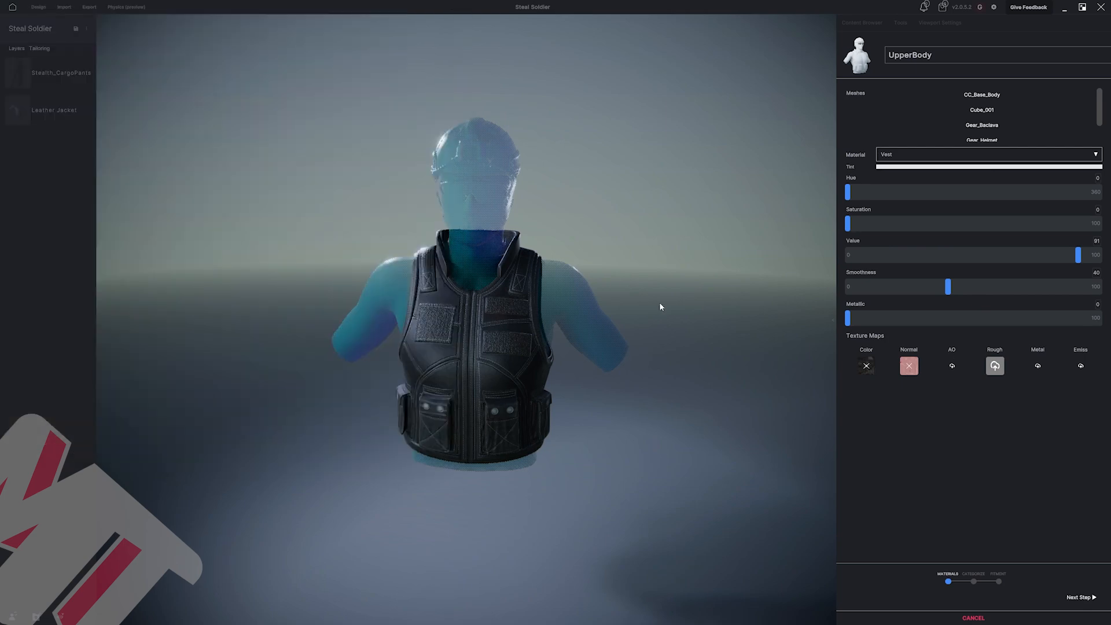
{"action": "left_click", "coordinate": [1038, 366]}
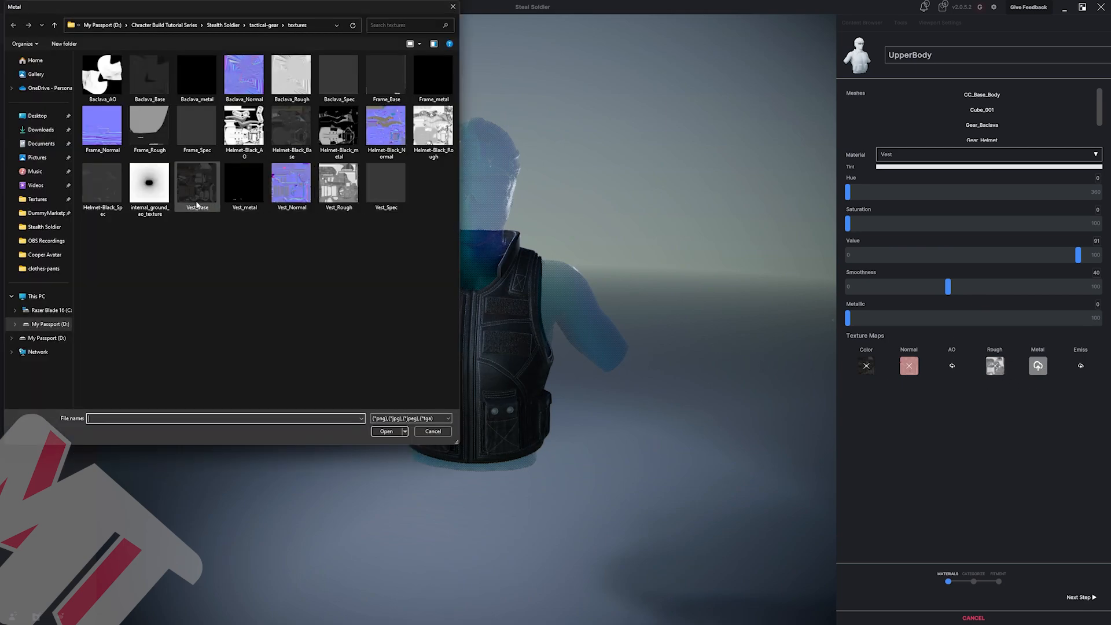
{"action": "double_click", "coordinate": [235, 199]}
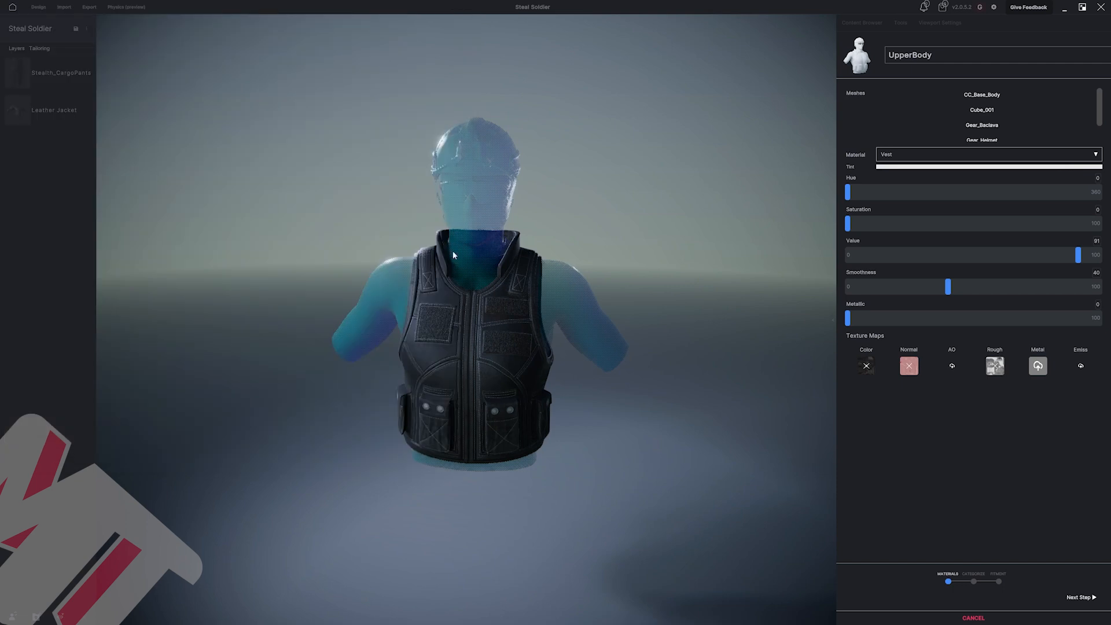
Categorize the imported item as cloth in the Vests category and proceed to the fitment stage.
{"action": "middle_click_drag", "start_coordinate": [563, 308], "coordinate": [628, 290]}
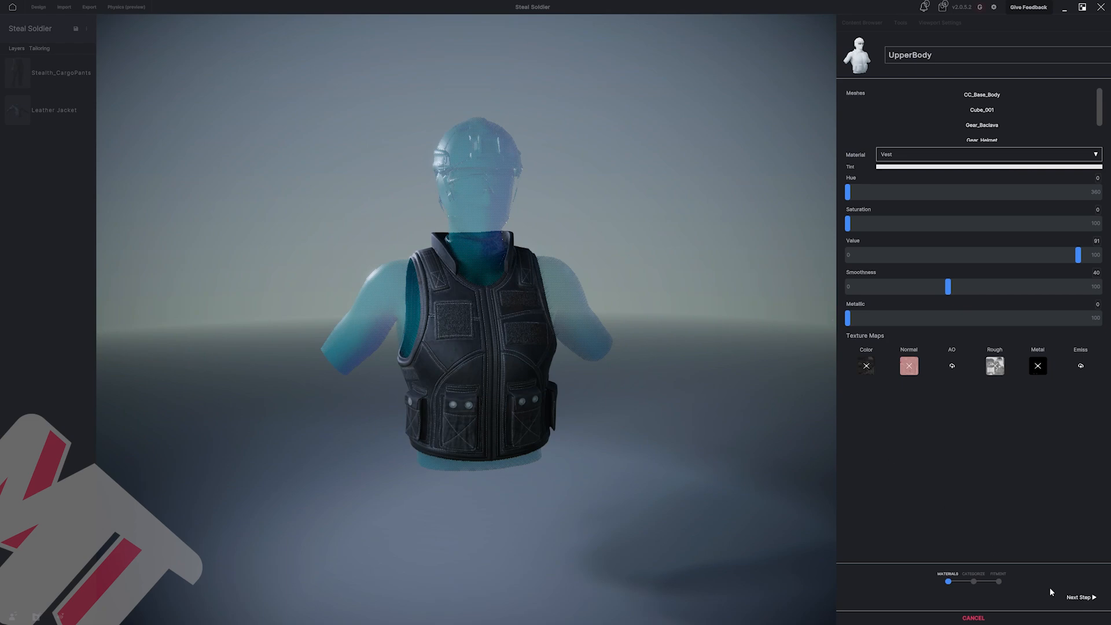
{"action": "left_click", "coordinate": [1068, 598]}
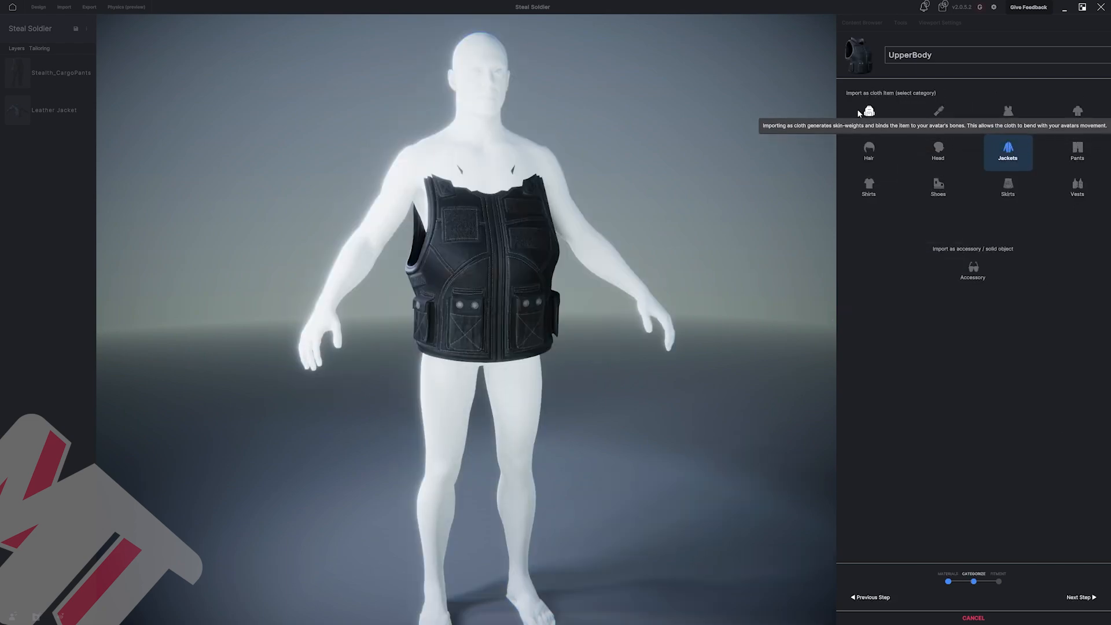
{"action": "left_click", "coordinate": [1077, 187]}
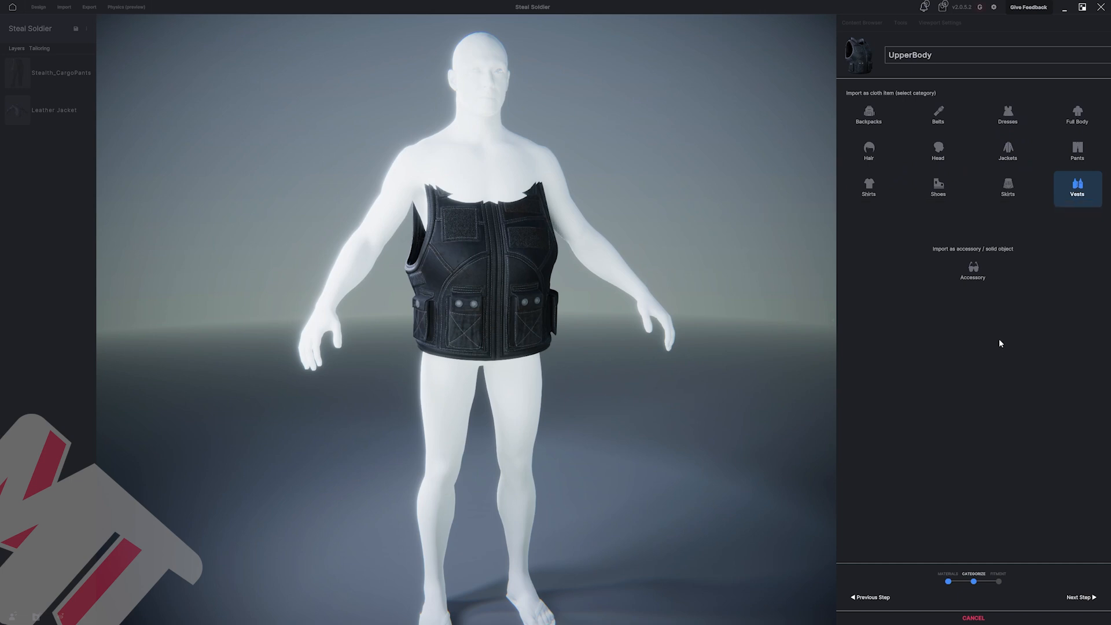
{"action": "left_click", "coordinate": [1081, 598]}
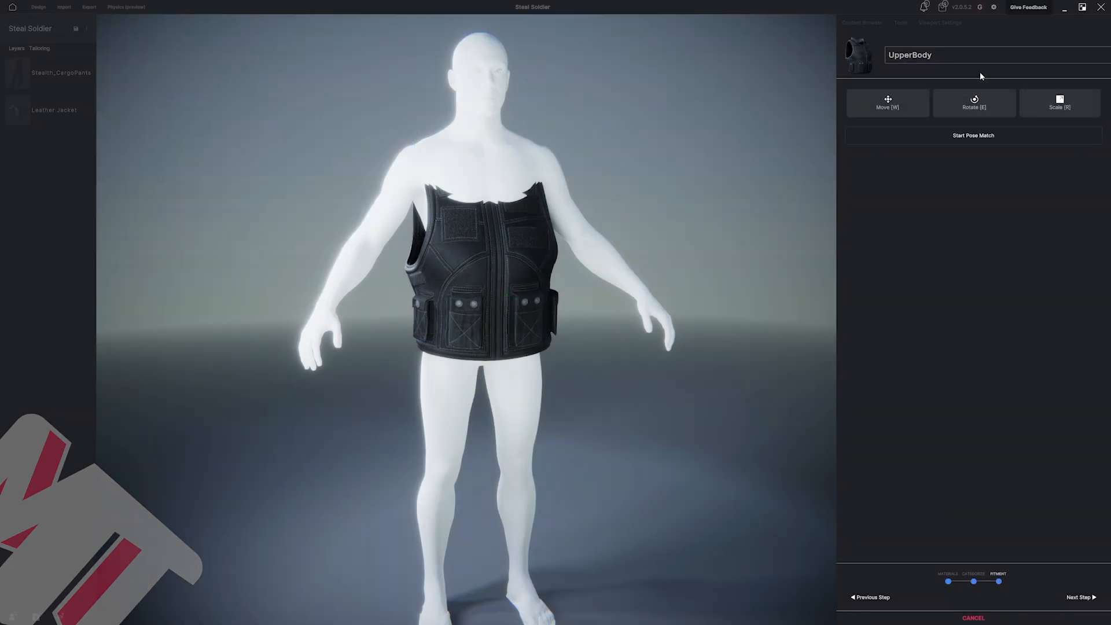
Raise the imported vest to the character's chest and shoulders, and scale it down uniformly to fit the torso more closely.
{"action": "left_click", "coordinate": [881, 112]}
{"action": "left_click_drag", "start_coordinate": [485, 225], "coordinate": [485, 180]}
{"action": "left_click", "coordinate": [1042, 110]}
{"action": "middle_click_drag", "start_coordinate": [568, 174], "coordinate": [453, 215]}
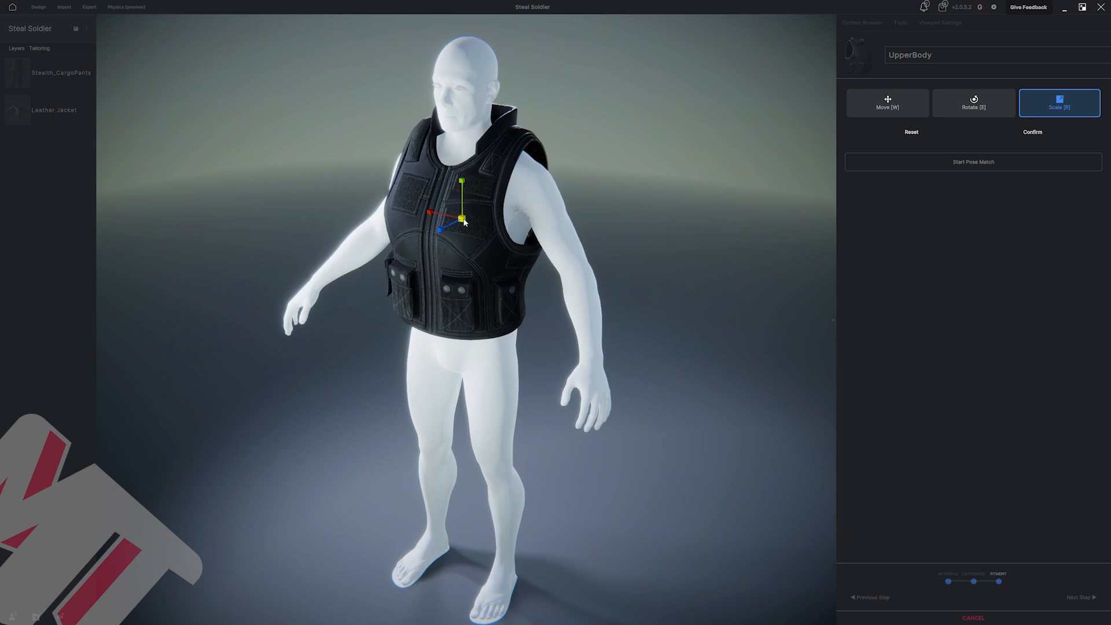
{"action": "mouse_move", "coordinate": [452, 215]}
{"action": "left_mouse_down"}
{"action": "mouse_move", "coordinate": [446, 223]}
{"action": "mouse_move", "coordinate": [471, 217]}
{"action": "left_mouse_up"}
{"action": "middle_click_drag", "start_coordinate": [472, 217], "coordinate": [757, 167]}
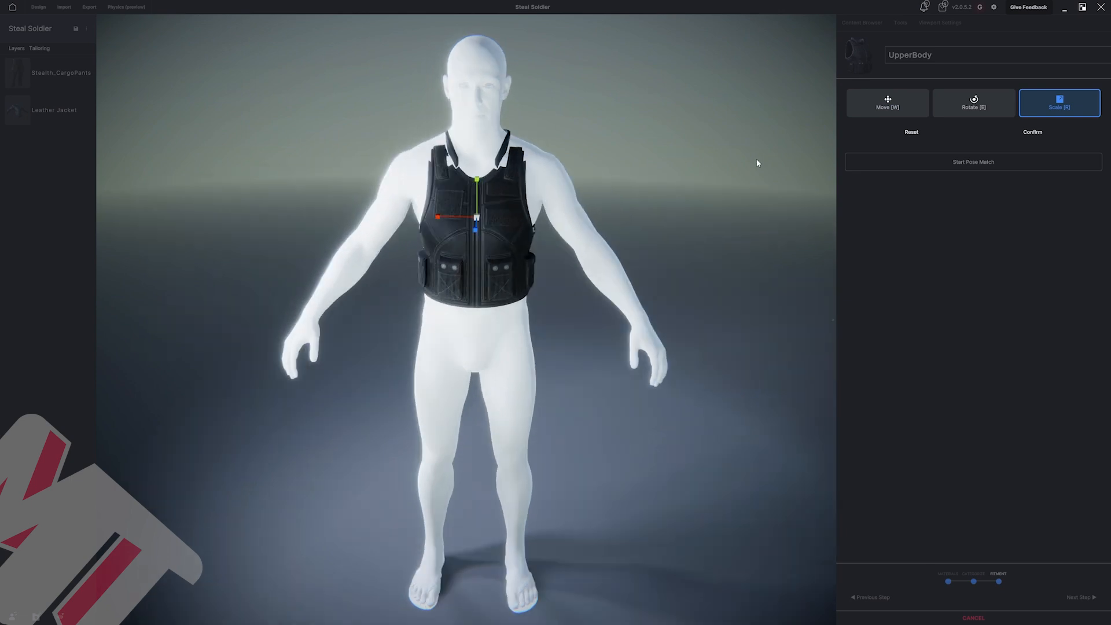
Move the scaled vest up to the neckline, shift it along the body's depth to align with the torso, and confirm the placement.
{"action": "left_click", "coordinate": [849, 104]}
{"action": "left_click_drag", "start_coordinate": [474, 192], "coordinate": [476, 166]}
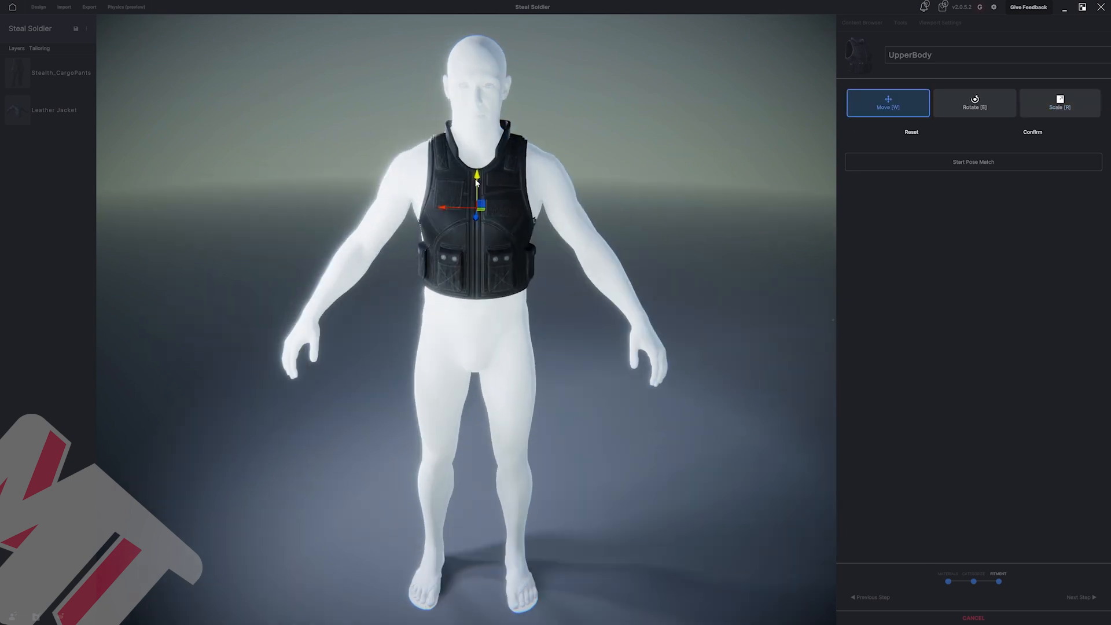
{"action": "mouse_move", "coordinate": [476, 167]}
{"action": "middle_mouse_down"}
{"action": "mouse_move", "coordinate": [637, 176]}
{"action": "mouse_move", "coordinate": [479, 179]}
{"action": "middle_mouse_up"}
{"action": "left_click_drag", "start_coordinate": [503, 191], "coordinate": [492, 192]}
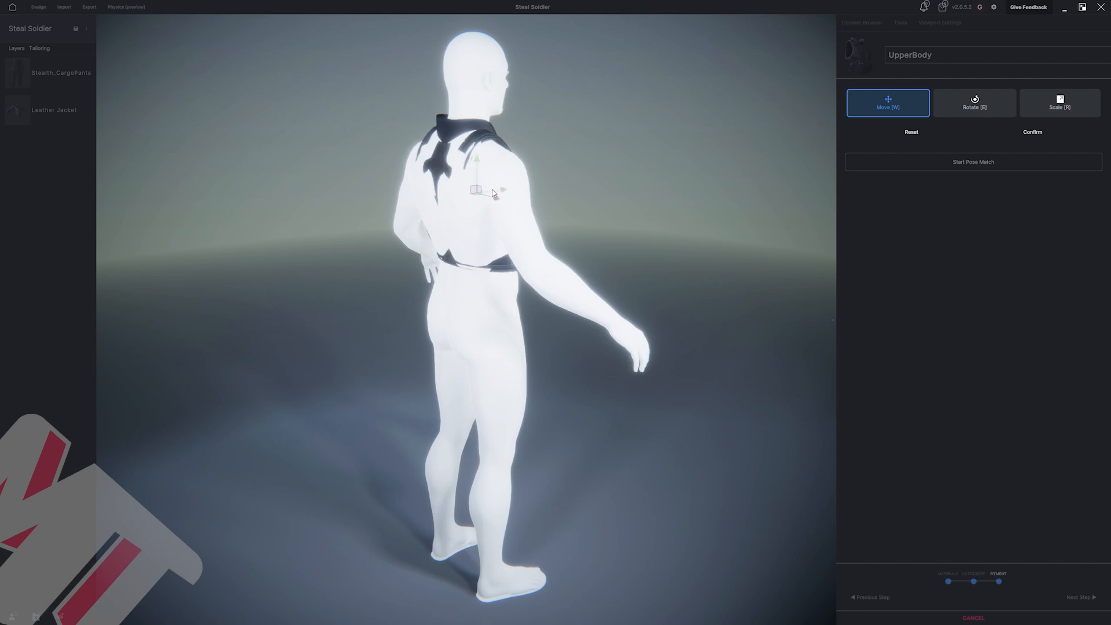
{"action": "middle_click_drag", "start_coordinate": [492, 192], "coordinate": [578, 180]}
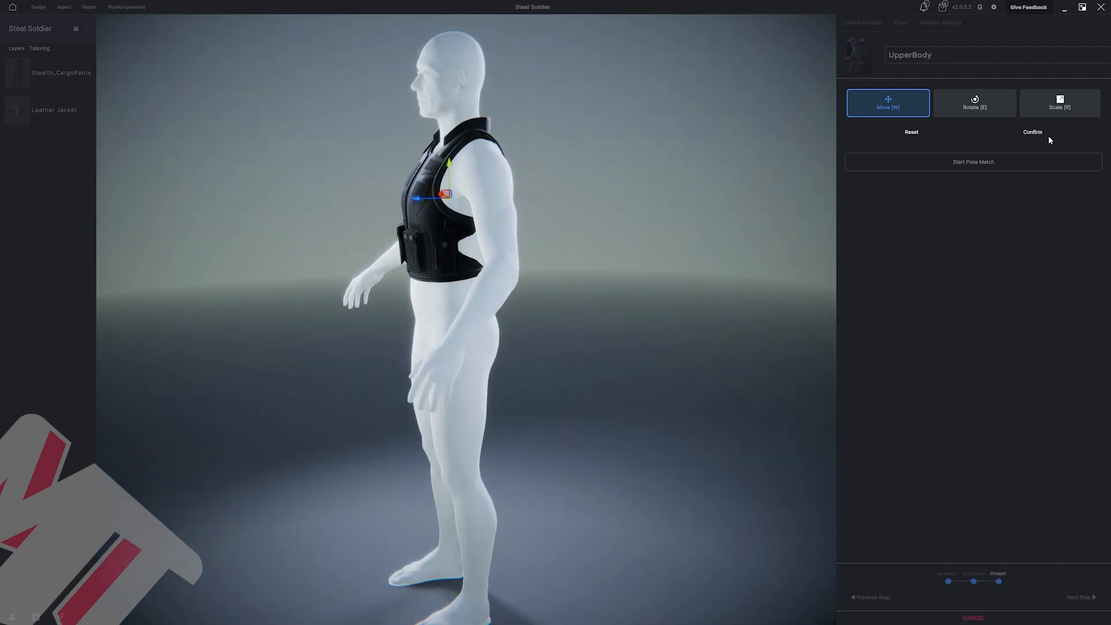
{"action": "left_click", "coordinate": [1034, 133]}
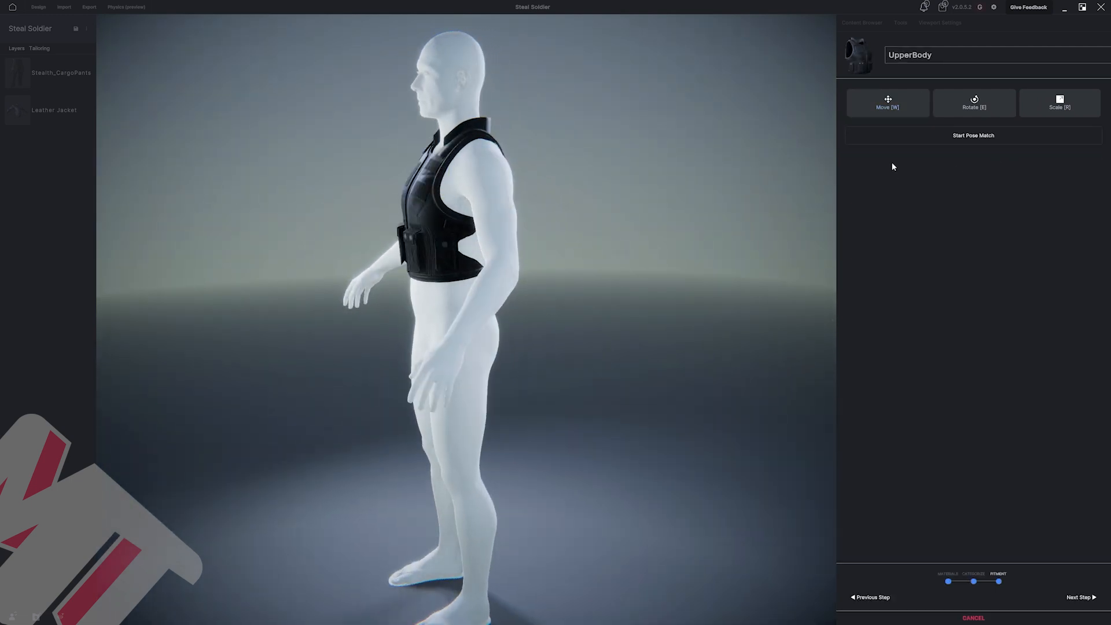
Run pose matching for the vest, accept the default joint positions, and complete the import.
{"action": "left_click", "coordinate": [955, 138]}
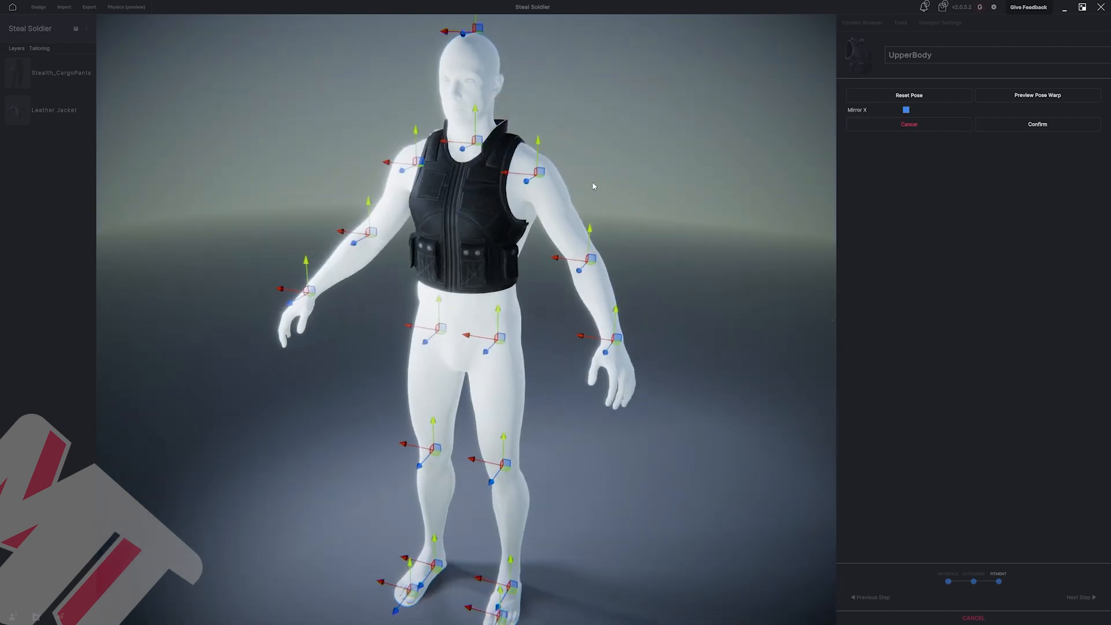
{"action": "middle_click_drag", "start_coordinate": [594, 186], "coordinate": [470, 200]}
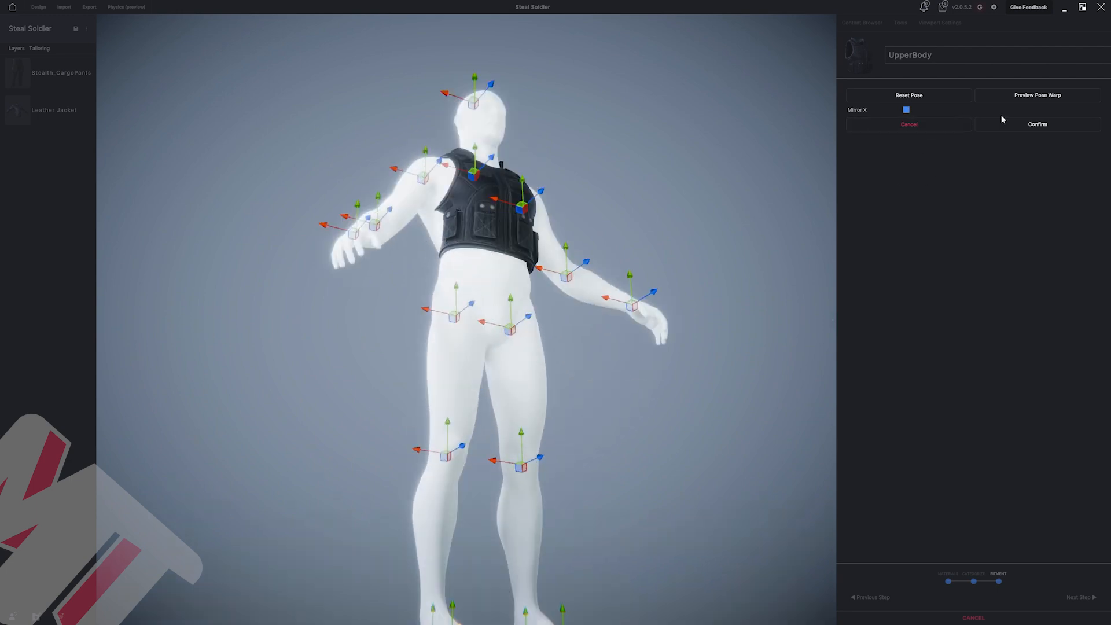
{"action": "left_click", "coordinate": [1010, 123]}
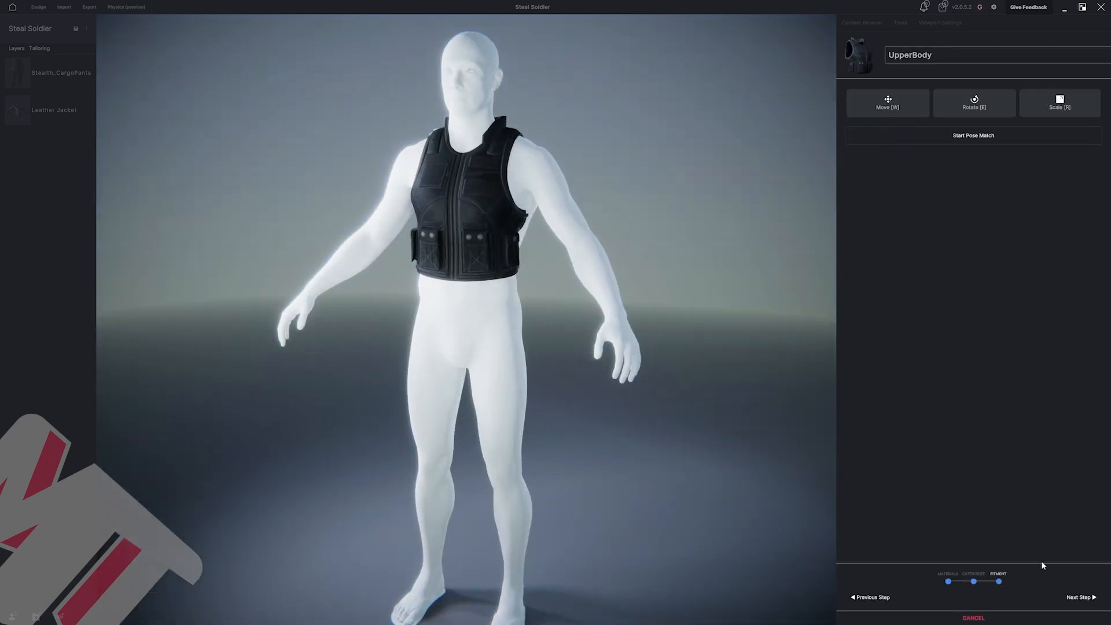
{"action": "left_click", "coordinate": [1080, 597]}
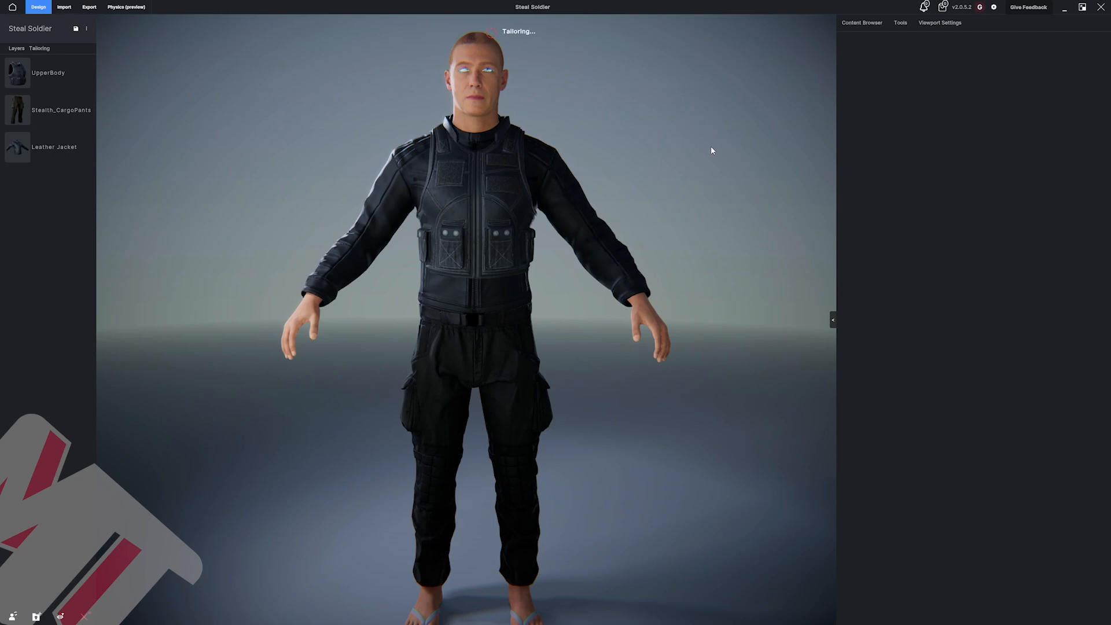
Examine the vest's fit over the jacket up close and while playing the Skin Weights Test animation.
{"action": "left_click_drag", "start_coordinate": [712, 151], "coordinate": [596, 162]}
{"action": "scroll", "coordinate": [572, 224], "scroll_direction": "up", "scroll_amount": 5}
{"action": "scroll", "coordinate": [610, 210], "scroll_direction": "down", "scroll_amount": 5}
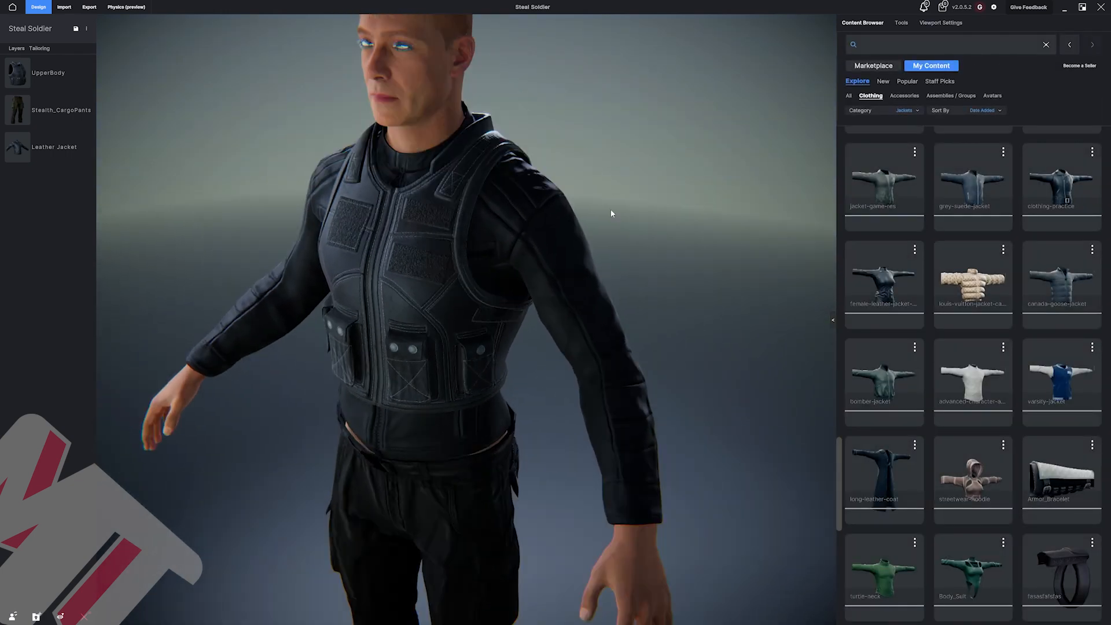
{"action": "left_click_drag", "start_coordinate": [610, 210], "coordinate": [622, 203]}
{"action": "left_click", "coordinate": [944, 24]}
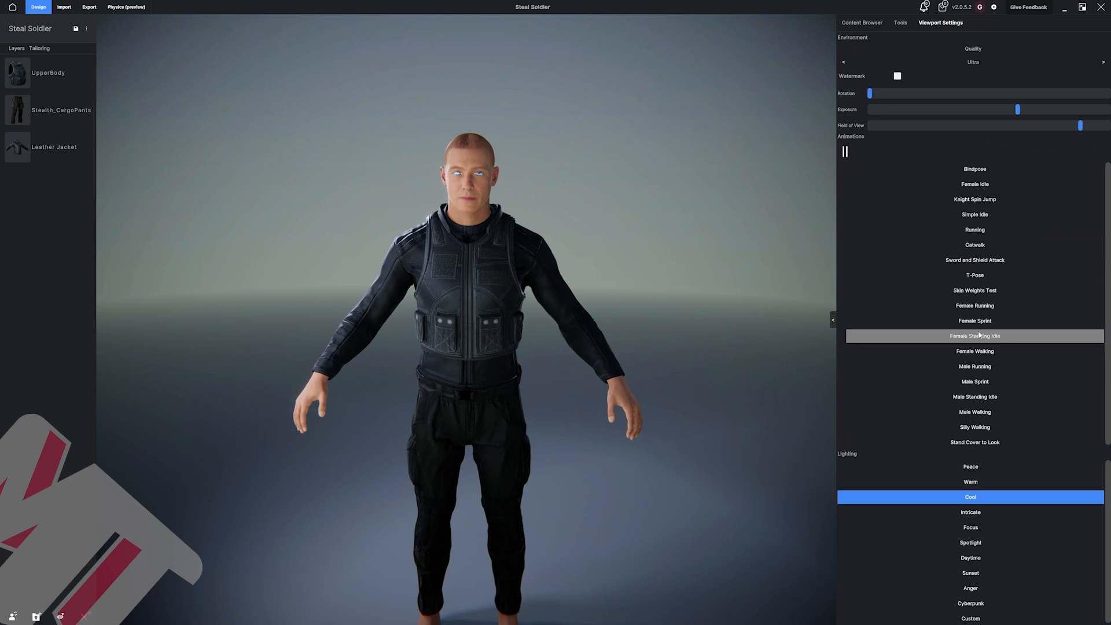
{"action": "left_click", "coordinate": [984, 292]}
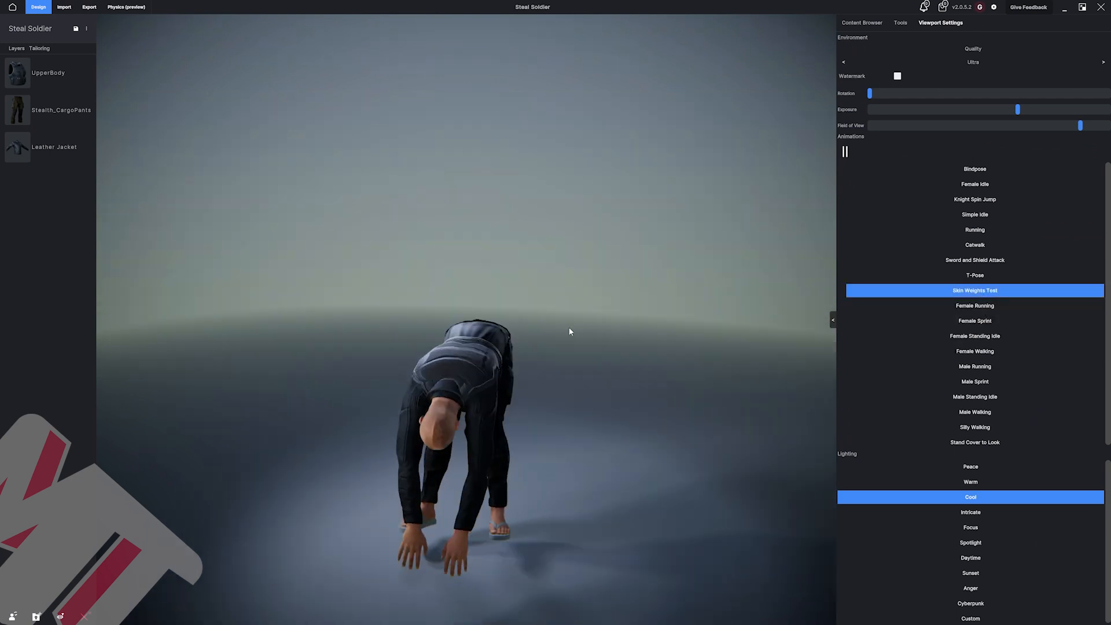
{"action": "scroll", "coordinate": [491, 329], "scroll_direction": "down", "scroll_amount": 3}
{"action": "middle_click_drag", "start_coordinate": [491, 329], "coordinate": [724, 341]}
Preview the outfit with the Stand Cover to Look animation, and return the character to Bindpose.
{"action": "left_click", "coordinate": [975, 306]}
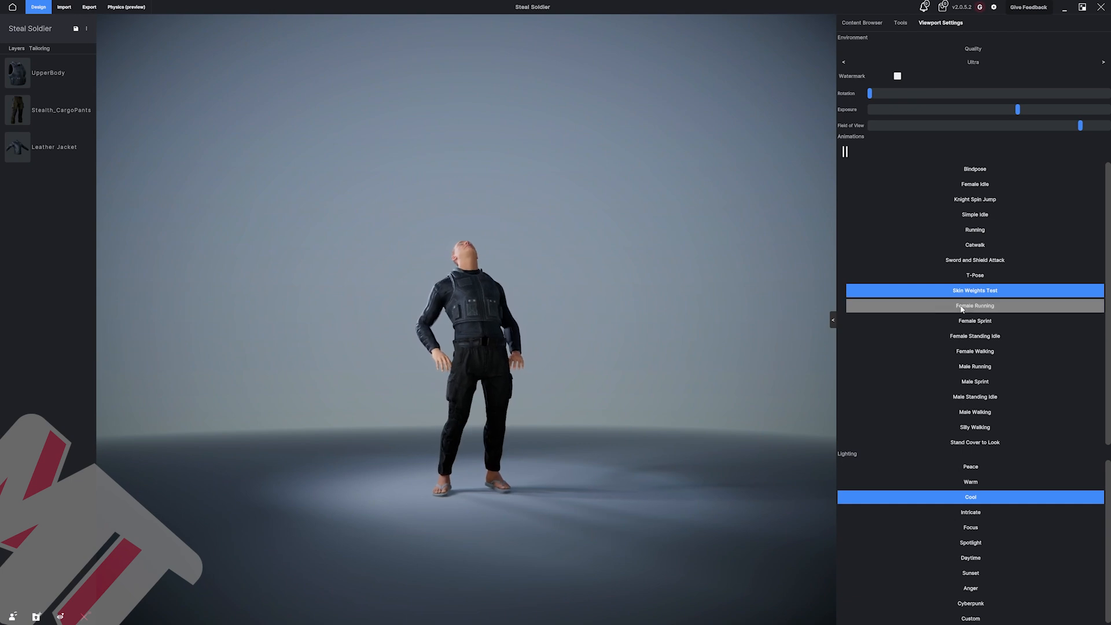
{"action": "left_click", "coordinate": [967, 336]}
{"action": "left_click", "coordinate": [976, 442]}
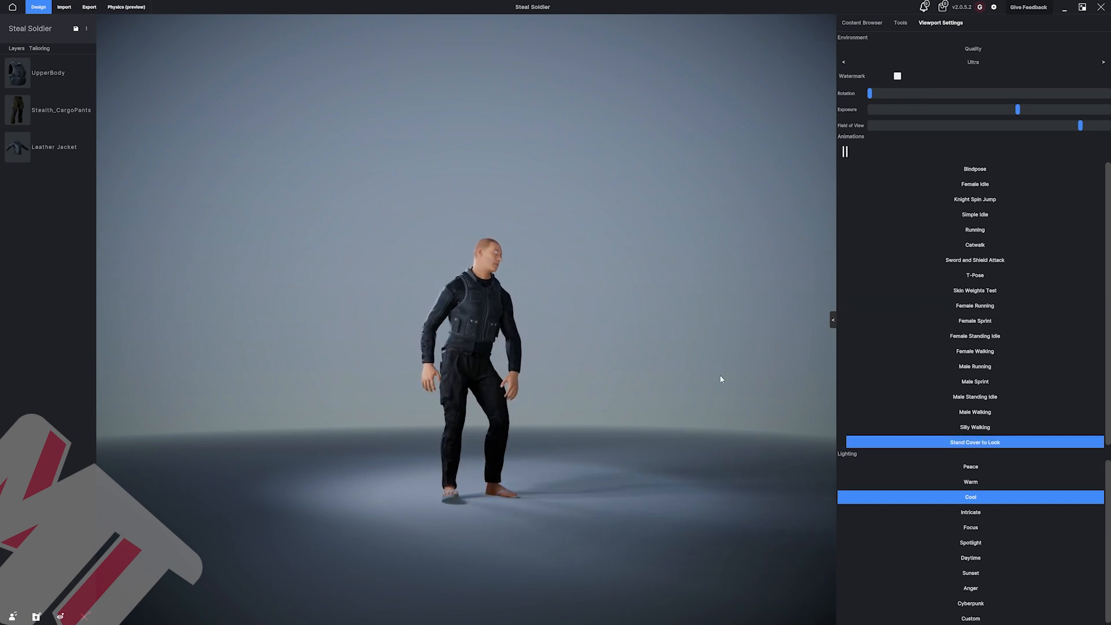
{"action": "middle_click_drag", "start_coordinate": [603, 363], "coordinate": [587, 383]}
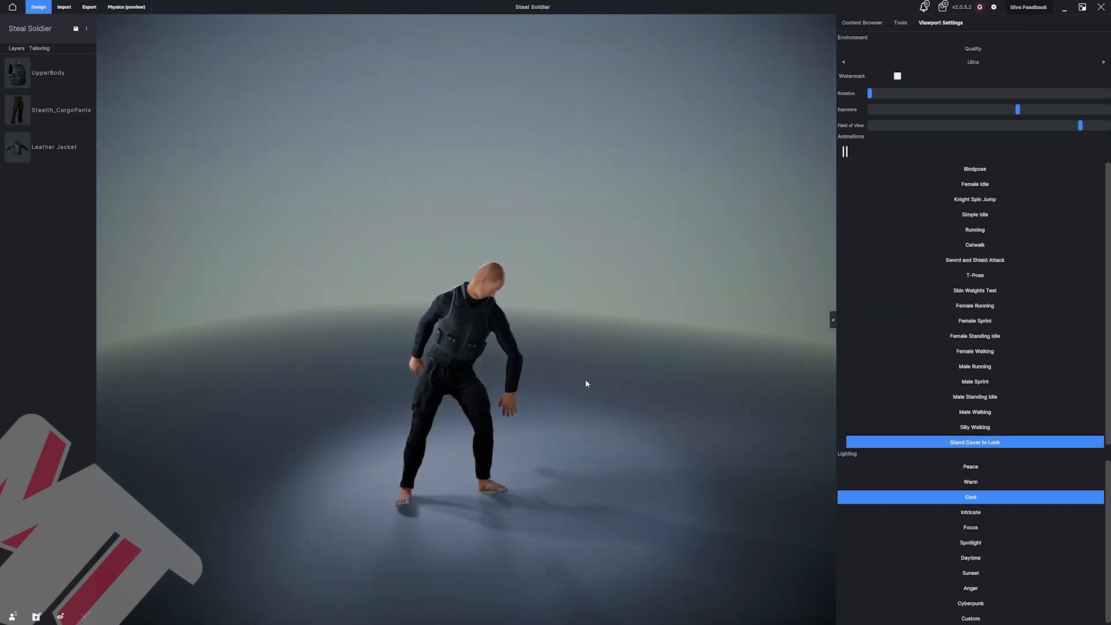
{"action": "left_click", "coordinate": [964, 171]}
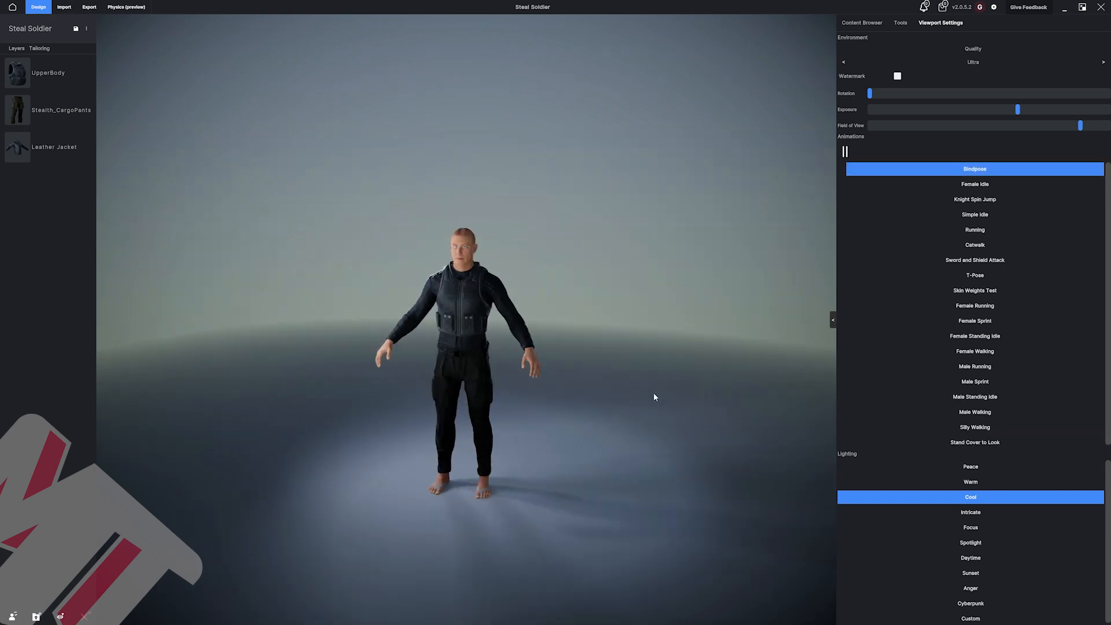
Set the Shrinkwrap of the UpperBody vest to 48, deselect it, and check the fit from several angles.
{"action": "scroll", "coordinate": [612, 355], "scroll_direction": "up", "scroll_amount": 3}
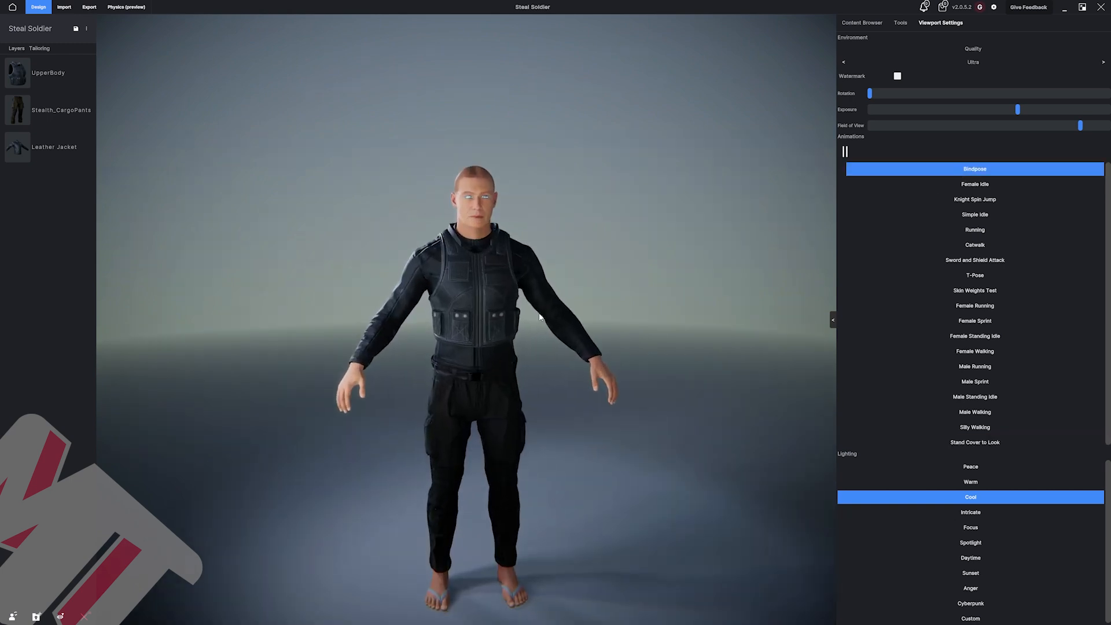
{"action": "left_click", "coordinate": [479, 316]}
{"action": "scroll", "coordinate": [640, 258], "scroll_direction": "up", "scroll_amount": 2}
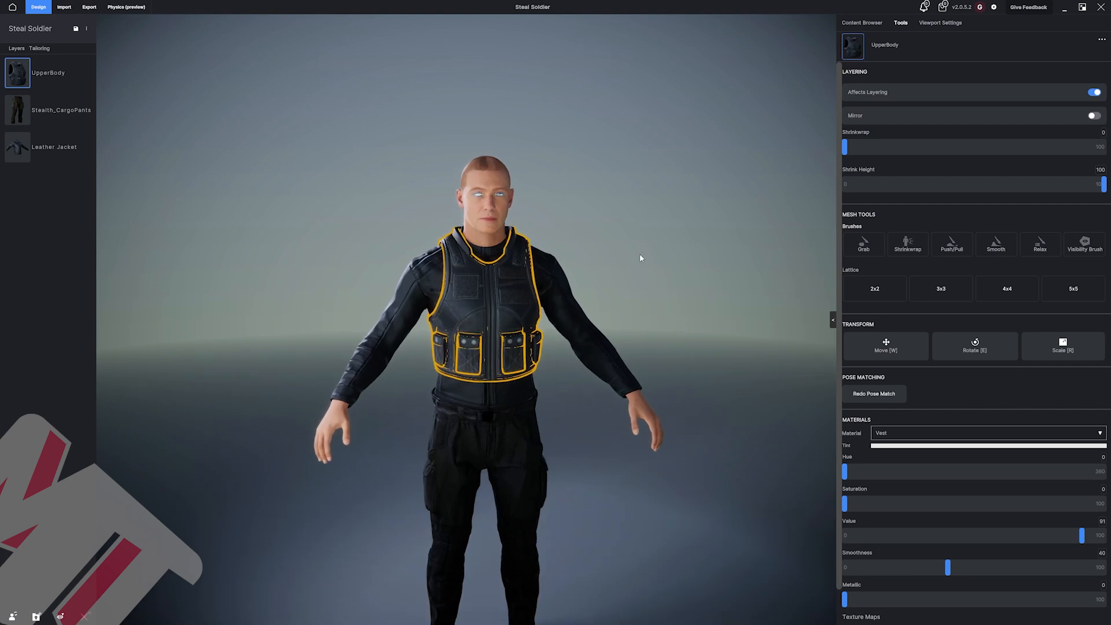
{"action": "middle_click_drag", "start_coordinate": [640, 258], "coordinate": [670, 268]}
{"action": "scroll", "coordinate": [670, 268], "scroll_direction": "up", "scroll_amount": 3}
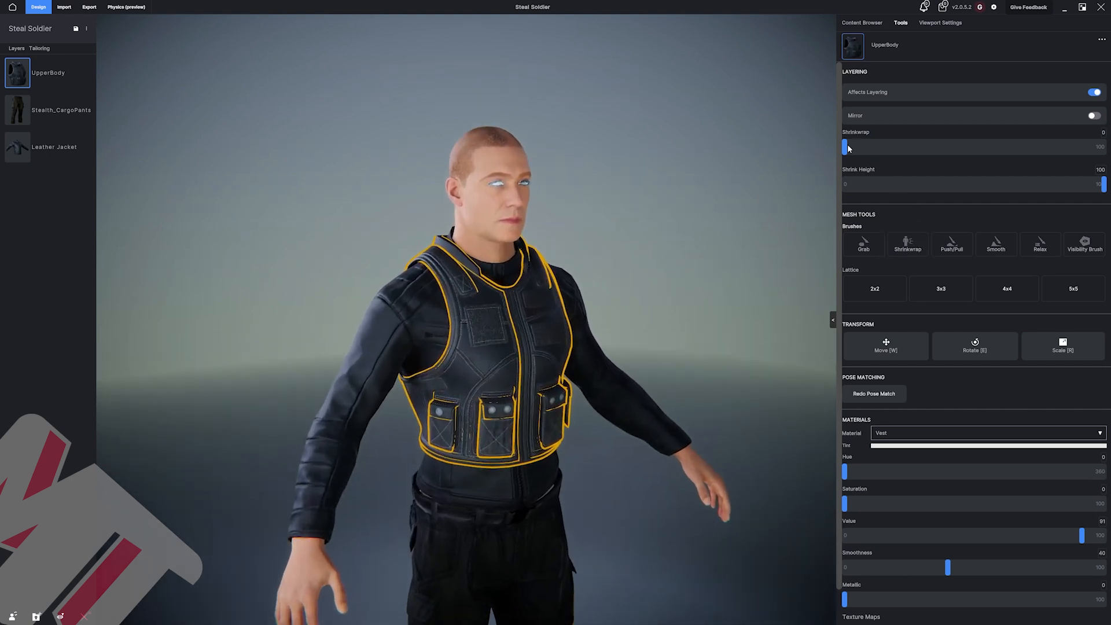
{"action": "left_click_drag", "start_coordinate": [846, 149], "coordinate": [973, 183]}
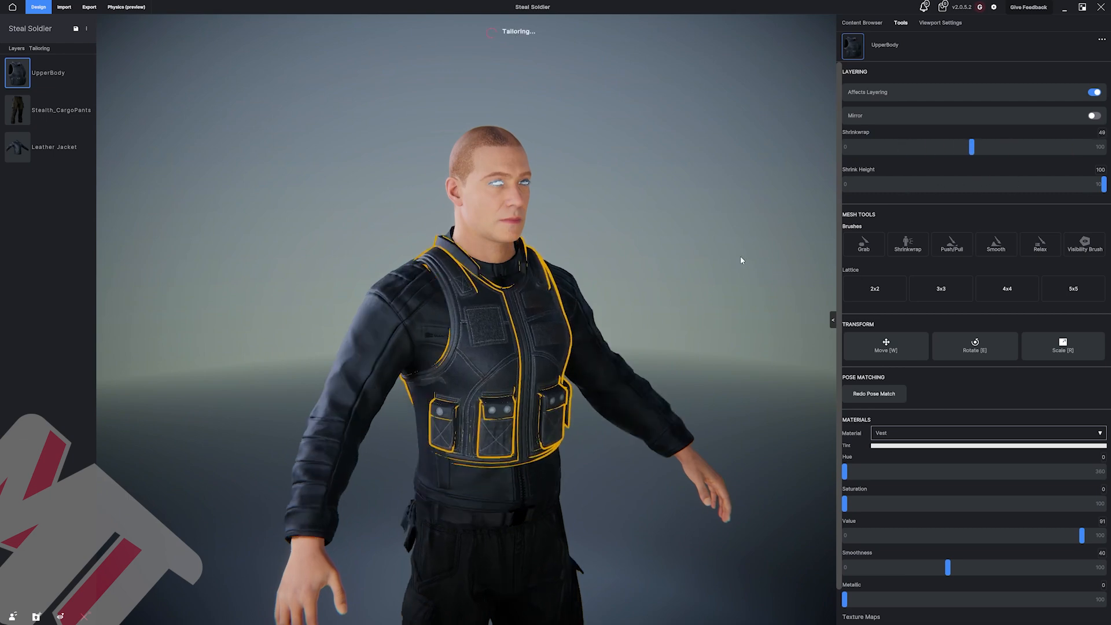
{"action": "left_click", "coordinate": [694, 247]}
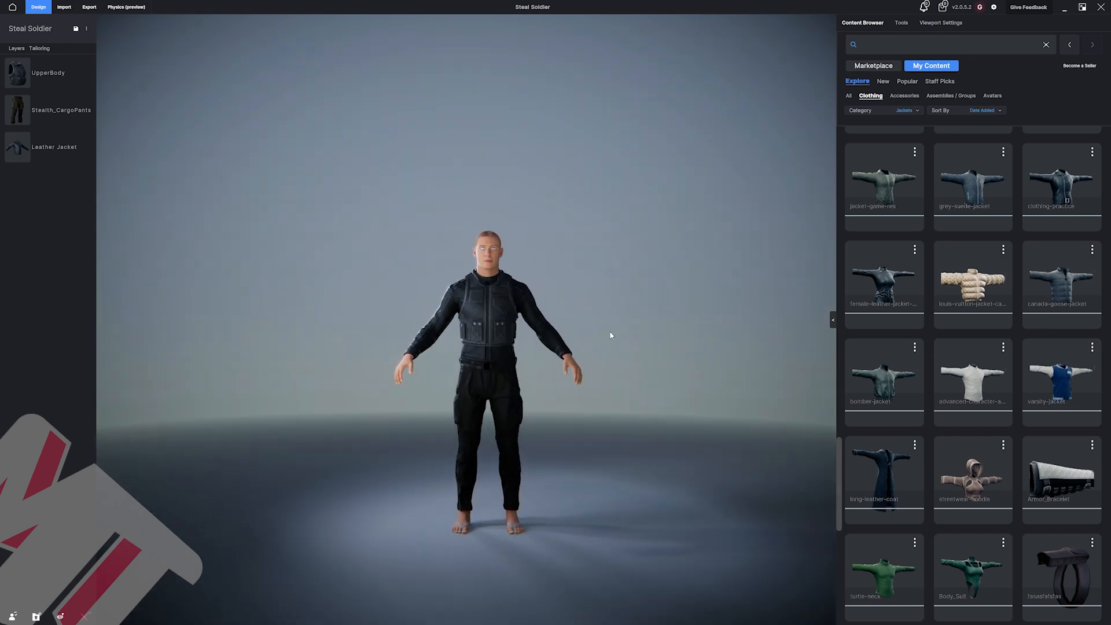
{"action": "left_click_drag", "start_coordinate": [611, 335], "coordinate": [560, 354]}
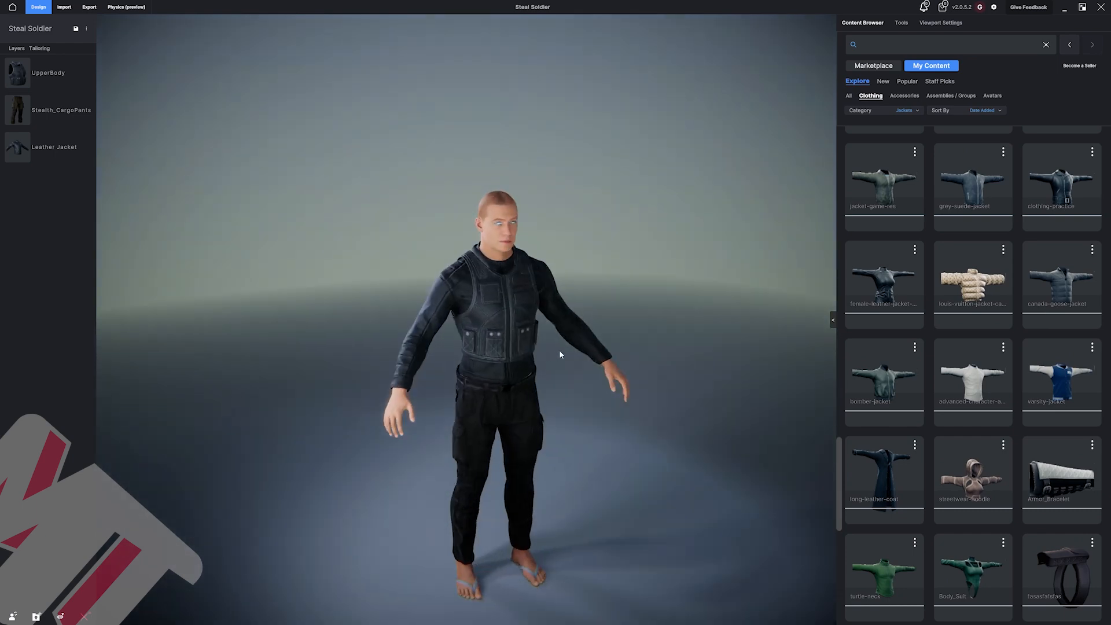
{"action": "left_click_drag", "start_coordinate": [649, 295], "coordinate": [603, 270]}
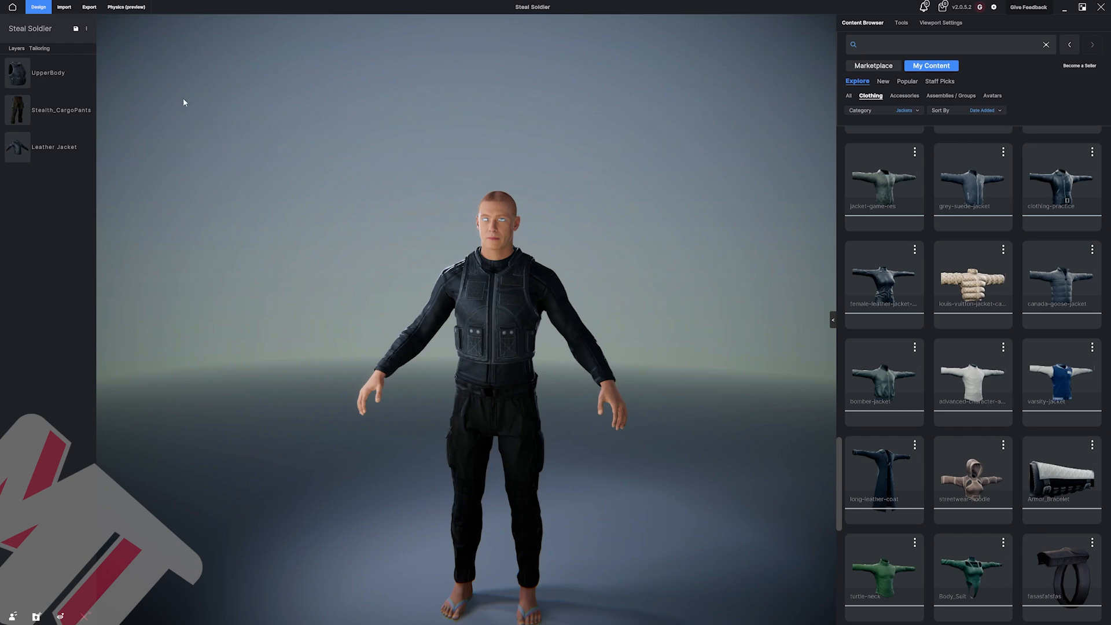
Import the knife model from the source folder of recon-tanto-knife as a cloth/accessory item.
{"action": "left_click", "coordinate": [63, 7]}
{"action": "left_click", "coordinate": [901, 67]}
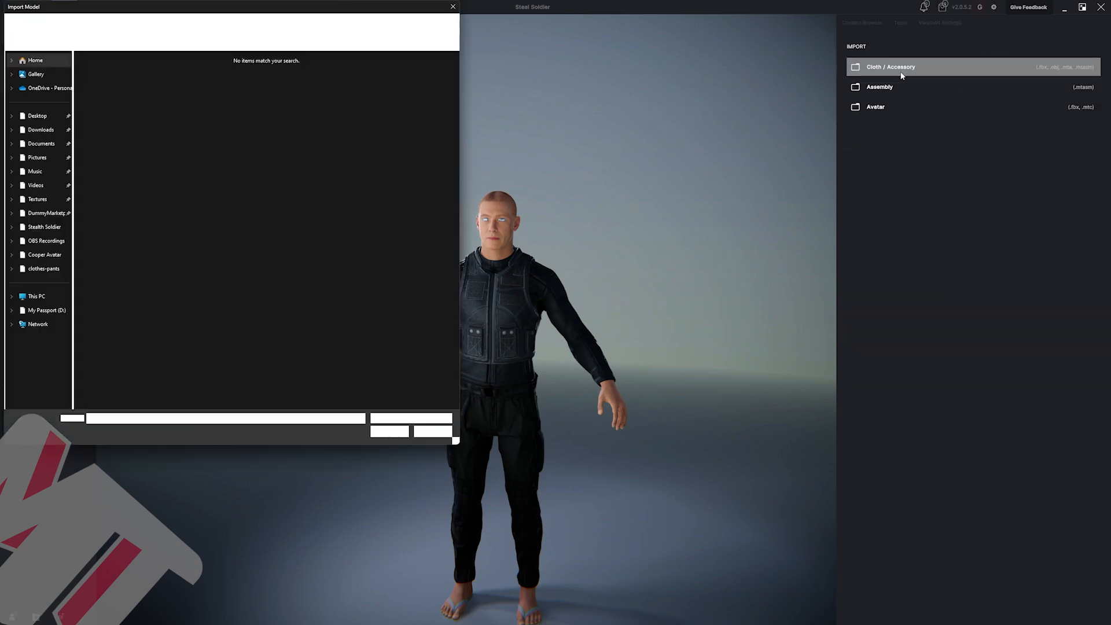
{"action": "left_click", "coordinate": [222, 24]}
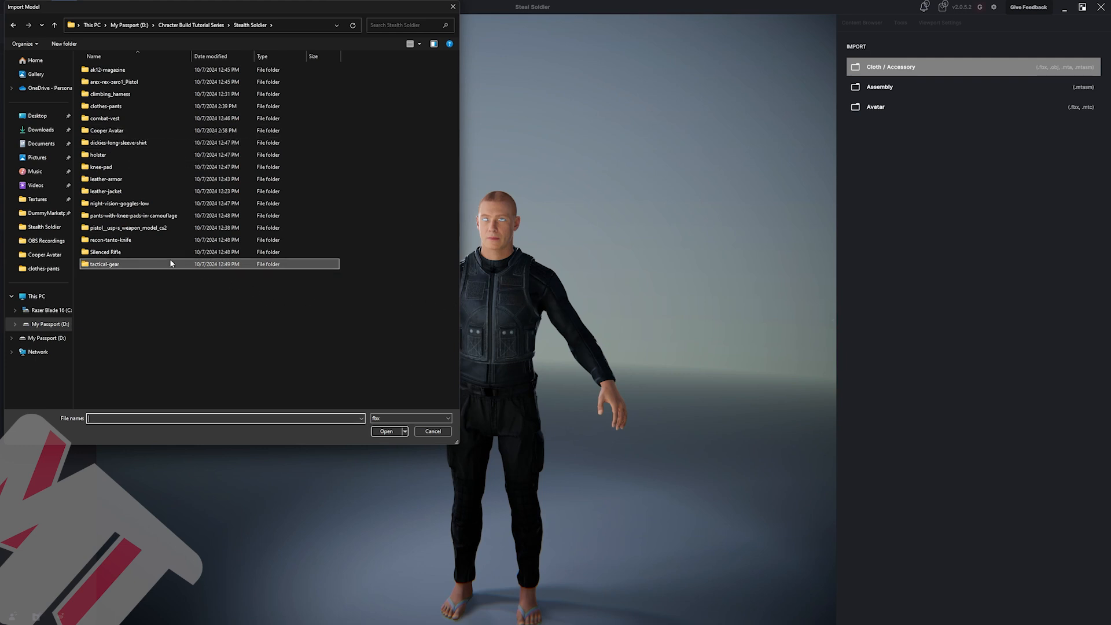
{"action": "double_click", "coordinate": [122, 242]}
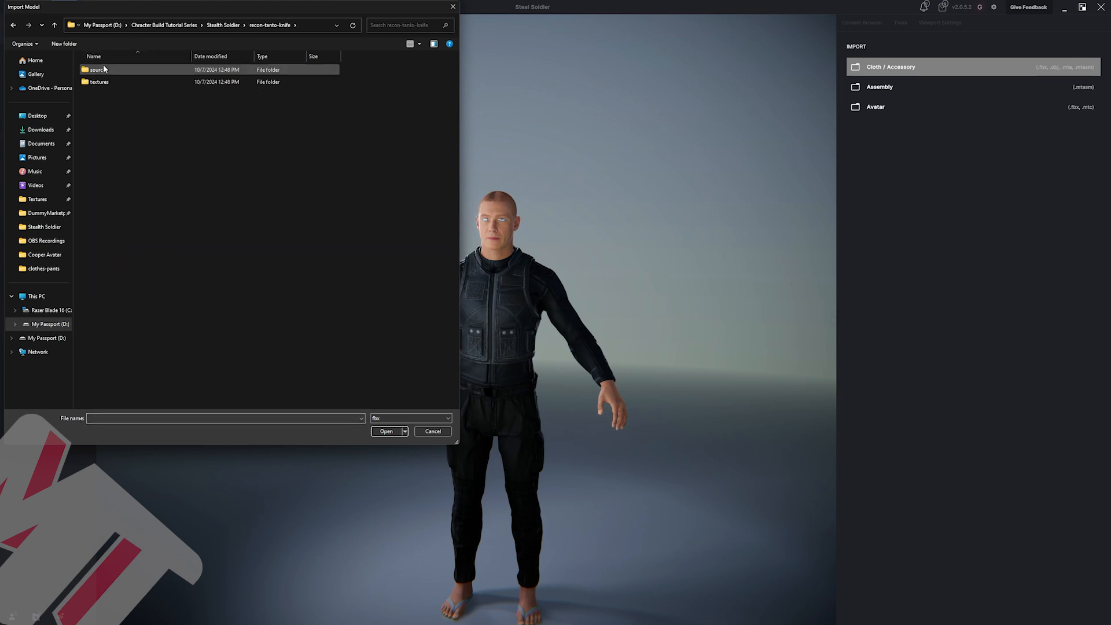
{"action": "double_click", "coordinate": [103, 69]}
{"action": "double_click", "coordinate": [106, 68]}
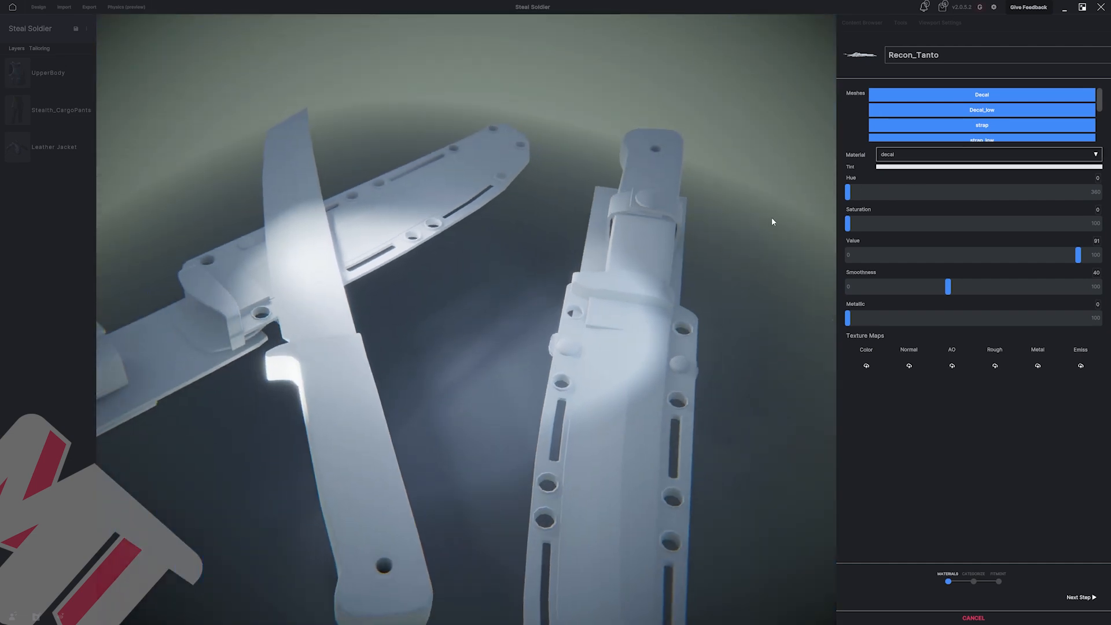
Review the knife model's mesh list and choose the knife material for editing.
{"action": "scroll", "coordinate": [995, 140], "scroll_direction": "down", "scroll_amount": 2}
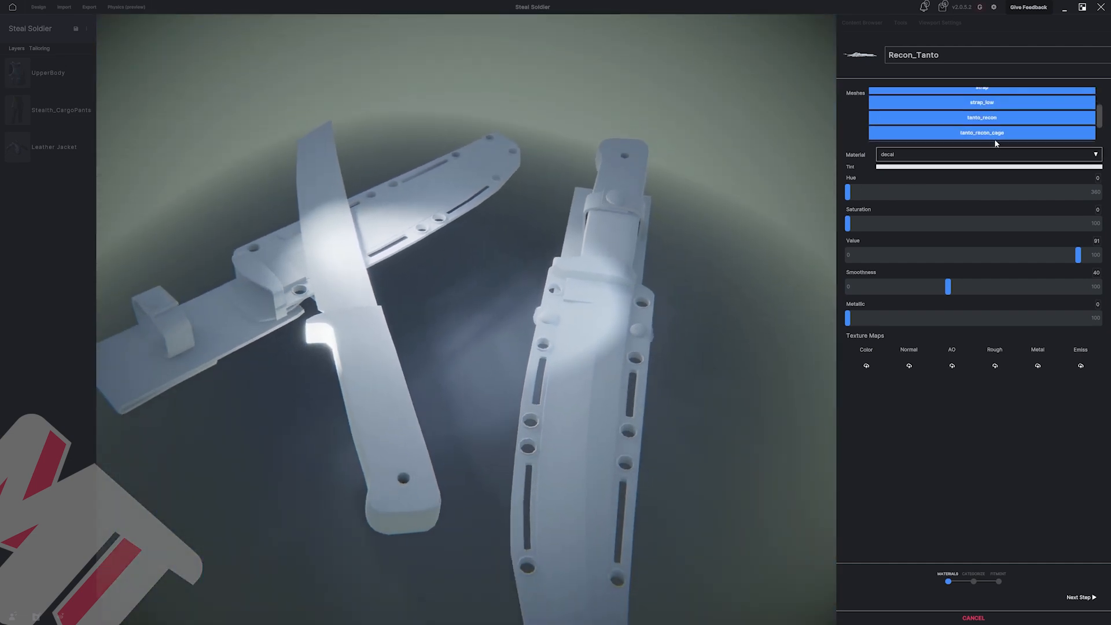
{"action": "scroll", "coordinate": [1010, 133], "scroll_direction": "down", "scroll_amount": 2}
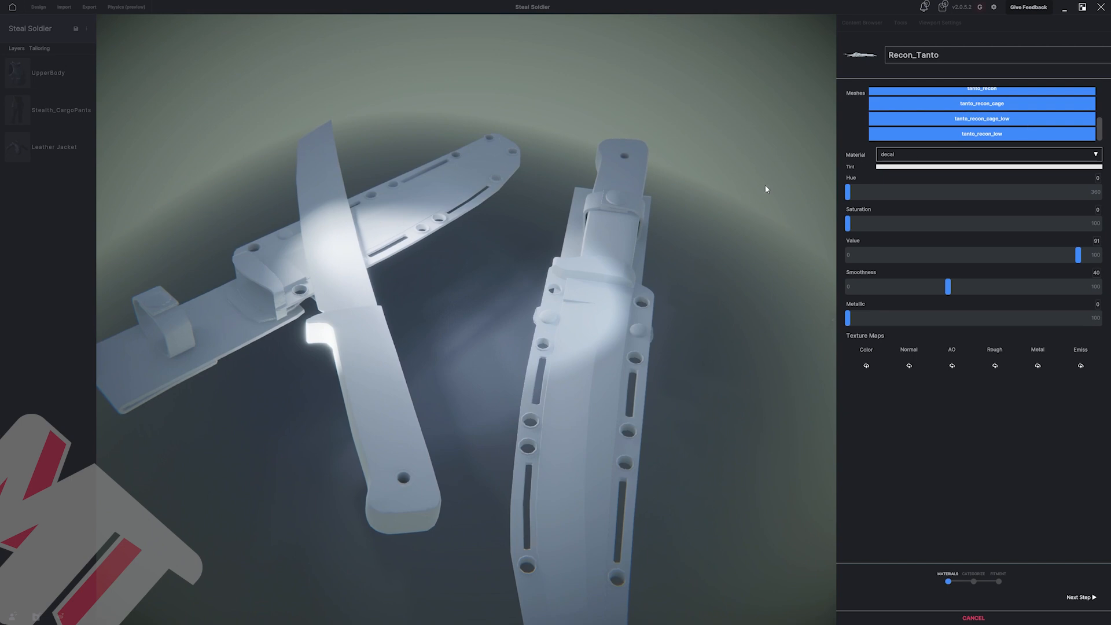
{"action": "left_click", "coordinate": [908, 155]}
{"action": "left_click", "coordinate": [894, 182]}
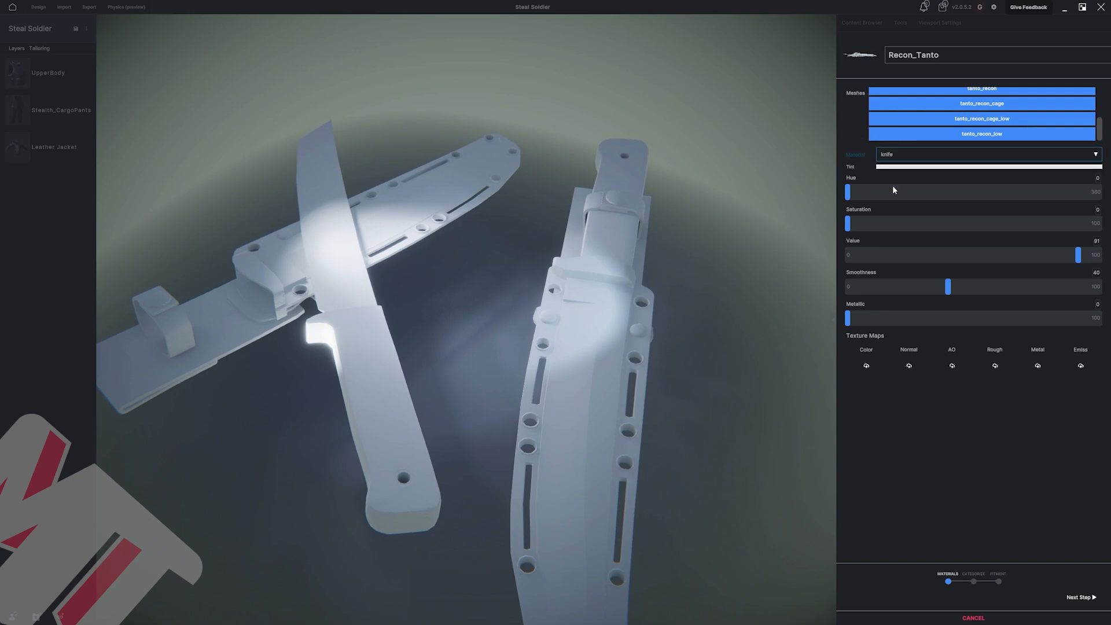
Exclude the Decal, Decal_low and strap meshes from the Recon_Tanto import.
{"action": "scroll", "coordinate": [984, 111], "scroll_direction": "up", "scroll_amount": 4}
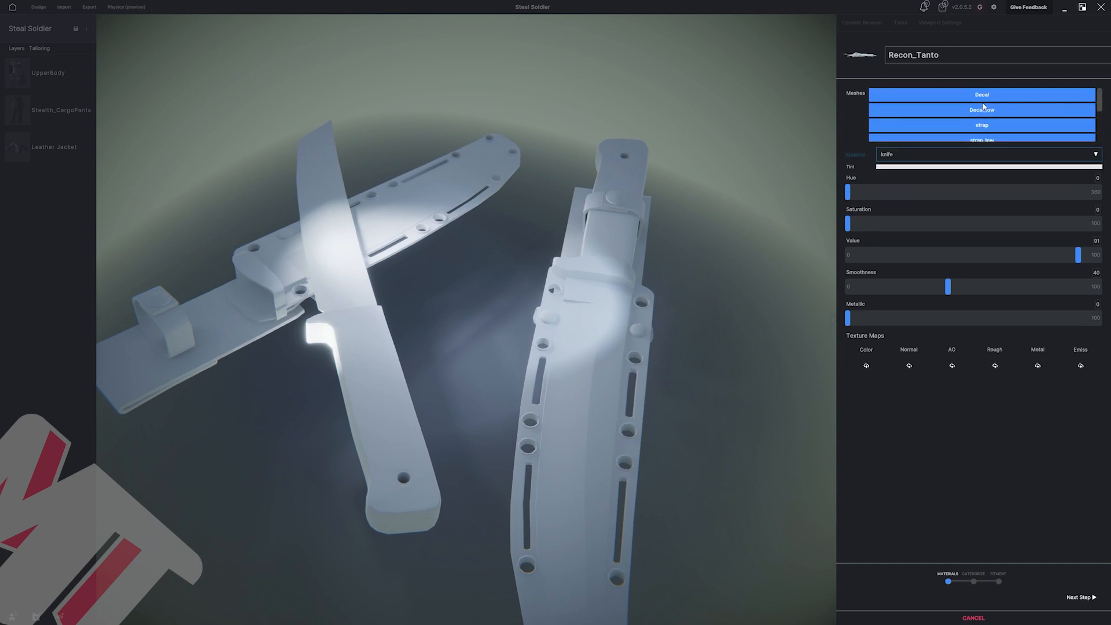
{"action": "left_click", "coordinate": [984, 99]}
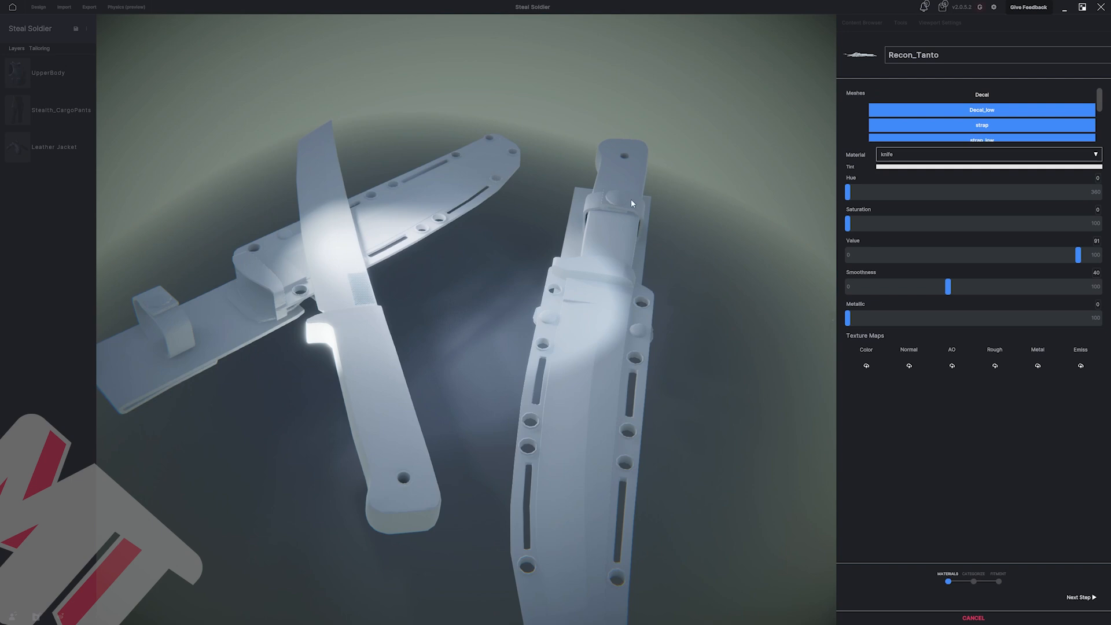
{"action": "left_click", "coordinate": [927, 118]}
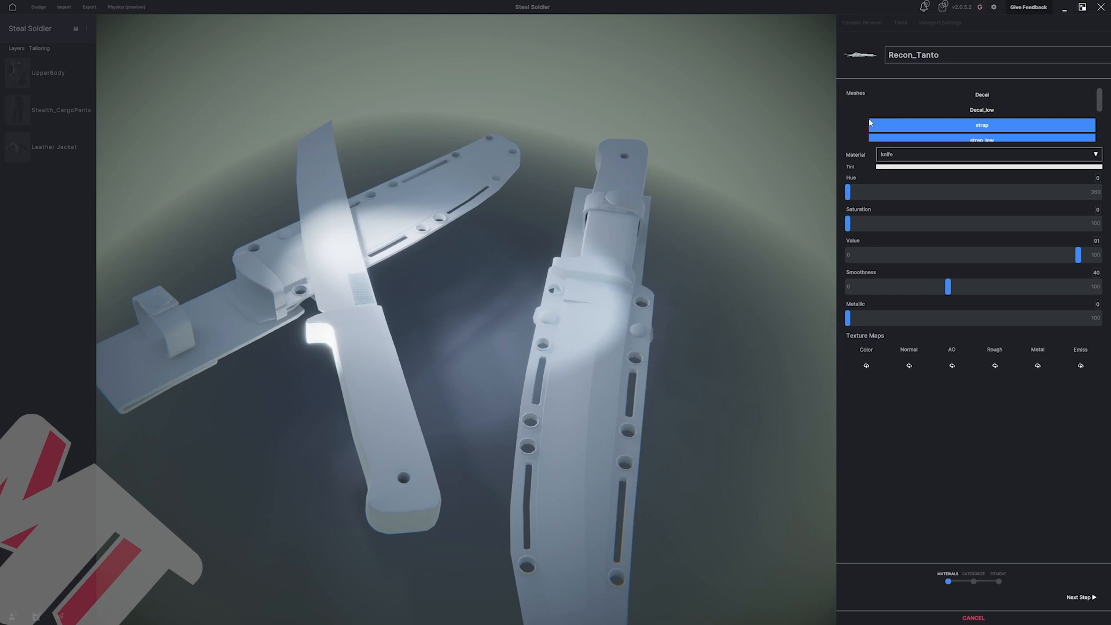
{"action": "left_click", "coordinate": [900, 125]}
{"action": "scroll", "coordinate": [903, 133], "scroll_direction": "down", "scroll_amount": 1}
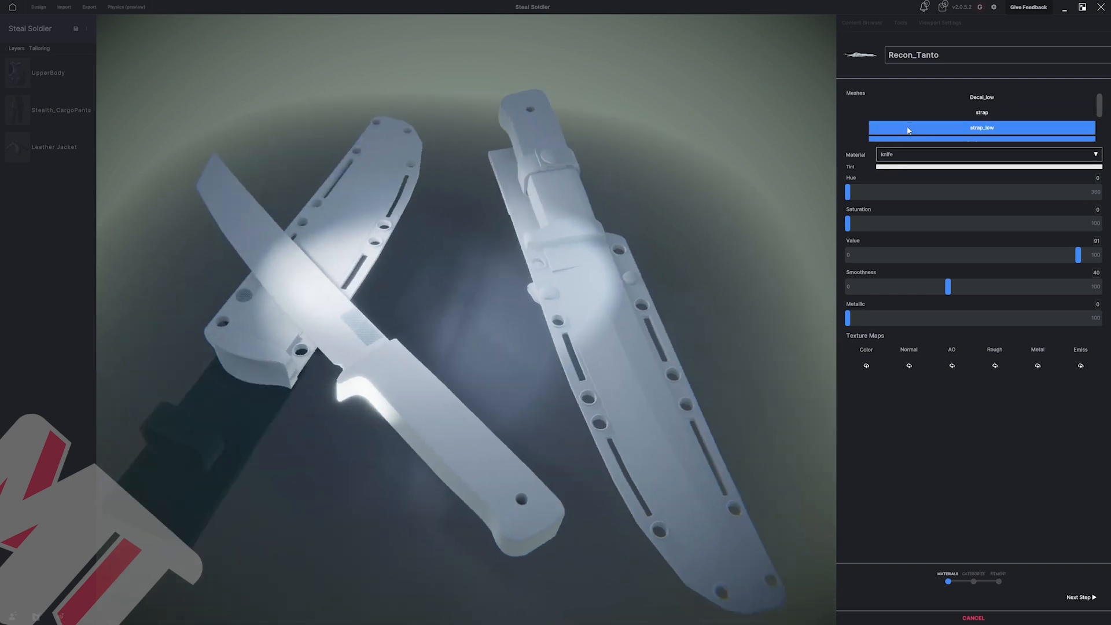
Exclude the tanto_recon and tanto_recon_cage meshes, keep strap_low included, and inspect the remaining sheathed knife.
{"action": "left_click", "coordinate": [914, 128]}
{"action": "left_click", "coordinate": [914, 127]}
{"action": "scroll", "coordinate": [914, 127], "scroll_direction": "down", "scroll_amount": 1}
{"action": "left_click", "coordinate": [923, 130]}
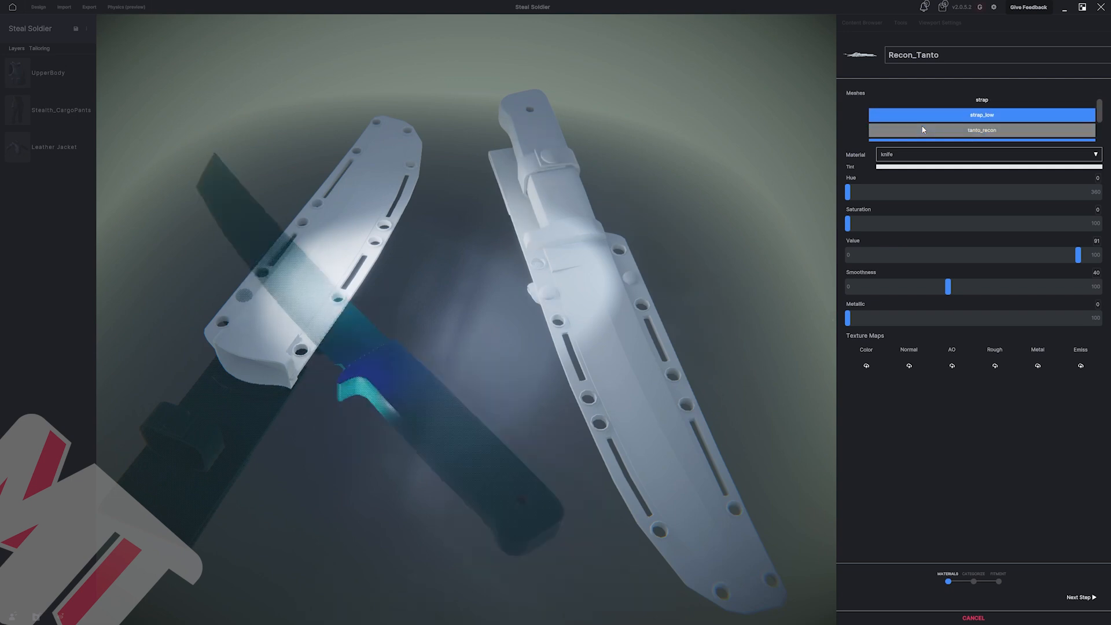
{"action": "left_click", "coordinate": [903, 130]}
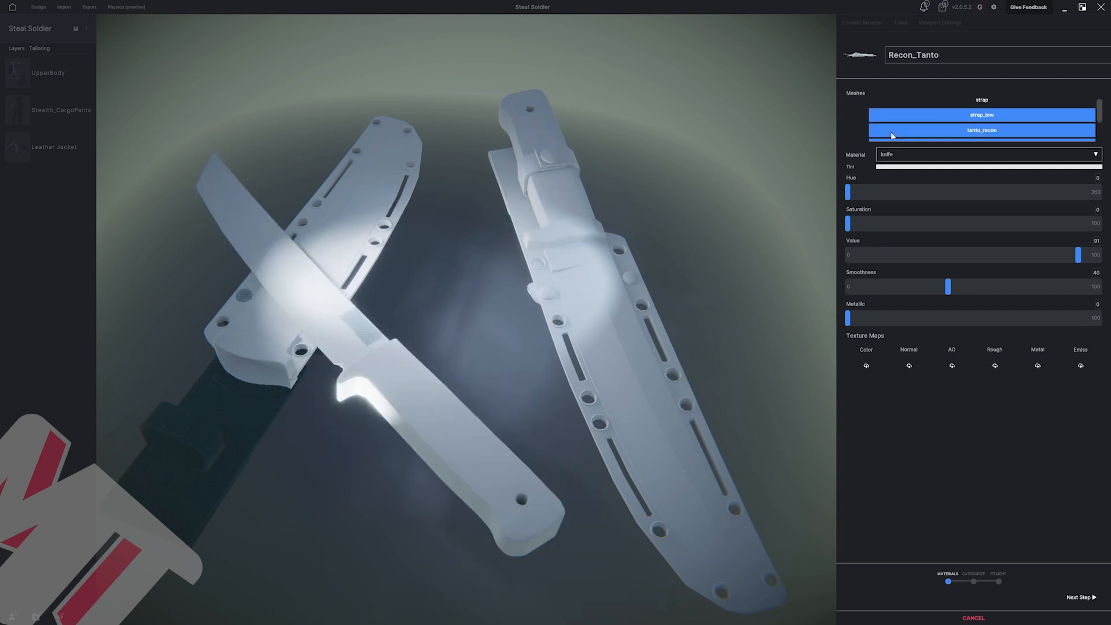
{"action": "left_click", "coordinate": [903, 130]}
{"action": "scroll", "coordinate": [892, 134], "scroll_direction": "down", "scroll_amount": 1}
{"action": "left_click", "coordinate": [892, 134]}
{"action": "left_click", "coordinate": [892, 134]}
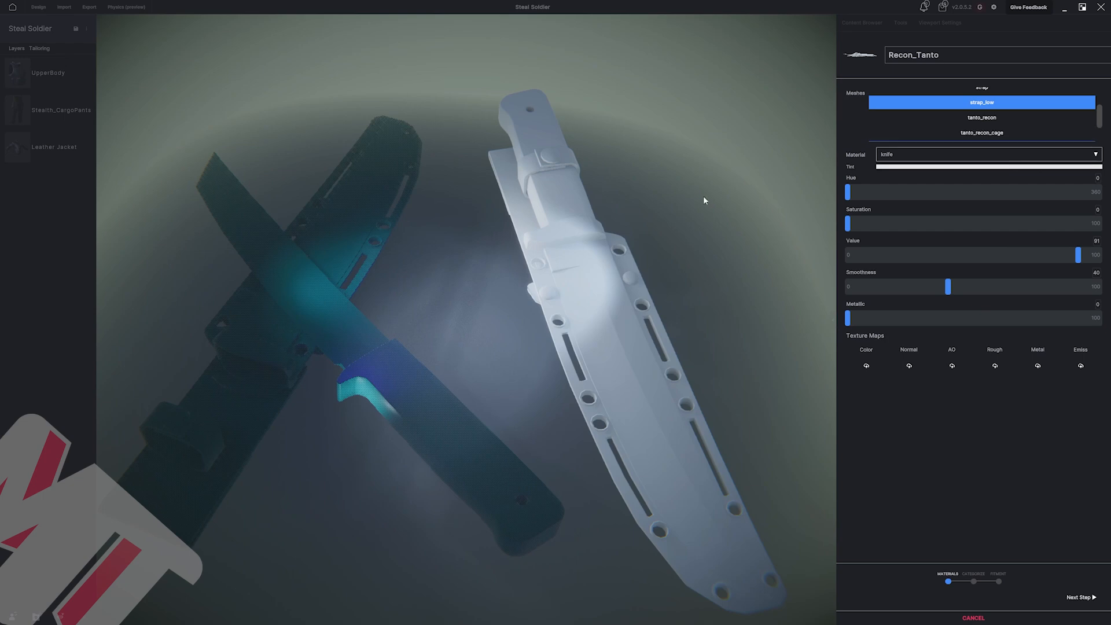
{"action": "left_click_drag", "start_coordinate": [703, 197], "coordinate": [611, 127]}
{"action": "scroll", "coordinate": [925, 128], "scroll_direction": "up", "scroll_amount": 2}
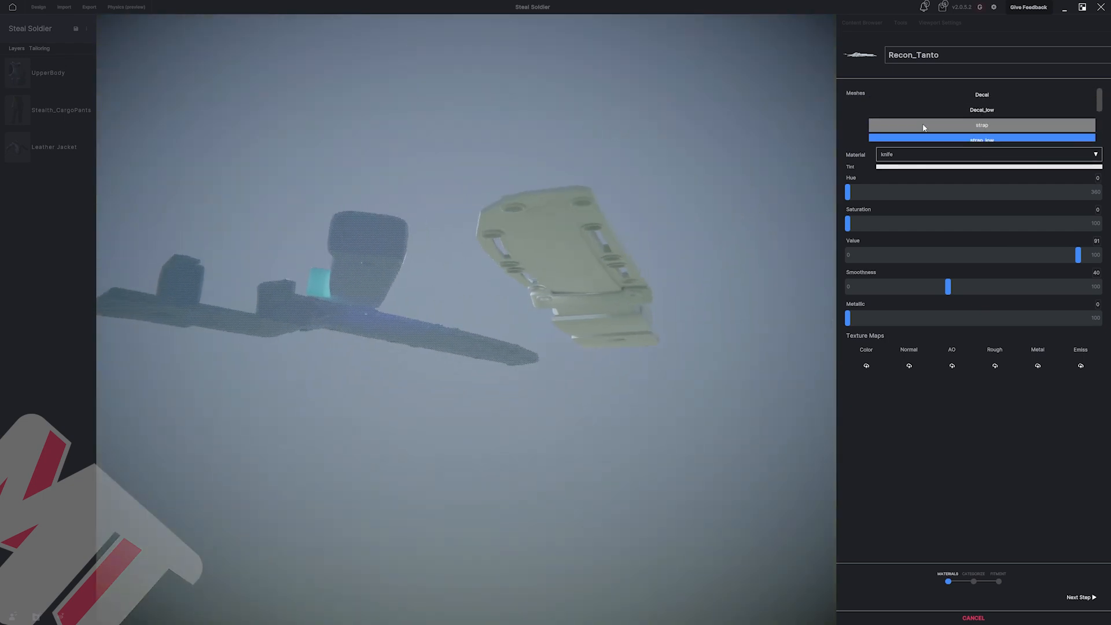
{"action": "scroll", "coordinate": [935, 129], "scroll_direction": "down", "scroll_amount": 2}
{"action": "left_click_drag", "start_coordinate": [682, 209], "coordinate": [697, 280]}
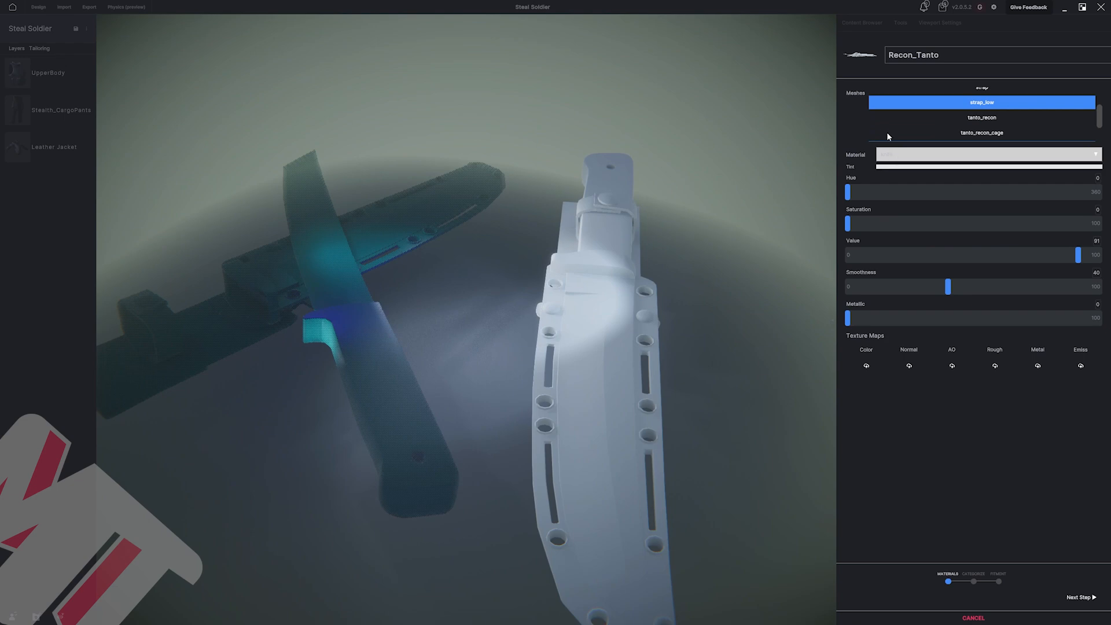
Set the decal material's Value to 74 and raise its Saturation slightly.
{"action": "left_click", "coordinate": [900, 155]}
{"action": "left_click", "coordinate": [895, 170]}
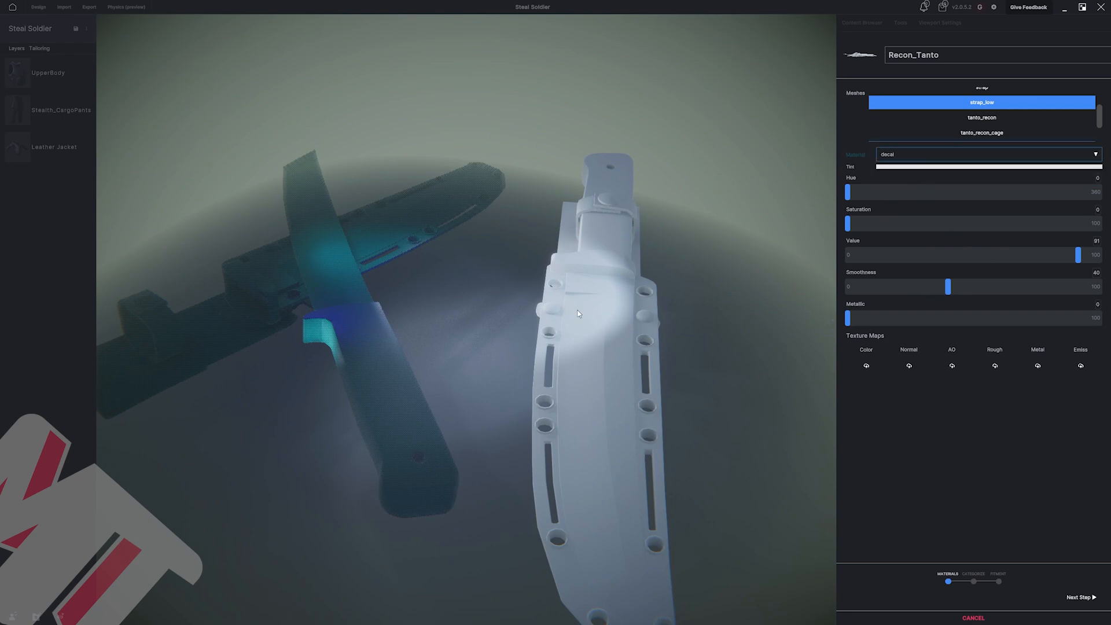
{"action": "left_click_drag", "start_coordinate": [1069, 262], "coordinate": [1024, 263]}
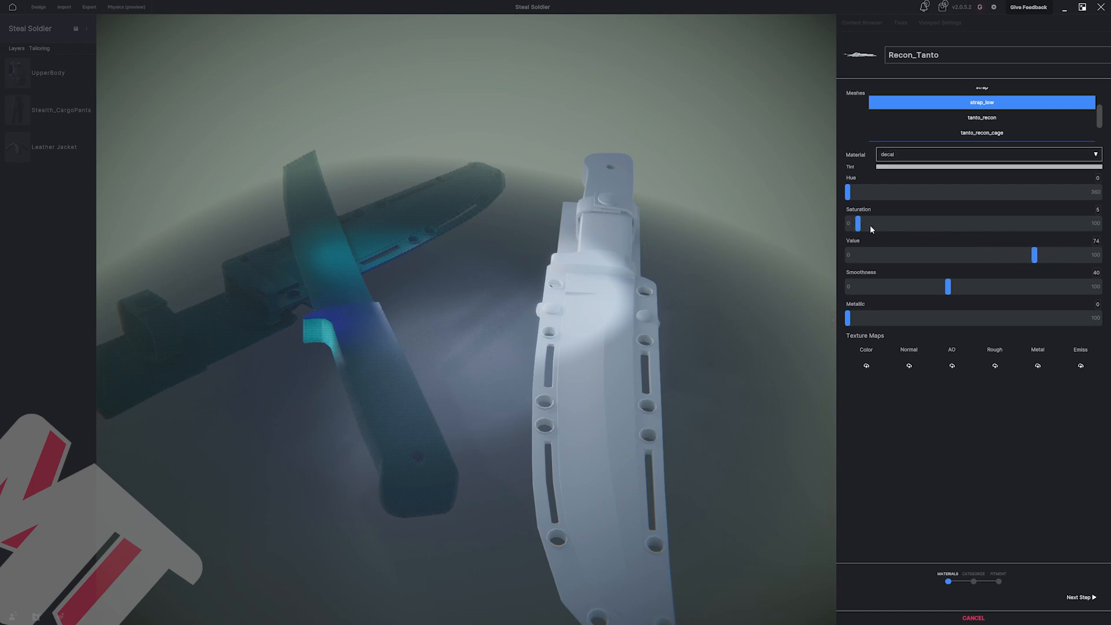
Load the Color, Normal, AO, Rough and Metal texture maps for the knife material, and set Smoothness to 53 and Metallic to 42.
{"action": "left_click", "coordinate": [903, 155]}
{"action": "left_click", "coordinate": [902, 184]}
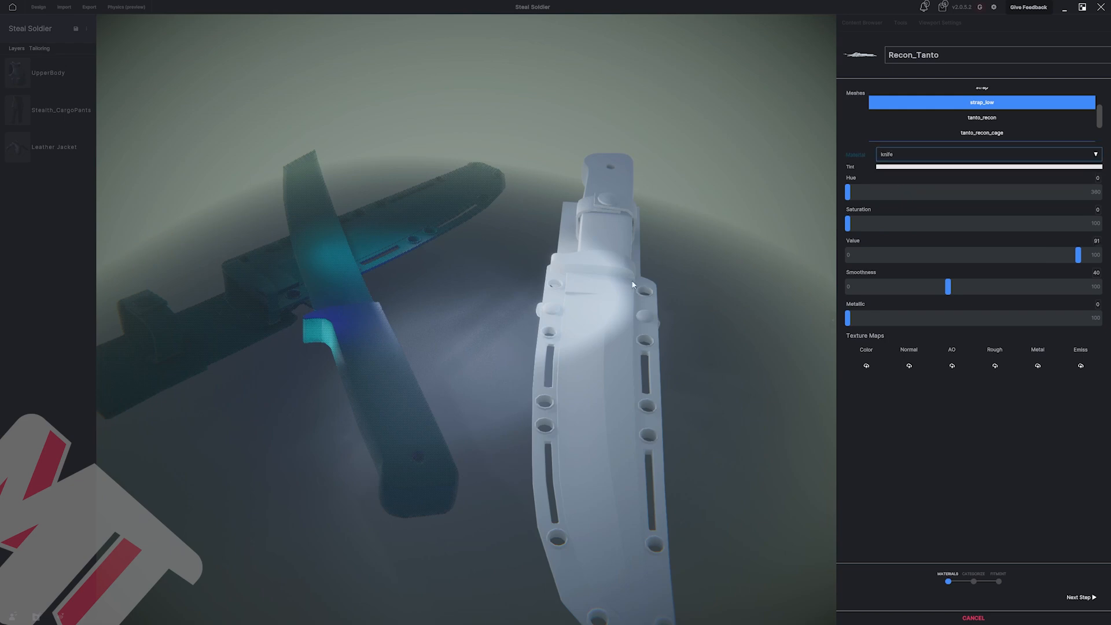
{"action": "middle_click_drag", "start_coordinate": [684, 202], "coordinate": [609, 272]}
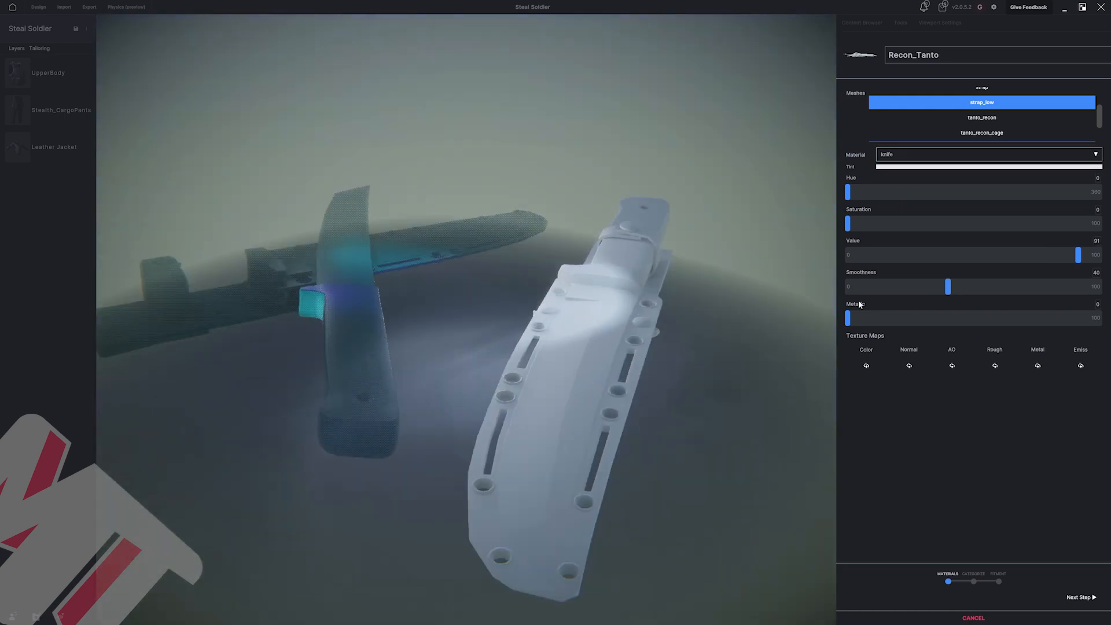
{"action": "left_click", "coordinate": [866, 365]}
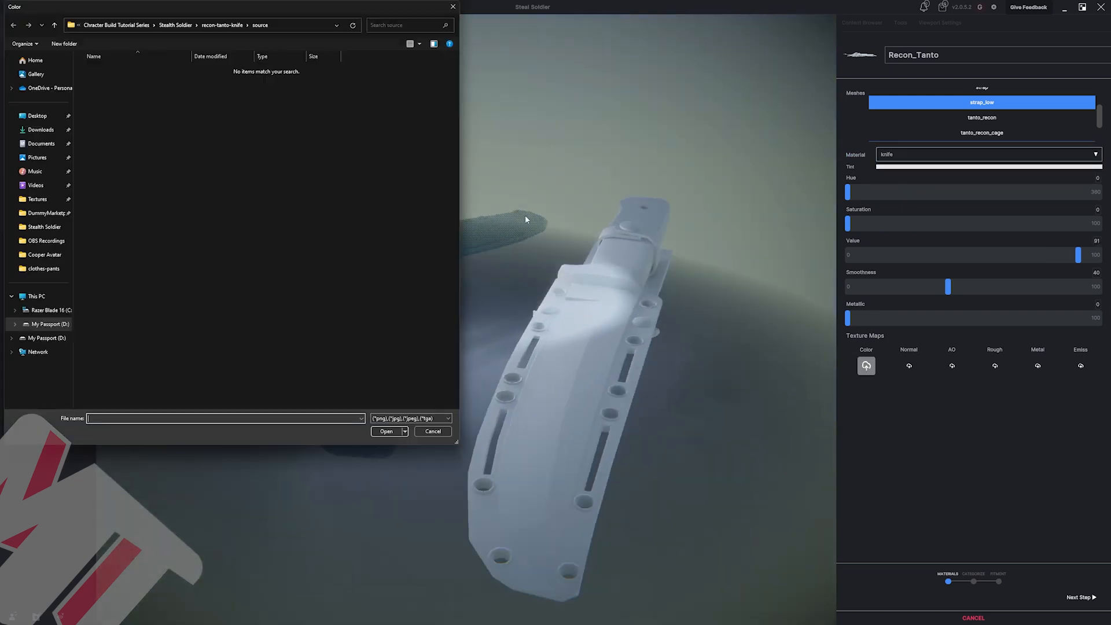
{"action": "left_click", "coordinate": [222, 25]}
{"action": "double_click", "coordinate": [110, 87]}
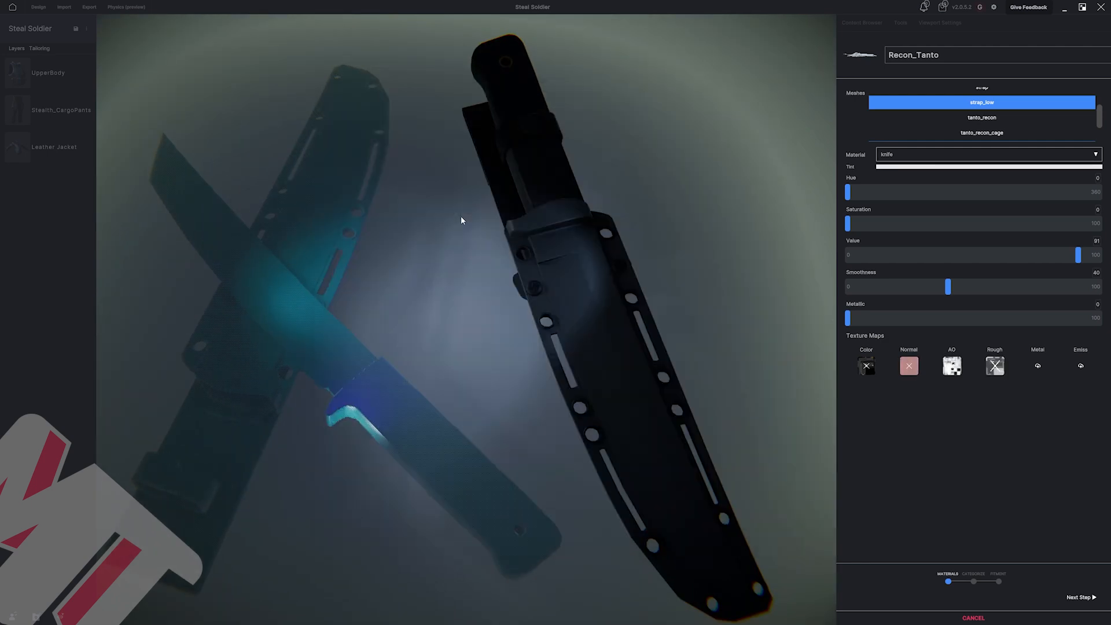
{"action": "left_click_drag", "start_coordinate": [848, 318], "coordinate": [1000, 326]}
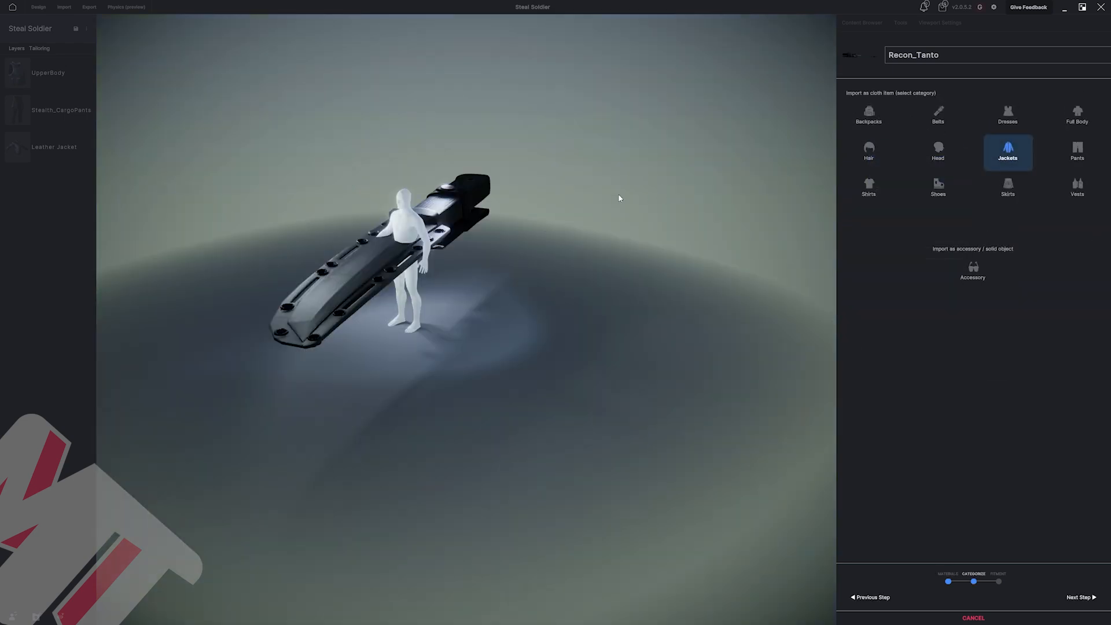
Compare the knife with the mannequin, categorize it as an Accessory, and continue to the fitment stage.
{"action": "left_click_drag", "start_coordinate": [620, 198], "coordinate": [745, 200]}
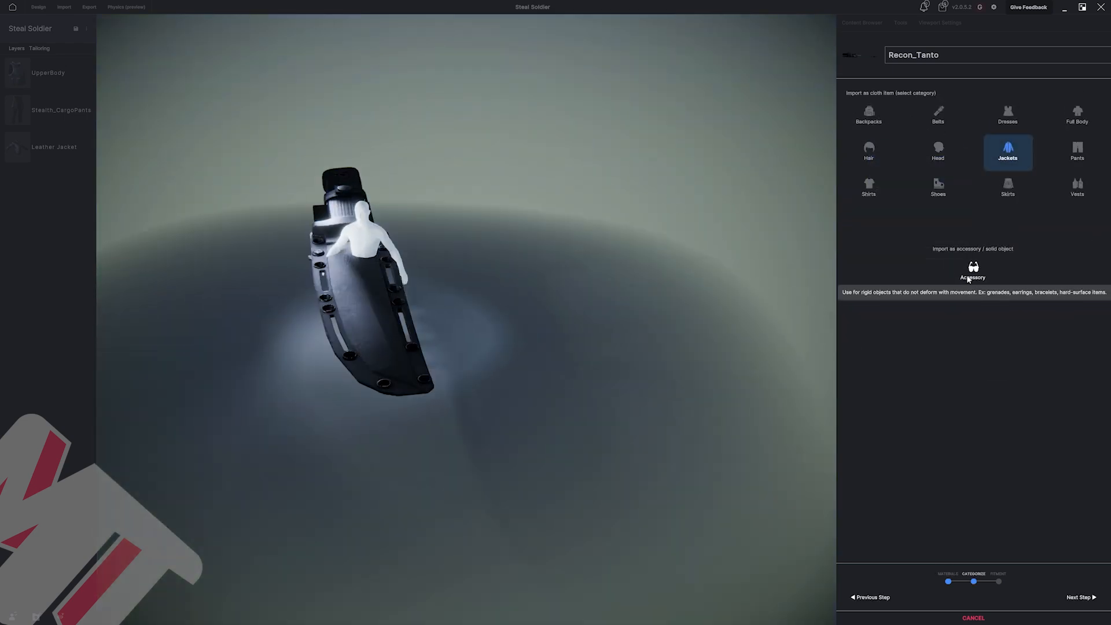
{"action": "left_click_drag", "start_coordinate": [433, 279], "coordinate": [262, 234]}
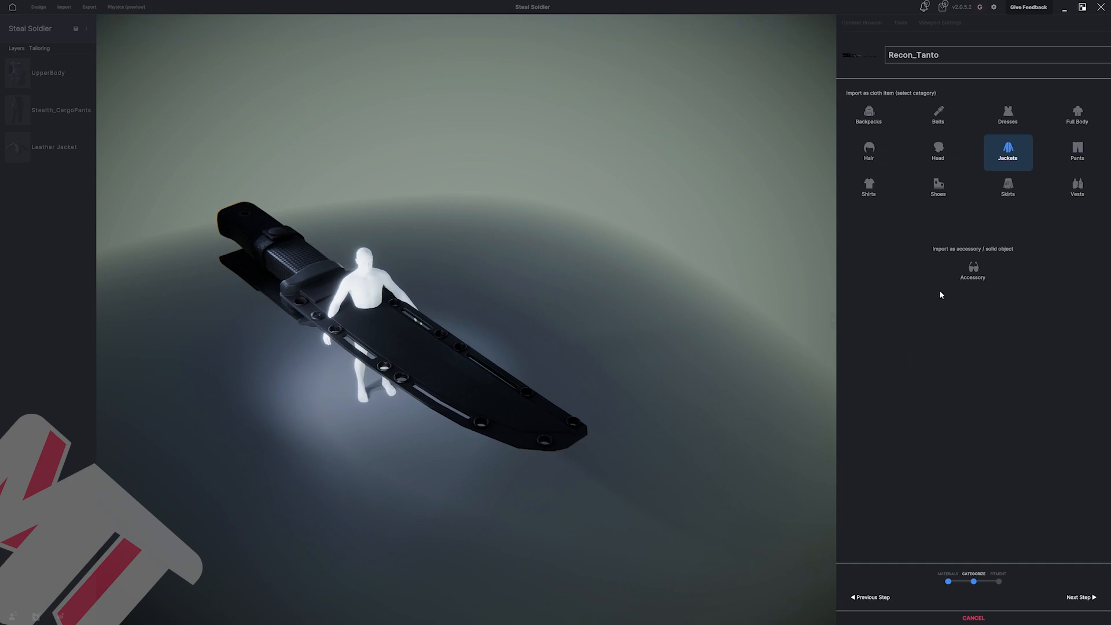
{"action": "left_click", "coordinate": [972, 280]}
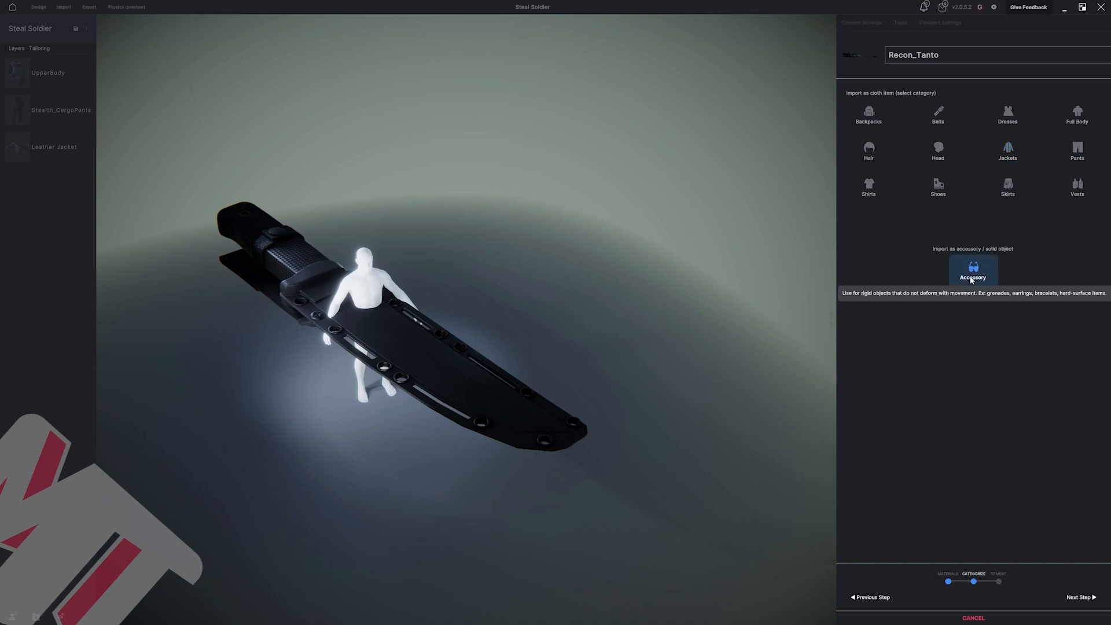
{"action": "left_click", "coordinate": [1077, 598]}
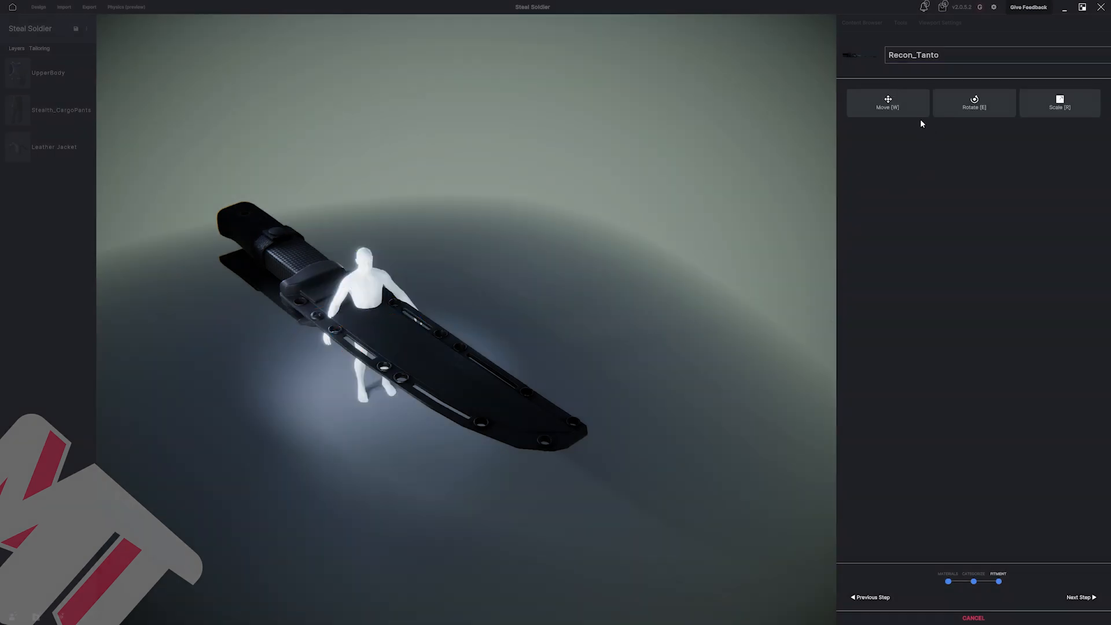
Scale the oversized knife down uniformly and move it forward, out of the mannequin's torso.
{"action": "left_click", "coordinate": [1060, 102]}
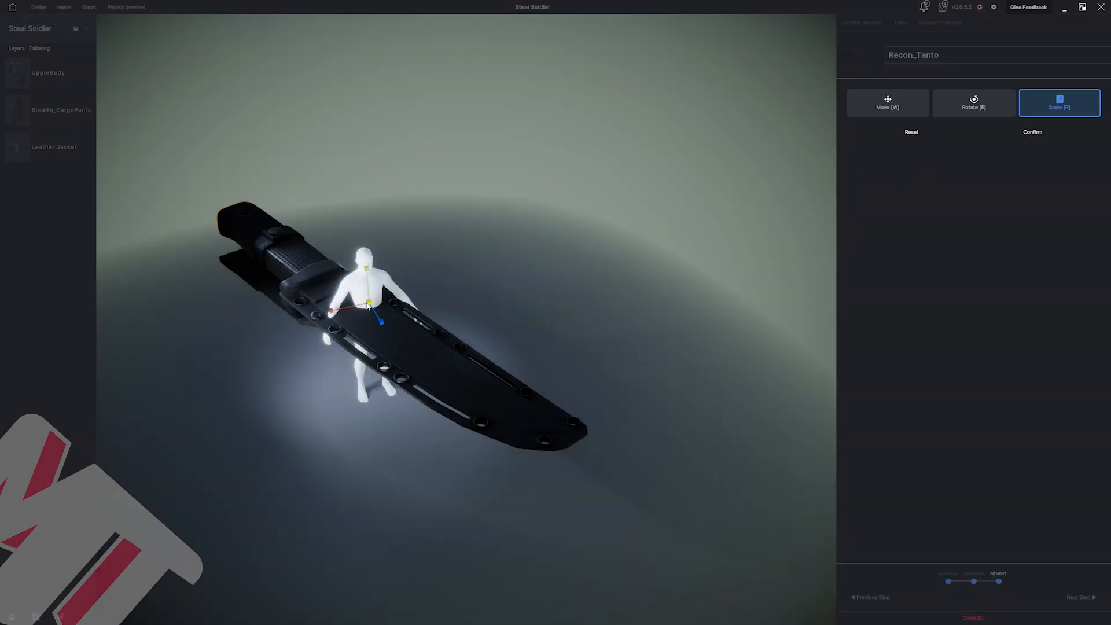
{"action": "left_click_drag", "start_coordinate": [368, 303], "coordinate": [363, 346]}
{"action": "left_click", "coordinate": [946, 114]}
{"action": "left_click", "coordinate": [865, 111]}
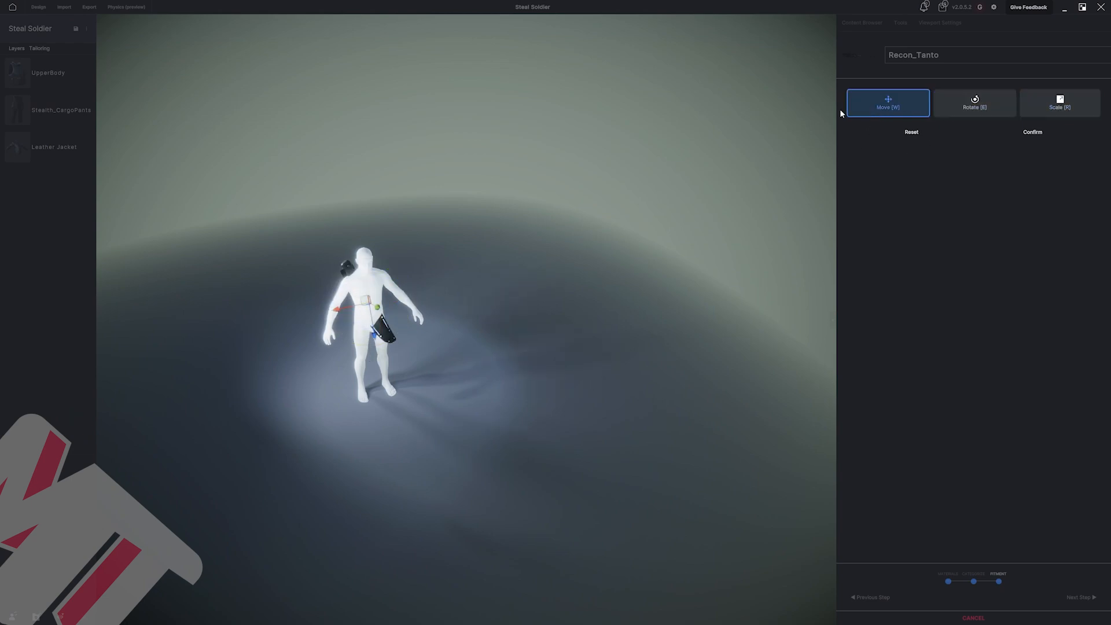
{"action": "middle_click_drag", "start_coordinate": [382, 367], "coordinate": [453, 382]}
{"action": "left_click_drag", "start_coordinate": [428, 340], "coordinate": [448, 343]}
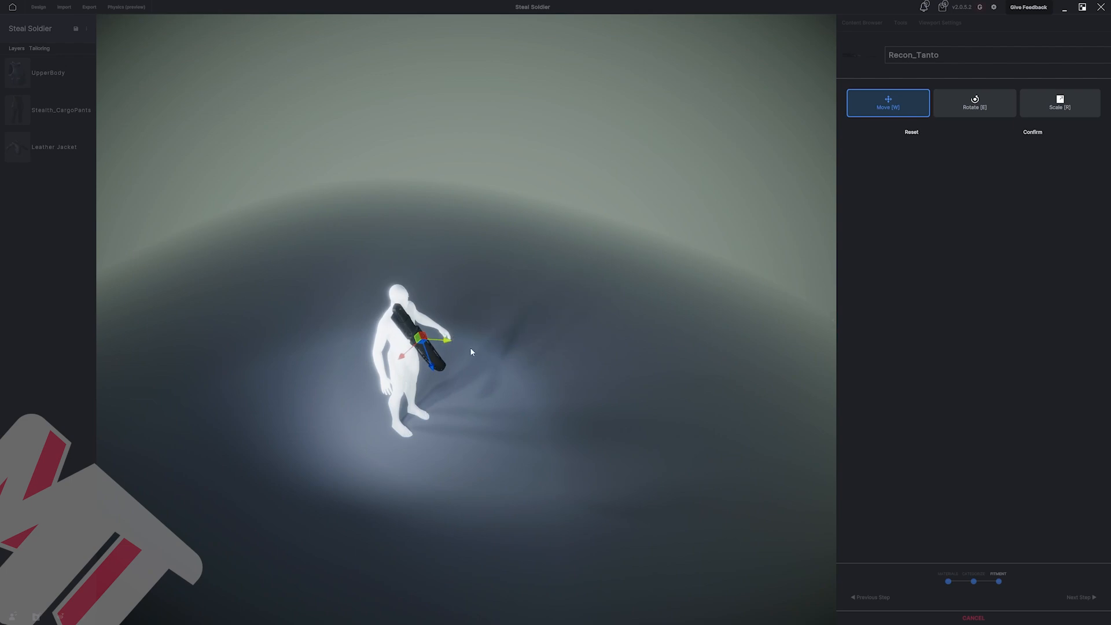
Scale the knife down further until it is in realistic proportion to the mannequin.
{"action": "middle_click_drag", "start_coordinate": [470, 348], "coordinate": [425, 330]}
{"action": "left_click", "coordinate": [1037, 97]}
{"action": "middle_click_drag", "start_coordinate": [371, 255], "coordinate": [389, 300]}
{"action": "left_click_drag", "start_coordinate": [393, 301], "coordinate": [363, 298]}
{"action": "middle_click_drag", "start_coordinate": [366, 297], "coordinate": [413, 414]}
{"action": "scroll", "coordinate": [412, 417], "scroll_direction": "up", "scroll_amount": 3}
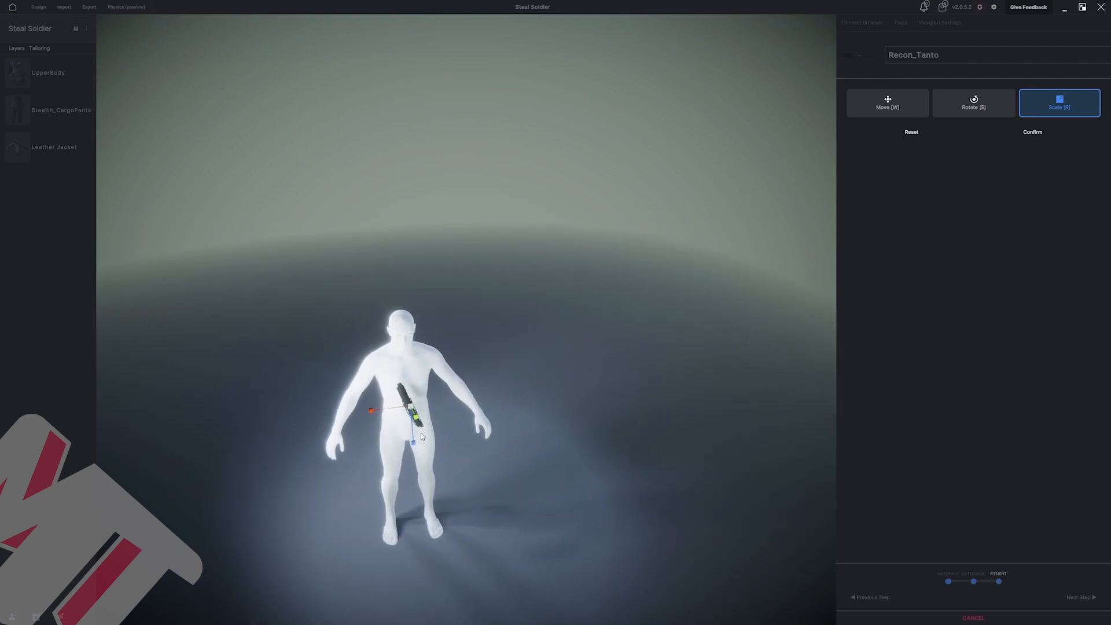
{"action": "left_click_drag", "start_coordinate": [405, 417], "coordinate": [394, 428]}
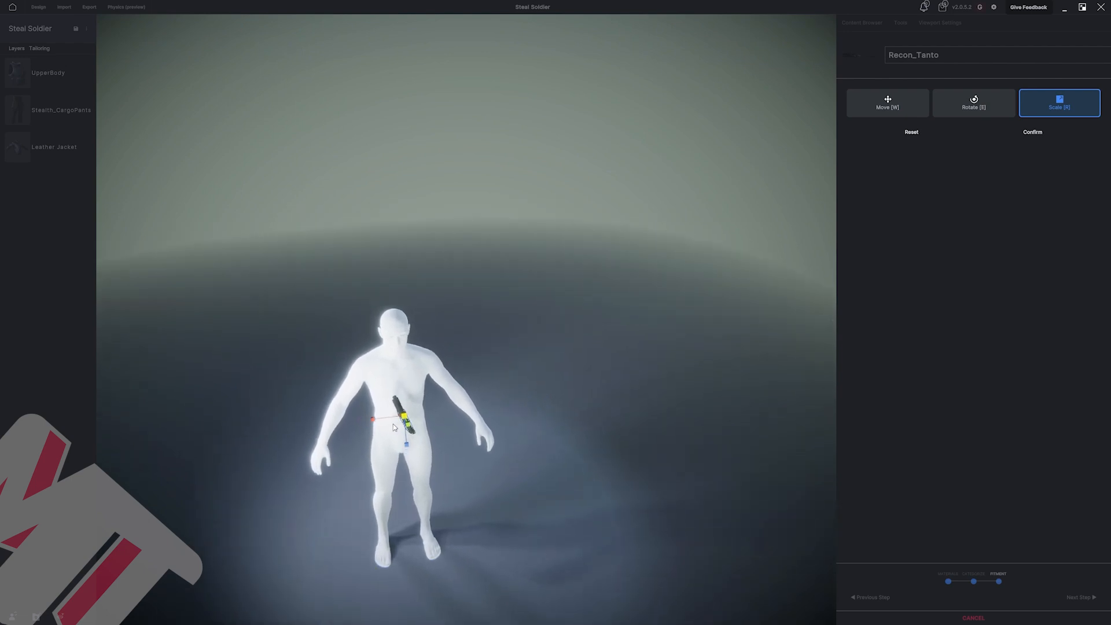
Rotate the knife slightly and move it closer to the front of the mannequin's torso.
{"action": "middle_click_drag", "start_coordinate": [391, 427], "coordinate": [541, 403]}
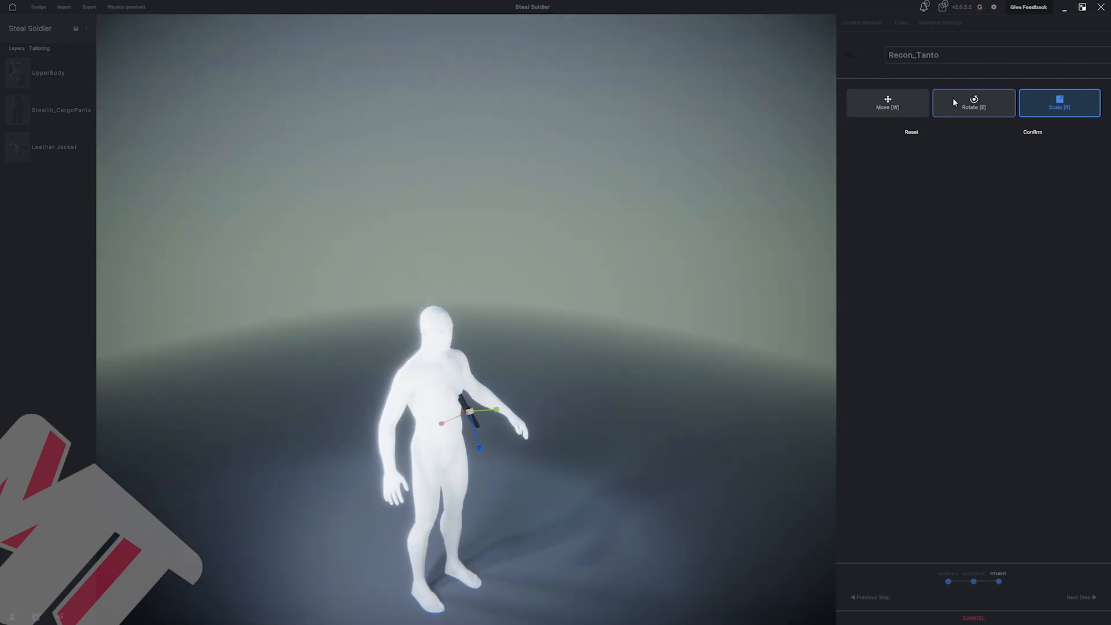
{"action": "left_click", "coordinate": [974, 103]}
{"action": "left_click_drag", "start_coordinate": [469, 424], "coordinate": [484, 400]}
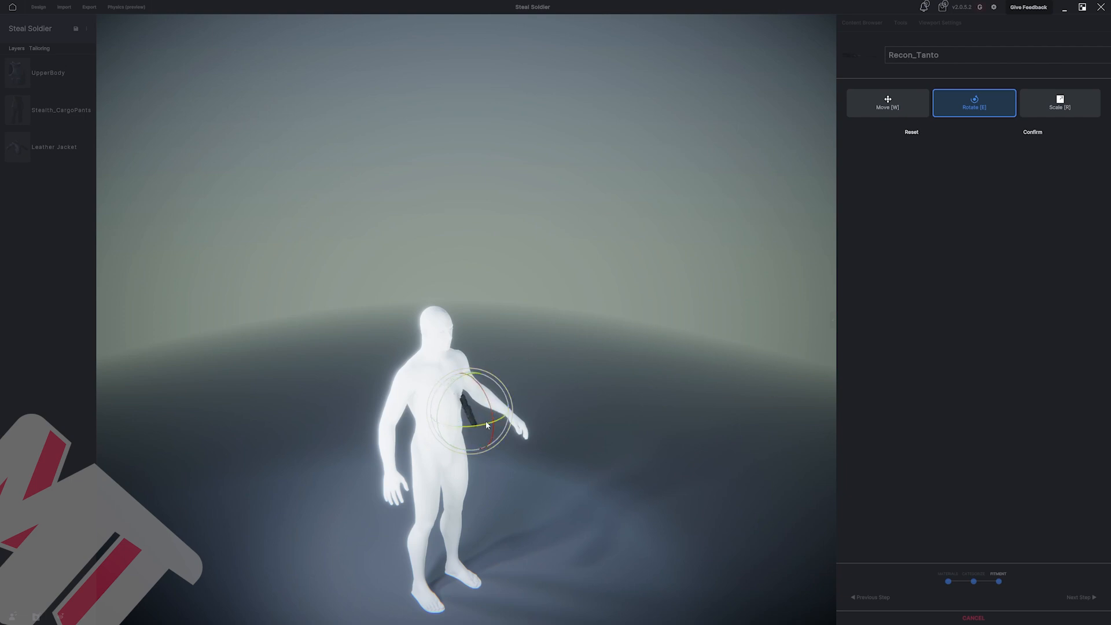
{"action": "middle_click_drag", "start_coordinate": [491, 426], "coordinate": [587, 420]}
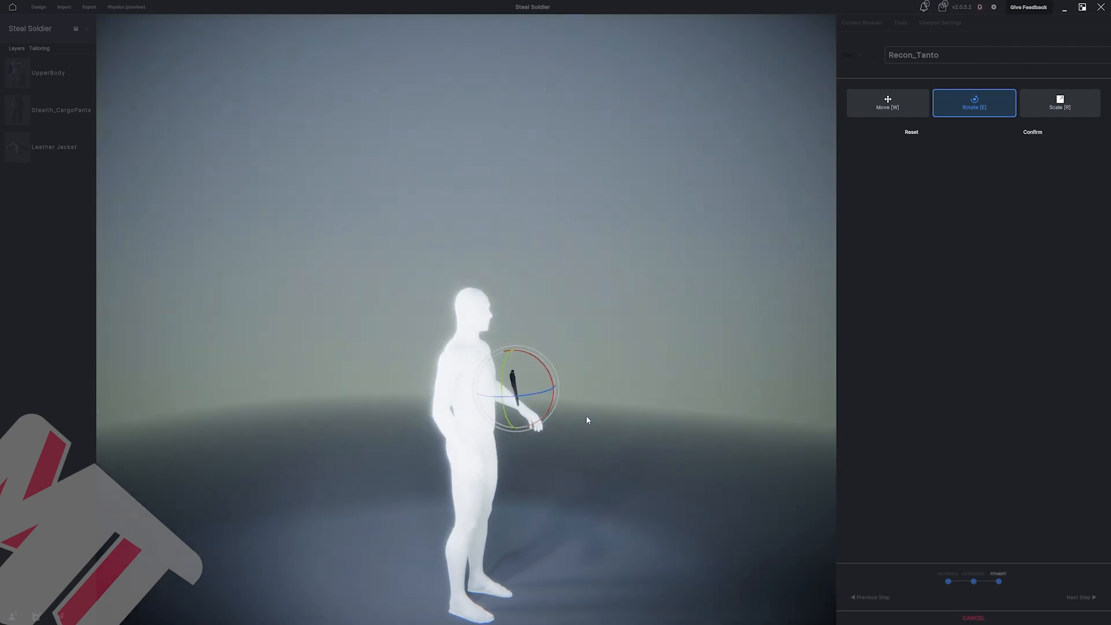
{"action": "left_click", "coordinate": [886, 110]}
{"action": "left_click_drag", "start_coordinate": [555, 388], "coordinate": [528, 389]}
{"action": "mouse_move", "coordinate": [528, 388]}
{"action": "middle_mouse_down"}
{"action": "mouse_move", "coordinate": [427, 453]}
{"action": "mouse_move", "coordinate": [538, 388]}
{"action": "middle_mouse_up"}
Confirm the knife's fitment transform and finish importing it into the outfit.
{"action": "scroll", "coordinate": [427, 453], "scroll_direction": "up", "scroll_amount": 4}
{"action": "left_click", "coordinate": [1020, 135]}
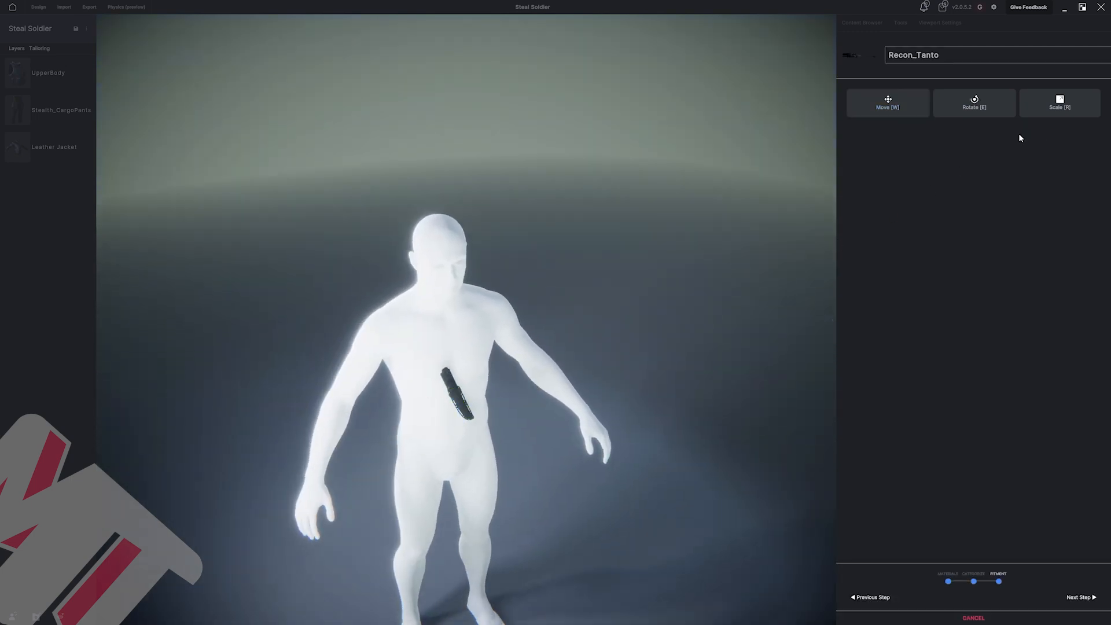
{"action": "left_click", "coordinate": [1078, 598]}
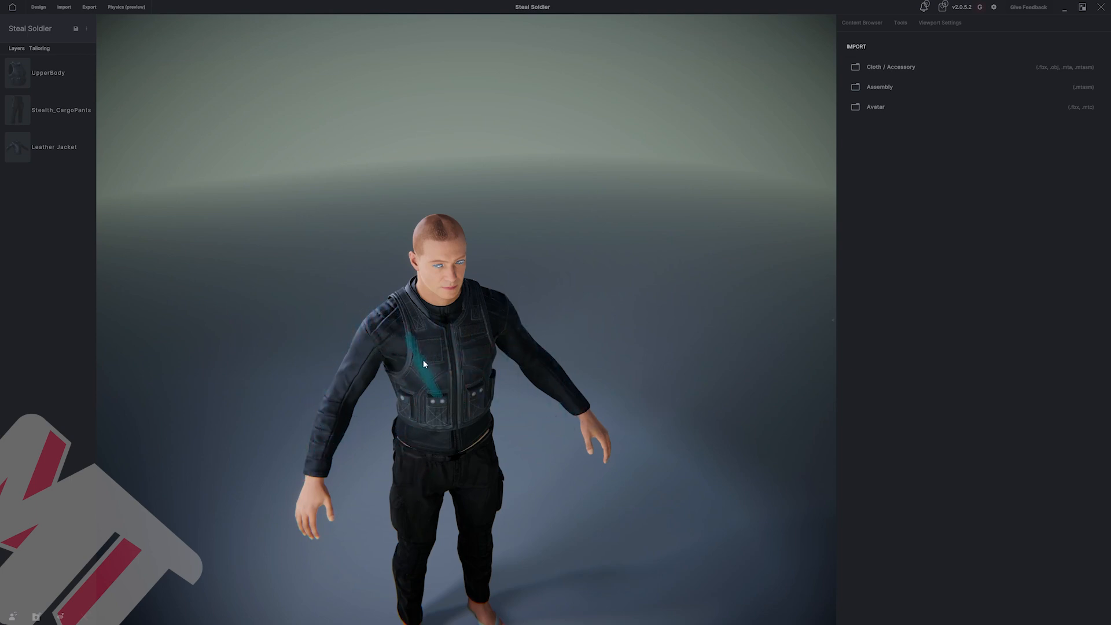
Attach the Recon_Tanto to the outer side of the character's right upper arm with parent upperarm_bicep_r, and confirm its transform.
{"action": "middle_click_drag", "start_coordinate": [422, 351], "coordinate": [444, 355]}
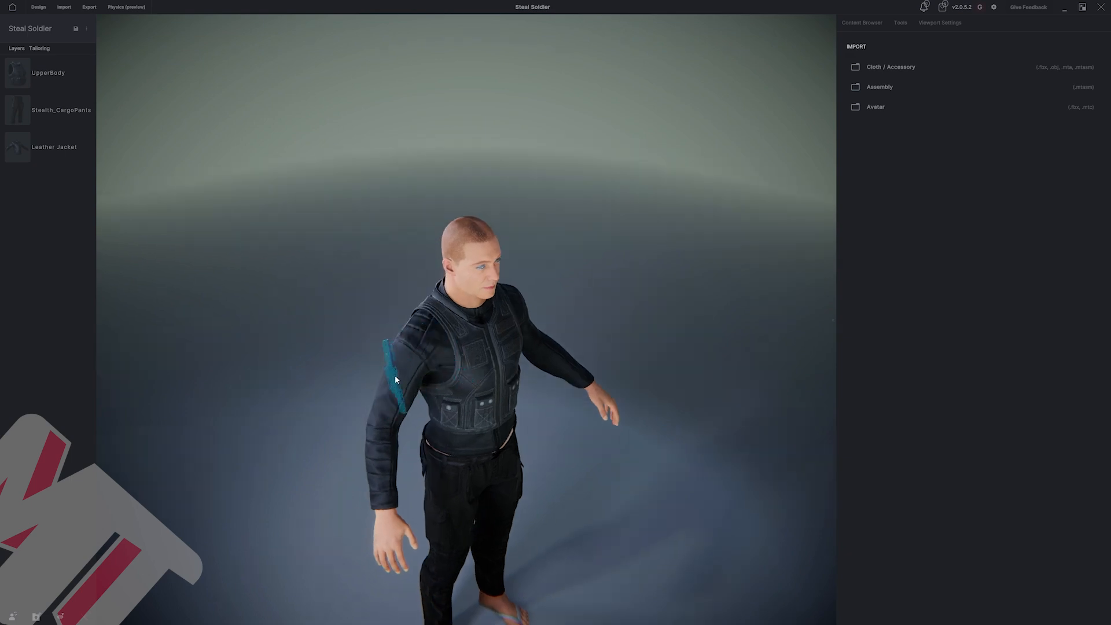
{"action": "left_click", "coordinate": [395, 375]}
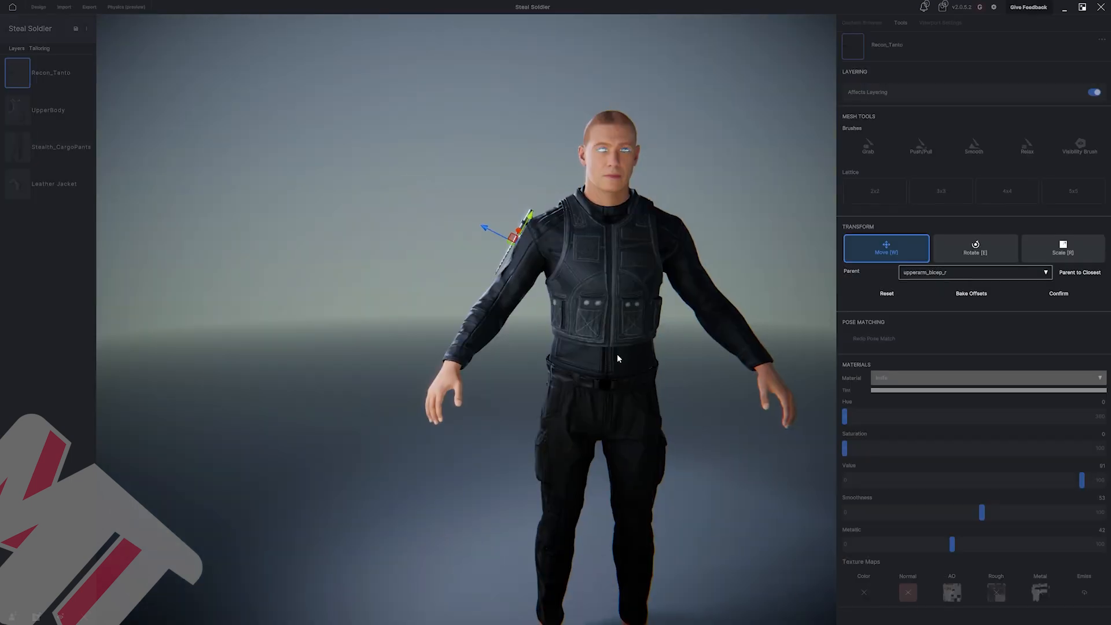
{"action": "left_click", "coordinate": [1059, 294]}
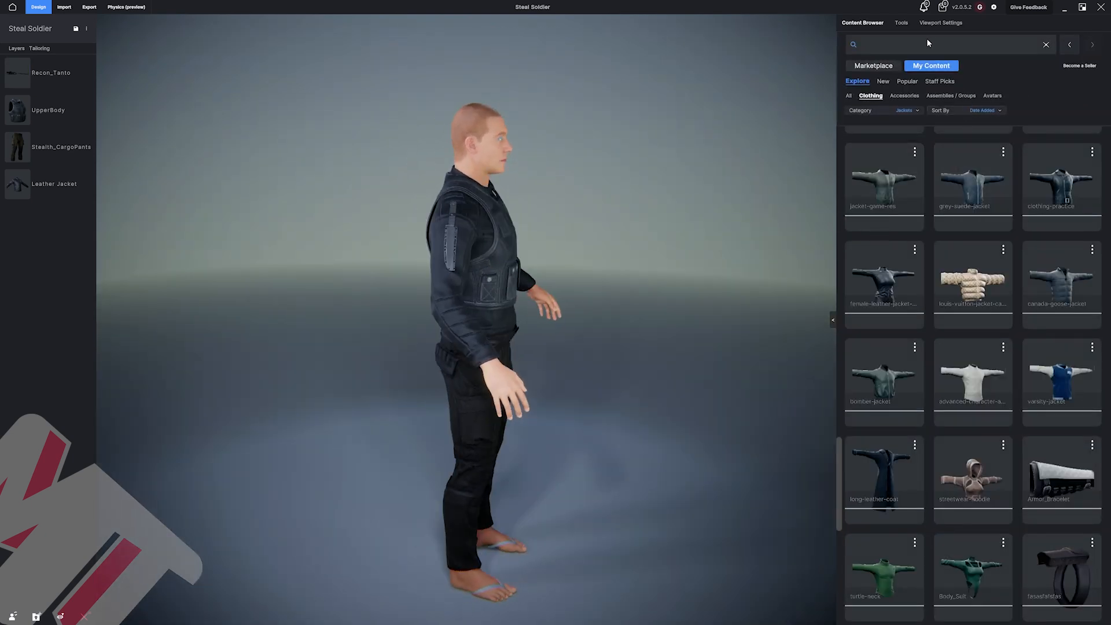
Preview the attached knife on the character with the Male Running animation.
{"action": "left_click", "coordinate": [933, 26]}
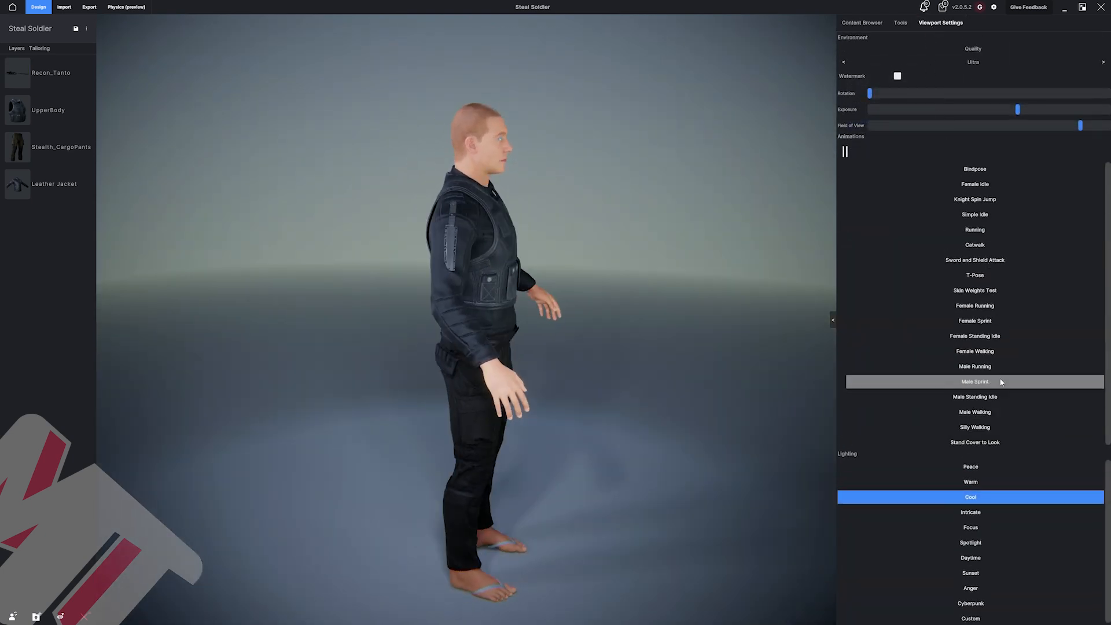
{"action": "left_click", "coordinate": [966, 369]}
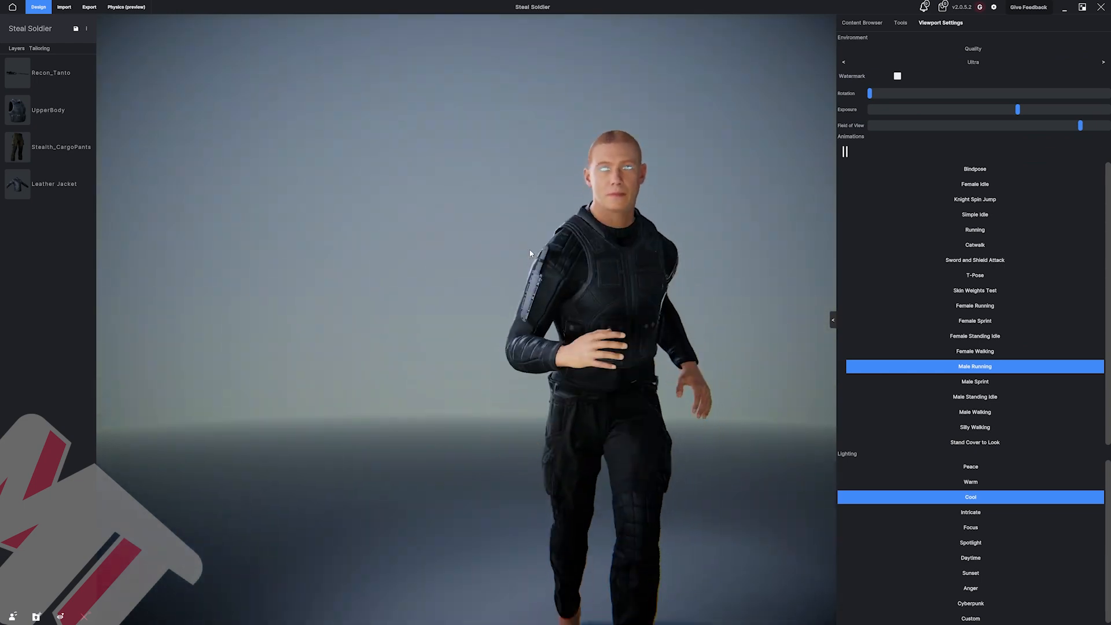
Return the character from the Male Running animation to Bindpose.
{"action": "middle_click_drag", "start_coordinate": [530, 254], "coordinate": [696, 275]}
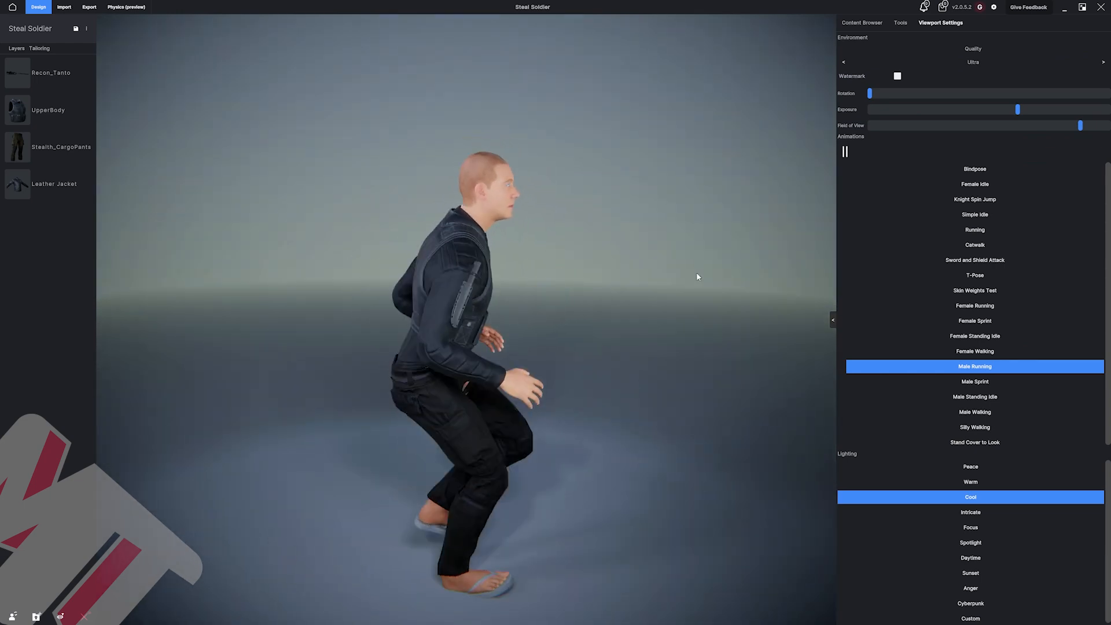
{"action": "left_click", "coordinate": [940, 175]}
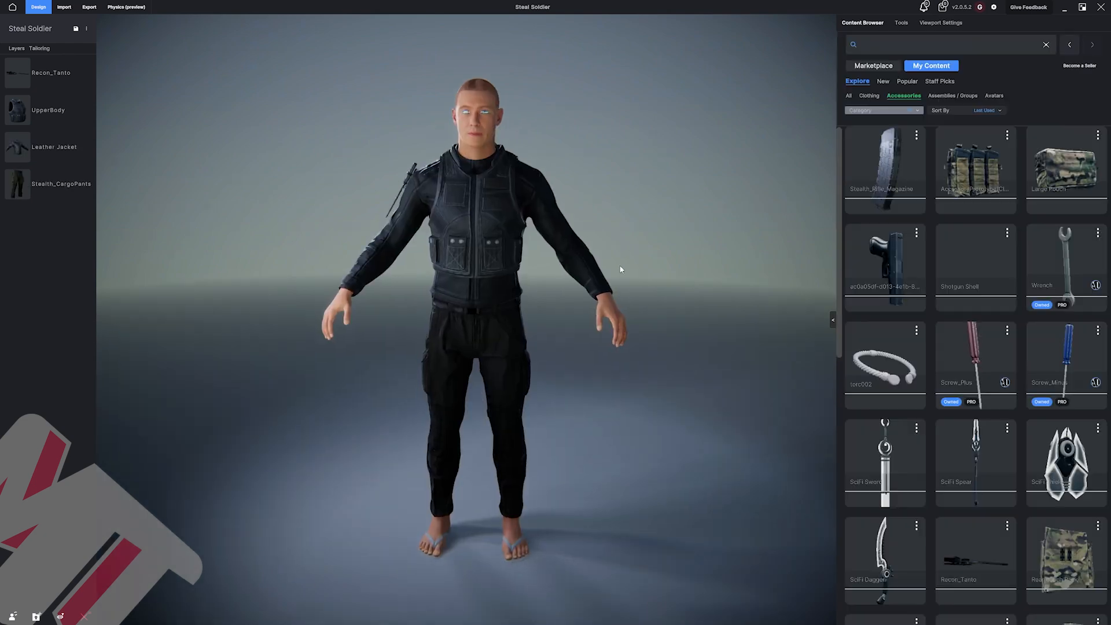
{"action": "mouse_move", "coordinate": [618, 272]}
{"action": "middle_mouse_down"}
{"action": "mouse_move", "coordinate": [560, 272]}
{"action": "mouse_move", "coordinate": [650, 277]}
{"action": "mouse_move", "coordinate": [642, 217]}
{"action": "mouse_move", "coordinate": [676, 259]}
{"action": "mouse_move", "coordinate": [626, 281]}
{"action": "mouse_move", "coordinate": [640, 258]}
{"action": "mouse_move", "coordinate": [625, 264]}
{"action": "middle_mouse_up"}
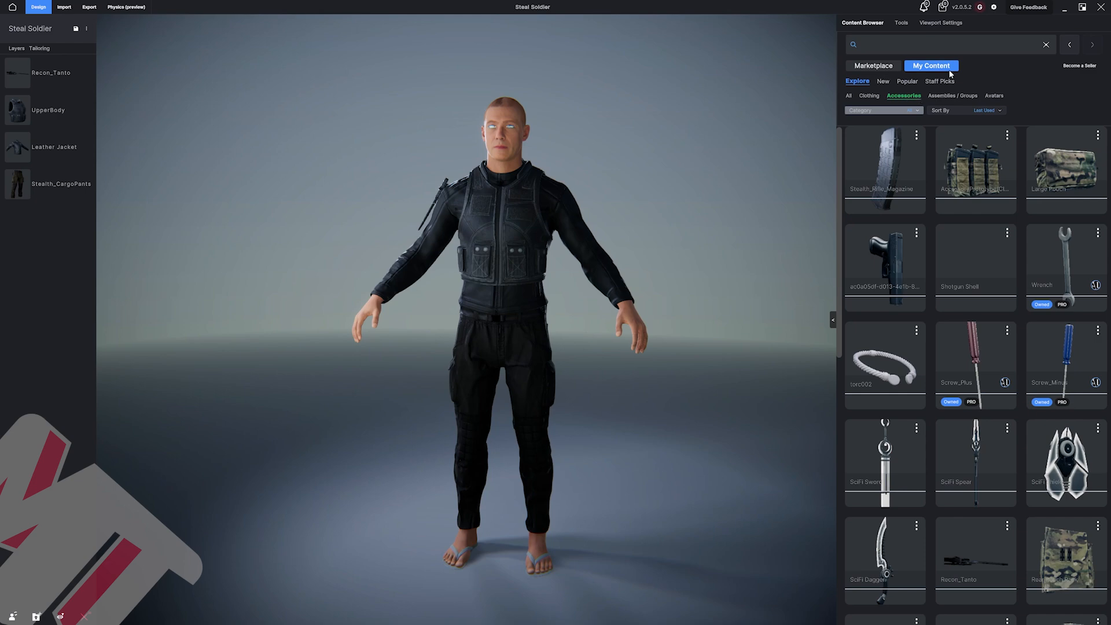
Browse the Marketplace's Clothing items and filter them to the Shoes category.
{"action": "left_click", "coordinate": [869, 96]}
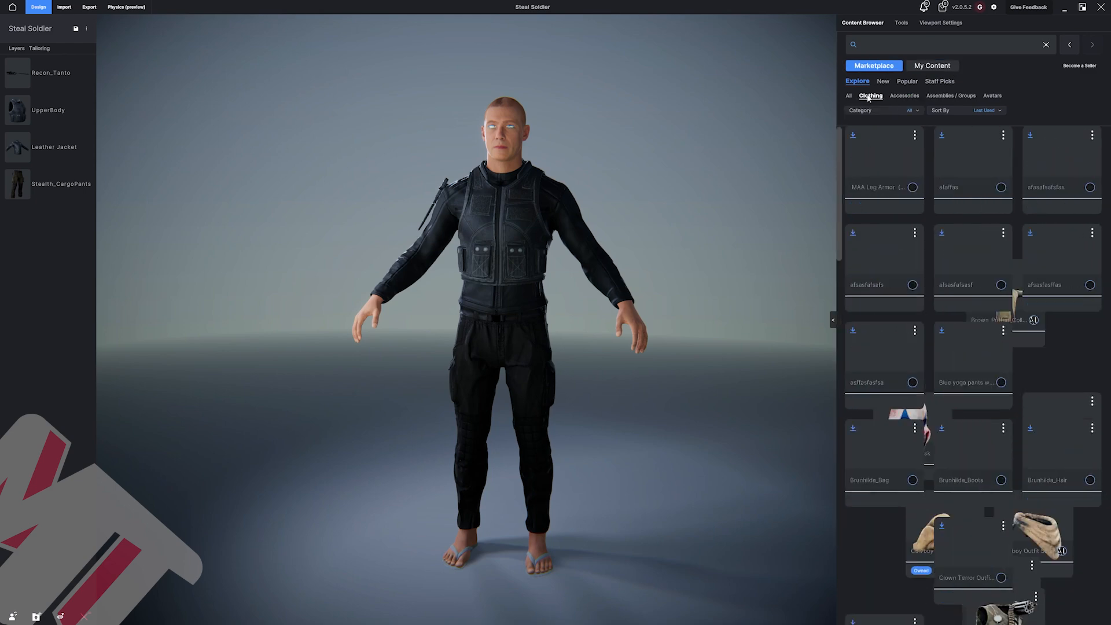
{"action": "left_click", "coordinate": [910, 111]}
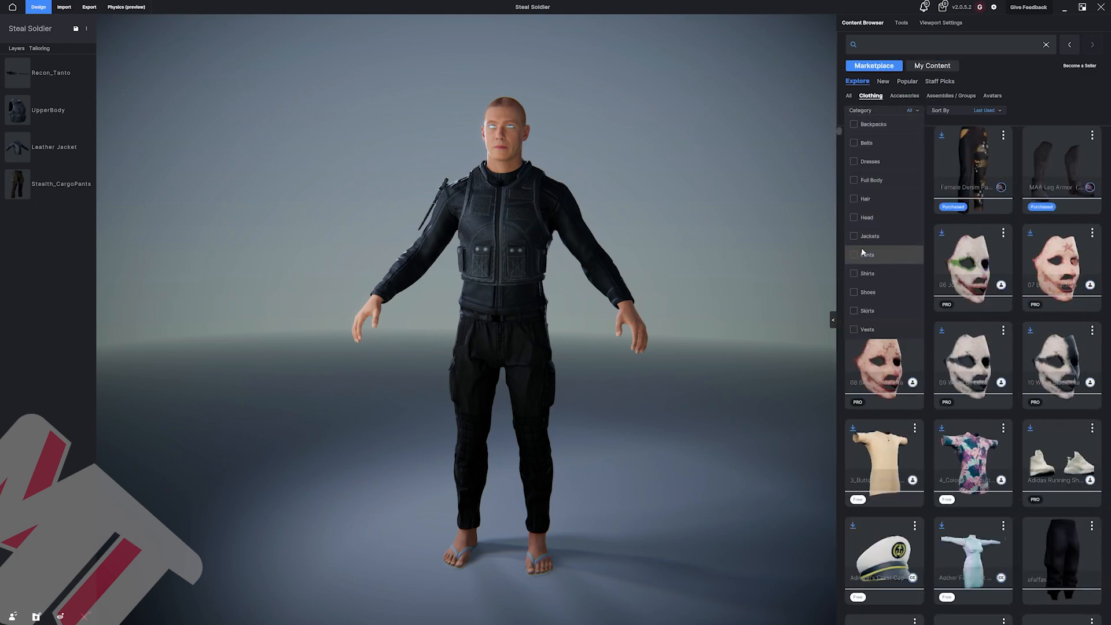
{"action": "left_click", "coordinate": [868, 293]}
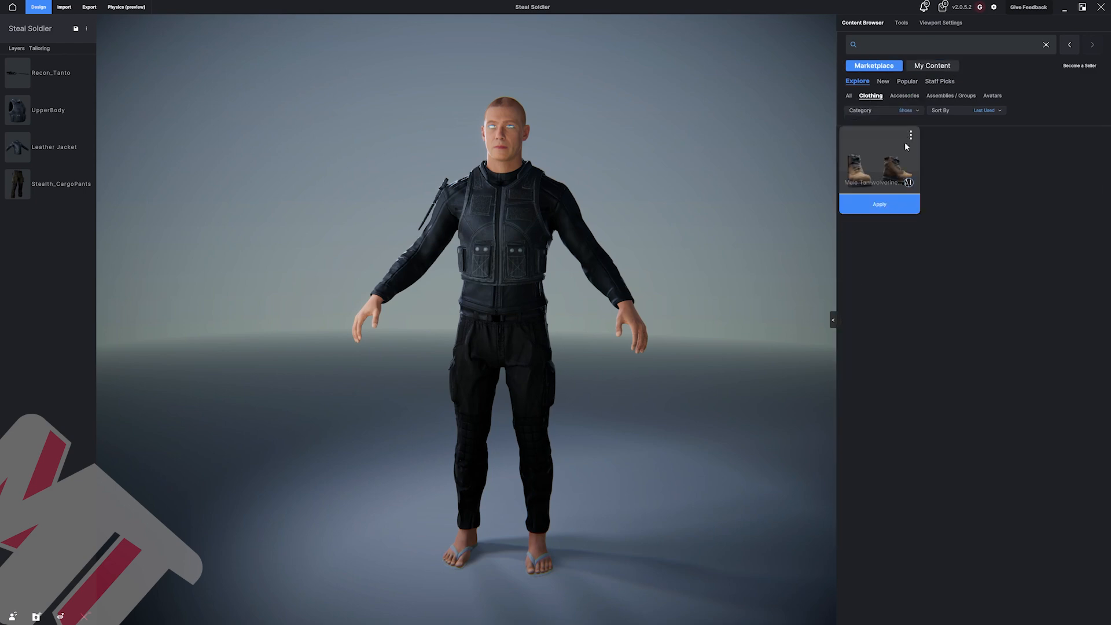
{"action": "left_click", "coordinate": [916, 113]}
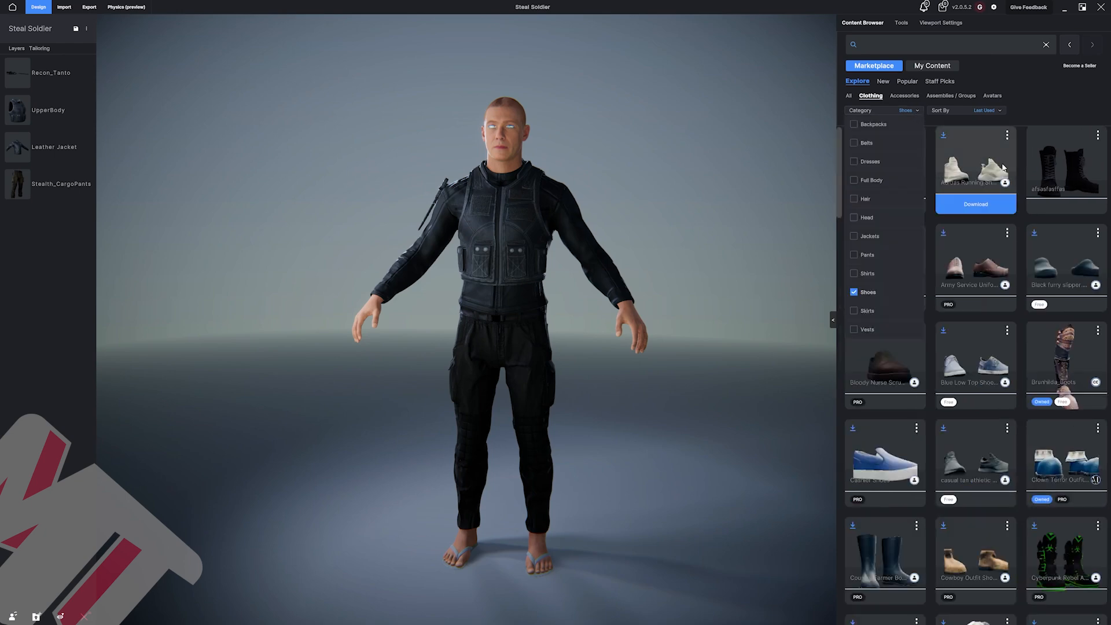
{"action": "left_click", "coordinate": [1039, 83]}
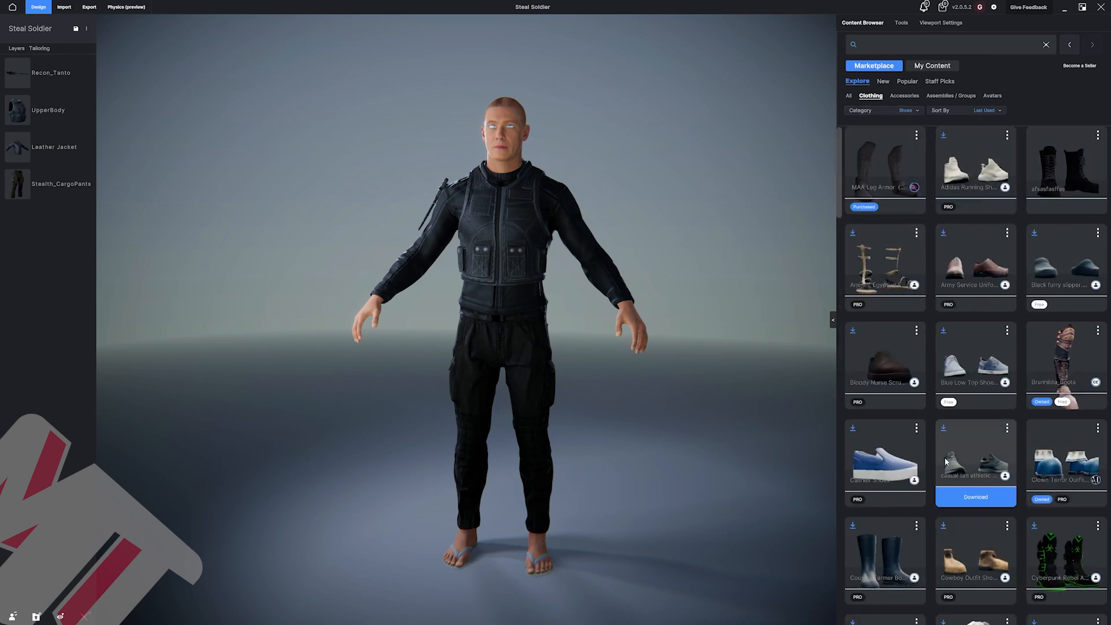
Download the Mad Max Biker Dude Boots from the filtered shoes and apply them to the character.
{"action": "scroll", "coordinate": [943, 405], "scroll_direction": "down", "scroll_amount": 2}
{"action": "scroll", "coordinate": [942, 387], "scroll_direction": "down", "scroll_amount": 1}
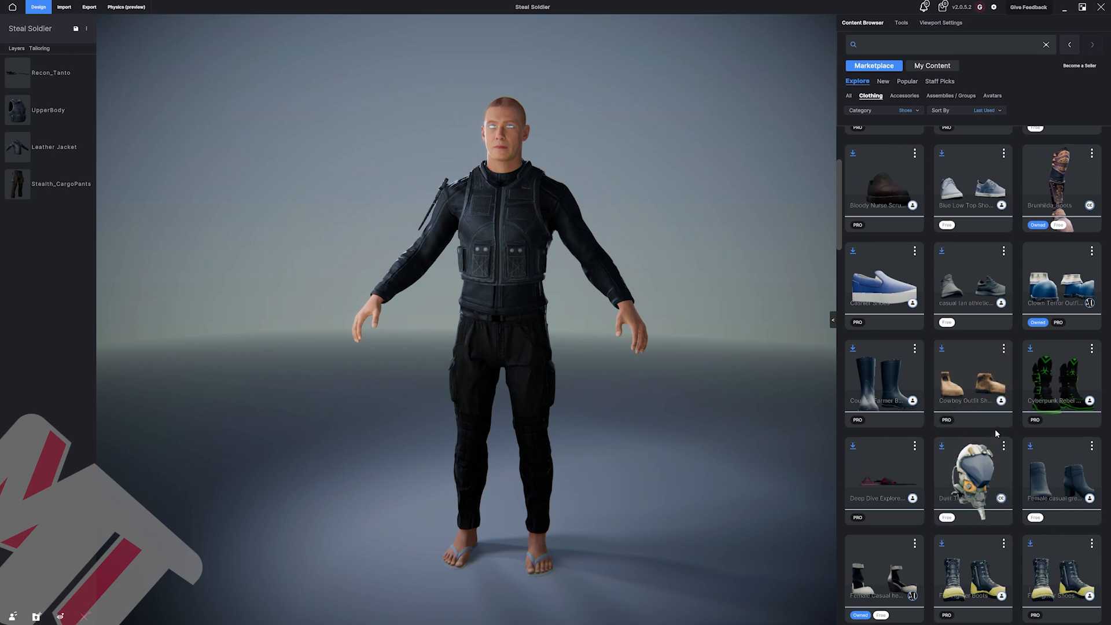
{"action": "scroll", "coordinate": [996, 427], "scroll_direction": "down", "scroll_amount": 2}
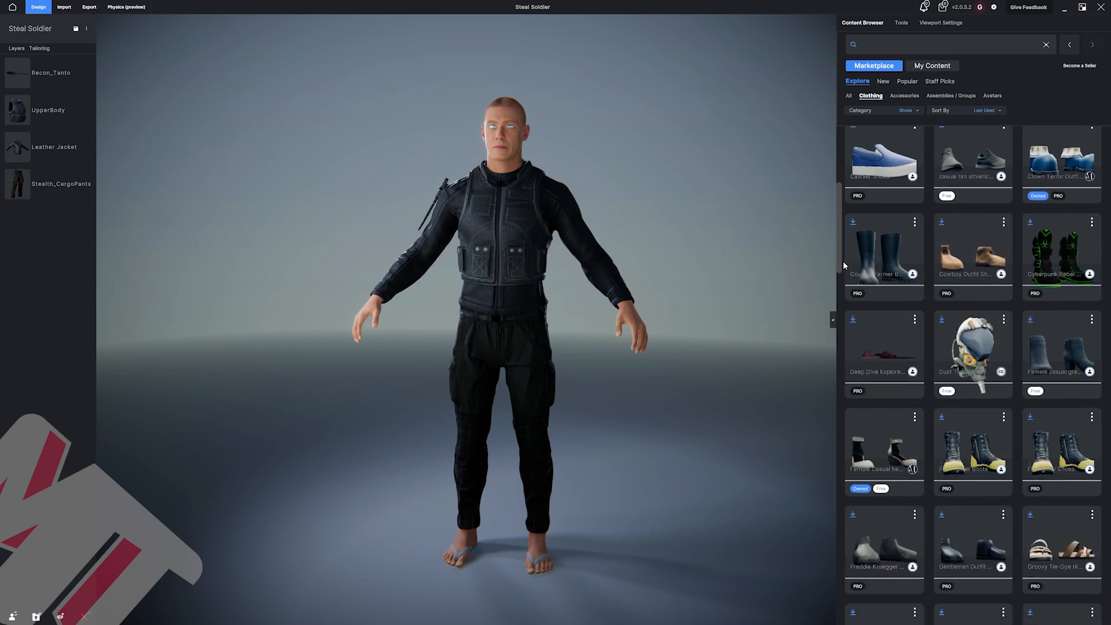
{"action": "left_click_drag", "start_coordinate": [838, 266], "coordinate": [817, 339]}
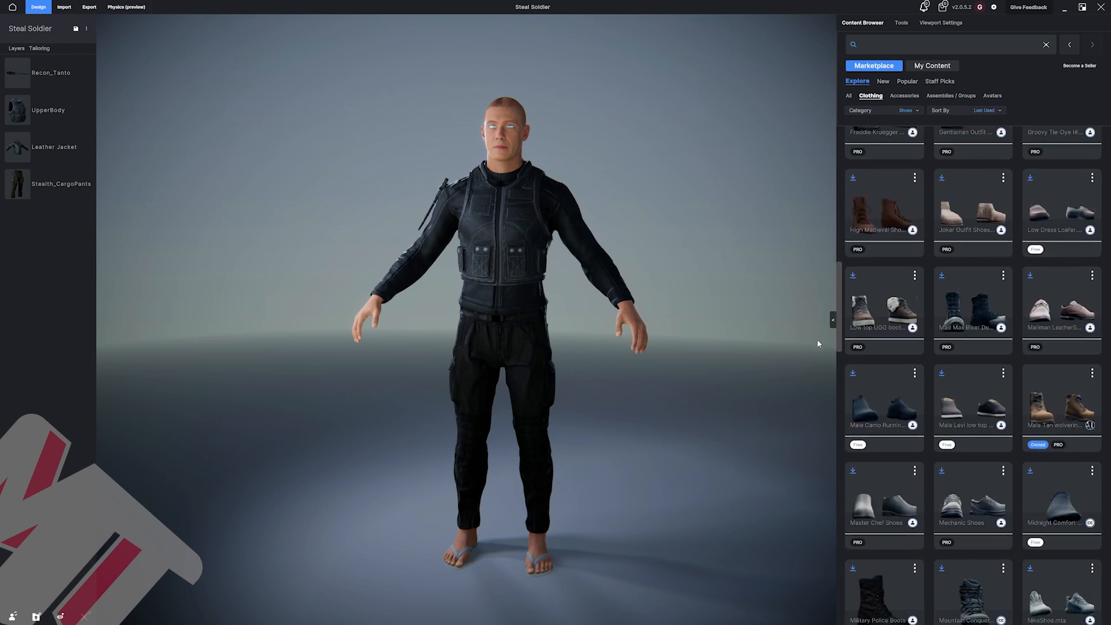
{"action": "mouse_move", "coordinate": [972, 325]}
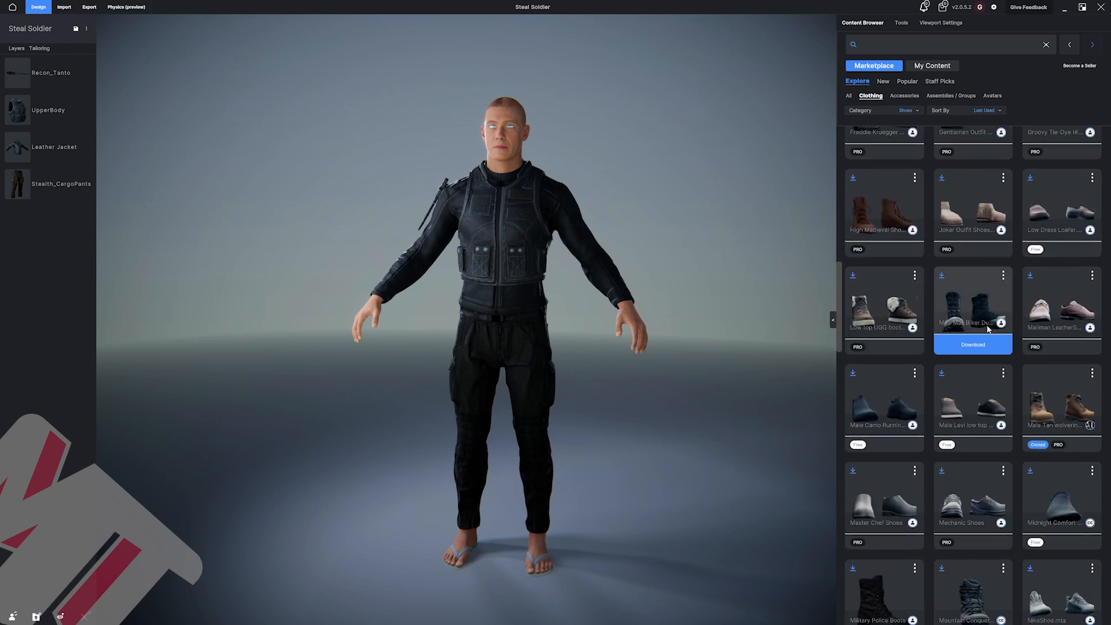
{"action": "left_click", "coordinate": [978, 345]}
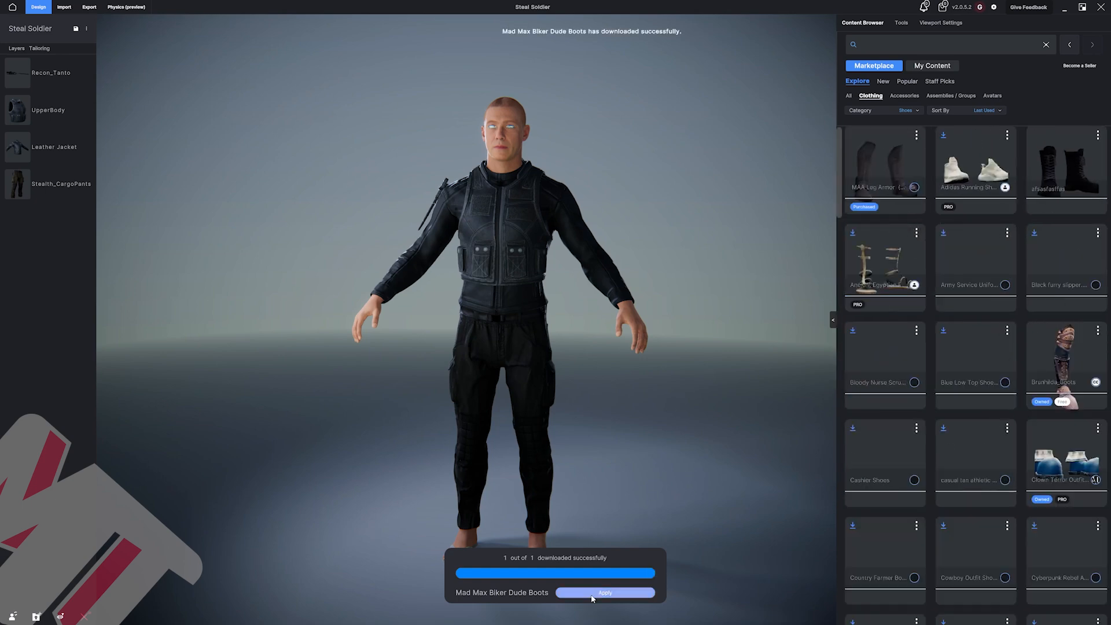
{"action": "left_click", "coordinate": [593, 595]}
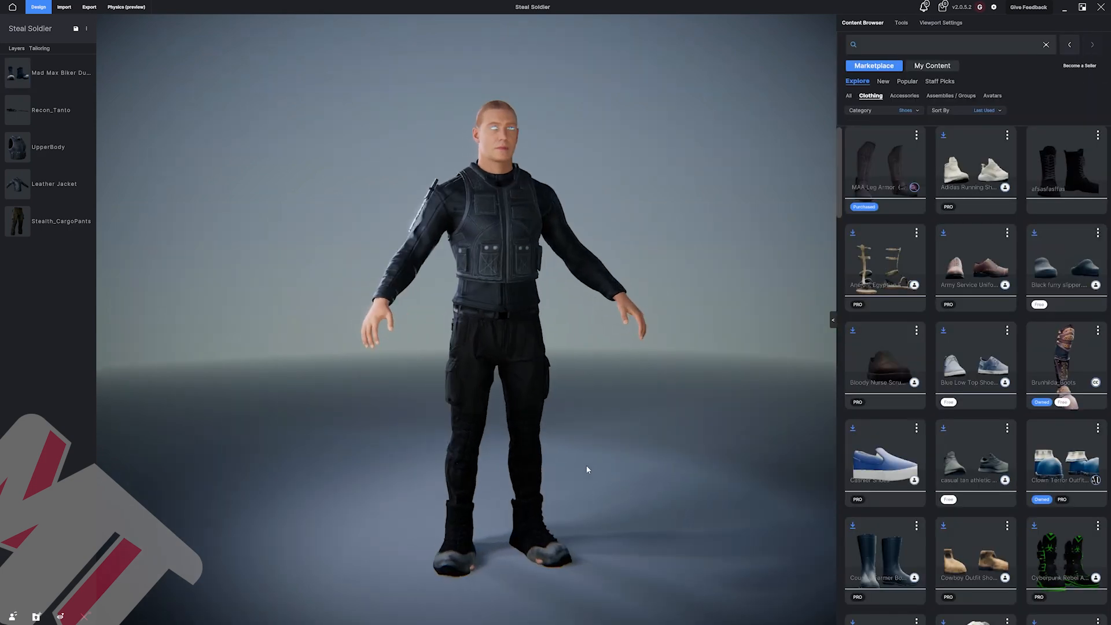
Turn off Affects Layering for the Mad Max Biker Dude Boots.
{"action": "left_click", "coordinate": [545, 536]}
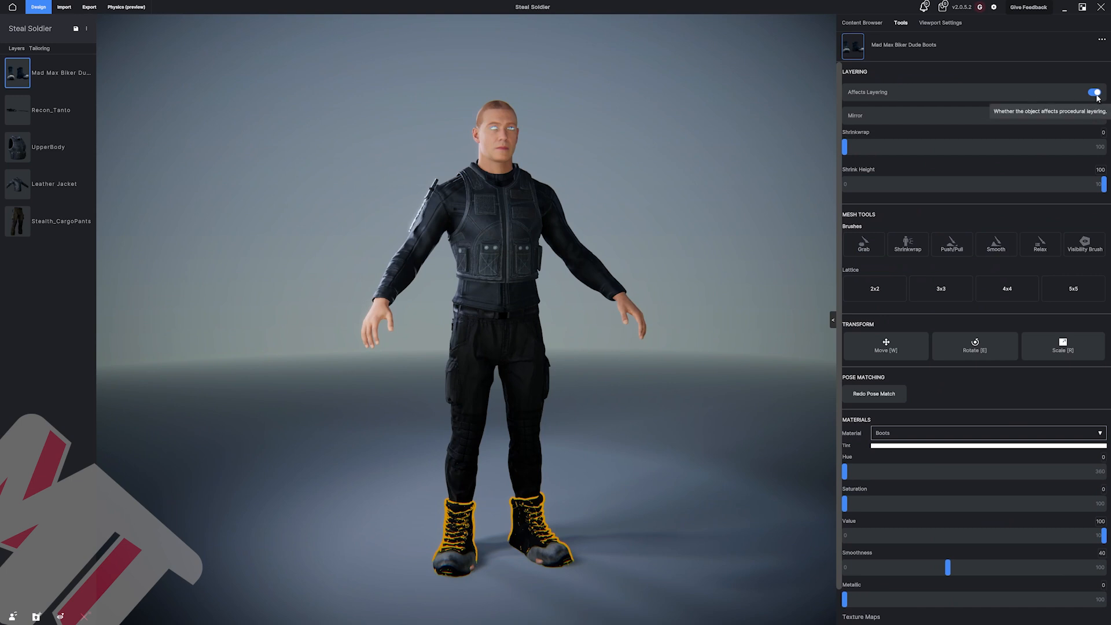
{"action": "left_click", "coordinate": [651, 499]}
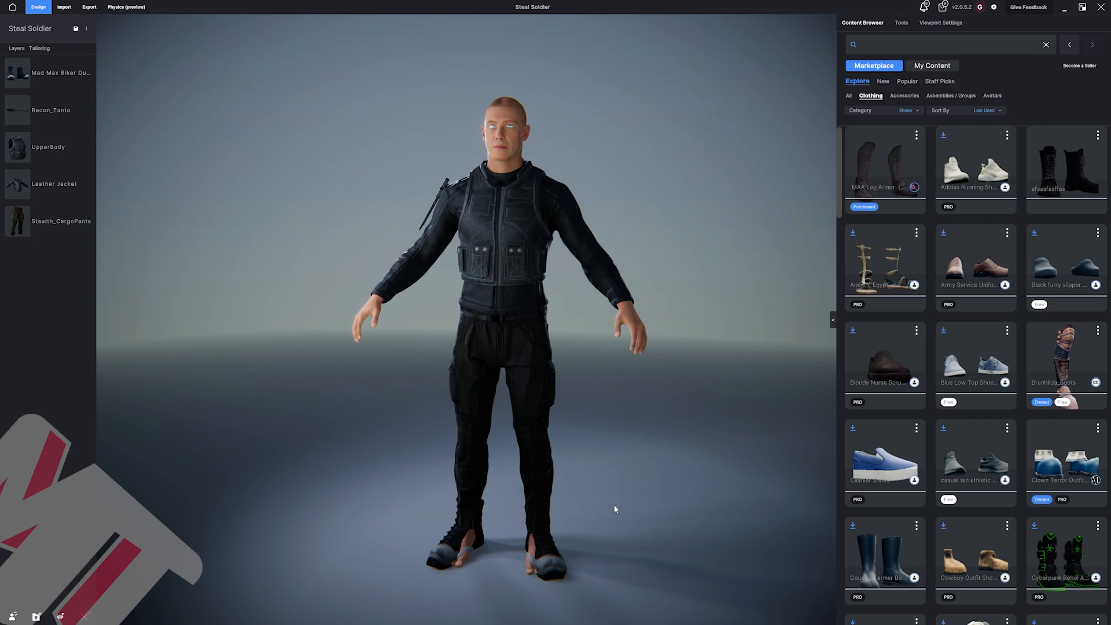
{"action": "left_click_drag", "start_coordinate": [615, 508], "coordinate": [591, 484]}
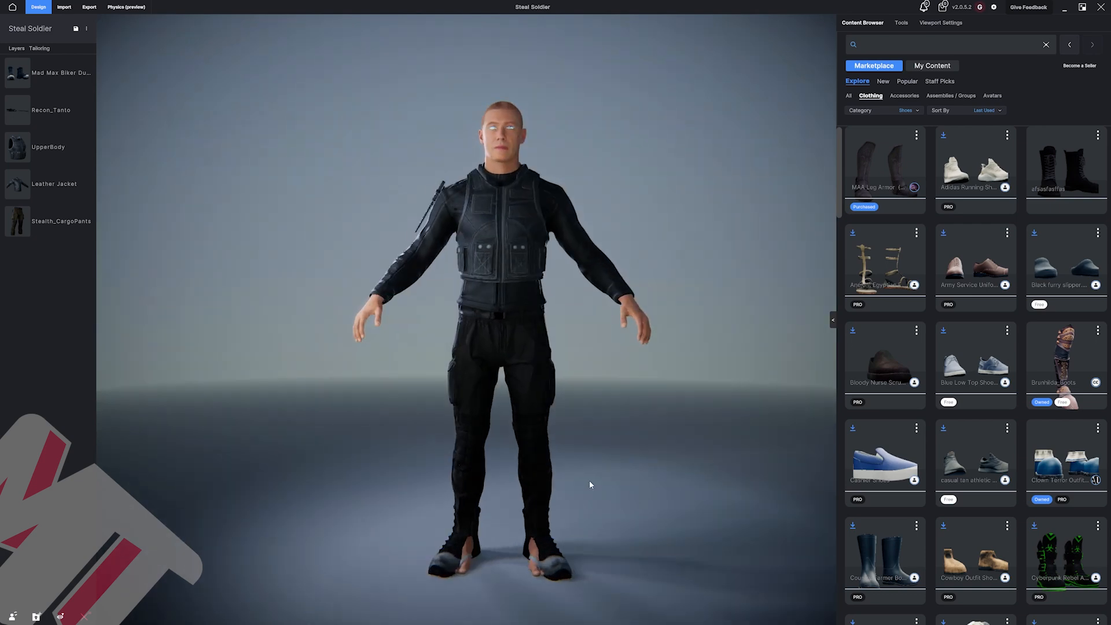
Redo the boots' pose match, nudge the ankle handles and enable the Knees/Elbows handles.
{"action": "scroll", "coordinate": [590, 484], "scroll_direction": "up", "scroll_amount": 4}
{"action": "scroll", "coordinate": [481, 447], "scroll_direction": "up", "scroll_amount": 2}
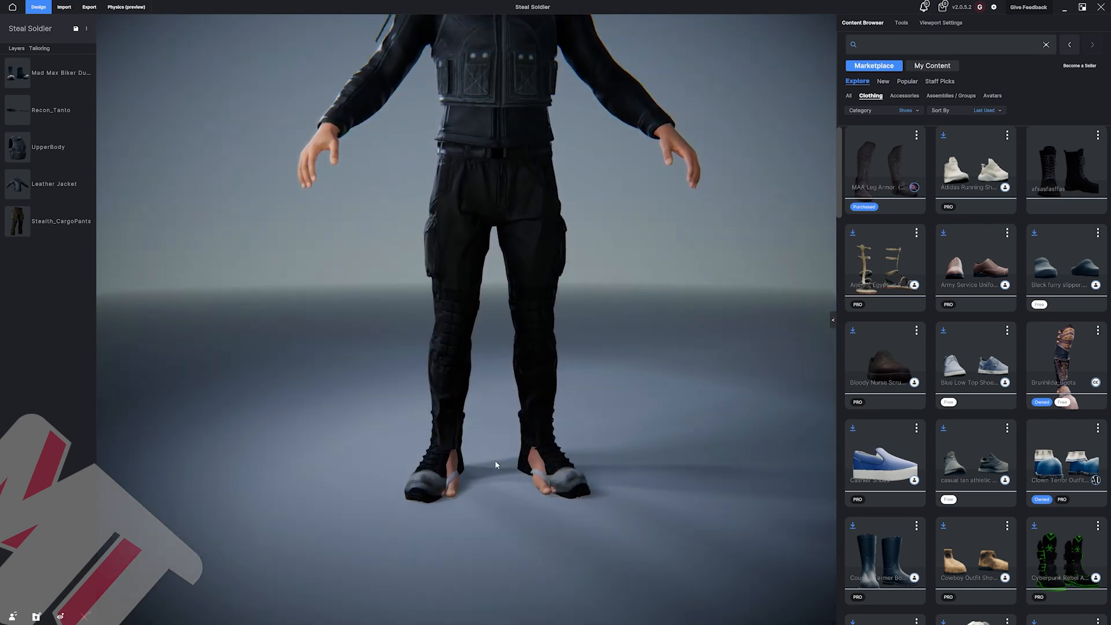
{"action": "scroll", "coordinate": [495, 461], "scroll_direction": "up", "scroll_amount": 3}
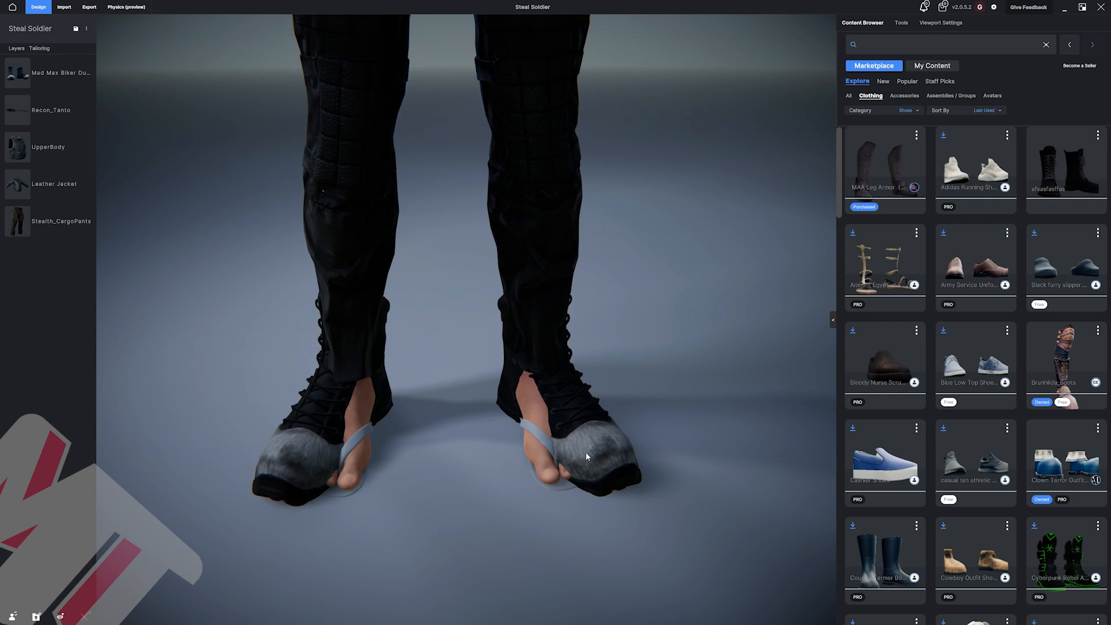
{"action": "left_click", "coordinate": [586, 453]}
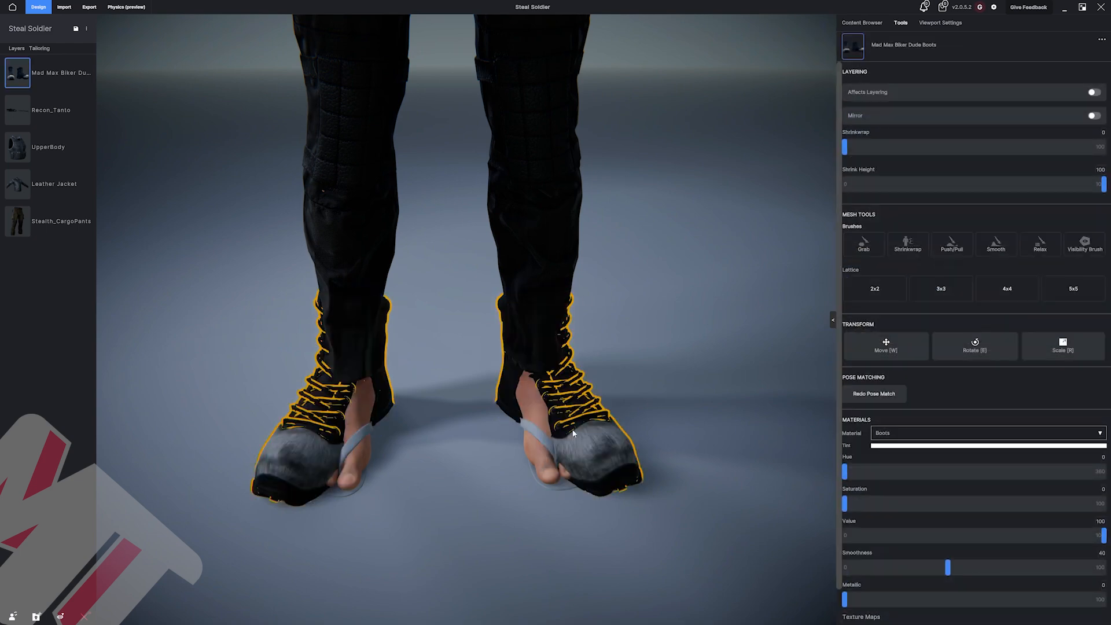
{"action": "left_click", "coordinate": [883, 398]}
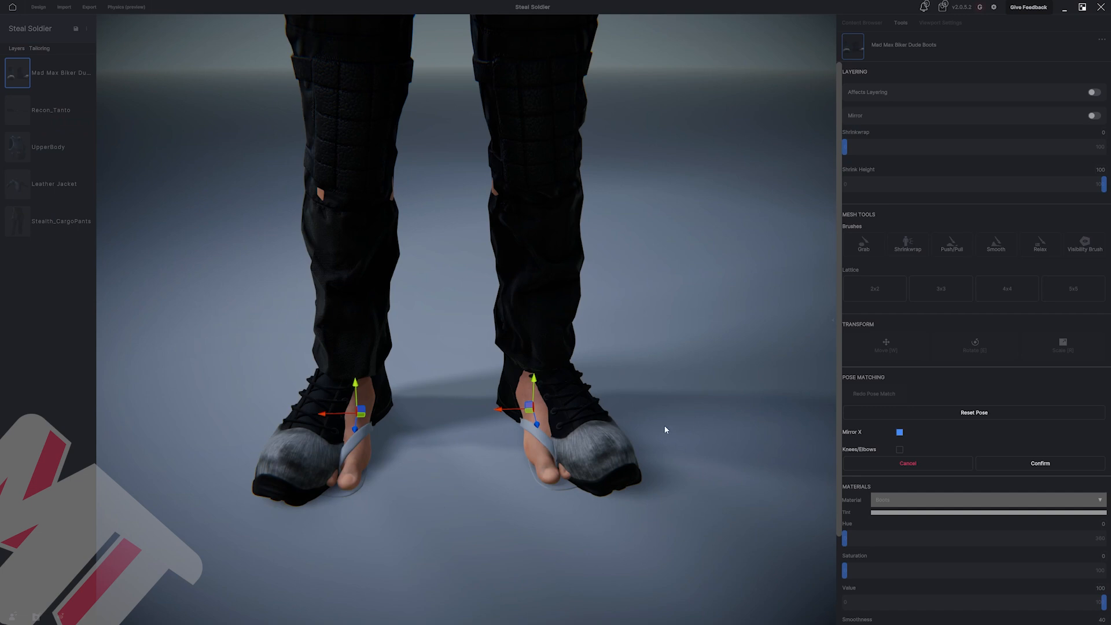
{"action": "scroll", "coordinate": [536, 424], "scroll_direction": "down", "scroll_amount": 5}
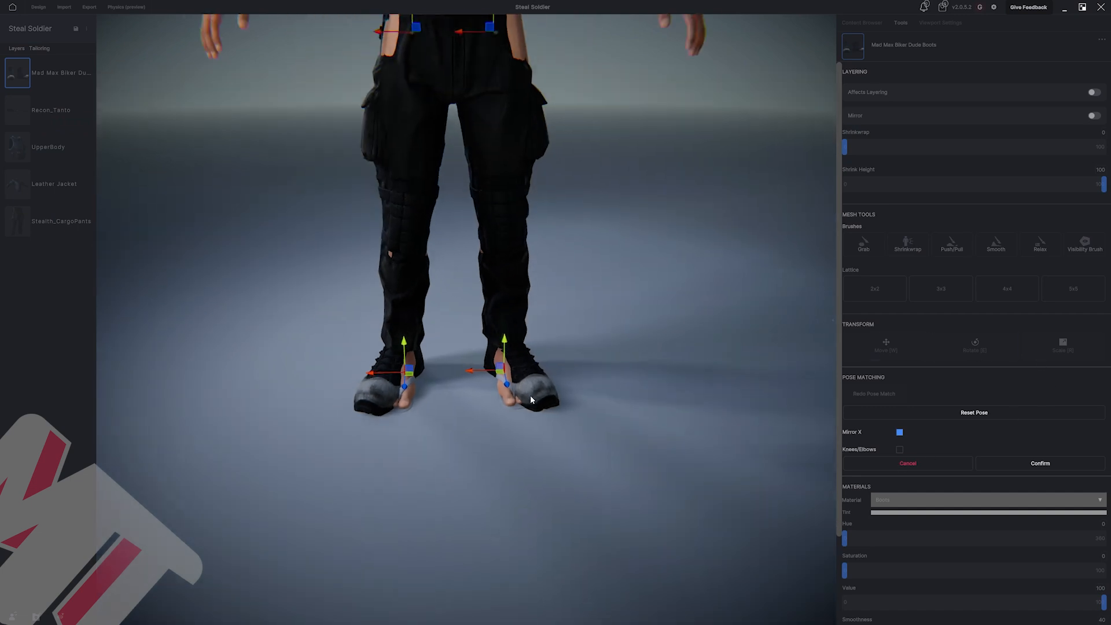
{"action": "left_click_drag", "start_coordinate": [481, 368], "coordinate": [486, 371]}
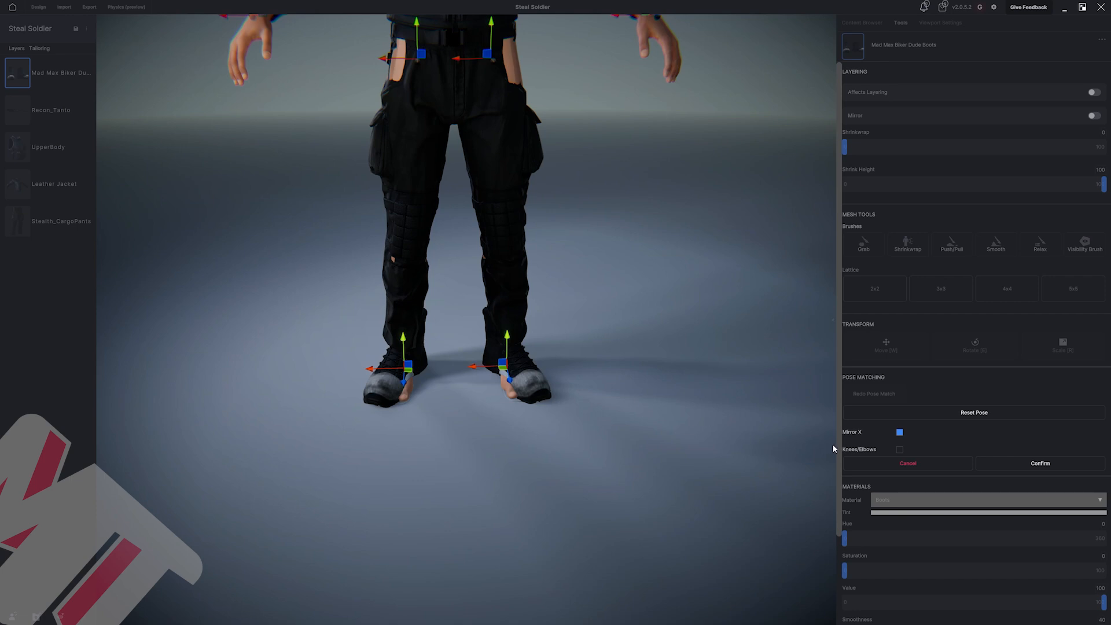
{"action": "left_click", "coordinate": [899, 450]}
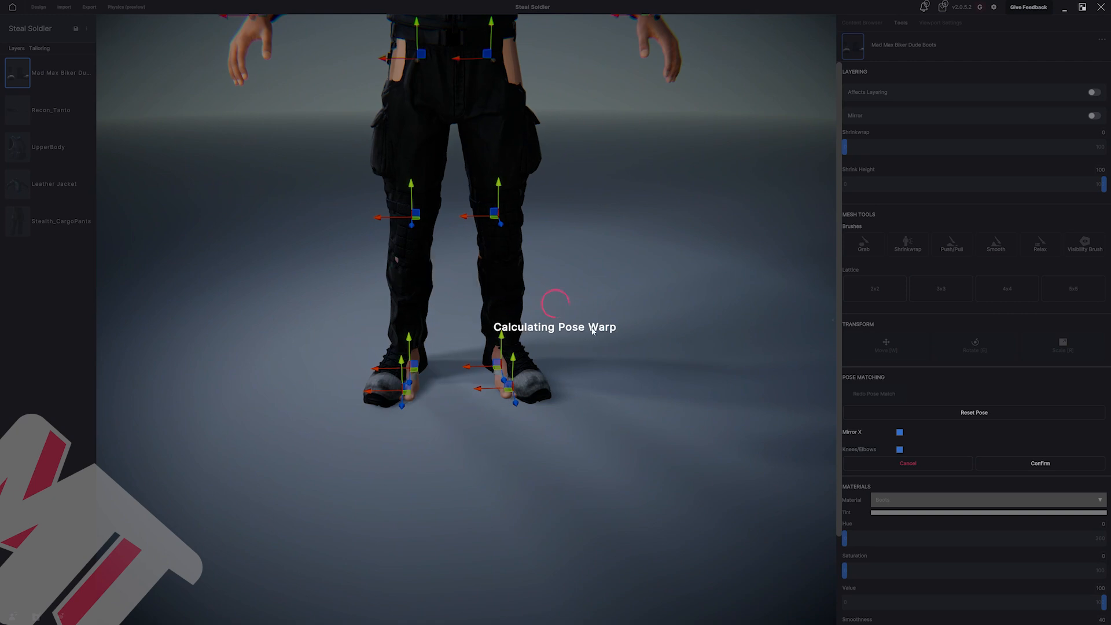
Adjust the boots' toe and ankle handles from several angles to align them with the feet, and confirm the pose match.
{"action": "scroll", "coordinate": [559, 344], "scroll_direction": "up", "scroll_amount": 3}
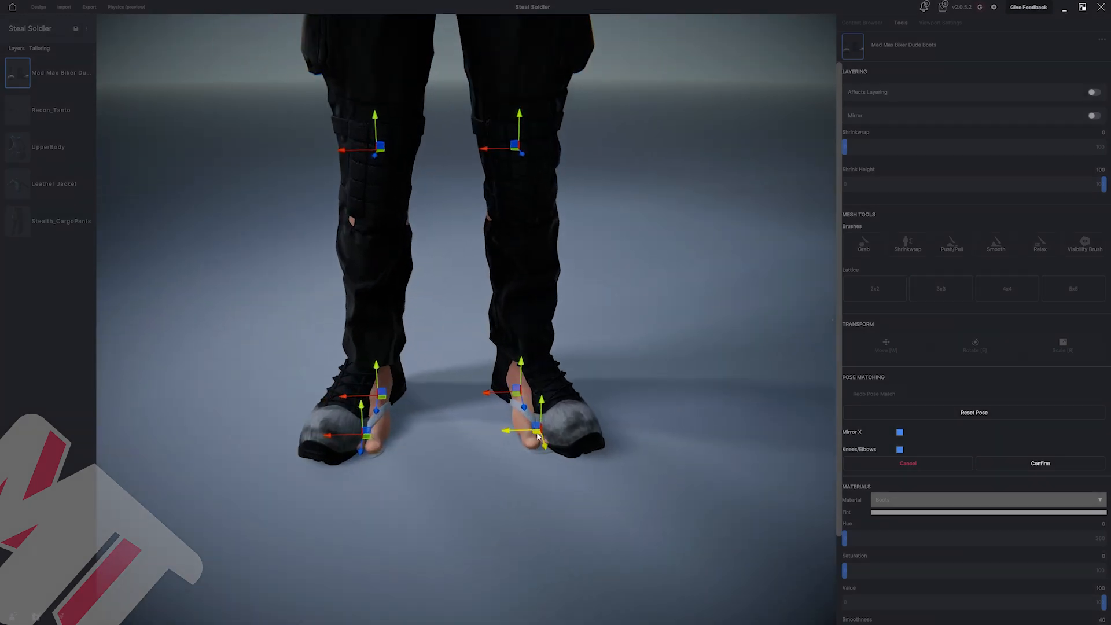
{"action": "left_click_drag", "start_coordinate": [538, 437], "coordinate": [561, 441]}
{"action": "middle_click_drag", "start_coordinate": [547, 429], "coordinate": [596, 359]}
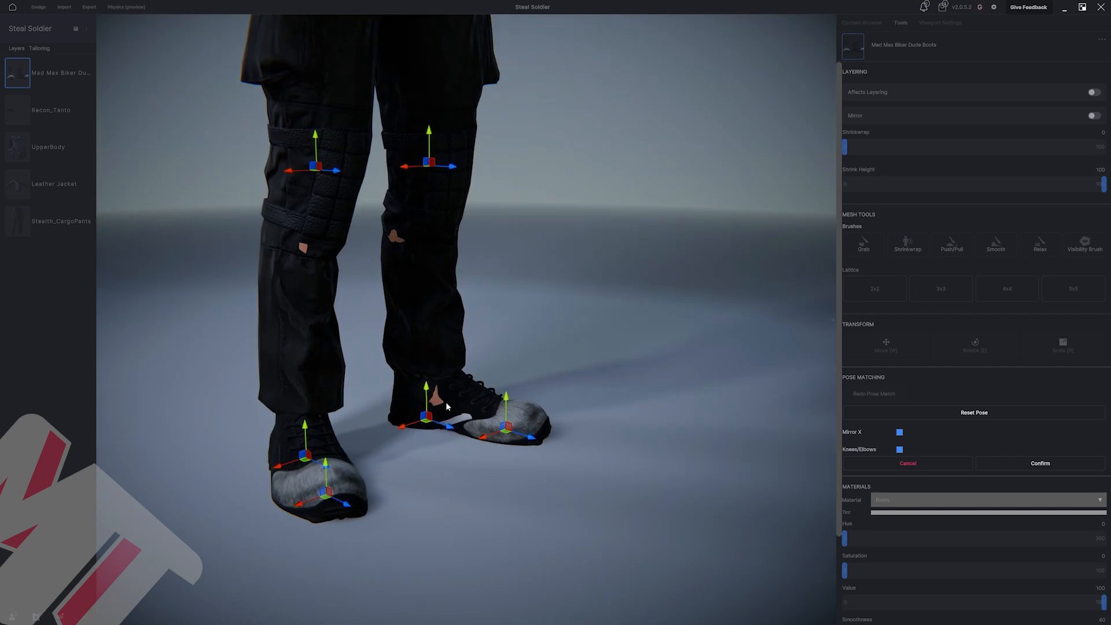
{"action": "left_click_drag", "start_coordinate": [429, 423], "coordinate": [423, 426]}
{"action": "middle_click_drag", "start_coordinate": [423, 423], "coordinate": [254, 414]}
{"action": "middle_click_drag", "start_coordinate": [497, 417], "coordinate": [566, 435]}
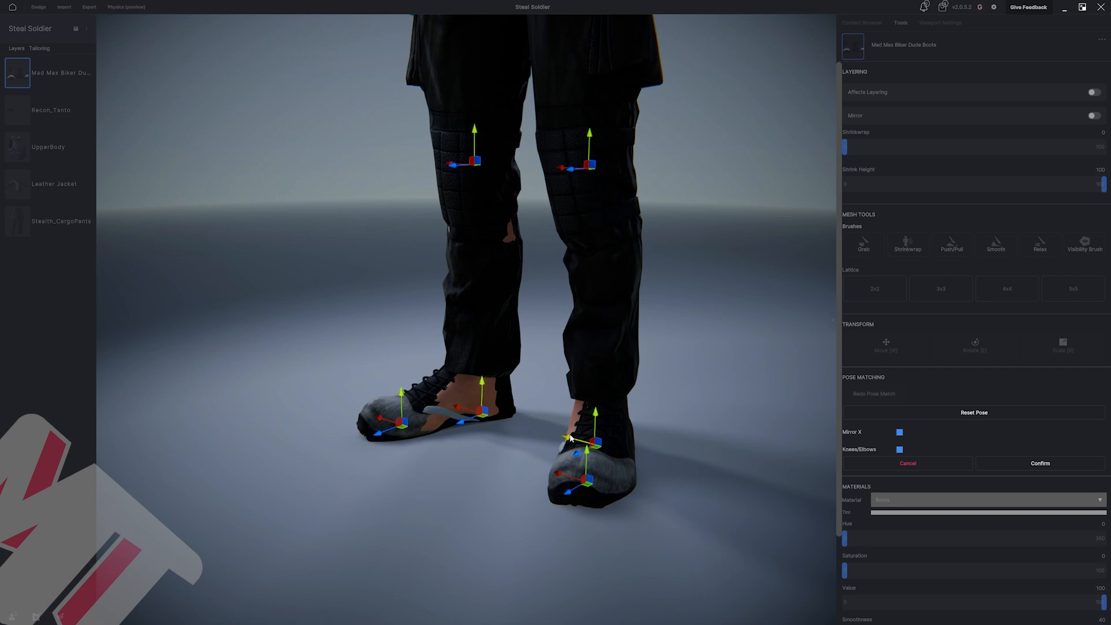
{"action": "left_click_drag", "start_coordinate": [571, 438], "coordinate": [578, 440]}
{"action": "middle_click_drag", "start_coordinate": [577, 440], "coordinate": [668, 413]}
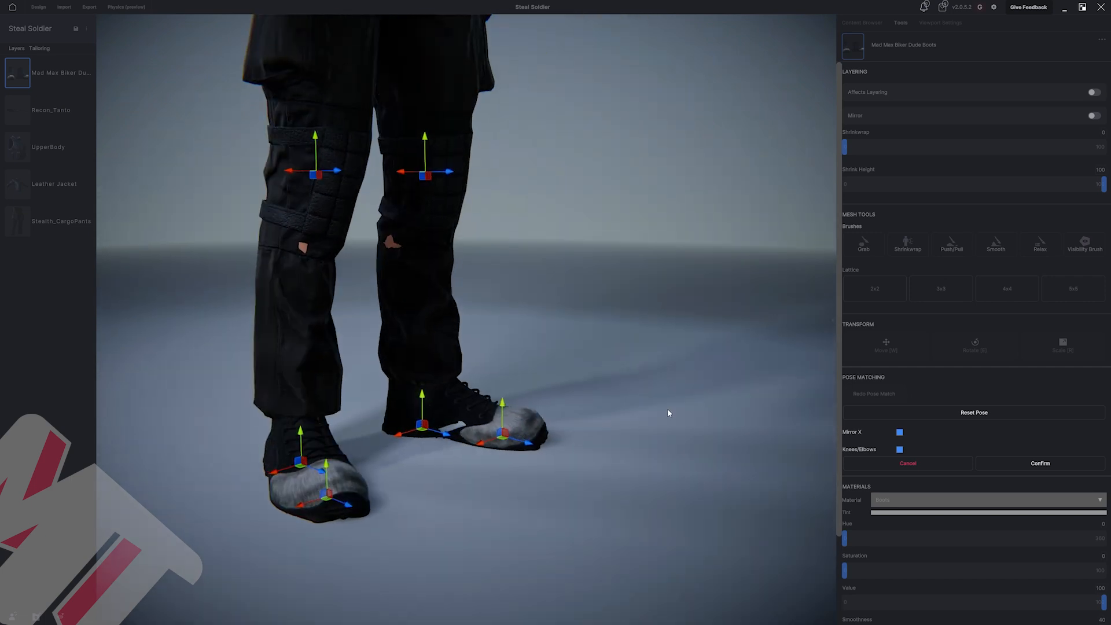
{"action": "left_click", "coordinate": [1025, 461]}
{"action": "left_click", "coordinate": [1044, 469]}
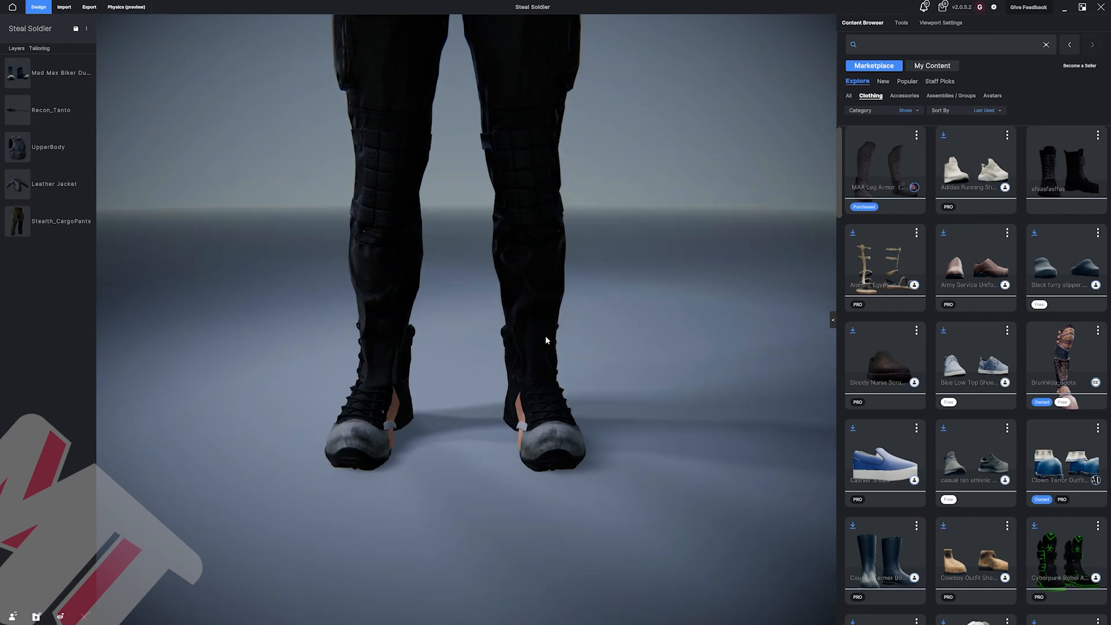
Turn Affects Layering back on for the Mad Max Biker Dude Boots.
{"action": "left_click", "coordinate": [551, 418]}
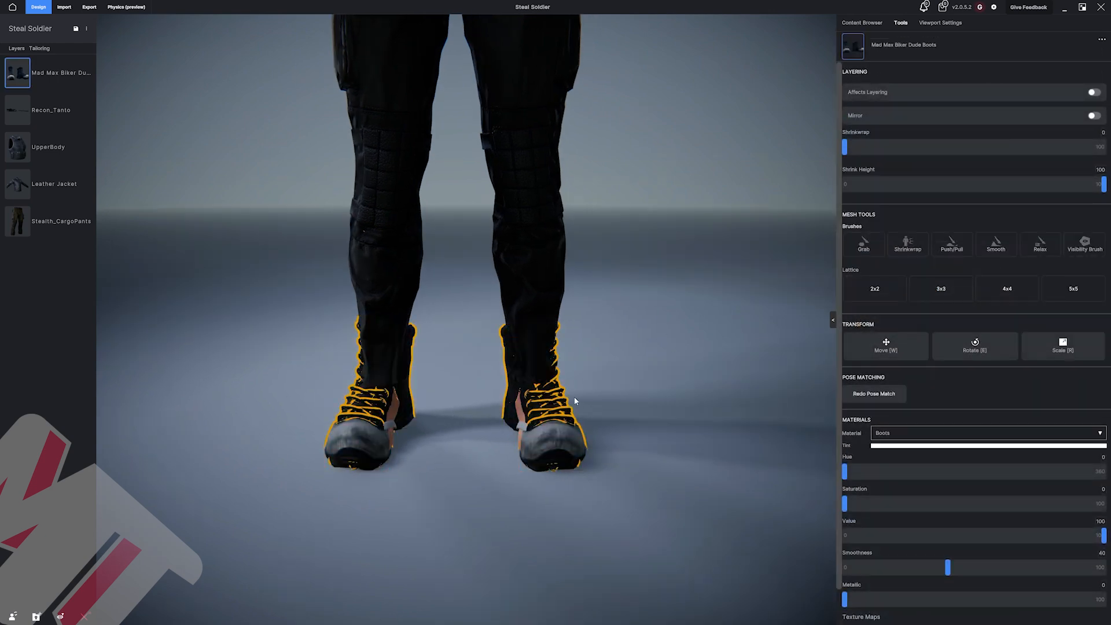
{"action": "middle_click_drag", "start_coordinate": [574, 401], "coordinate": [476, 303]}
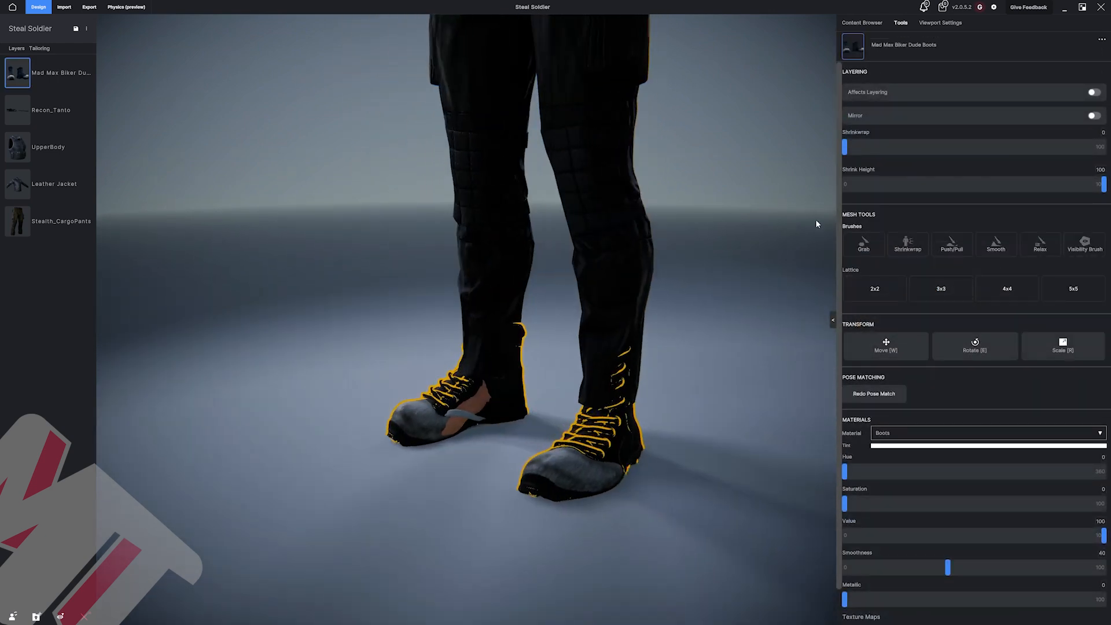
{"action": "left_click", "coordinate": [1092, 92]}
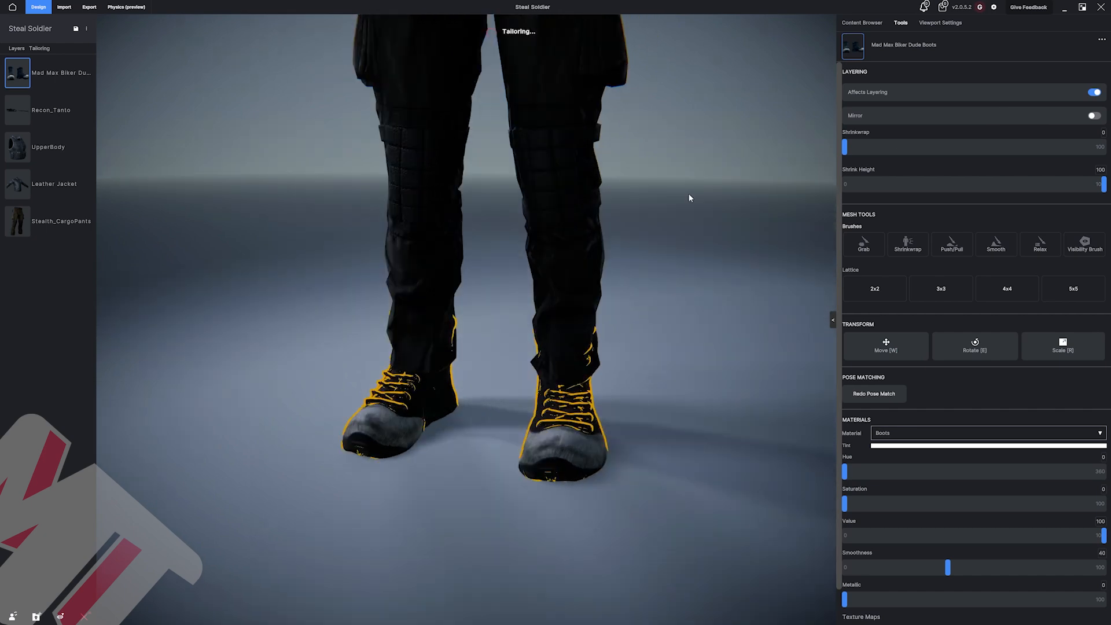
{"action": "left_click", "coordinate": [640, 235]}
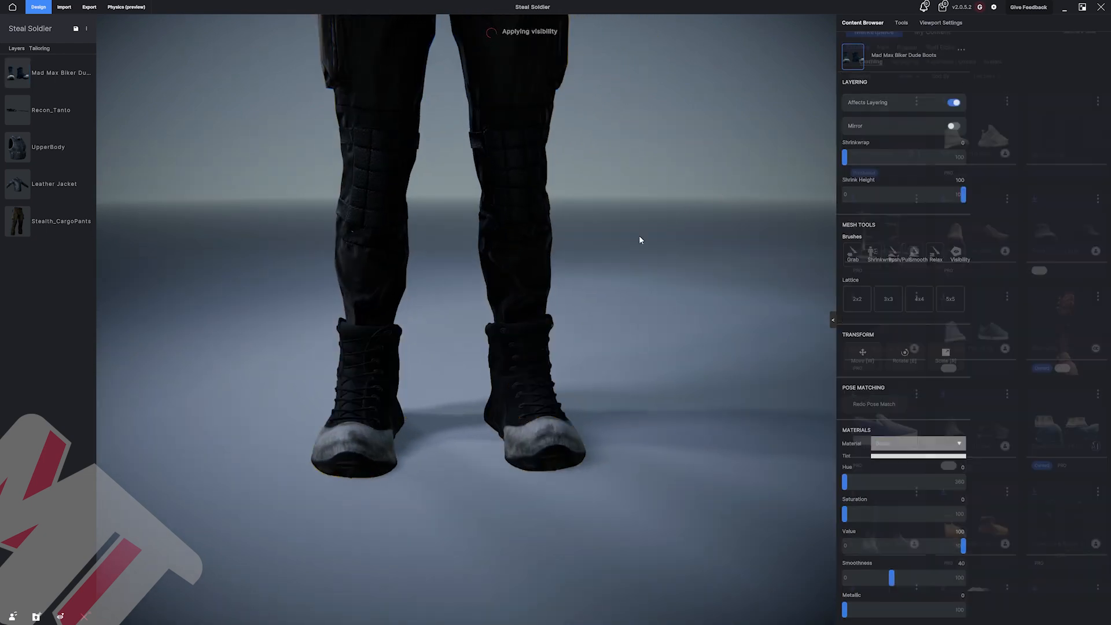
Move the Mad Max Biker Dude Boots below Stealth_CargoPants in the layer order.
{"action": "middle_click_drag", "start_coordinate": [639, 239], "coordinate": [586, 301]}
{"action": "scroll", "coordinate": [633, 291], "scroll_direction": "down", "scroll_amount": 5}
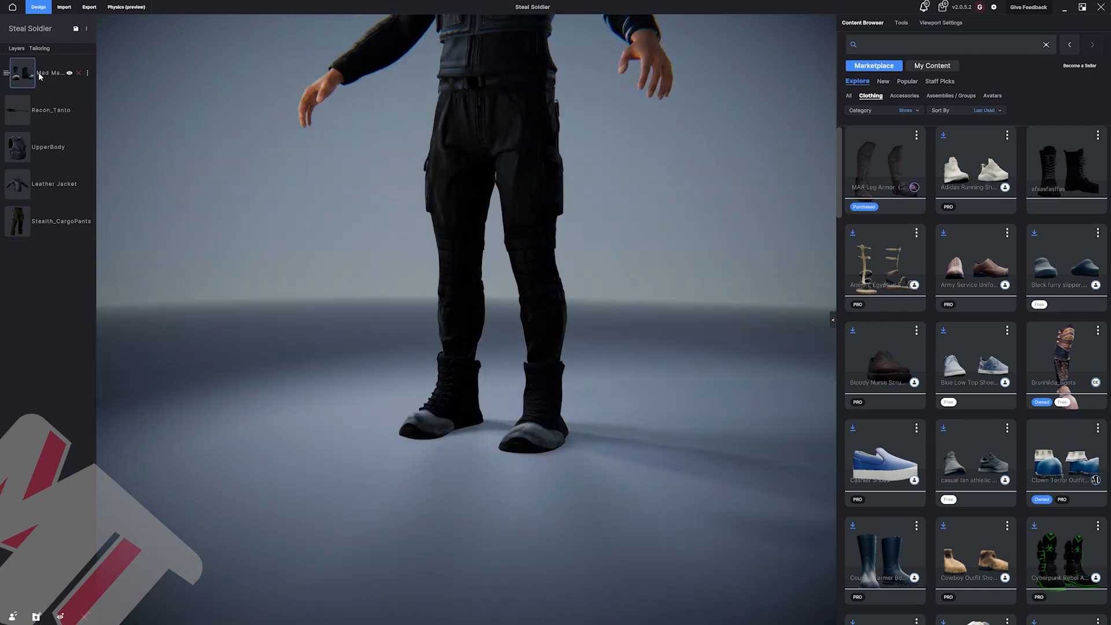
{"action": "left_click_drag", "start_coordinate": [51, 72], "coordinate": [46, 212]}
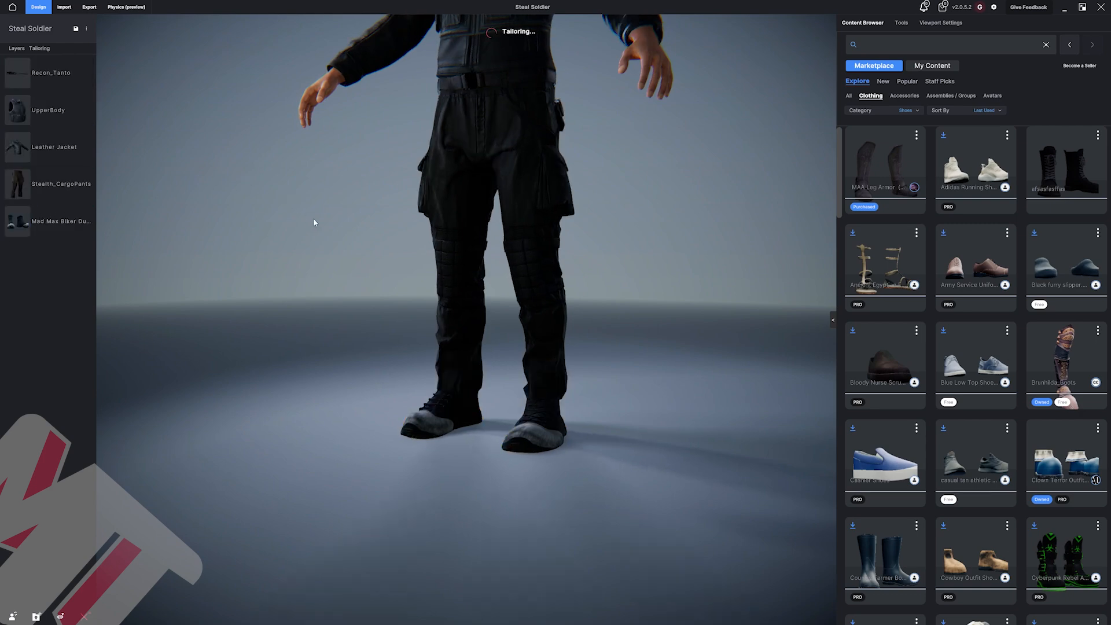
Turn off Affects Layering for the Mad Max Biker Dude Boots and deselect them.
{"action": "left_click_drag", "start_coordinate": [332, 249], "coordinate": [409, 258]}
{"action": "scroll", "coordinate": [517, 262], "scroll_direction": "down", "scroll_amount": 3}
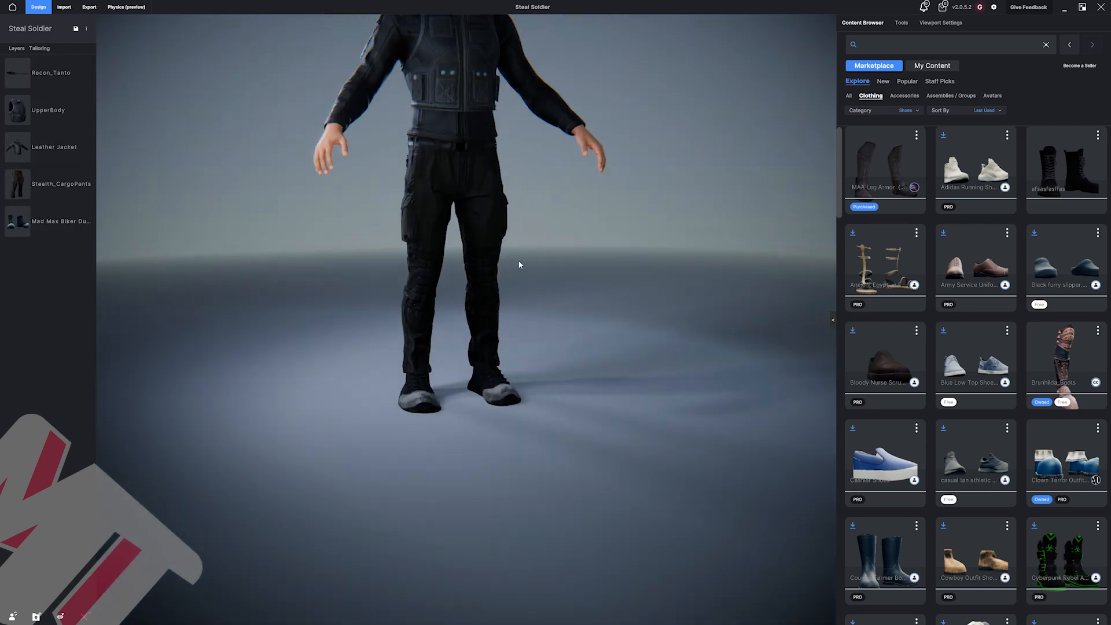
{"action": "scroll", "coordinate": [584, 285], "scroll_direction": "down", "scroll_amount": 2}
{"action": "middle_click_drag", "start_coordinate": [584, 285], "coordinate": [585, 330]}
{"action": "left_click_drag", "start_coordinate": [585, 330], "coordinate": [564, 347]}
{"action": "left_click", "coordinate": [501, 429]}
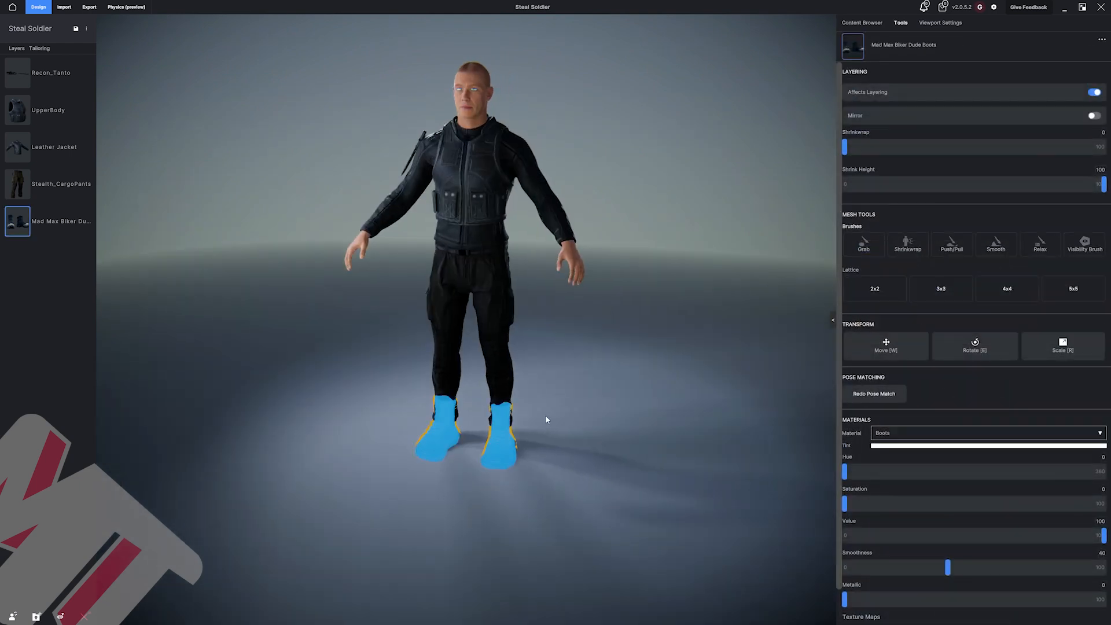
{"action": "left_click", "coordinate": [1095, 92]}
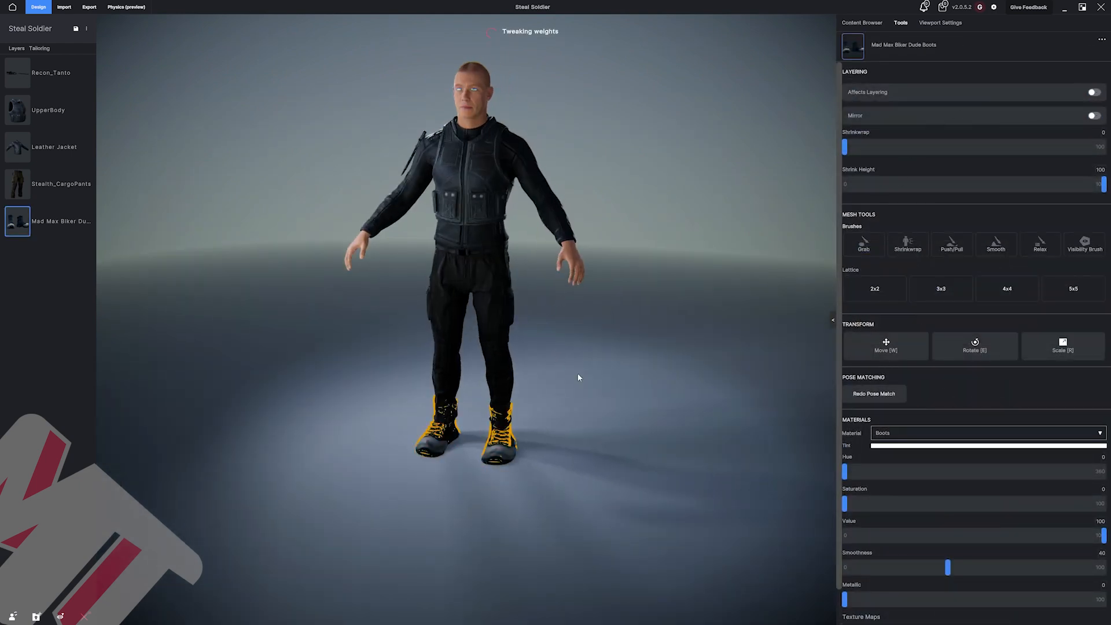
{"action": "key", "text": "Delete"}
{"action": "left_click_drag", "start_coordinate": [561, 381], "coordinate": [485, 436]}
{"action": "left_click", "coordinate": [435, 473]}
{"action": "left_click_drag", "start_coordinate": [647, 440], "coordinate": [554, 432]}
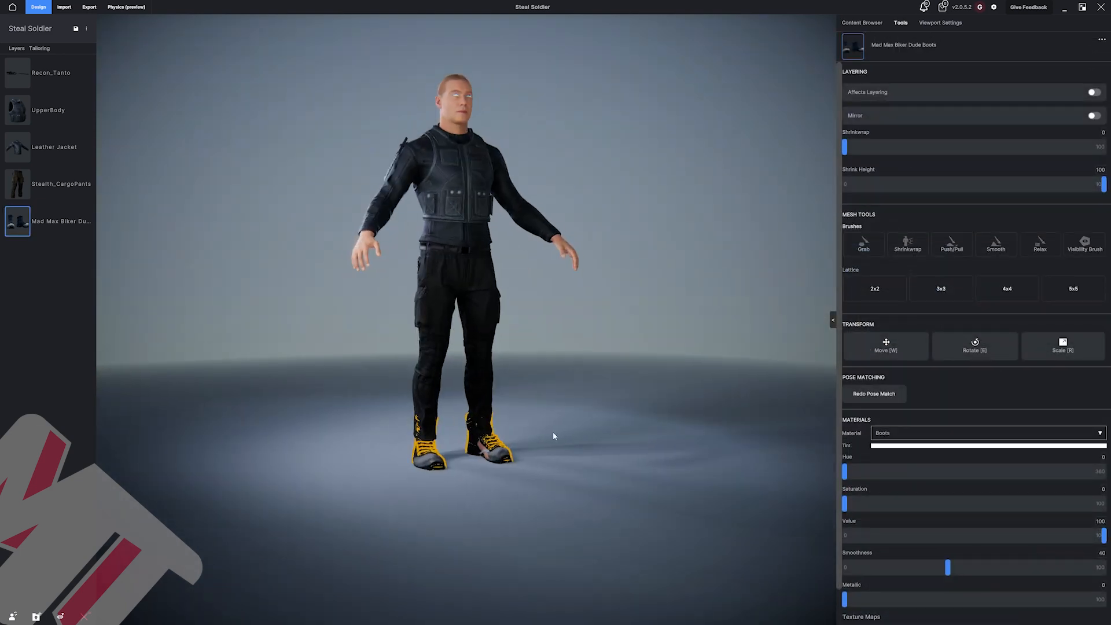
{"action": "scroll", "coordinate": [550, 432], "scroll_direction": "up", "scroll_amount": 2}
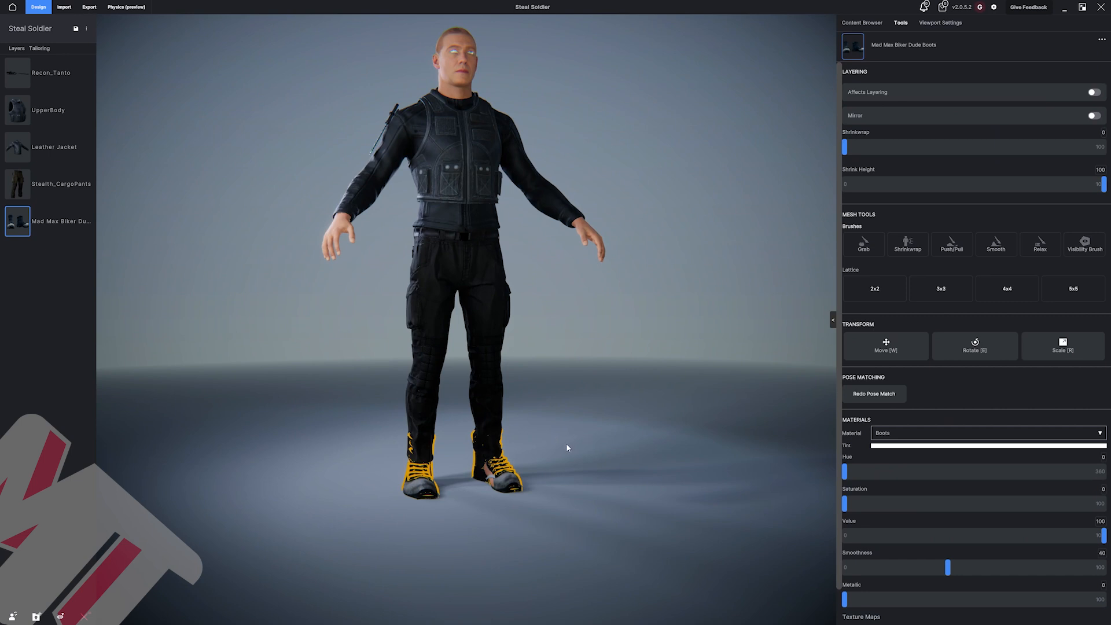
{"action": "left_click", "coordinate": [615, 421]}
{"action": "left_click", "coordinate": [716, 360]}
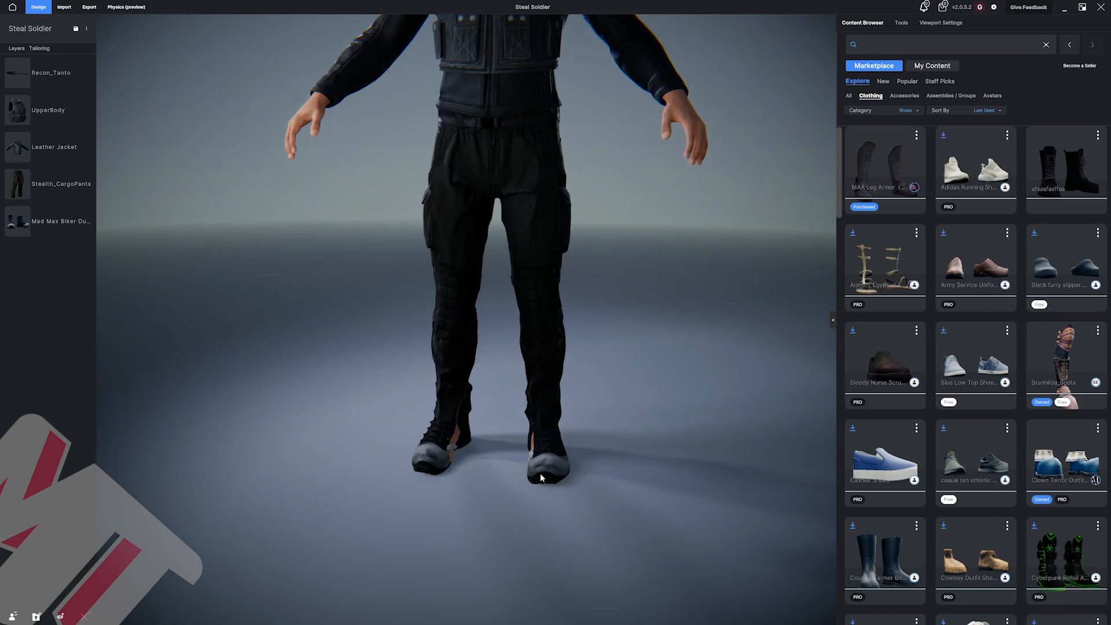
Sculpt the layered boots with the Grab brush, pulling their inner sides over the exposed feet, and confirm the sculpt.
{"action": "left_click", "coordinate": [579, 453]}
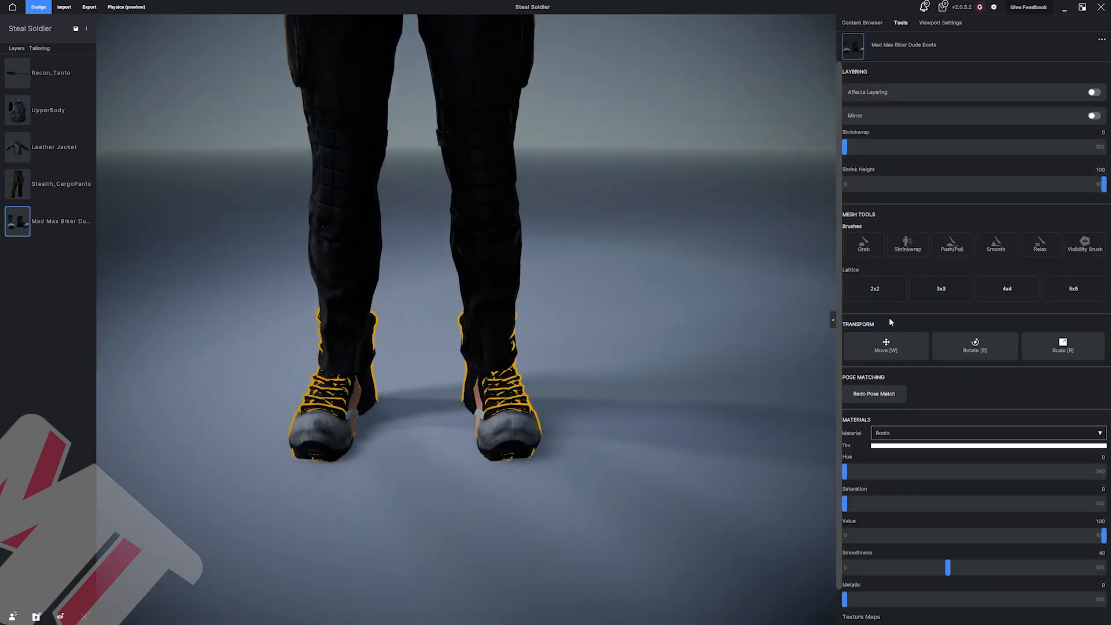
{"action": "left_click", "coordinate": [861, 246]}
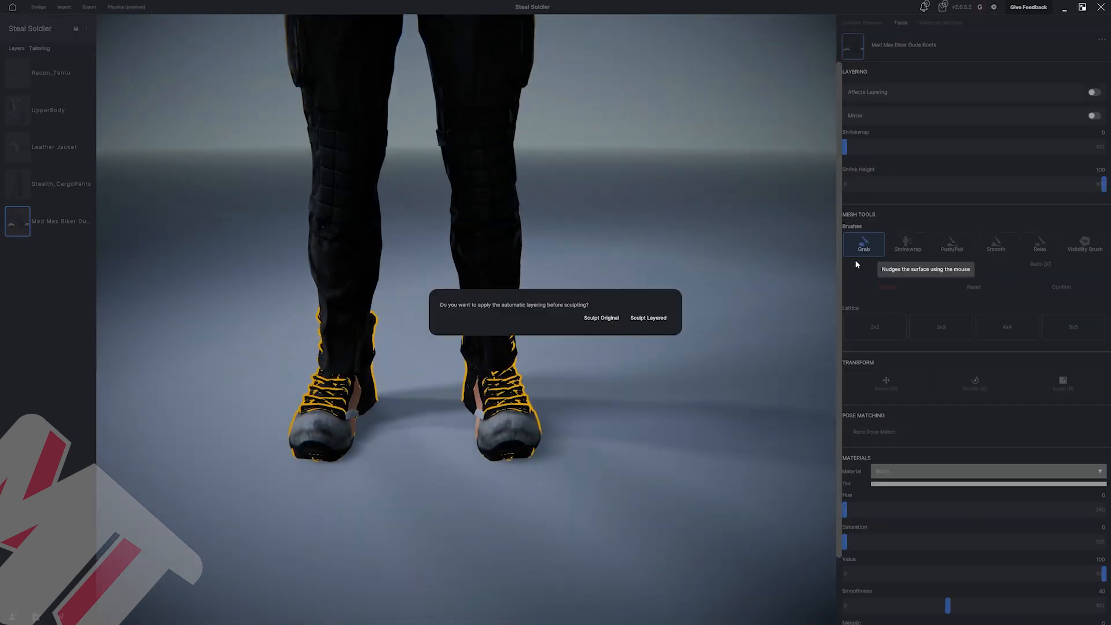
{"action": "left_click", "coordinate": [652, 318]}
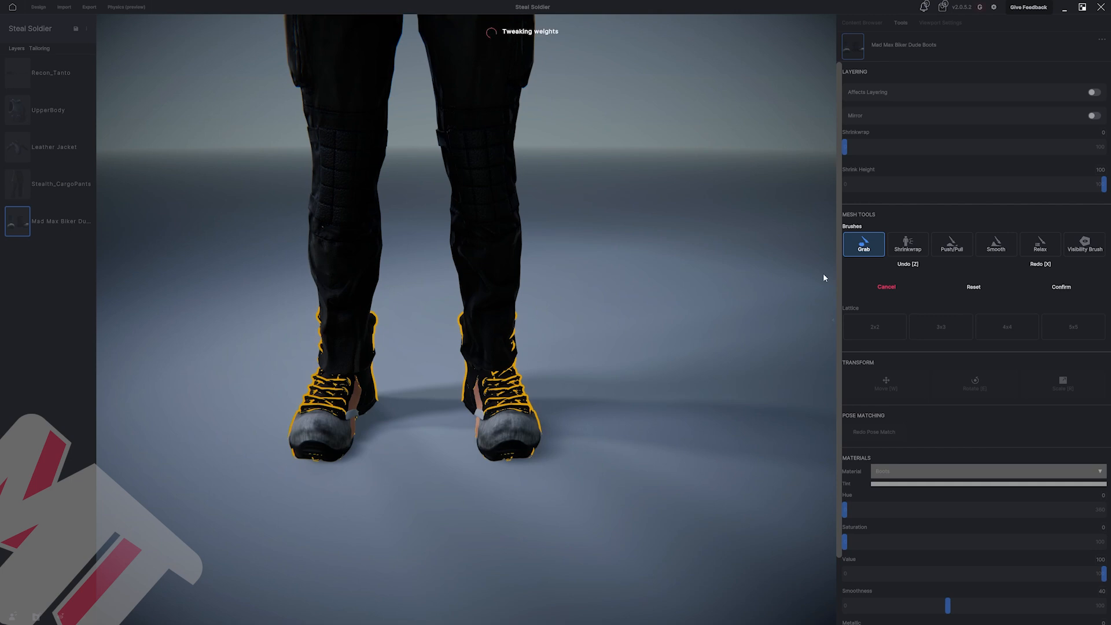
{"action": "mouse_move", "coordinate": [468, 402]}
{"action": "left_mouse_down"}
{"action": "mouse_move", "coordinate": [478, 396]}
{"action": "mouse_move", "coordinate": [479, 432]}
{"action": "left_mouse_up"}
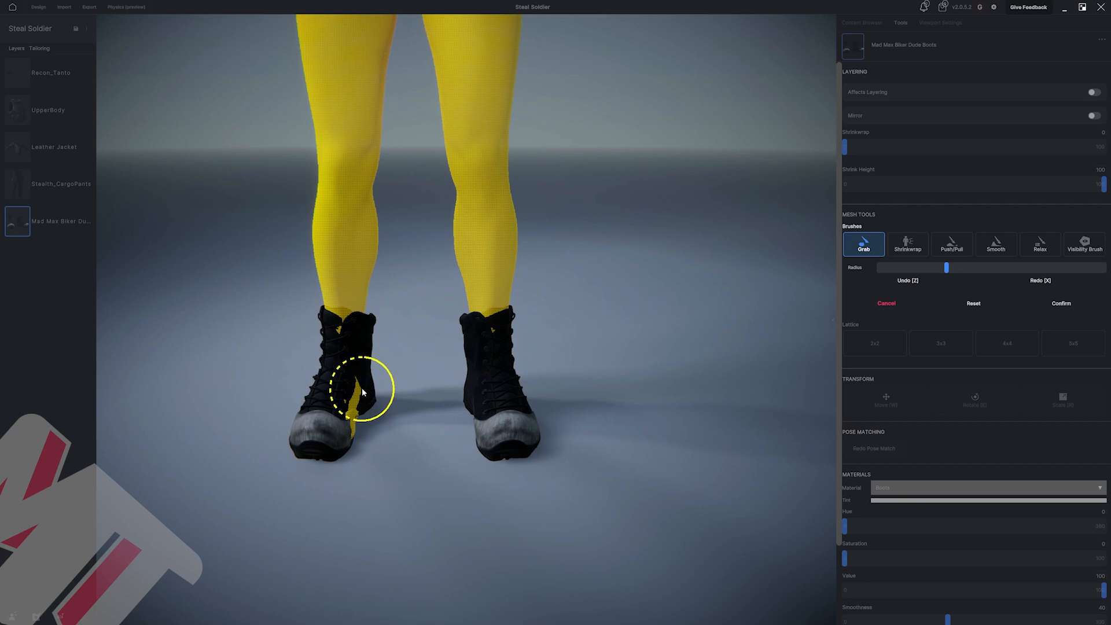
{"action": "left_click_drag", "start_coordinate": [363, 392], "coordinate": [358, 431]}
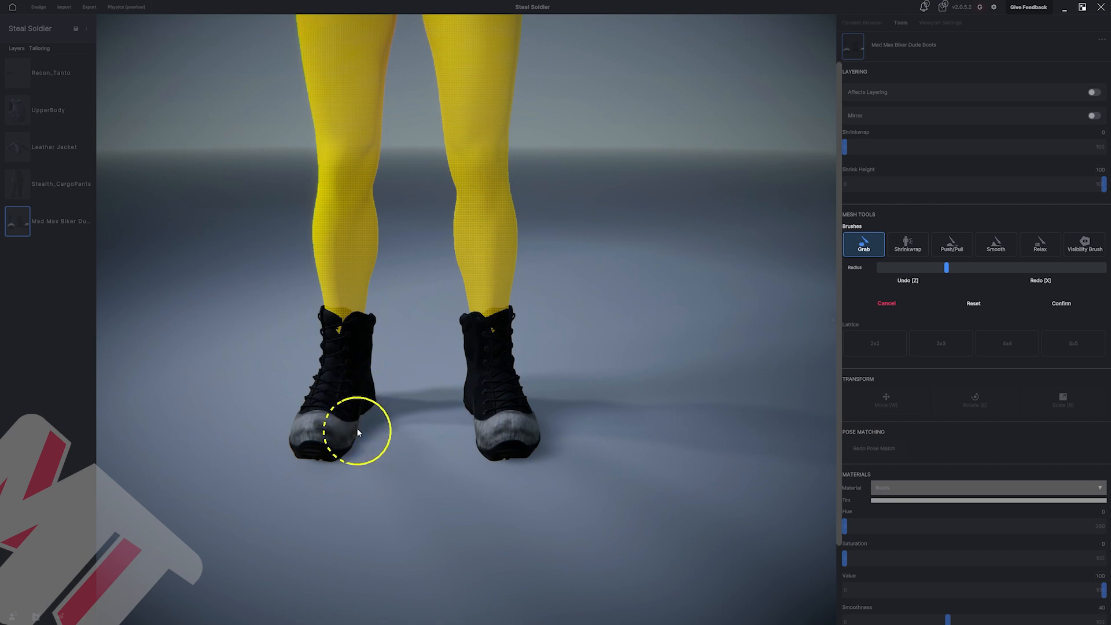
{"action": "right_click_drag", "start_coordinate": [389, 334], "coordinate": [447, 327]}
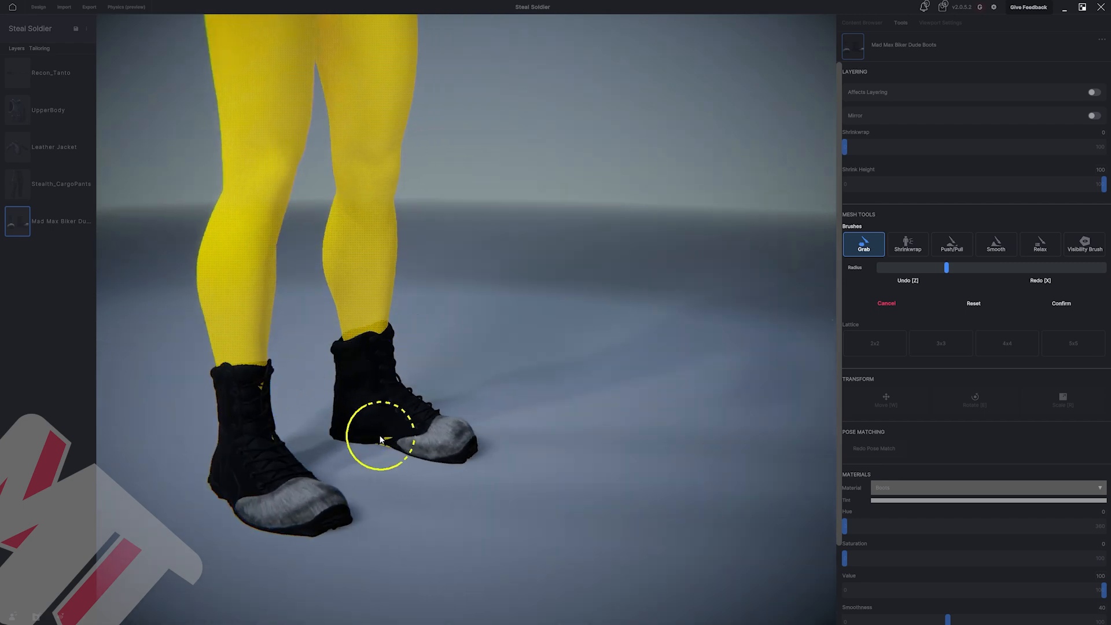
{"action": "right_click_drag", "start_coordinate": [379, 440], "coordinate": [493, 380]}
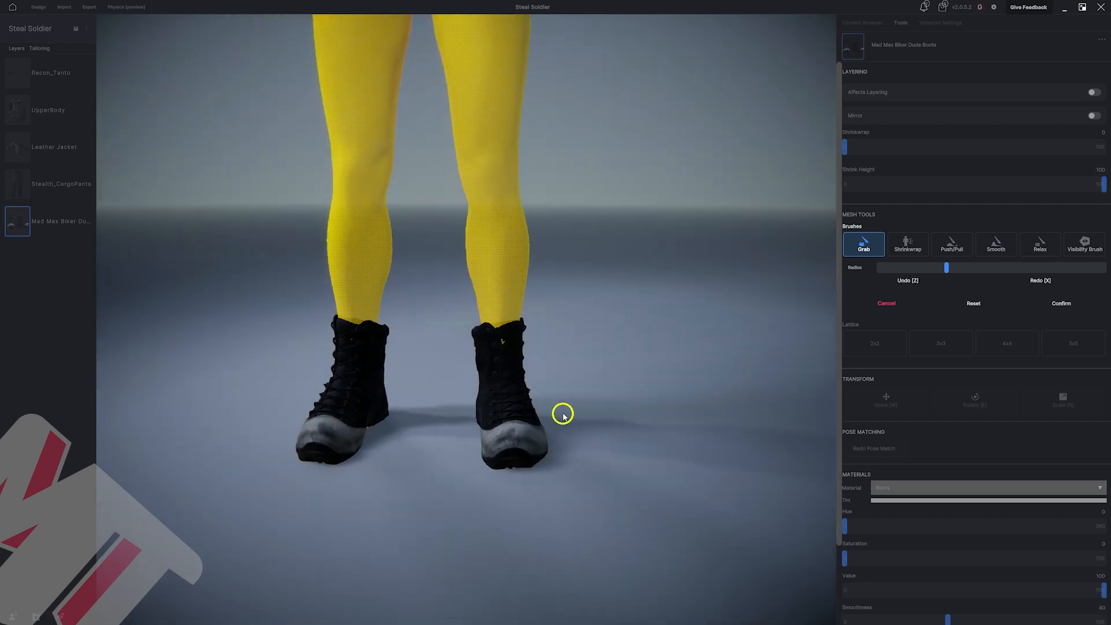
{"action": "right_click_drag", "start_coordinate": [563, 416], "coordinate": [561, 423]}
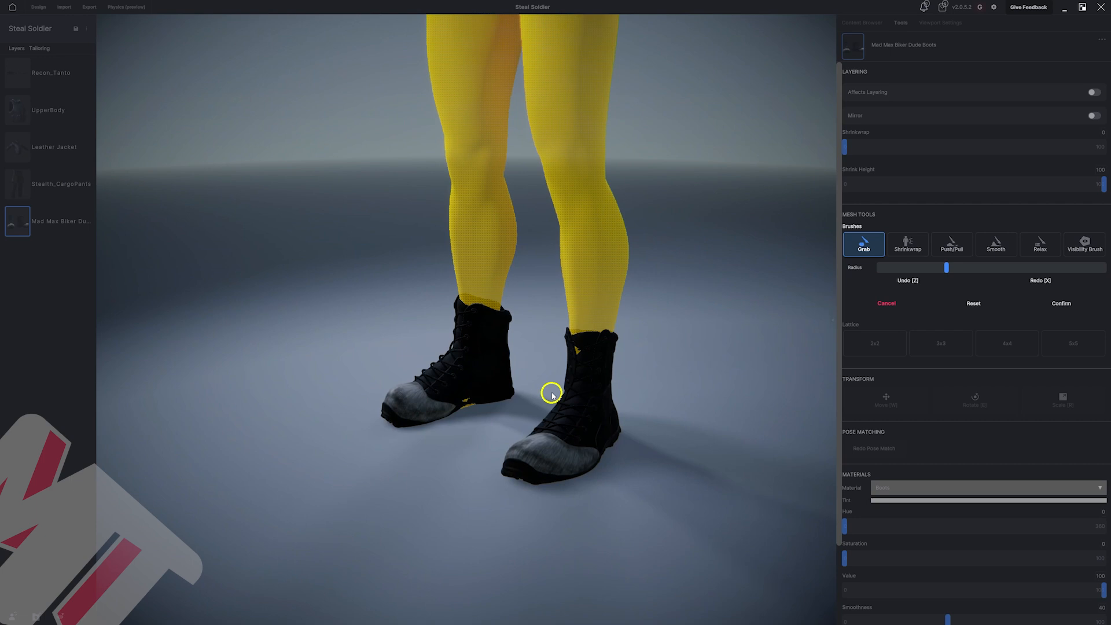
{"action": "middle_click_drag", "start_coordinate": [737, 341], "coordinate": [722, 349]}
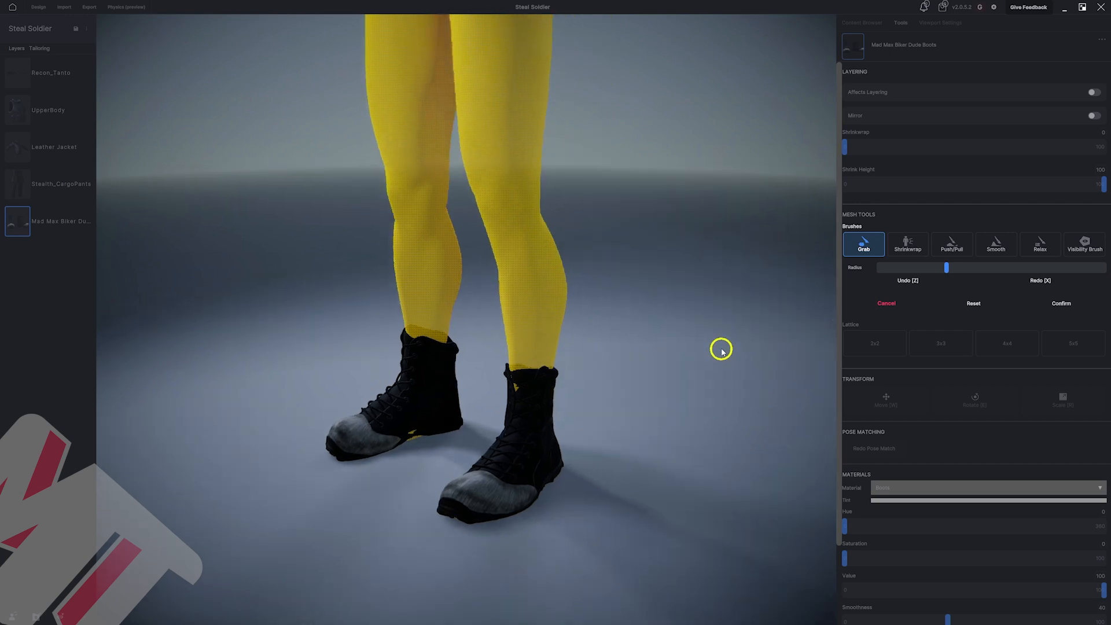
{"action": "scroll", "coordinate": [719, 351], "scroll_direction": "down", "scroll_amount": 2}
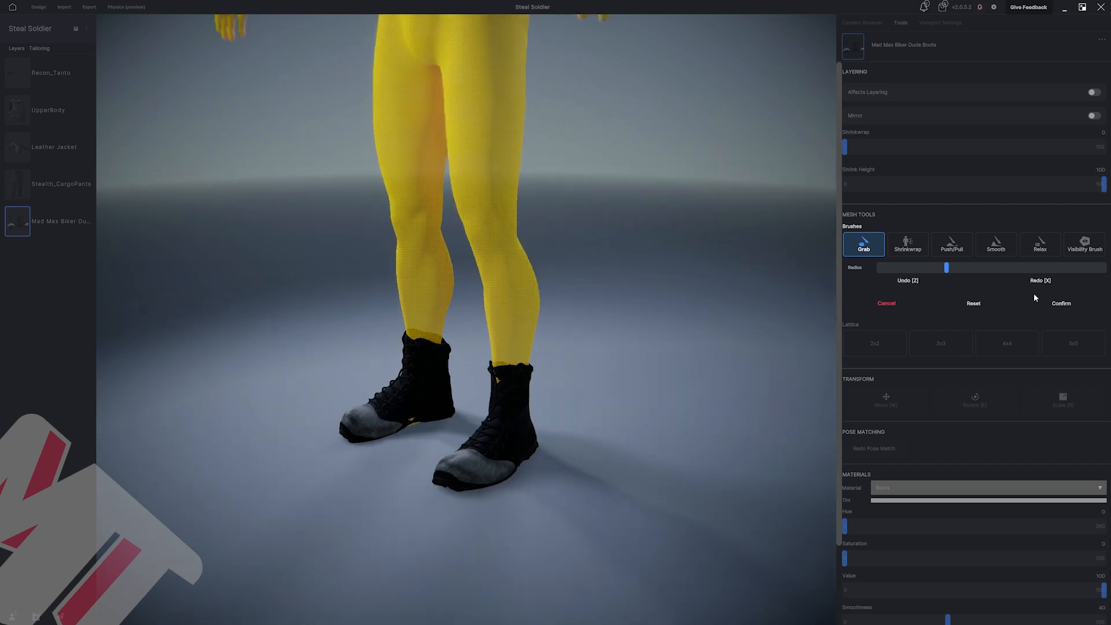
{"action": "left_click", "coordinate": [1062, 303]}
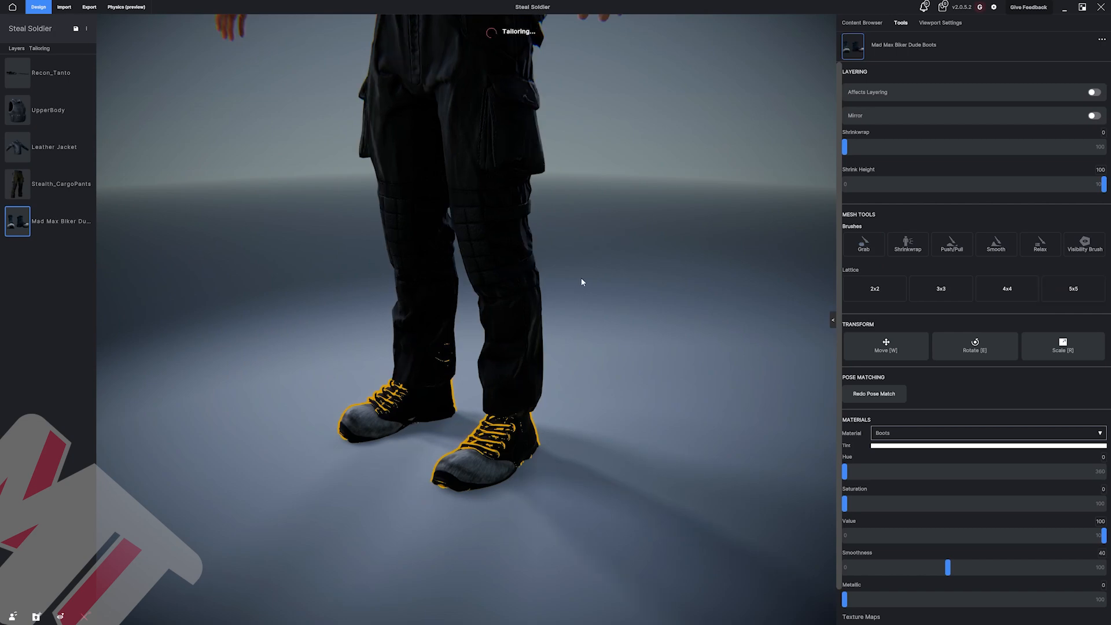
Examine the full outfit from several angles, checking the boots, leather jacket, vest and arm-mounted Recon_Tanto knife.
{"action": "middle_click_drag", "start_coordinate": [609, 289], "coordinate": [600, 308]}
{"action": "scroll", "coordinate": [598, 309], "scroll_direction": "down", "scroll_amount": 3}
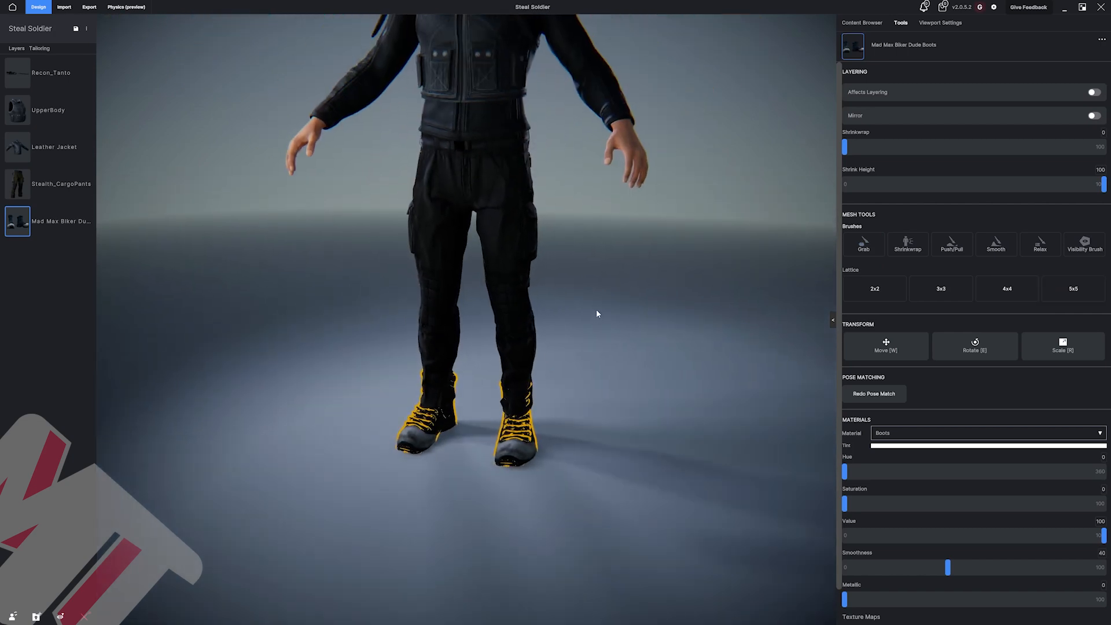
{"action": "left_click_drag", "start_coordinate": [596, 309], "coordinate": [647, 280]}
{"action": "scroll", "coordinate": [604, 289], "scroll_direction": "down", "scroll_amount": 2}
{"action": "scroll", "coordinate": [602, 295], "scroll_direction": "down", "scroll_amount": 2}
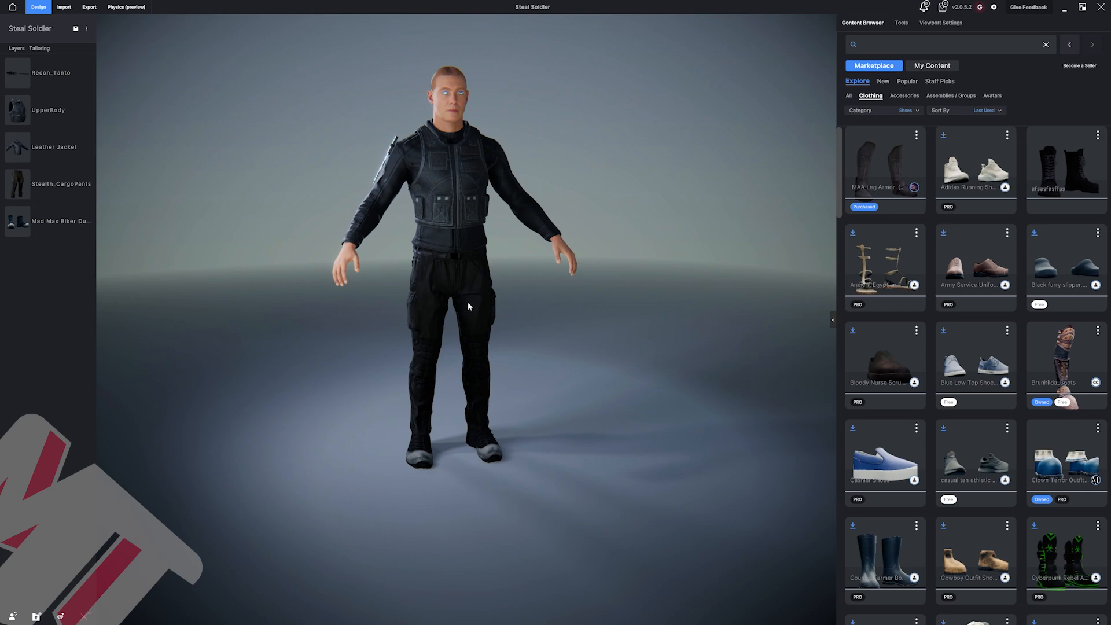
{"action": "left_click", "coordinate": [459, 241]}
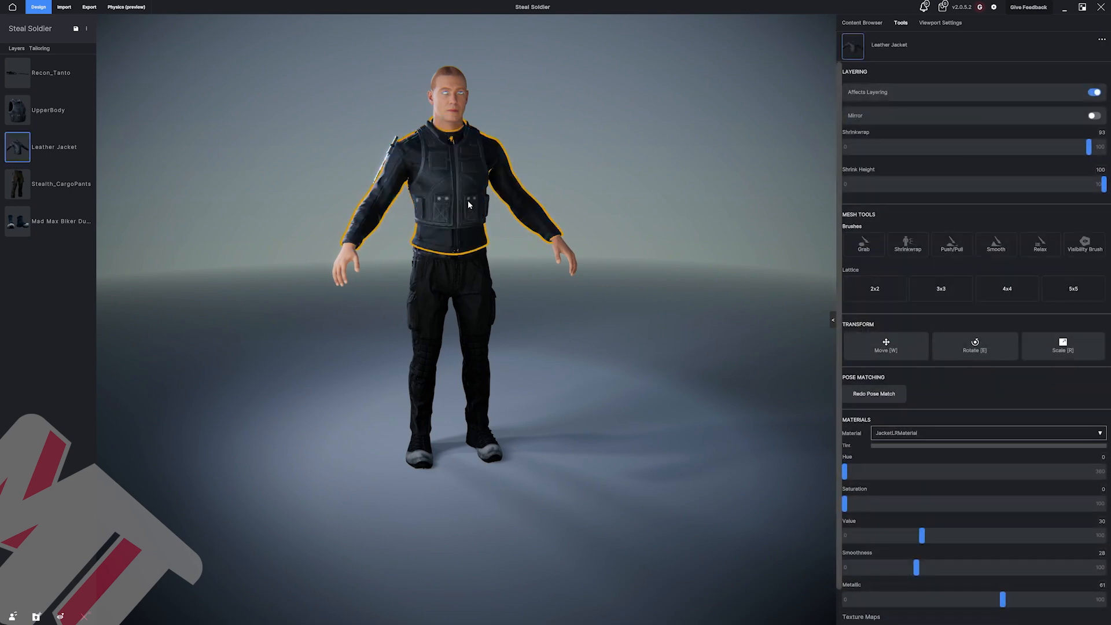
{"action": "left_click", "coordinate": [468, 203]}
{"action": "left_click_drag", "start_coordinate": [468, 203], "coordinate": [493, 196]}
{"action": "left_click", "coordinate": [388, 159]}
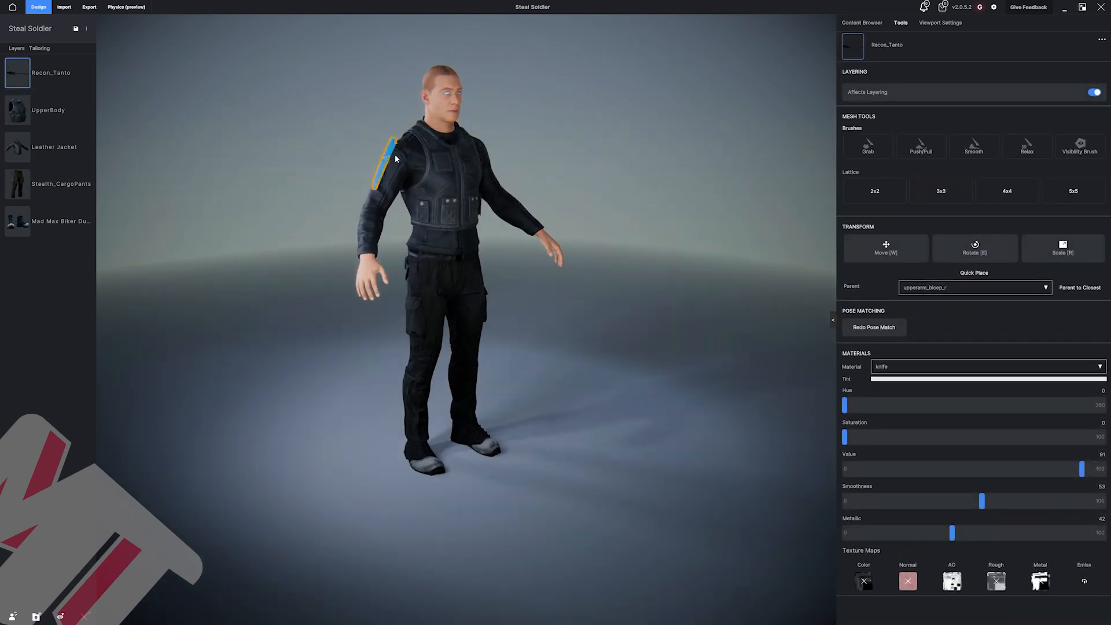
{"action": "left_click", "coordinate": [623, 165]}
{"action": "left_click_drag", "start_coordinate": [645, 178], "coordinate": [590, 214]}
{"action": "scroll", "coordinate": [590, 214], "scroll_direction": "up", "scroll_amount": 2}
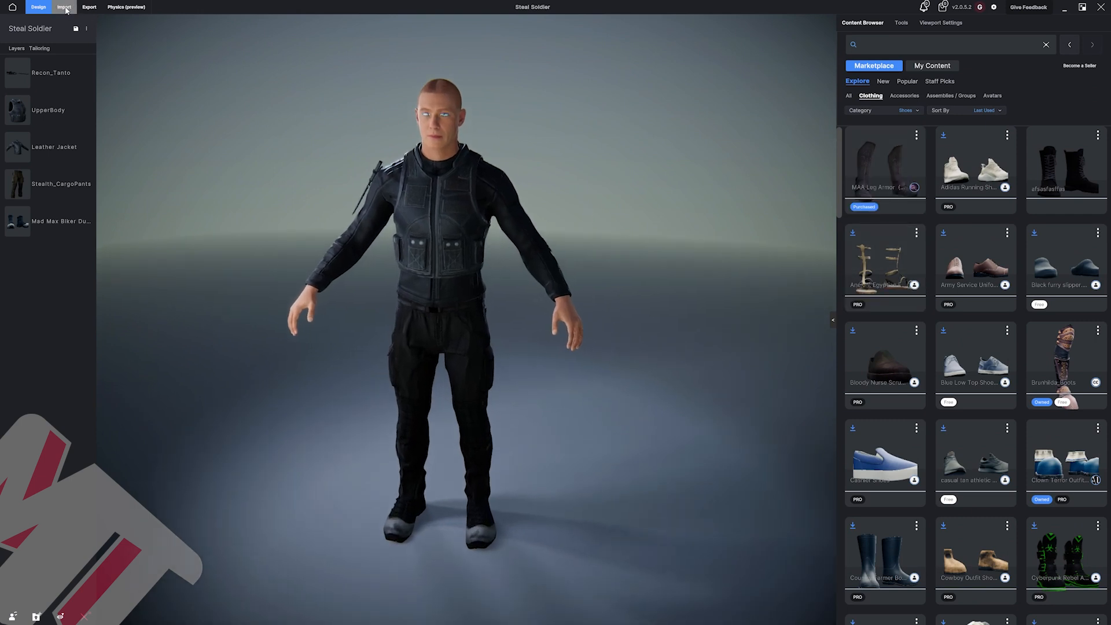
Filter the Marketplace clothing to the Backpacks category only, removing the Shoes filter.
{"action": "left_click", "coordinate": [905, 111]}
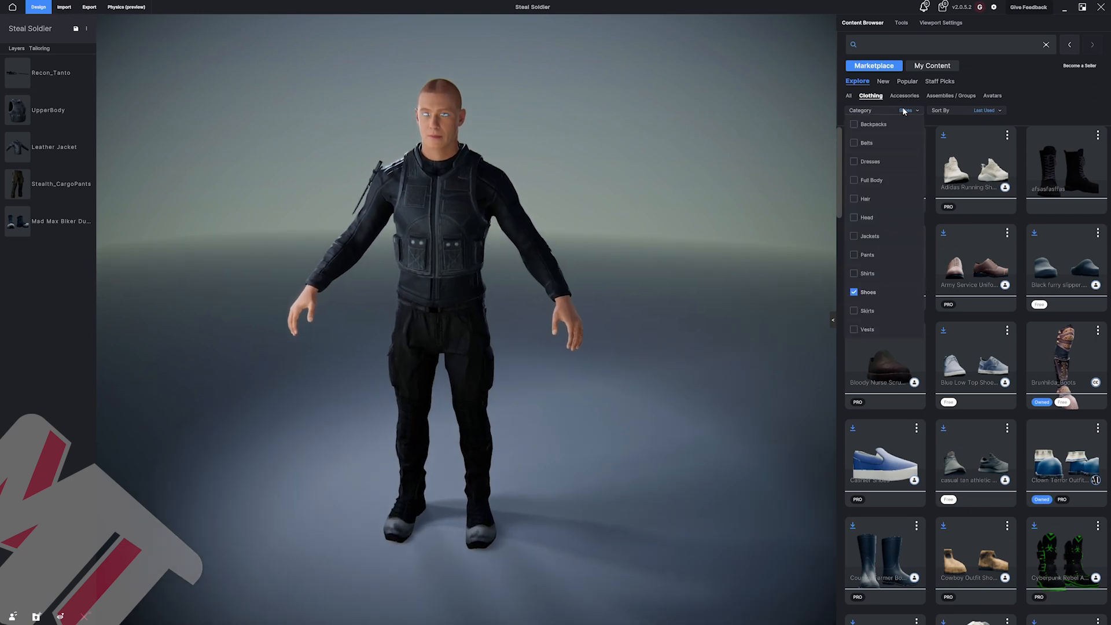
{"action": "left_click", "coordinate": [855, 125]}
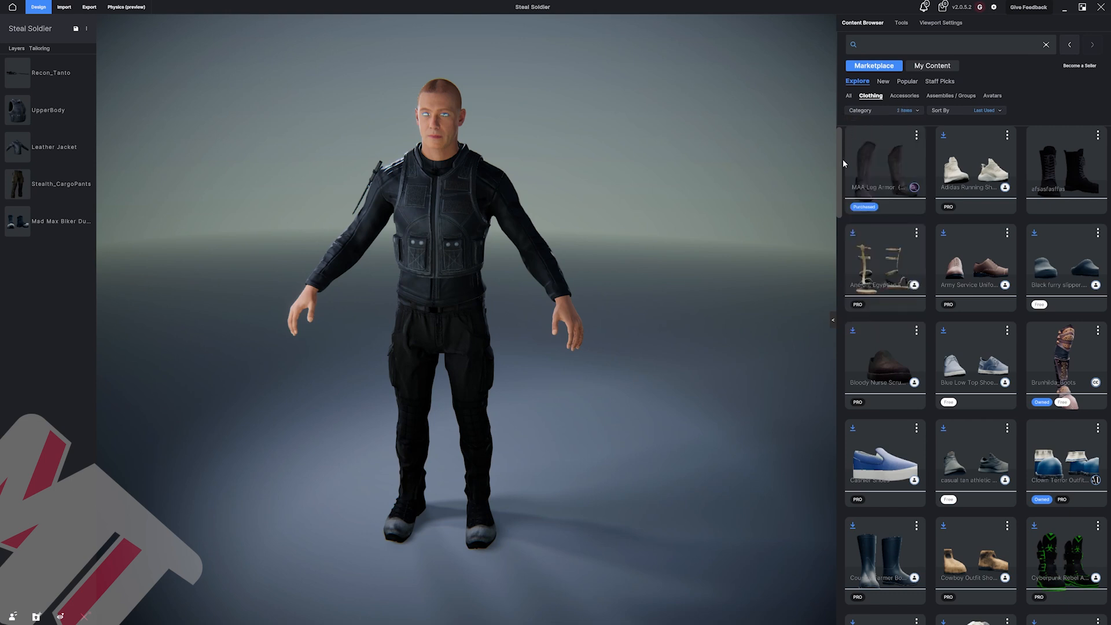
{"action": "left_click", "coordinate": [896, 110]}
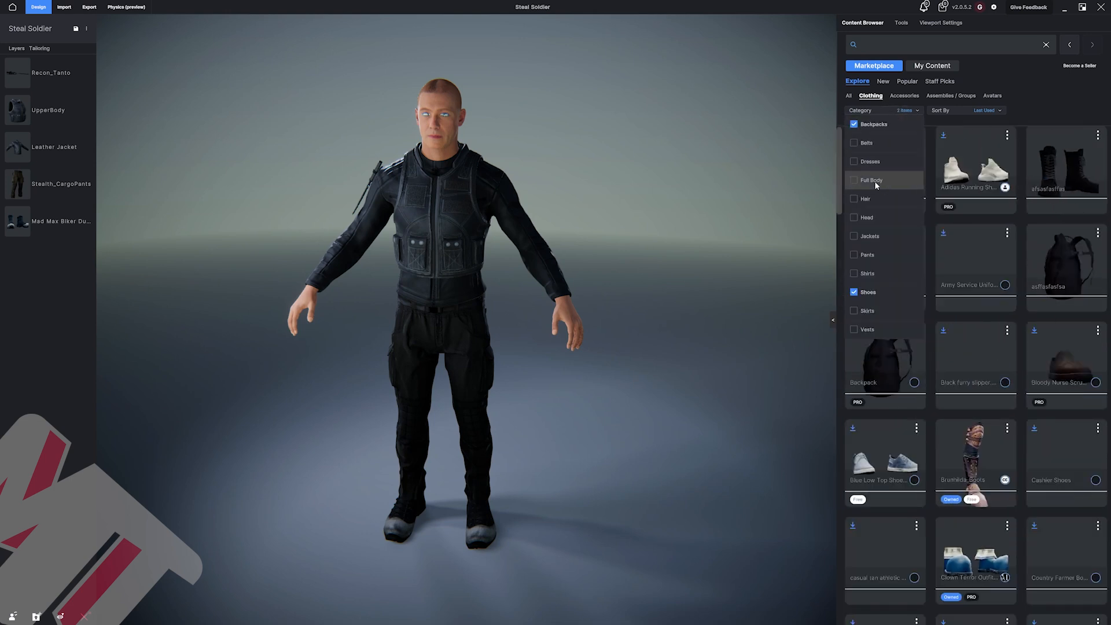
{"action": "left_click", "coordinate": [860, 292]}
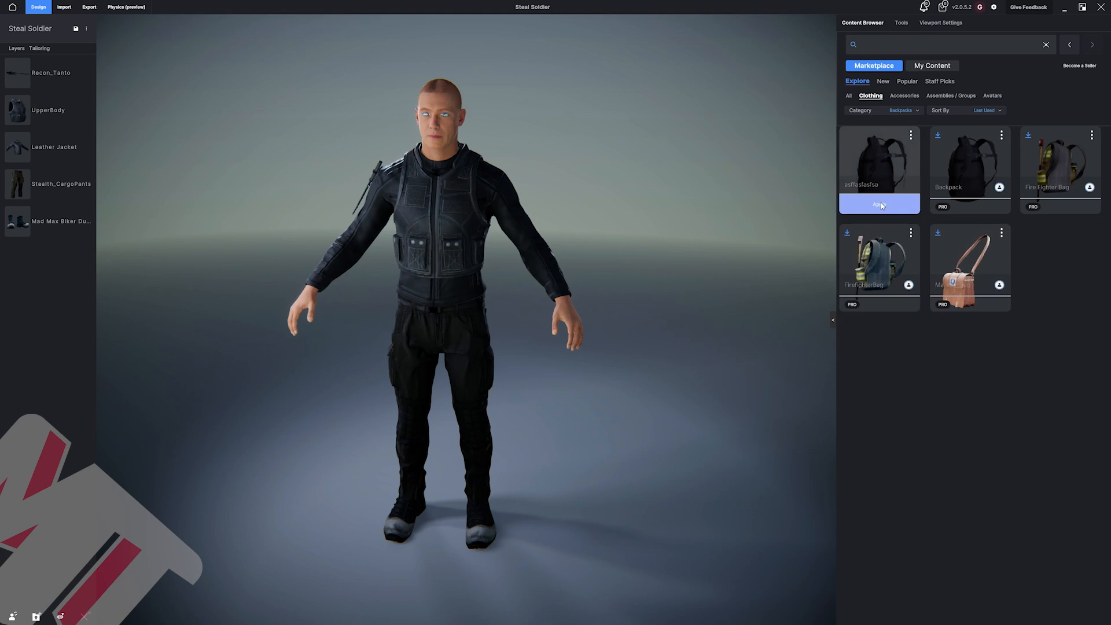
Download the black Backpack from the Marketplace and apply it to the soldier.
{"action": "mouse_move", "coordinate": [966, 212]}
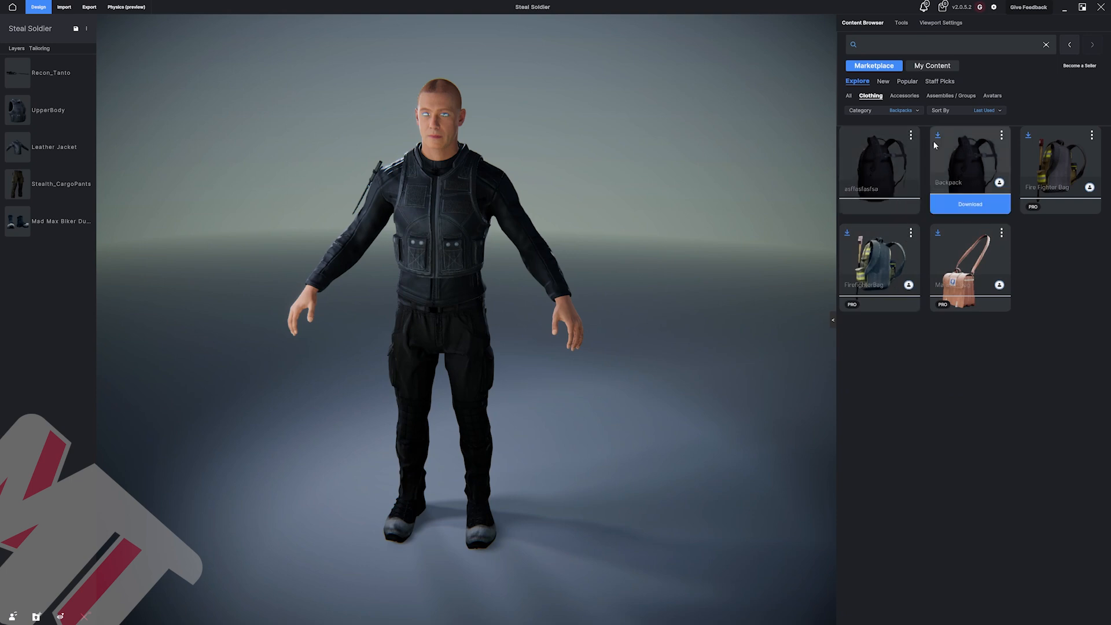
{"action": "left_click", "coordinate": [961, 202]}
{"action": "mouse_move", "coordinate": [862, 227]}
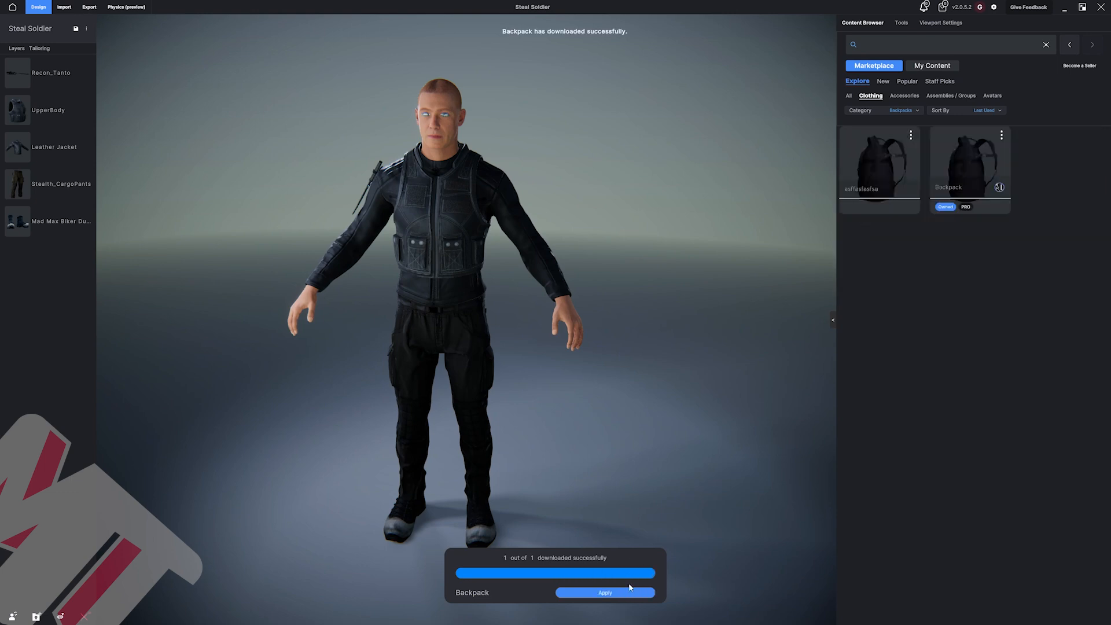
{"action": "left_click", "coordinate": [631, 592]}
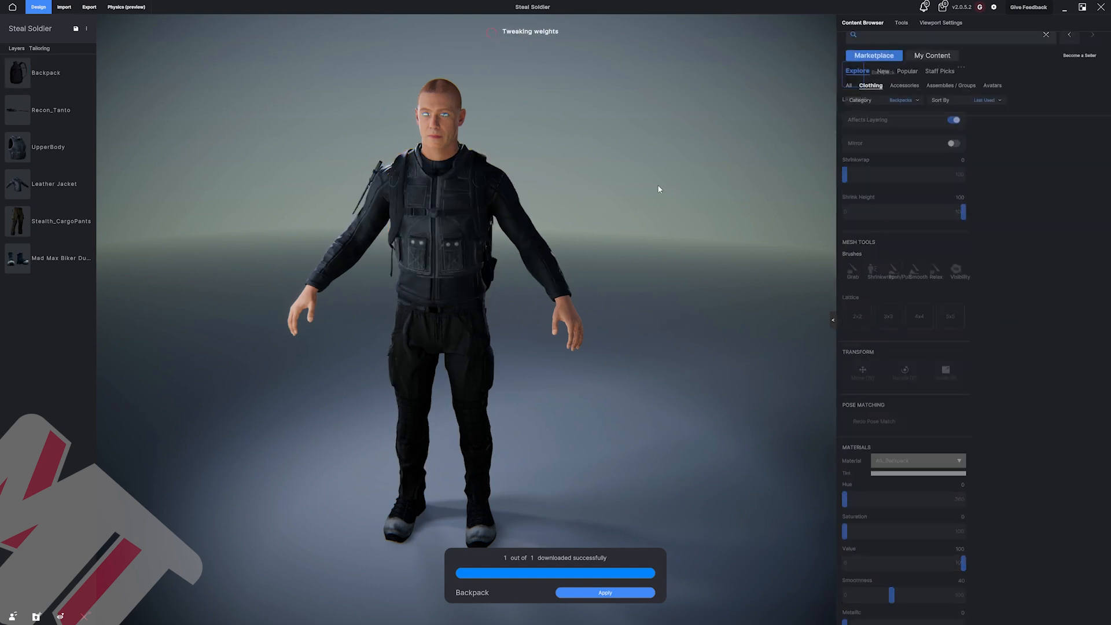
Set the backpack's Shrinkwrap to 28 and its Shrink Height to 93.
{"action": "left_click_drag", "start_coordinate": [658, 186], "coordinate": [630, 294]}
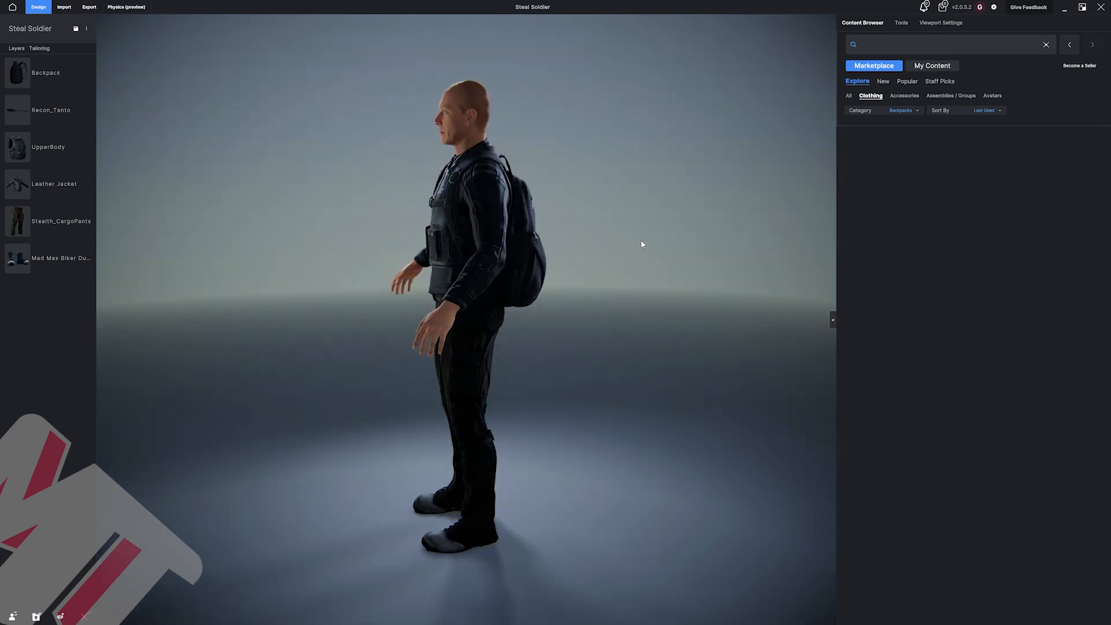
{"action": "left_click", "coordinate": [530, 246]}
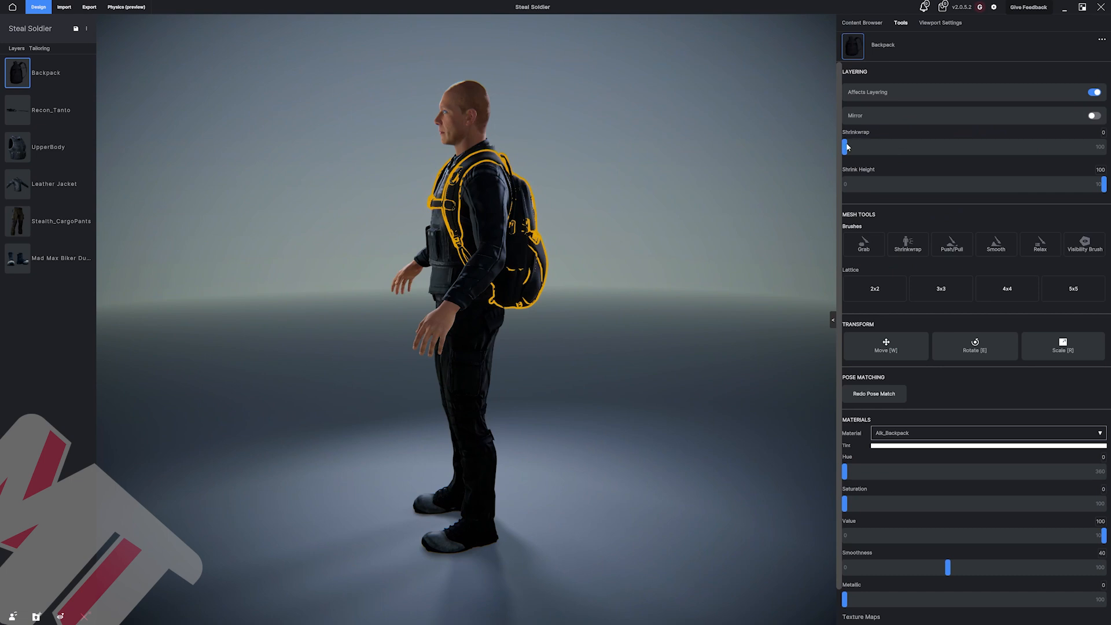
{"action": "left_click_drag", "start_coordinate": [846, 147], "coordinate": [918, 163]}
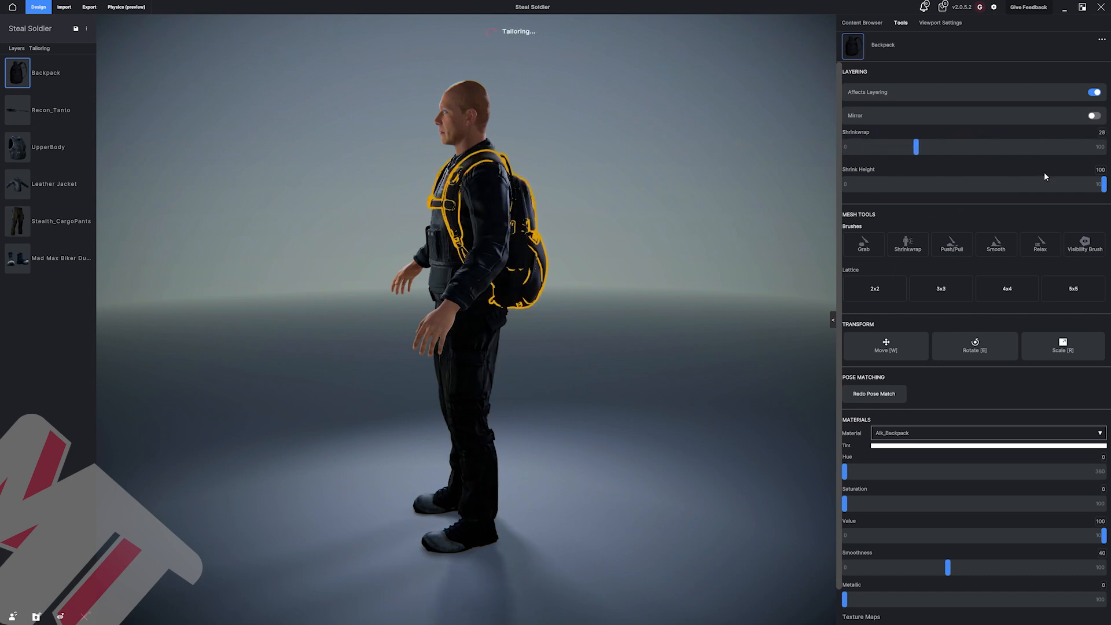
{"action": "left_click_drag", "start_coordinate": [1102, 189], "coordinate": [1063, 188]}
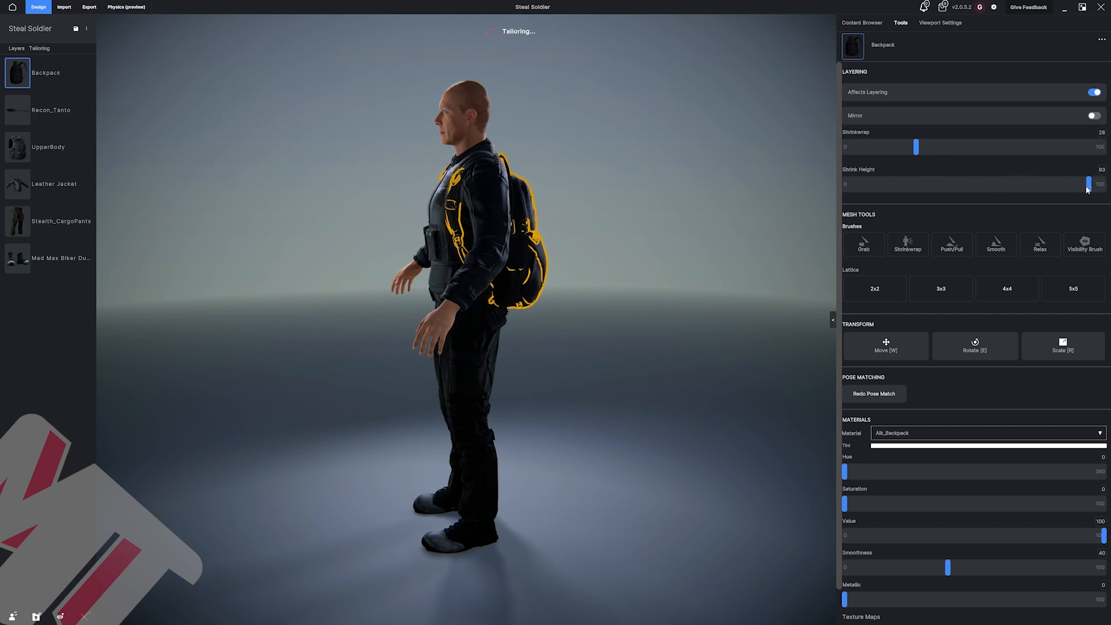
Move the backpack forward, closer to the soldier's back, and confirm the transform.
{"action": "left_click", "coordinate": [1064, 346]}
{"action": "mouse_move", "coordinate": [452, 233]}
{"action": "left_mouse_down"}
{"action": "mouse_move", "coordinate": [470, 240]}
{"action": "mouse_move", "coordinate": [444, 234]}
{"action": "left_mouse_up"}
{"action": "key", "text": "w"}
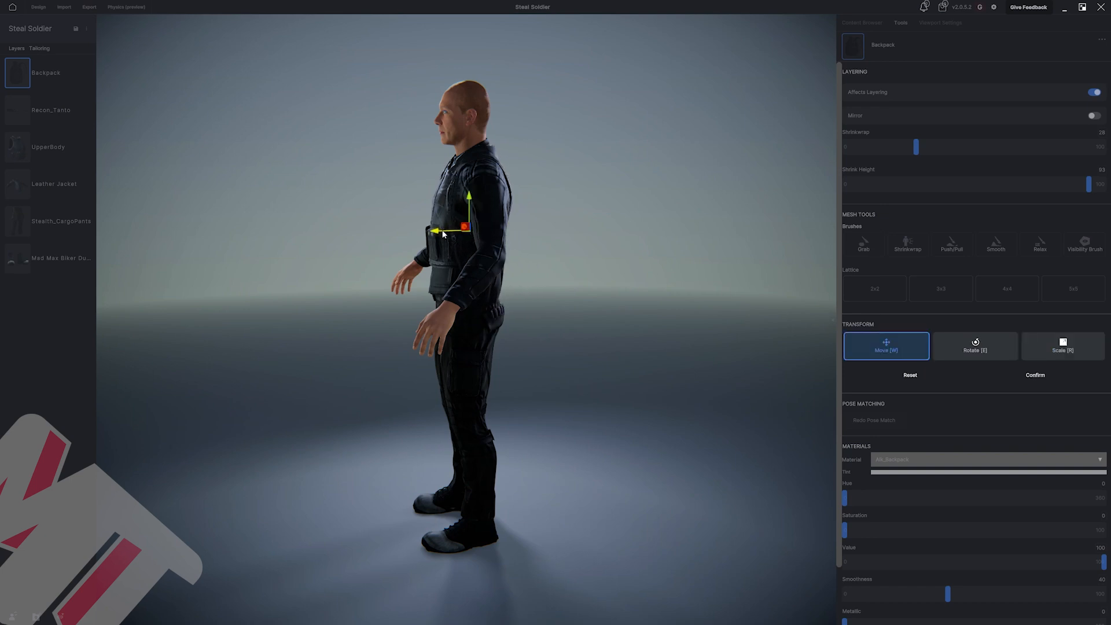
{"action": "middle_click_drag", "start_coordinate": [637, 266], "coordinate": [549, 246]}
{"action": "left_click", "coordinate": [1036, 375]}
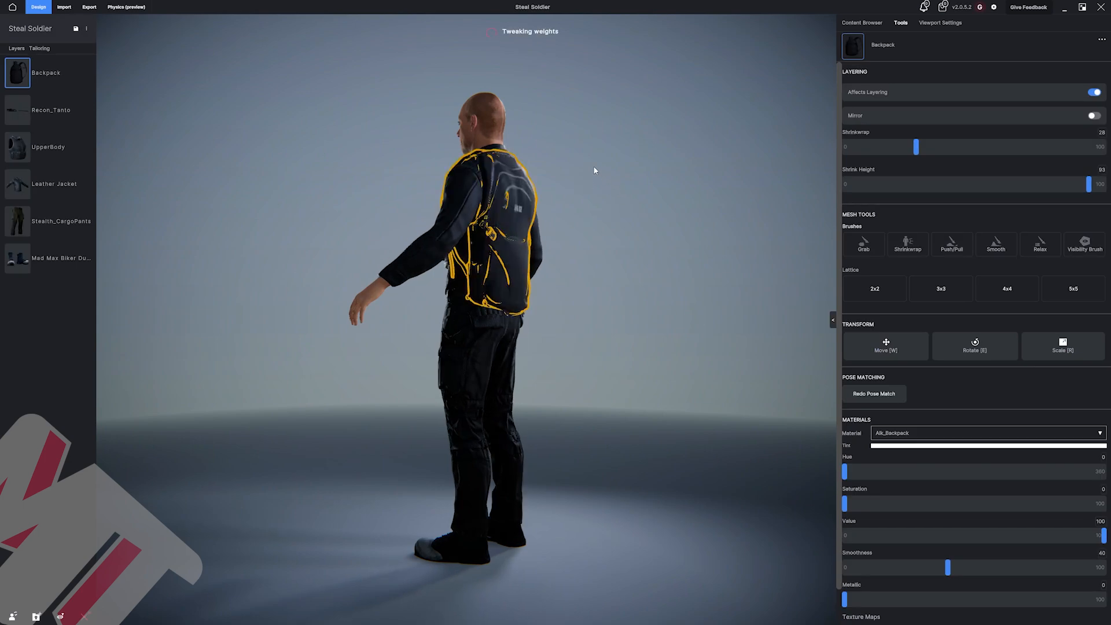
Examine the backpack's fit on the soldier from the back, side and front.
{"action": "left_click_drag", "start_coordinate": [595, 169], "coordinate": [630, 178]}
{"action": "left_click_drag", "start_coordinate": [561, 180], "coordinate": [389, 240]}
{"action": "scroll", "coordinate": [372, 279], "scroll_direction": "up", "scroll_amount": 5}
{"action": "left_click_drag", "start_coordinate": [371, 280], "coordinate": [514, 204]}
{"action": "left_click_drag", "start_coordinate": [455, 343], "coordinate": [560, 202]}
{"action": "left_click_drag", "start_coordinate": [594, 278], "coordinate": [567, 218]}
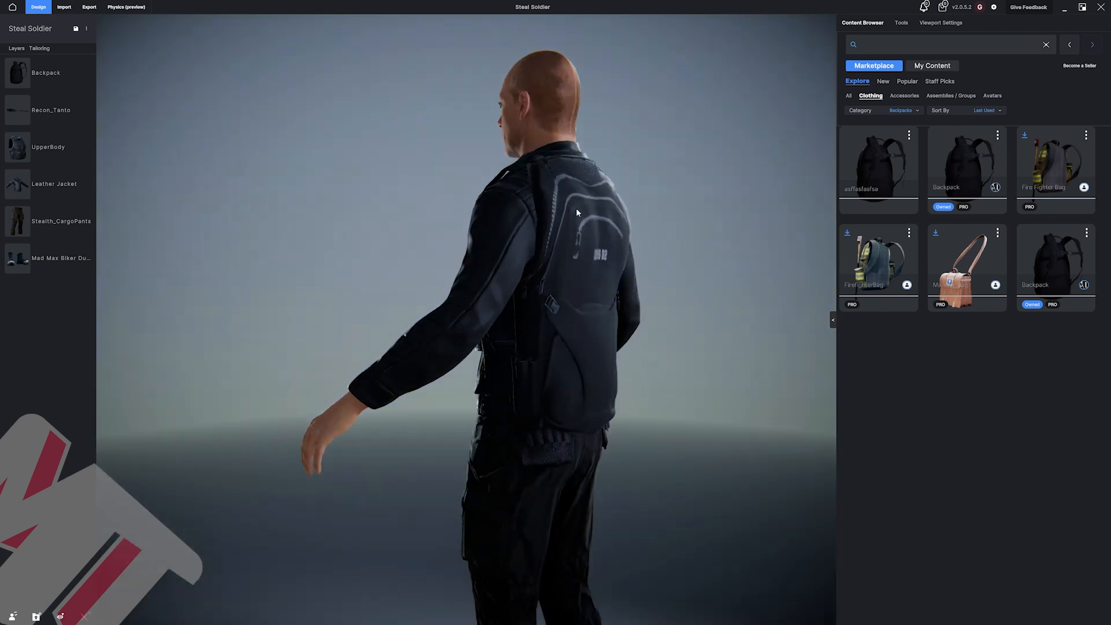
{"action": "left_click_drag", "start_coordinate": [572, 320], "coordinate": [692, 326]}
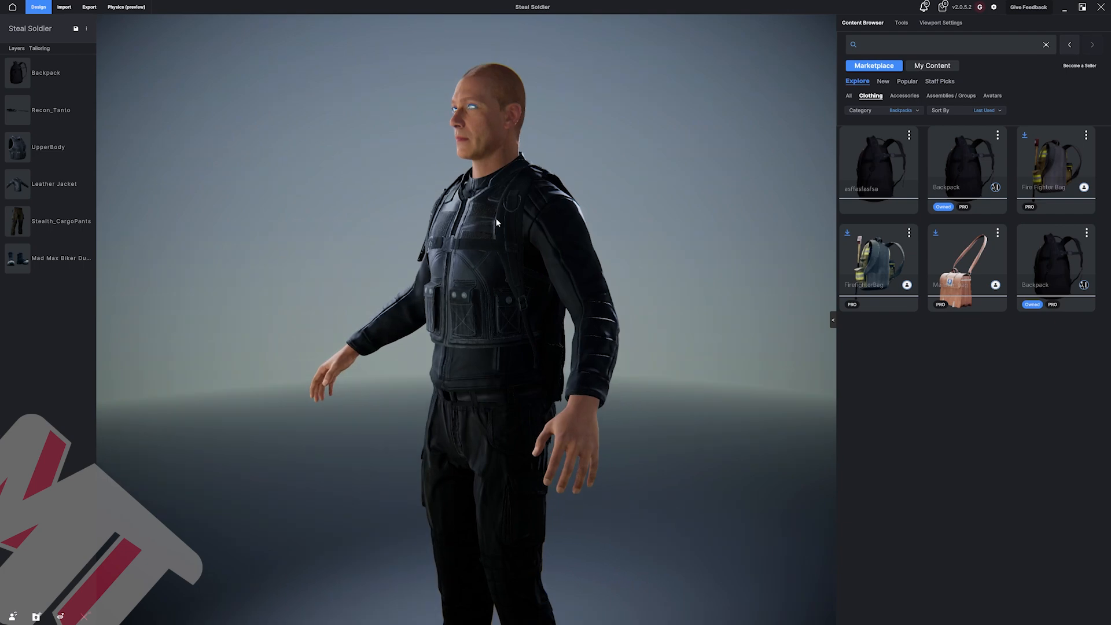
{"action": "left_click_drag", "start_coordinate": [496, 223], "coordinate": [509, 255]}
Darken the backpack's material by setting its Value to 8.
{"action": "left_click", "coordinate": [581, 267]}
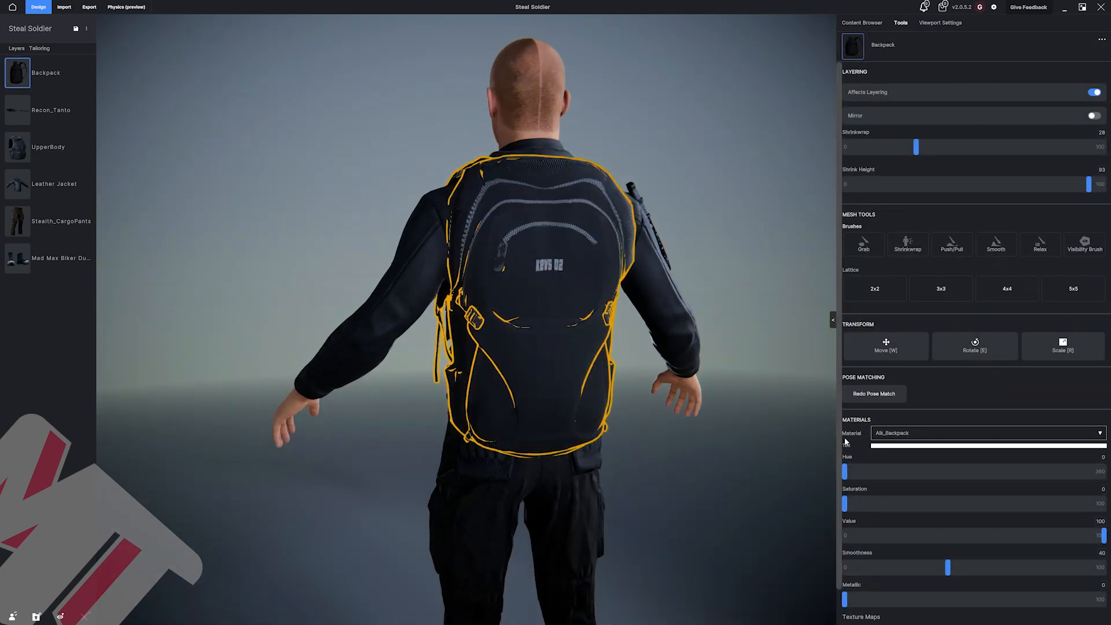
{"action": "left_click_drag", "start_coordinate": [1103, 538], "coordinate": [899, 544]}
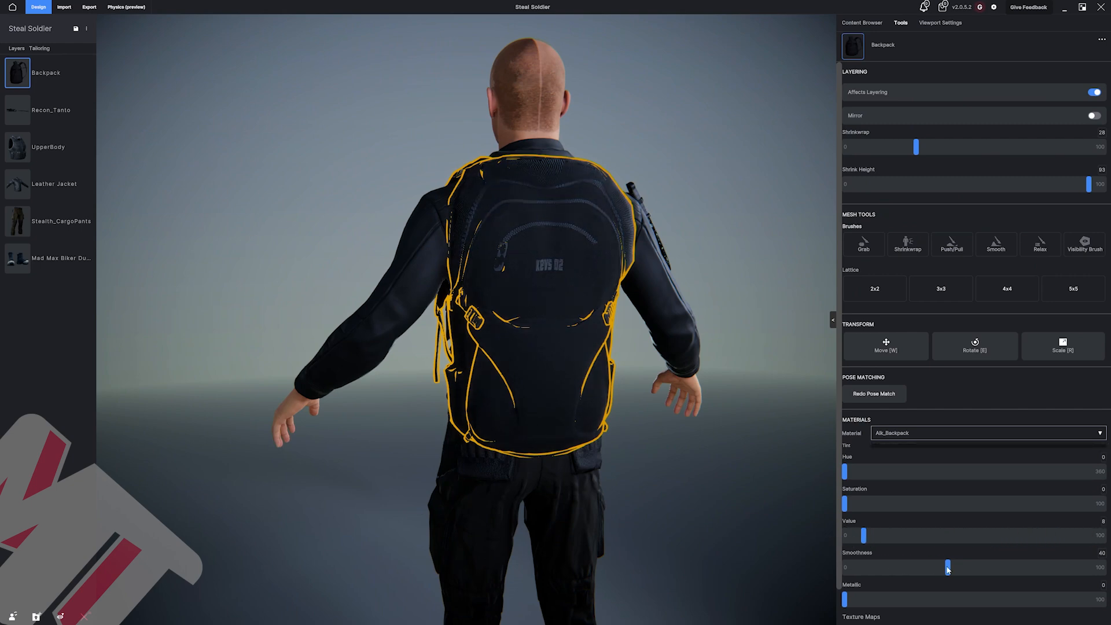
{"action": "key", "text": "Delete"}
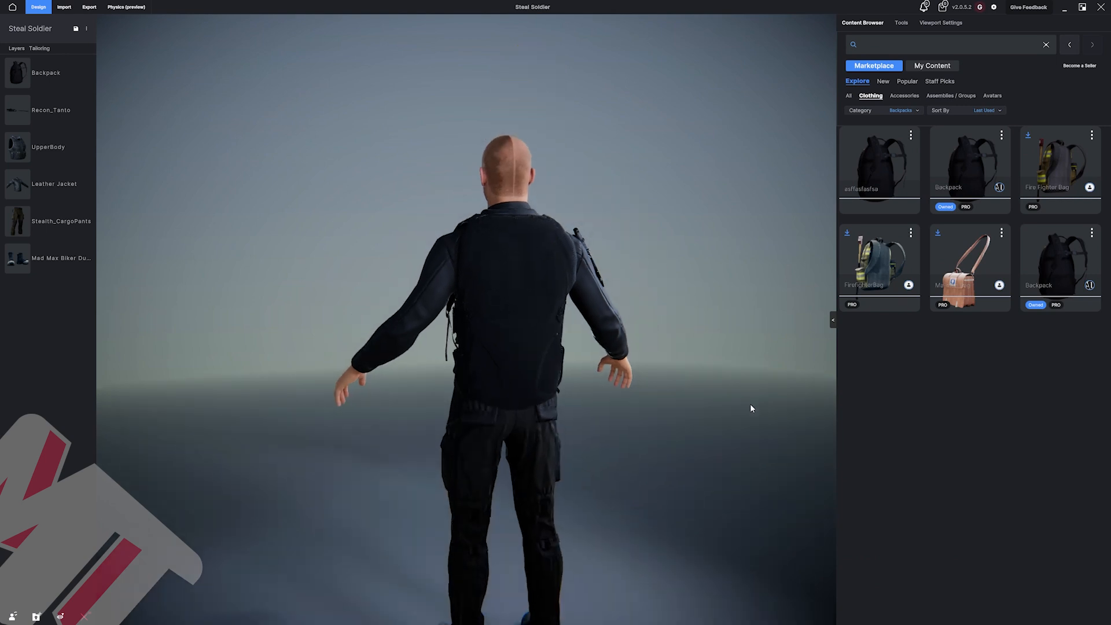
Apply the camouflage radio pouch with the antenna from the My Content accessories to the soldier's left chest.
{"action": "left_click_drag", "start_coordinate": [751, 408], "coordinate": [639, 369]}
{"action": "scroll", "coordinate": [405, 243], "scroll_direction": "up", "scroll_amount": 5}
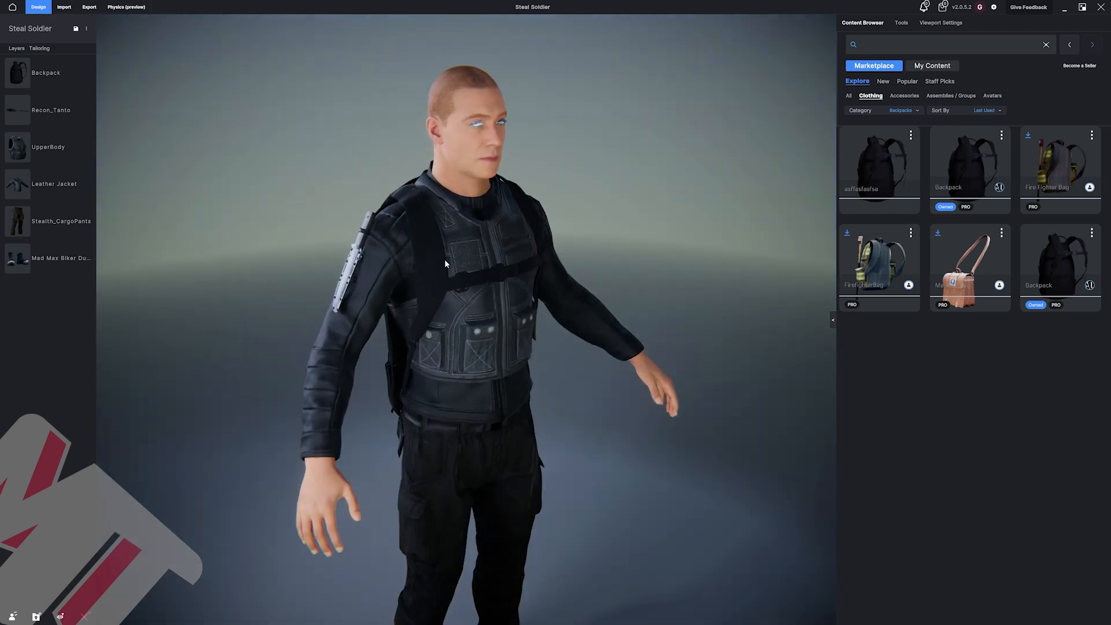
{"action": "left_click_drag", "start_coordinate": [446, 264], "coordinate": [458, 284]}
{"action": "left_click_drag", "start_coordinate": [446, 344], "coordinate": [498, 272]}
{"action": "left_click", "coordinate": [905, 96]}
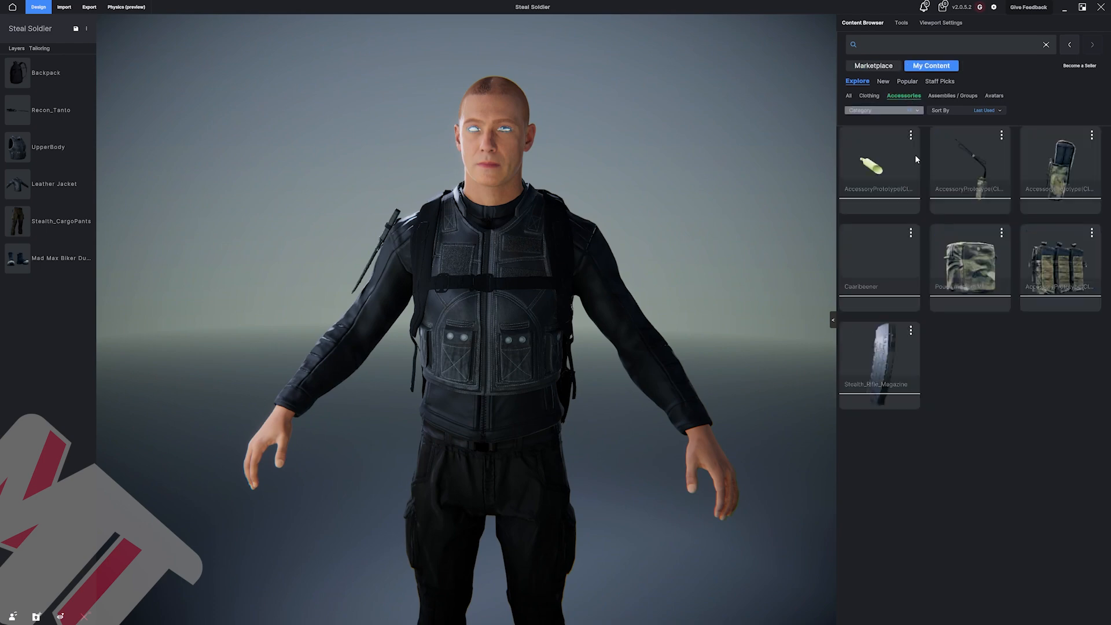
{"action": "mouse_move", "coordinate": [900, 172]}
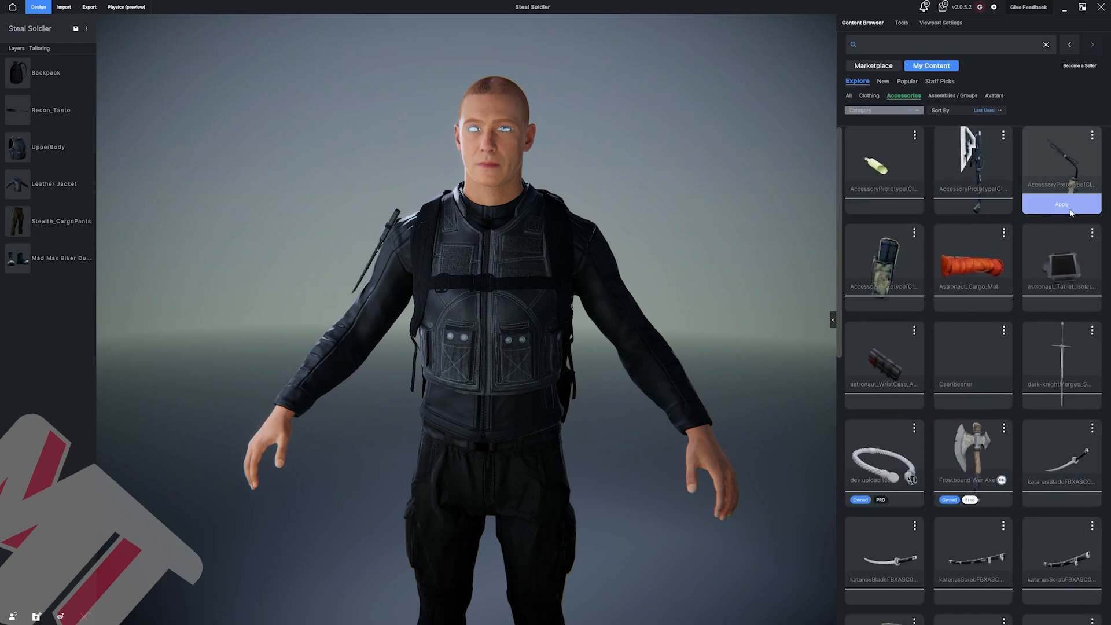
{"action": "left_click_drag", "start_coordinate": [1035, 222], "coordinate": [556, 207]}
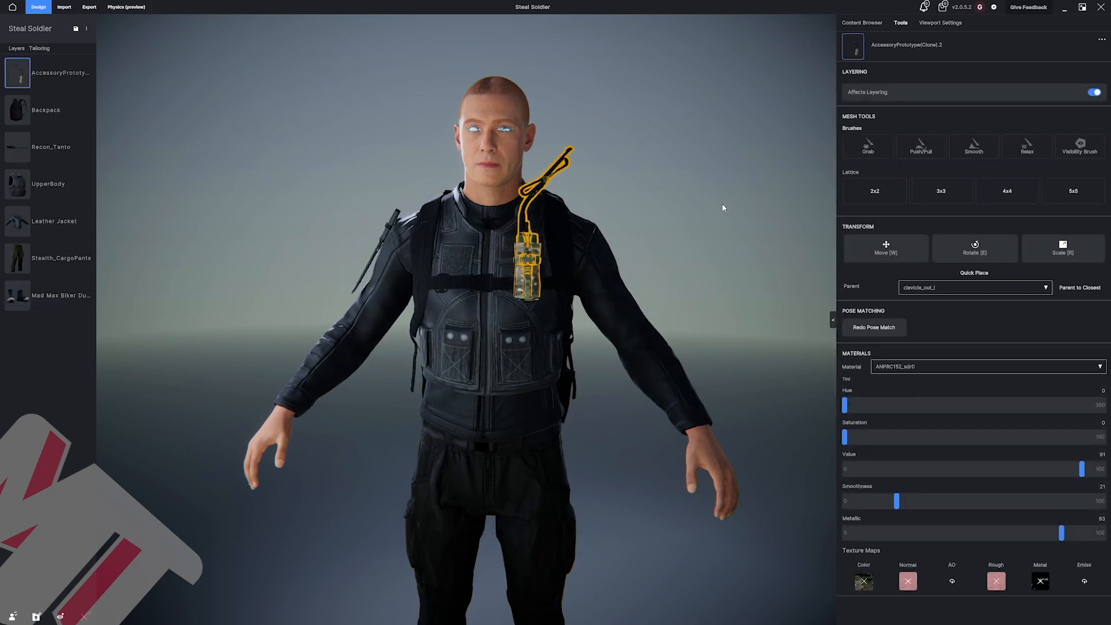
Move the radio pouch outward on the soldier's left chest, beside the backpack strap, and confirm the transform.
{"action": "middle_click_drag", "start_coordinate": [723, 205], "coordinate": [622, 244]}
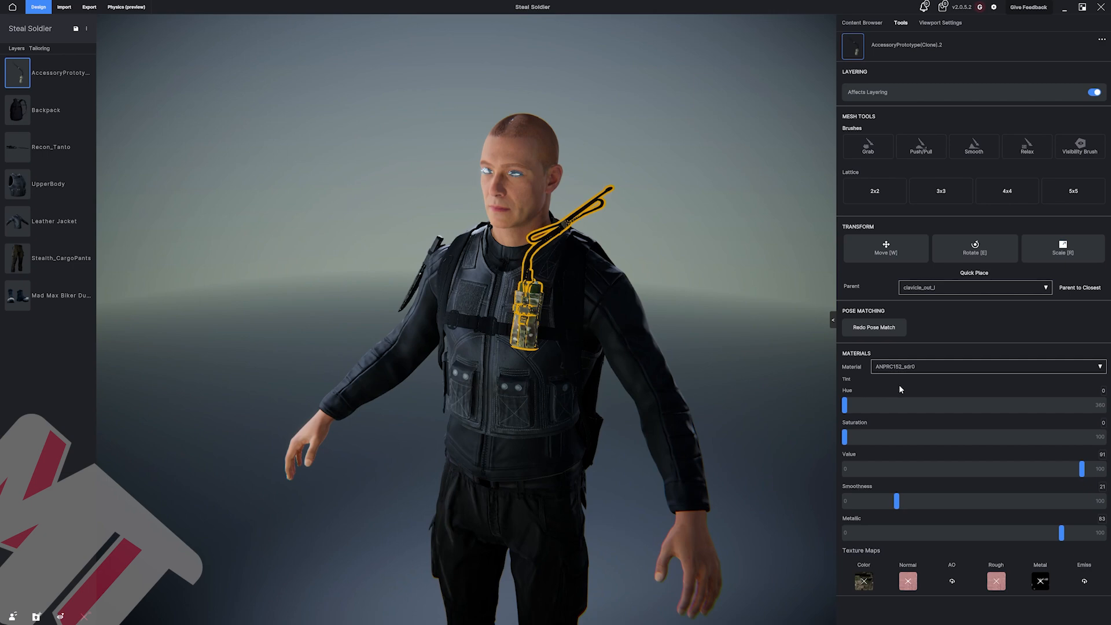
{"action": "left_click", "coordinate": [875, 248]}
{"action": "left_click_drag", "start_coordinate": [546, 260], "coordinate": [574, 254]}
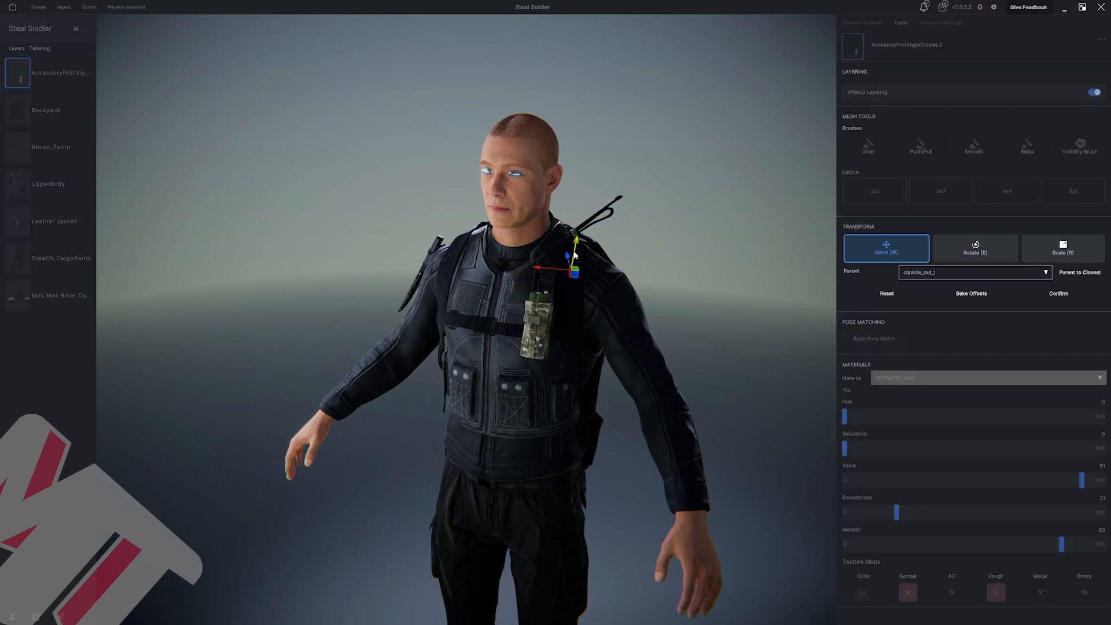
{"action": "middle_click_drag", "start_coordinate": [574, 253], "coordinate": [617, 244]}
{"action": "left_click_drag", "start_coordinate": [560, 253], "coordinate": [551, 254]}
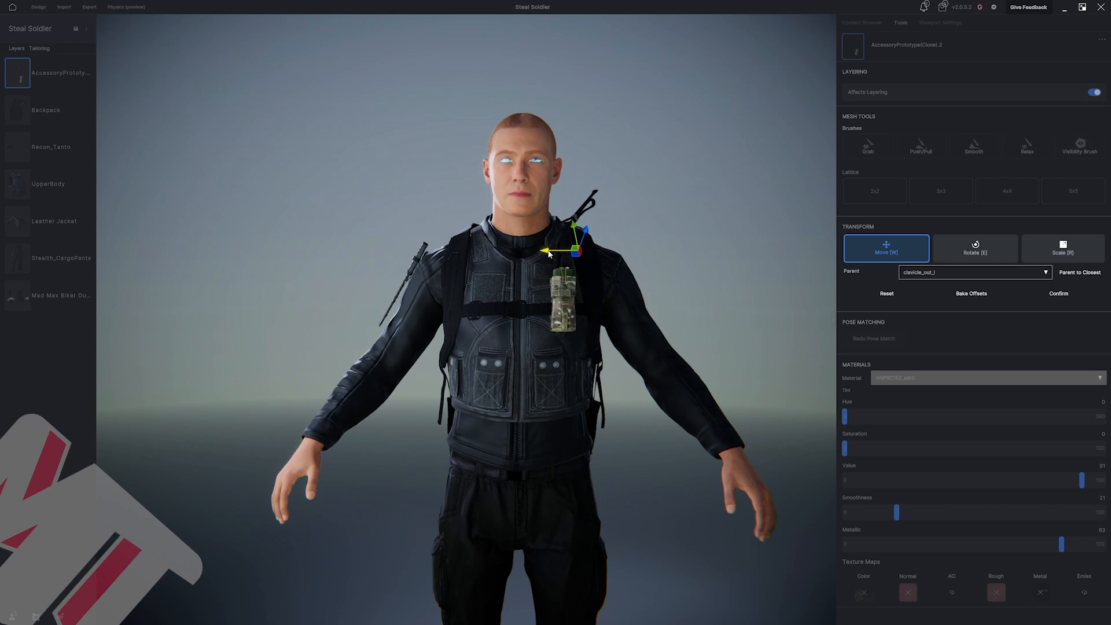
{"action": "left_click", "coordinate": [1059, 293]}
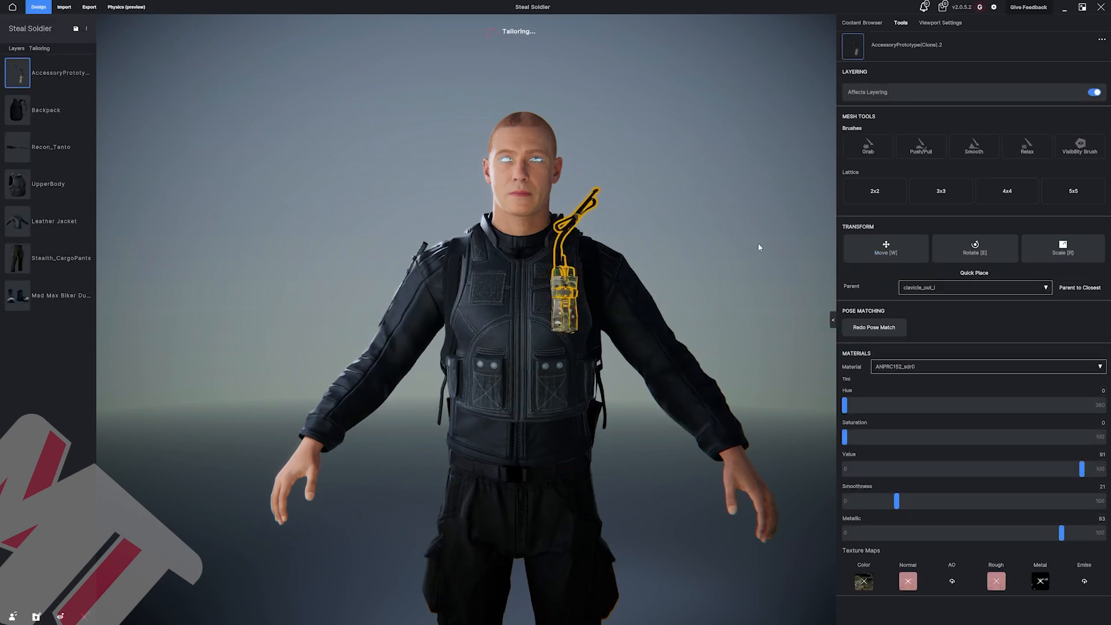
Reorder the layers so the radio pouch sits below the Backpack, and check the strap passing over it.
{"action": "middle_click_drag", "start_coordinate": [772, 202], "coordinate": [719, 213]}
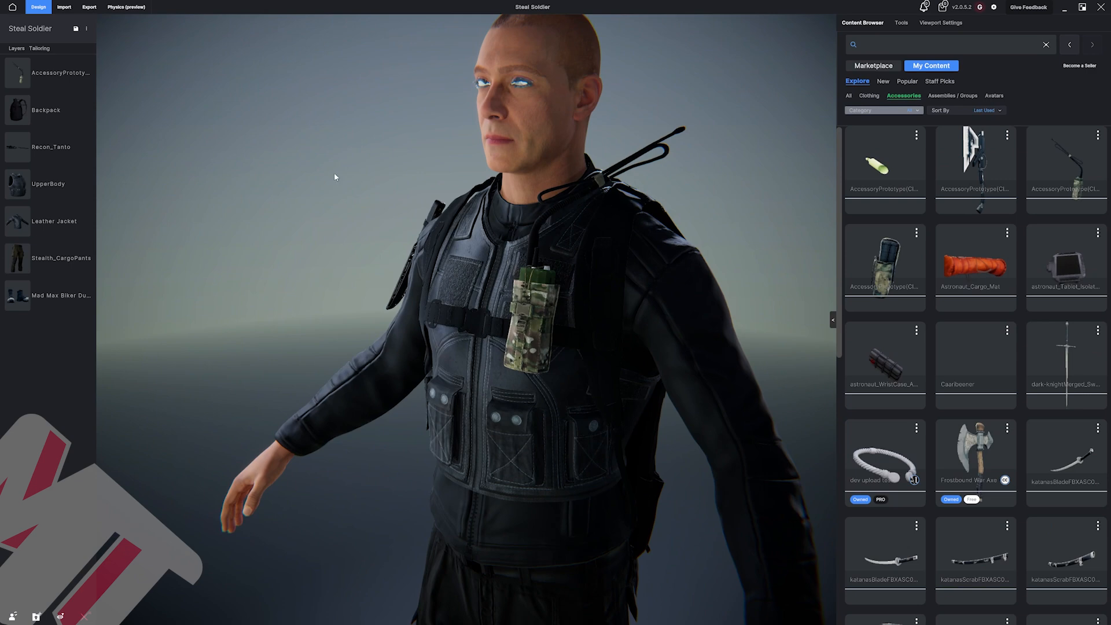
{"action": "left_click_drag", "start_coordinate": [51, 74], "coordinate": [51, 112]}
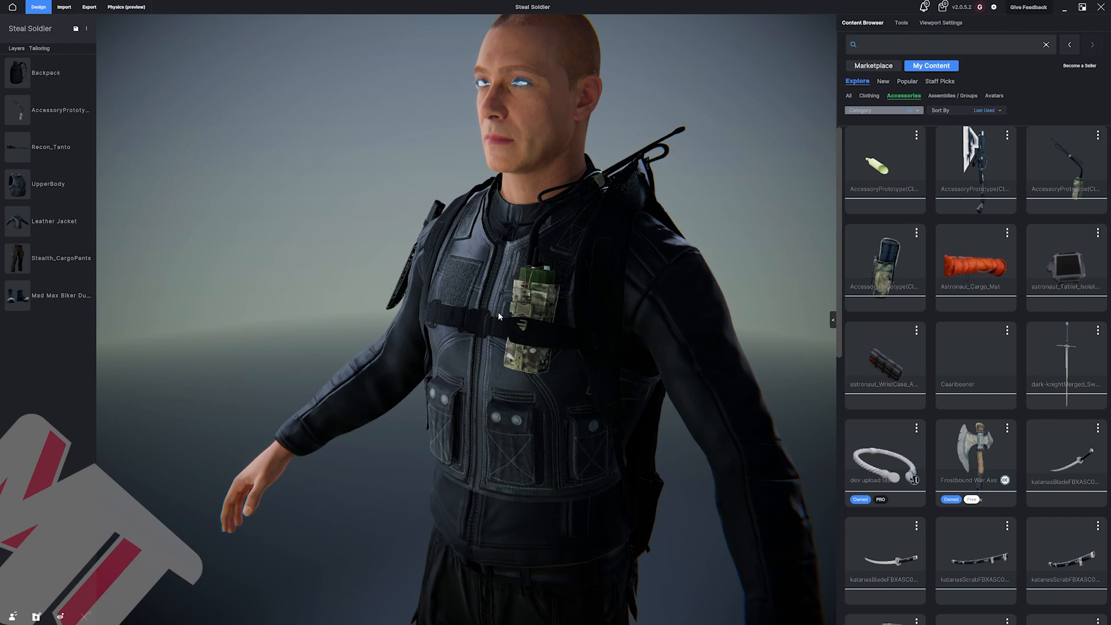
{"action": "left_click_drag", "start_coordinate": [498, 312], "coordinate": [707, 309]}
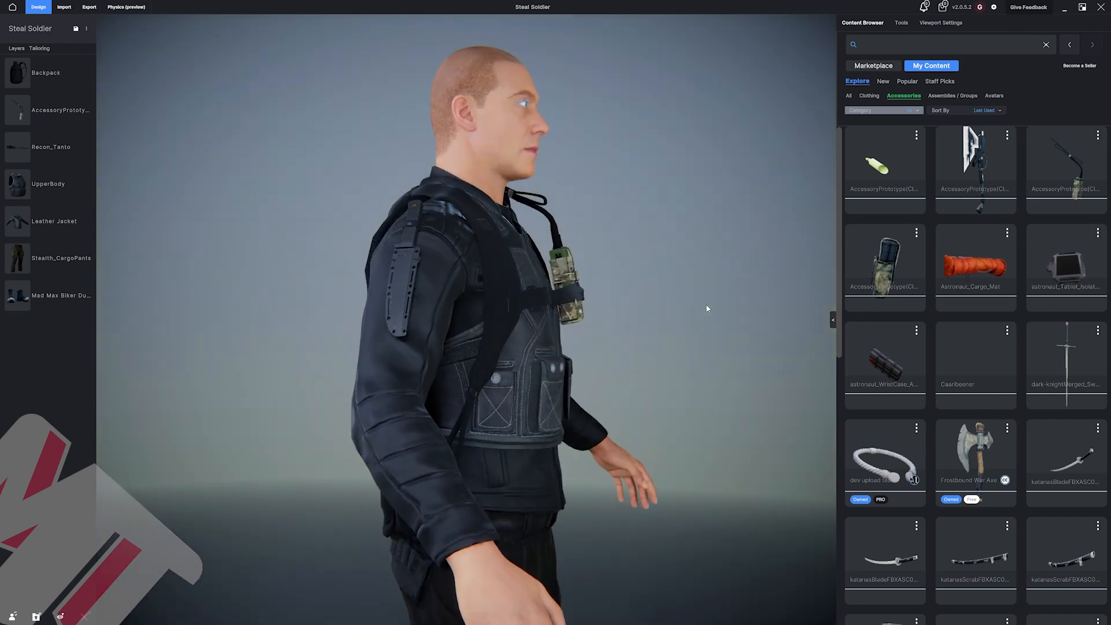
{"action": "scroll", "coordinate": [707, 309], "scroll_direction": "down", "scroll_amount": 1}
{"action": "middle_click_drag", "start_coordinate": [709, 305], "coordinate": [621, 364]}
{"action": "scroll", "coordinate": [620, 363], "scroll_direction": "up", "scroll_amount": 5}
{"action": "scroll", "coordinate": [613, 379], "scroll_direction": "down", "scroll_amount": 3}
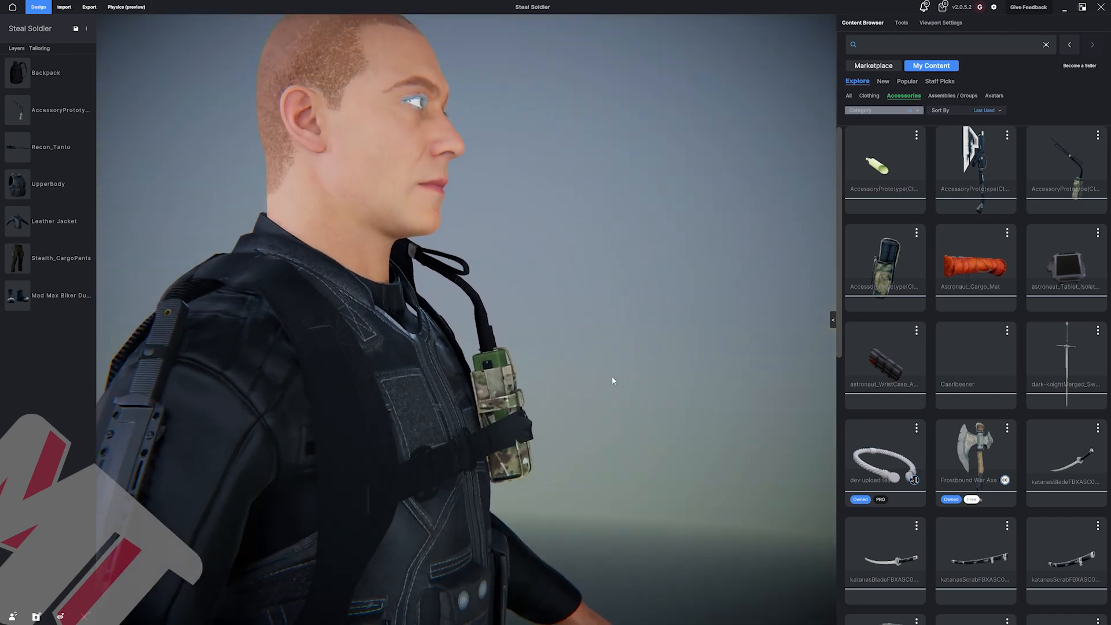
Fine-tune the radio pouch's position against the vest under the backpack's chest strap and confirm the transform.
{"action": "left_click", "coordinate": [519, 392]}
{"action": "scroll", "coordinate": [532, 432], "scroll_direction": "up", "scroll_amount": 2}
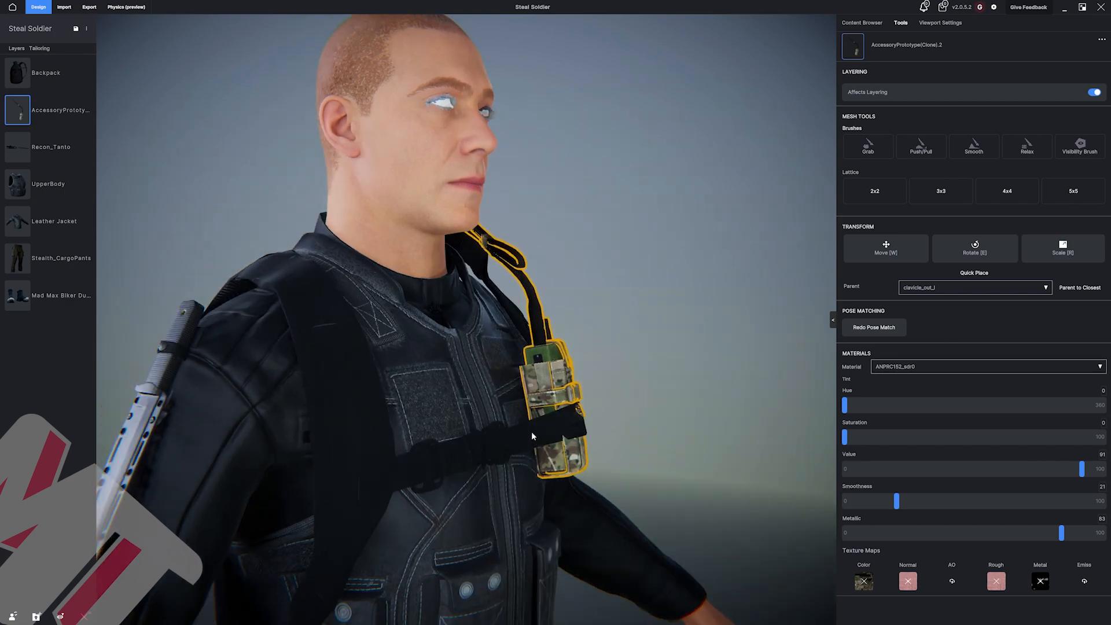
{"action": "left_click_drag", "start_coordinate": [531, 431], "coordinate": [597, 332]}
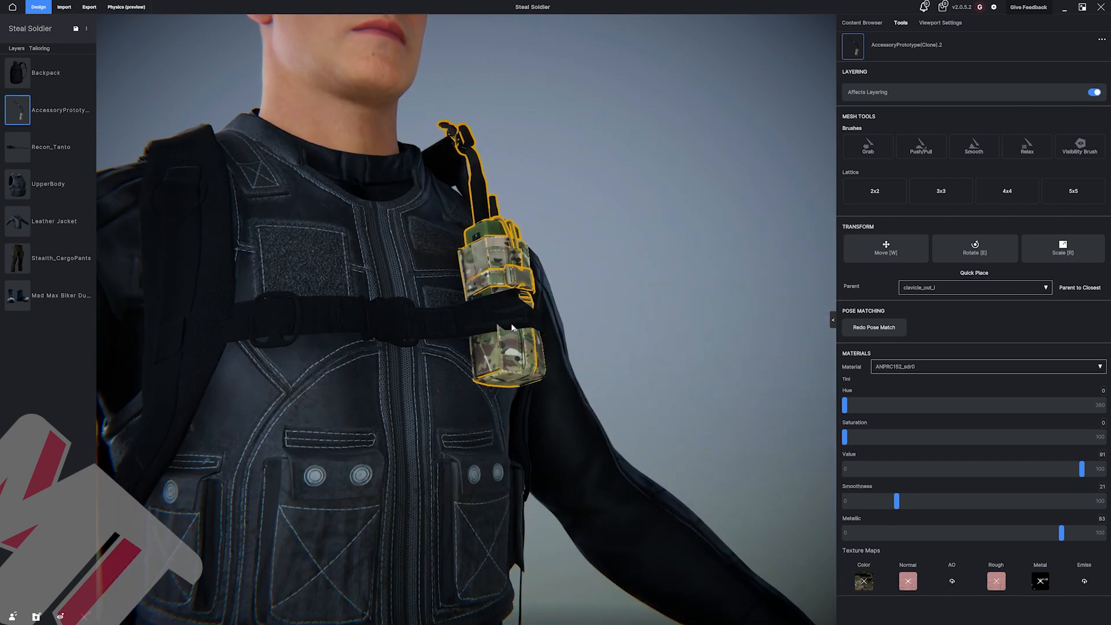
{"action": "left_click_drag", "start_coordinate": [511, 328], "coordinate": [545, 341]}
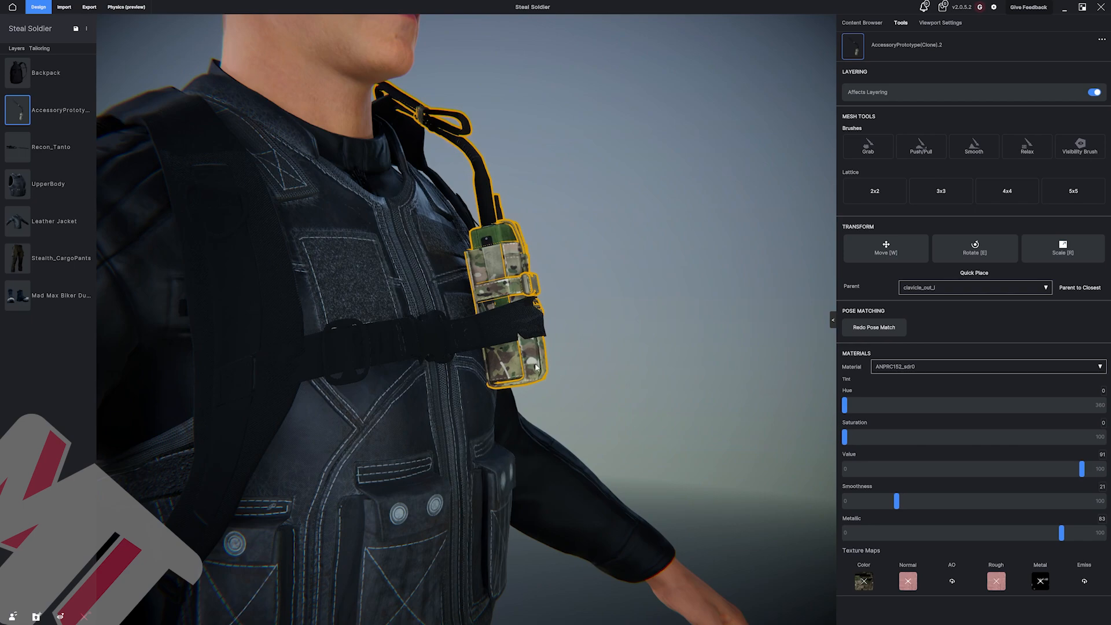
{"action": "left_click_drag", "start_coordinate": [606, 351], "coordinate": [370, 342]}
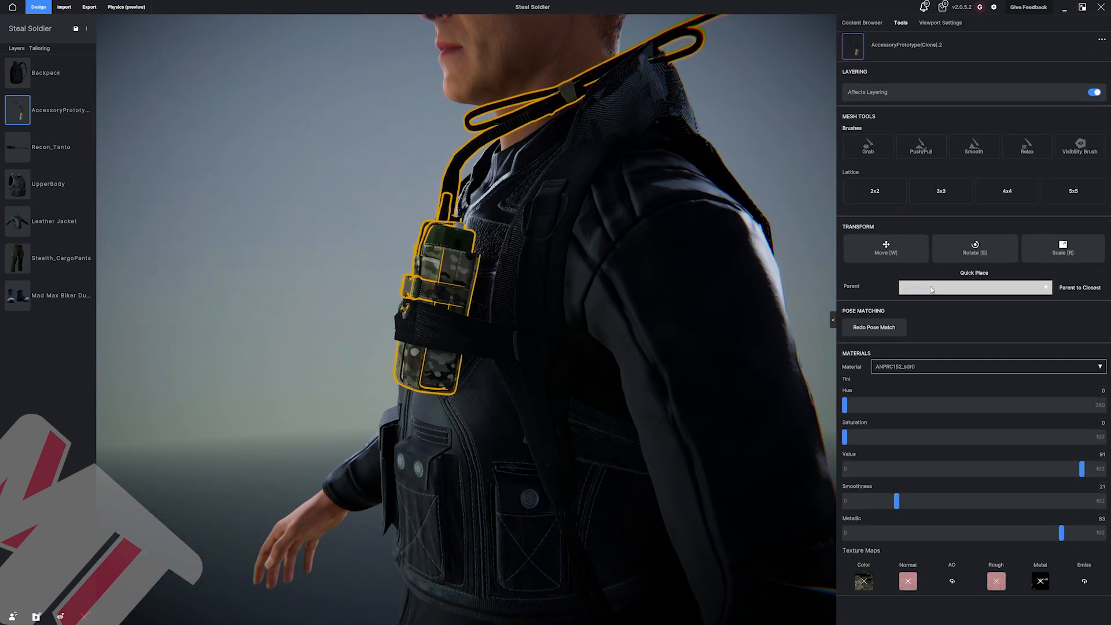
{"action": "left_click", "coordinate": [1054, 249]}
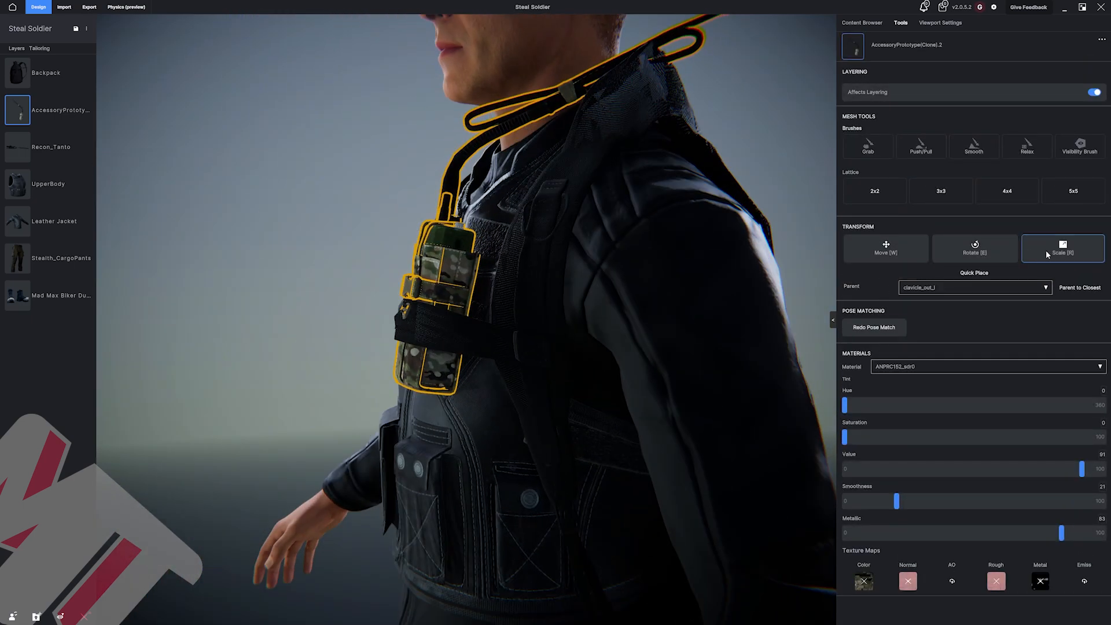
{"action": "left_click_drag", "start_coordinate": [526, 192], "coordinate": [768, 226]}
{"action": "left_click", "coordinate": [864, 247]}
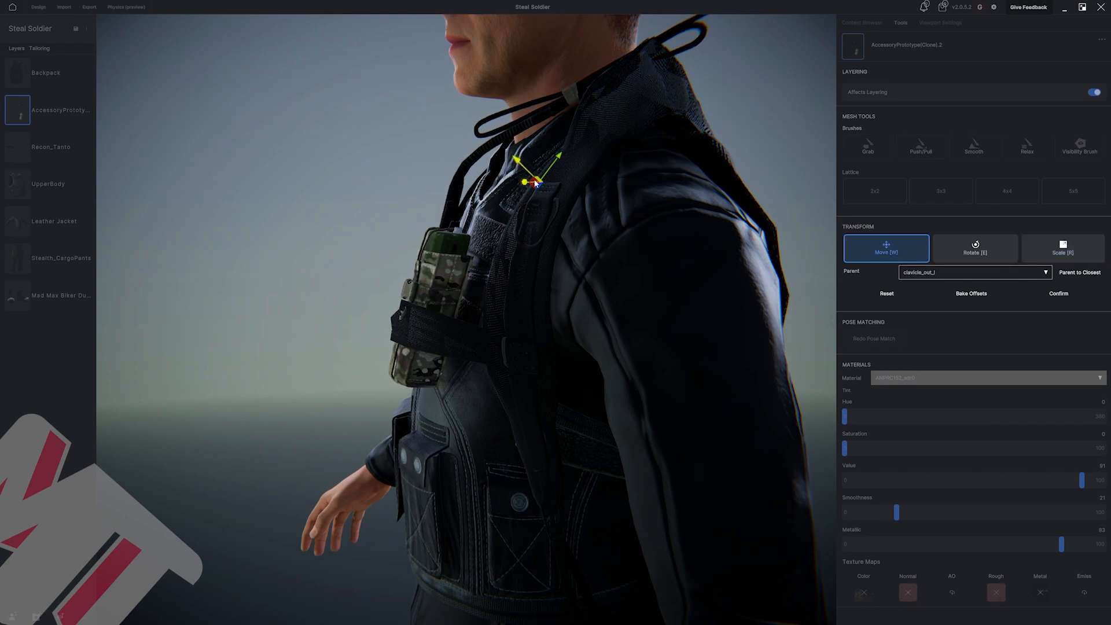
{"action": "left_click_drag", "start_coordinate": [536, 184], "coordinate": [527, 189]}
{"action": "middle_click_drag", "start_coordinate": [528, 189], "coordinate": [797, 214]}
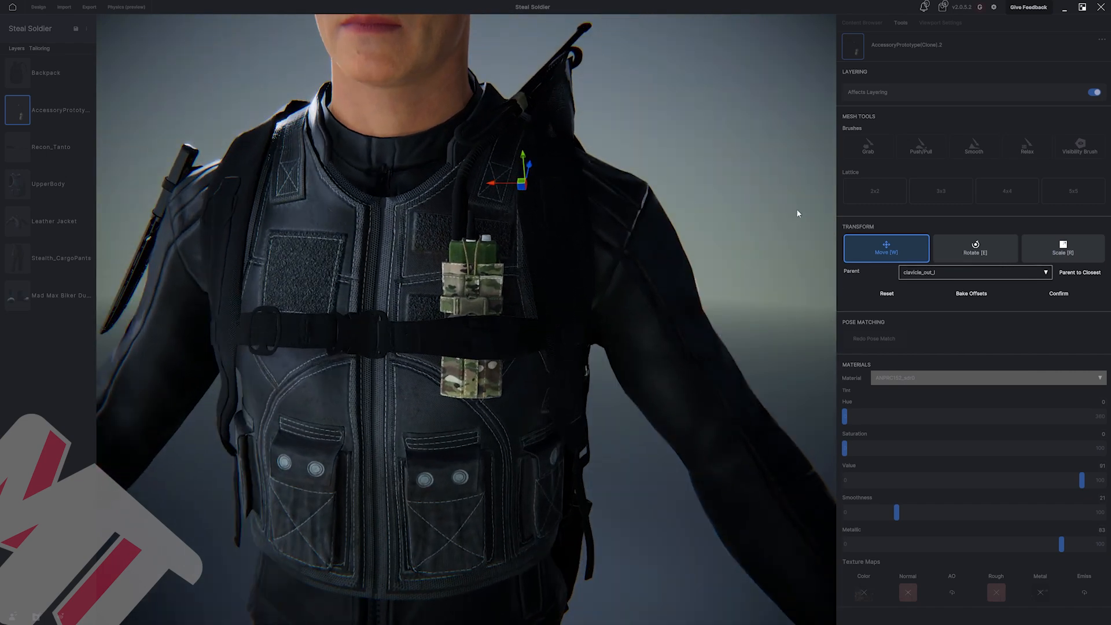
{"action": "left_click", "coordinate": [1071, 295]}
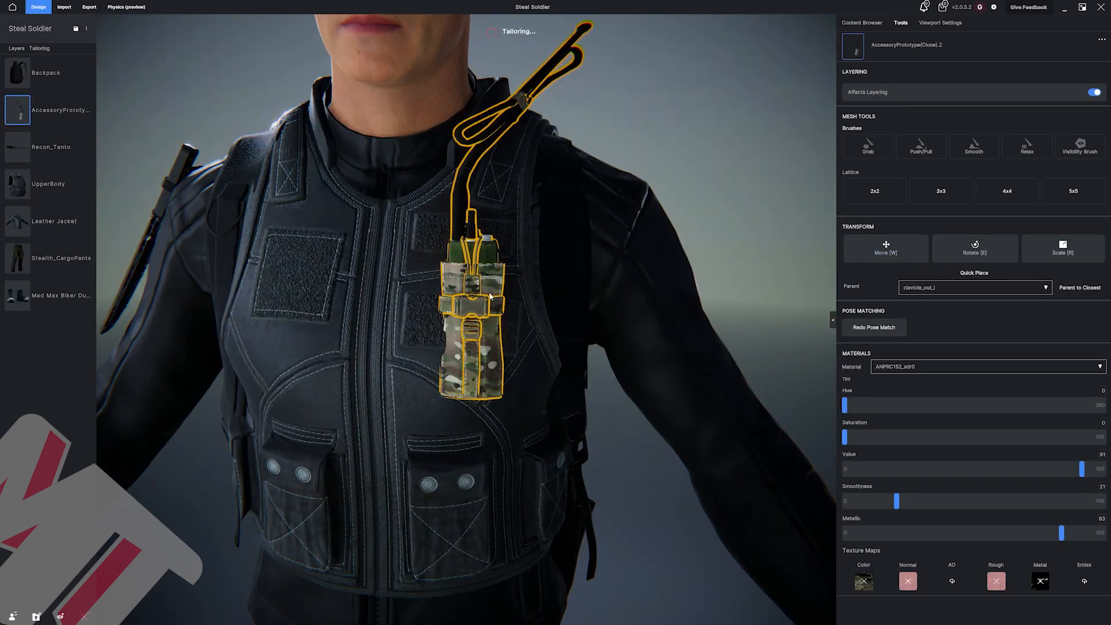
Darken the radio pouch's ANPRC152_xdr0 material by lowering its Value.
{"action": "left_click", "coordinate": [710, 223]}
{"action": "middle_click_drag", "start_coordinate": [709, 217], "coordinate": [611, 329]}
{"action": "scroll", "coordinate": [631, 241], "scroll_direction": "down", "scroll_amount": 5}
{"action": "scroll", "coordinate": [706, 243], "scroll_direction": "up", "scroll_amount": 1}
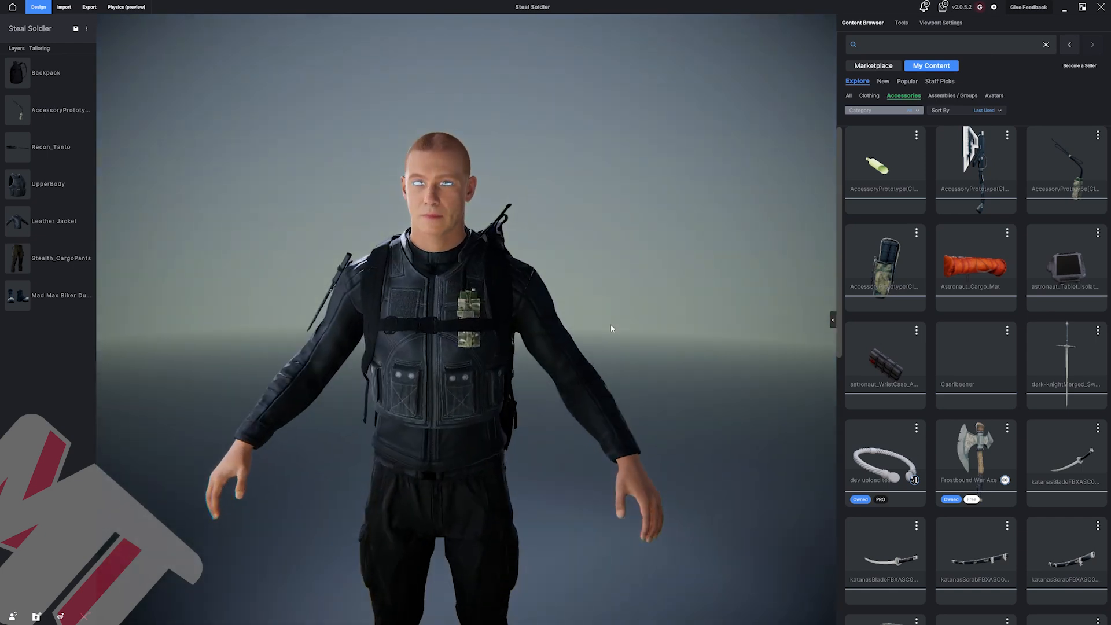
{"action": "left_click", "coordinate": [489, 336]}
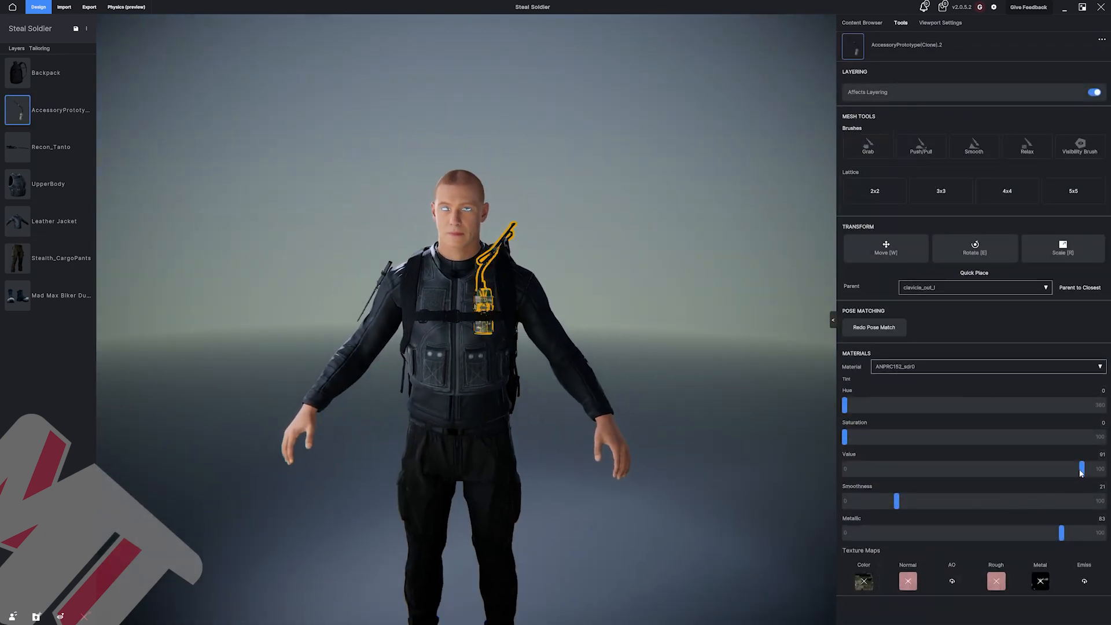
{"action": "left_click_drag", "start_coordinate": [1082, 472], "coordinate": [930, 472]}
{"action": "left_click", "coordinate": [578, 318]}
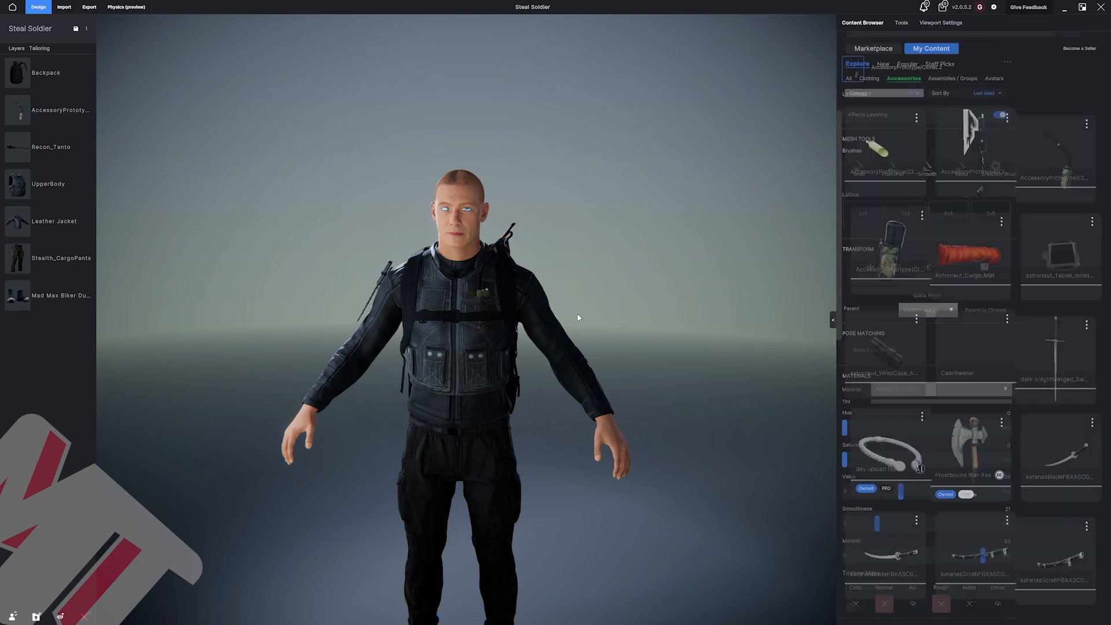
Inspect the UpperBody vest's material settings and the complete outfit from the front.
{"action": "right_click_drag", "start_coordinate": [578, 317], "coordinate": [593, 294]}
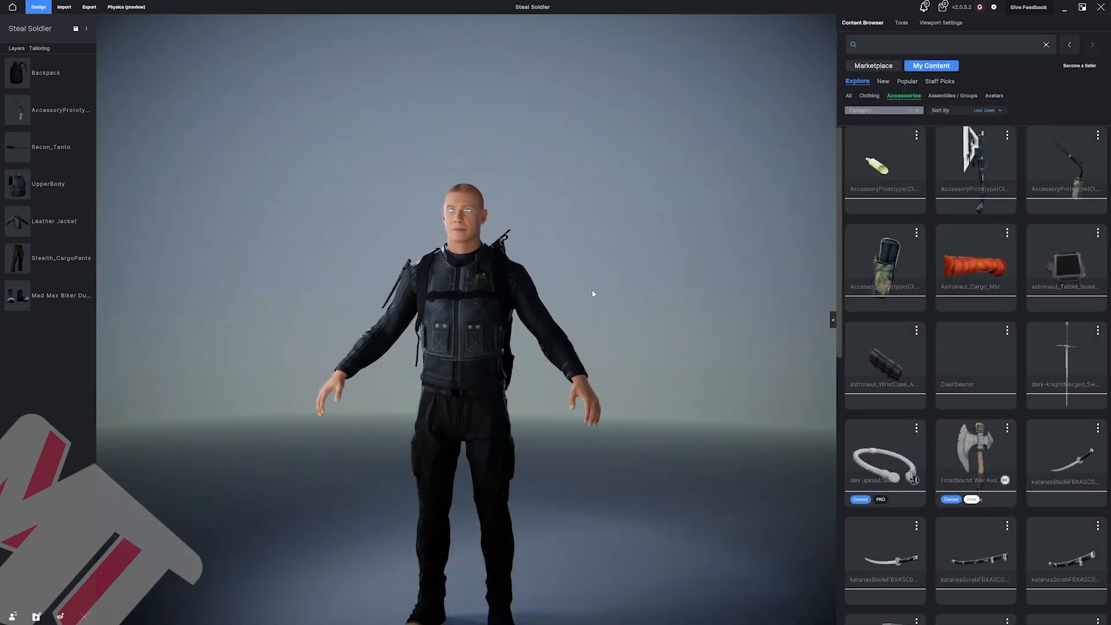
{"action": "left_click", "coordinate": [437, 316]}
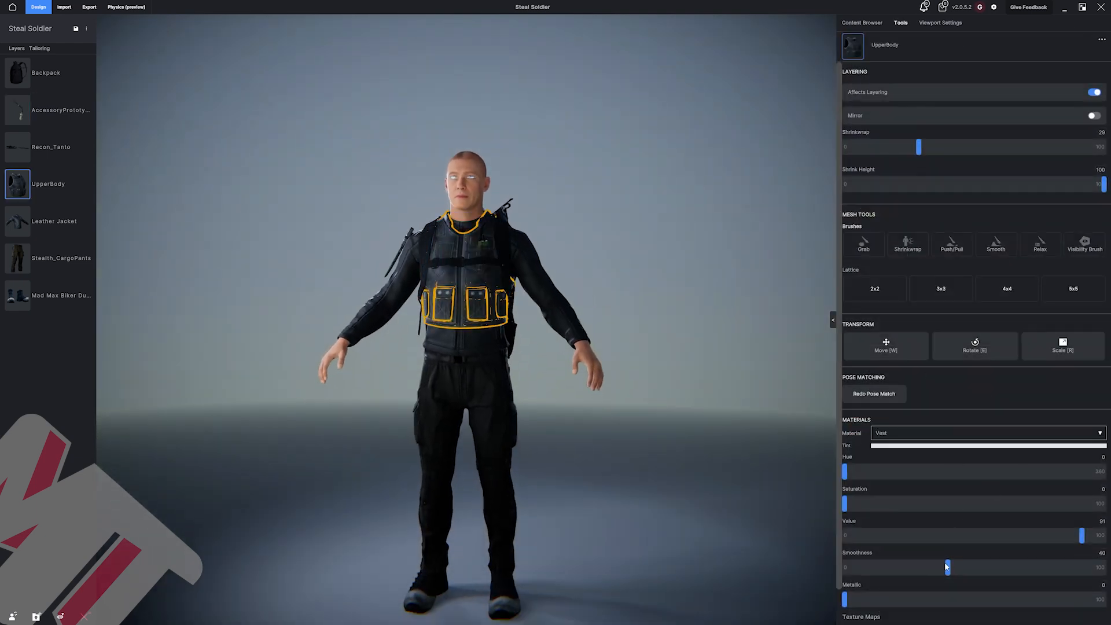
{"action": "left_click", "coordinate": [704, 437]}
{"action": "right_click_drag", "start_coordinate": [704, 437], "coordinate": [672, 429]}
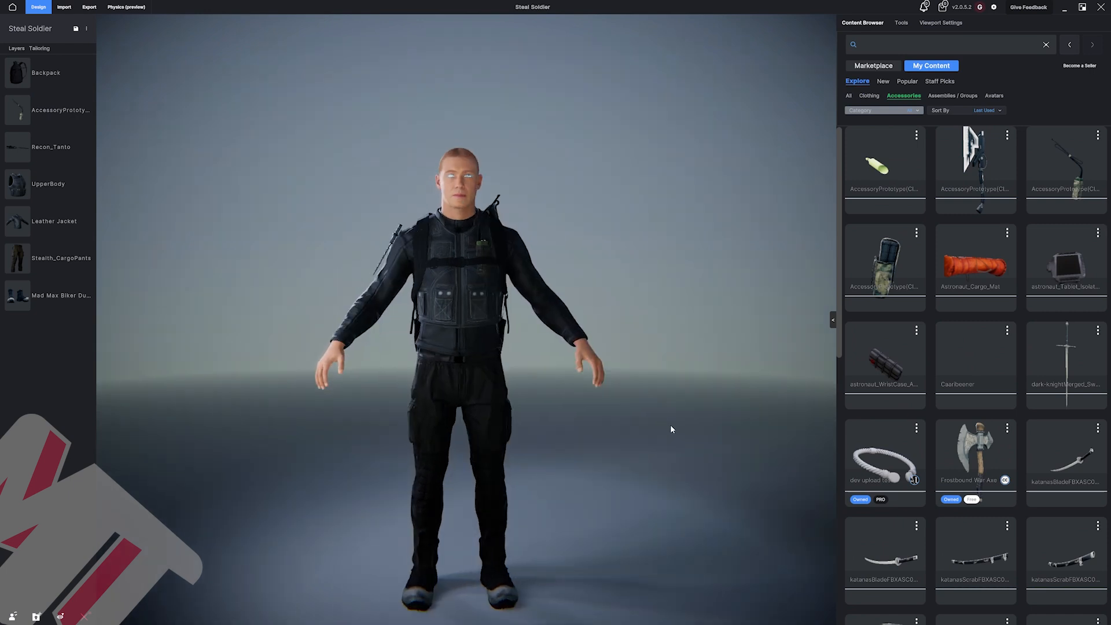
{"action": "middle_click_drag", "start_coordinate": [657, 429], "coordinate": [667, 401]}
Switch to the Stealth Soldier Mood Board in Figma and examine the reference soldiers' belts, holsters, knee pads and other gear.
{"action": "scroll", "coordinate": [667, 401], "scroll_direction": "down", "scroll_amount": 2}
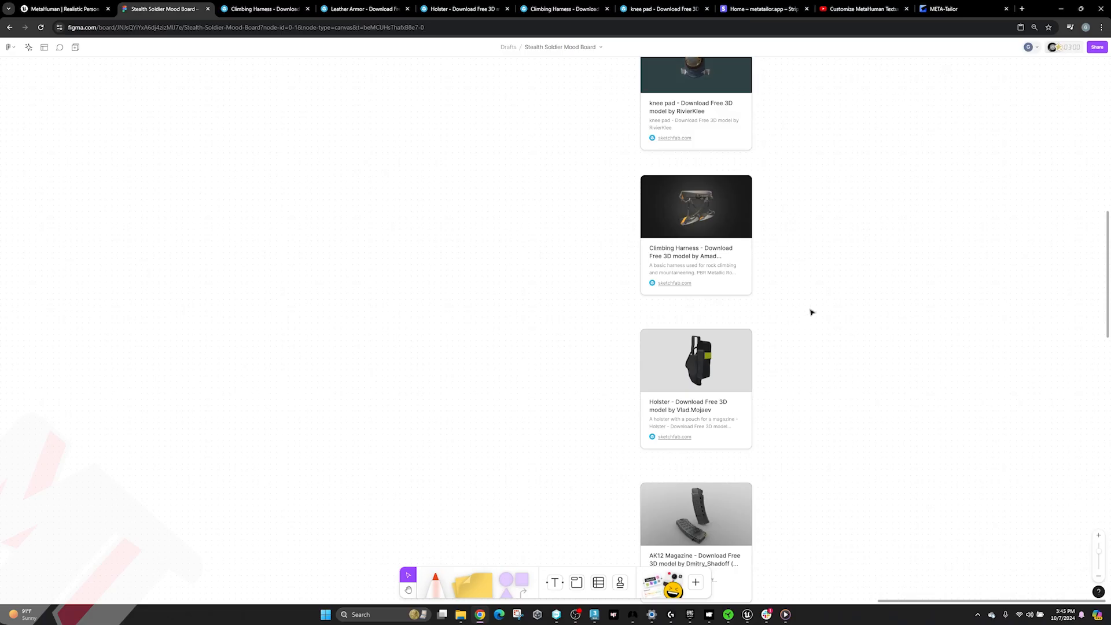
{"action": "scroll", "coordinate": [811, 313], "scroll_direction": "down", "scroll_amount": 10, "text": "ctrl"}
{"action": "scroll", "coordinate": [232, 238], "scroll_direction": "up", "scroll_amount": 10, "text": "ctrl"}
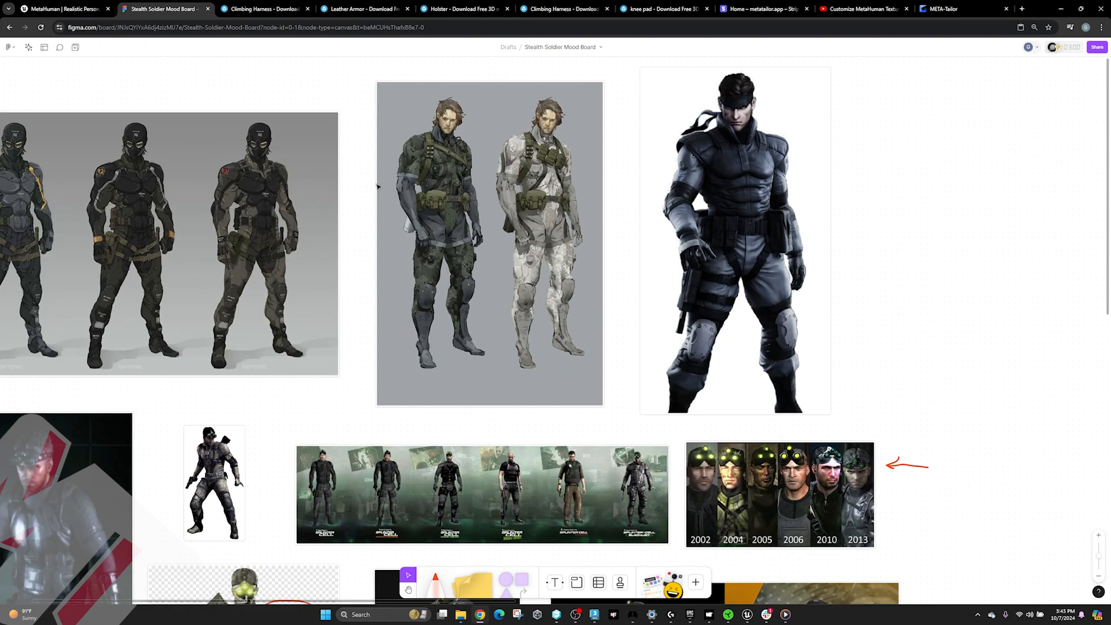
{"action": "scroll", "coordinate": [785, 283], "scroll_direction": "up", "scroll_amount": 2, "text": "ctrl"}
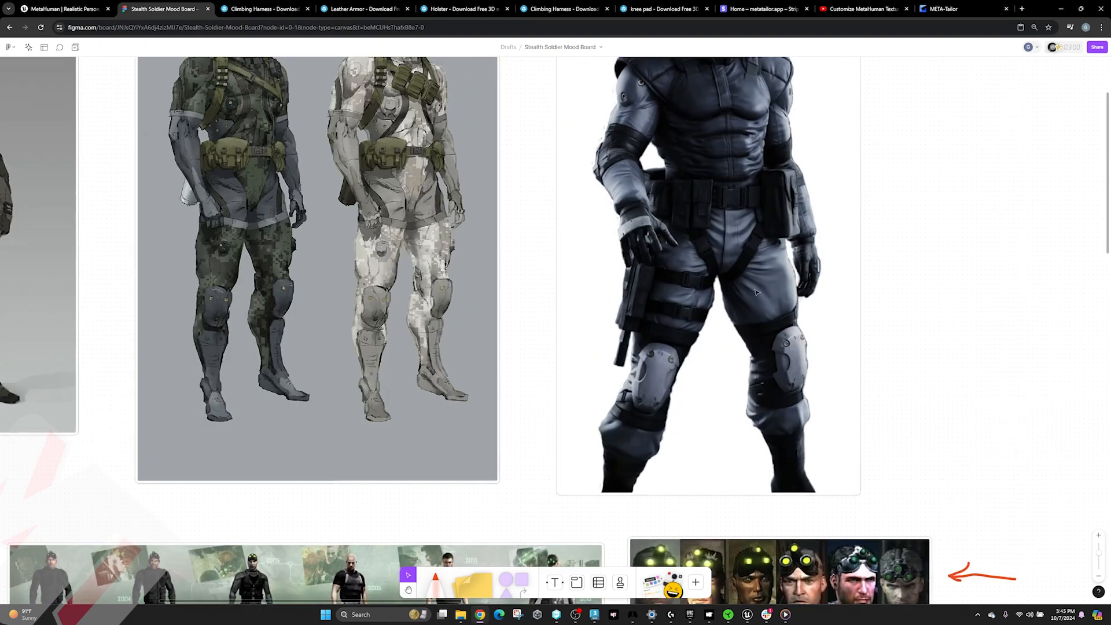
{"action": "scroll", "coordinate": [684, 306], "scroll_direction": "down", "scroll_amount": 4, "text": "ctrl"}
{"action": "scroll", "coordinate": [524, 468], "scroll_direction": "down", "scroll_amount": 5}
{"action": "scroll", "coordinate": [256, 307], "scroll_direction": "up", "scroll_amount": 2, "text": "ctrl"}
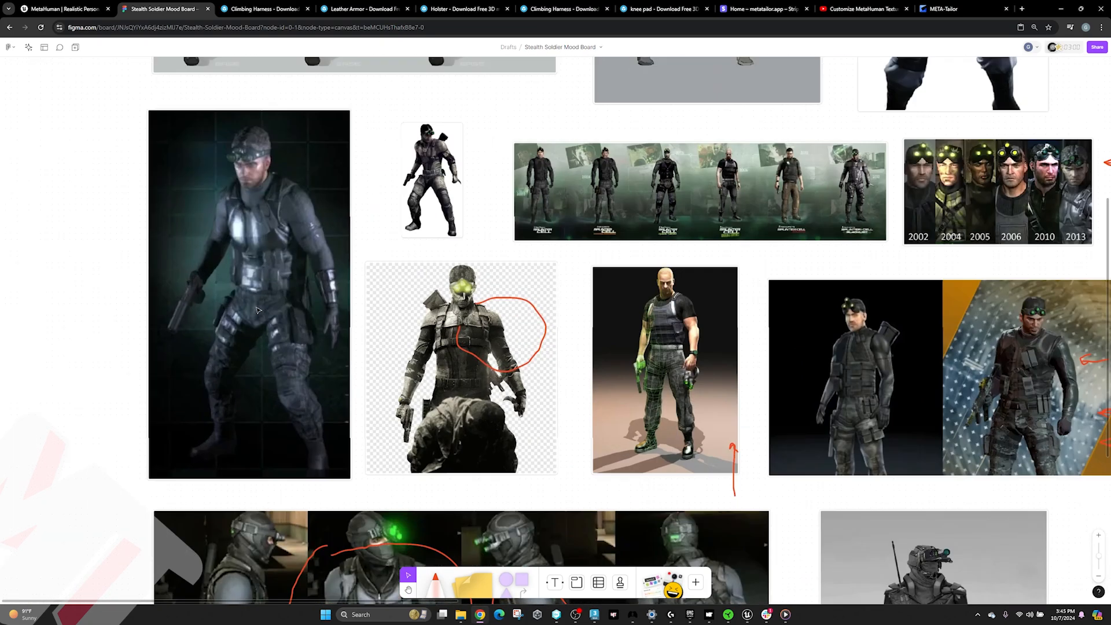
Switch from the mood board back to MetaTailor and import the OBJ model from the climbing_harness folder as a cloth/accessory.
{"action": "scroll", "coordinate": [473, 393], "scroll_direction": "down", "scroll_amount": 2, "text": "ctrl"}
{"action": "scroll", "coordinate": [373, 502], "scroll_direction": "down", "scroll_amount": 4}
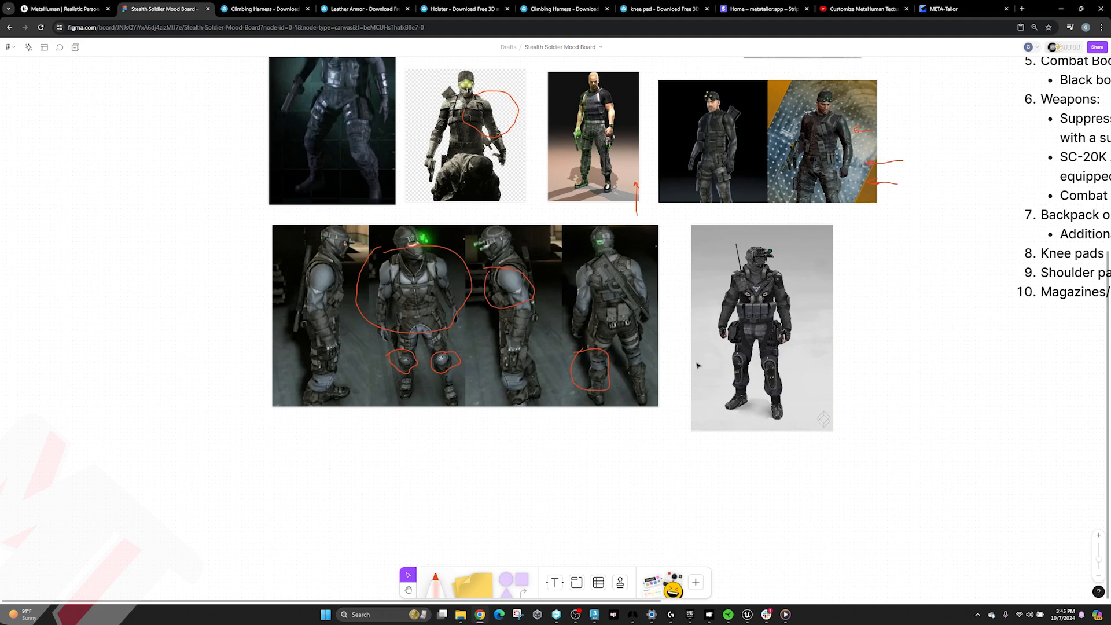
{"action": "scroll", "coordinate": [828, 289], "scroll_direction": "up", "scroll_amount": 2}
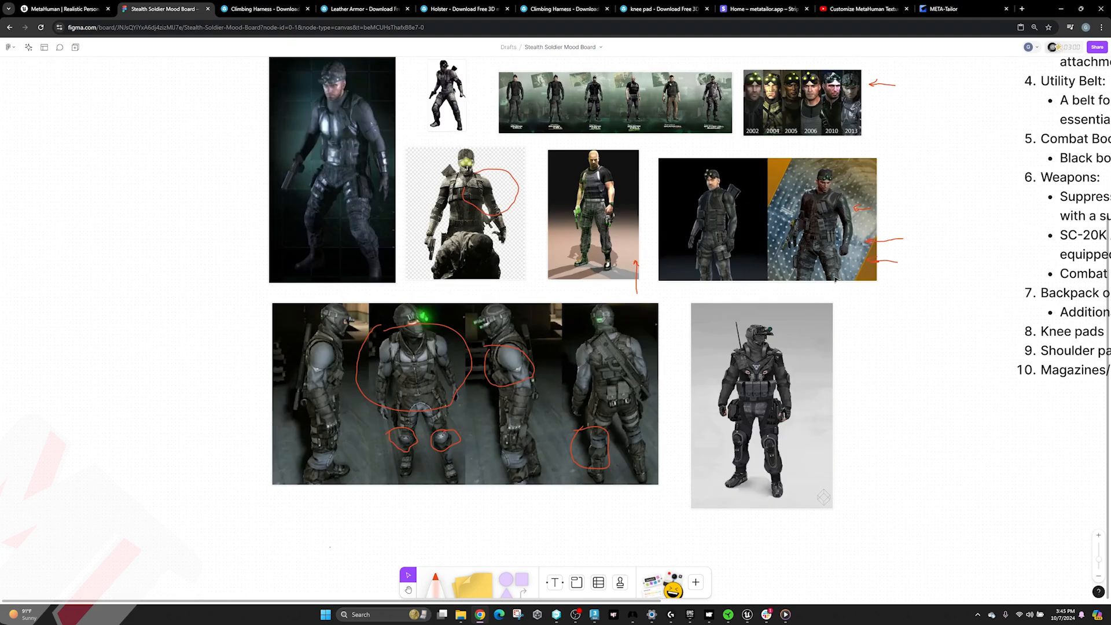
{"action": "mouse_move", "coordinate": [708, 622]}
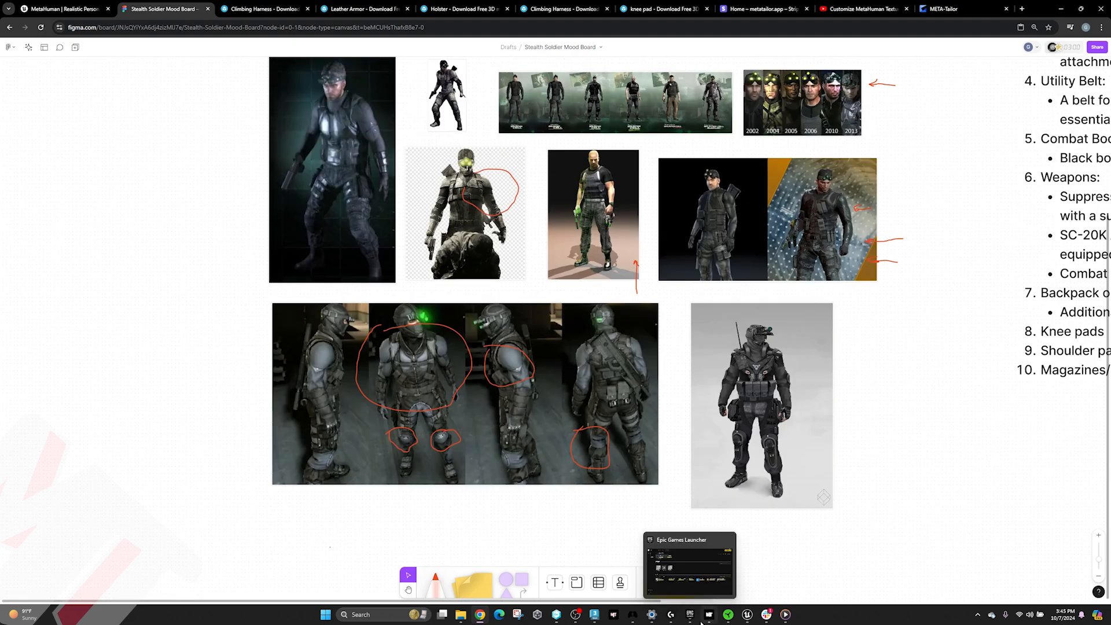
{"action": "left_click", "coordinate": [709, 573]}
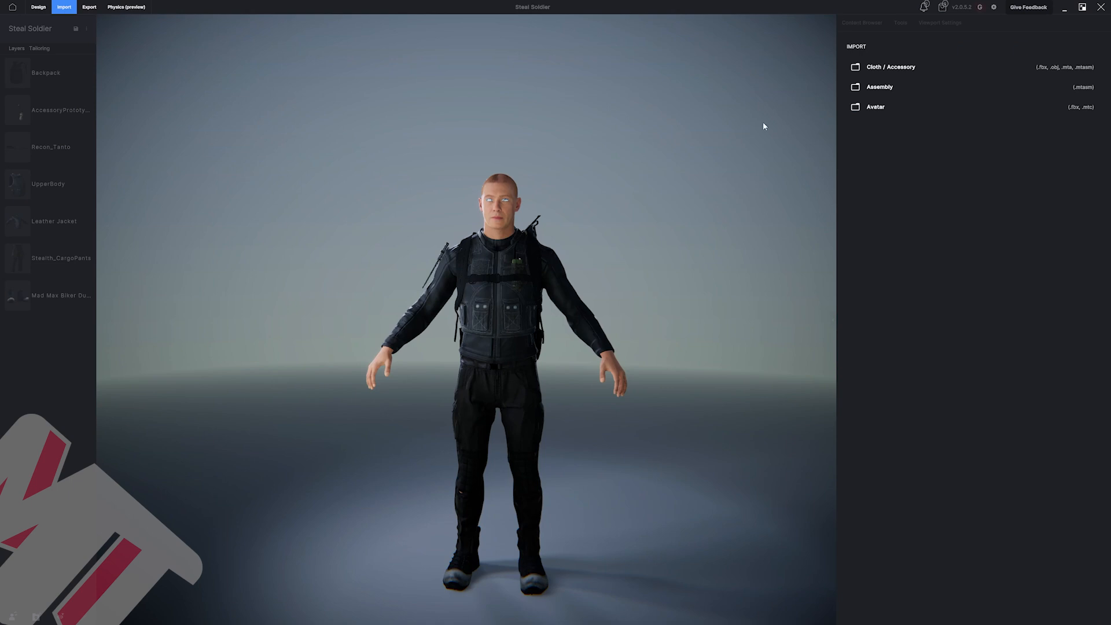
{"action": "left_click", "coordinate": [904, 73]}
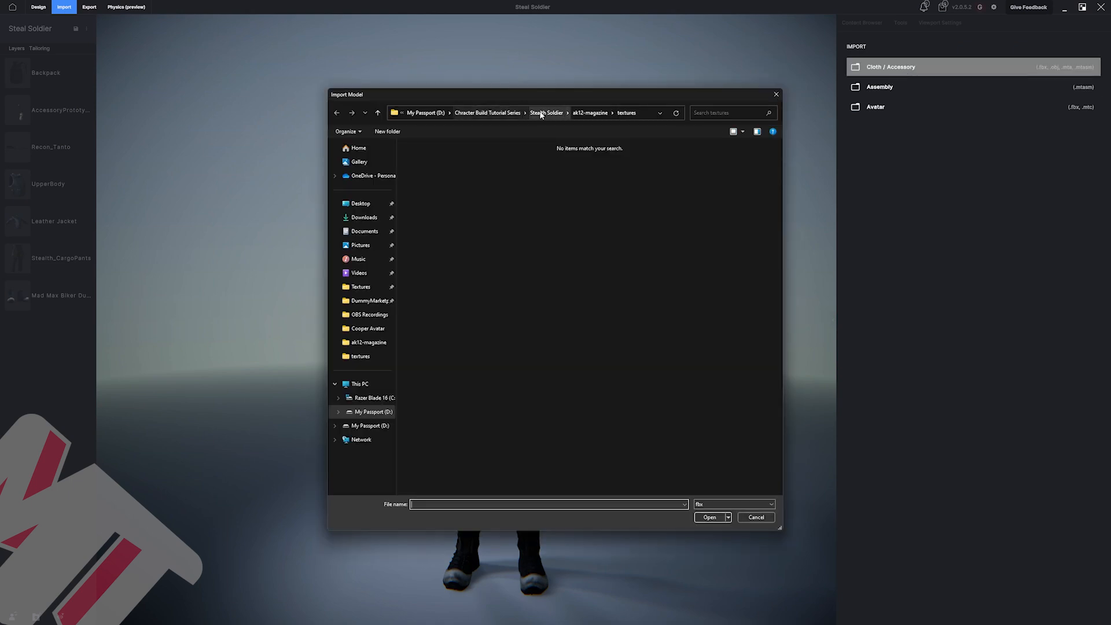
{"action": "left_click", "coordinate": [547, 113]}
{"action": "double_click", "coordinate": [455, 185]}
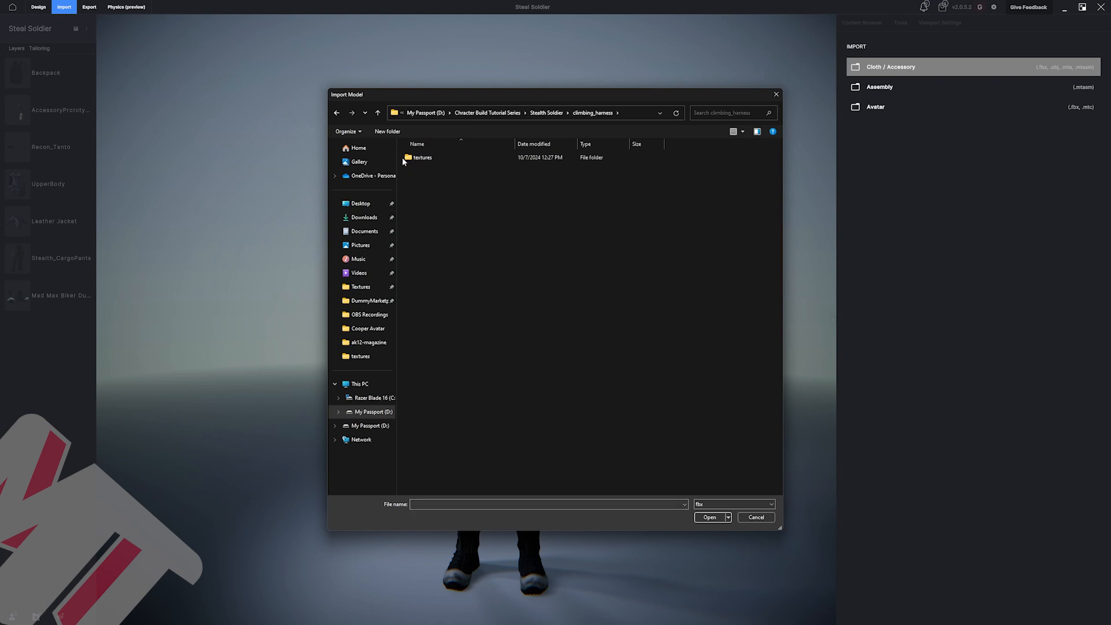
{"action": "left_click", "coordinate": [719, 509]}
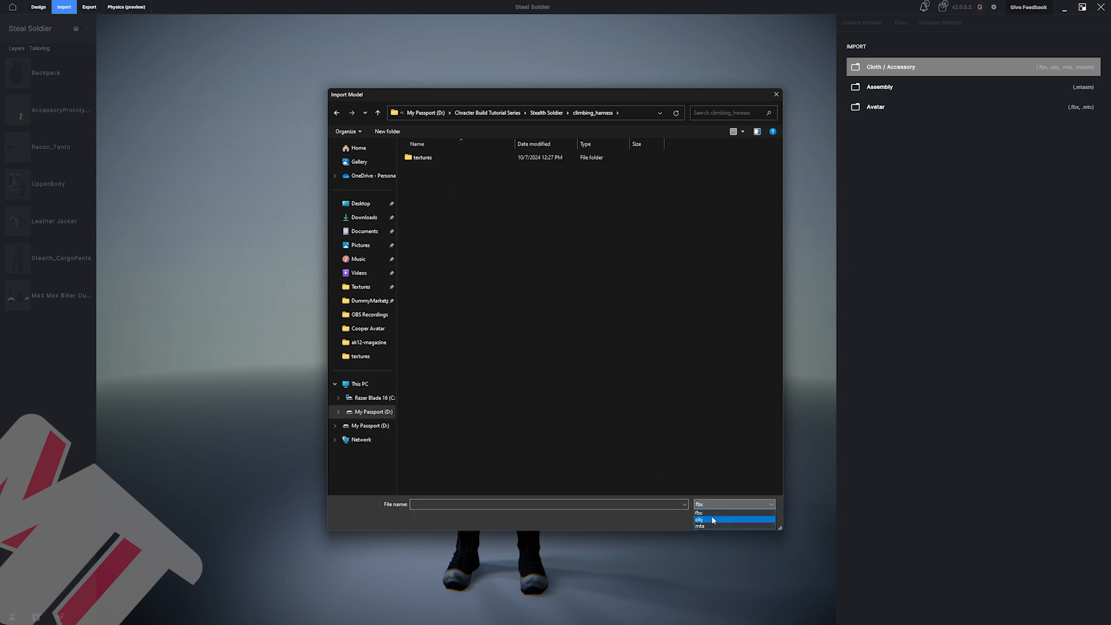
{"action": "left_click", "coordinate": [718, 517]}
{"action": "double_click", "coordinate": [415, 172]}
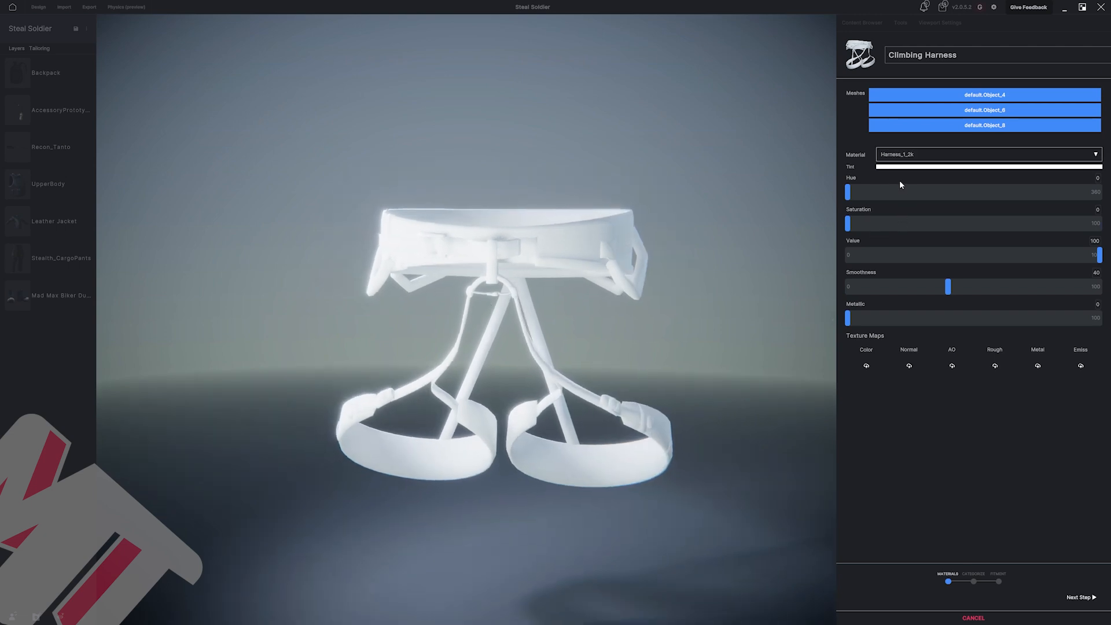
Apply colour and normal maps to the harness materials, darken them to Value 0 and set Harness_1_2k's Smoothness to 37.
{"action": "left_click", "coordinate": [901, 157]}
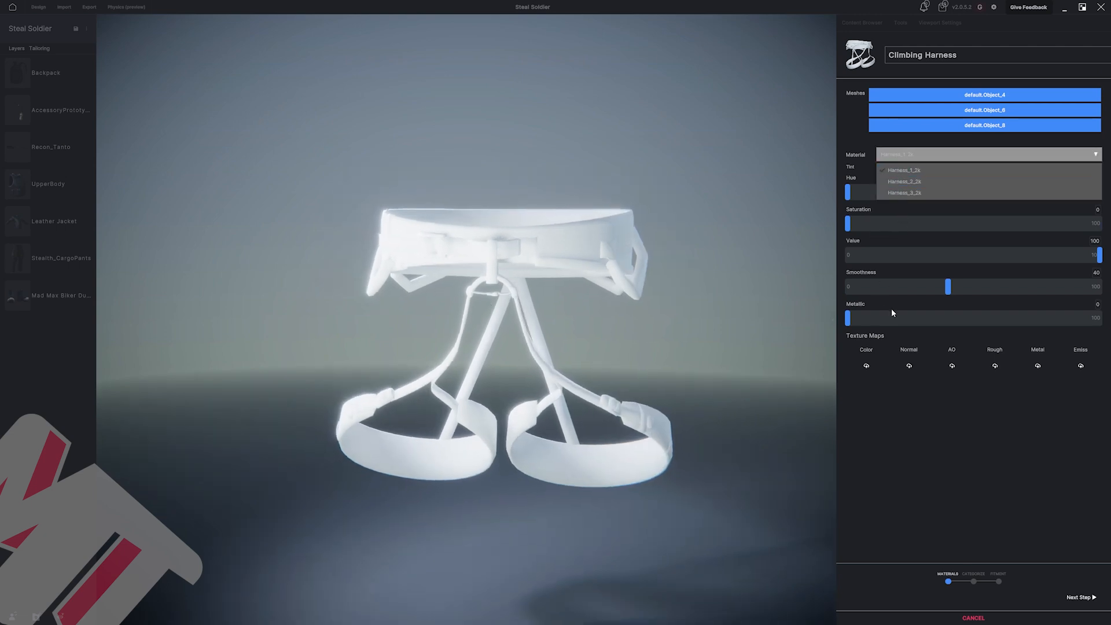
{"action": "left_click", "coordinate": [866, 369]}
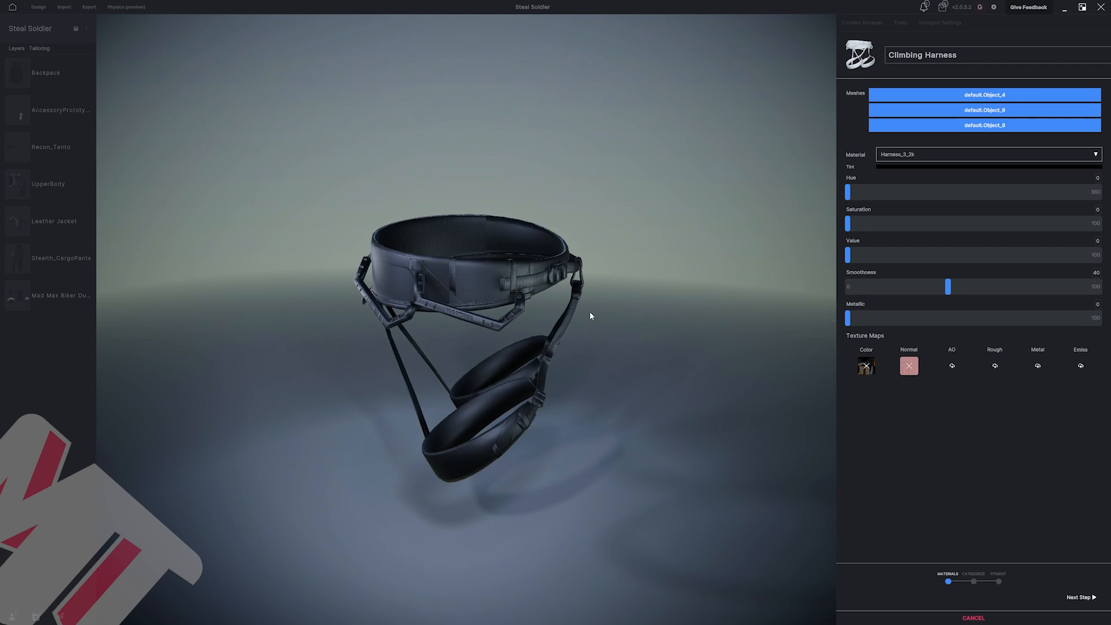
{"action": "mouse_move", "coordinate": [947, 287]}
{"action": "left_mouse_down"}
{"action": "mouse_move", "coordinate": [926, 291]}
{"action": "mouse_move", "coordinate": [942, 286]}
{"action": "left_mouse_up"}
{"action": "left_click", "coordinate": [1038, 366]}
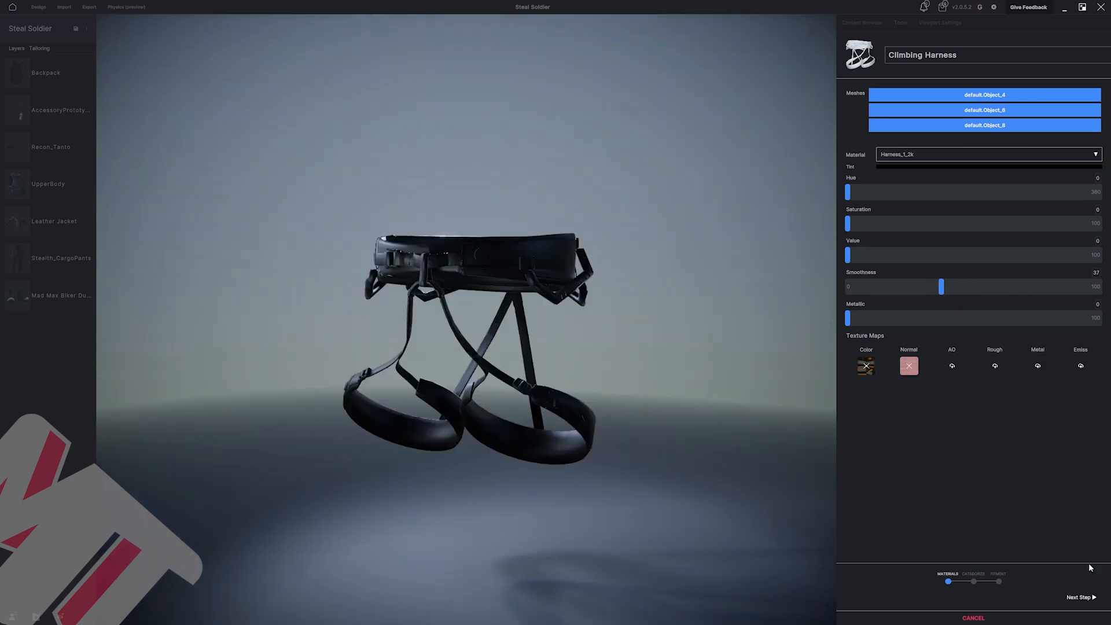
Categorize the Climbing Harness as a Pants cloth item and advance to the fitment stage.
{"action": "left_click", "coordinate": [1082, 599]}
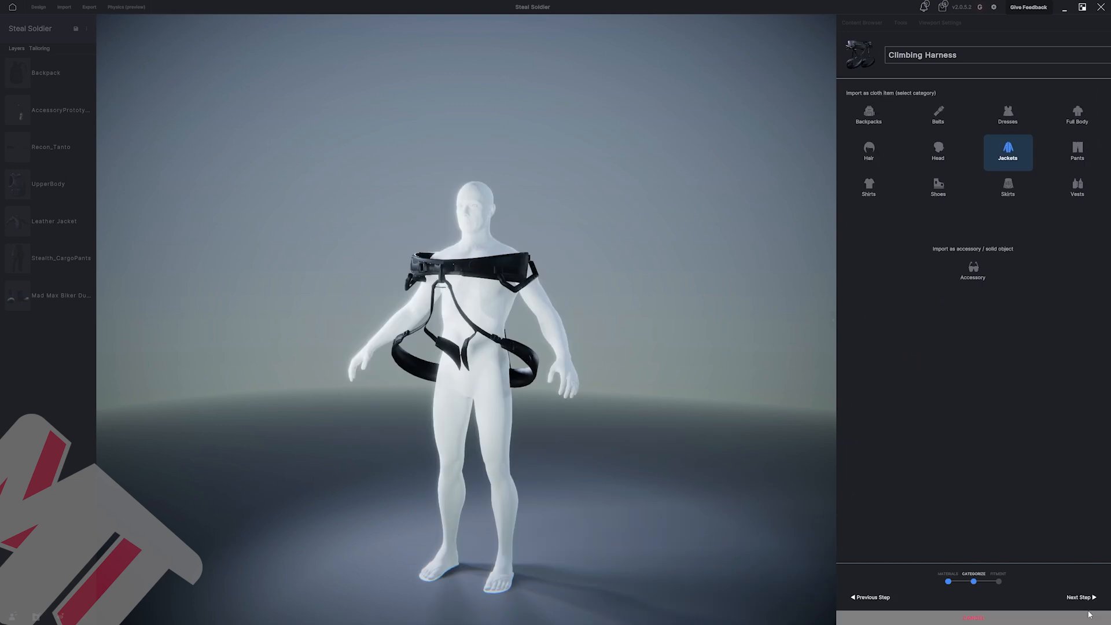
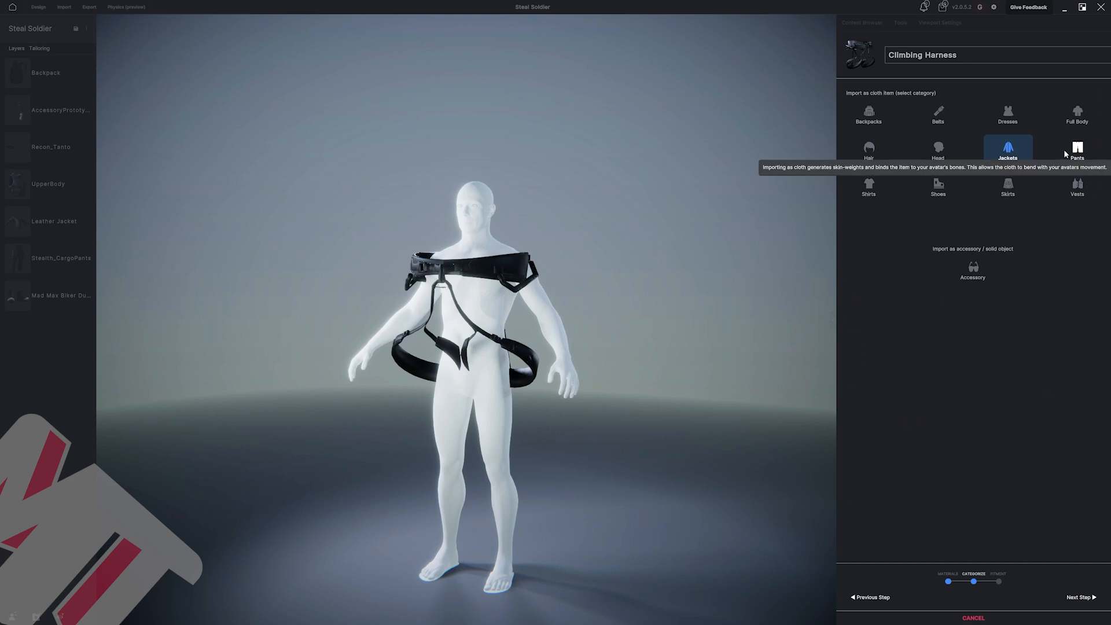
{"action": "left_click", "coordinate": [1075, 152]}
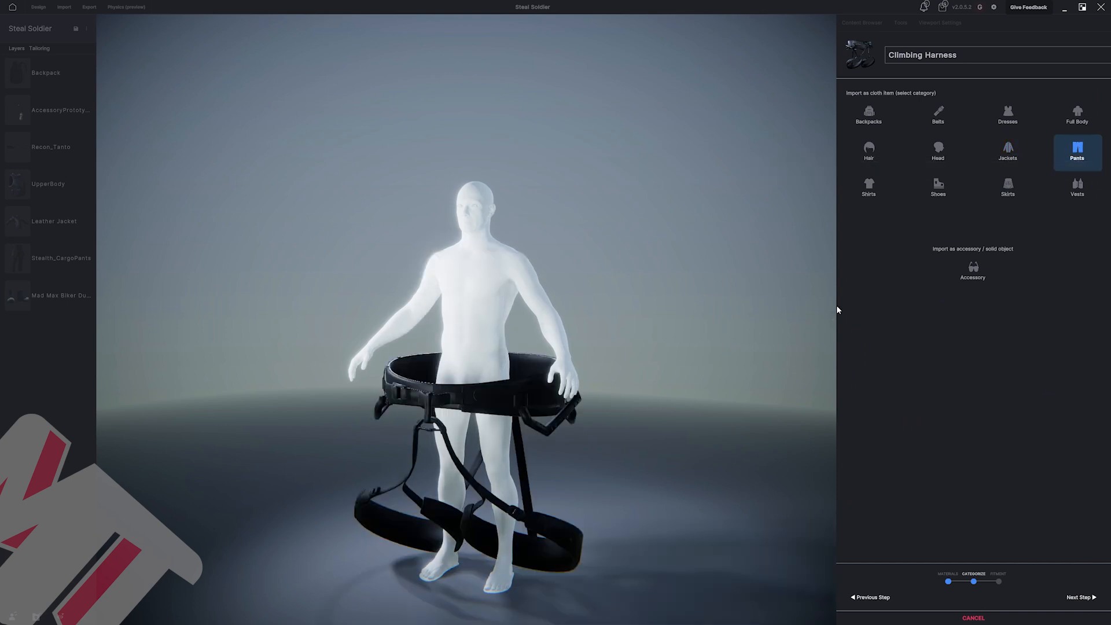
{"action": "left_click", "coordinate": [1078, 597]}
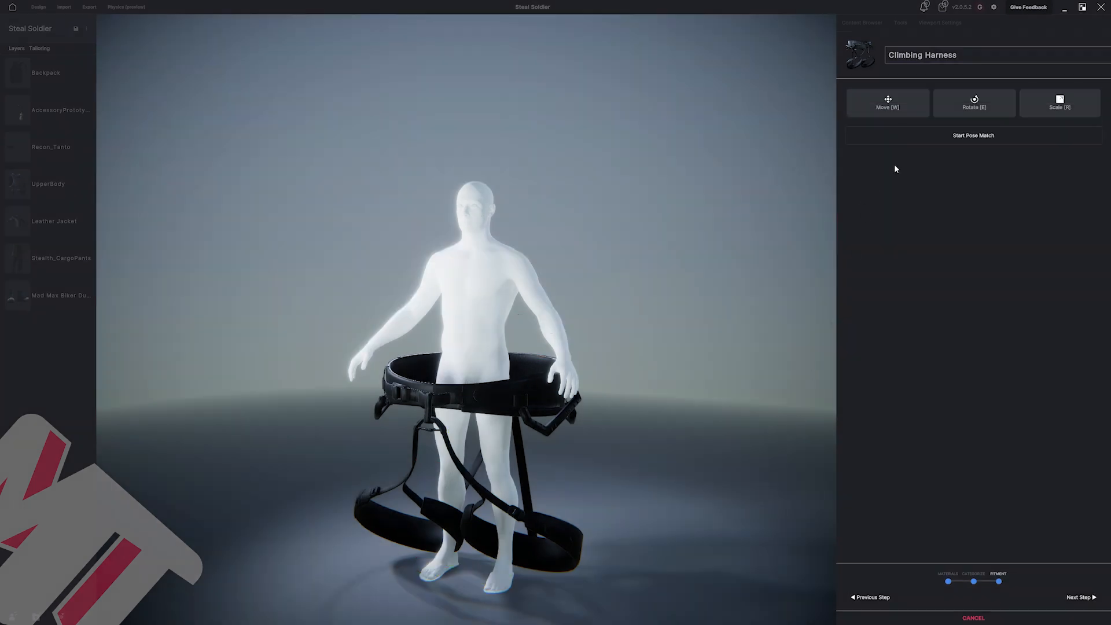
Scale the climbing harness down to the size of the avatar's hips and upper thighs.
{"action": "left_click", "coordinate": [1035, 106]}
{"action": "left_click_drag", "start_coordinate": [476, 465], "coordinate": [475, 375]}
{"action": "left_click", "coordinate": [875, 110]}
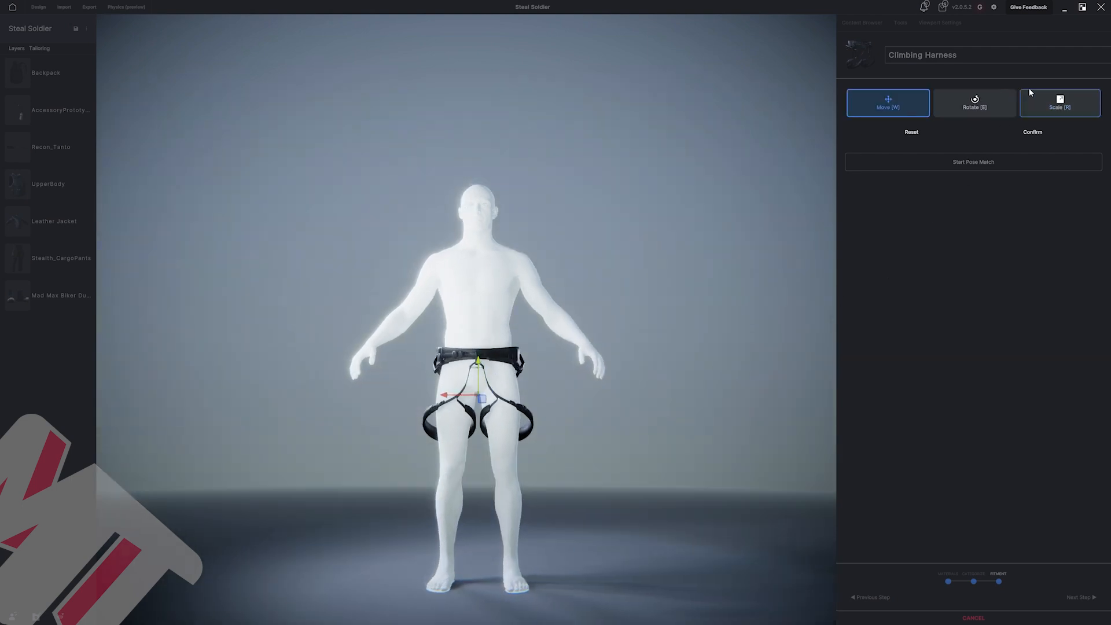
{"action": "left_click", "coordinate": [1031, 96]}
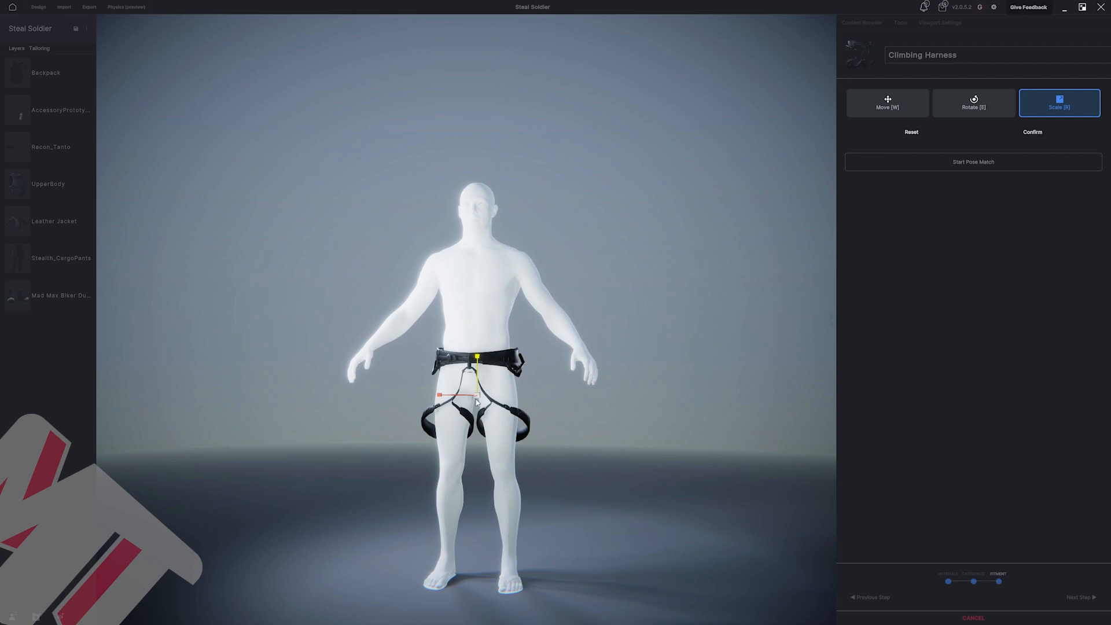
{"action": "left_click_drag", "start_coordinate": [477, 397], "coordinate": [466, 409]}
Raise the harness slightly on the hips and shift it backward to centre it around the body.
{"action": "left_click", "coordinate": [894, 109]}
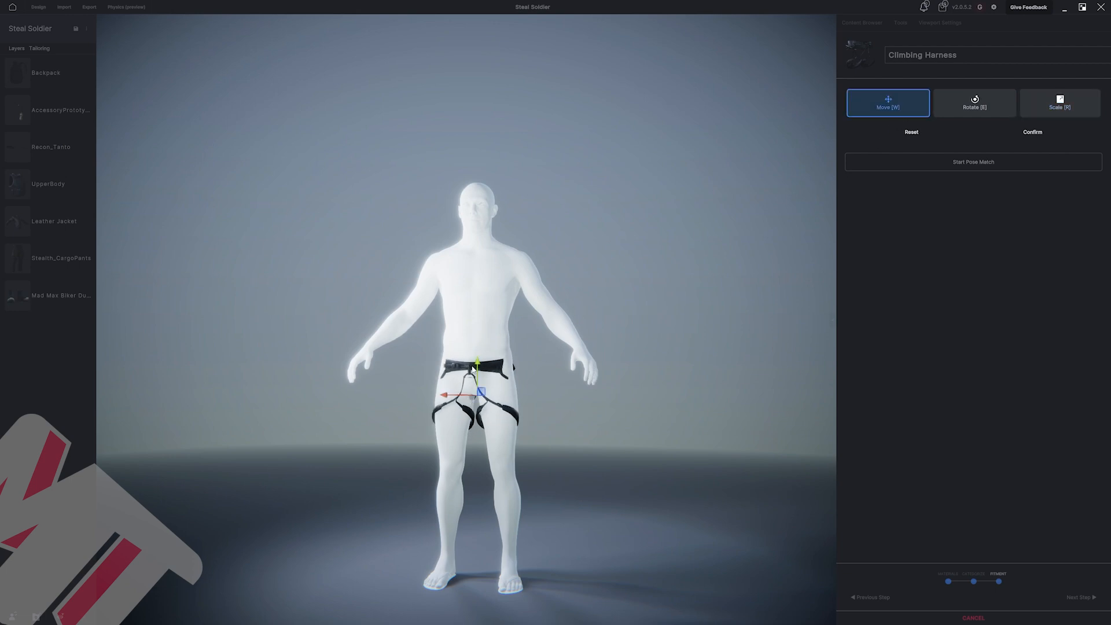
{"action": "left_click_drag", "start_coordinate": [478, 367], "coordinate": [478, 358]}
{"action": "middle_click_drag", "start_coordinate": [484, 359], "coordinate": [561, 375]}
{"action": "left_click_drag", "start_coordinate": [503, 394], "coordinate": [490, 391]}
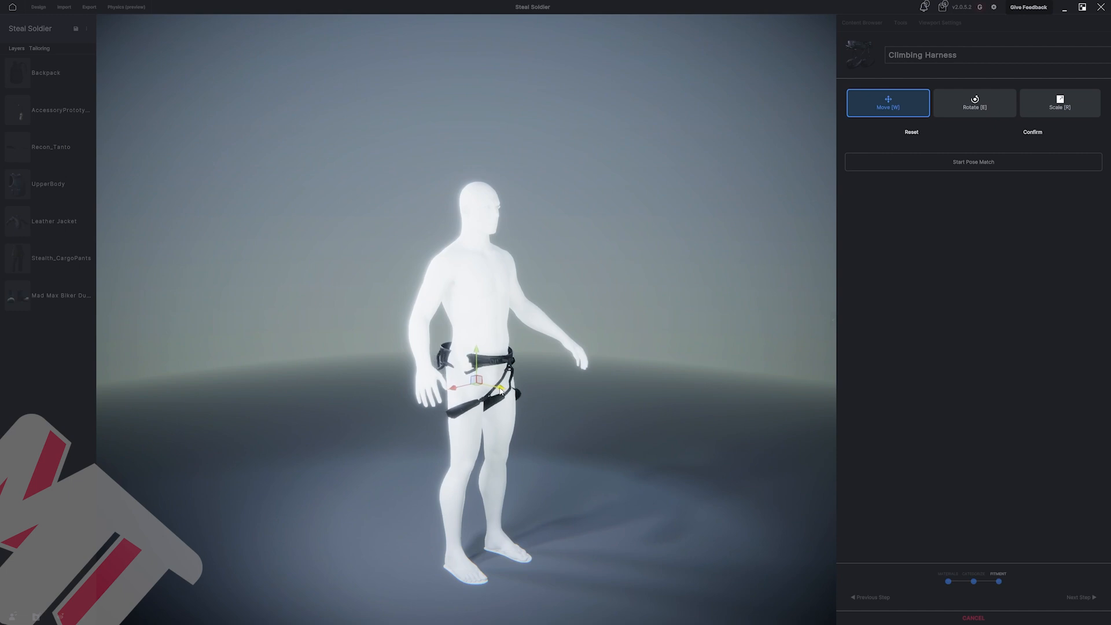
Adjust the harness's front-to-back scale so it hugs the avatar's hips closely.
{"action": "middle_click_drag", "start_coordinate": [489, 392], "coordinate": [913, 154]}
{"action": "left_click", "coordinate": [1044, 109]}
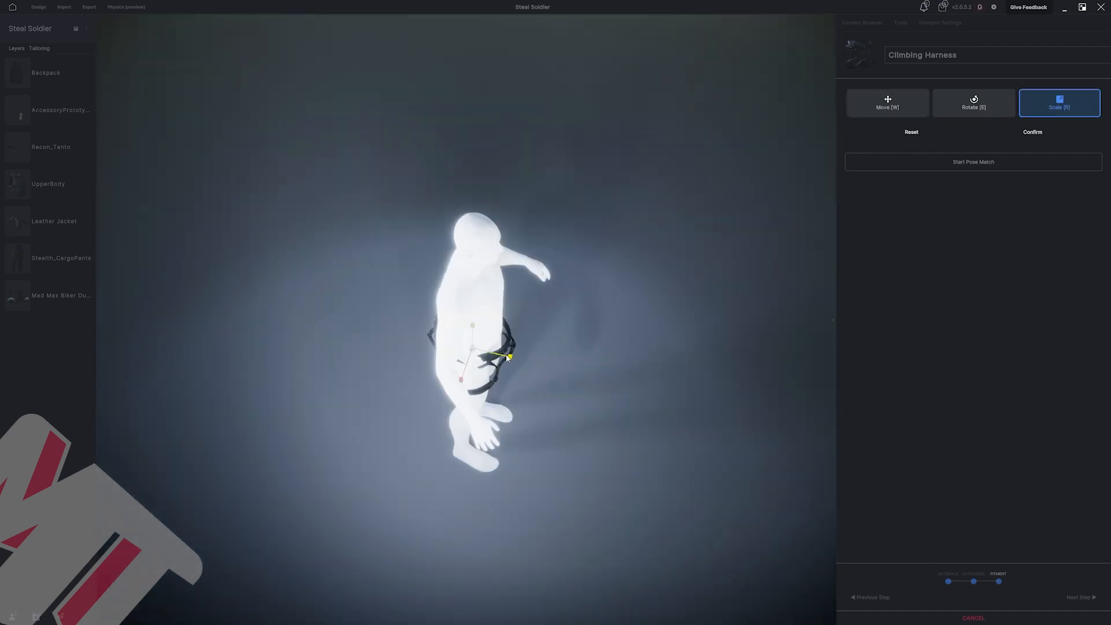
{"action": "left_click_drag", "start_coordinate": [508, 358], "coordinate": [500, 360]}
{"action": "middle_click_drag", "start_coordinate": [501, 361], "coordinate": [551, 303]}
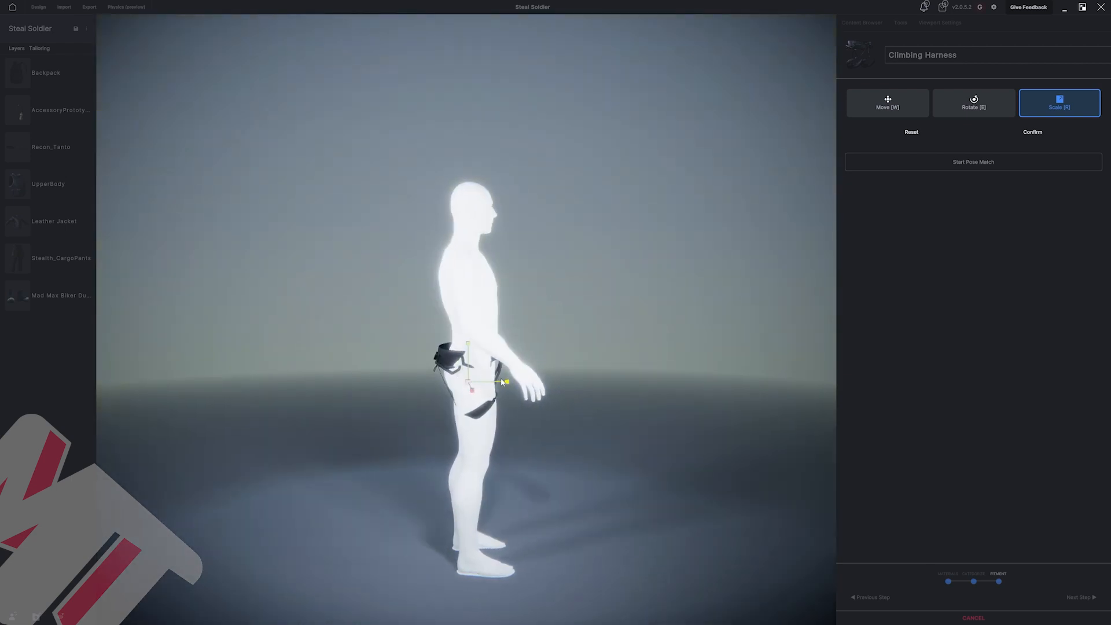
{"action": "left_click_drag", "start_coordinate": [502, 382], "coordinate": [514, 384]}
Lower the harness slightly on the hips, confirm the transform and finish importing it onto the soldier.
{"action": "key", "text": "w"}
{"action": "middle_click_drag", "start_coordinate": [514, 383], "coordinate": [463, 351]}
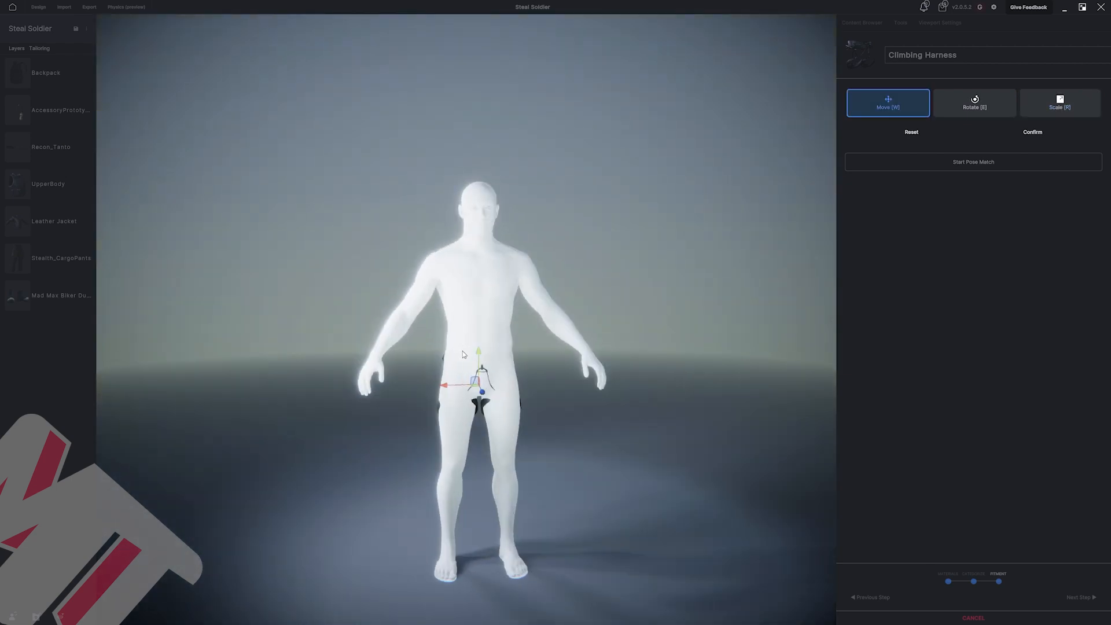
{"action": "left_click_drag", "start_coordinate": [480, 353], "coordinate": [481, 359]}
{"action": "middle_click_drag", "start_coordinate": [480, 359], "coordinate": [670, 406]}
{"action": "middle_click_drag", "start_coordinate": [483, 387], "coordinate": [595, 419]}
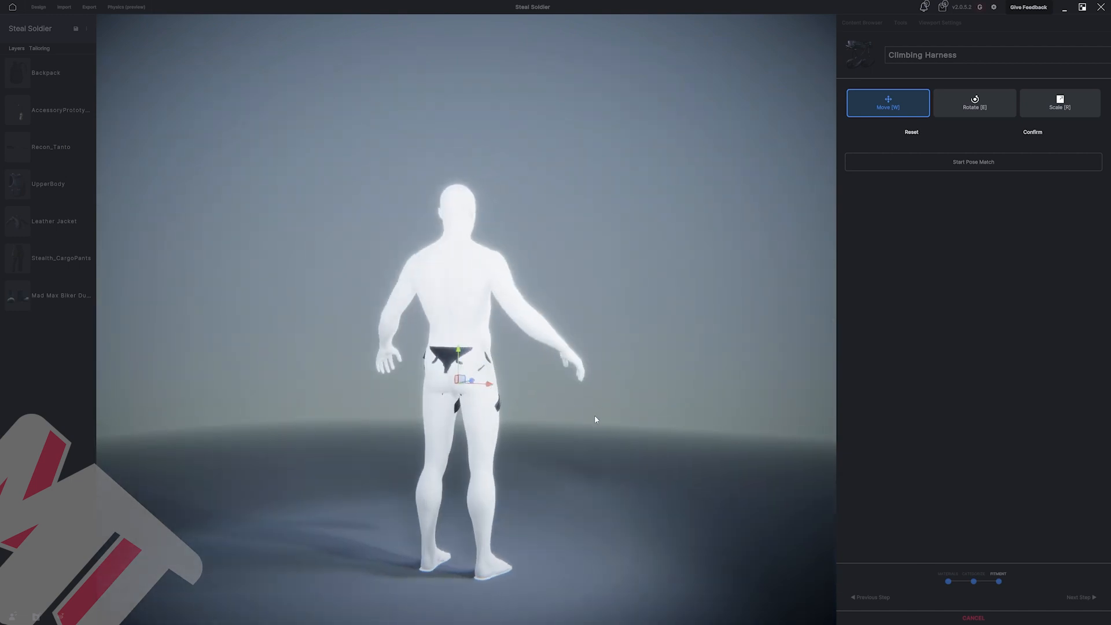
{"action": "left_click", "coordinate": [1032, 132]}
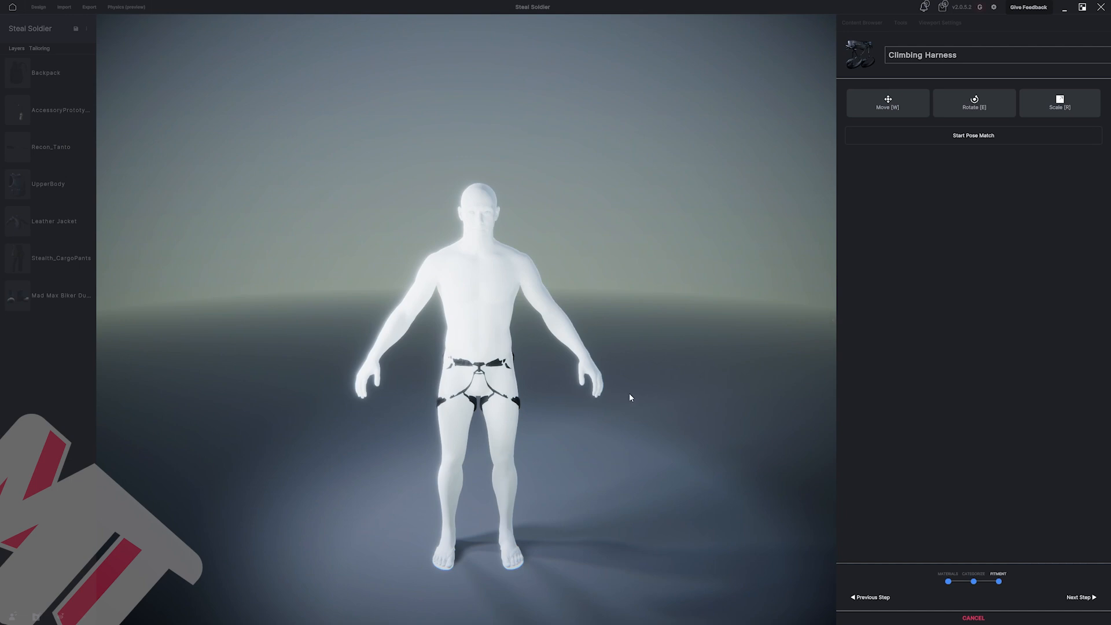
{"action": "left_click", "coordinate": [1077, 598]}
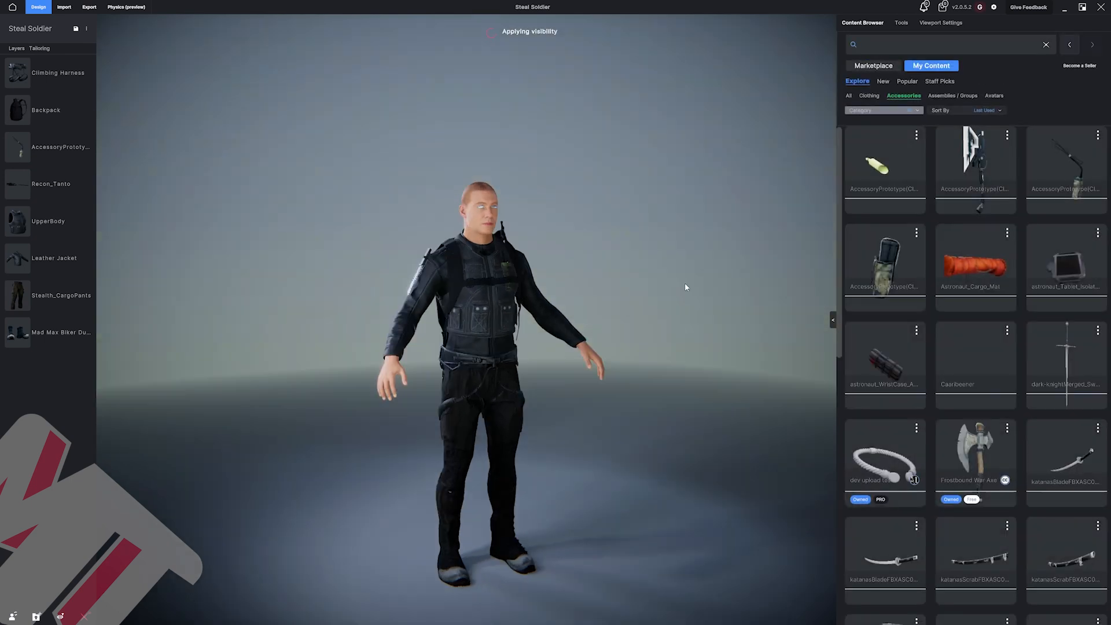
Examine the harness's waist belt and leg loops over the jacket and cargo pants from several angles.
{"action": "middle_click_drag", "start_coordinate": [685, 284], "coordinate": [523, 423]}
{"action": "scroll", "coordinate": [557, 446], "scroll_direction": "up", "scroll_amount": 3}
{"action": "scroll", "coordinate": [522, 423], "scroll_direction": "up", "scroll_amount": 5}
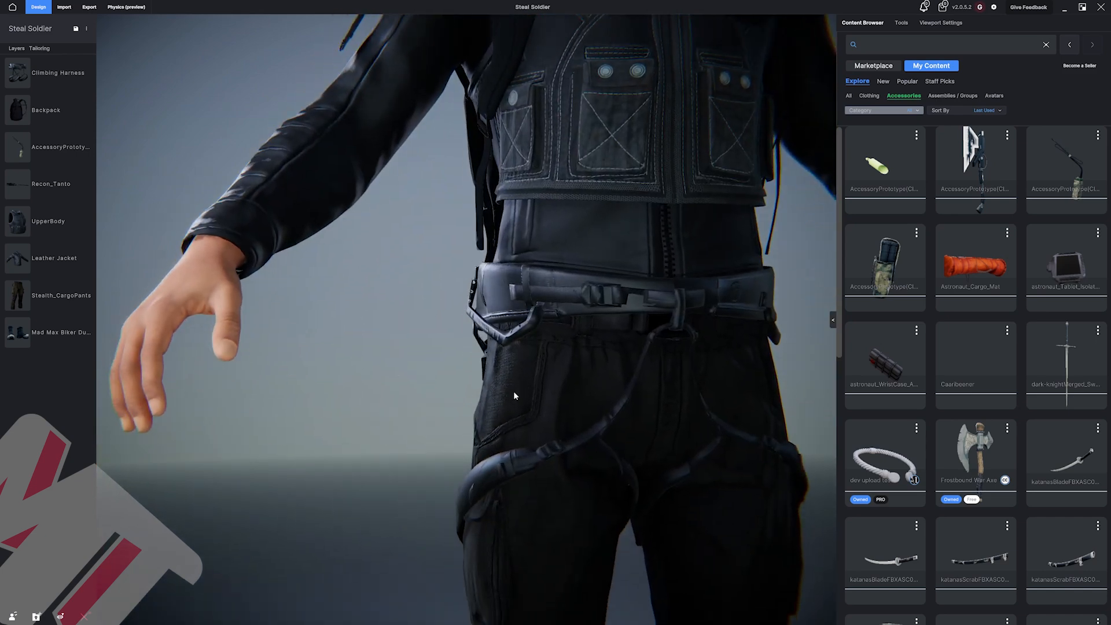
{"action": "scroll", "coordinate": [516, 392], "scroll_direction": "up", "scroll_amount": 2}
{"action": "middle_click_drag", "start_coordinate": [517, 570], "coordinate": [481, 325]}
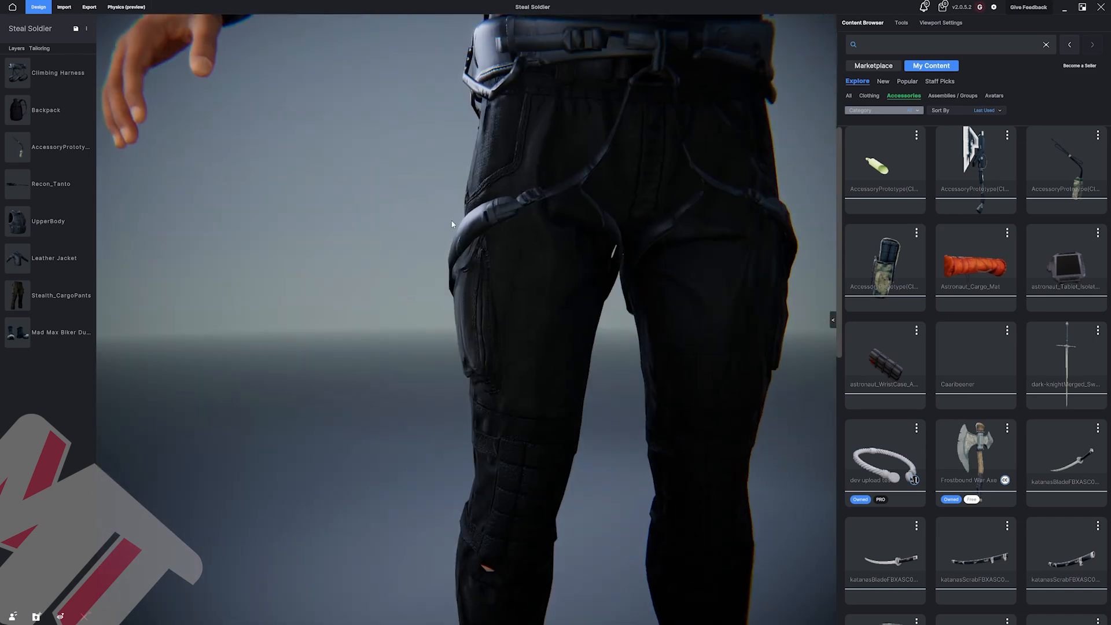
{"action": "scroll", "coordinate": [519, 279], "scroll_direction": "down", "scroll_amount": 4}
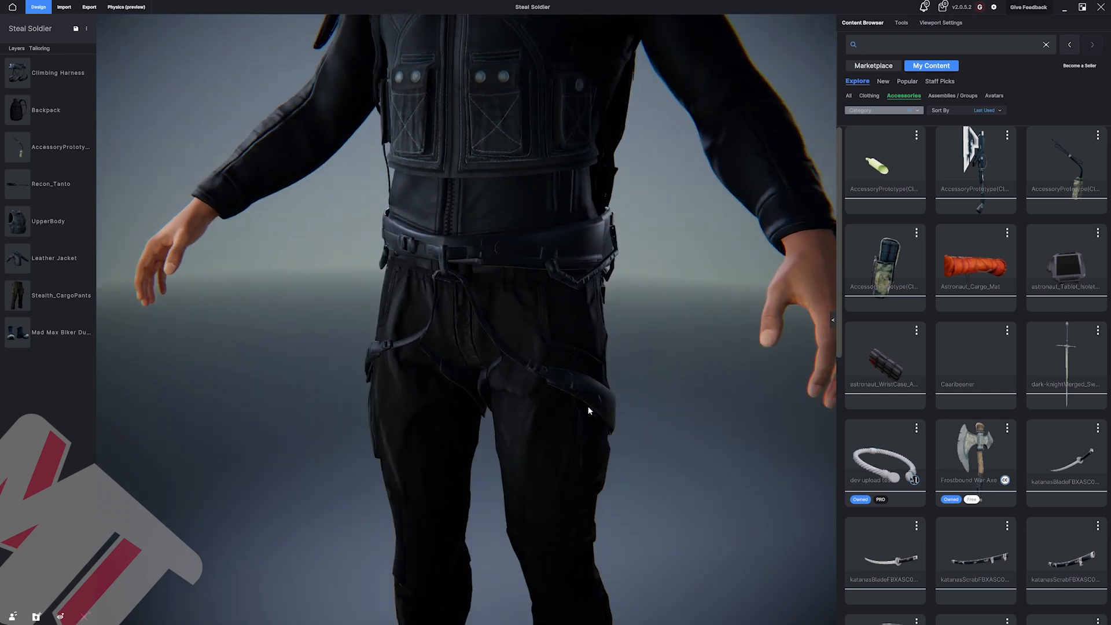
{"action": "scroll", "coordinate": [589, 363], "scroll_direction": "down", "scroll_amount": 6}
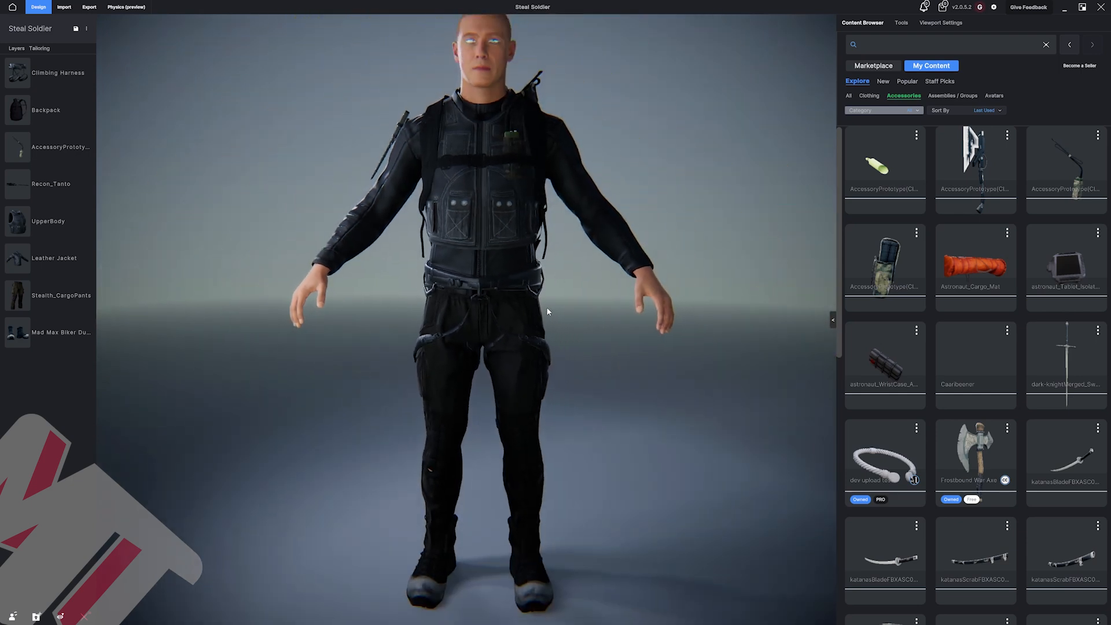
{"action": "mouse_move", "coordinate": [546, 306]}
{"action": "left_mouse_down"}
{"action": "mouse_move", "coordinate": [699, 298]}
{"action": "mouse_move", "coordinate": [537, 295]}
{"action": "left_mouse_up"}
Set the Climbing Harness's Shrinkwrap to 13 so it pulls in tighter over the outfit.
{"action": "left_click", "coordinate": [532, 273]}
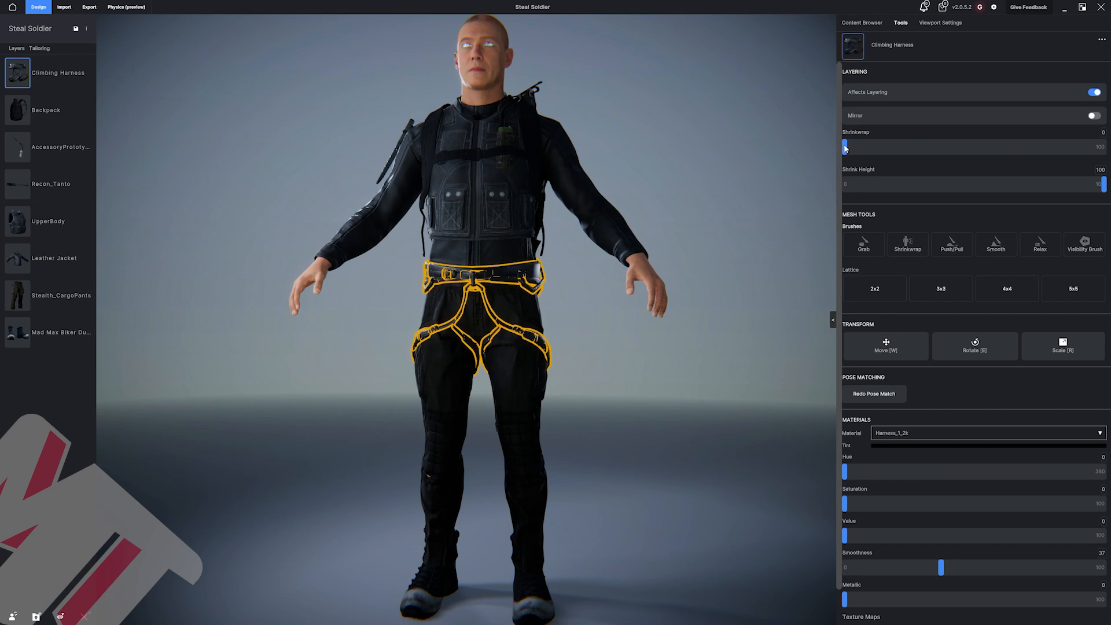
{"action": "left_click_drag", "start_coordinate": [846, 148], "coordinate": [898, 148]}
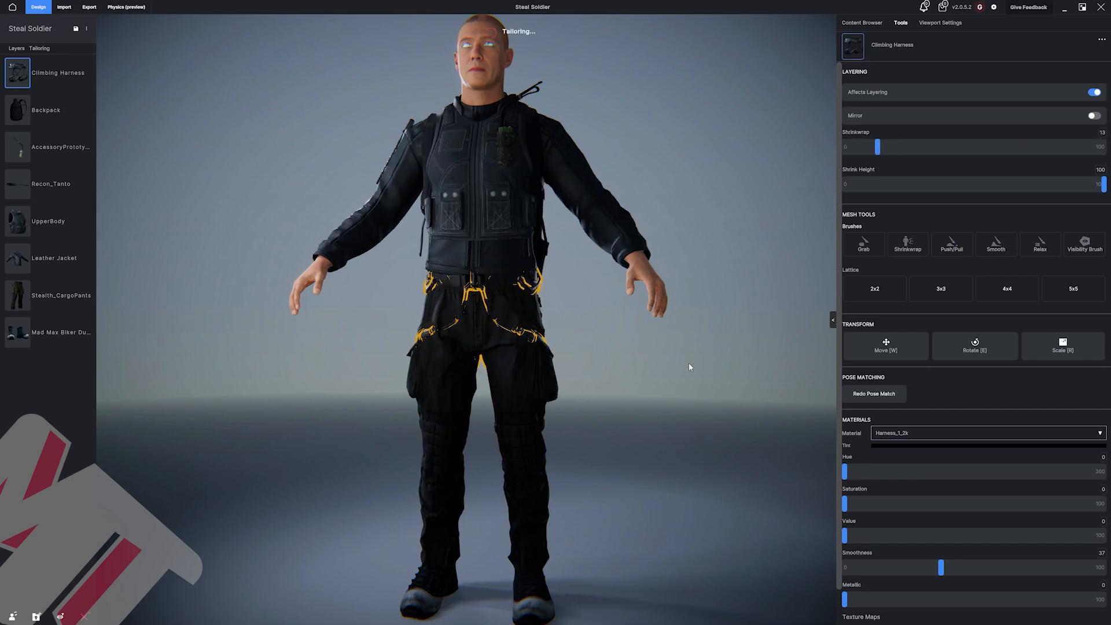
{"action": "left_click", "coordinate": [605, 341]}
Lower the Smoothness of the Climbing Harness's Harness_1_2k material to 15.
{"action": "left_click_drag", "start_coordinate": [613, 342], "coordinate": [781, 347]}
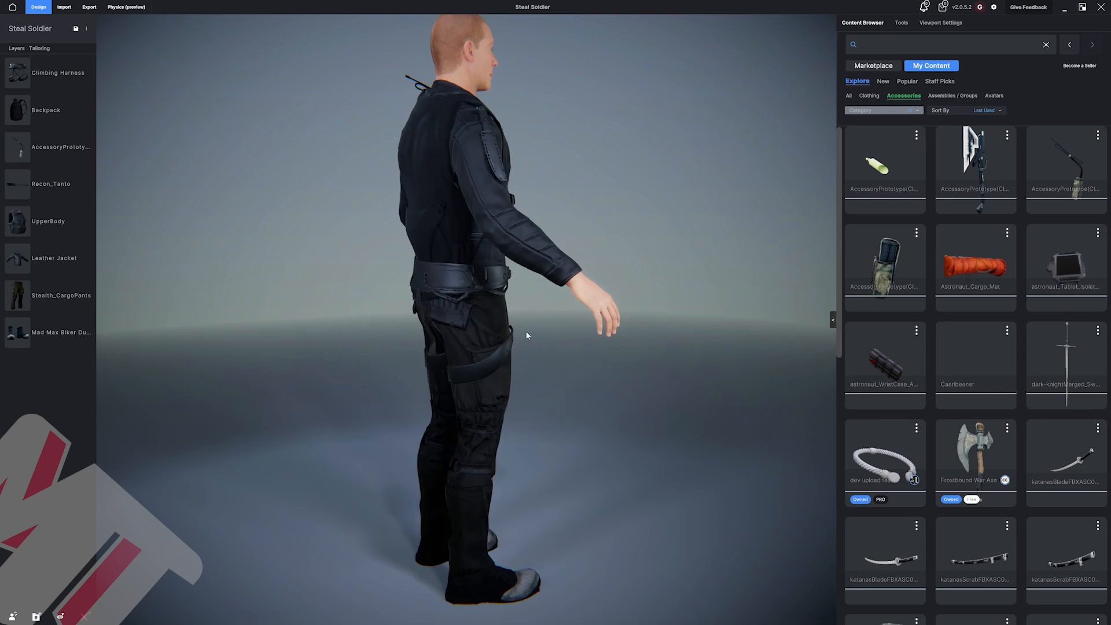
{"action": "left_click_drag", "start_coordinate": [525, 332], "coordinate": [542, 253]}
{"action": "left_click", "coordinate": [455, 273]}
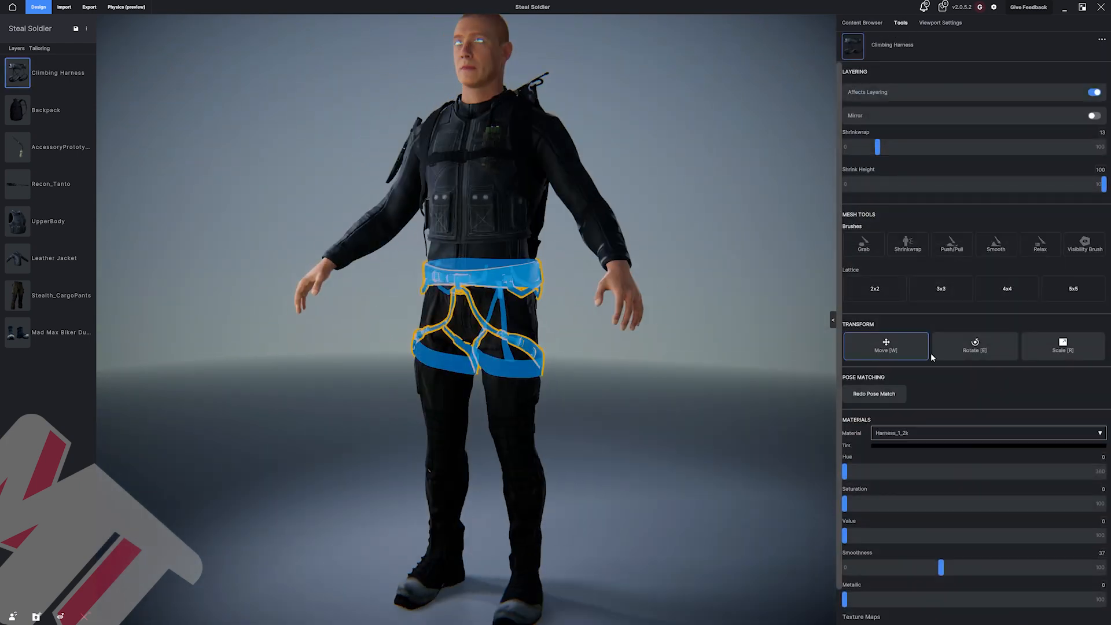
{"action": "scroll", "coordinate": [920, 532], "scroll_direction": "down", "scroll_amount": 1}
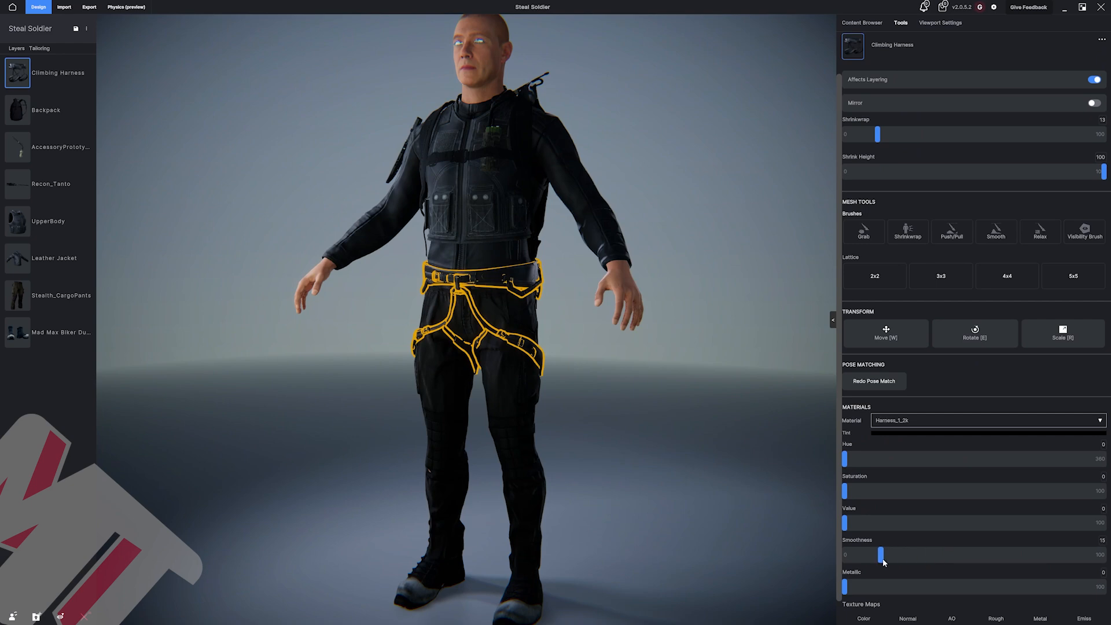
{"action": "left_click", "coordinate": [693, 415]}
{"action": "scroll", "coordinate": [656, 337], "scroll_direction": "down", "scroll_amount": 5}
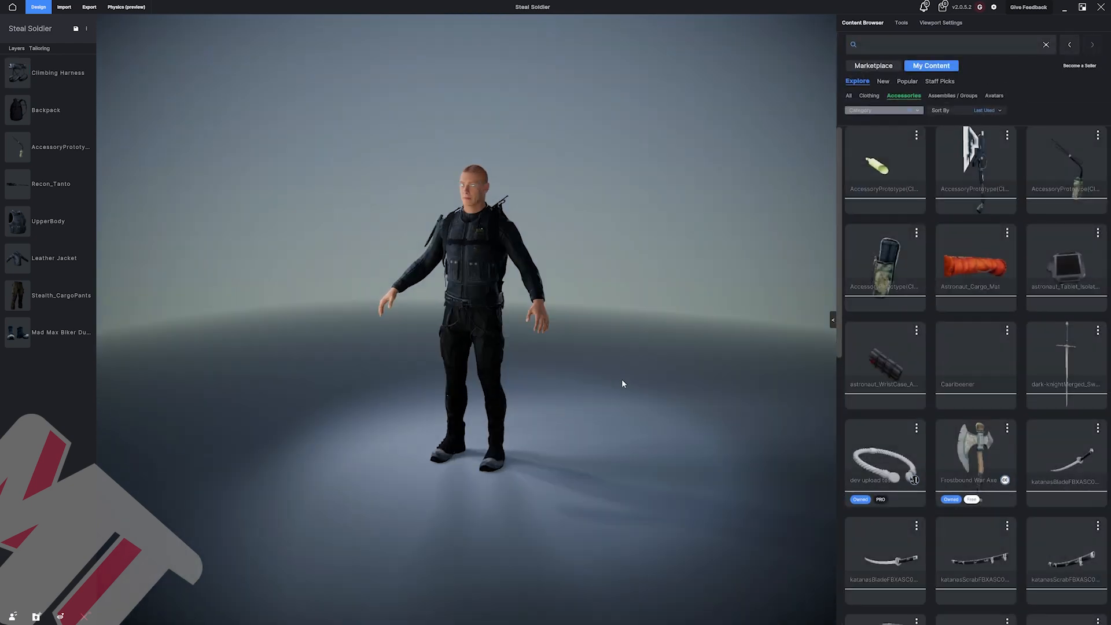
{"action": "scroll", "coordinate": [624, 368], "scroll_direction": "up", "scroll_amount": 3}
{"action": "left_click_drag", "start_coordinate": [624, 367], "coordinate": [662, 356]}
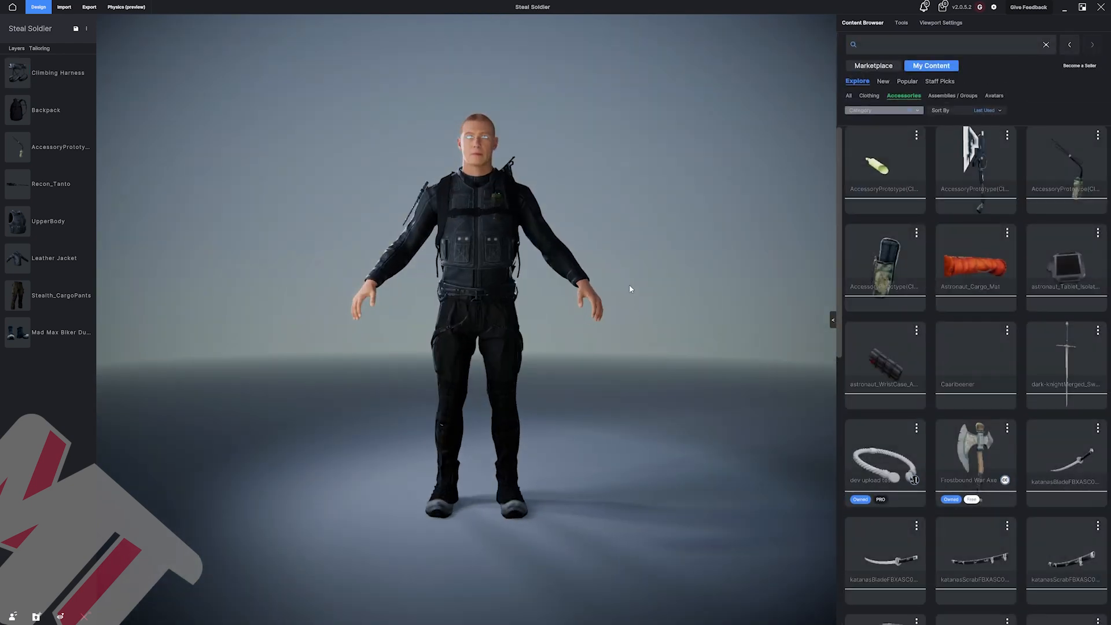
{"action": "mouse_move", "coordinate": [606, 286]}
{"action": "left_mouse_down"}
{"action": "mouse_move", "coordinate": [473, 285]}
{"action": "mouse_move", "coordinate": [644, 303]}
{"action": "mouse_move", "coordinate": [588, 284]}
{"action": "left_mouse_up"}
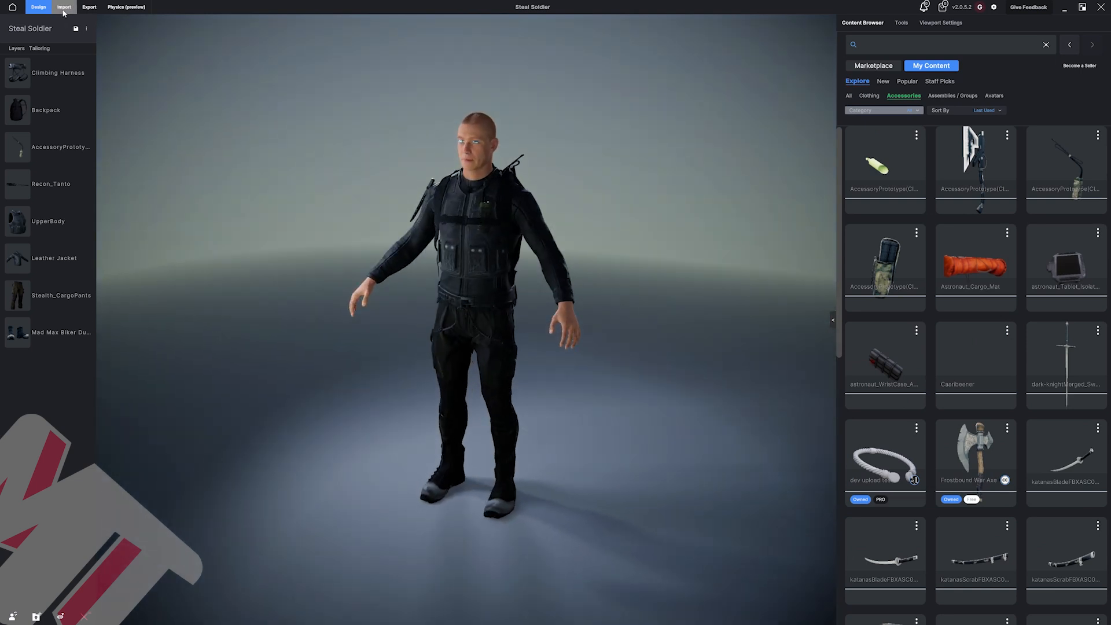
{"action": "left_click_drag", "start_coordinate": [305, 172], "coordinate": [344, 159]}
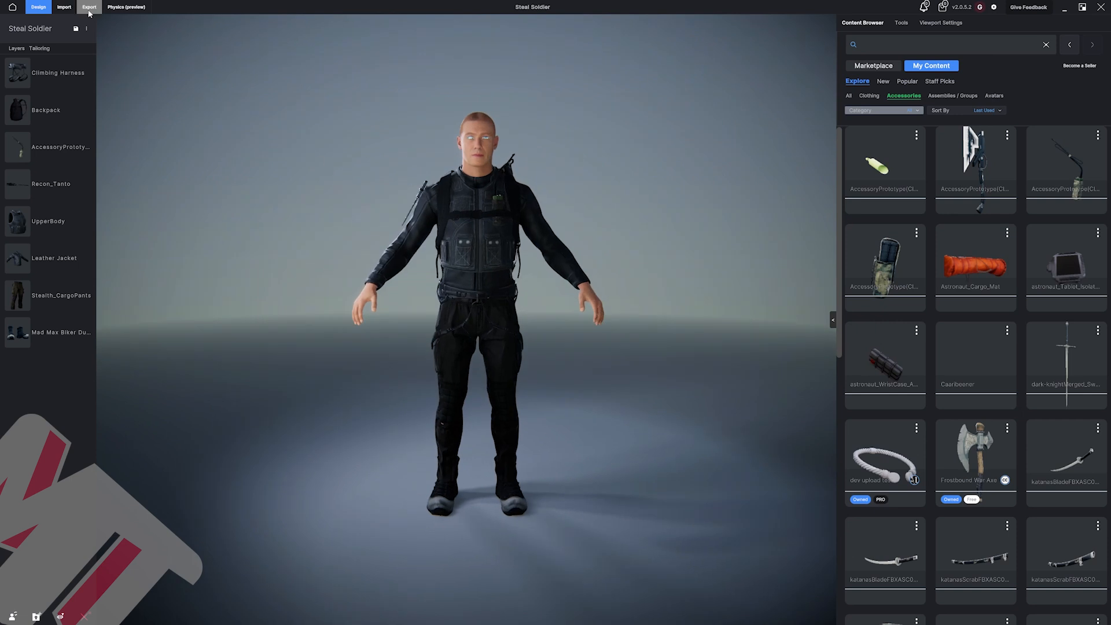
{"action": "left_click", "coordinate": [64, 7]}
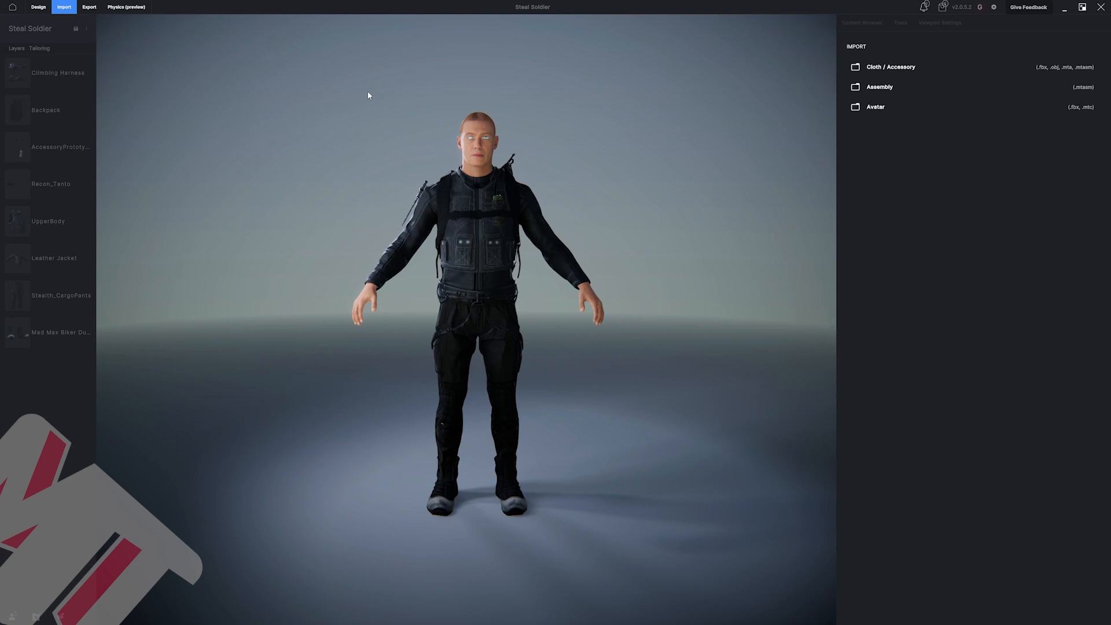
{"action": "left_click", "coordinate": [36, 7]}
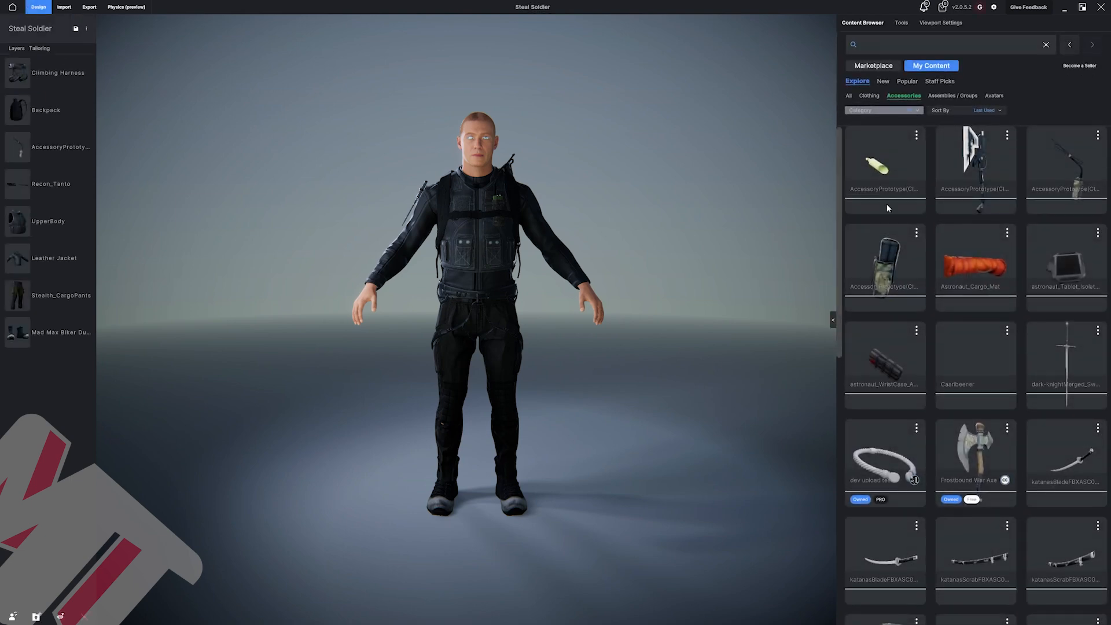
Bring the pants_low model from the computer's files into the cloth import, categorise it as Pants and continue to fitment.
{"action": "left_click", "coordinate": [1064, 8]}
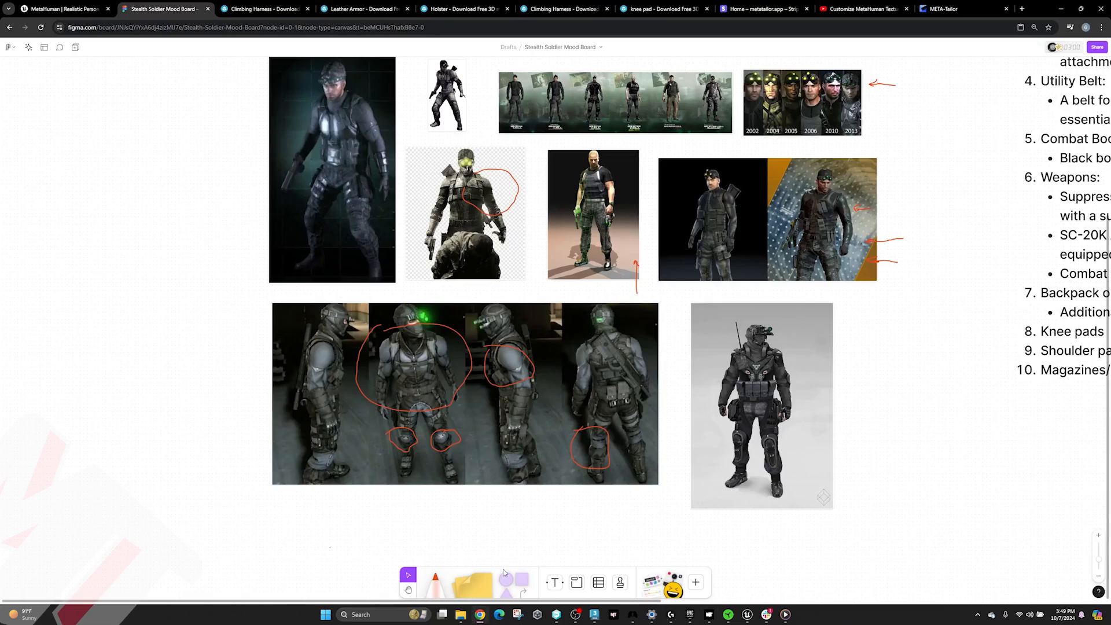
{"action": "mouse_move", "coordinate": [461, 614]}
{"action": "left_click", "coordinate": [533, 573]}
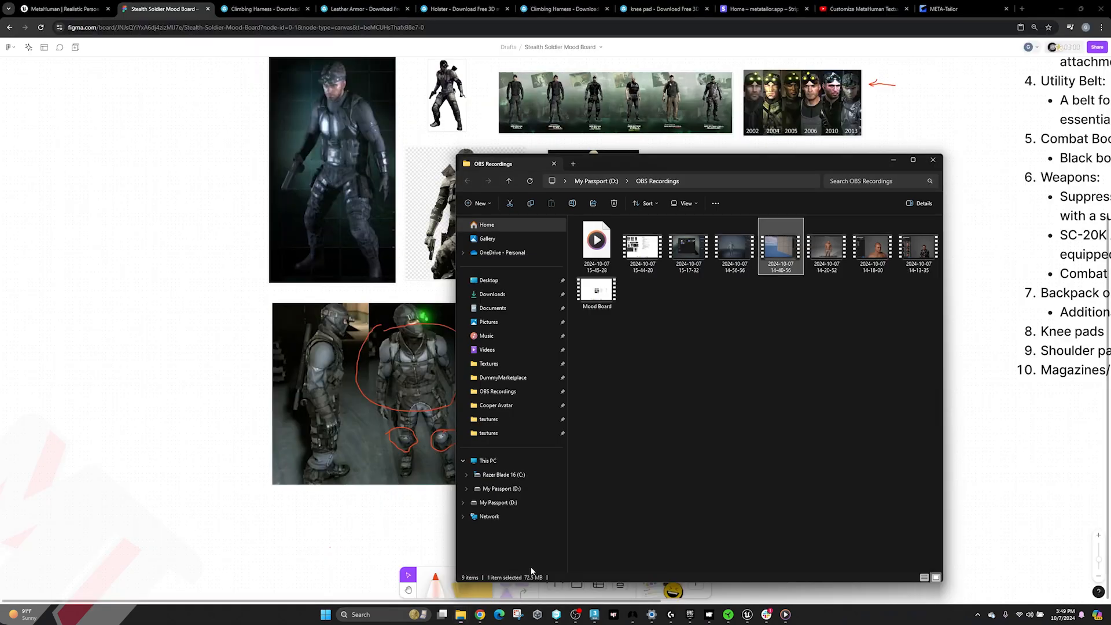
{"action": "mouse_move", "coordinate": [461, 614]}
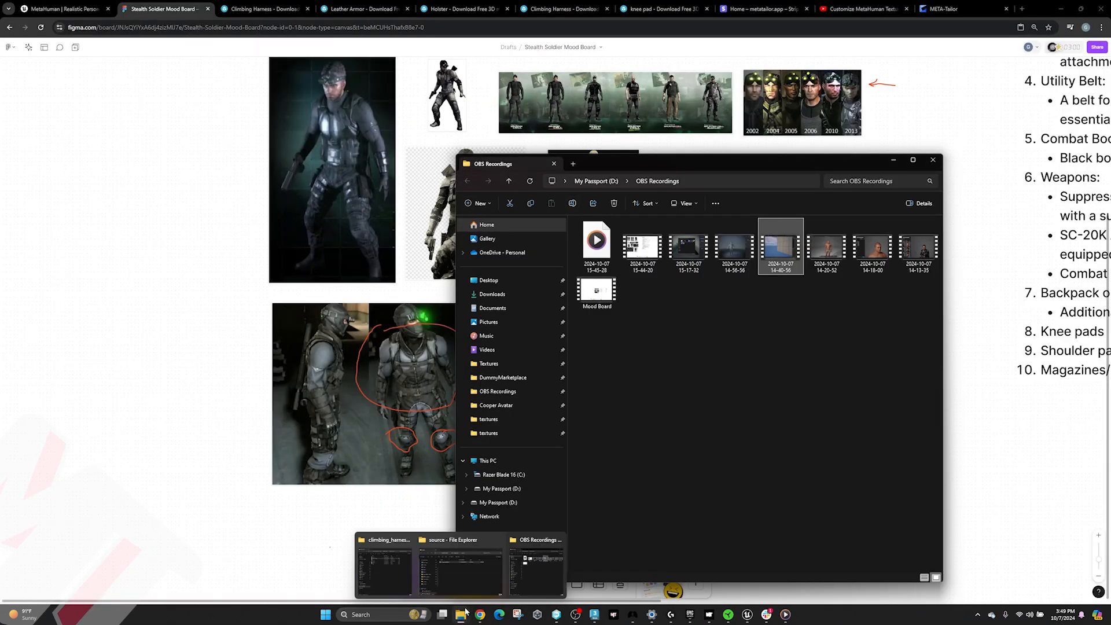
{"action": "left_click", "coordinate": [608, 572]}
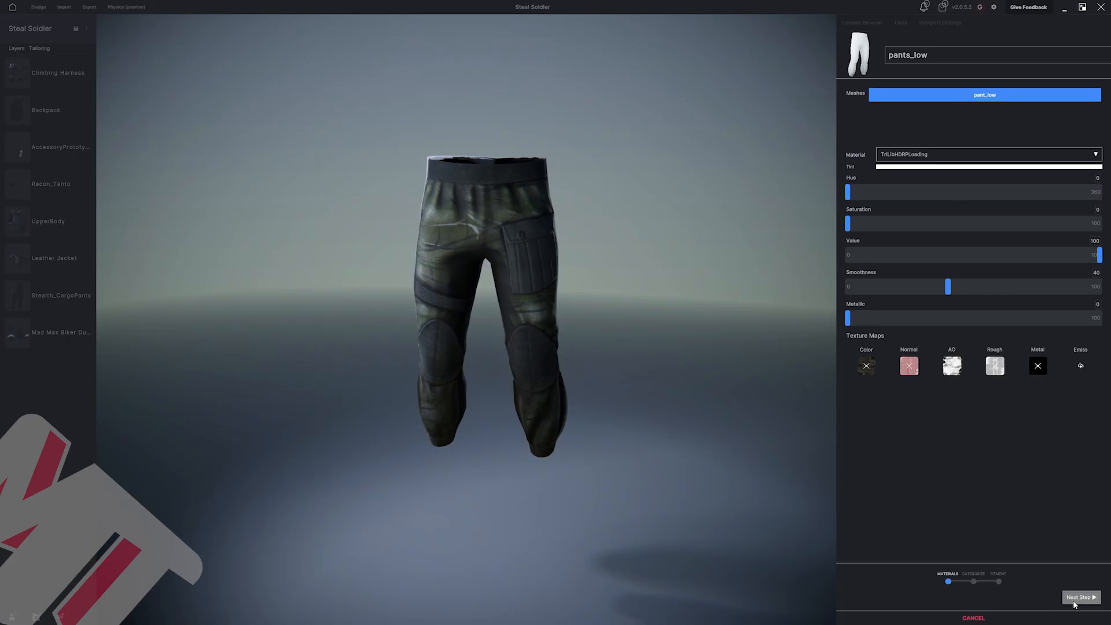
{"action": "left_click", "coordinate": [1077, 599]}
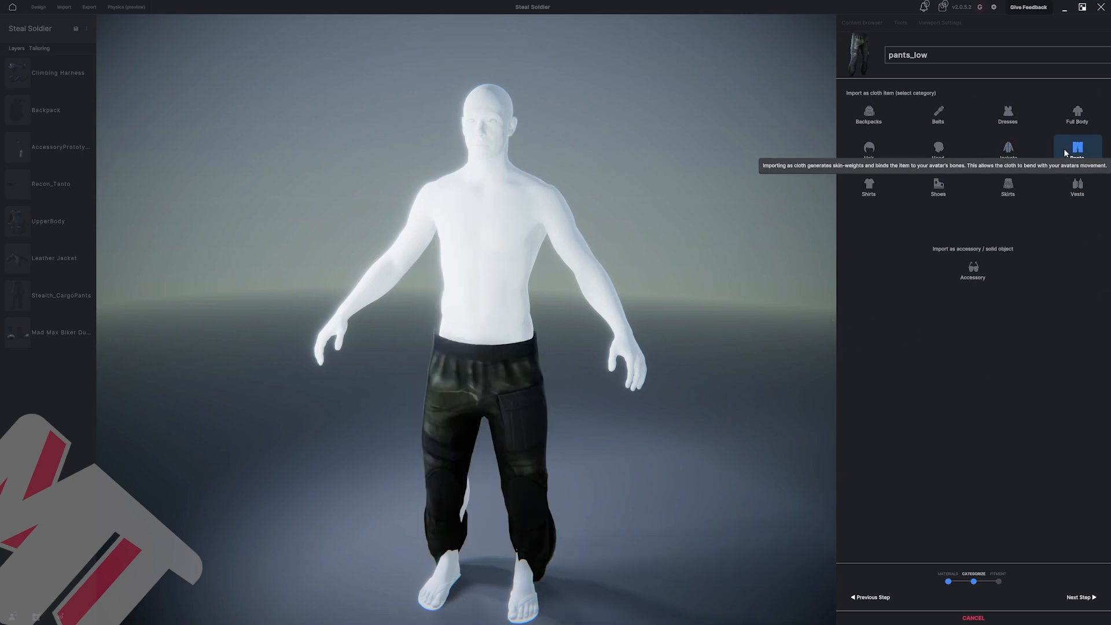
{"action": "left_click", "coordinate": [1068, 592]}
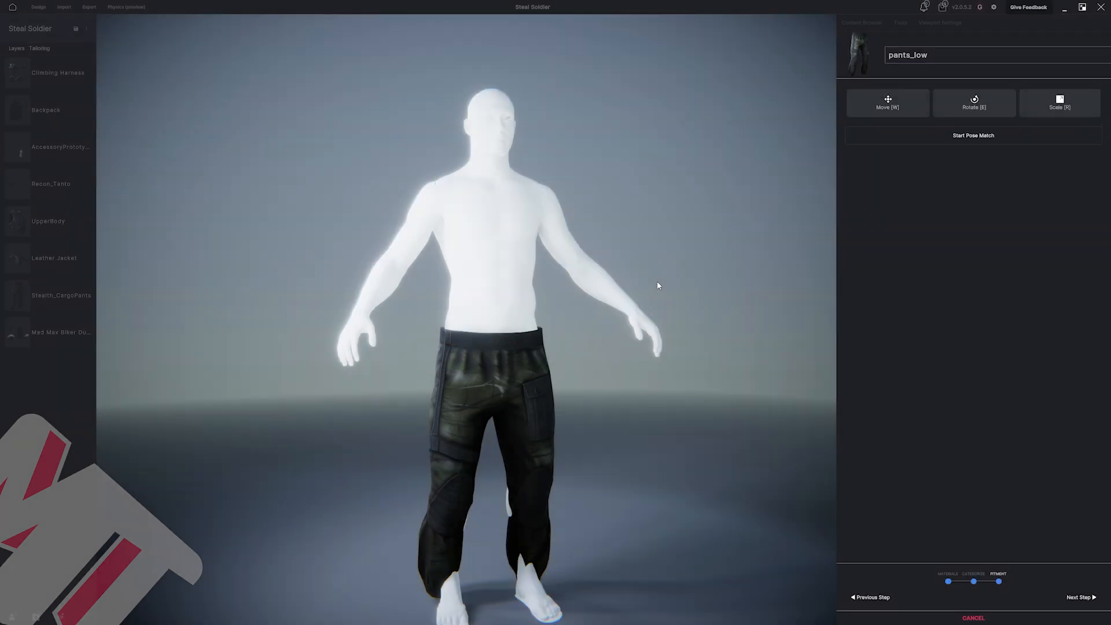
Raise the imported pants toward the avatar's waist and scale them down slightly to hug the hips.
{"action": "left_click", "coordinate": [889, 104]}
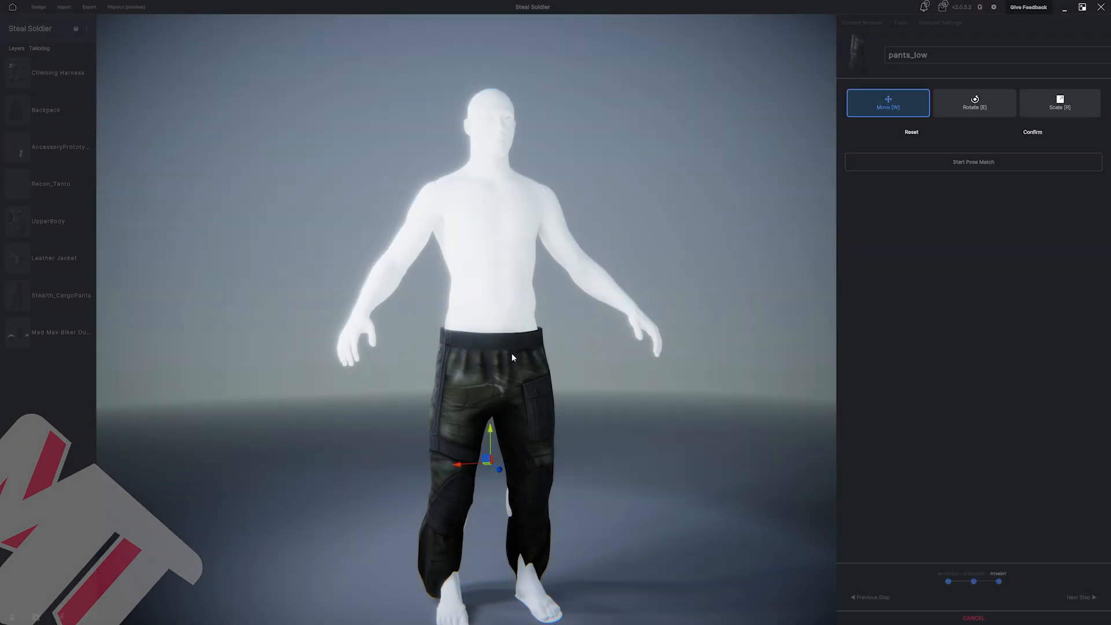
{"action": "left_click_drag", "start_coordinate": [491, 428], "coordinate": [491, 403]}
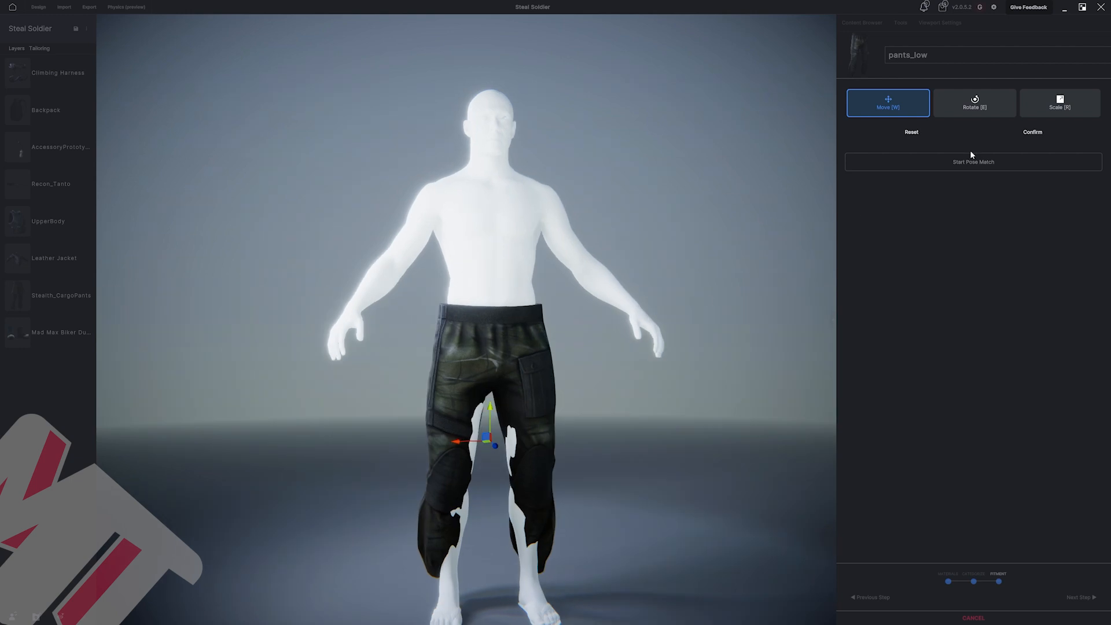
{"action": "key", "text": "r"}
{"action": "middle_click_drag", "start_coordinate": [614, 341], "coordinate": [526, 426]}
{"action": "left_click_drag", "start_coordinate": [484, 425], "coordinate": [482, 429]}
{"action": "middle_click_drag", "start_coordinate": [642, 319], "coordinate": [756, 205]}
Move the scaled pants up until the waistband sits at the avatar's waist, check their side profile and confirm the transform.
{"action": "left_click", "coordinate": [862, 115]}
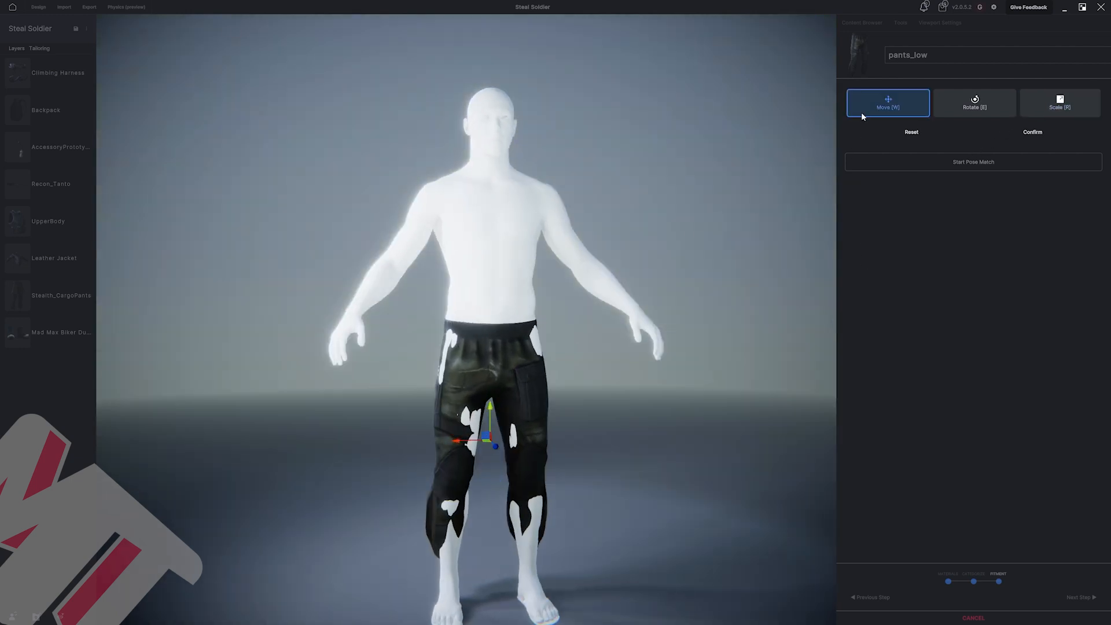
{"action": "left_click_drag", "start_coordinate": [489, 405], "coordinate": [490, 398]}
{"action": "middle_click_drag", "start_coordinate": [509, 409], "coordinate": [623, 385]}
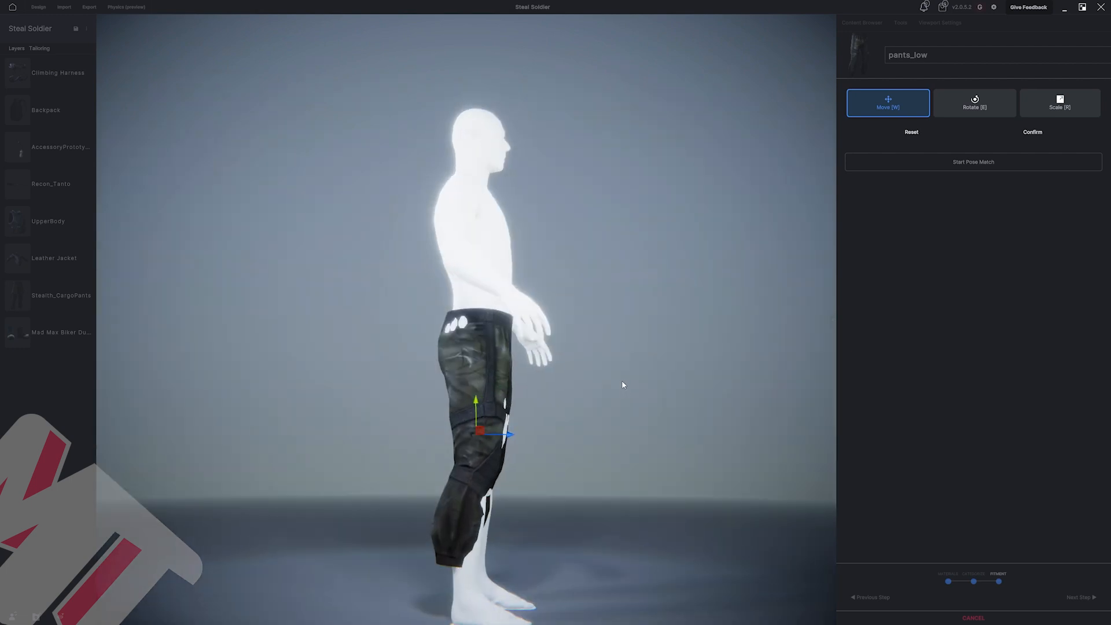
{"action": "middle_click_drag", "start_coordinate": [495, 446], "coordinate": [479, 417]}
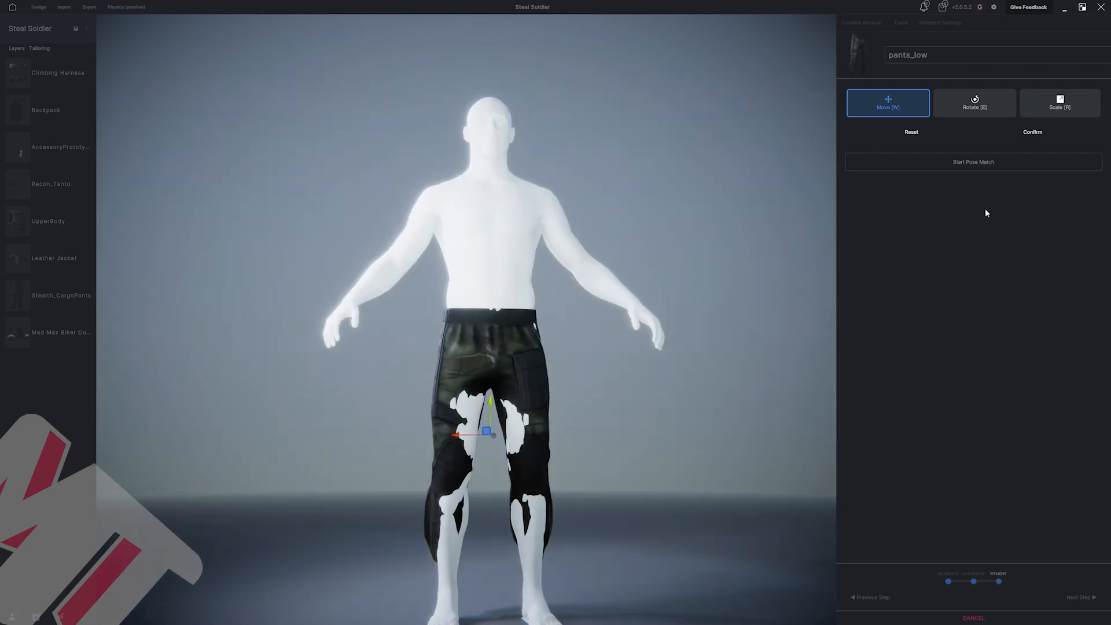
{"action": "left_click", "coordinate": [1033, 133]}
Start pose matching for the pants, reposition the knee and ankle joints to follow the pant legs, and turn off Mirror X.
{"action": "left_click", "coordinate": [963, 139]}
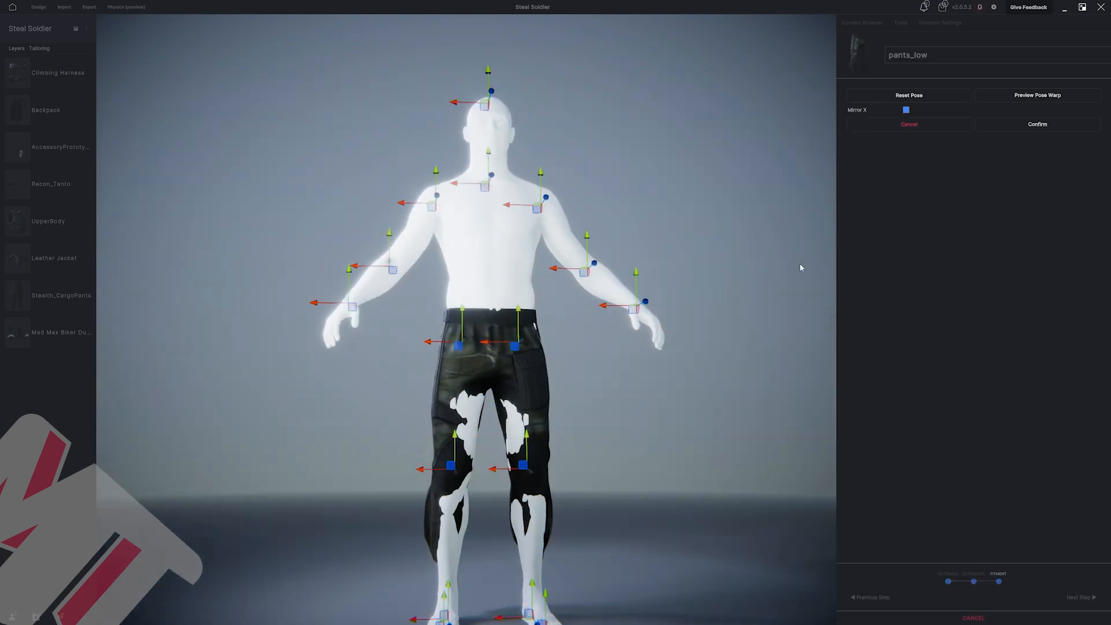
{"action": "left_click_drag", "start_coordinate": [499, 467], "coordinate": [501, 469]}
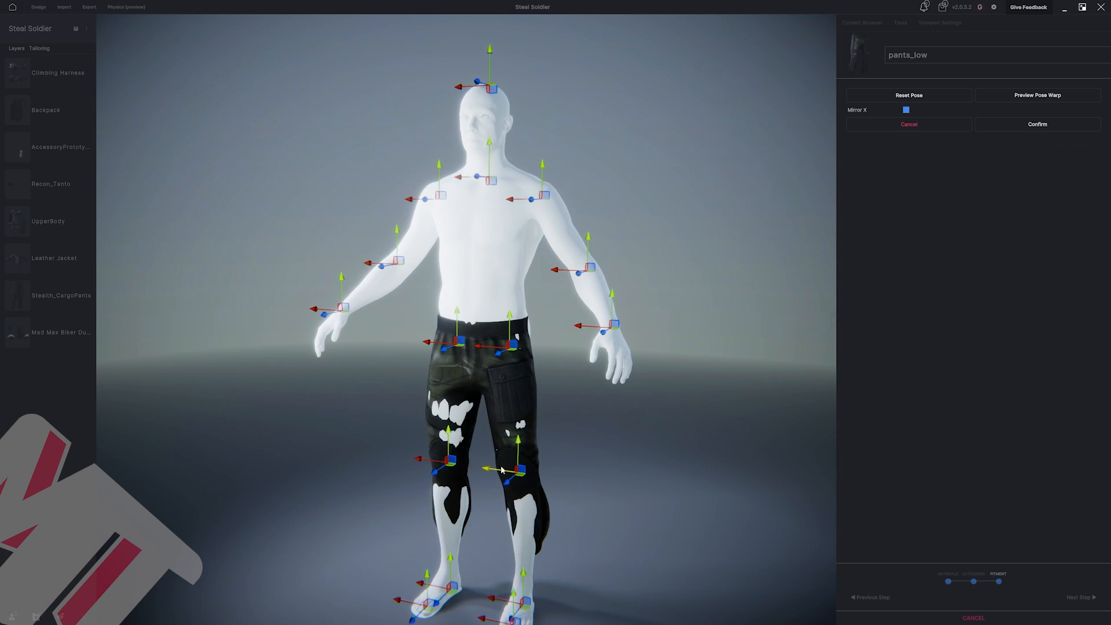
{"action": "middle_click_drag", "start_coordinate": [501, 469], "coordinate": [490, 528]}
{"action": "mouse_move", "coordinate": [492, 582]}
{"action": "left_mouse_down"}
{"action": "mouse_move", "coordinate": [503, 577]}
{"action": "mouse_move", "coordinate": [476, 596]}
{"action": "mouse_move", "coordinate": [509, 578]}
{"action": "left_mouse_up"}
{"action": "middle_click_drag", "start_coordinate": [510, 577], "coordinate": [555, 542]}
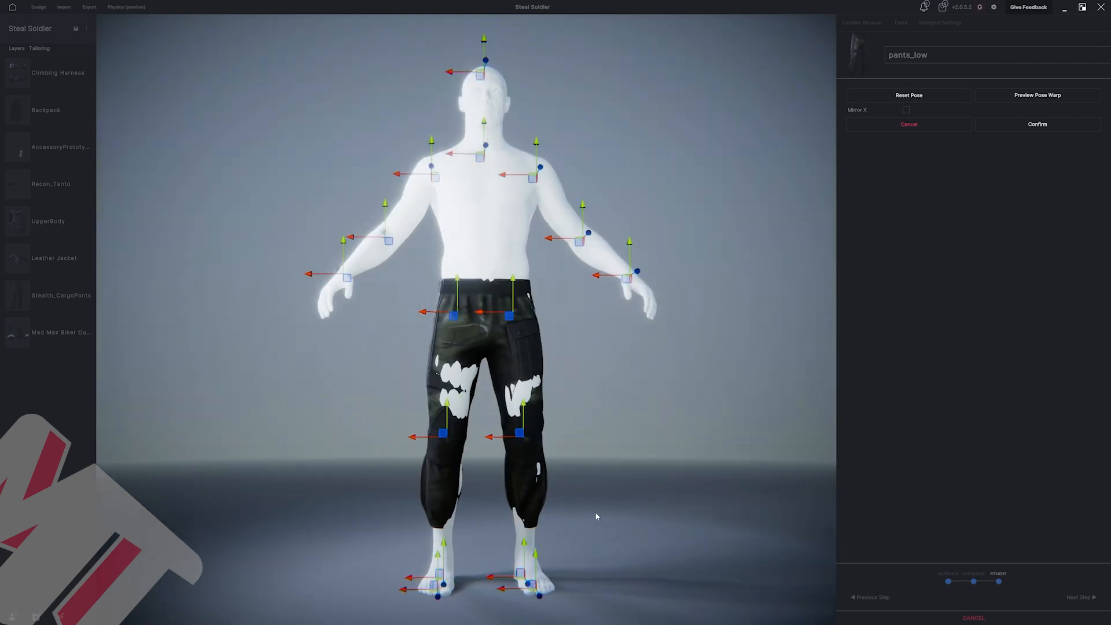
Nudge each ankle joint sideways individually so the calves sit inside the lower pant legs.
{"action": "left_click_drag", "start_coordinate": [497, 577], "coordinate": [499, 578]}
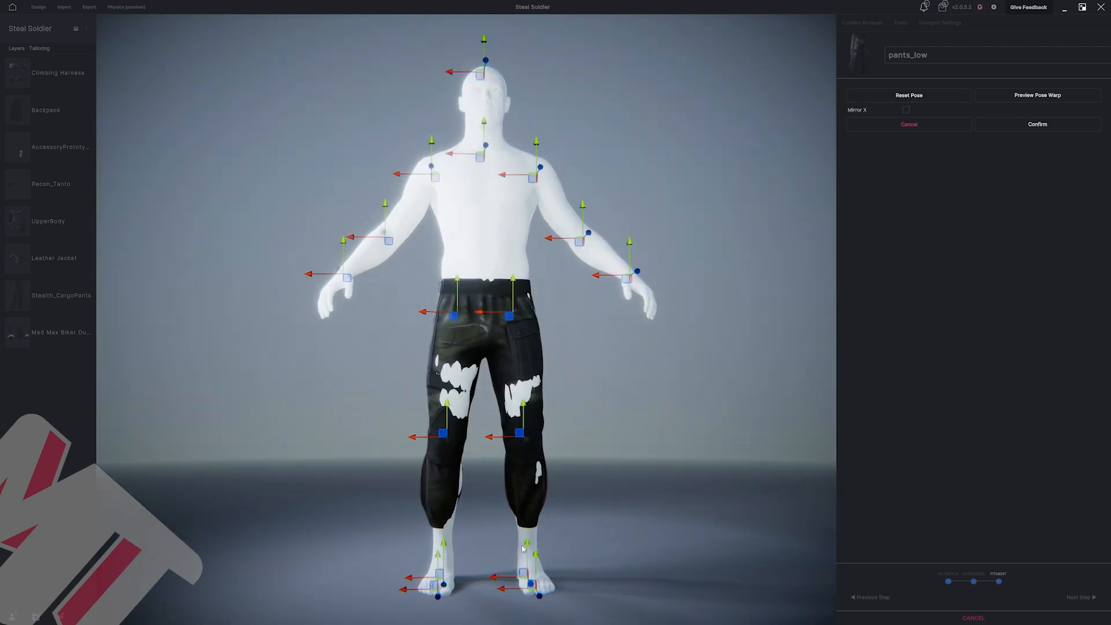
{"action": "left_click_drag", "start_coordinate": [422, 581], "coordinate": [417, 581]}
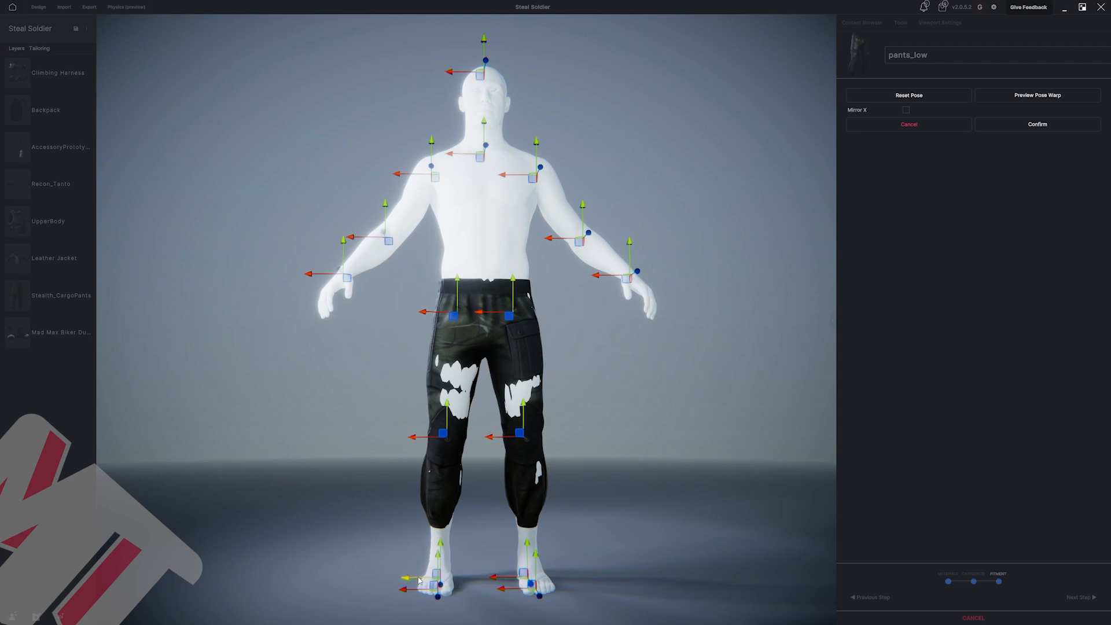
{"action": "middle_click_drag", "start_coordinate": [418, 580], "coordinate": [522, 542]}
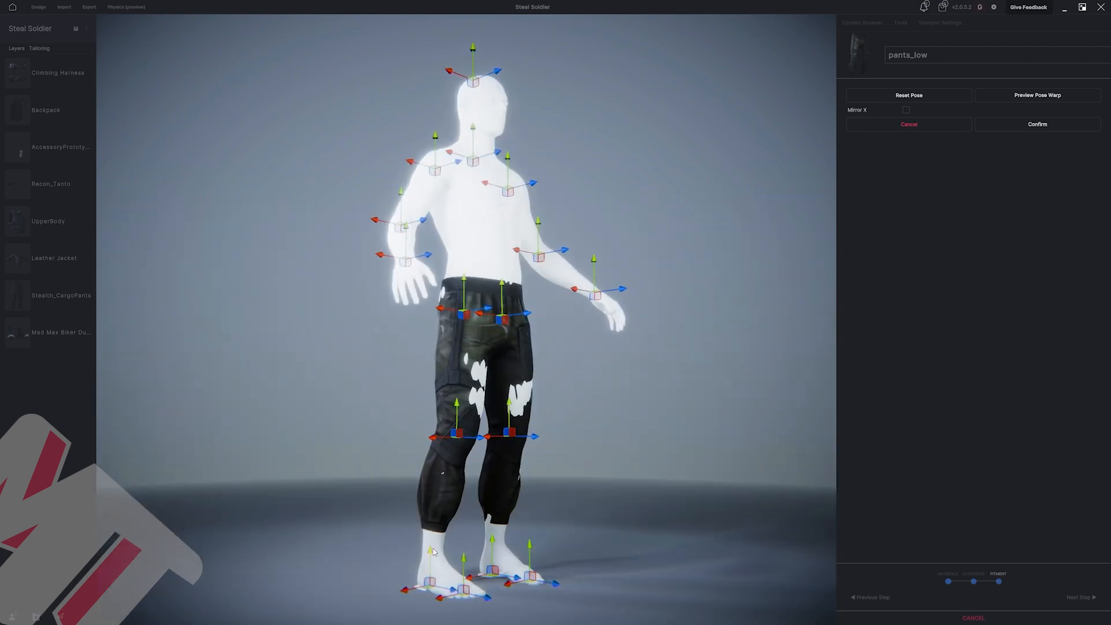
{"action": "middle_click_drag", "start_coordinate": [458, 464], "coordinate": [431, 466]}
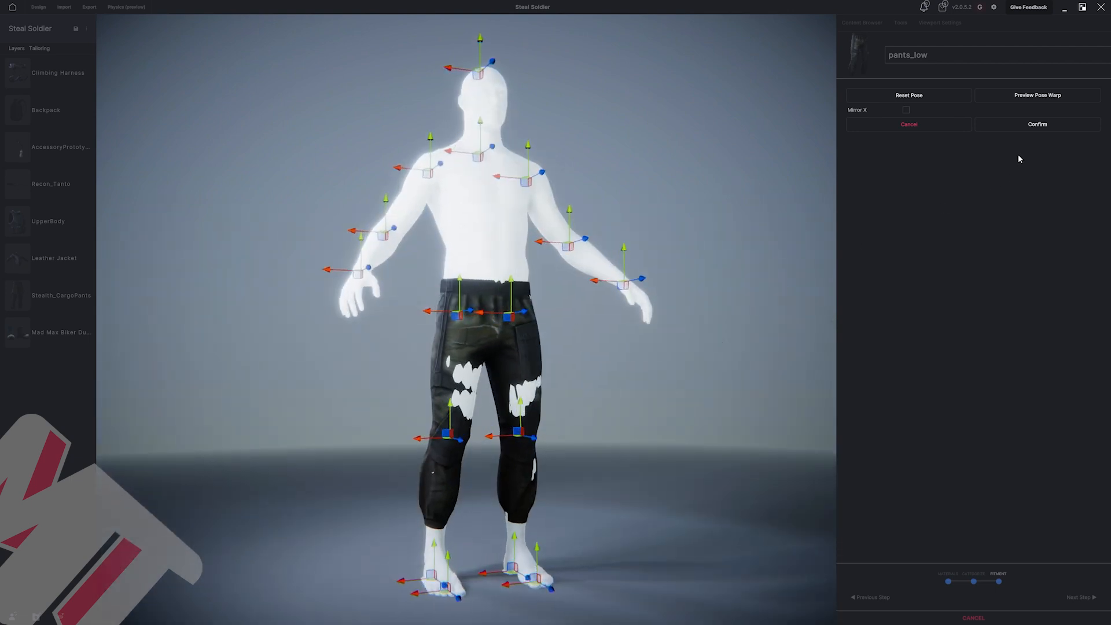
Fine-tune the knee joints individually so the thighs and calves line up better with the pant legs.
{"action": "middle_click_drag", "start_coordinate": [651, 327], "coordinate": [578, 334]}
{"action": "mouse_move", "coordinate": [499, 527]}
{"action": "middle_mouse_down"}
{"action": "mouse_move", "coordinate": [585, 512]}
{"action": "mouse_move", "coordinate": [508, 510]}
{"action": "middle_mouse_up"}
{"action": "middle_click_drag", "start_coordinate": [525, 459], "coordinate": [442, 425]}
{"action": "left_click_drag", "start_coordinate": [448, 416], "coordinate": [448, 412]}
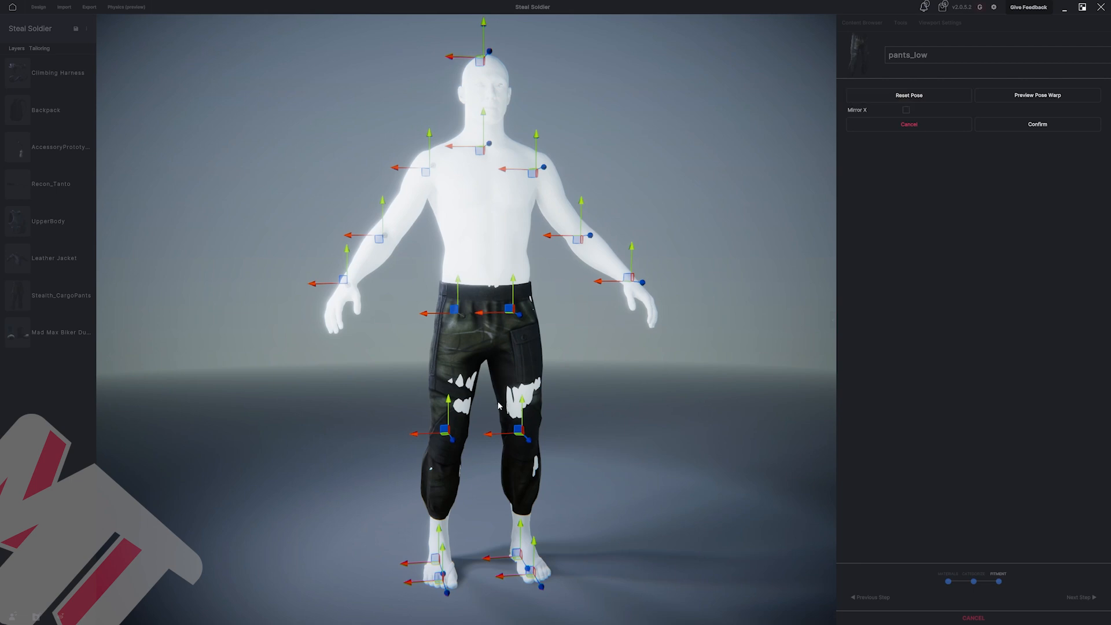
{"action": "middle_click_drag", "start_coordinate": [501, 426], "coordinate": [497, 415]}
{"action": "left_click_drag", "start_coordinate": [499, 437], "coordinate": [522, 407]}
{"action": "middle_click_drag", "start_coordinate": [522, 407], "coordinate": [458, 425]}
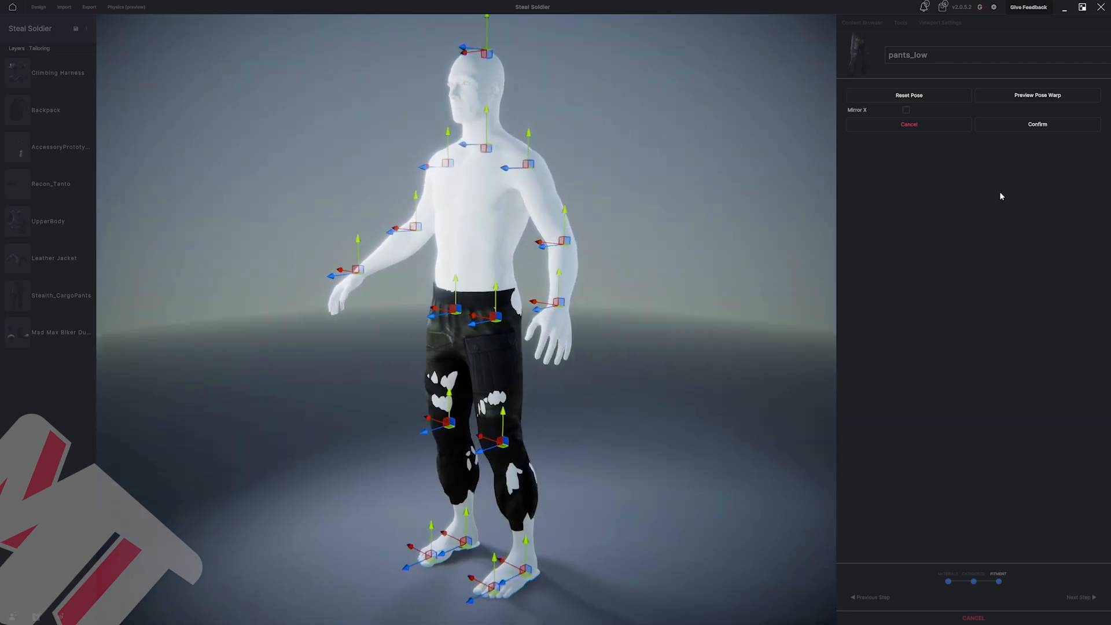
Preview the pose warp, confirm the pose match and finish importing the pants onto the soldier.
{"action": "left_click", "coordinate": [1034, 96]}
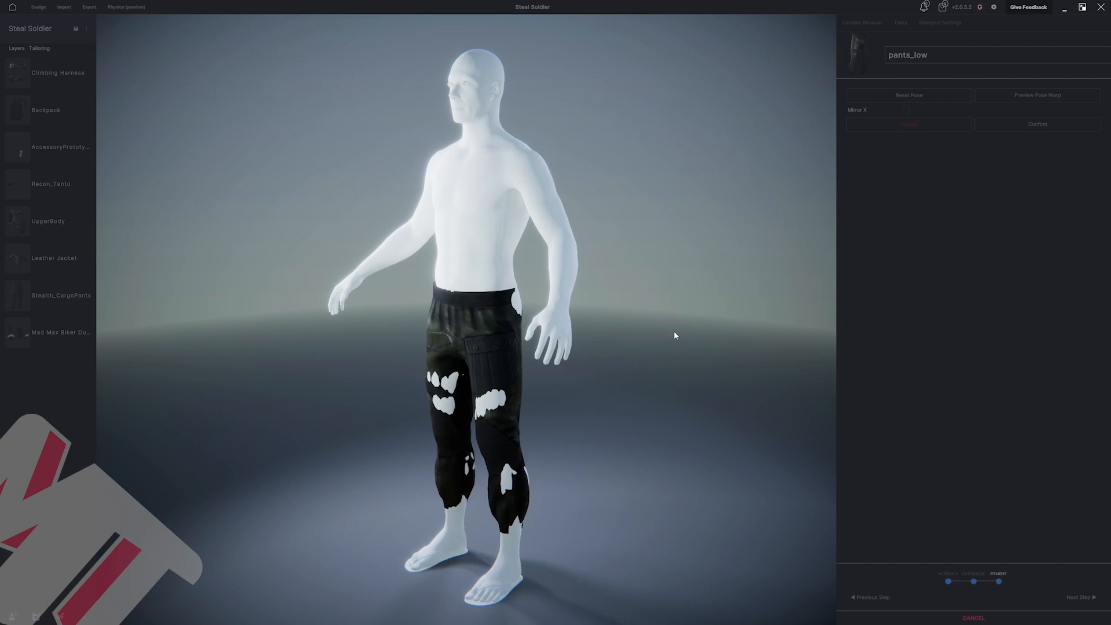
{"action": "middle_click_drag", "start_coordinate": [674, 332], "coordinate": [920, 324]}
{"action": "middle_click_drag", "start_coordinate": [543, 350], "coordinate": [813, 346]}
{"action": "left_click", "coordinate": [1051, 128]}
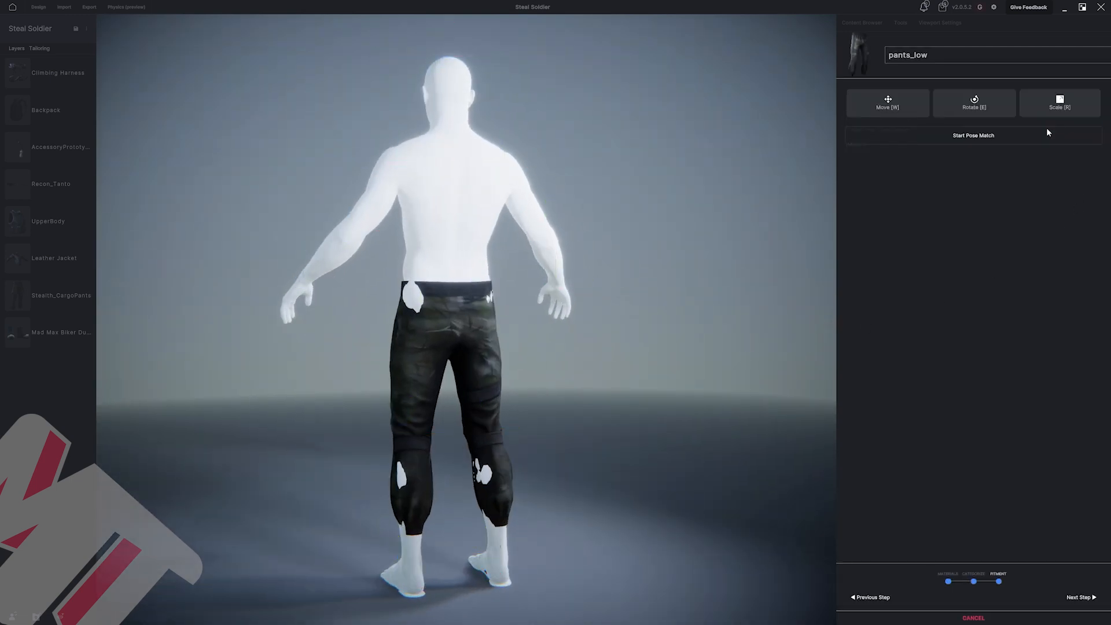
{"action": "left_click", "coordinate": [1078, 597]}
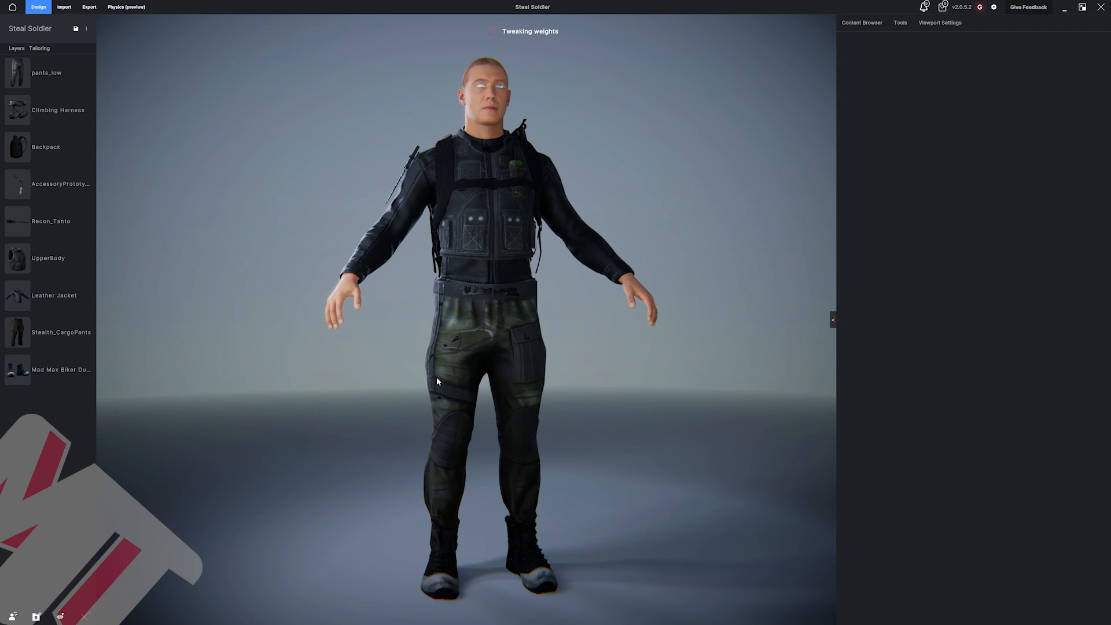
Remove the Stealth_CargoPants layer and reorder pants_low to sit directly below the Leather Jacket.
{"action": "mouse_move", "coordinate": [51, 338]}
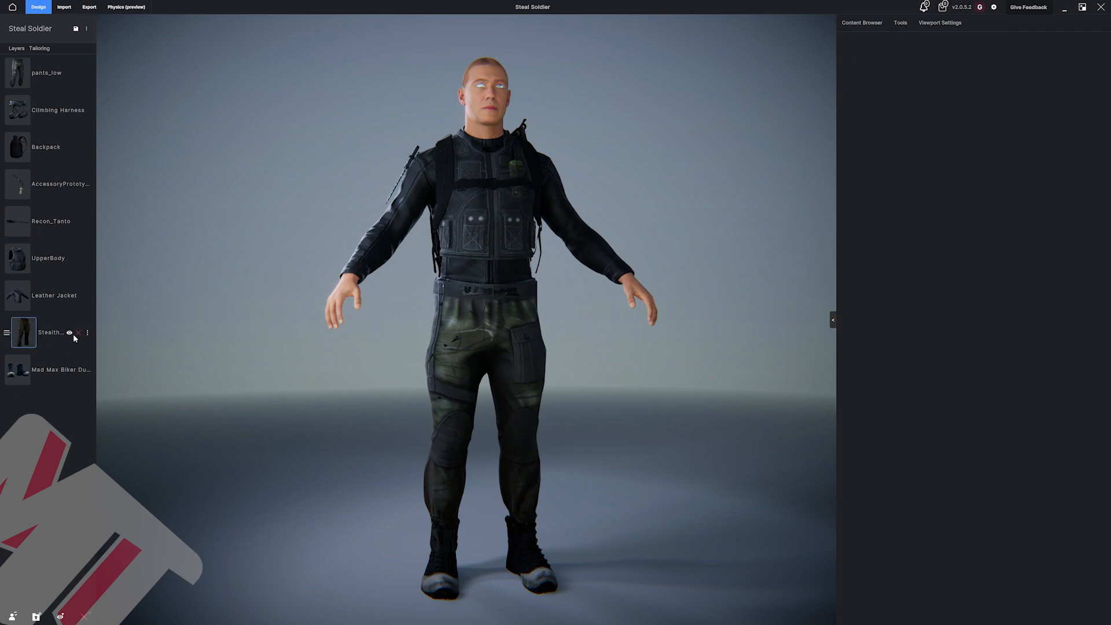
{"action": "left_click", "coordinate": [79, 333]}
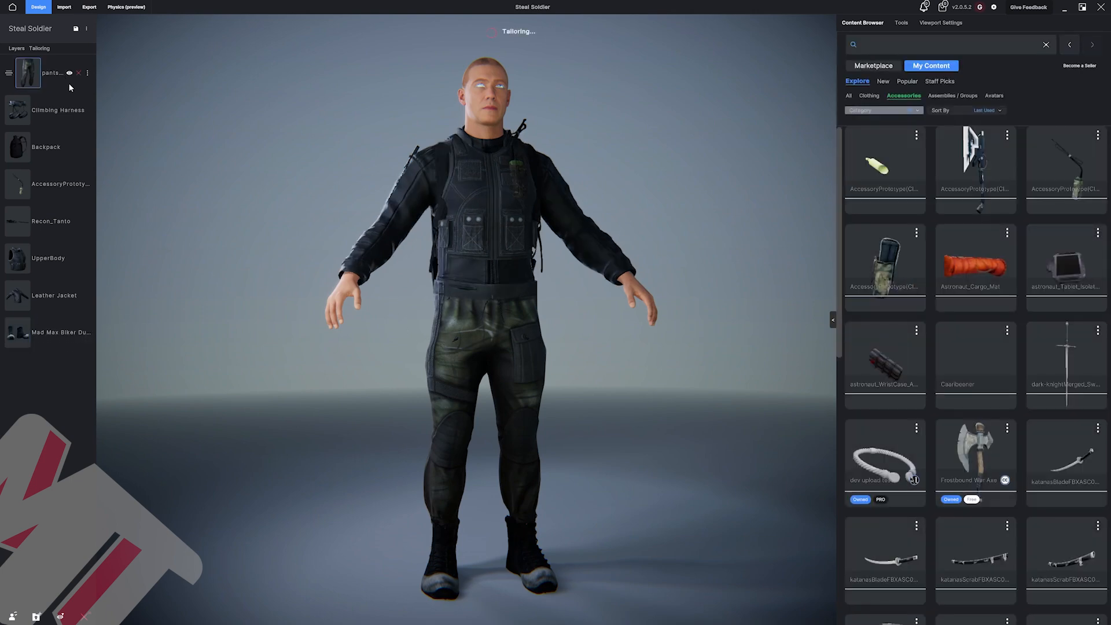
{"action": "left_click_drag", "start_coordinate": [51, 74], "coordinate": [40, 290]}
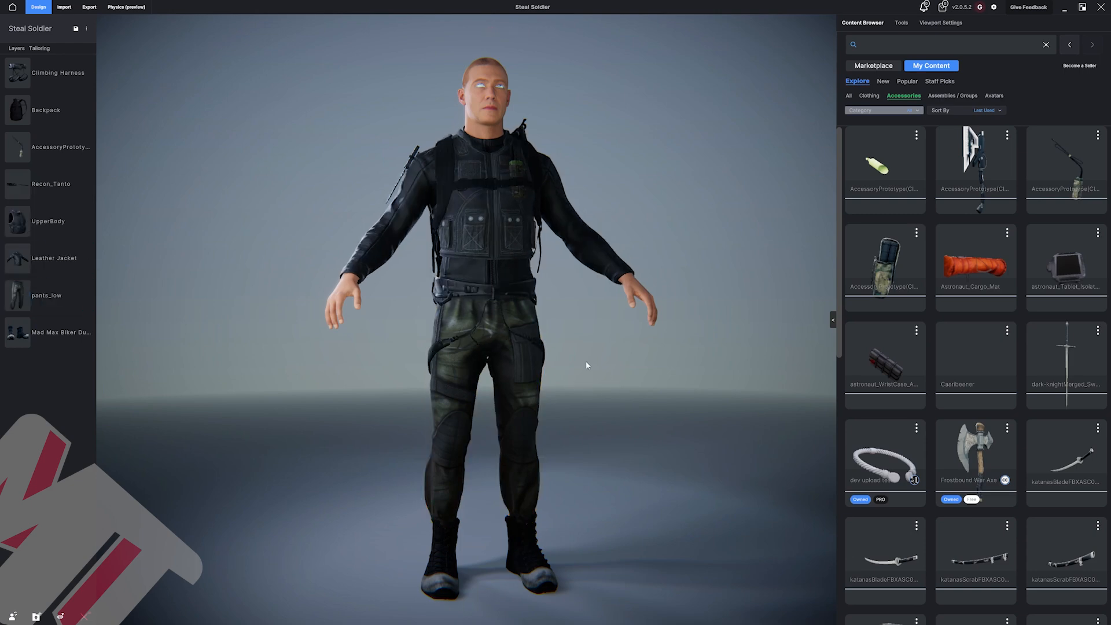
Darken the pants_low material by setting its Value to 36, and deselect the pants.
{"action": "left_click_drag", "start_coordinate": [600, 349], "coordinate": [564, 368]}
{"action": "scroll", "coordinate": [561, 367], "scroll_direction": "down", "scroll_amount": 3}
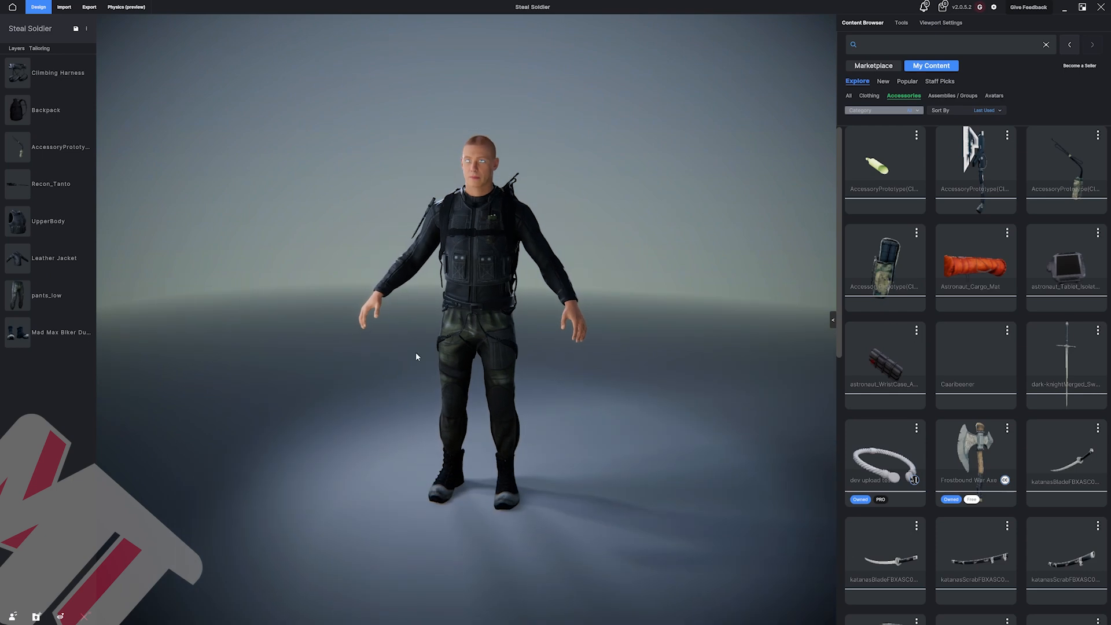
{"action": "left_click_drag", "start_coordinate": [334, 347], "coordinate": [449, 389]}
{"action": "left_click", "coordinate": [448, 389]}
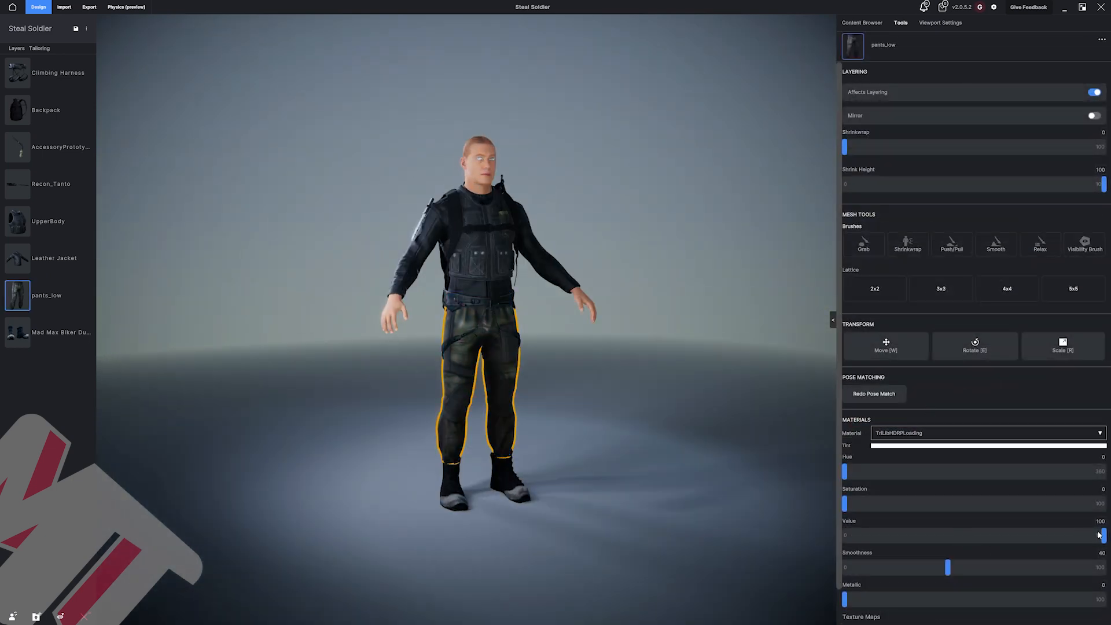
{"action": "left_click_drag", "start_coordinate": [1102, 539], "coordinate": [939, 537]}
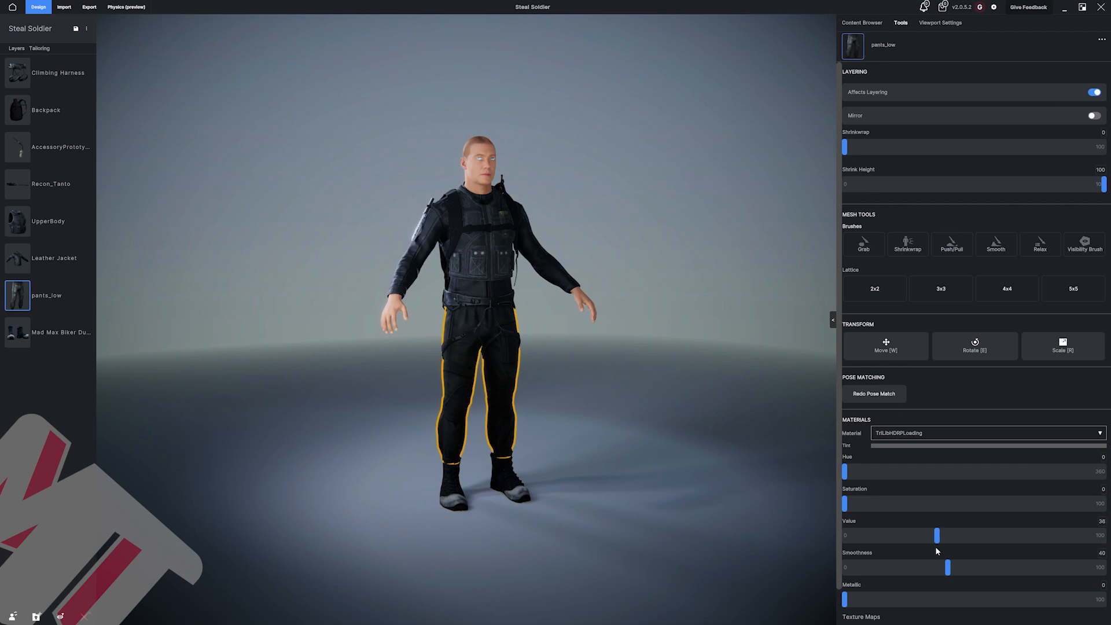
{"action": "left_click", "coordinate": [616, 442]}
Examine the darkened pants under the harness and vest from the front and at an angle.
{"action": "left_click_drag", "start_coordinate": [617, 443], "coordinate": [537, 402]}
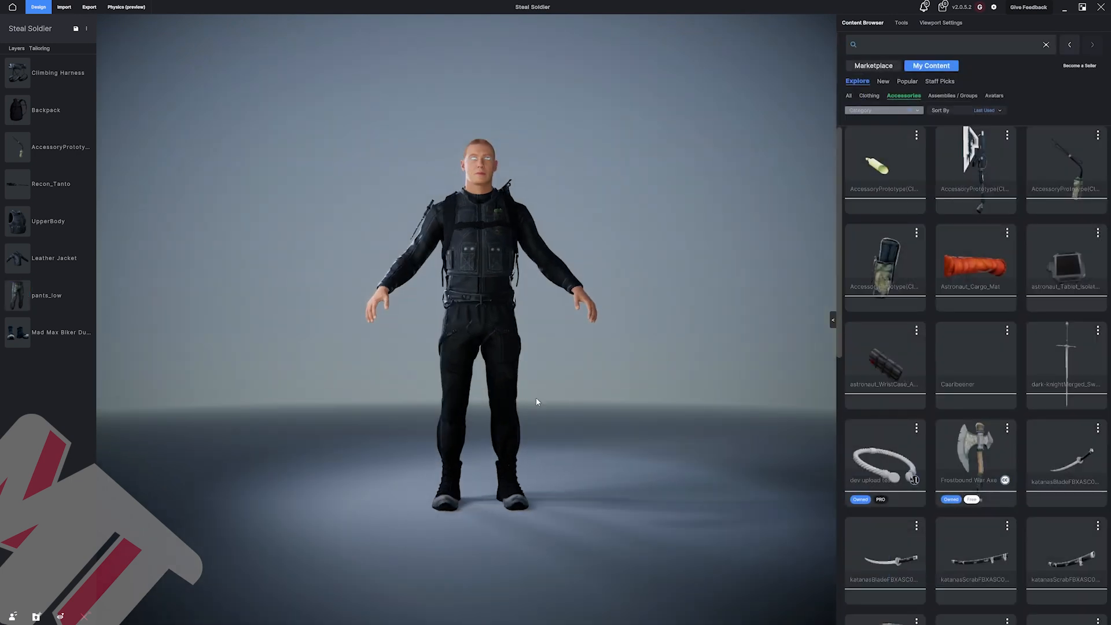
{"action": "left_click", "coordinate": [512, 397]}
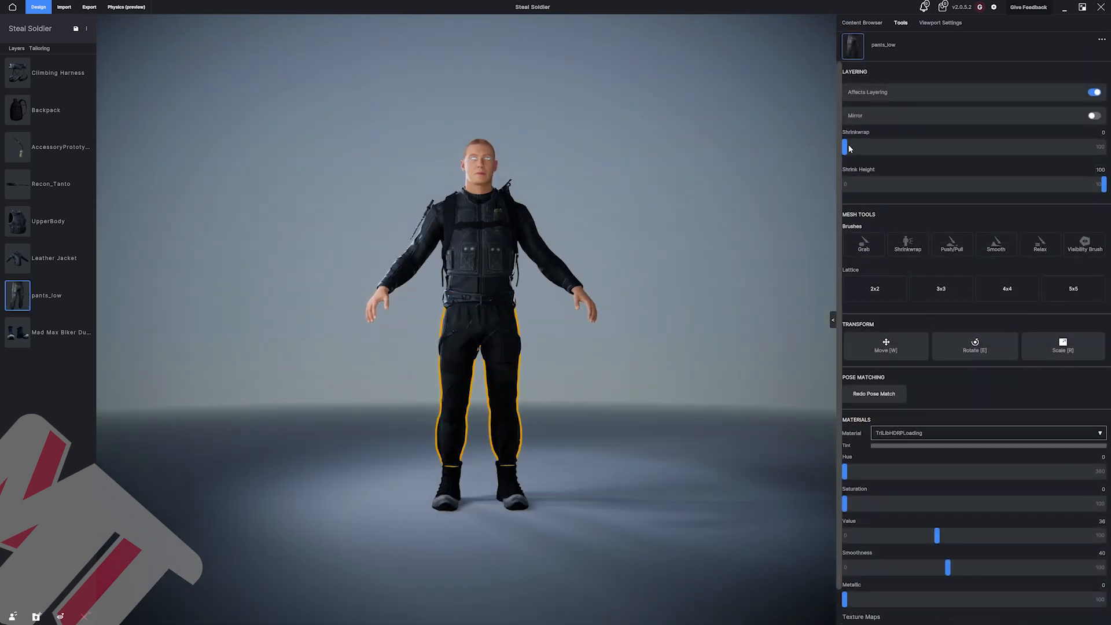
{"action": "left_click", "coordinate": [723, 273]}
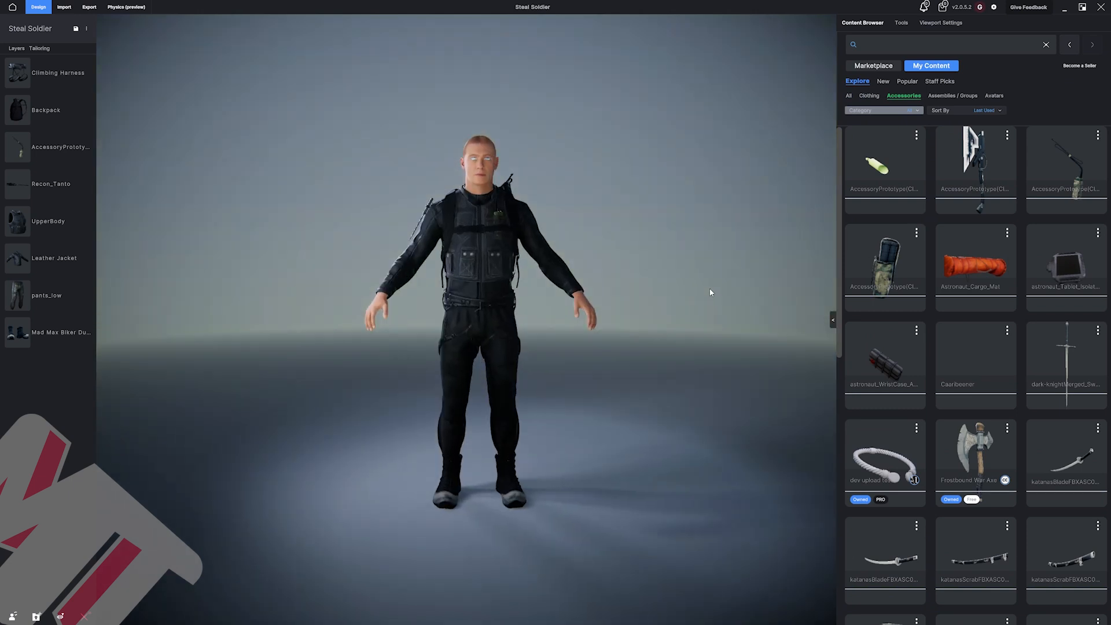
{"action": "middle_click_drag", "start_coordinate": [711, 289], "coordinate": [658, 294]}
{"action": "middle_click_drag", "start_coordinate": [504, 320], "coordinate": [510, 345]}
{"action": "scroll", "coordinate": [509, 346], "scroll_direction": "up", "scroll_amount": 6}
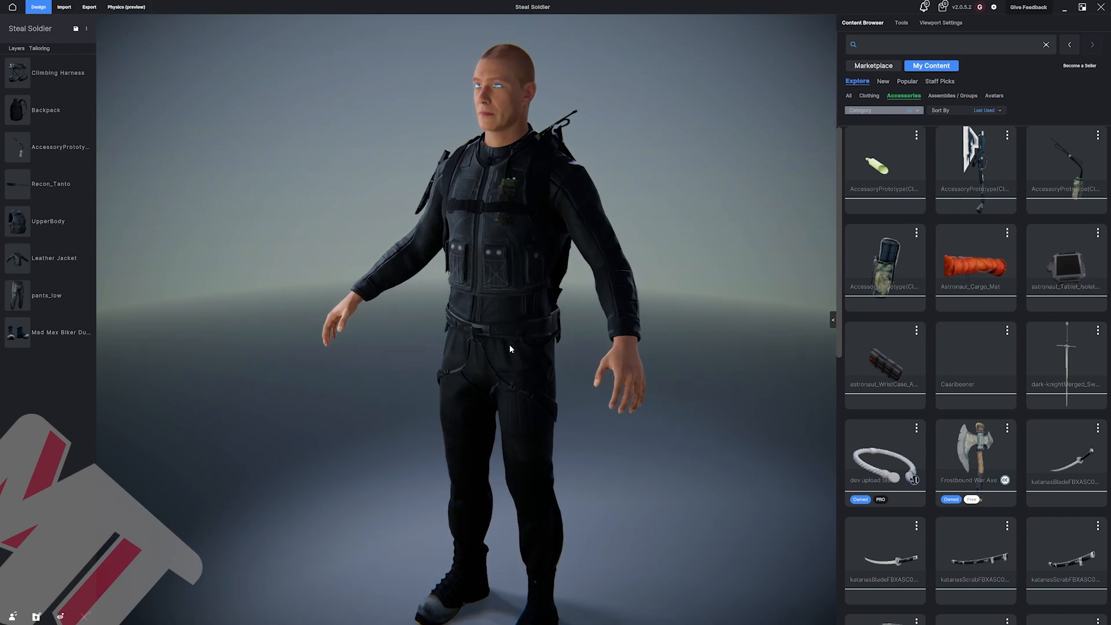
{"action": "left_click", "coordinate": [488, 293]}
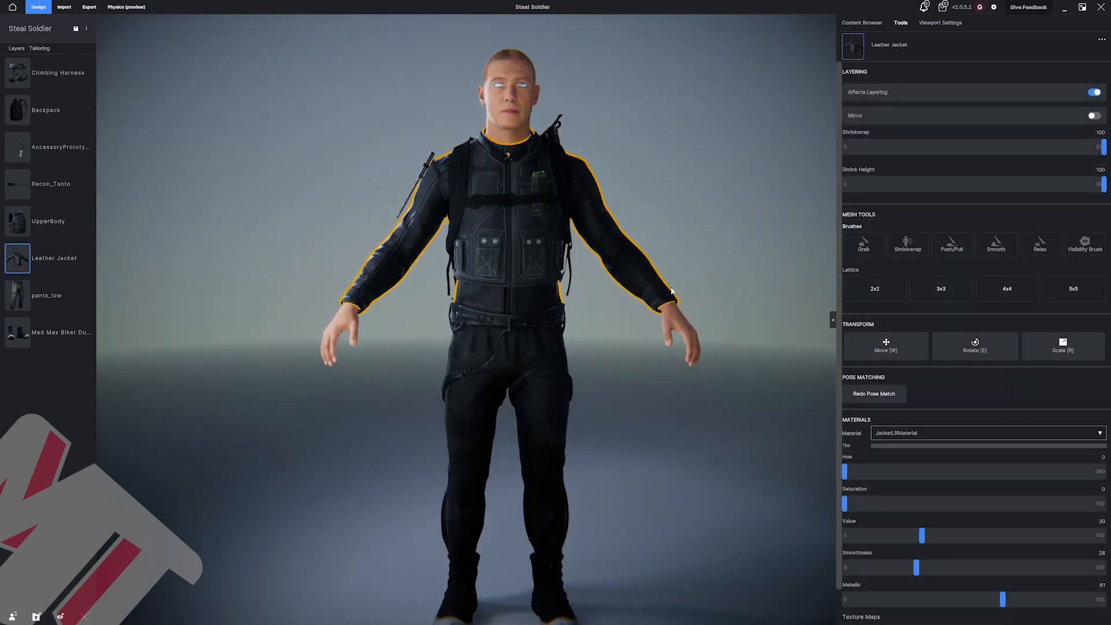
{"action": "left_click", "coordinate": [742, 206]}
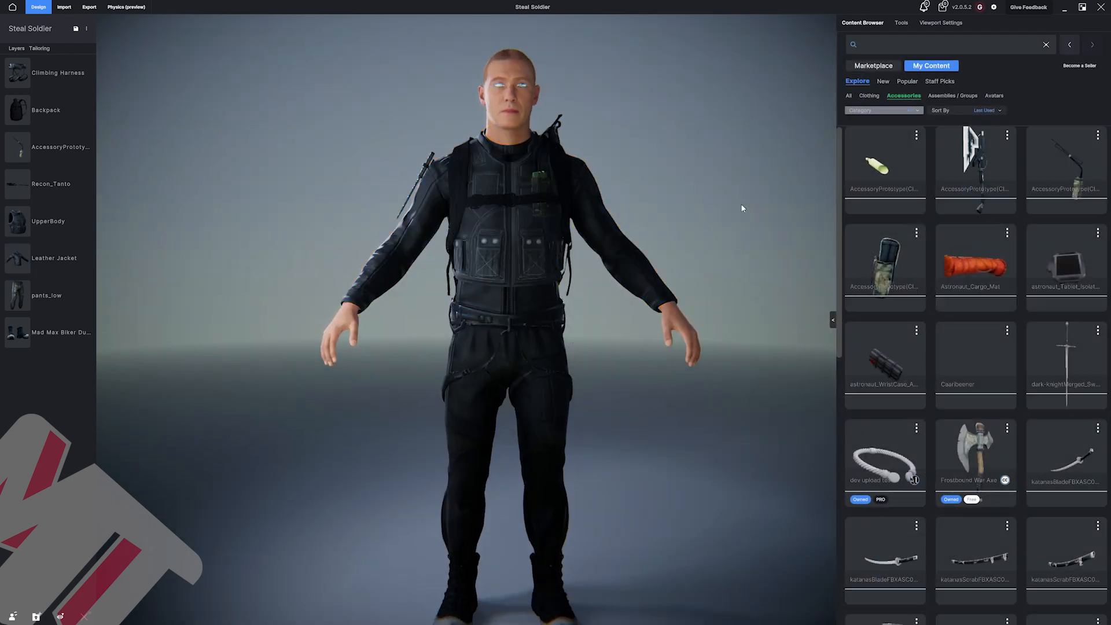
{"action": "middle_click_drag", "start_coordinate": [742, 206], "coordinate": [765, 190]}
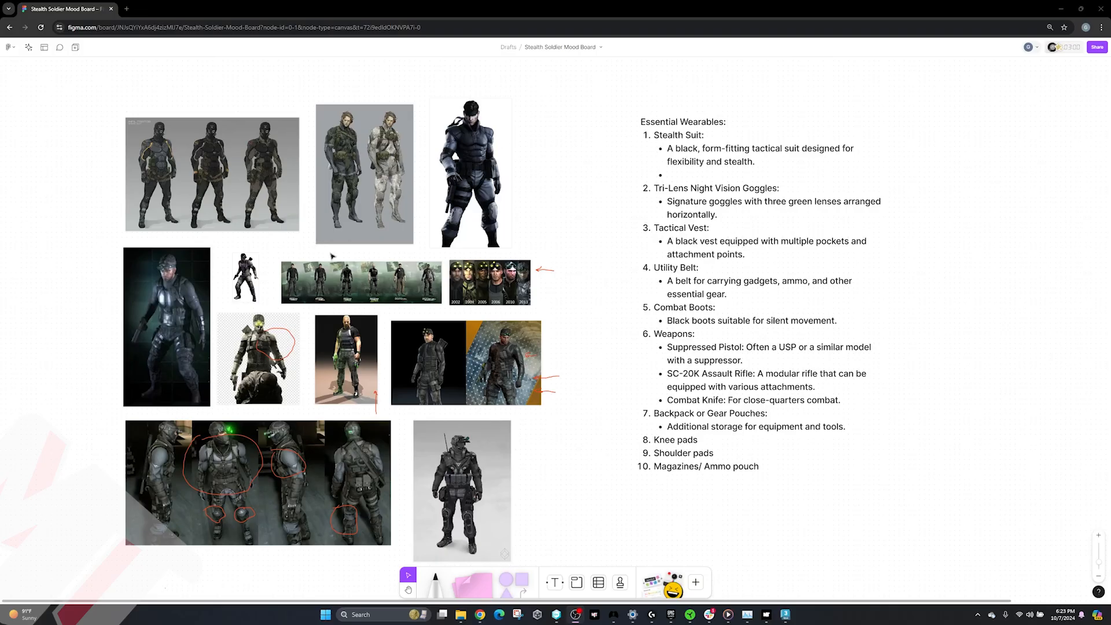
Examine the soldier reference images on the Stealth Soldier Mood Board, especially the circled torso, shoulder and knee gear.
{"action": "scroll", "coordinate": [330, 257], "scroll_direction": "down", "scroll_amount": 3}
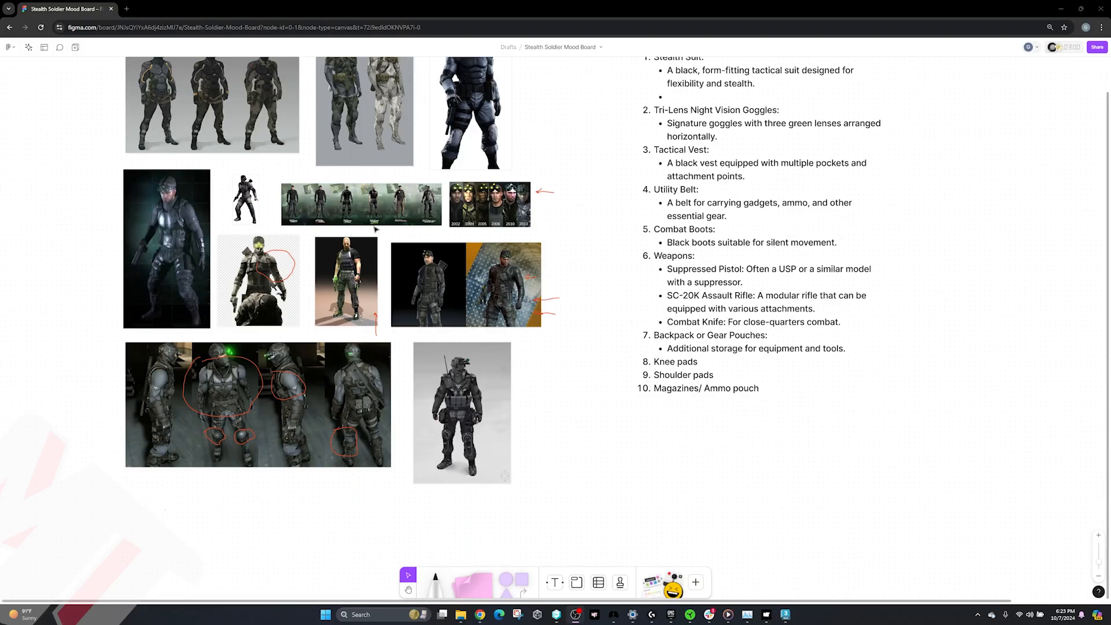
{"action": "scroll", "coordinate": [375, 229], "scroll_direction": "down", "scroll_amount": 5, "text": "ctrl"}
{"action": "scroll", "coordinate": [269, 150], "scroll_direction": "up", "scroll_amount": 8, "text": "ctrl"}
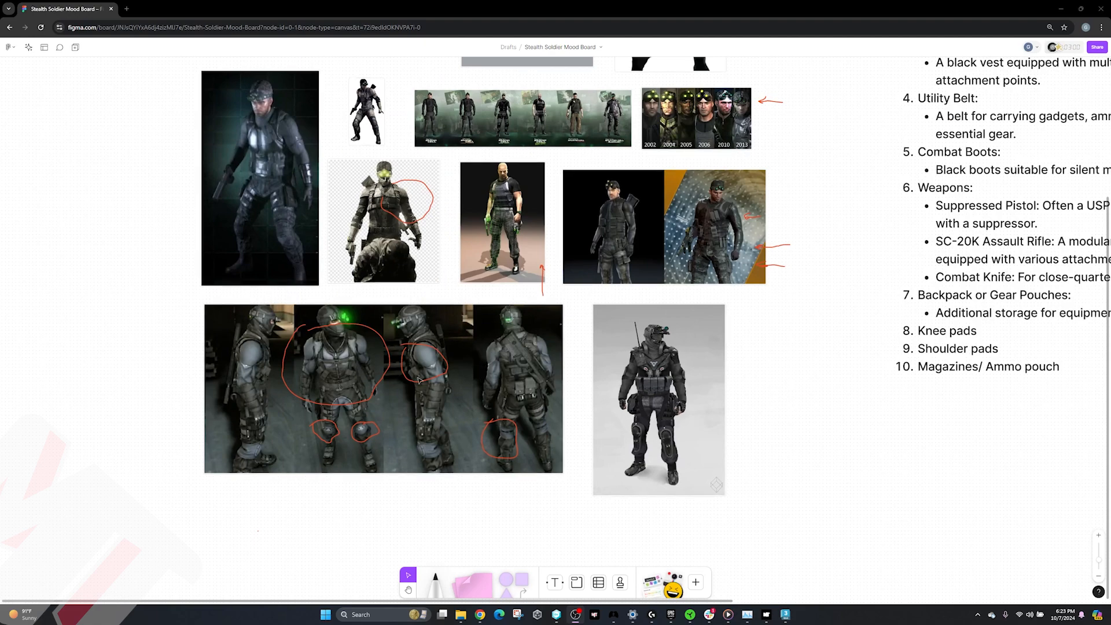
{"action": "scroll", "coordinate": [284, 368], "scroll_direction": "down", "scroll_amount": 3, "text": "ctrl"}
{"action": "scroll", "coordinate": [252, 149], "scroll_direction": "up", "scroll_amount": 5, "text": "ctrl"}
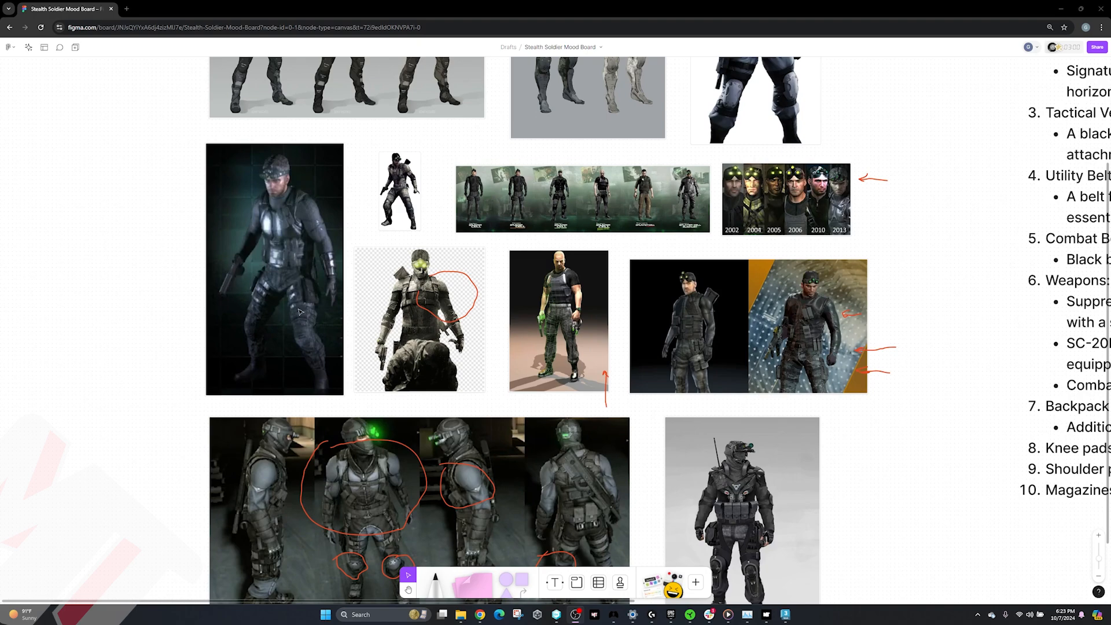
{"action": "scroll", "coordinate": [375, 540], "scroll_direction": "down", "scroll_amount": 3}
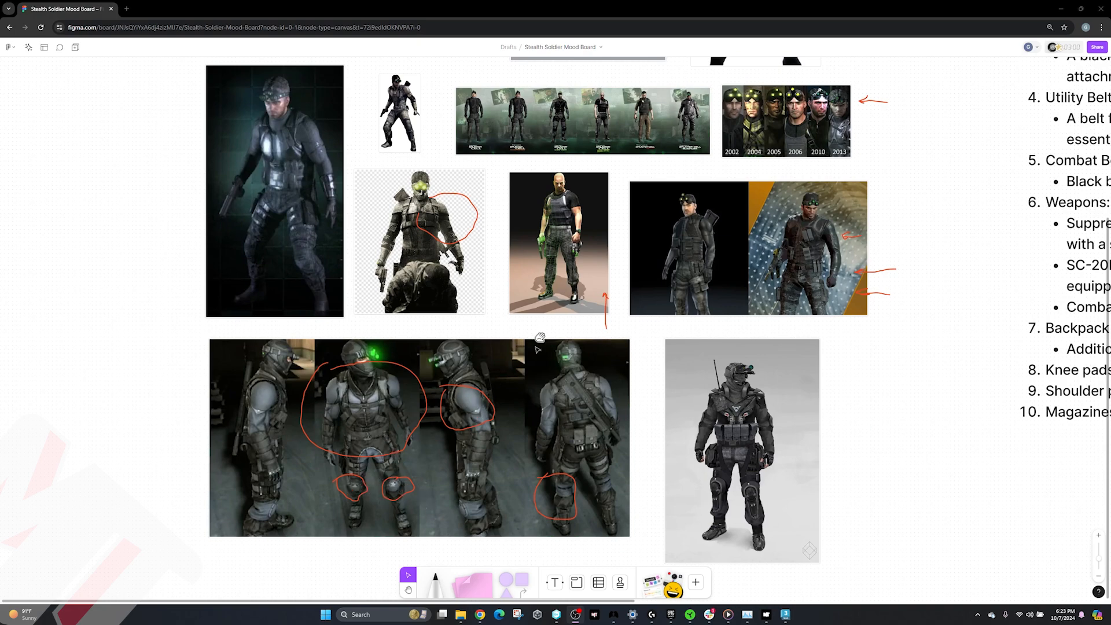
{"action": "scroll", "coordinate": [510, 424], "scroll_direction": "up", "scroll_amount": 4}
{"action": "scroll", "coordinate": [417, 461], "scroll_direction": "down", "scroll_amount": 5}
{"action": "scroll", "coordinate": [393, 304], "scroll_direction": "up", "scroll_amount": 5, "text": "ctrl"}
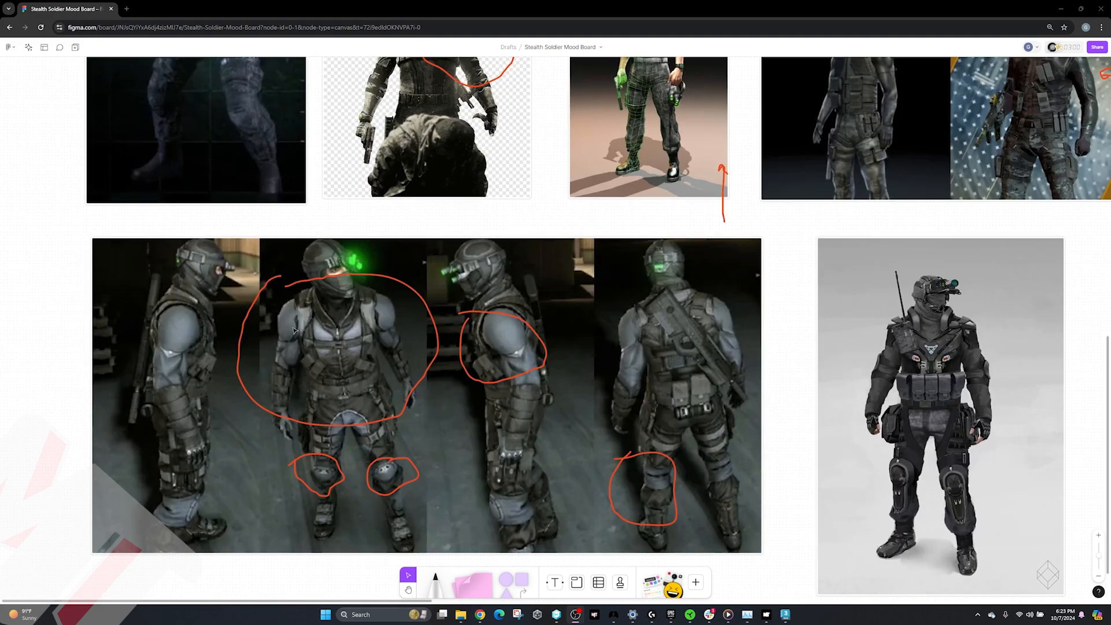
{"action": "scroll", "coordinate": [294, 331], "scroll_direction": "down", "scroll_amount": 3, "text": "ctrl"}
{"action": "scroll", "coordinate": [440, 330], "scroll_direction": "up", "scroll_amount": 3}
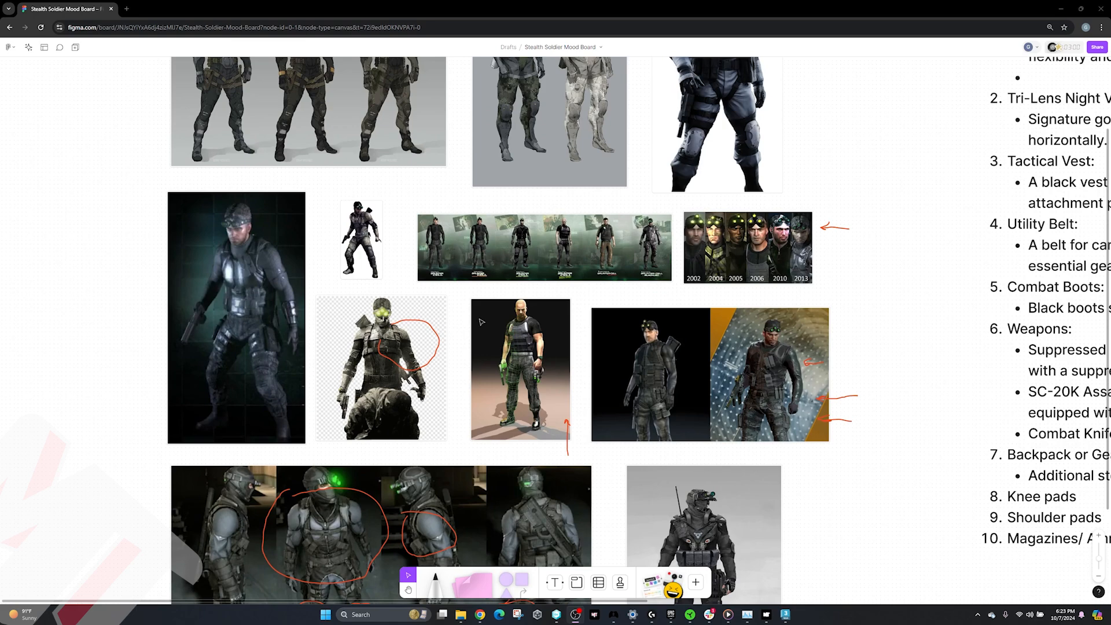
{"action": "mouse_move", "coordinate": [783, 614]}
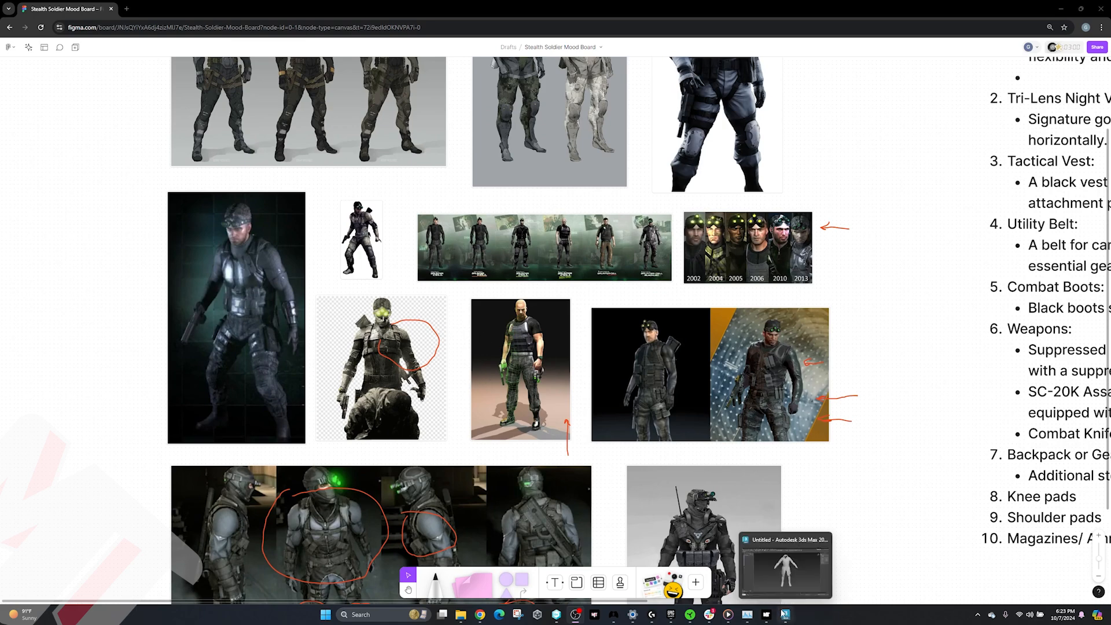
{"action": "scroll", "coordinate": [559, 334], "scroll_direction": "down", "scroll_amount": 10, "text": "ctrl"}
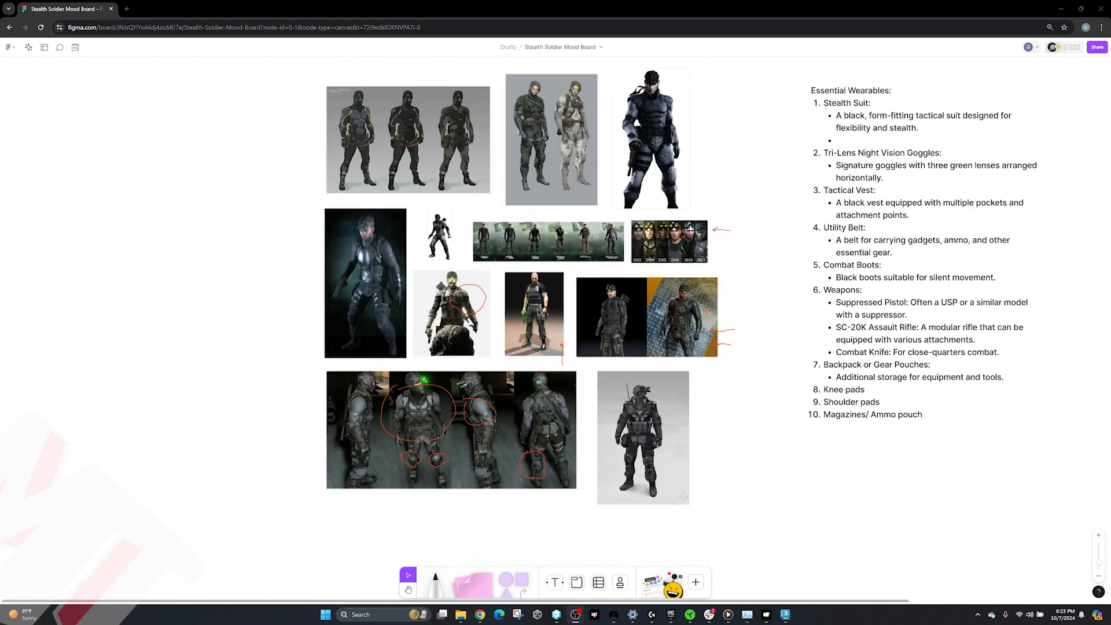
Open the Leather Armor model's Sketchfab page from the mood board's link cards and inspect the armor from several angles.
{"action": "scroll", "coordinate": [834, 364], "scroll_direction": "up", "scroll_amount": 10, "text": "ctrl"}
{"action": "scroll", "coordinate": [786, 305], "scroll_direction": "up", "scroll_amount": 5, "text": "ctrl"}
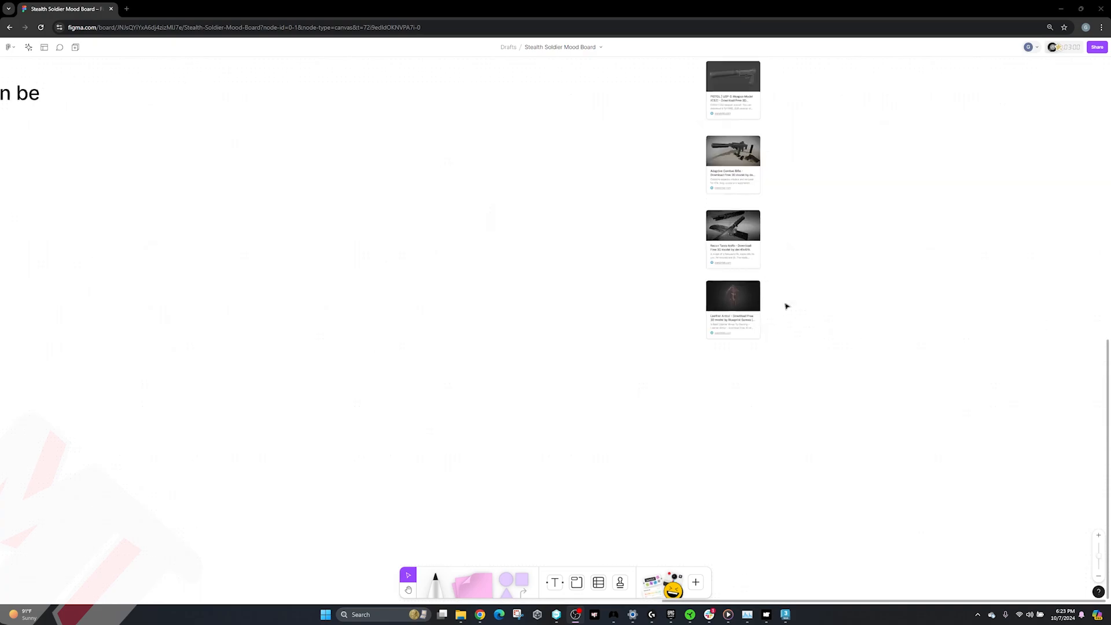
{"action": "left_click", "coordinate": [688, 348]}
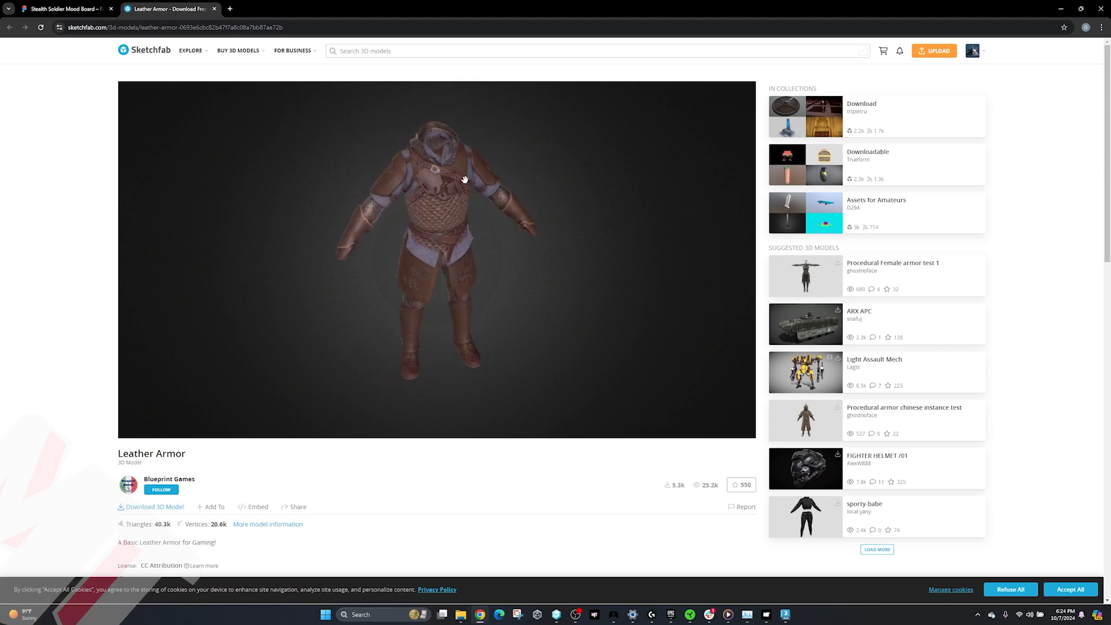
{"action": "mouse_move", "coordinate": [415, 213]}
{"action": "left_mouse_down"}
{"action": "mouse_move", "coordinate": [437, 182]}
{"action": "mouse_move", "coordinate": [583, 179]}
{"action": "mouse_move", "coordinate": [504, 179]}
{"action": "left_mouse_up"}
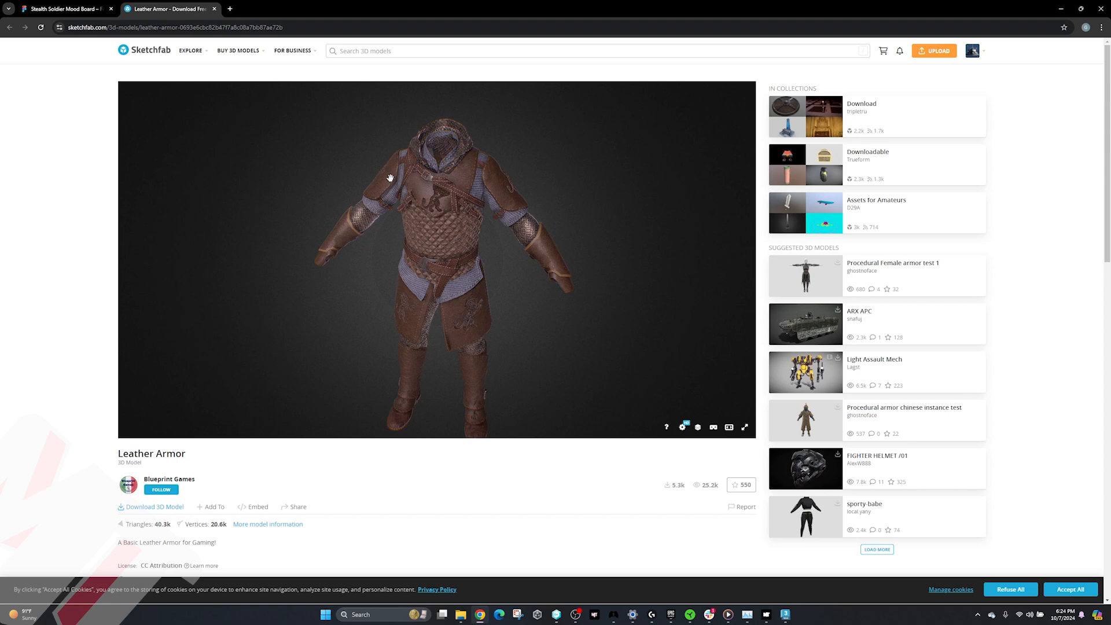
{"action": "left_click_drag", "start_coordinate": [390, 178], "coordinate": [485, 173]}
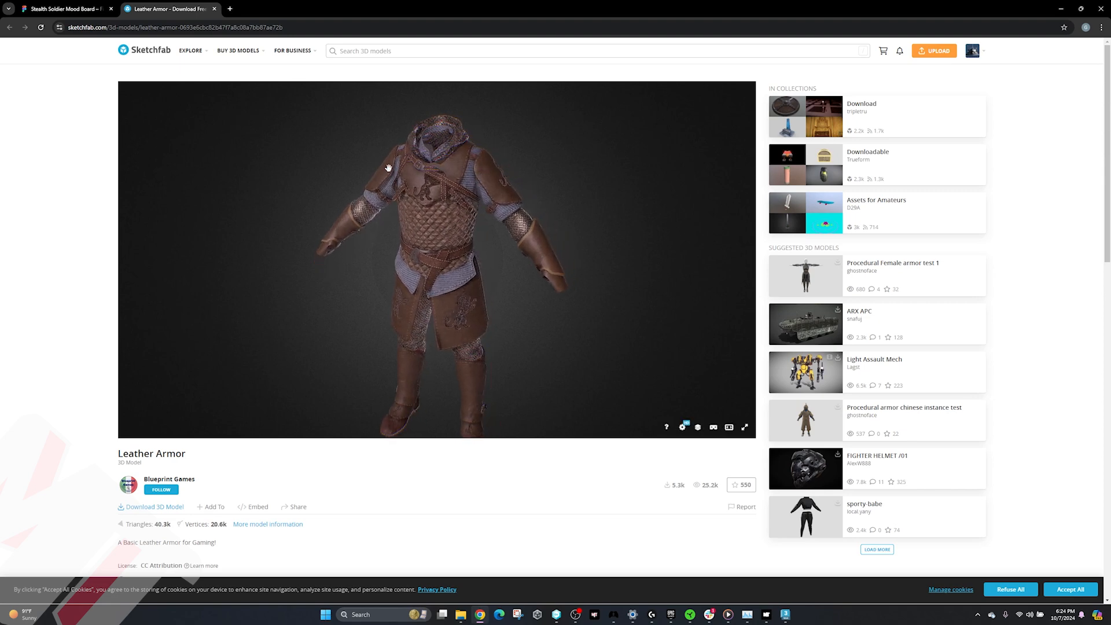
{"action": "left_click_drag", "start_coordinate": [485, 170], "coordinate": [489, 216]}
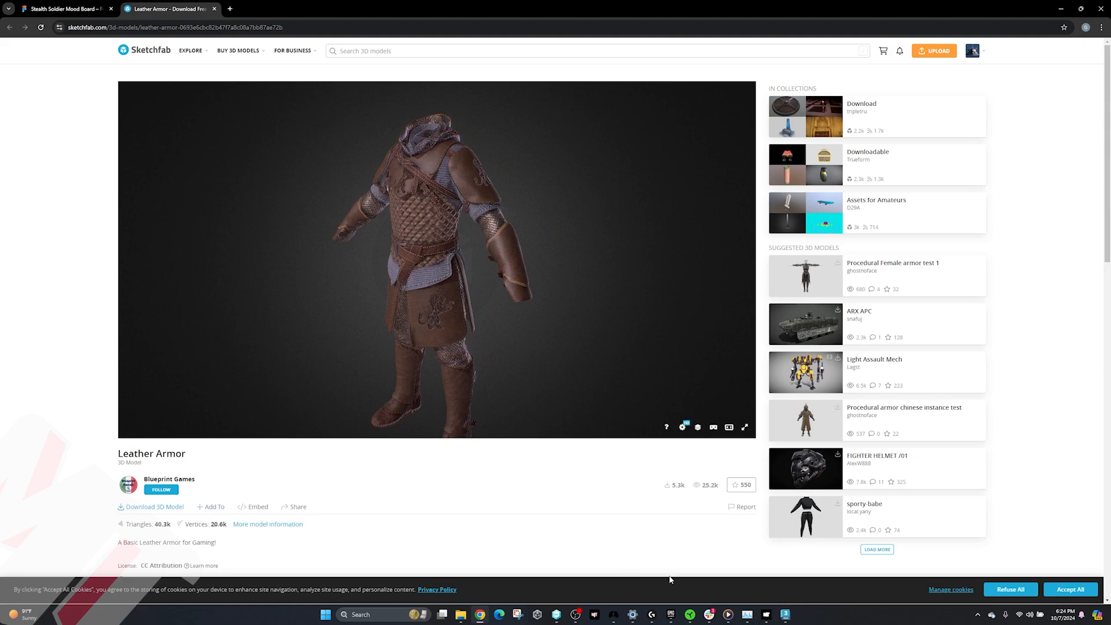
Switch to 3ds Max and hide the viewport grid around the armor model.
{"action": "left_click", "coordinate": [786, 615]}
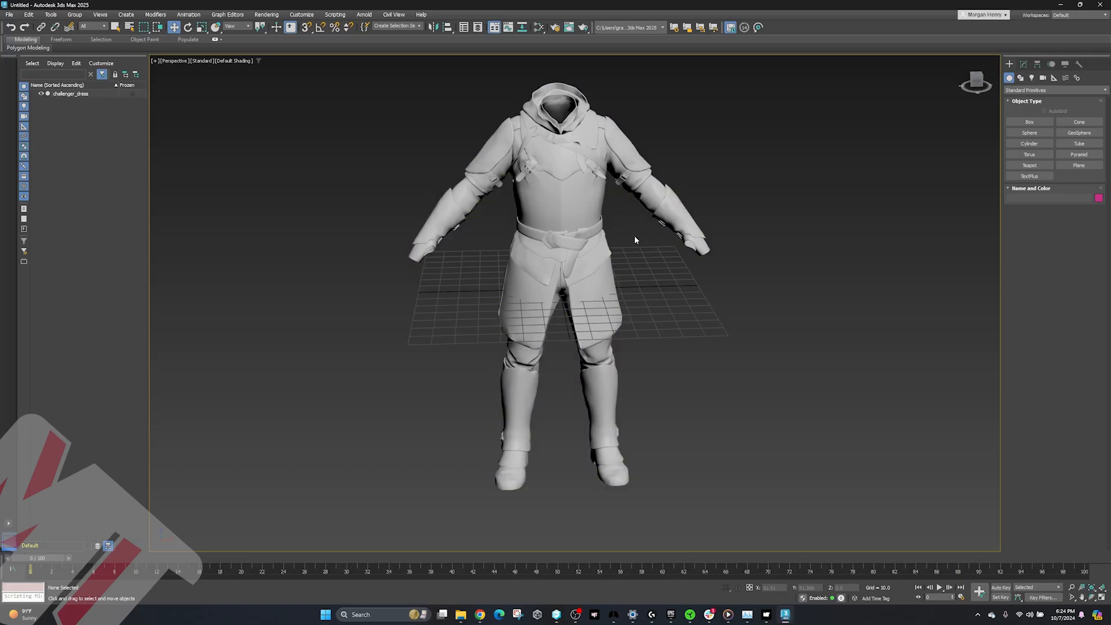
{"action": "mouse_move", "coordinate": [634, 235]}
{"action": "middle_mouse_down", "text": "alt"}
{"action": "mouse_move", "coordinate": [650, 233]}
{"action": "mouse_move", "coordinate": [643, 240]}
{"action": "middle_mouse_up", "text": "alt"}
{"action": "key", "text": "g"}
{"action": "middle_click_drag", "start_coordinate": [644, 240], "coordinate": [554, 285]}
{"action": "scroll", "coordinate": [712, 208], "scroll_direction": "up", "scroll_amount": 5}
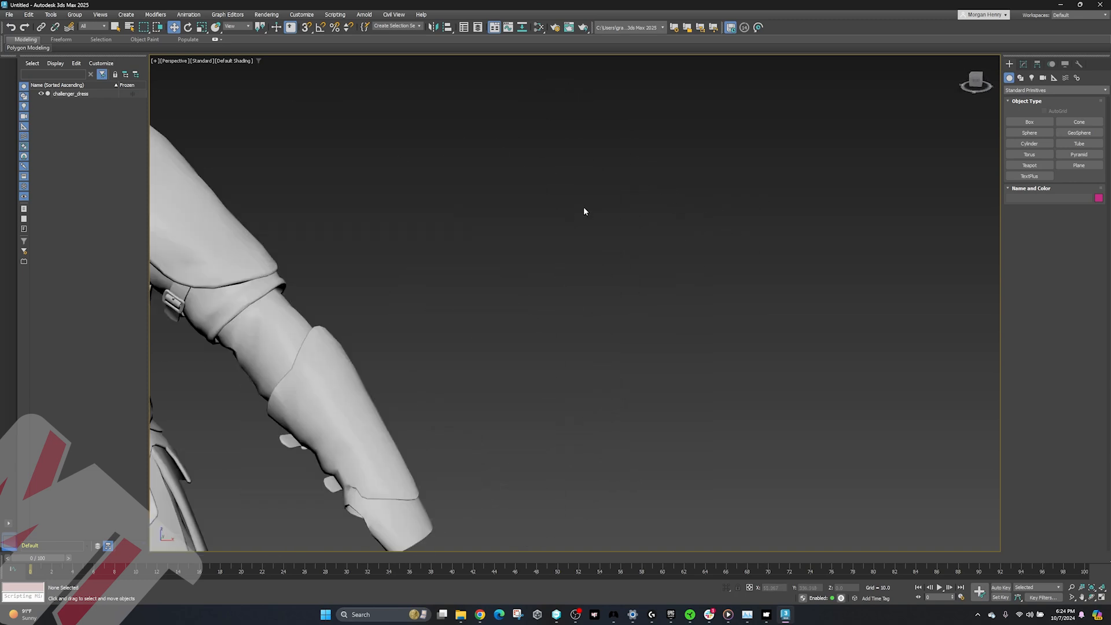
{"action": "scroll", "coordinate": [584, 208], "scroll_direction": "down", "scroll_amount": 3}
Select the challenger_dress mesh and convert it to an Editable Poly.
{"action": "left_click", "coordinate": [1024, 64]}
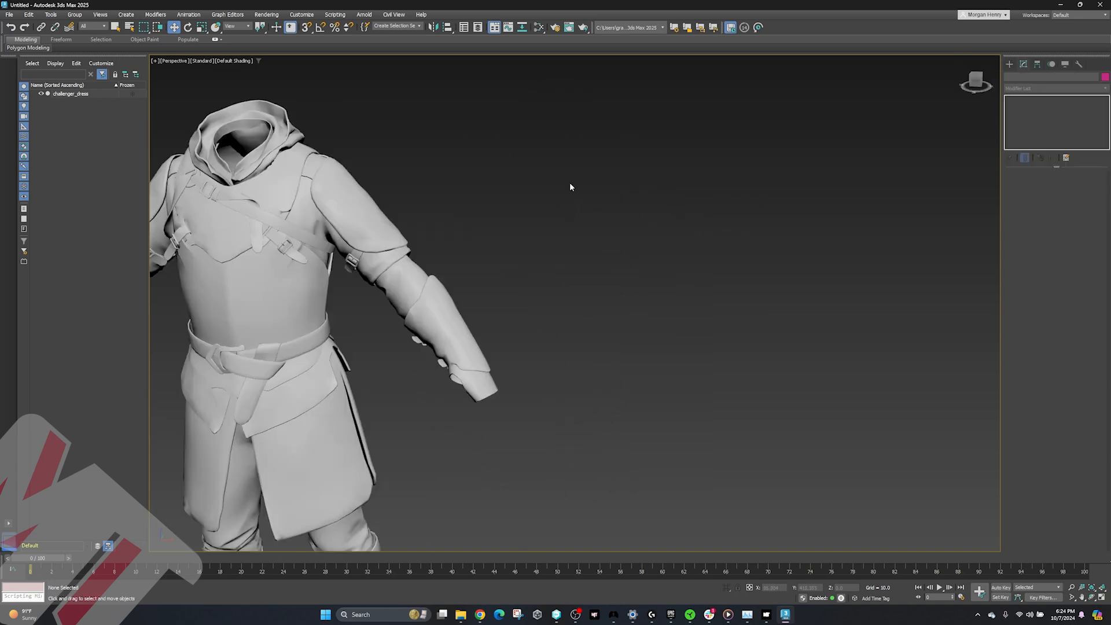
{"action": "middle_click_drag", "start_coordinate": [547, 182], "coordinate": [641, 149], "text": "alt"}
{"action": "left_click", "coordinate": [499, 182]}
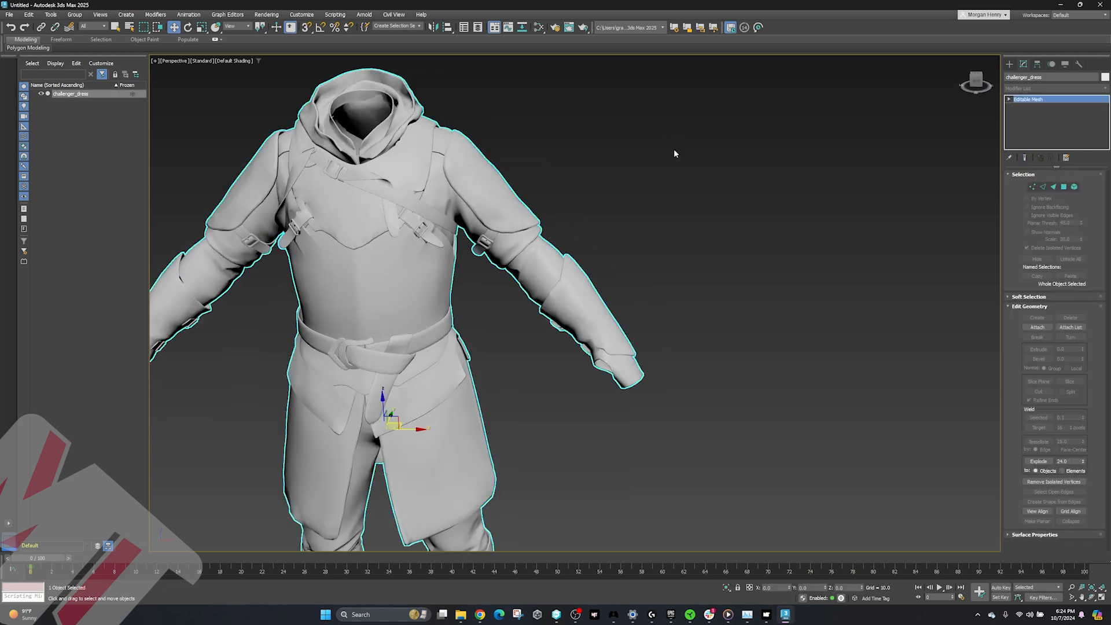
{"action": "right_click", "coordinate": [1057, 100]}
{"action": "left_click", "coordinate": [1059, 167]}
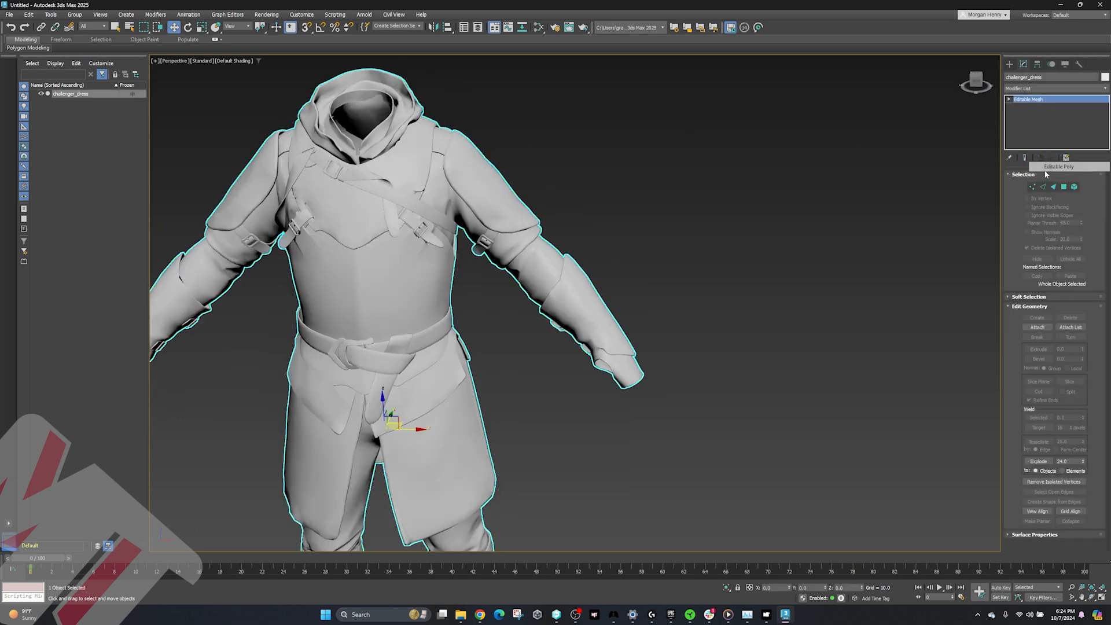
Use Element selection to select the shoulder armor plates on both upper arms.
{"action": "left_click", "coordinate": [1075, 185]}
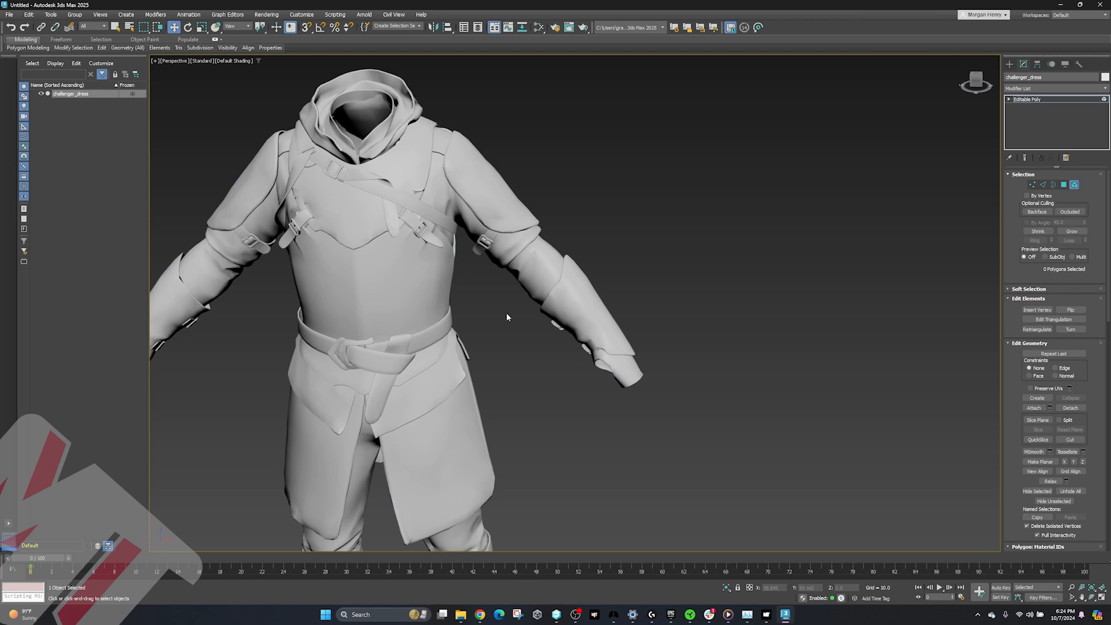
{"action": "left_click", "coordinate": [501, 178]}
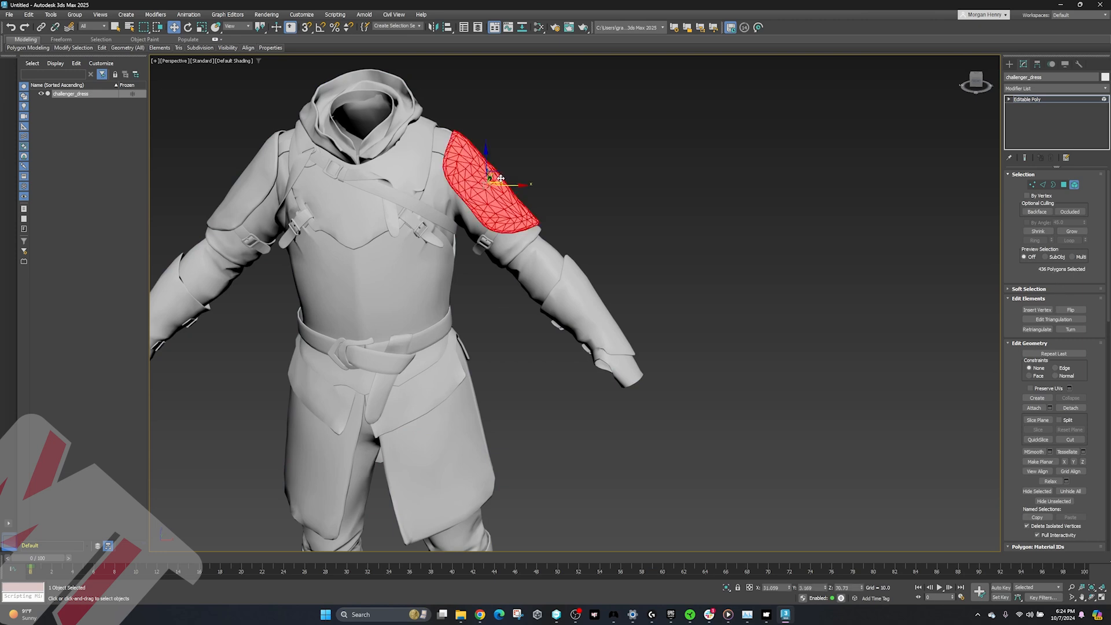
{"action": "left_click", "coordinate": [236, 189], "text": "ctrl"}
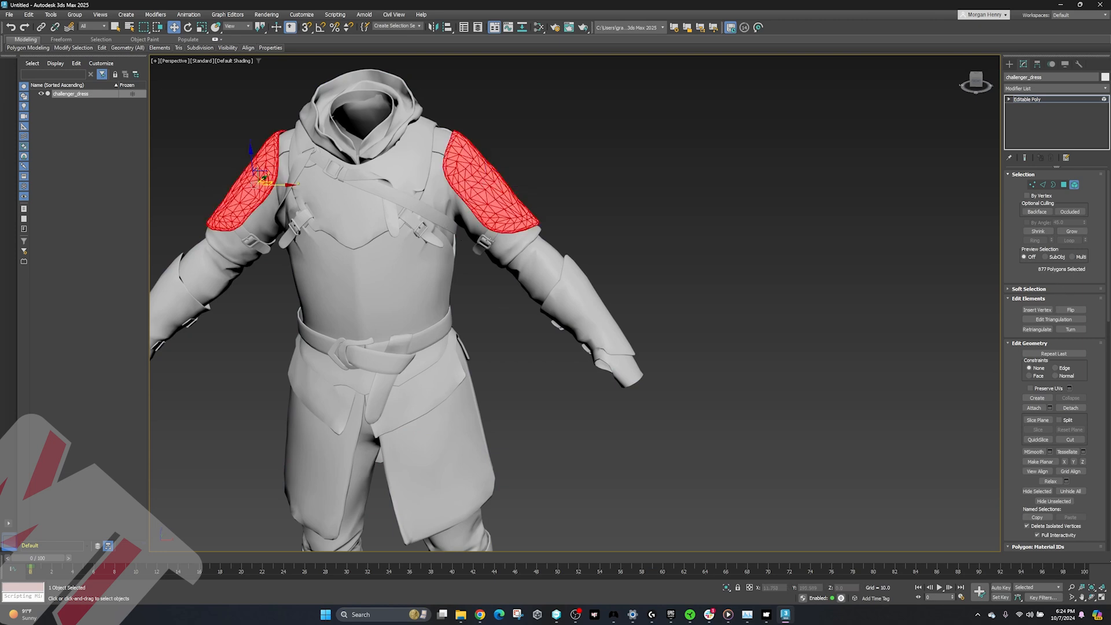
{"action": "mouse_move", "coordinate": [457, 167]}
{"action": "middle_mouse_down", "text": "alt"}
{"action": "mouse_move", "coordinate": [466, 191]}
{"action": "mouse_move", "coordinate": [453, 160]}
{"action": "middle_mouse_up", "text": "alt"}
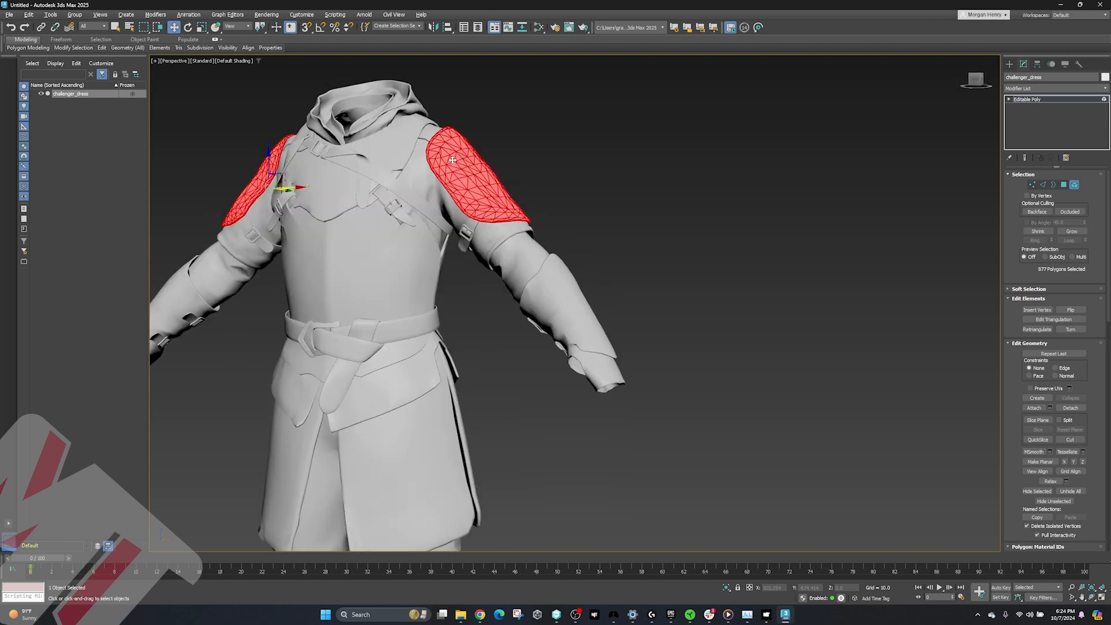
Add the strap and buckle beneath the figure's left shoulder plate to the element selection.
{"action": "left_click", "coordinate": [468, 229], "text": "ctrl"}
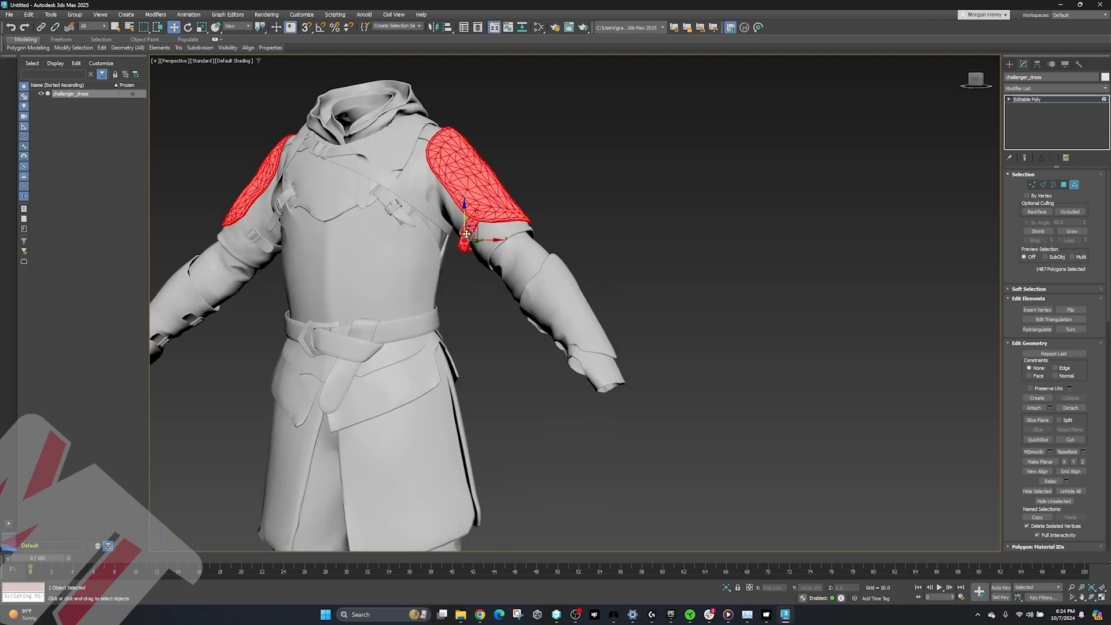
{"action": "scroll", "coordinate": [472, 227], "scroll_direction": "up", "scroll_amount": 5}
{"action": "left_click", "coordinate": [474, 226], "text": "ctrl"}
{"action": "middle_click_drag", "start_coordinate": [475, 227], "coordinate": [472, 263], "text": "alt"}
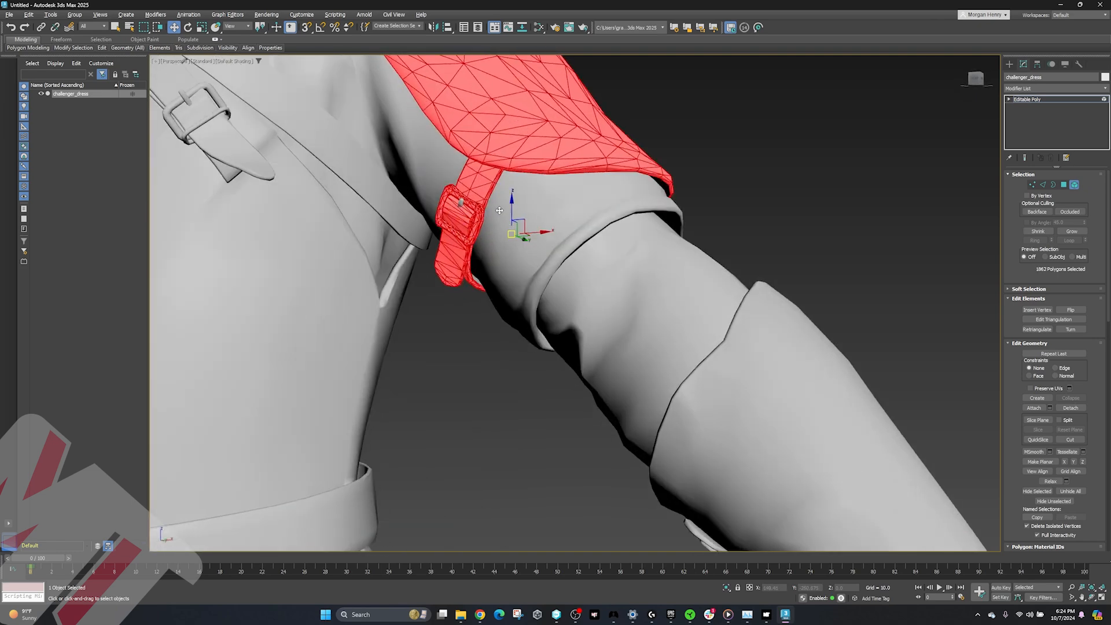
Add the upper strap pieces that join the figure's left shoulder plate to the torso to the selection.
{"action": "middle_click_drag", "start_coordinate": [547, 246], "coordinate": [445, 236], "text": "alt"}
{"action": "scroll", "coordinate": [442, 210], "scroll_direction": "down", "scroll_amount": 4}
{"action": "scroll", "coordinate": [432, 201], "scroll_direction": "down", "scroll_amount": 2}
{"action": "scroll", "coordinate": [392, 167], "scroll_direction": "up", "scroll_amount": 3}
{"action": "left_click", "coordinate": [413, 212], "text": "ctrl"}
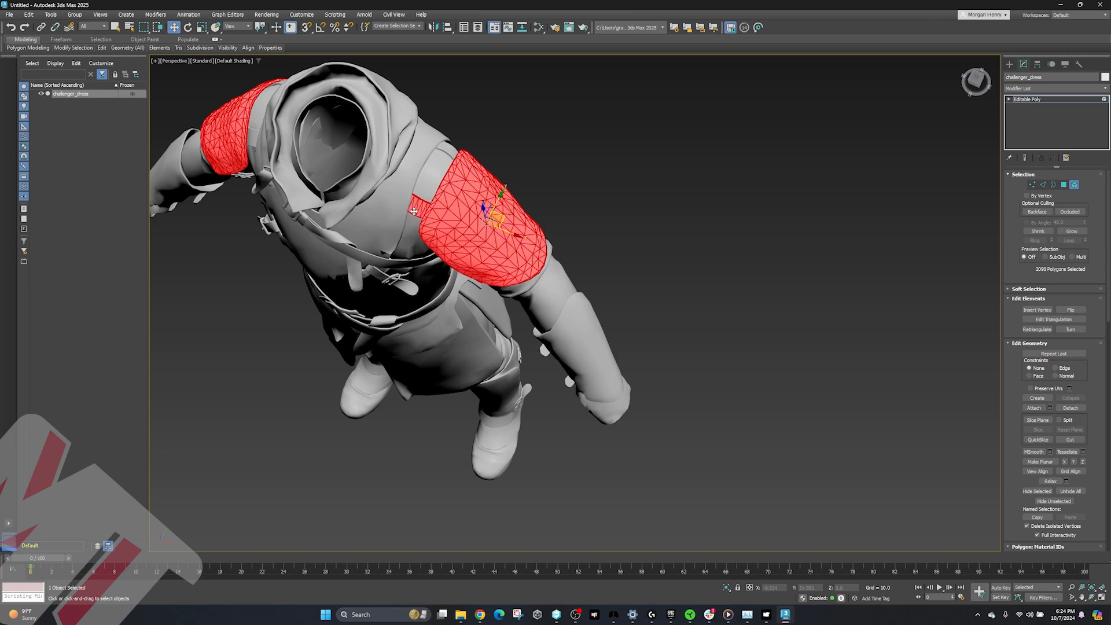
{"action": "left_click", "coordinate": [452, 153], "text": "ctrl"}
{"action": "middle_click_drag", "start_coordinate": [448, 151], "coordinate": [257, 75], "text": "alt"}
{"action": "middle_click_drag", "start_coordinate": [378, 88], "coordinate": [373, 155], "text": "alt"}
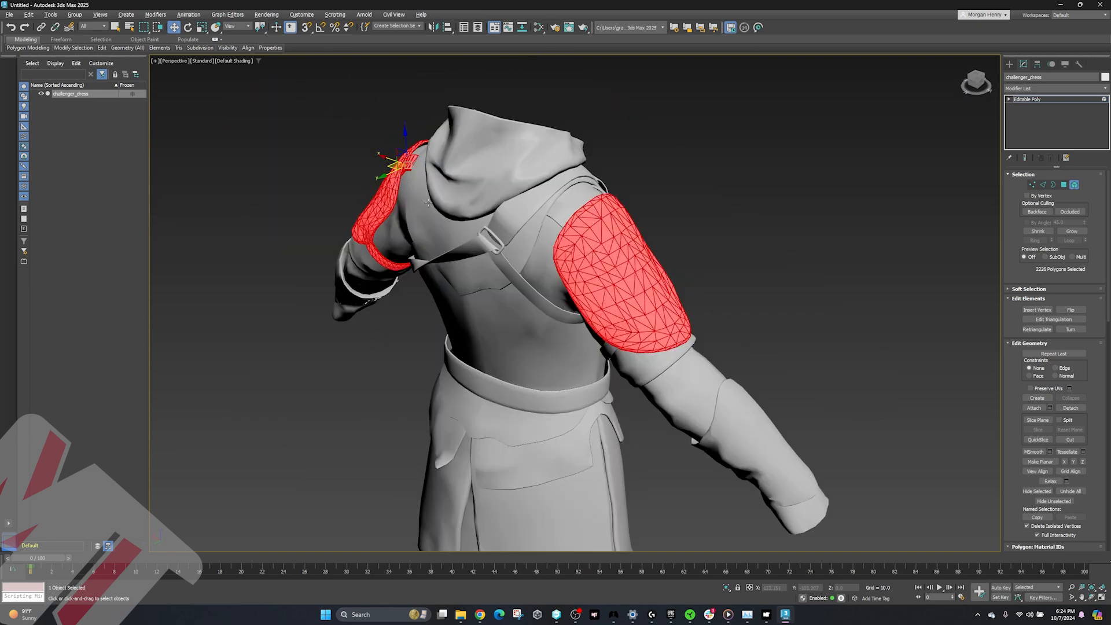
{"action": "middle_click_drag", "start_coordinate": [428, 202], "coordinate": [541, 182], "text": "alt"}
{"action": "middle_click_drag", "start_coordinate": [348, 203], "coordinate": [645, 247], "text": "alt"}
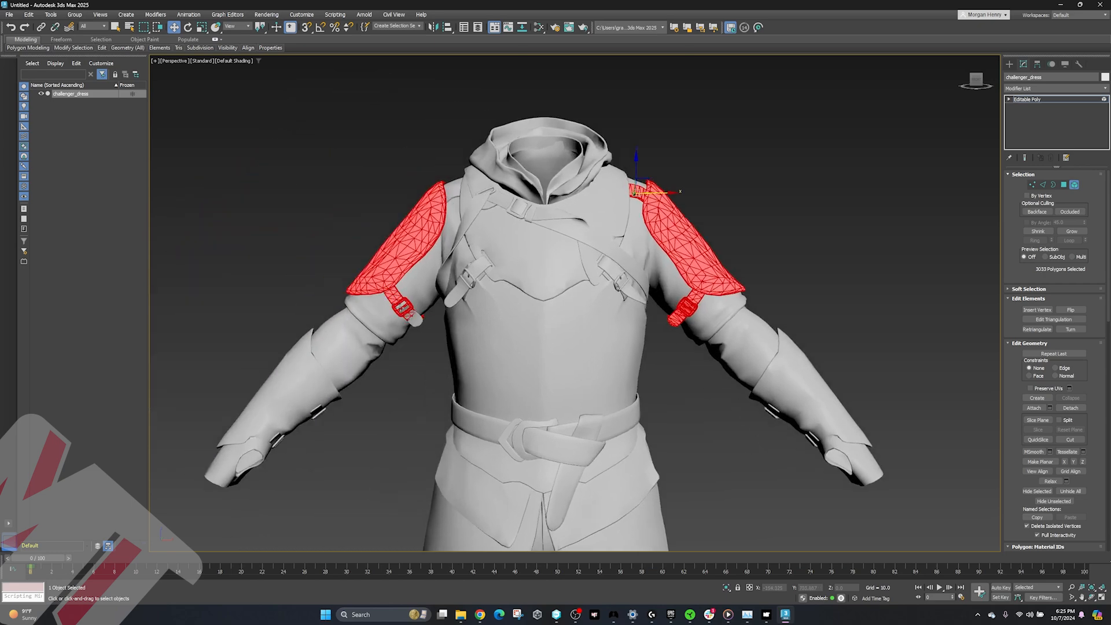
Add the figure's right arm buckle pieces and the upper straps of the right shoulder plate to the selection.
{"action": "left_click", "coordinate": [398, 303], "text": "ctrl"}
{"action": "left_click", "coordinate": [452, 195], "text": "ctrl"}
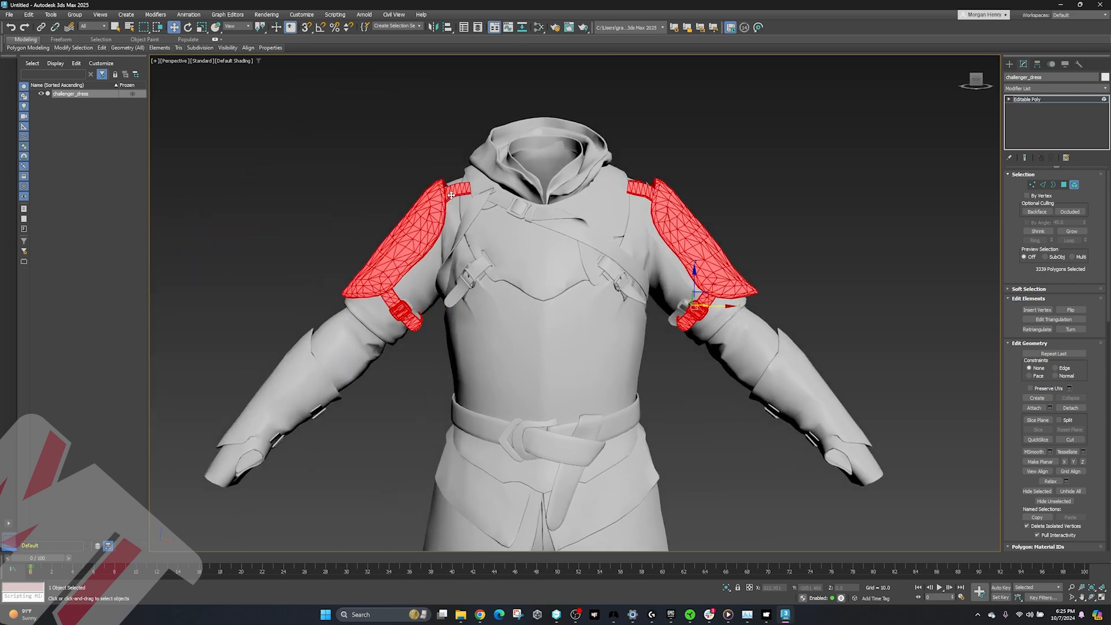
{"action": "middle_click_drag", "start_coordinate": [447, 200], "coordinate": [551, 236], "text": "alt"}
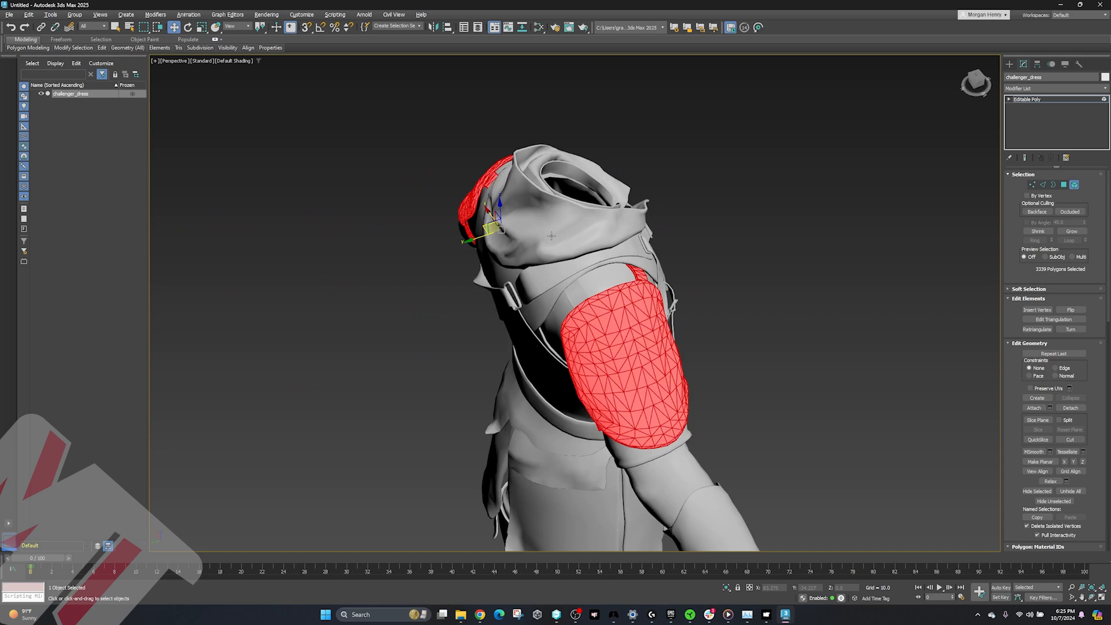
{"action": "left_click", "coordinate": [571, 296], "text": "ctrl"}
{"action": "middle_click_drag", "start_coordinate": [570, 296], "coordinate": [645, 256], "text": "alt"}
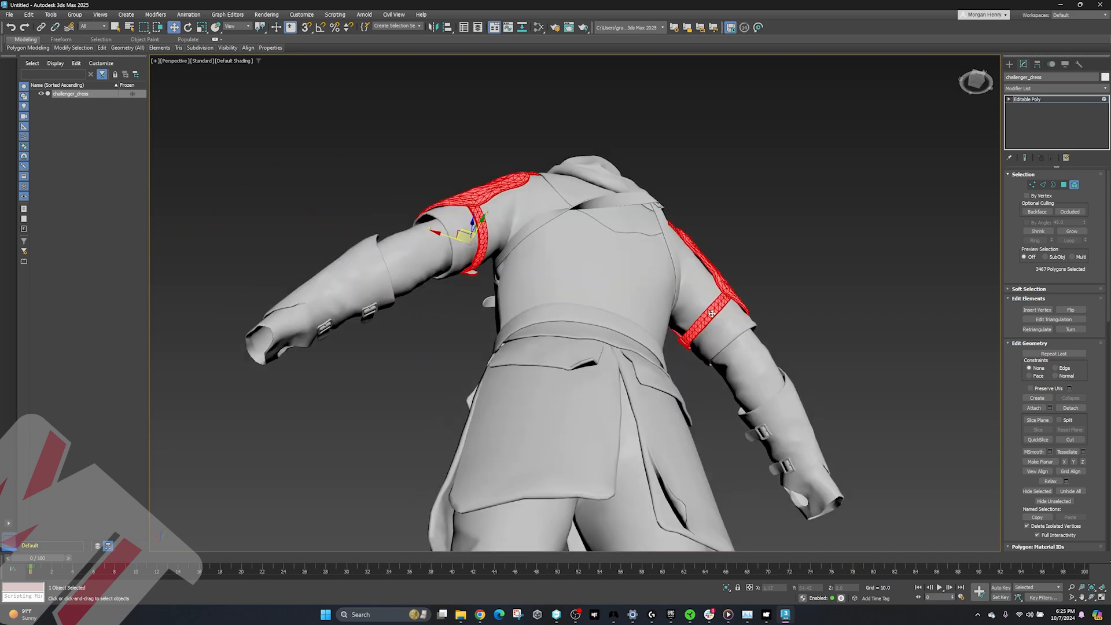
Add the loose strap end beneath the figure's left upper arm to the selection.
{"action": "middle_click_drag", "start_coordinate": [732, 331], "coordinate": [709, 328], "text": "alt"}
{"action": "scroll", "coordinate": [492, 233], "scroll_direction": "up", "scroll_amount": 3}
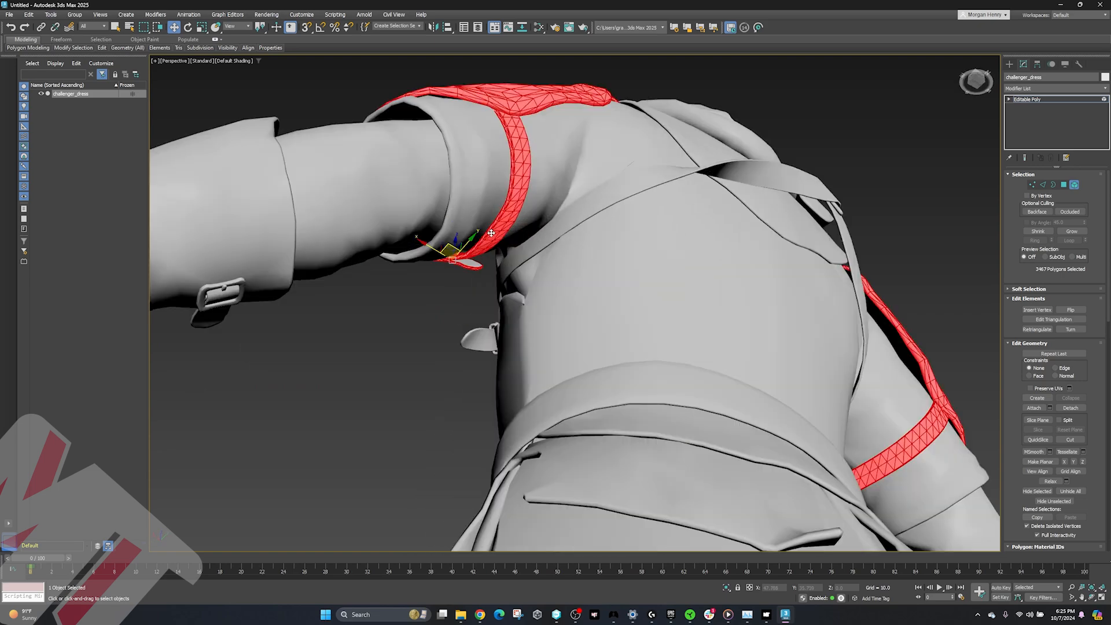
{"action": "left_click", "coordinate": [473, 257], "text": "ctrl"}
{"action": "middle_click_drag", "start_coordinate": [473, 257], "coordinate": [348, 229], "text": "alt"}
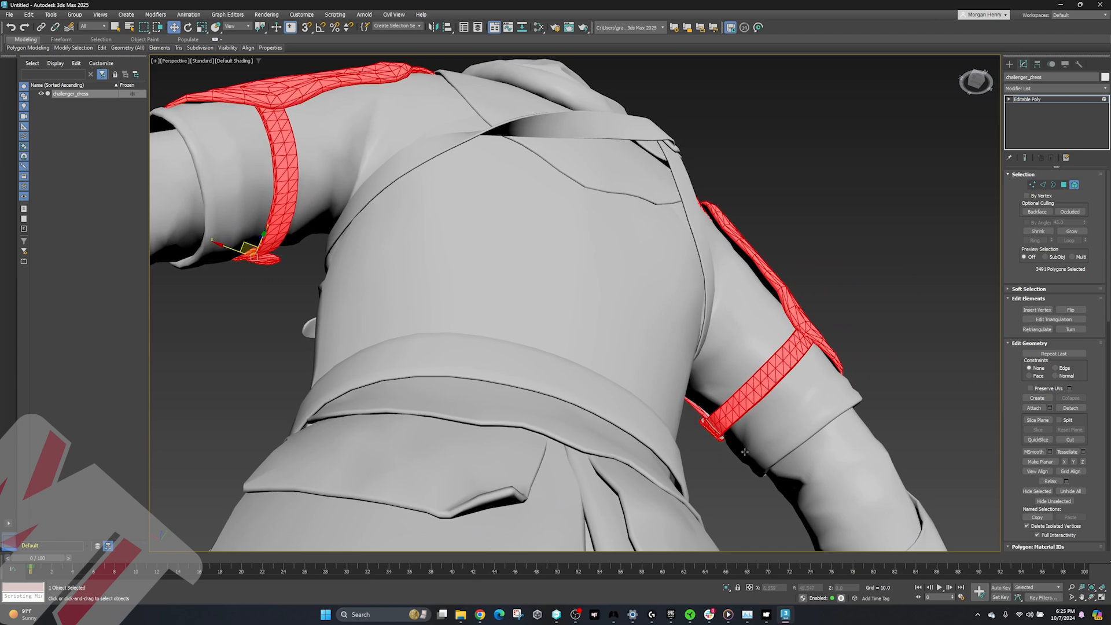
Add the remaining buckle pieces on the strap beneath the figure's right upper arm to the element selection.
{"action": "scroll", "coordinate": [744, 451], "scroll_direction": "up", "scroll_amount": 5}
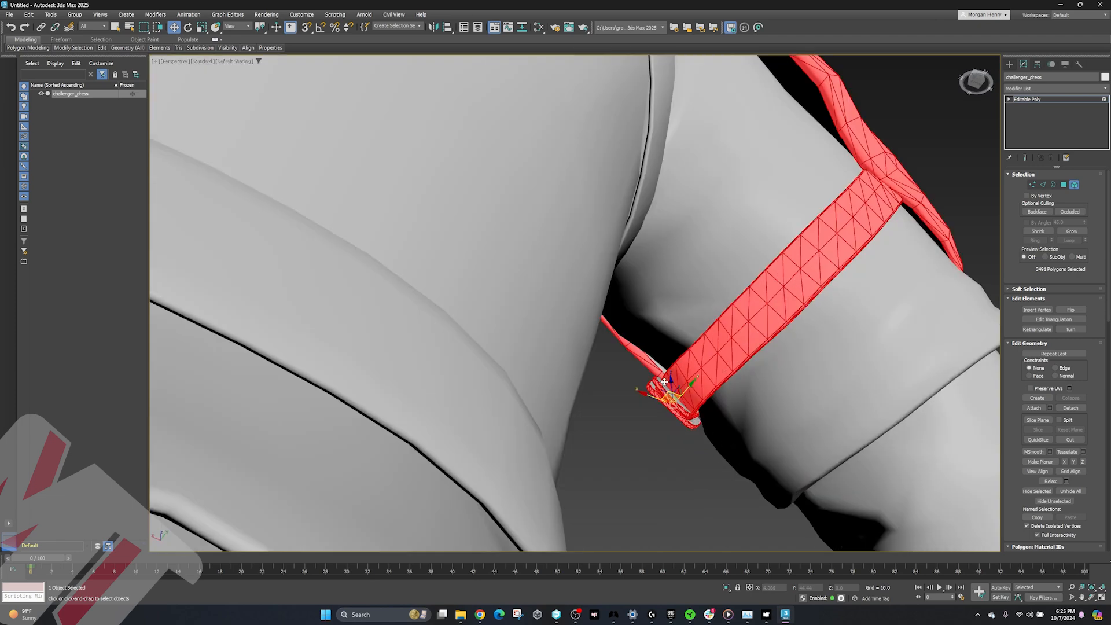
{"action": "left_click", "coordinate": [660, 380], "text": "ctrl"}
{"action": "middle_click_drag", "start_coordinate": [660, 380], "coordinate": [647, 398], "text": "alt"}
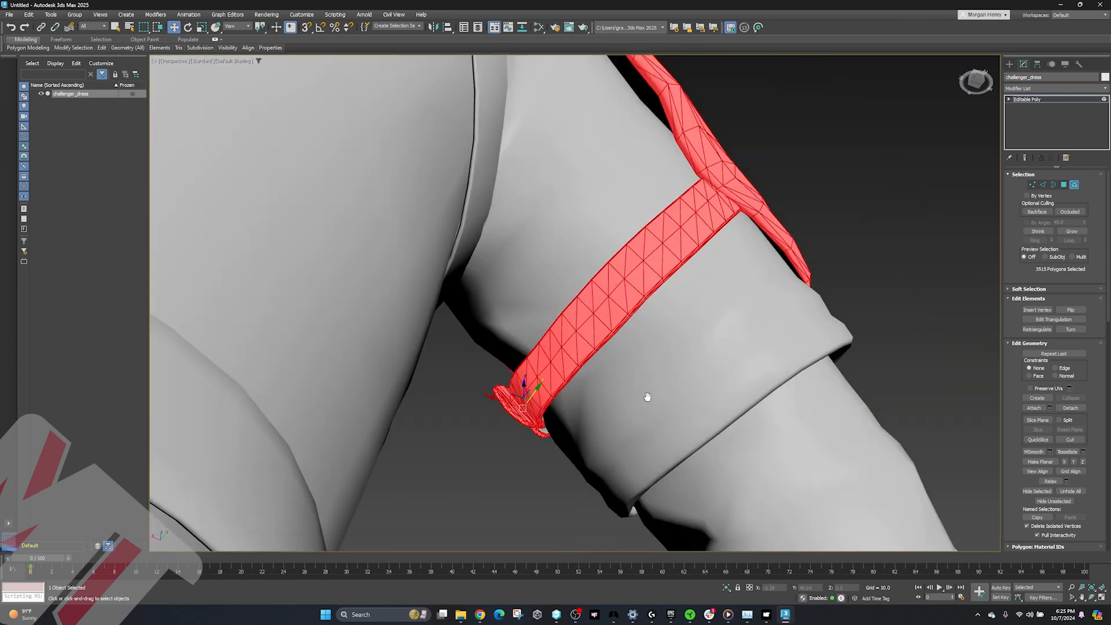
{"action": "left_click", "coordinate": [546, 427], "text": "ctrl"}
{"action": "scroll", "coordinate": [572, 413], "scroll_direction": "down", "scroll_amount": 3}
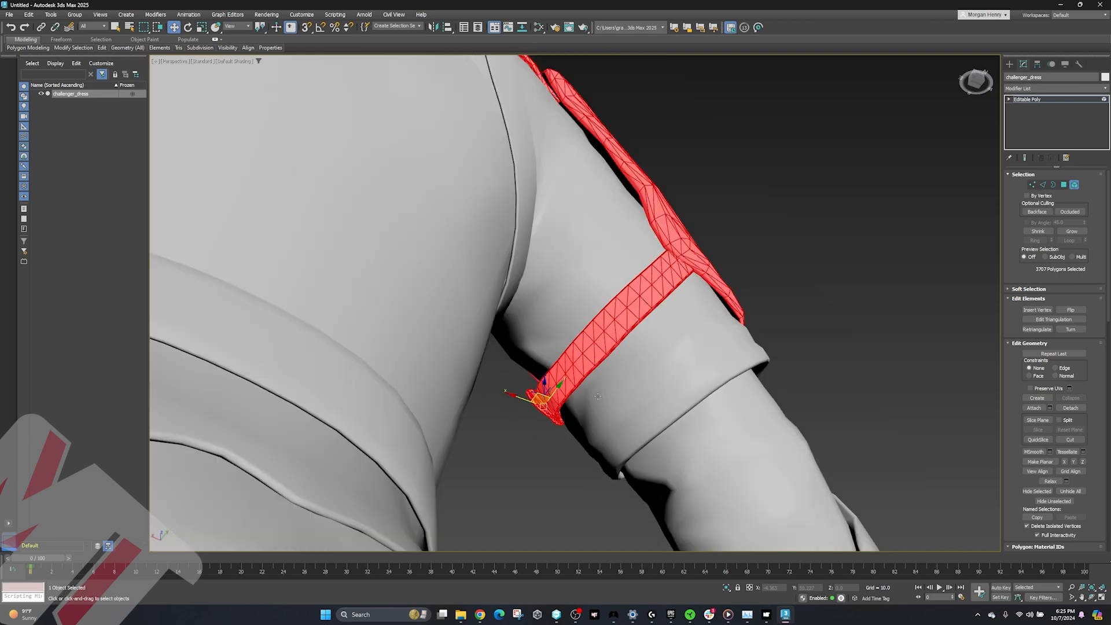
Add the remaining unselected strap pieces around the upper arms to the element selection.
{"action": "middle_click_drag", "start_coordinate": [613, 374], "coordinate": [626, 345], "text": "alt"}
{"action": "left_click", "coordinate": [618, 272], "text": "ctrl"}
{"action": "scroll", "coordinate": [623, 287], "scroll_direction": "down", "scroll_amount": 4}
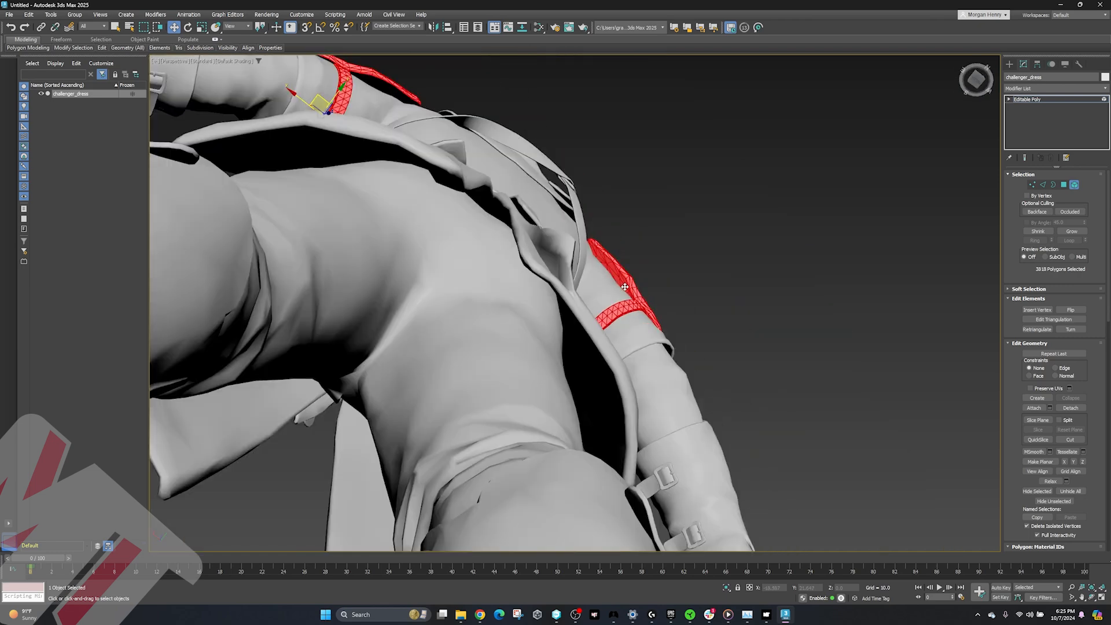
{"action": "middle_click_drag", "start_coordinate": [623, 288], "coordinate": [546, 311], "text": "alt"}
{"action": "left_click", "coordinate": [293, 202], "text": "ctrl"}
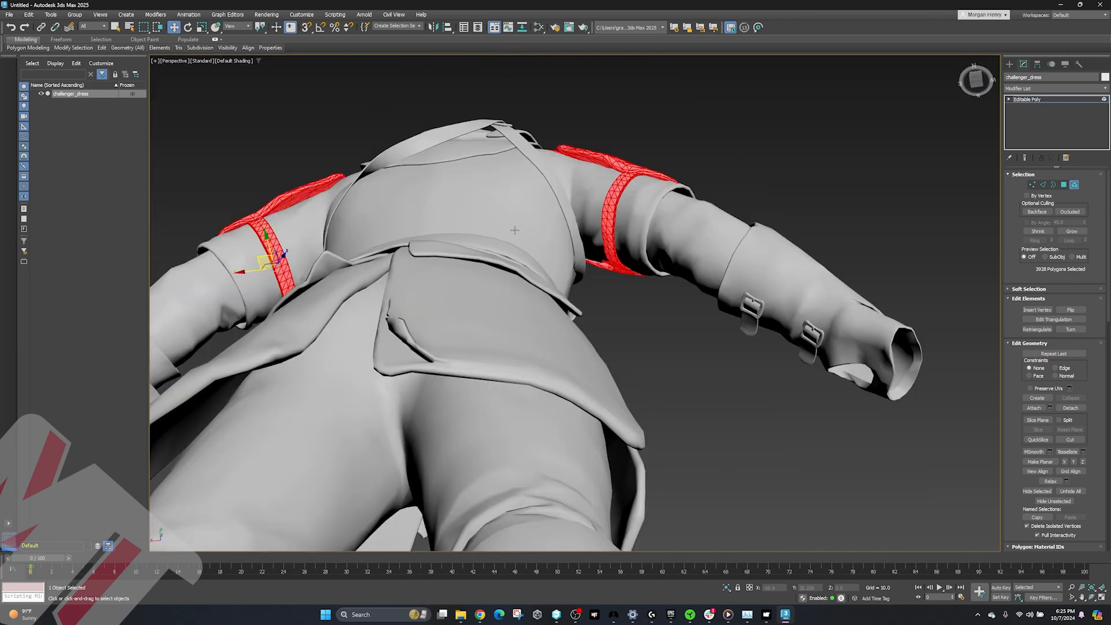
Detach the selected shoulder armor elements from the outfit as a separate object named Stealth_Shoulder_Pads.
{"action": "middle_click_drag", "start_coordinate": [293, 202], "coordinate": [737, 255], "text": "alt"}
{"action": "left_click", "coordinate": [1065, 409]}
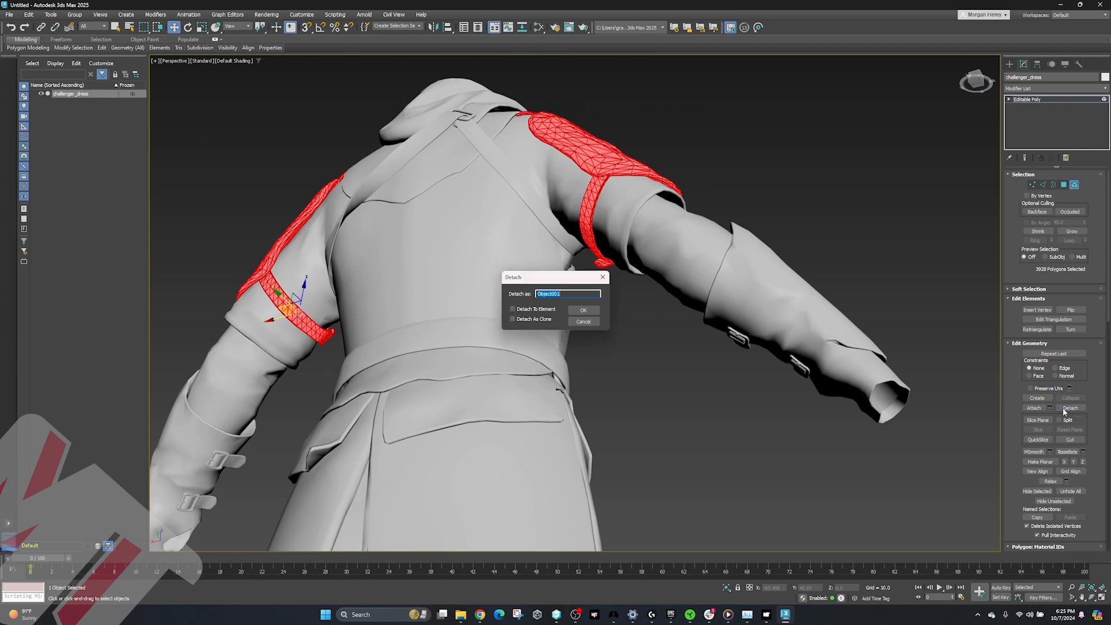
{"action": "type", "text": "Stealth_Shoulder_Pads"}
{"action": "left_click", "coordinate": [589, 311]}
Select the Stealth_Shoulder_Pads object and hide challenger_dress to check the detached pads on their own.
{"action": "left_click", "coordinate": [80, 102]}
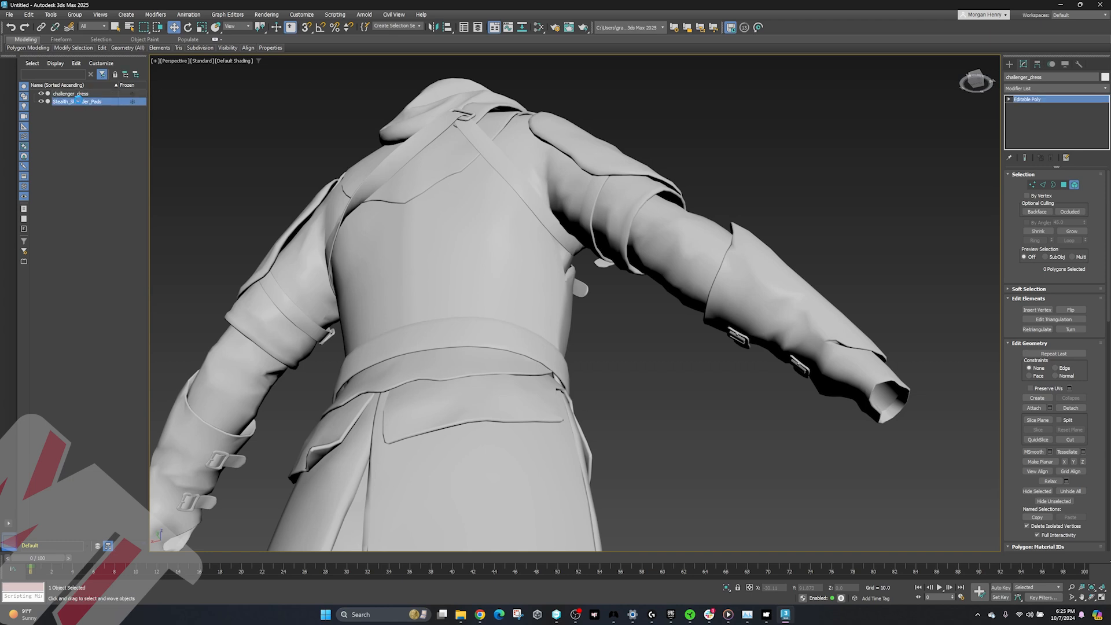
{"action": "left_click", "coordinate": [41, 102]}
{"action": "left_click", "coordinate": [41, 93]}
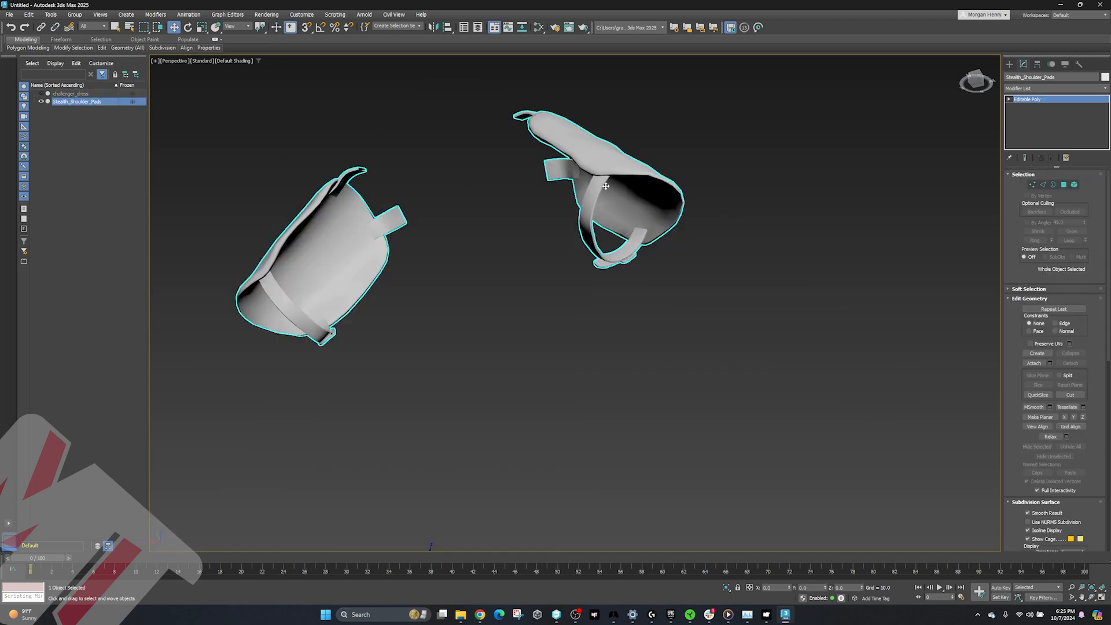
{"action": "middle_click_drag", "start_coordinate": [606, 186], "coordinate": [551, 250], "text": "alt"}
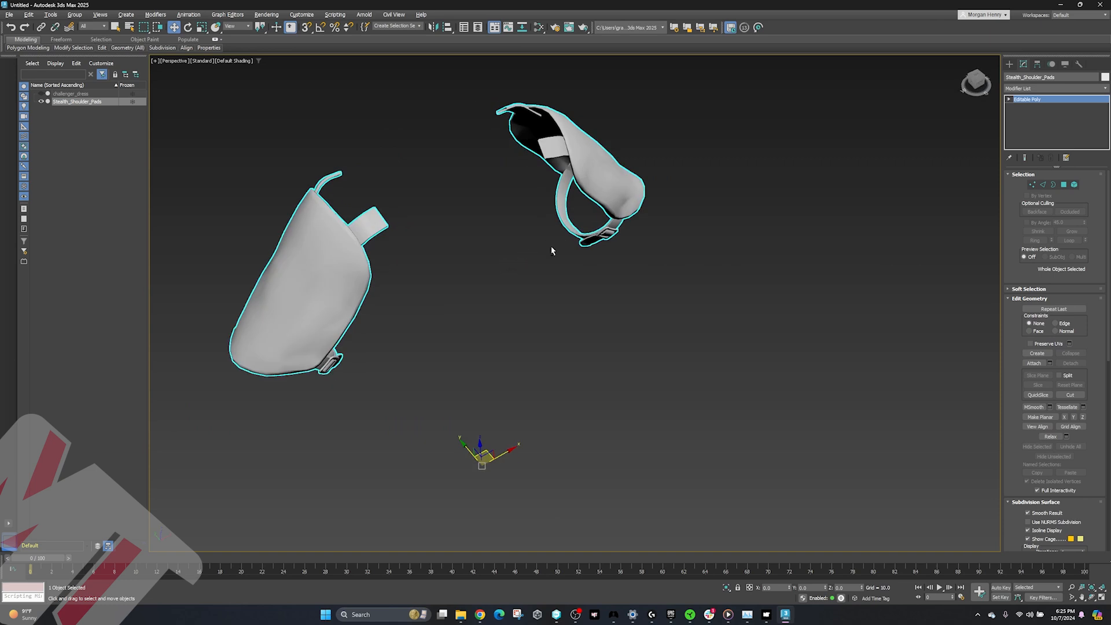
{"action": "mouse_move", "coordinate": [496, 224]}
{"action": "middle_mouse_down", "text": "alt"}
{"action": "mouse_move", "coordinate": [512, 203]}
{"action": "mouse_move", "coordinate": [460, 237]}
{"action": "mouse_move", "coordinate": [477, 241]}
{"action": "mouse_move", "coordinate": [486, 208]}
{"action": "middle_mouse_up", "text": "alt"}
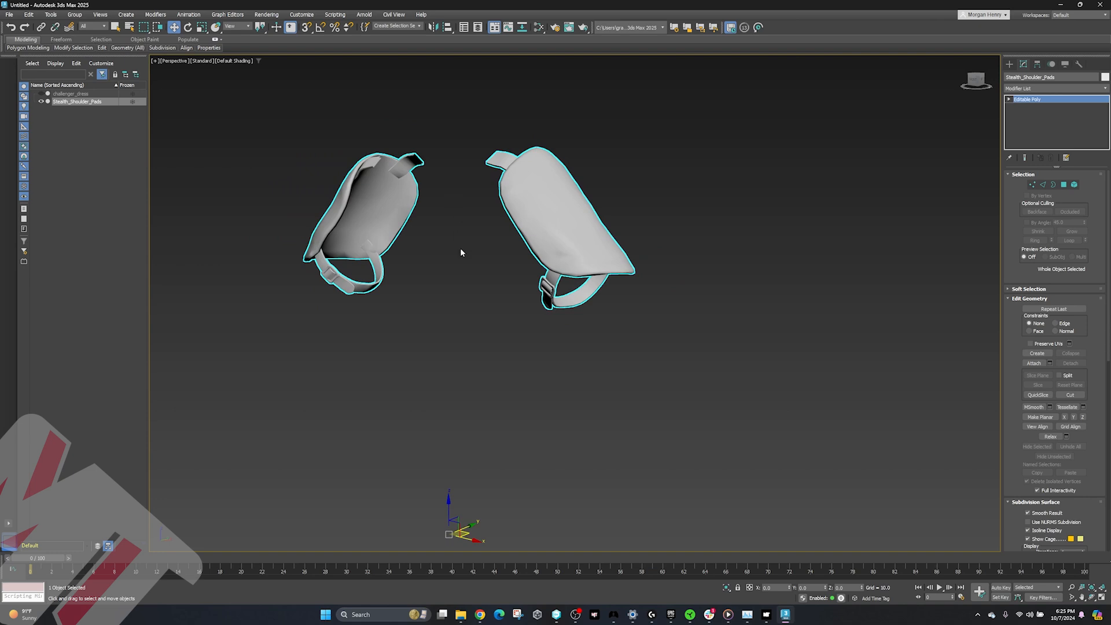
Center the pivot of Stealth_Shoulder_Pads on the object.
{"action": "scroll", "coordinate": [475, 249], "scroll_direction": "down", "scroll_amount": 5}
{"action": "key", "text": "g"}
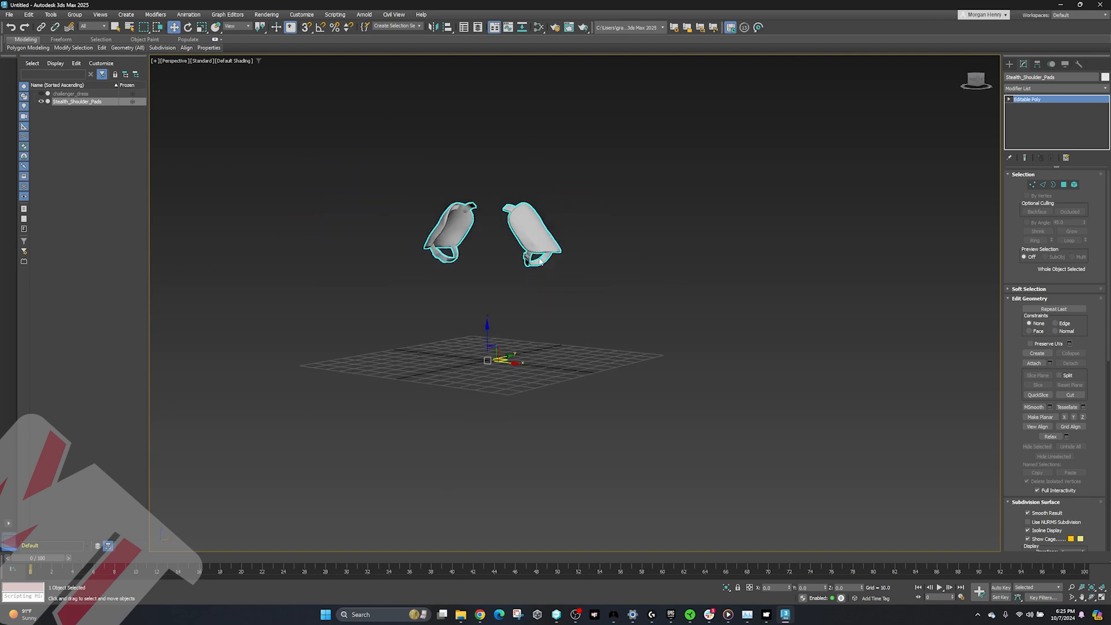
{"action": "key", "text": "g"}
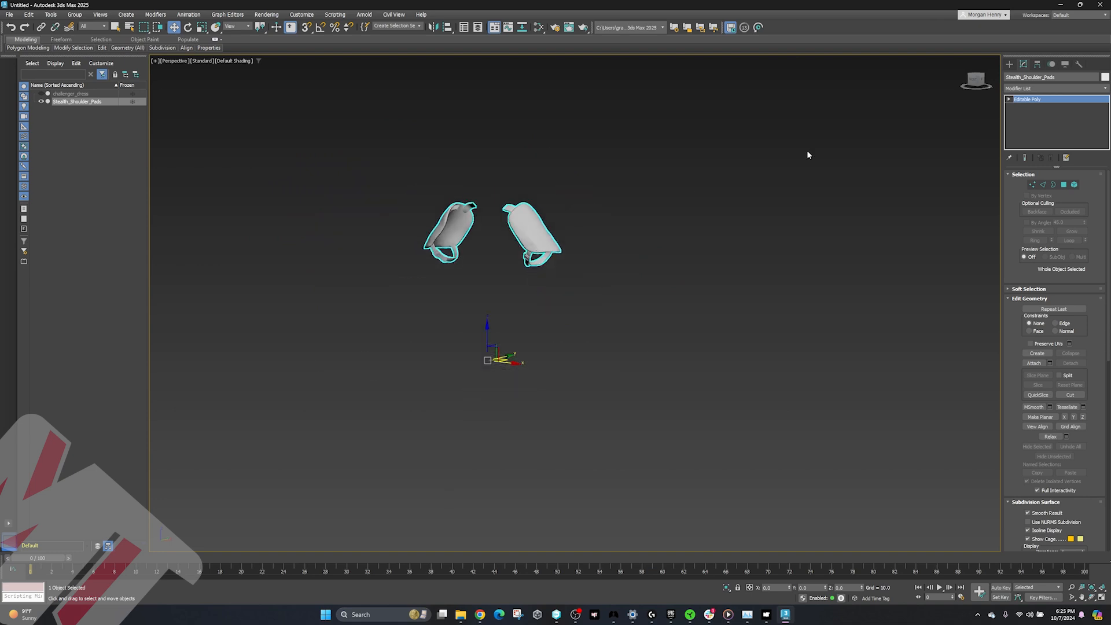
{"action": "left_click", "coordinate": [1037, 65]}
{"action": "left_click", "coordinate": [1045, 124]}
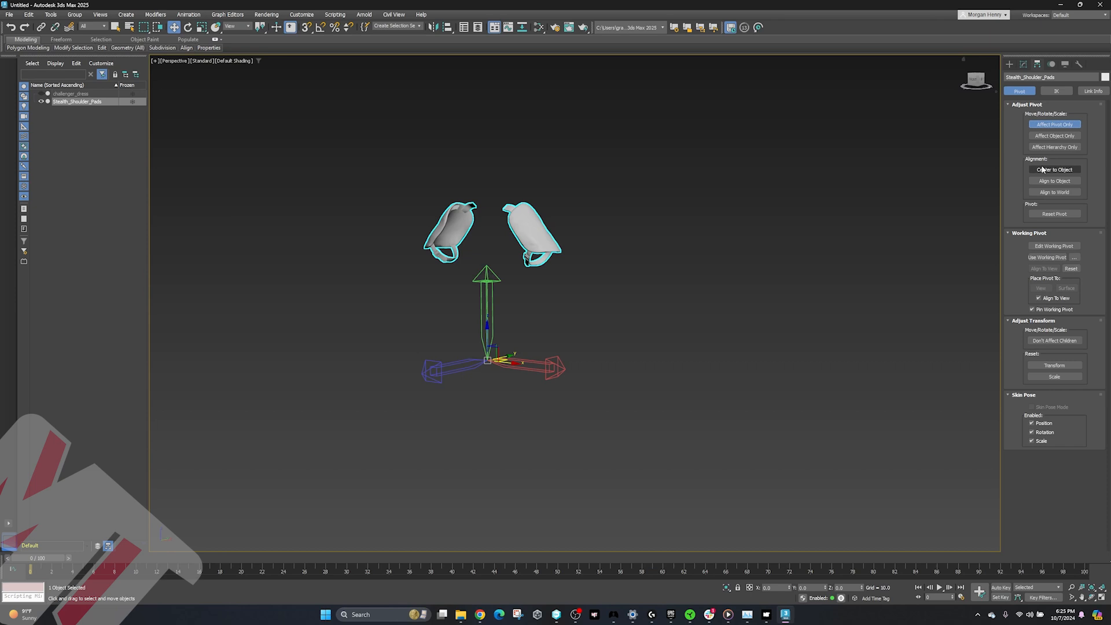
{"action": "left_click", "coordinate": [1042, 125]}
{"action": "middle_click_drag", "start_coordinate": [613, 199], "coordinate": [644, 202], "text": "alt"}
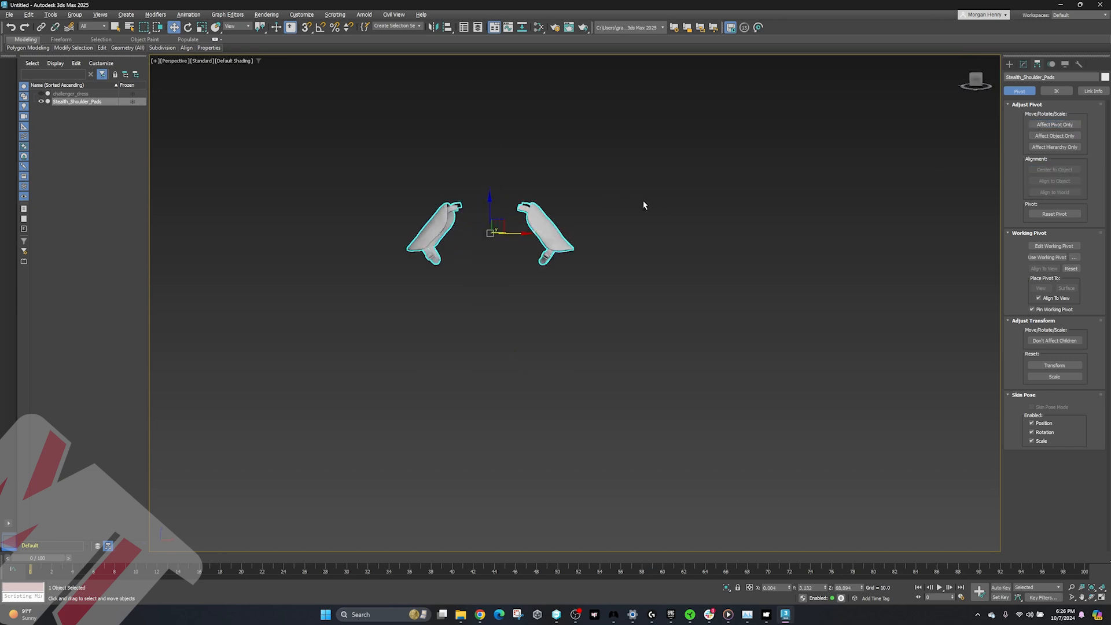
Export only the selected shoulder pads as an FBX named Stealth_Shoulder_Pads into the Stealth Soldier project's leather-armor folder, keeping the default export settings.
{"action": "left_click", "coordinate": [11, 16]}
{"action": "mouse_move", "coordinate": [21, 165]}
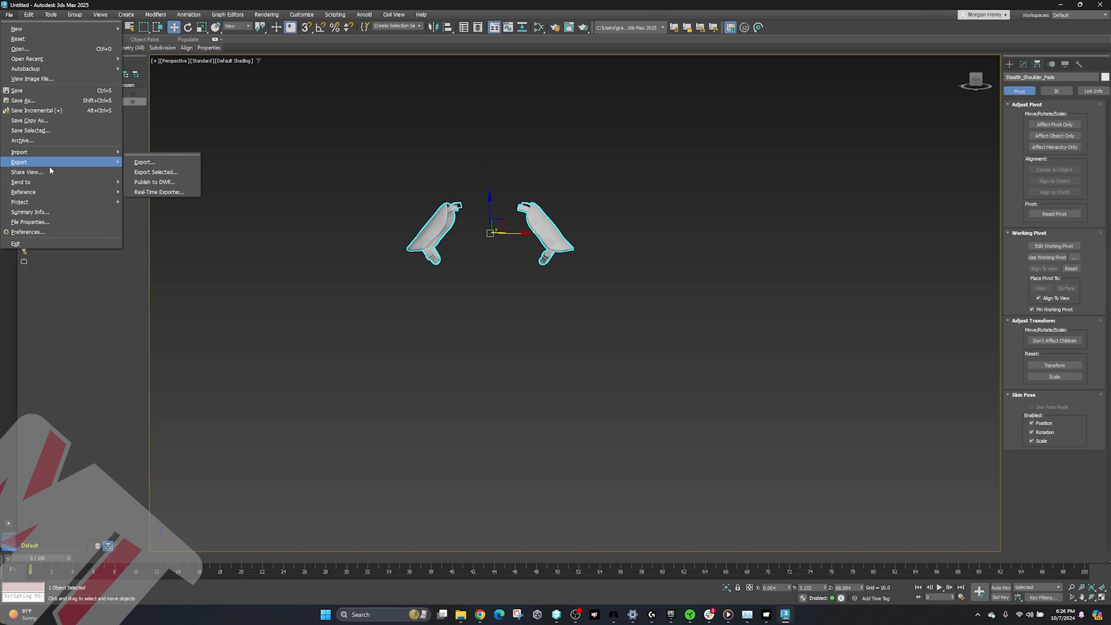
{"action": "left_click", "coordinate": [152, 172]}
{"action": "left_click", "coordinate": [25, 144]}
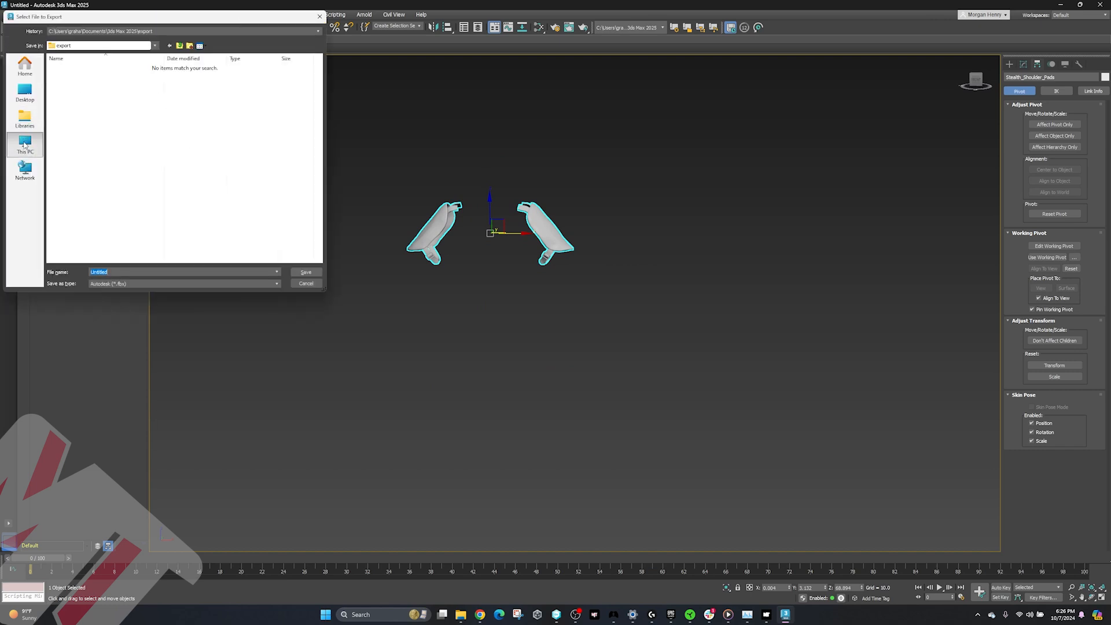
{"action": "double_click", "coordinate": [184, 74]}
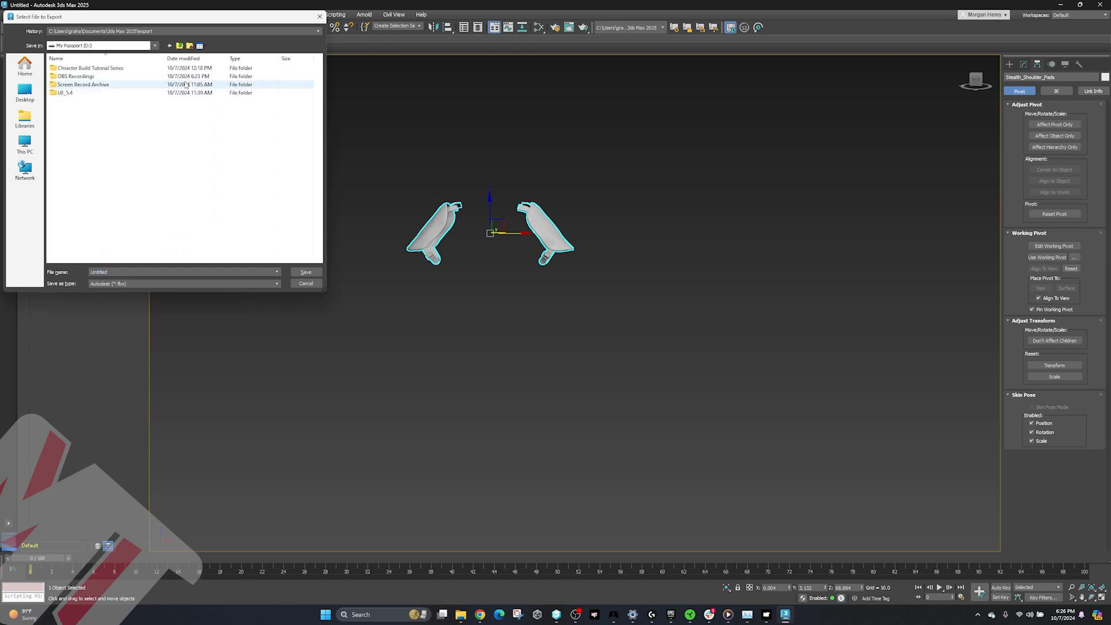
{"action": "double_click", "coordinate": [84, 70]}
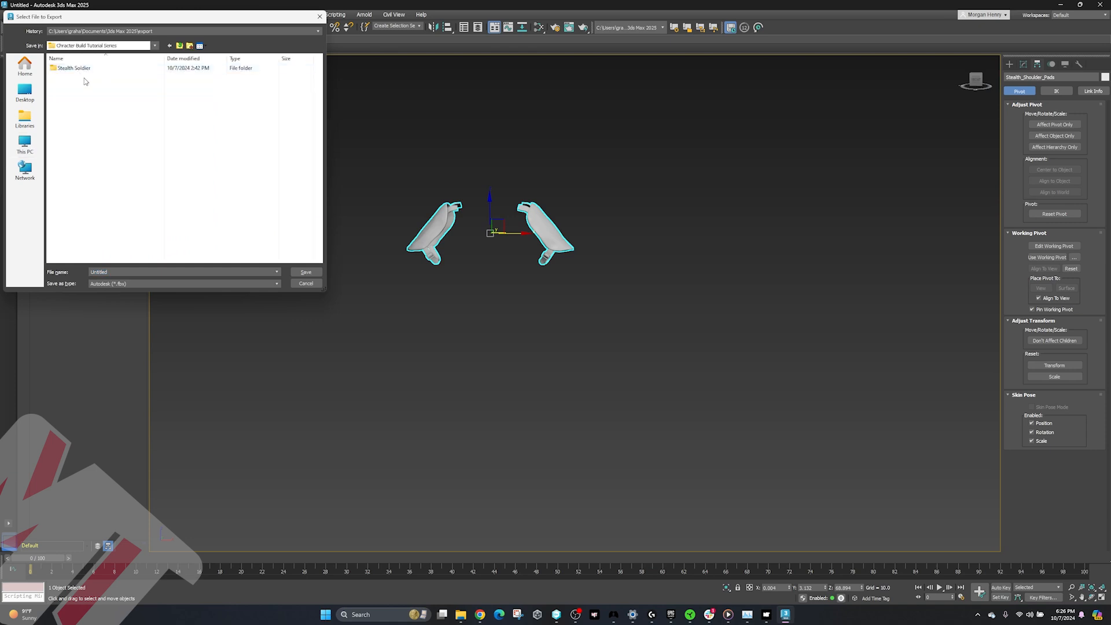
{"action": "double_click", "coordinate": [79, 70]}
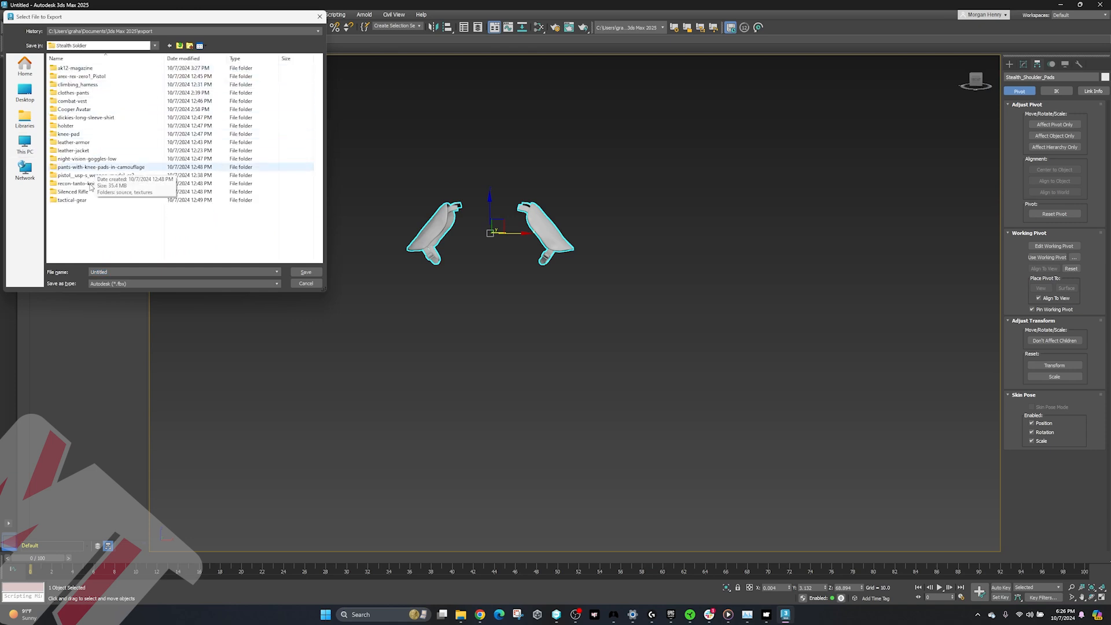
{"action": "double_click", "coordinate": [87, 142]}
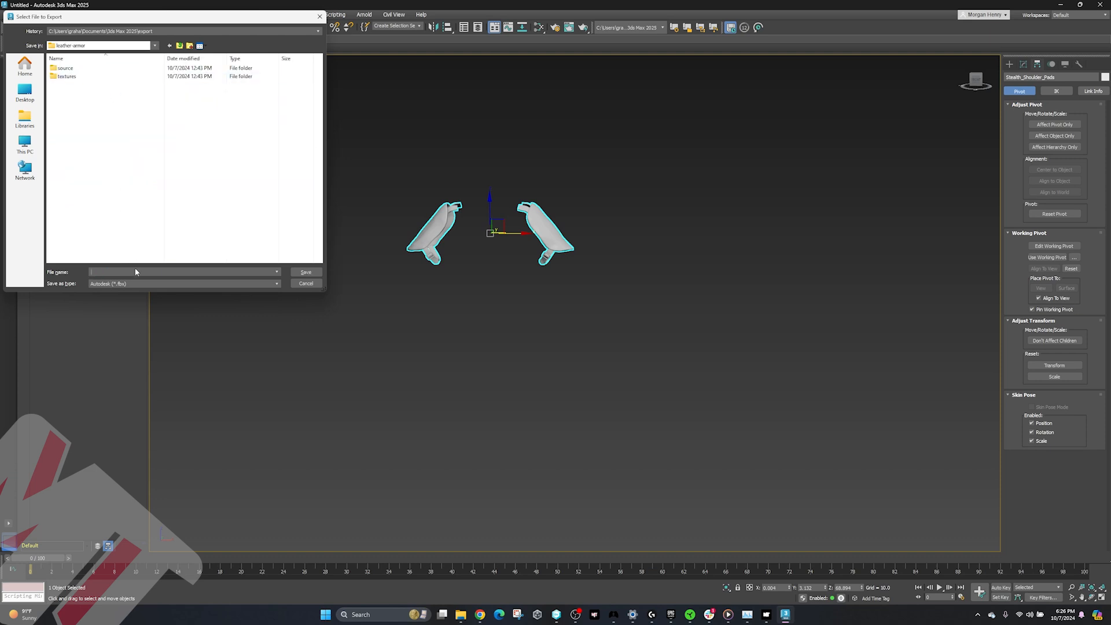
{"action": "type", "text": "Stealth_Shoulder_Pads"}
{"action": "left_click", "coordinate": [309, 272]}
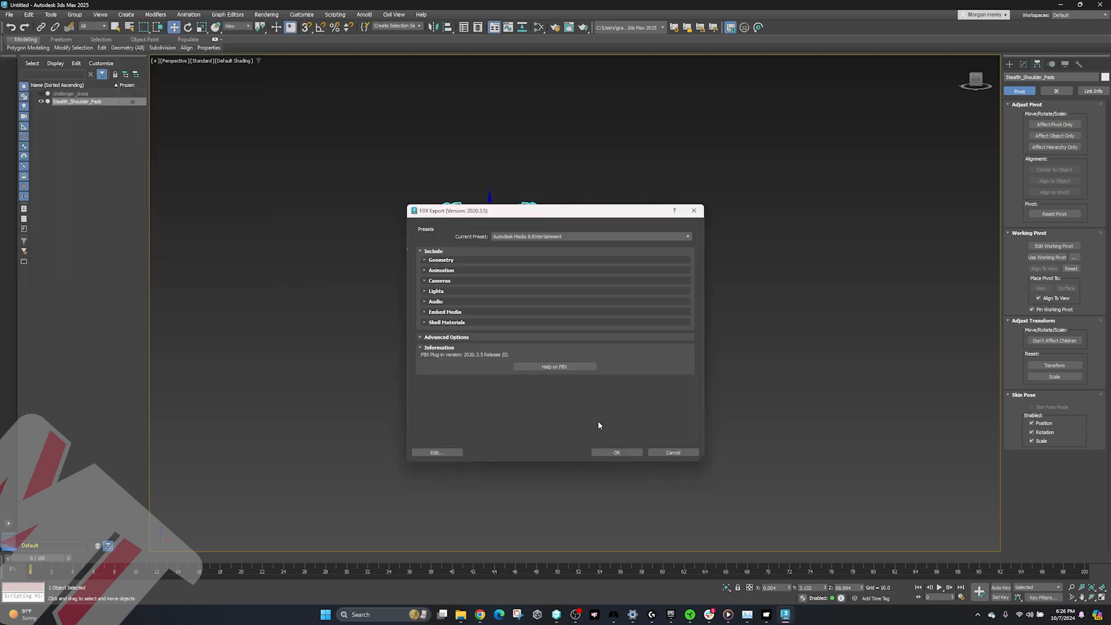
{"action": "left_click", "coordinate": [607, 449]}
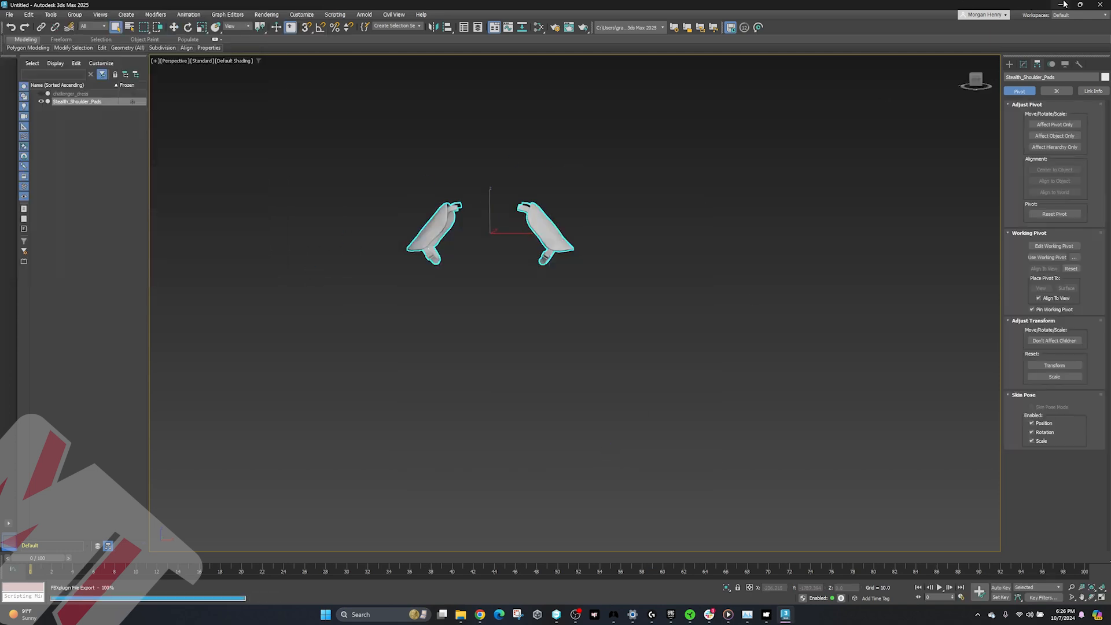
Close 3ds Max without saving the scene and close the Leather Armor page in the browser.
{"action": "left_click", "coordinate": [1102, 5]}
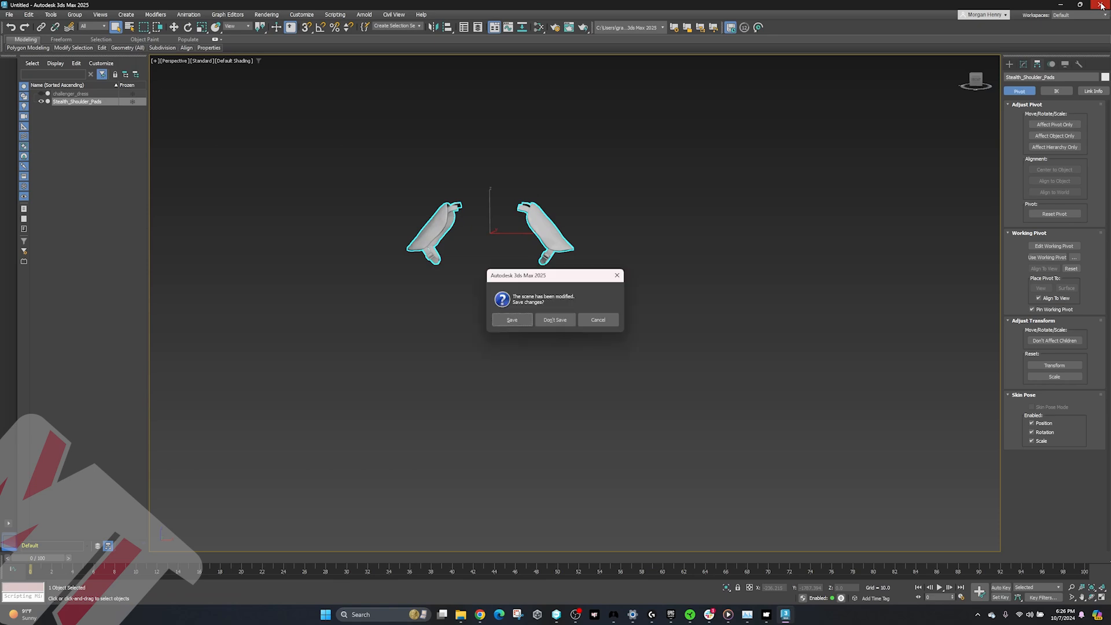
{"action": "left_click", "coordinate": [555, 320]}
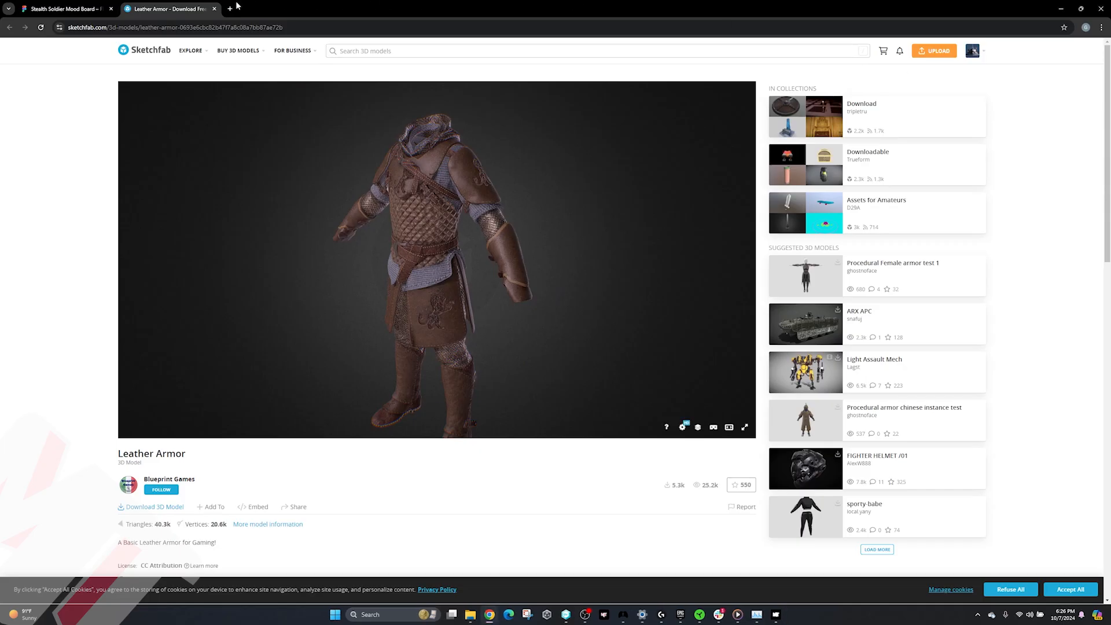
{"action": "left_click", "coordinate": [214, 9]}
Switch to the Steal Soldier project in MetaTailor and import Stealth_Shoulder_Pads from the leather-armor folder as a cloth/accessory.
{"action": "left_click", "coordinate": [776, 615]}
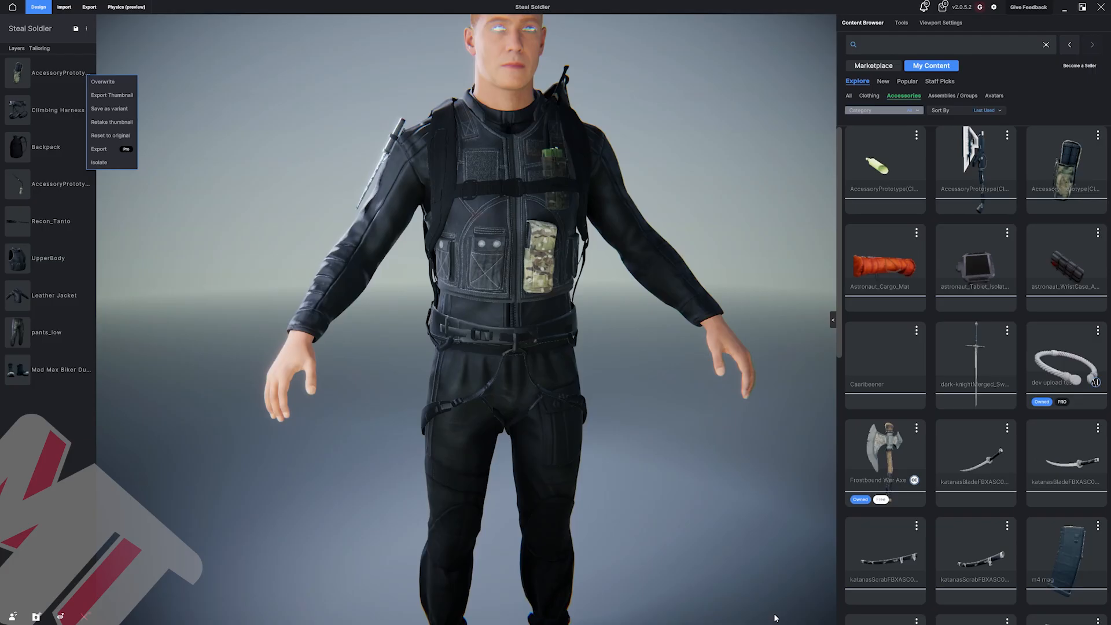
{"action": "middle_click_drag", "start_coordinate": [561, 341], "coordinate": [457, 349]}
{"action": "right_click_drag", "start_coordinate": [456, 349], "coordinate": [454, 342]}
{"action": "scroll", "coordinate": [454, 342], "scroll_direction": "down", "scroll_amount": 5}
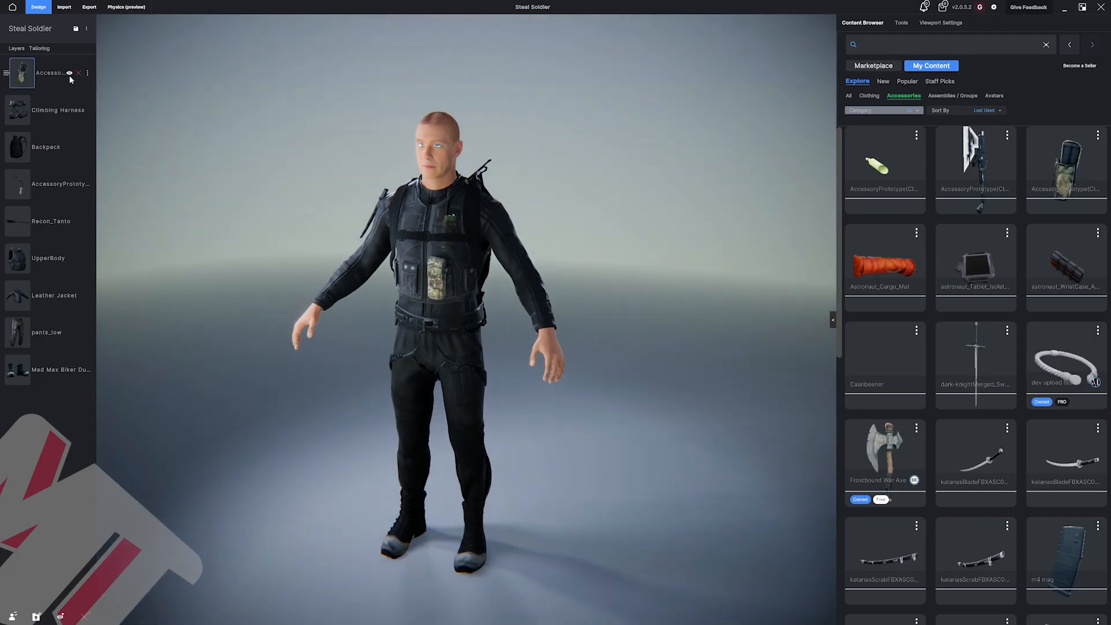
{"action": "left_click", "coordinate": [63, 7]}
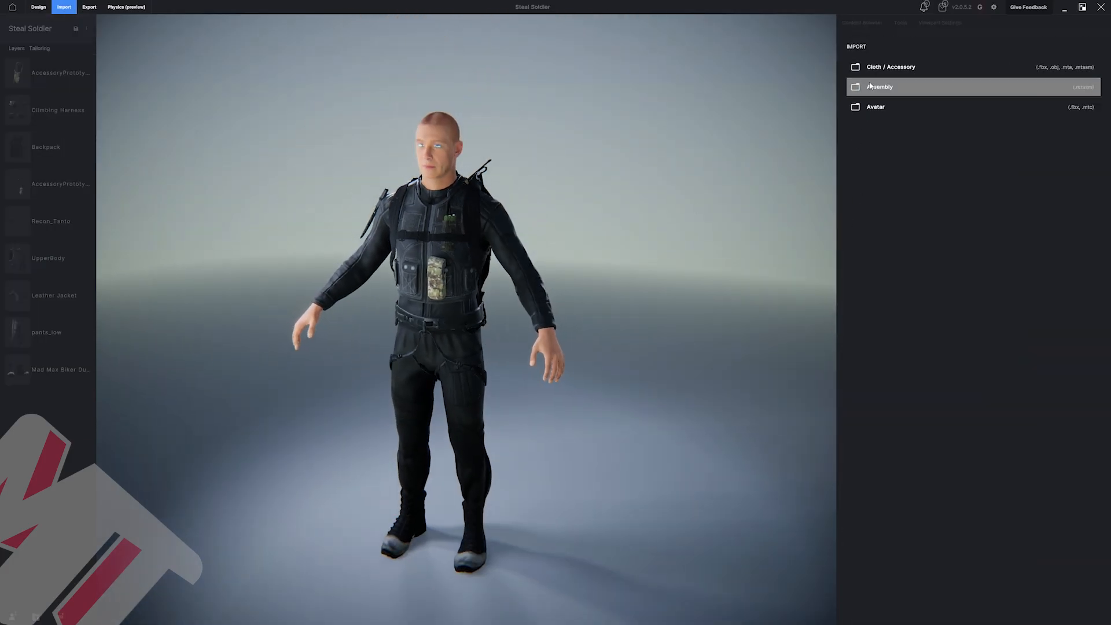
{"action": "left_click", "coordinate": [872, 72]}
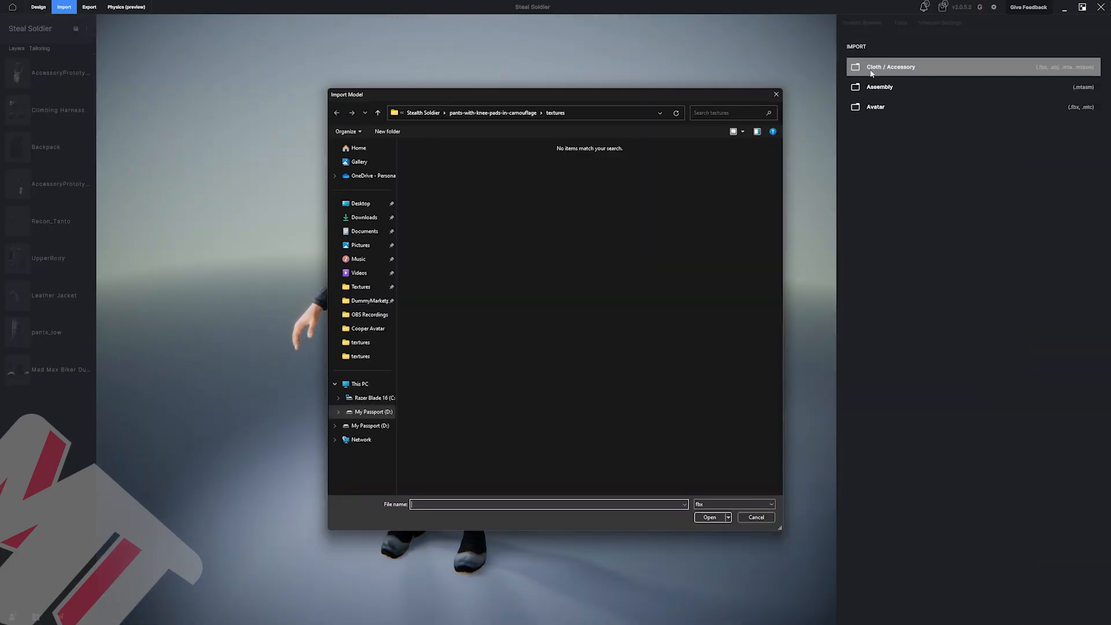
{"action": "left_click", "coordinate": [508, 114]}
{"action": "left_click", "coordinate": [505, 113]}
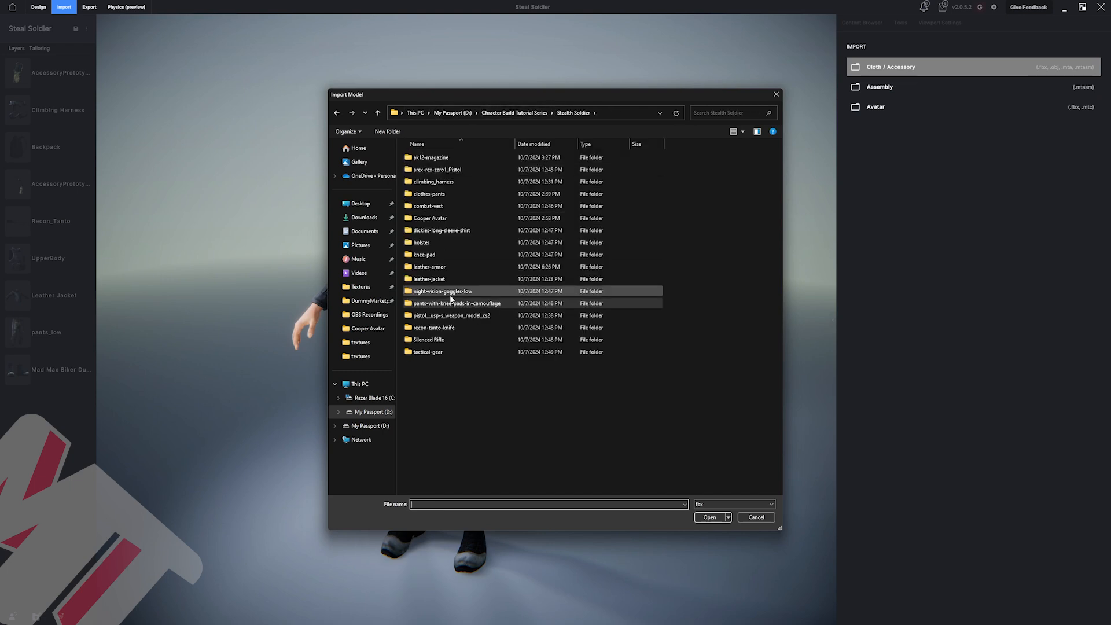
{"action": "double_click", "coordinate": [441, 270]}
{"action": "double_click", "coordinate": [440, 178]}
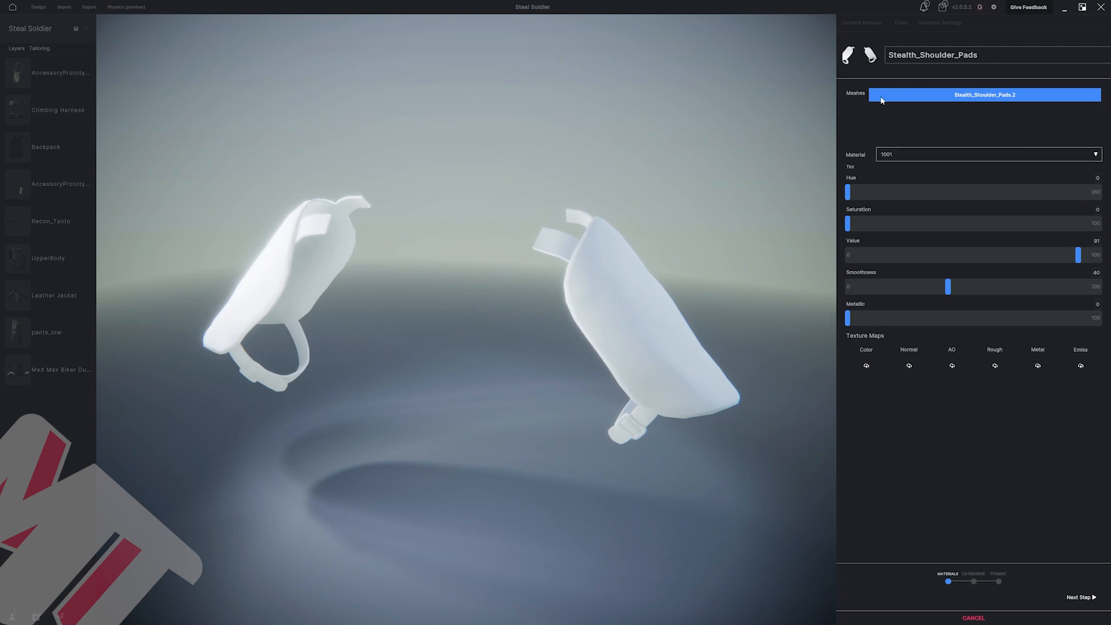
Assign the 1001_albedo texture as the color map of the shoulder pads' 1001 material.
{"action": "left_click", "coordinate": [908, 157]}
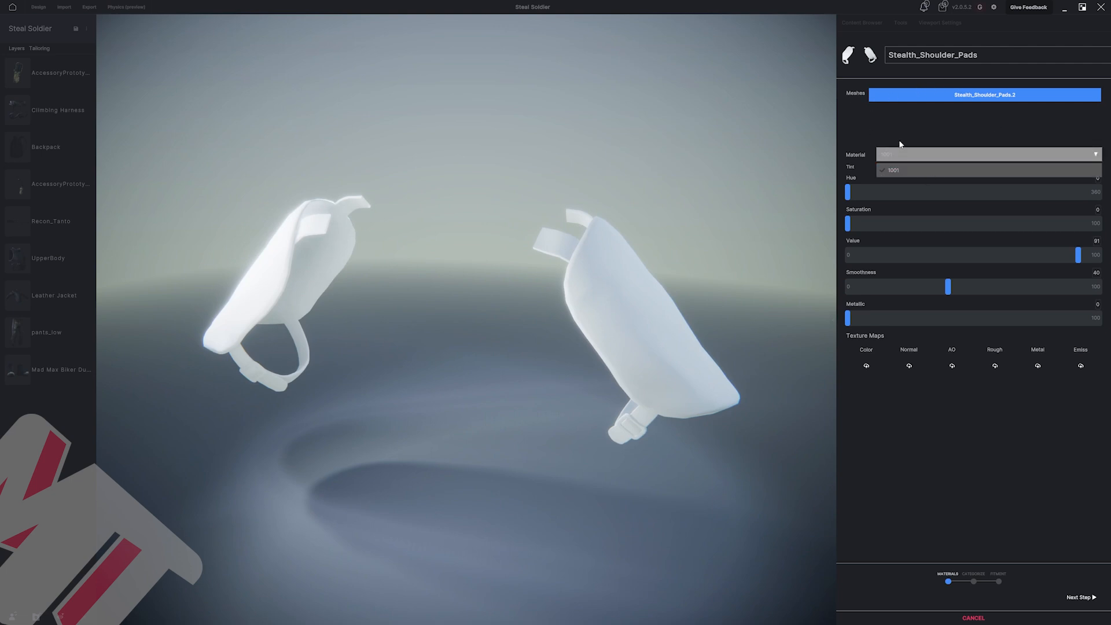
{"action": "left_click", "coordinate": [904, 170]}
{"action": "left_click", "coordinate": [866, 366]}
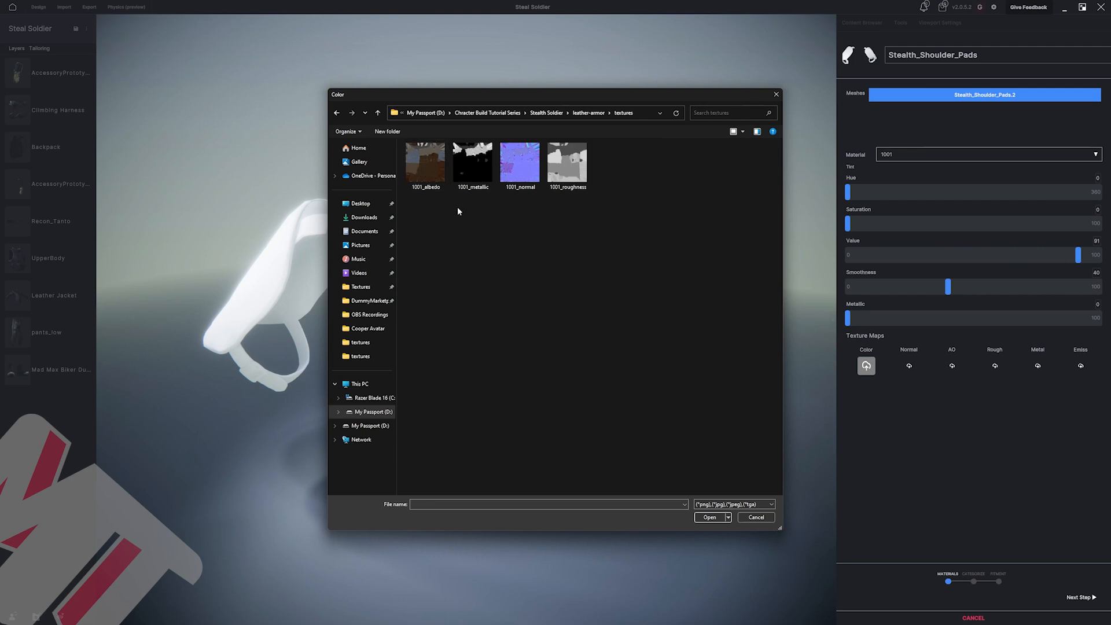
{"action": "double_click", "coordinate": [427, 170]}
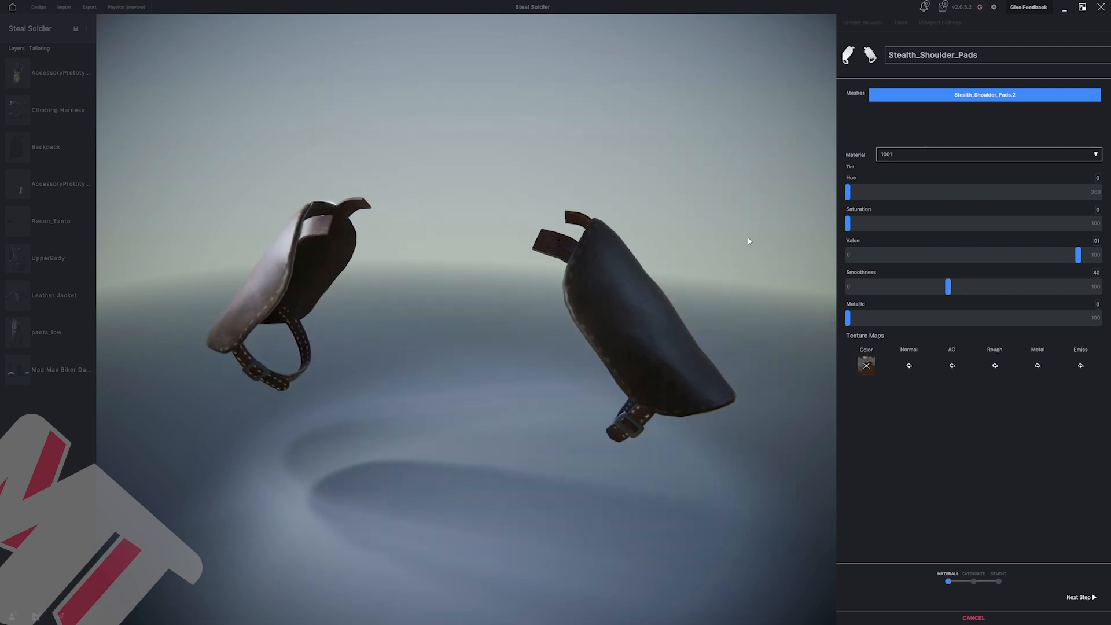
Darken the shoulder pads by setting the material's tint value to 0.
{"action": "left_click_drag", "start_coordinate": [612, 273], "coordinate": [700, 258]}
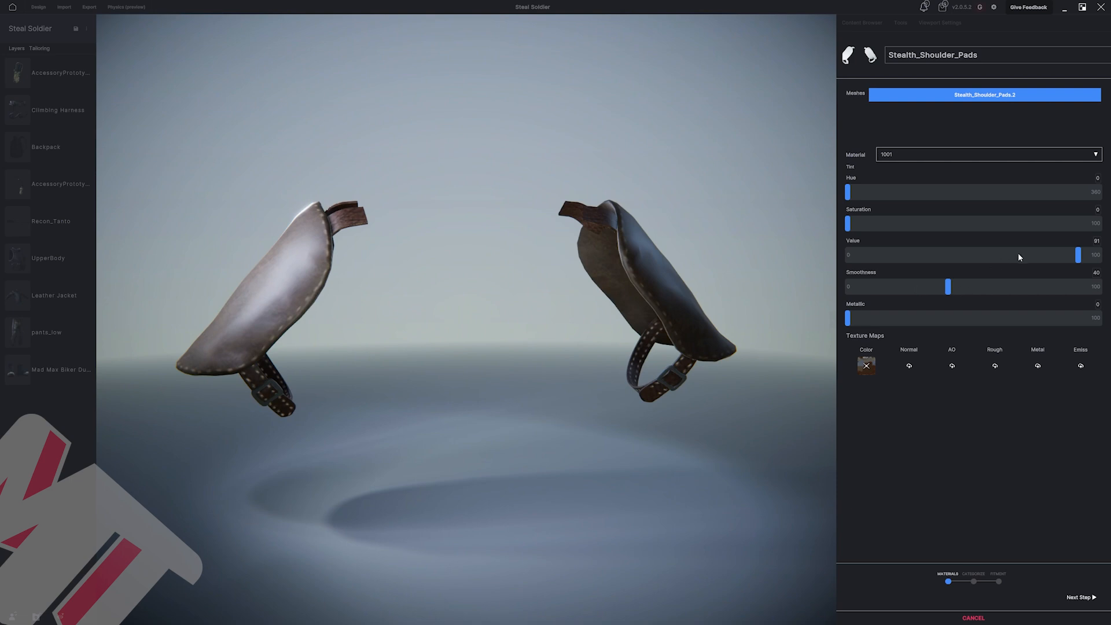
{"action": "left_click_drag", "start_coordinate": [1079, 260], "coordinate": [672, 272]}
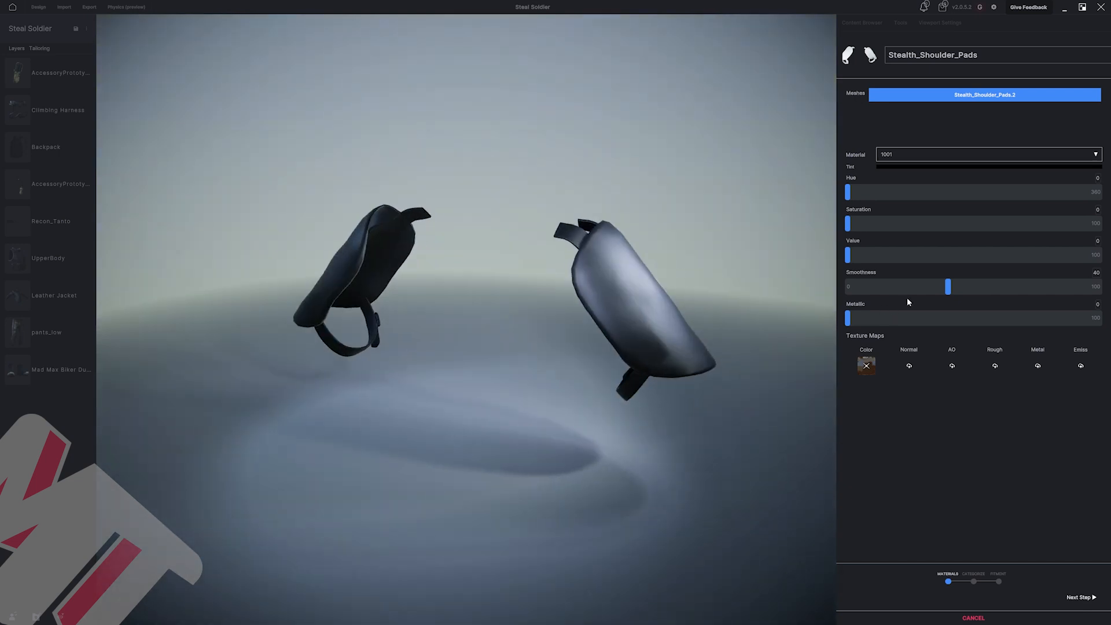
Set the shoulder pads' 1001 material to smoothness 55 and metallic 66.
{"action": "mouse_move", "coordinate": [948, 288]}
{"action": "left_mouse_down"}
{"action": "mouse_move", "coordinate": [1015, 287]}
{"action": "mouse_move", "coordinate": [940, 286]}
{"action": "mouse_move", "coordinate": [1001, 290]}
{"action": "mouse_move", "coordinate": [988, 288]}
{"action": "left_mouse_up"}
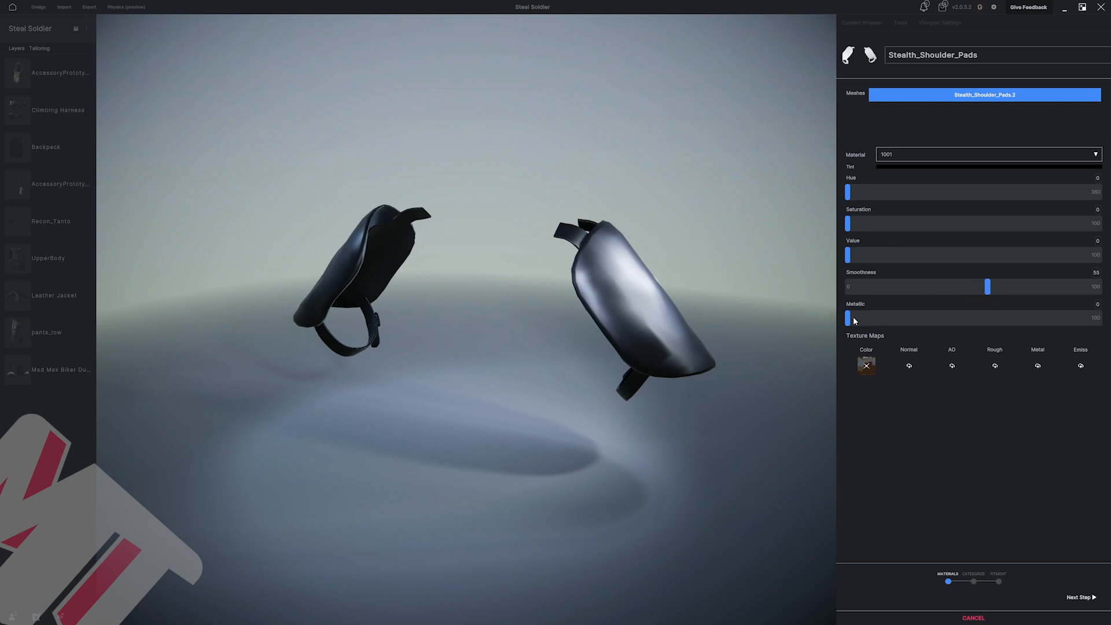
{"action": "mouse_move", "coordinate": [849, 318]}
{"action": "left_mouse_down"}
{"action": "mouse_move", "coordinate": [1037, 329]}
{"action": "mouse_move", "coordinate": [1015, 325]}
{"action": "left_mouse_up"}
Try the 1001_normal texture as the shoulder pads' normal map, inspect the surface, and remove the map again.
{"action": "left_click", "coordinate": [909, 373]}
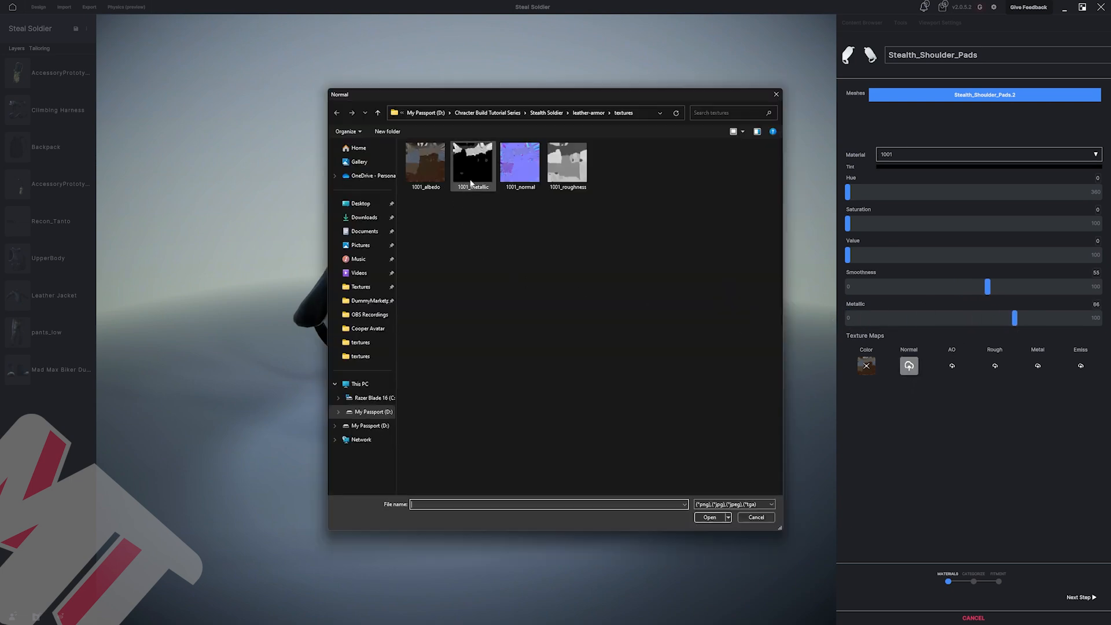
{"action": "double_click", "coordinate": [516, 177]}
{"action": "left_click_drag", "start_coordinate": [683, 255], "coordinate": [601, 265]}
{"action": "left_click_drag", "start_coordinate": [508, 325], "coordinate": [402, 297]}
{"action": "scroll", "coordinate": [401, 296], "scroll_direction": "up", "scroll_amount": 2}
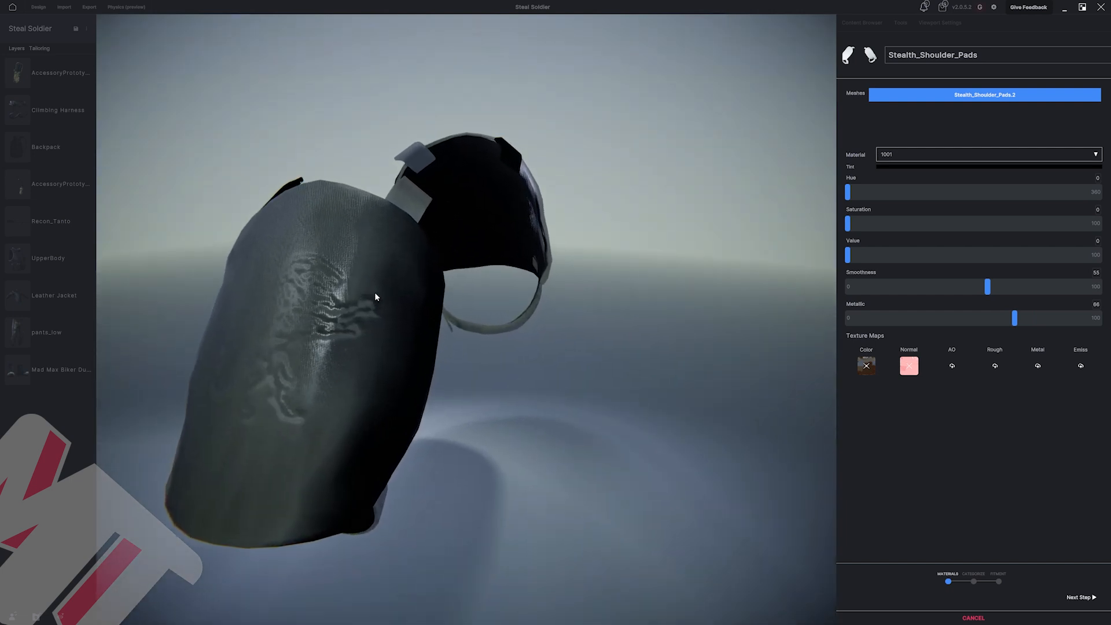
{"action": "scroll", "coordinate": [376, 296], "scroll_direction": "down", "scroll_amount": 1}
{"action": "left_click", "coordinate": [908, 369]}
{"action": "left_click_drag", "start_coordinate": [705, 293], "coordinate": [580, 354]}
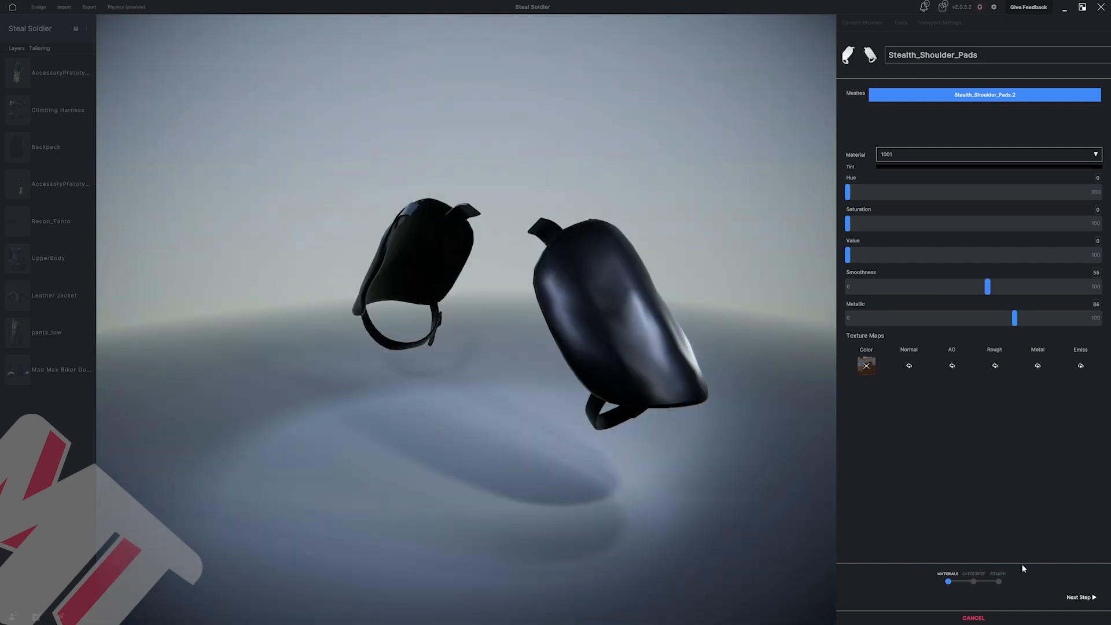
Try the 1001_metallic texture as the metal map of the shoulder pads' material.
{"action": "left_click", "coordinate": [956, 367]}
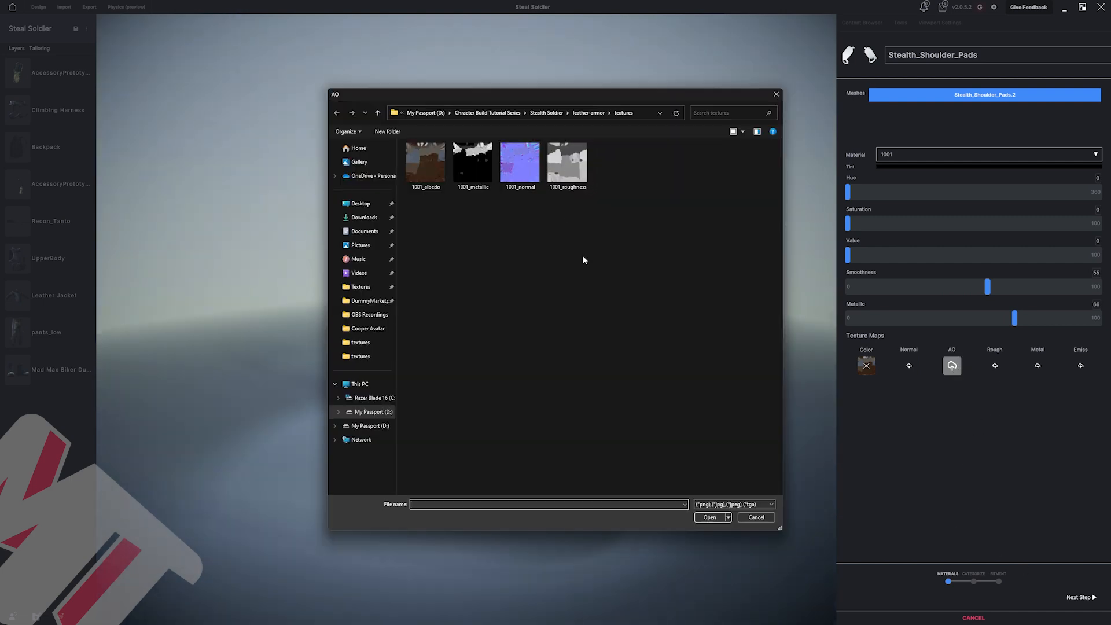
{"action": "left_click", "coordinate": [747, 517]}
{"action": "left_click", "coordinate": [1037, 366]}
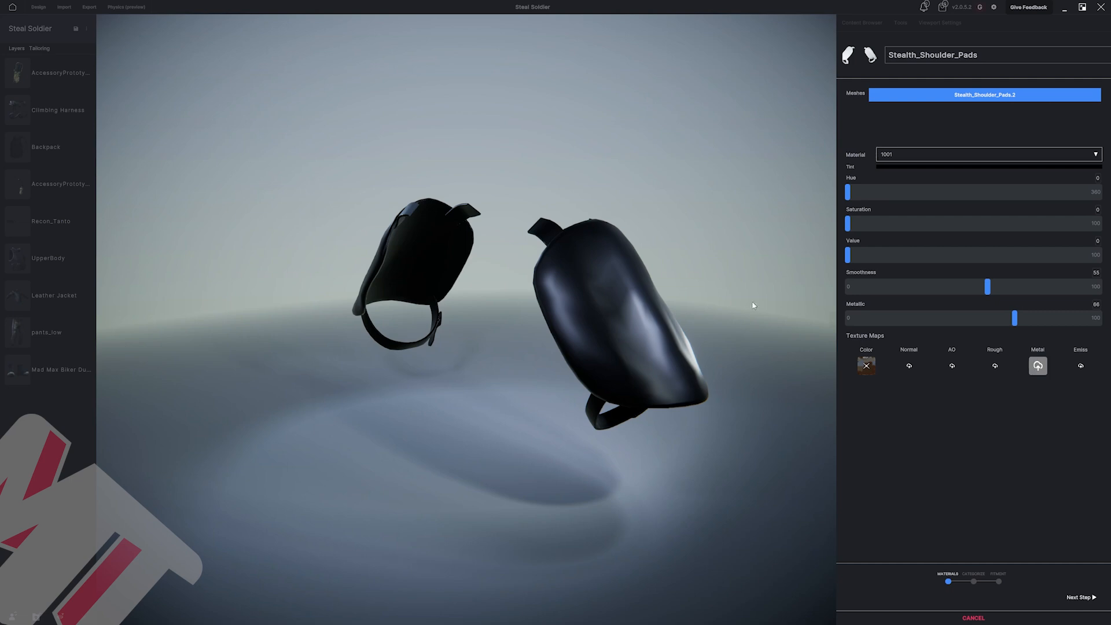
{"action": "double_click", "coordinate": [470, 171]}
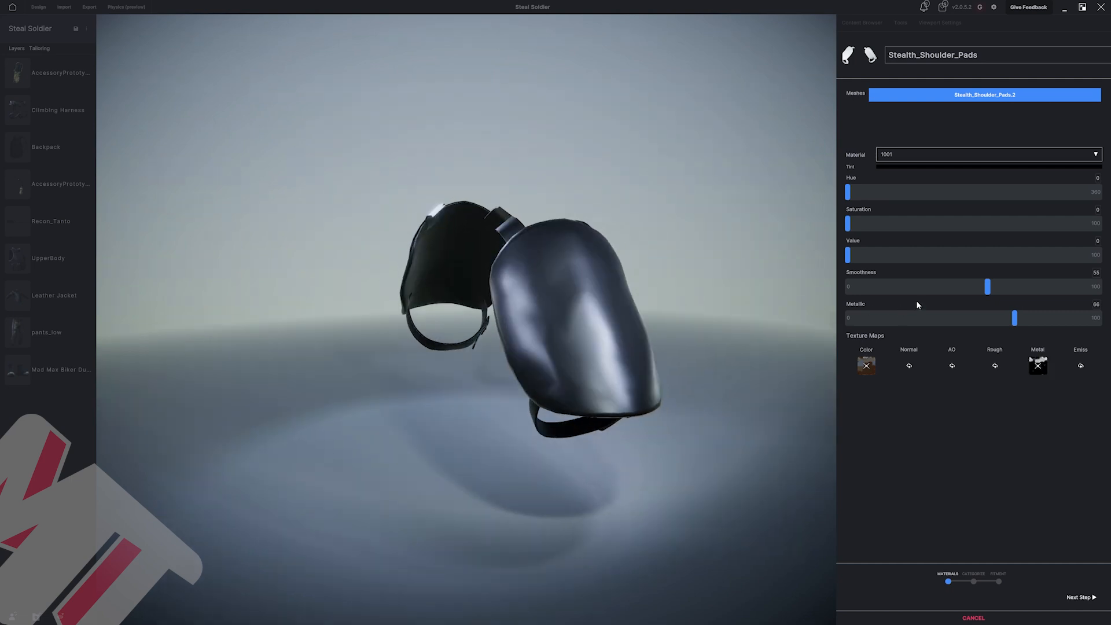
Set the shoulder pads' metallic value to 71 and remove their metal map.
{"action": "left_click_drag", "start_coordinate": [1016, 324], "coordinate": [1045, 322]}
{"action": "left_click_drag", "start_coordinate": [980, 322], "coordinate": [1028, 322]}
{"action": "middle_click_drag", "start_coordinate": [547, 264], "coordinate": [666, 290]}
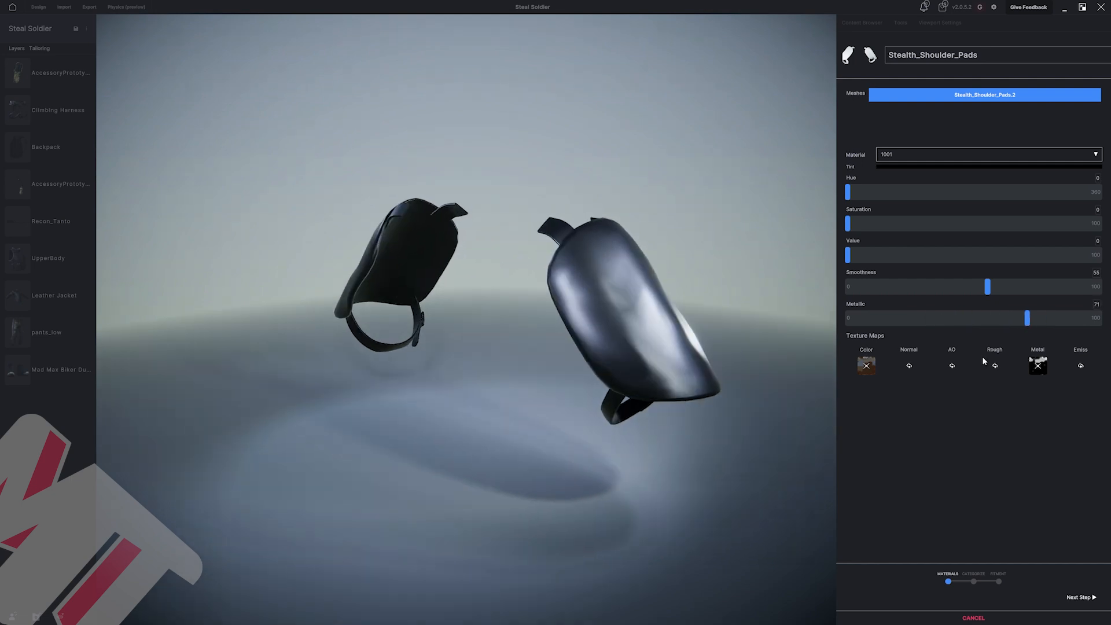
{"action": "left_click", "coordinate": [1036, 366]}
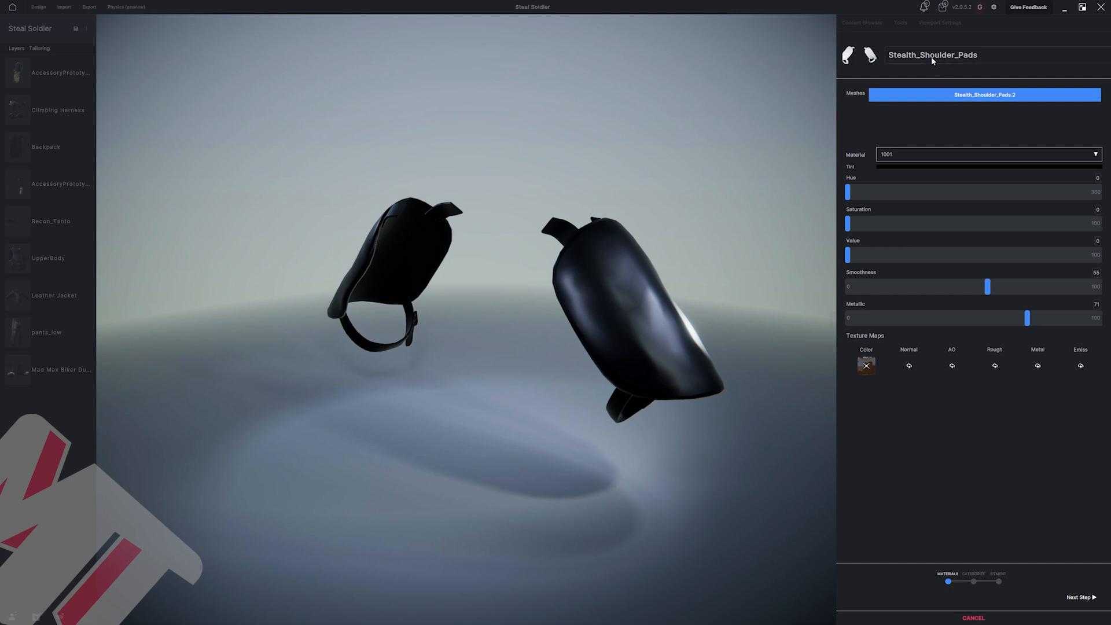
Categorize Stealth_Shoulder_Pads as a Full Body cloth item and continue to the fitment stage.
{"action": "left_click", "coordinate": [1079, 598]}
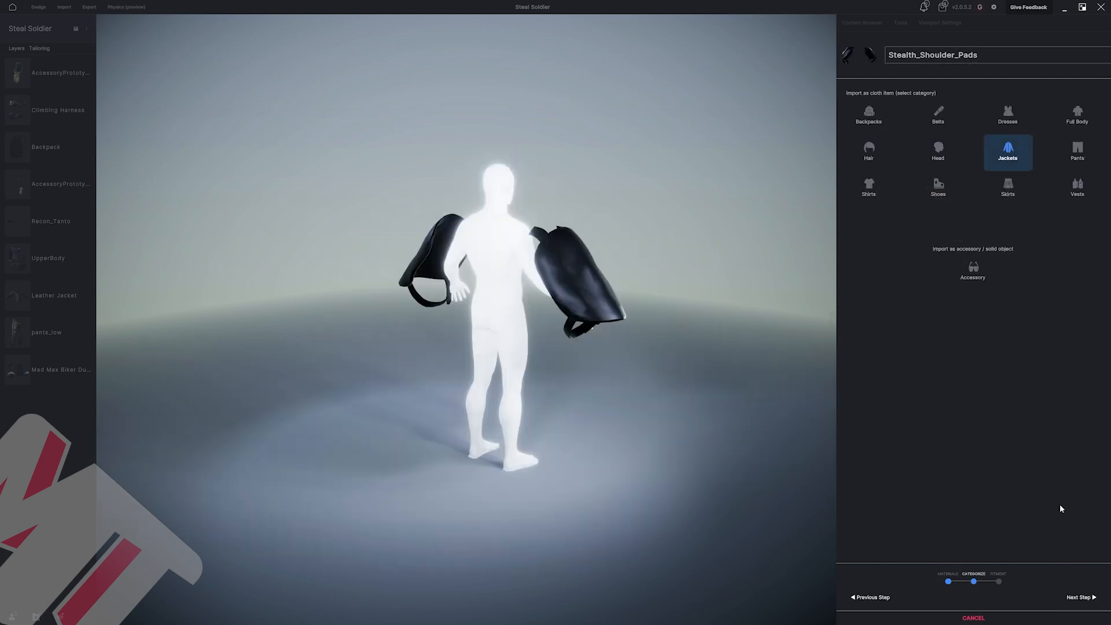
{"action": "left_click", "coordinate": [1078, 113]}
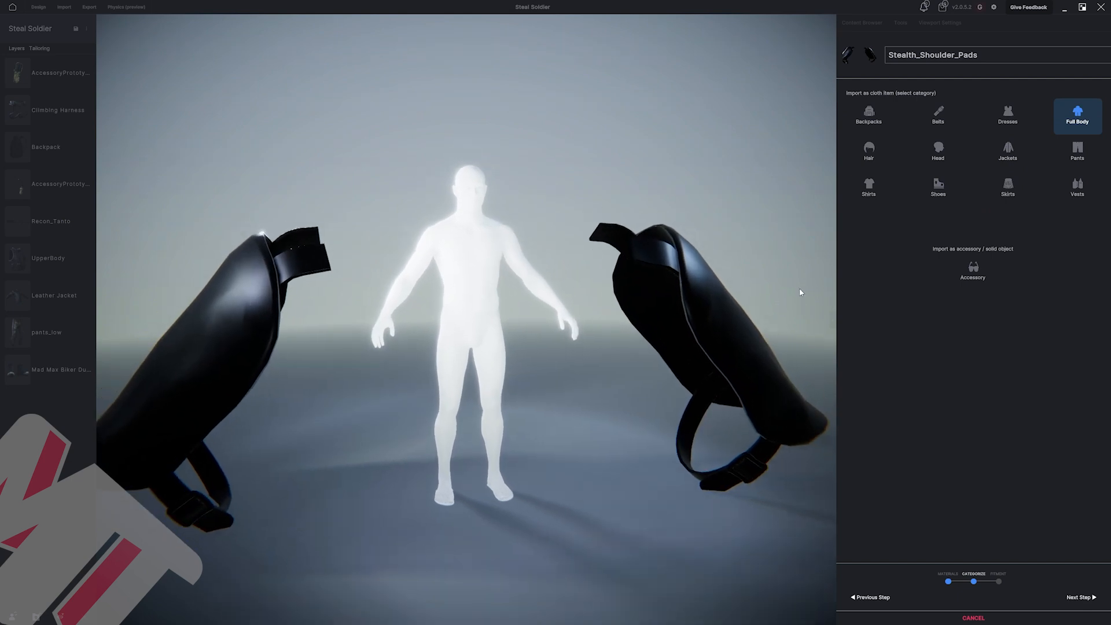
{"action": "left_click", "coordinate": [1071, 602]}
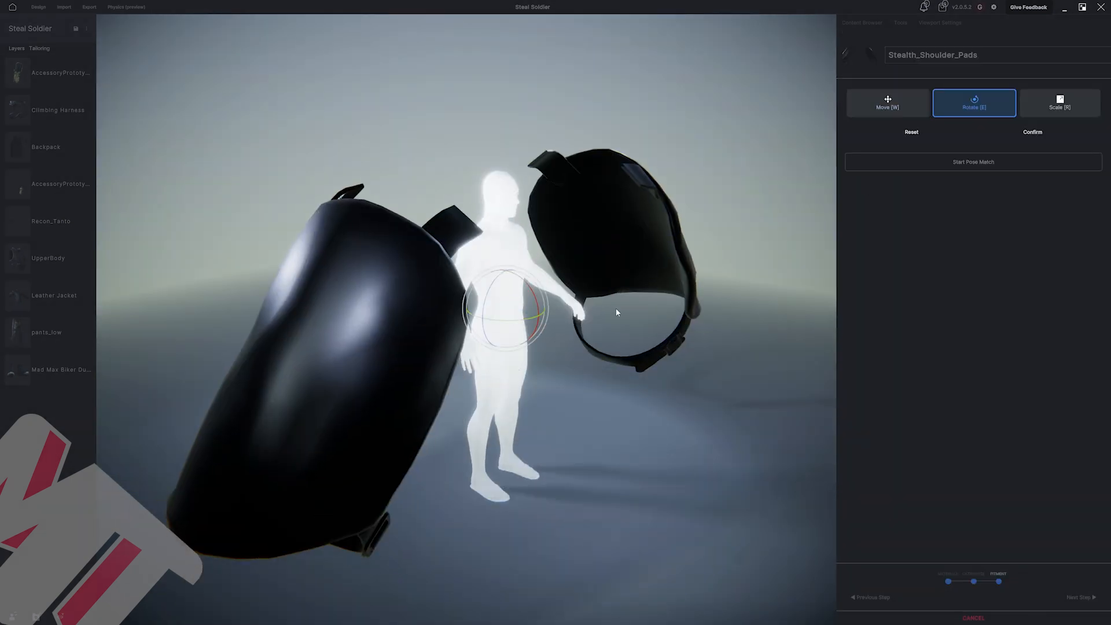
Scale and move the shoulder pads onto the avatar's shoulders, confirm the fit, and finish the import.
{"action": "left_click_drag", "start_coordinate": [508, 294], "coordinate": [508, 226]}
{"action": "key", "text": "r"}
{"action": "key", "text": "w"}
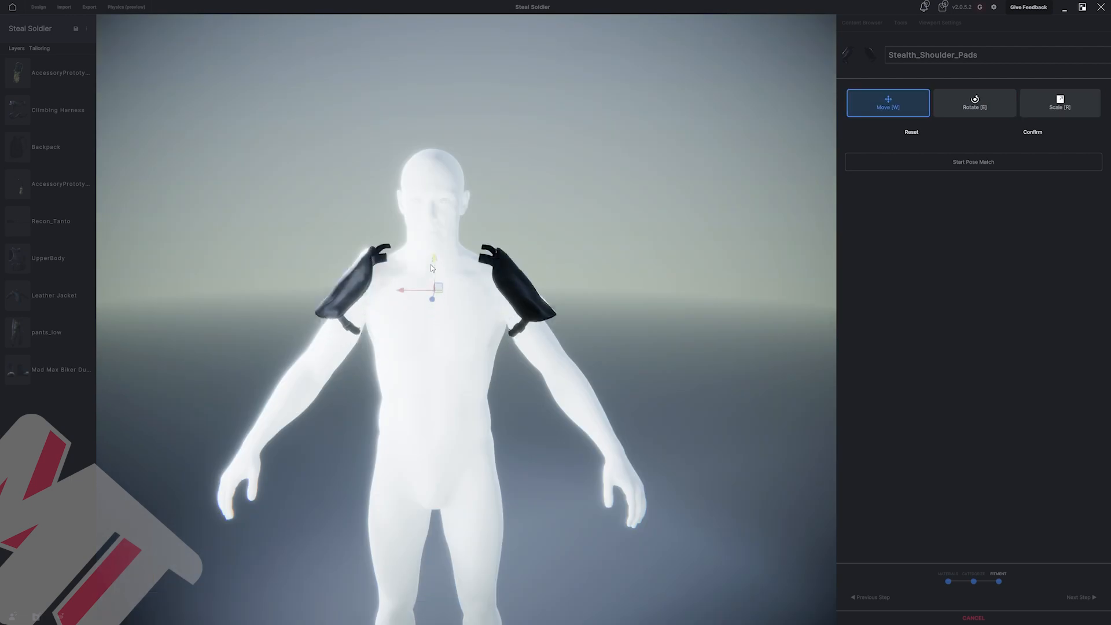
{"action": "mouse_move", "coordinate": [431, 265]}
{"action": "right_mouse_down"}
{"action": "mouse_move", "coordinate": [447, 266]}
{"action": "mouse_move", "coordinate": [440, 252]}
{"action": "mouse_move", "coordinate": [418, 272]}
{"action": "right_mouse_up"}
{"action": "key", "text": "r"}
{"action": "key", "text": "w"}
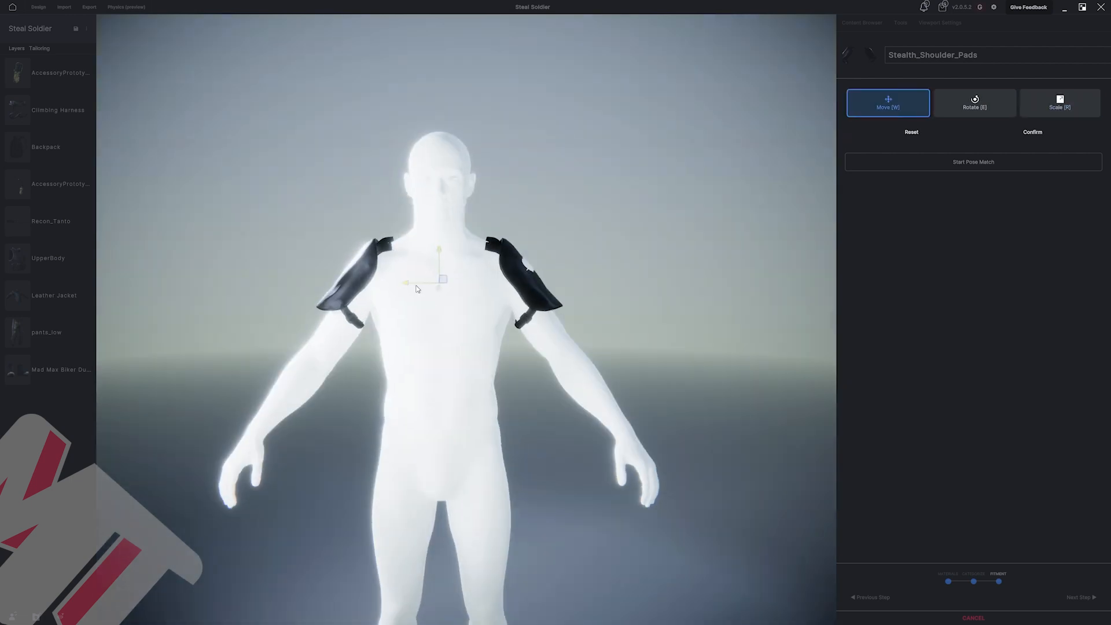
{"action": "left_click", "coordinate": [1026, 133]}
{"action": "left_click", "coordinate": [1077, 596]}
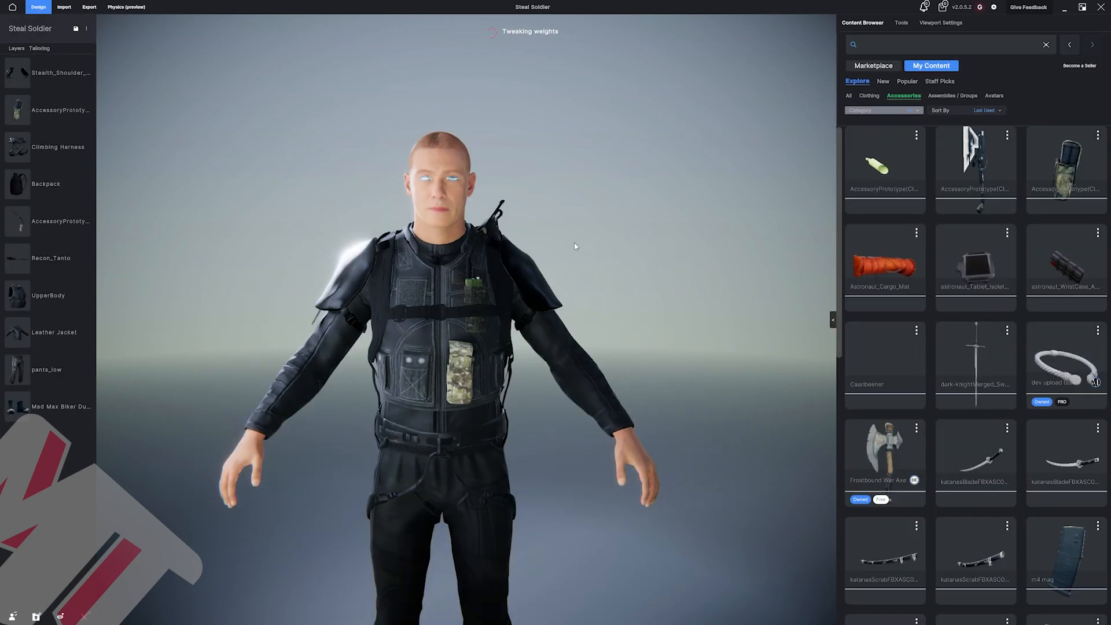
Set the fitted shoulder pads' metallic value to 77 and readjust their smoothness.
{"action": "left_click_drag", "start_coordinate": [578, 252], "coordinate": [397, 312]}
{"action": "left_click", "coordinate": [397, 313]}
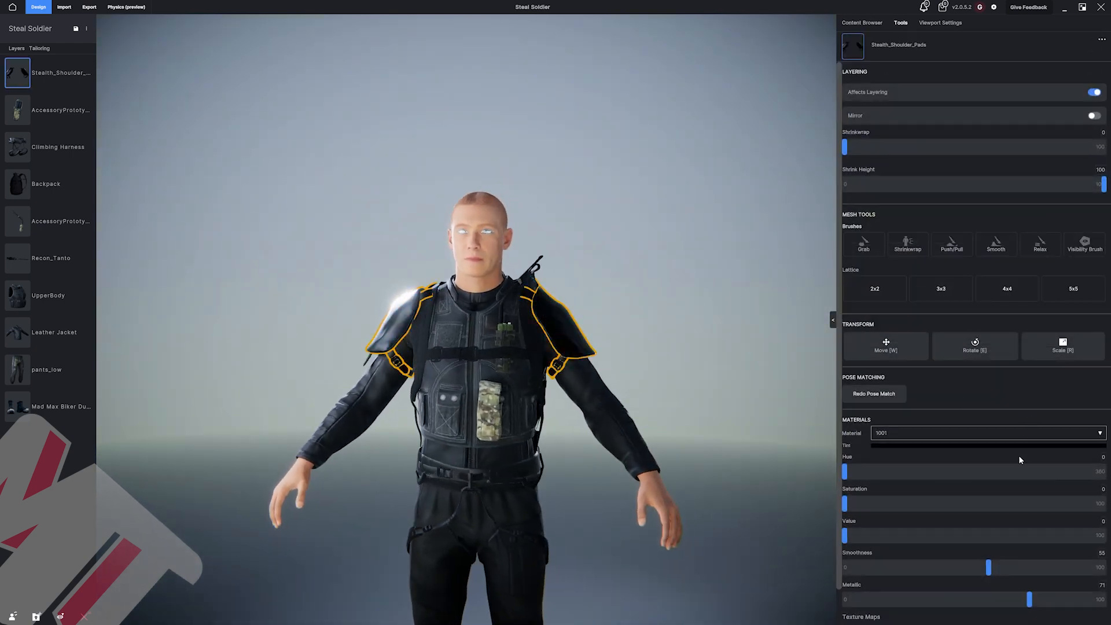
{"action": "left_click_drag", "start_coordinate": [984, 569], "coordinate": [951, 569]}
{"action": "mouse_move", "coordinate": [1029, 602]}
{"action": "left_mouse_down"}
{"action": "mouse_move", "coordinate": [933, 599]}
{"action": "mouse_move", "coordinate": [1046, 599]}
{"action": "left_mouse_up"}
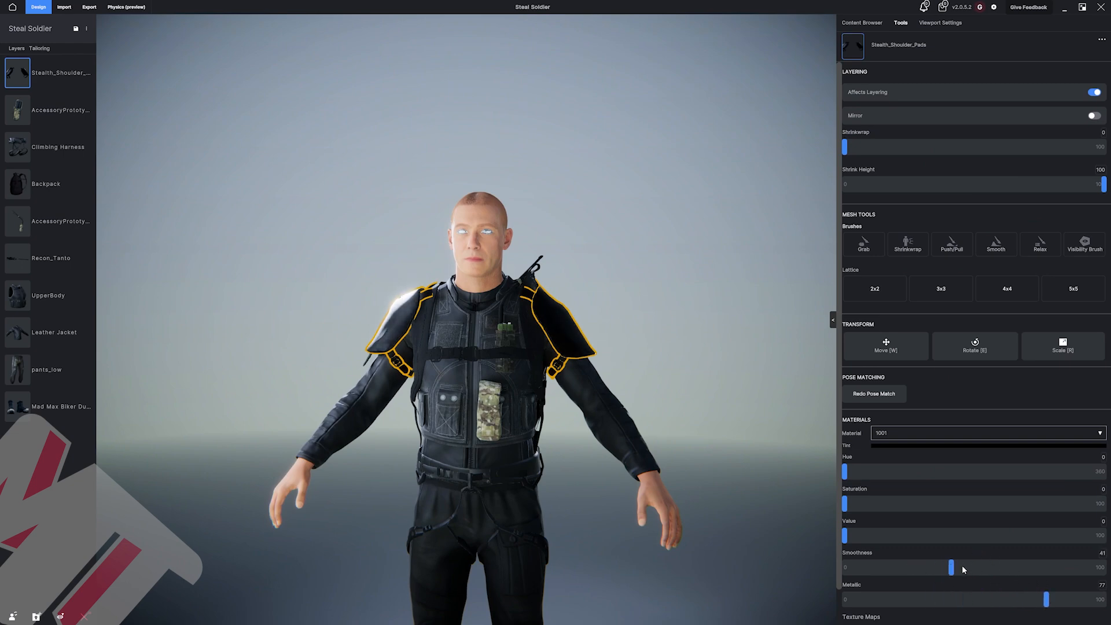
{"action": "left_click_drag", "start_coordinate": [964, 570], "coordinate": [988, 572]}
Inspect the shoulder pads up close from the side and front for fit and clipping.
{"action": "left_click_drag", "start_coordinate": [699, 393], "coordinate": [604, 296]}
{"action": "scroll", "coordinate": [605, 296], "scroll_direction": "up", "scroll_amount": 8}
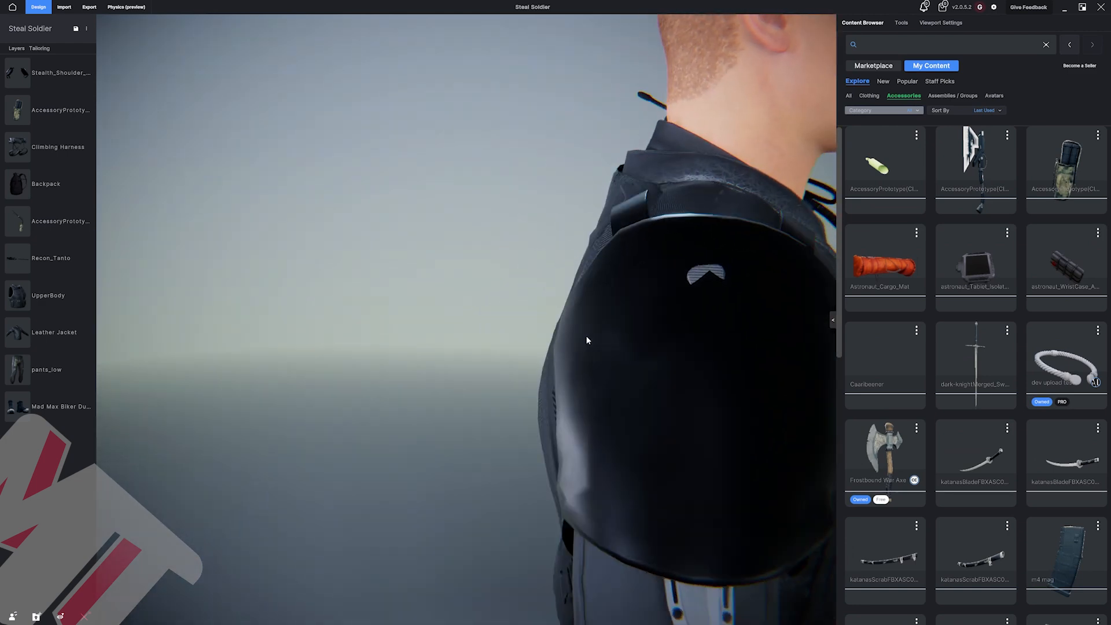
{"action": "left_click_drag", "start_coordinate": [586, 338], "coordinate": [426, 293]}
{"action": "scroll", "coordinate": [764, 343], "scroll_direction": "down", "scroll_amount": 4}
{"action": "scroll", "coordinate": [427, 294], "scroll_direction": "up", "scroll_amount": 3}
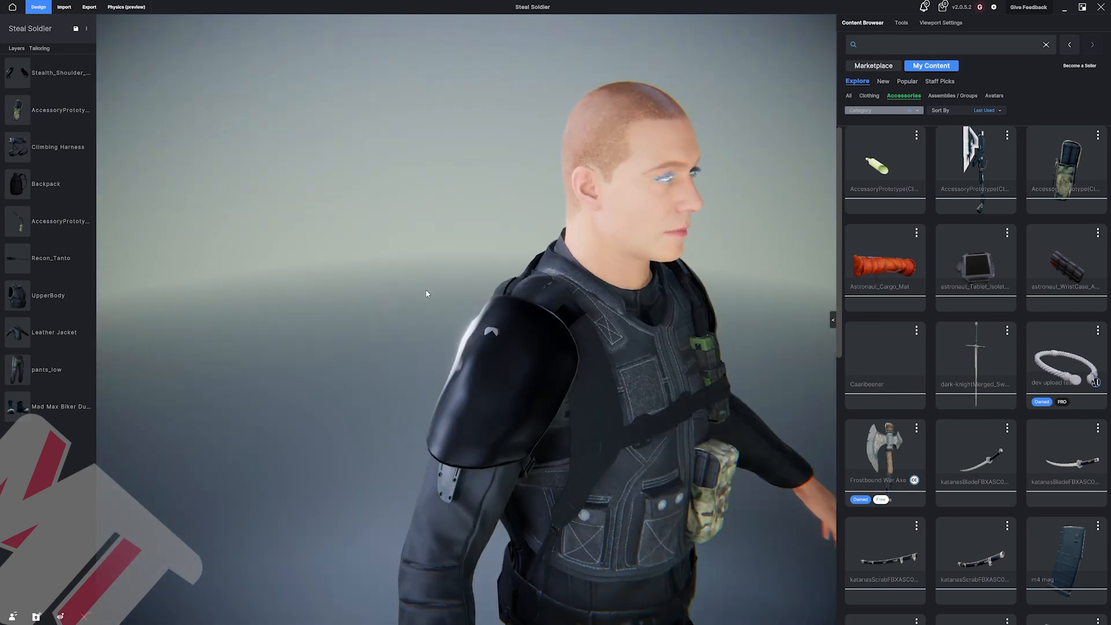
{"action": "left_click_drag", "start_coordinate": [341, 202], "coordinate": [199, 182]}
{"action": "scroll", "coordinate": [262, 192], "scroll_direction": "down", "scroll_amount": 3}
{"action": "scroll", "coordinate": [526, 246], "scroll_direction": "up", "scroll_amount": 5}
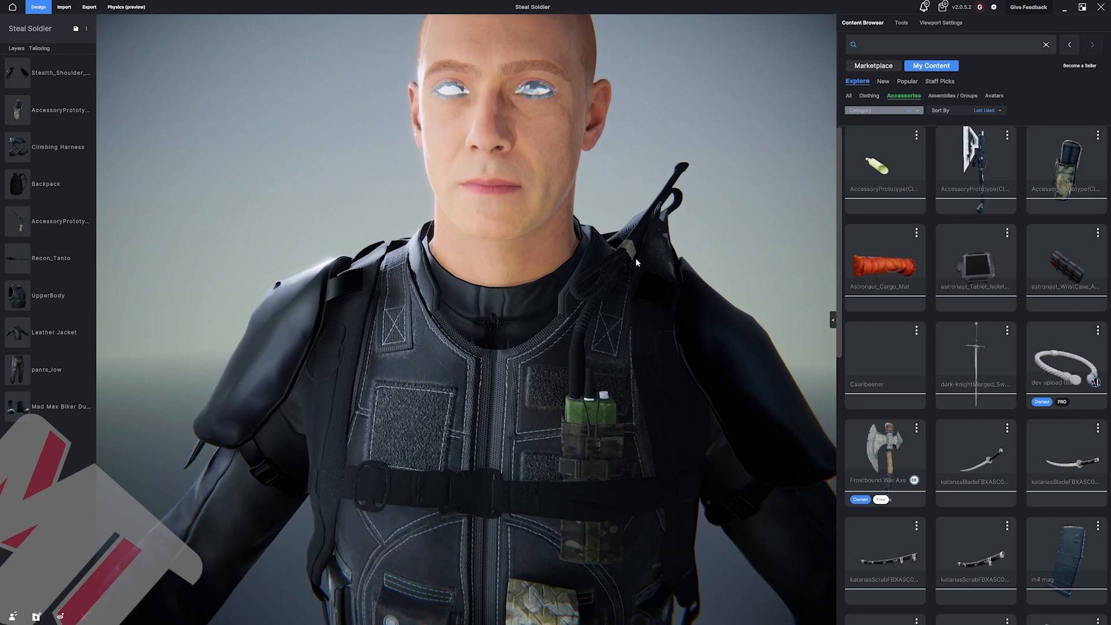
Move the radio accessory on the chest sideways toward the vest's zipper and confirm its placement.
{"action": "left_click", "coordinate": [601, 421]}
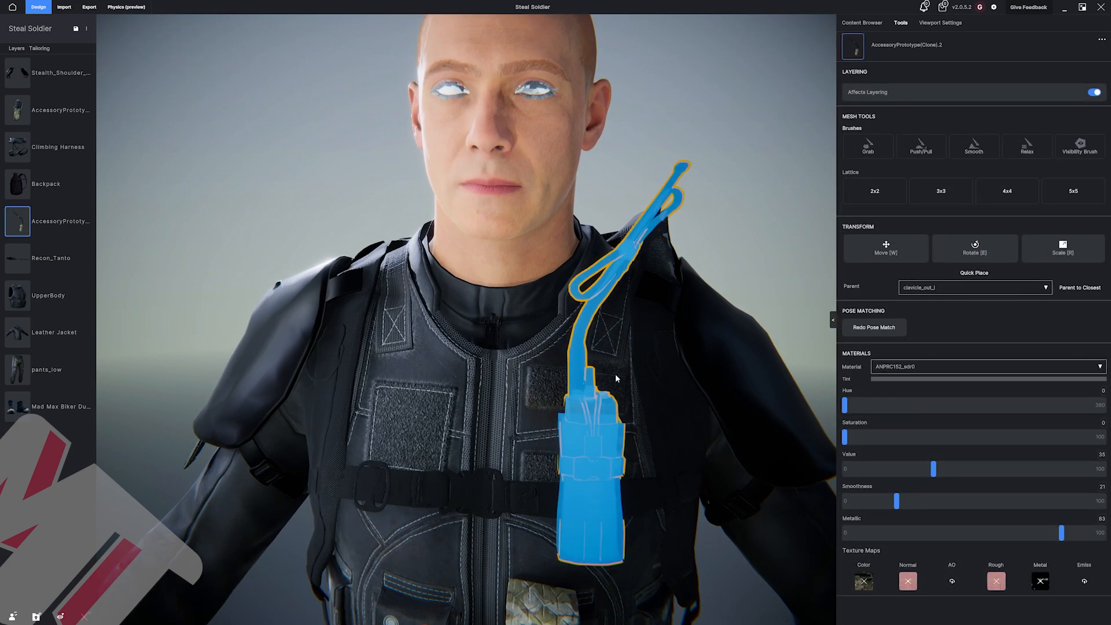
{"action": "left_click", "coordinate": [886, 258]}
{"action": "left_click_drag", "start_coordinate": [614, 339], "coordinate": [568, 339]}
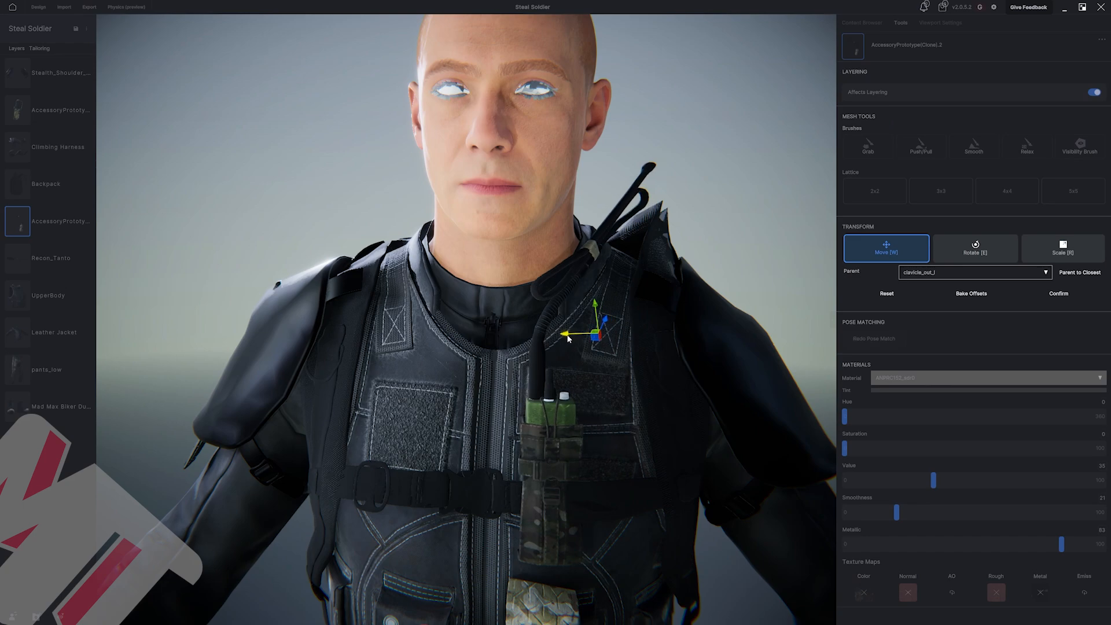
{"action": "left_click", "coordinate": [1059, 293]}
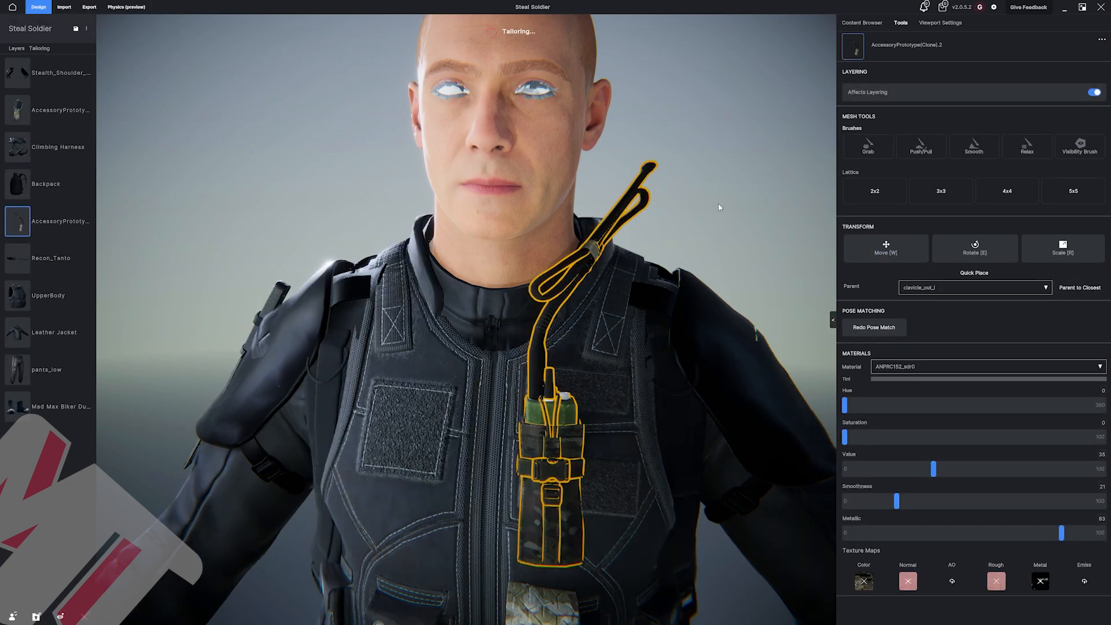
{"action": "left_click", "coordinate": [720, 208]}
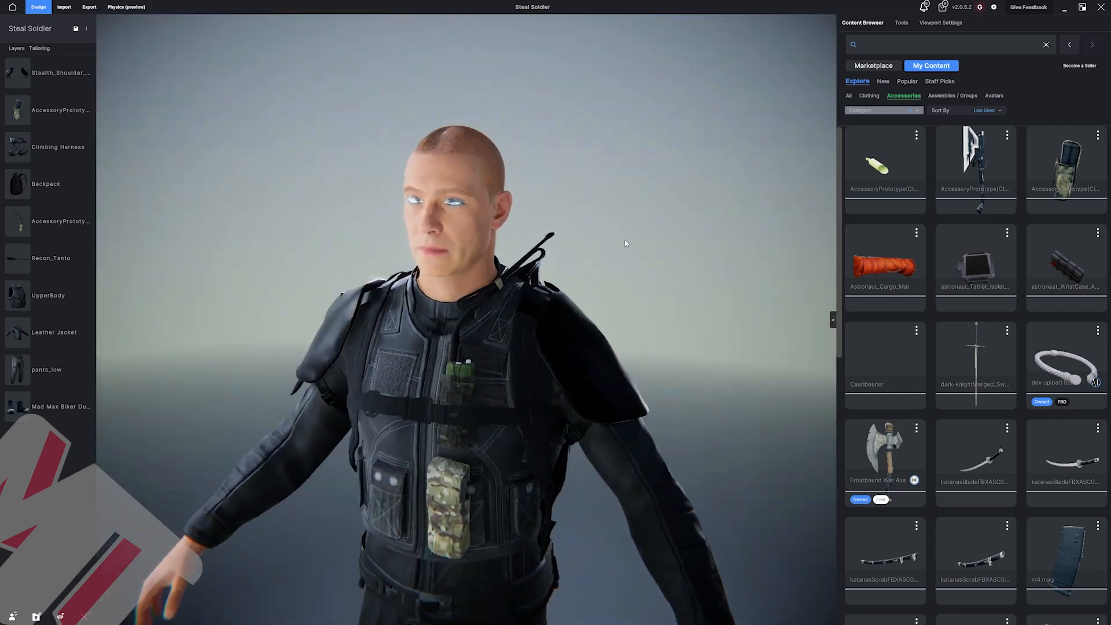
Reshape the part of the backpack protruding behind the radio antenna at the shoulder with the Grab brush.
{"action": "scroll", "coordinate": [625, 263], "scroll_direction": "up", "scroll_amount": 5}
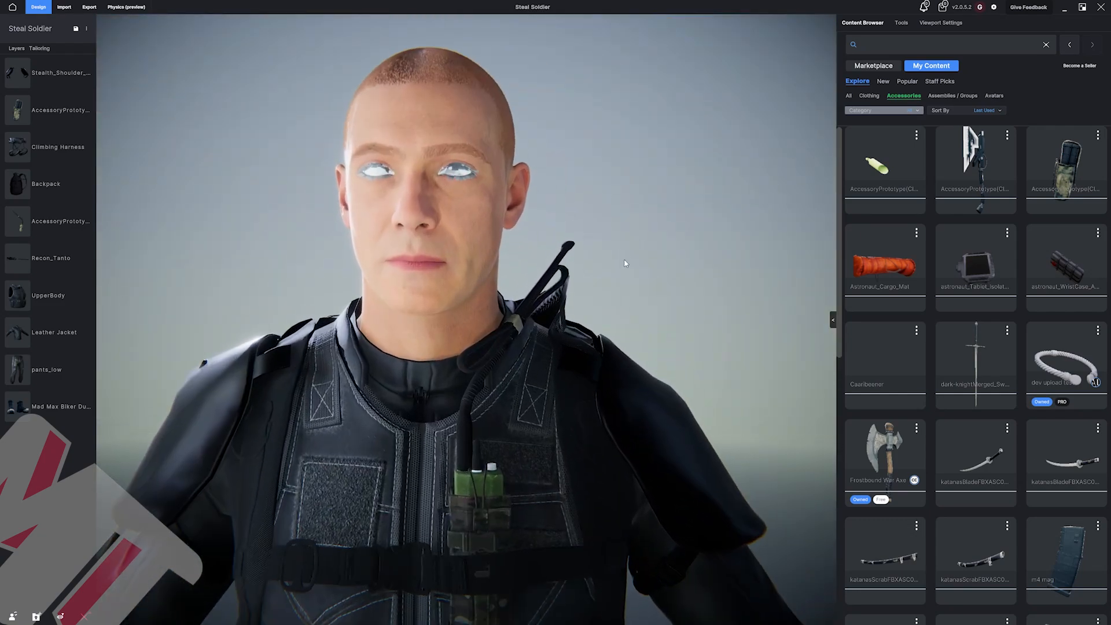
{"action": "left_click", "coordinate": [571, 303]}
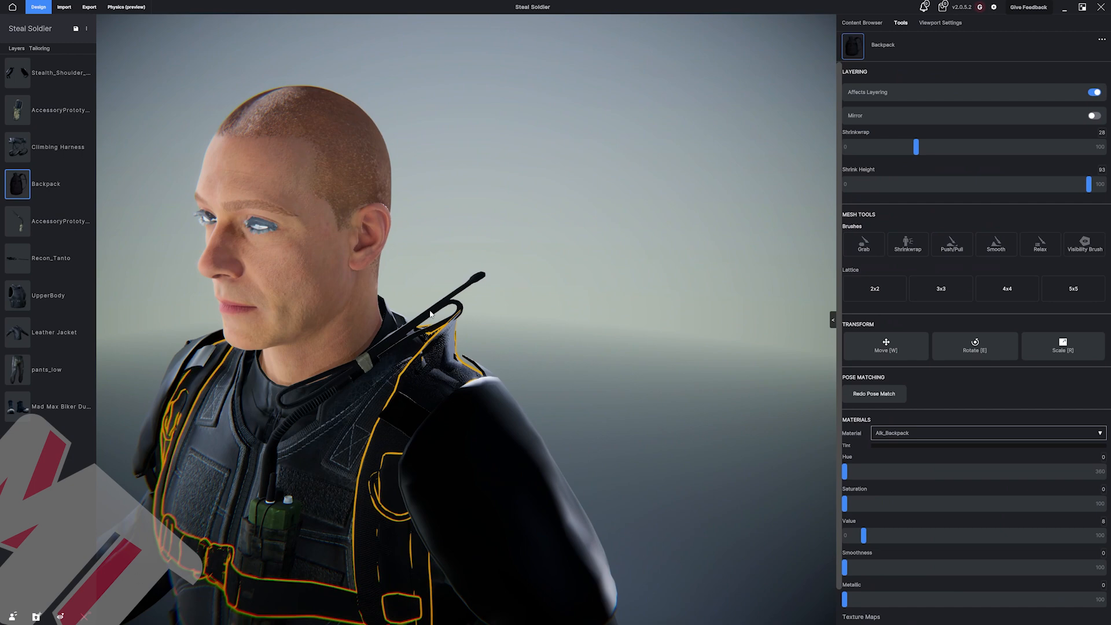
{"action": "mouse_move", "coordinate": [434, 337]}
{"action": "middle_mouse_down"}
{"action": "mouse_move", "coordinate": [444, 343]}
{"action": "mouse_move", "coordinate": [338, 339]}
{"action": "mouse_move", "coordinate": [437, 337]}
{"action": "middle_mouse_up"}
{"action": "left_click", "coordinate": [390, 323]}
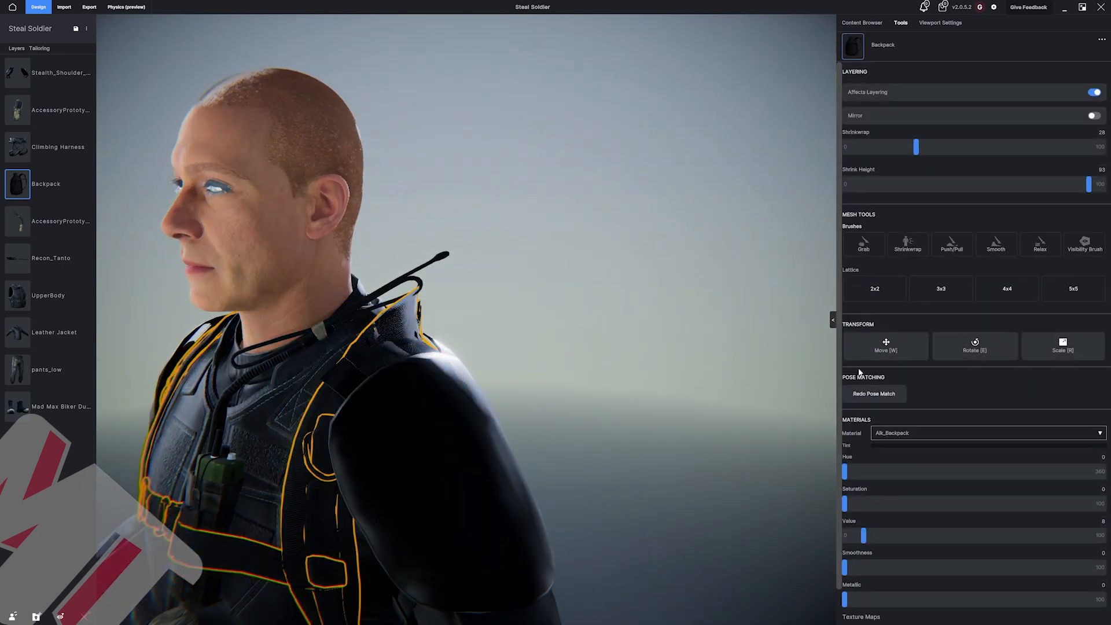
{"action": "left_click", "coordinate": [864, 244]}
{"action": "left_click", "coordinate": [648, 318]}
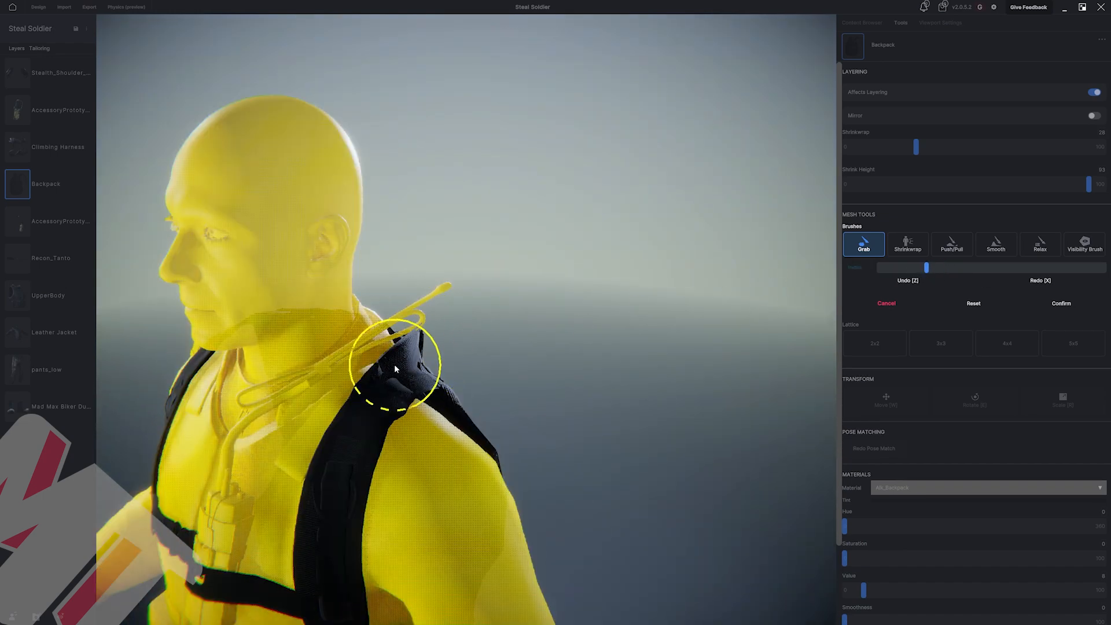
{"action": "mouse_move", "coordinate": [406, 352]}
{"action": "left_mouse_down"}
{"action": "mouse_move", "coordinate": [417, 363]}
{"action": "mouse_move", "coordinate": [399, 360]}
{"action": "left_mouse_up"}
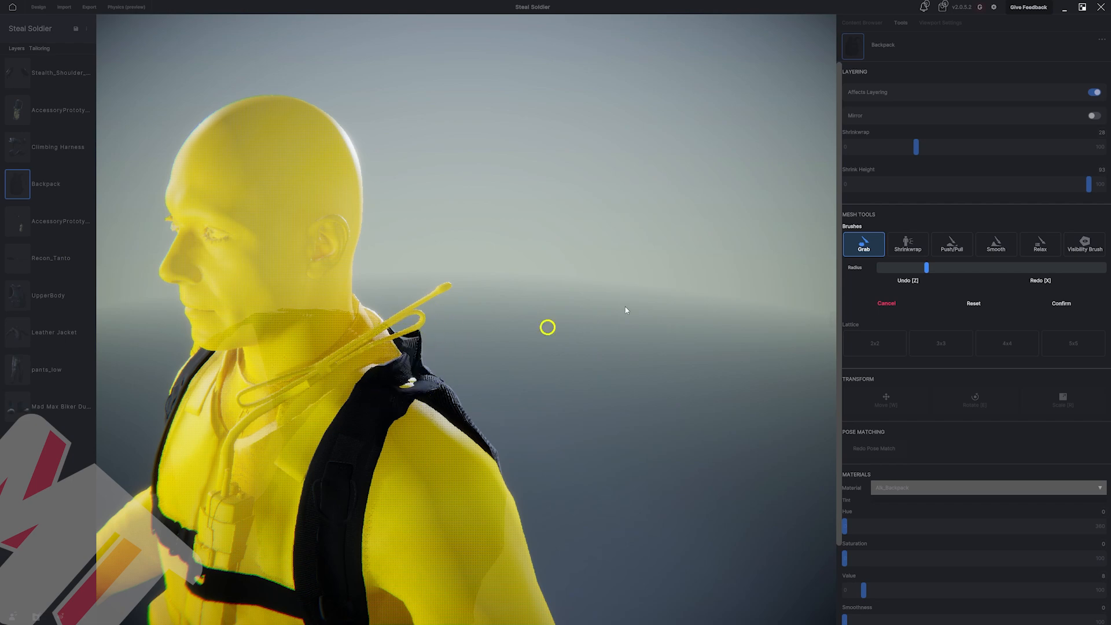
Switch the backpack's mesh editing to the Shrinkwrap brush and confirm the mesh edits.
{"action": "left_click", "coordinate": [908, 244]}
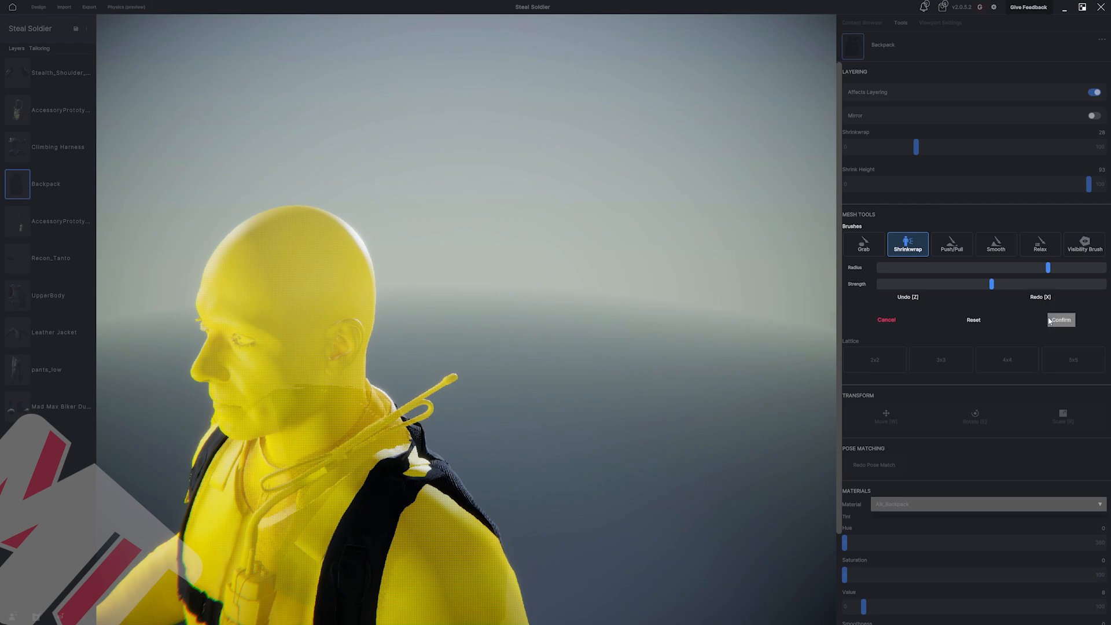
{"action": "left_click", "coordinate": [1061, 321]}
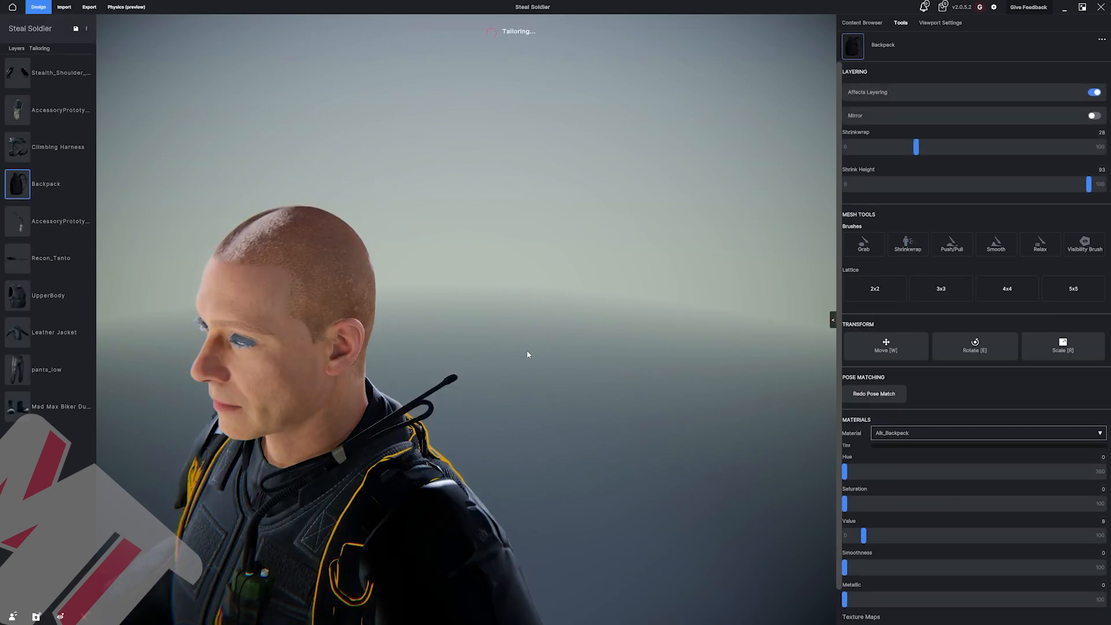
{"action": "left_click", "coordinate": [524, 352]}
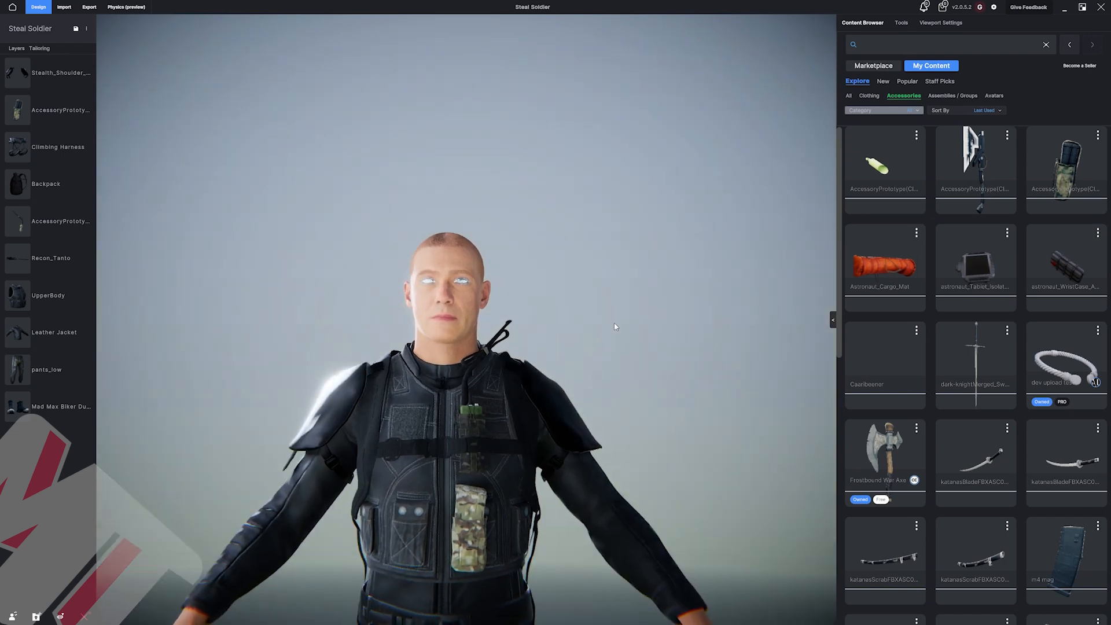
Darken the chest radio by setting the Value of its ANPRC152 material to 35, and deselect it.
{"action": "scroll", "coordinate": [616, 327], "scroll_direction": "down", "scroll_amount": 3}
{"action": "scroll", "coordinate": [490, 409], "scroll_direction": "up", "scroll_amount": 2}
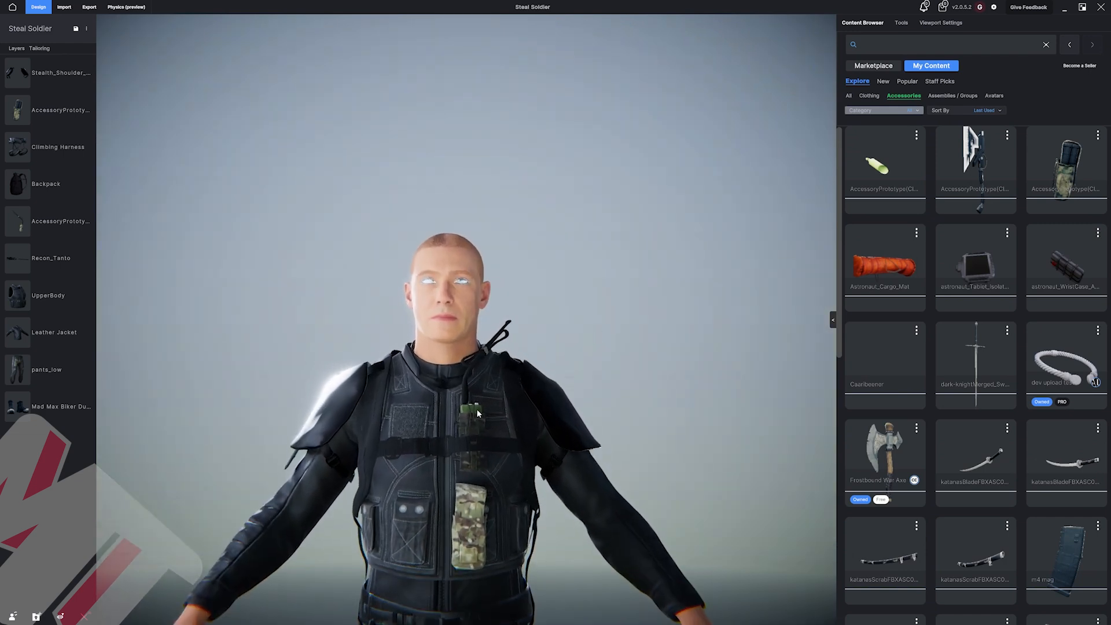
{"action": "left_click", "coordinate": [474, 422]}
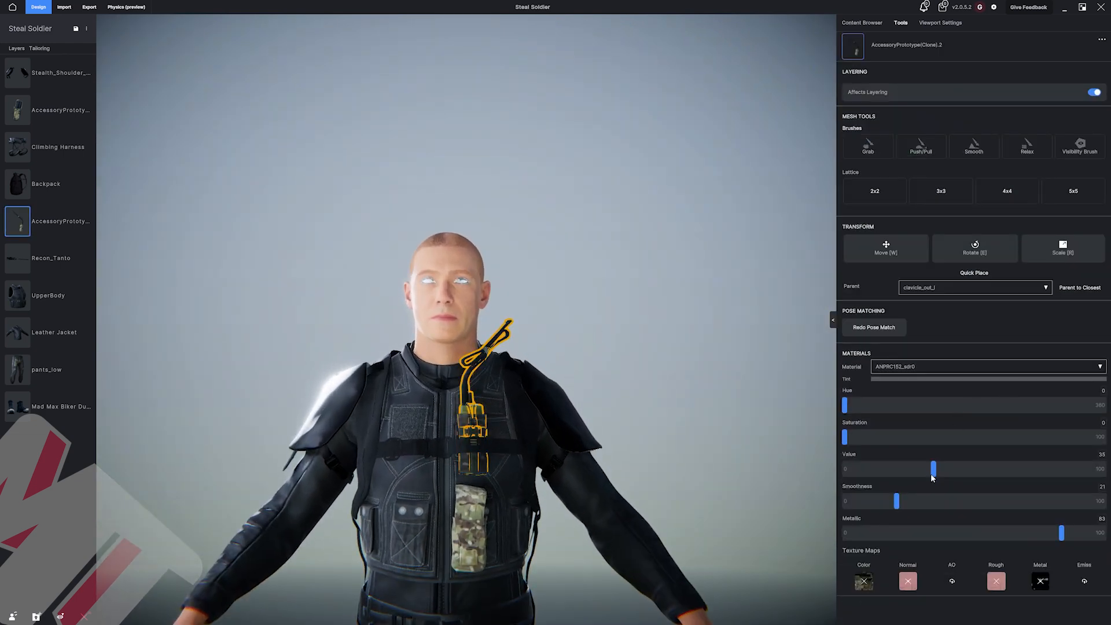
{"action": "left_click", "coordinate": [744, 405]}
Remove the camouflage pouch accessory on the front of the vest from the soldier's outfit.
{"action": "middle_click_drag", "start_coordinate": [695, 318], "coordinate": [625, 329]}
{"action": "left_click", "coordinate": [434, 440]}
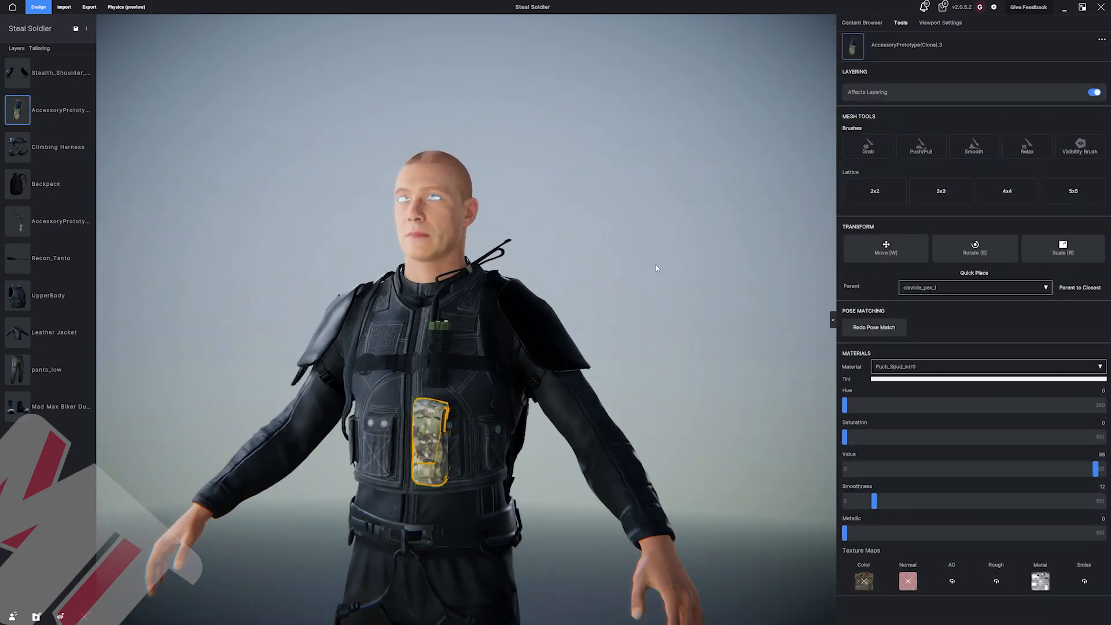
{"action": "left_click", "coordinate": [78, 110]}
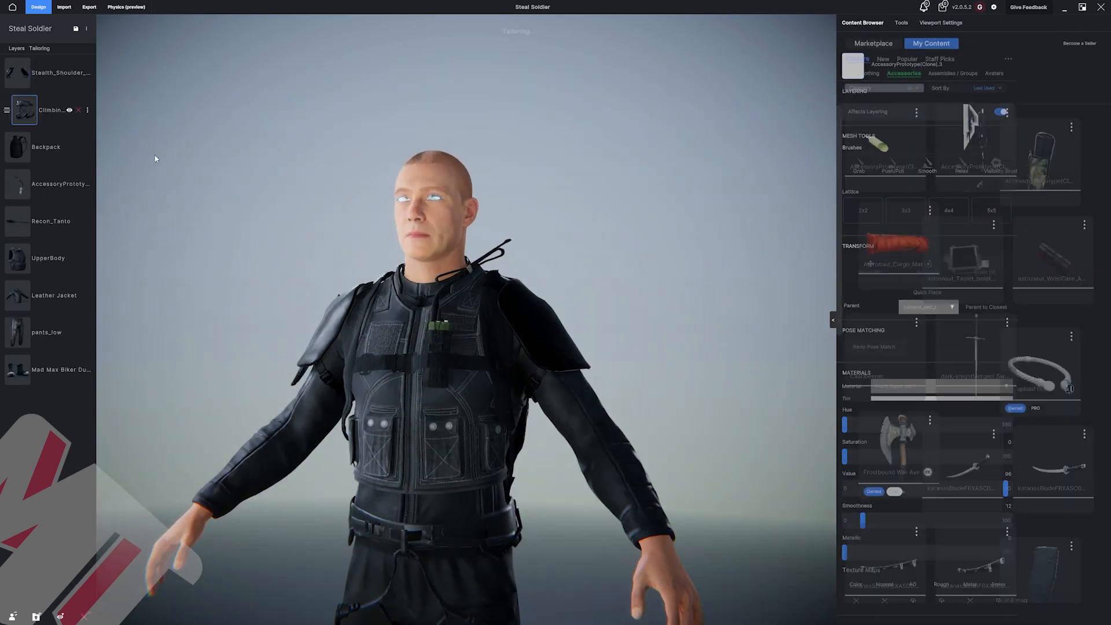
{"action": "scroll", "coordinate": [528, 286], "scroll_direction": "down", "scroll_amount": 5}
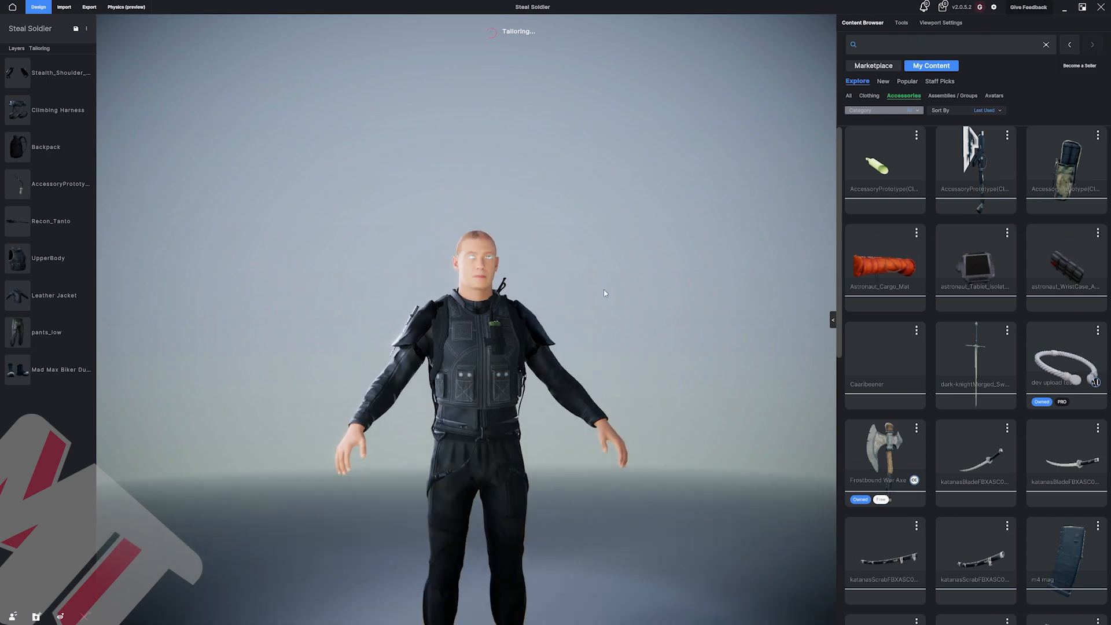
Try to reposition the Recon_Tanto knife on the upper arm with the Move tool and confirm the placement.
{"action": "middle_click_drag", "start_coordinate": [603, 293], "coordinate": [614, 315]}
{"action": "scroll", "coordinate": [614, 315], "scroll_direction": "up", "scroll_amount": 2}
{"action": "left_click", "coordinate": [437, 370]}
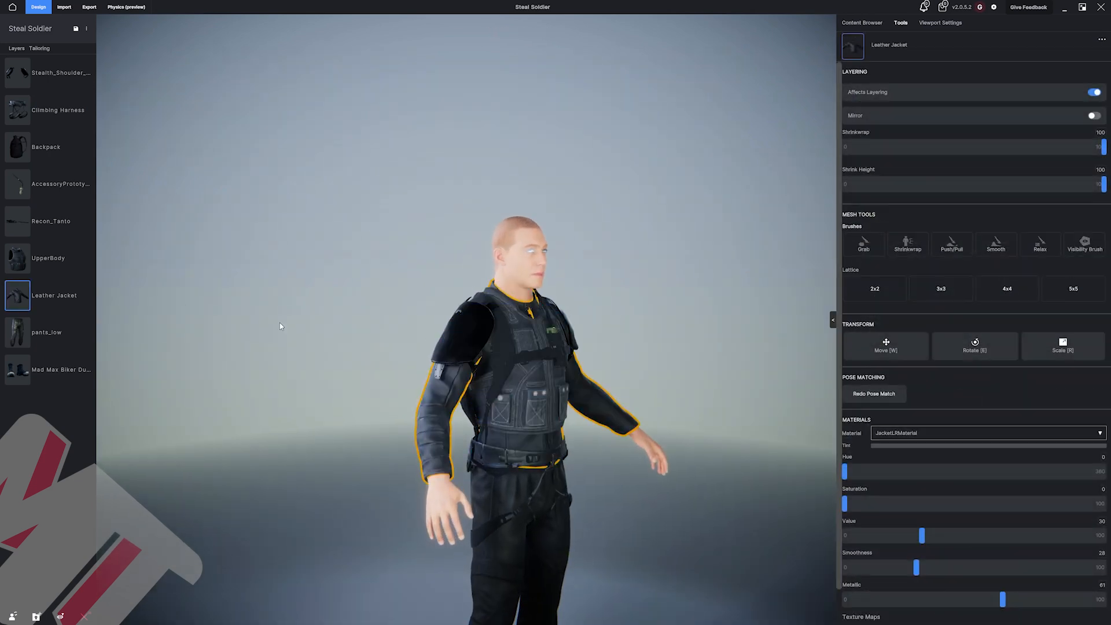
{"action": "left_click", "coordinate": [41, 221]}
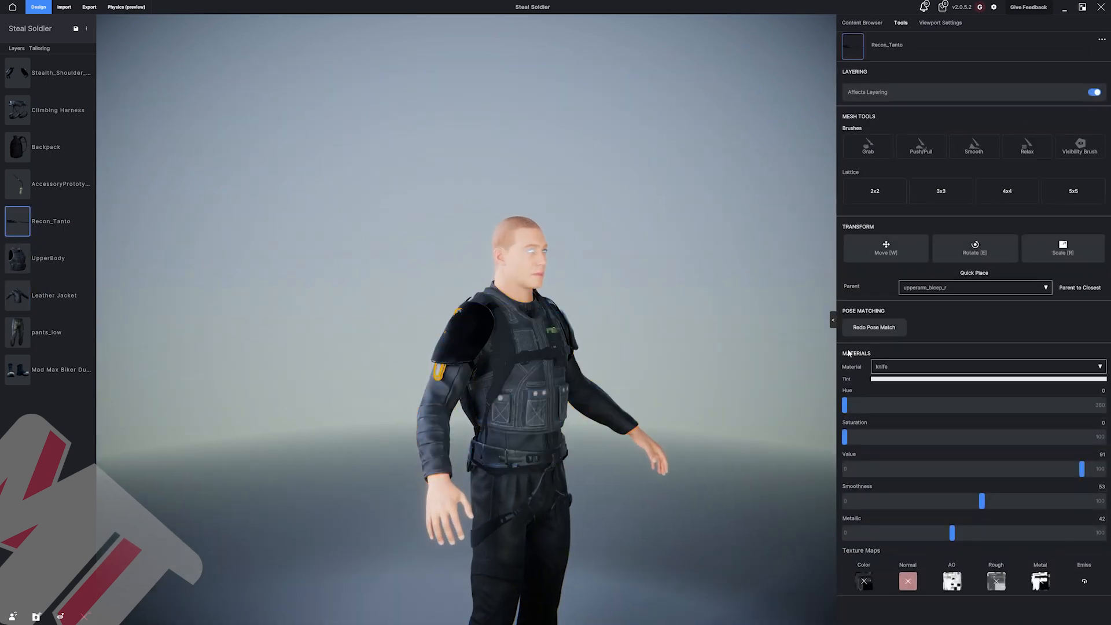
{"action": "left_click", "coordinate": [858, 257]}
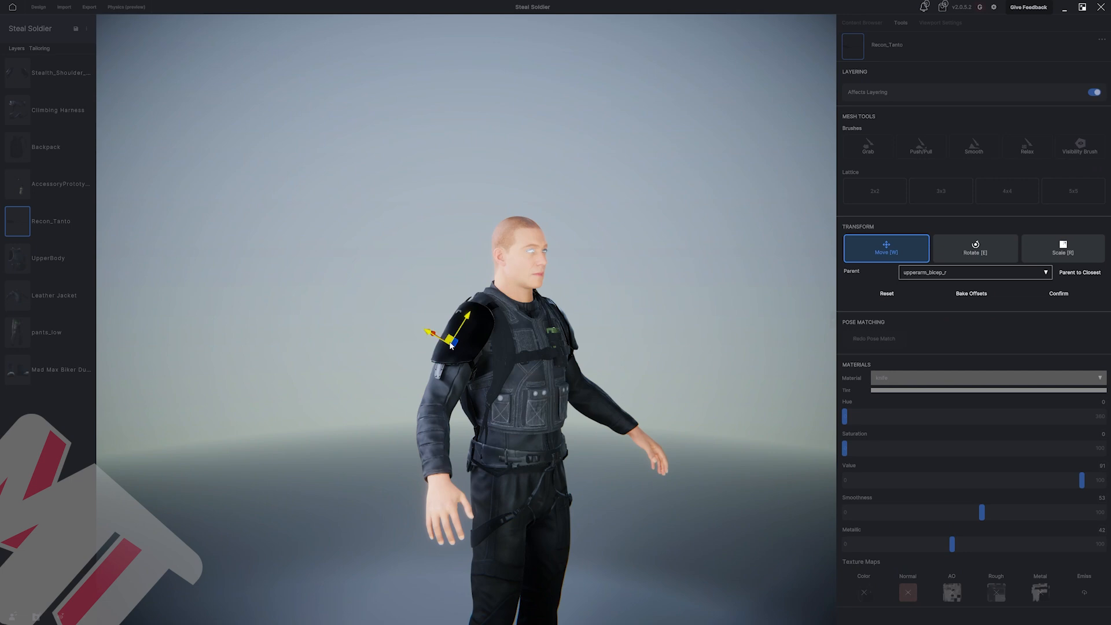
{"action": "left_click_drag", "start_coordinate": [602, 374], "coordinate": [623, 374]}
{"action": "middle_click_drag", "start_coordinate": [623, 374], "coordinate": [560, 386]}
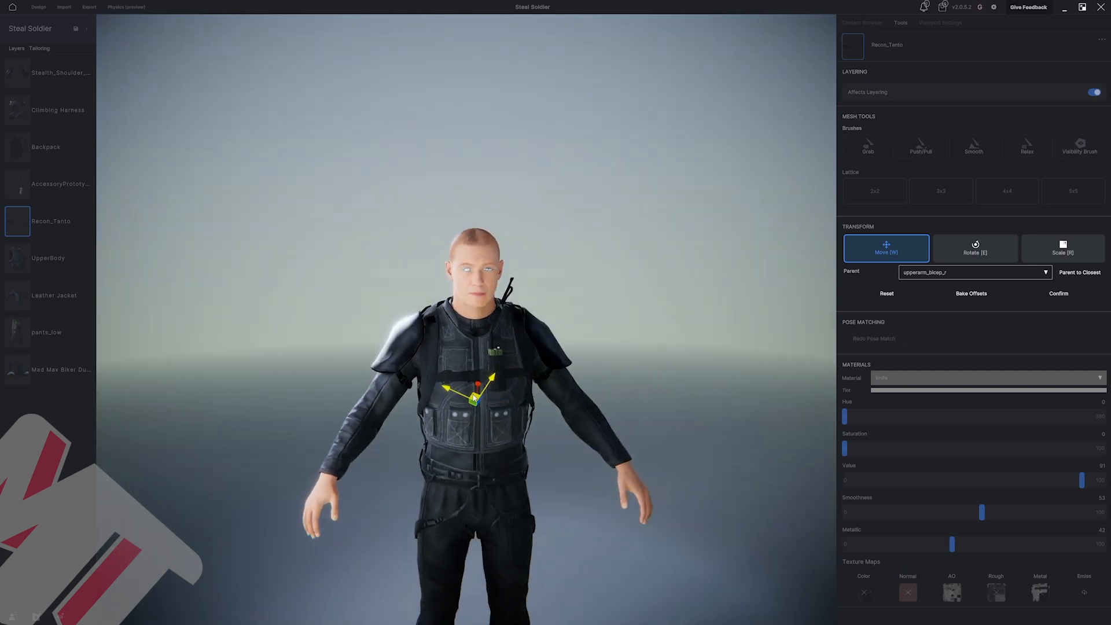
{"action": "middle_click_drag", "start_coordinate": [360, 392], "coordinate": [678, 380]}
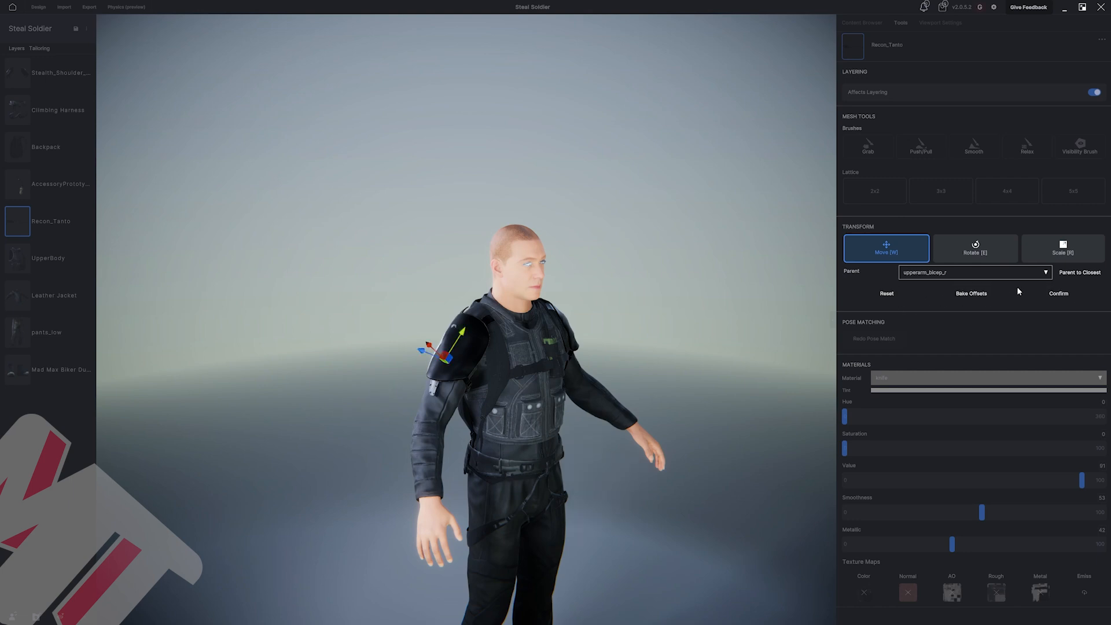
{"action": "left_click", "coordinate": [1057, 294]}
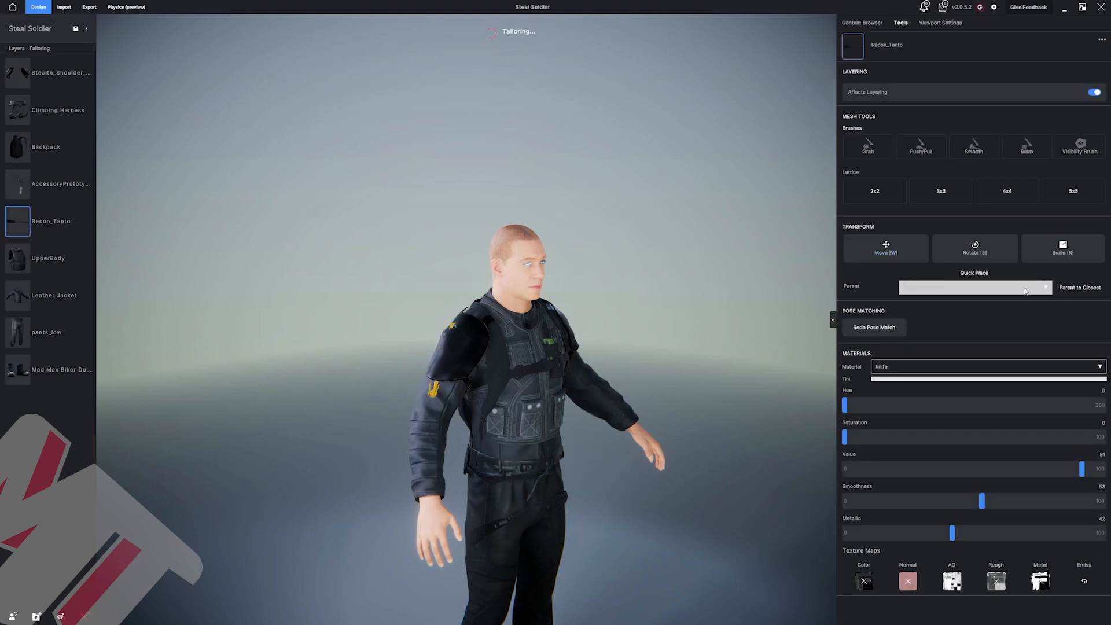
Quick Place the Recon_Tanto knife diagonally on the vest's chest, on the side opposite the radio.
{"action": "left_click", "coordinate": [981, 276]}
{"action": "middle_click_drag", "start_coordinate": [478, 400], "coordinate": [419, 394]}
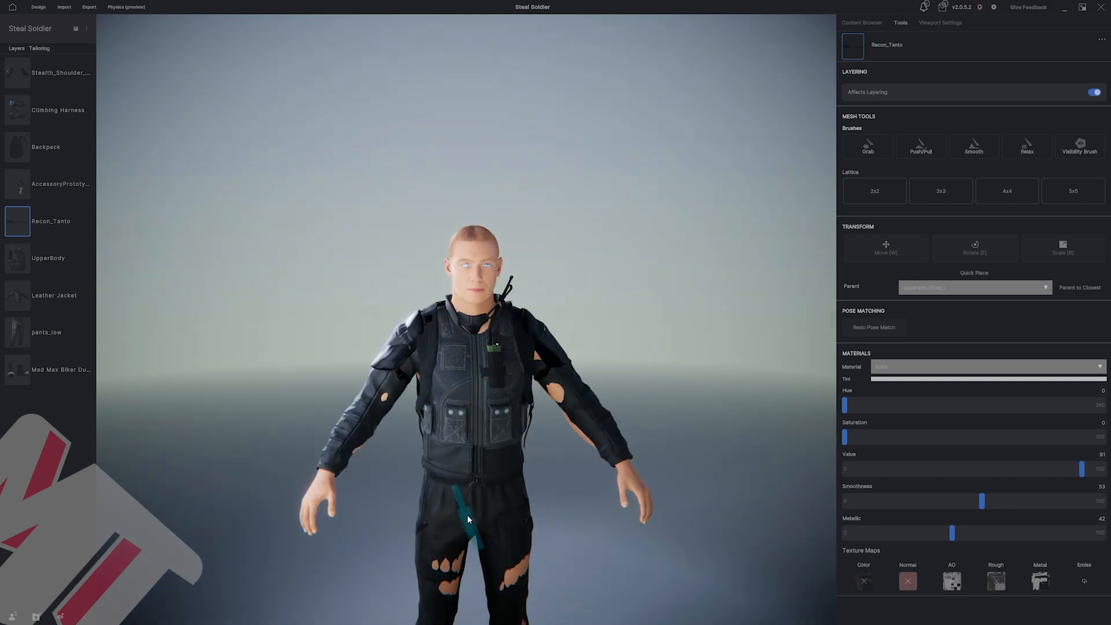
{"action": "scroll", "coordinate": [455, 427], "scroll_direction": "up", "scroll_amount": 2}
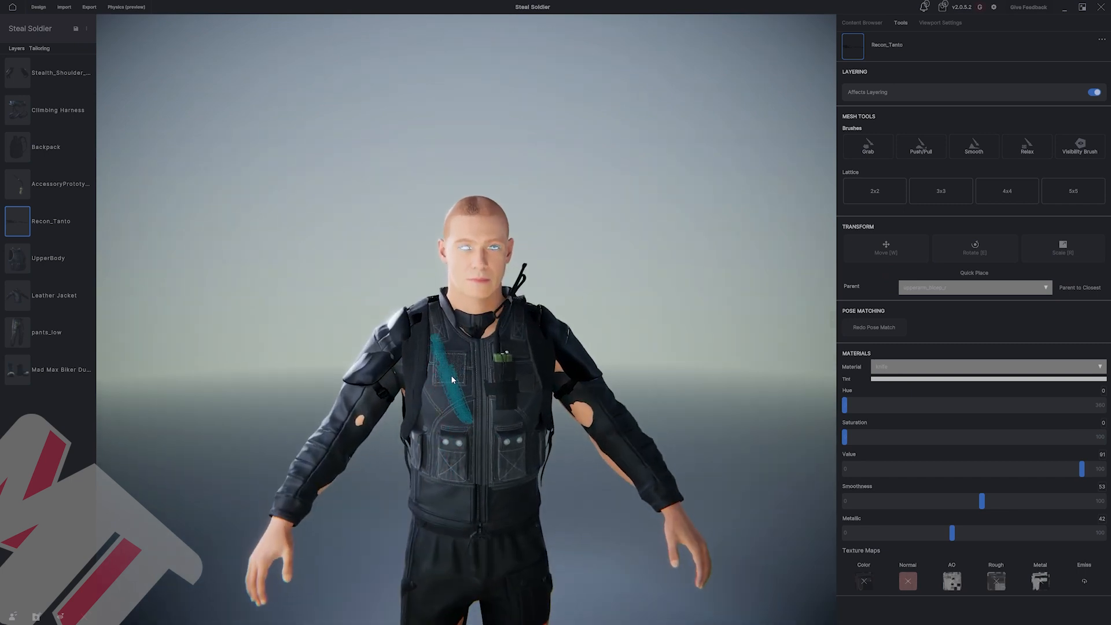
{"action": "scroll", "coordinate": [452, 373], "scroll_direction": "up", "scroll_amount": 2}
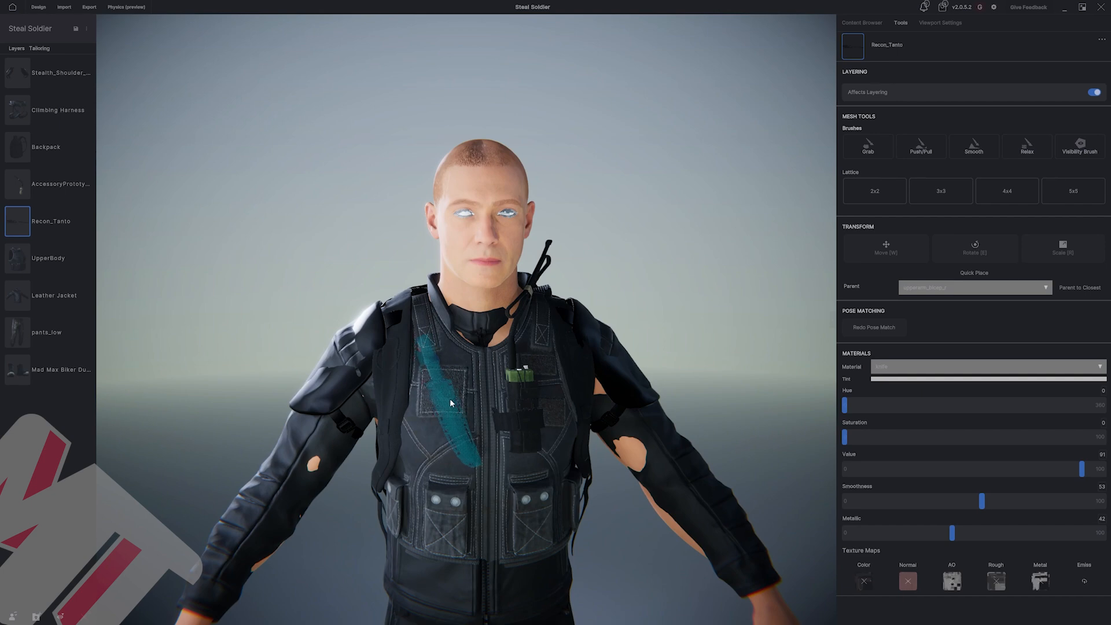
{"action": "left_click", "coordinate": [450, 397]}
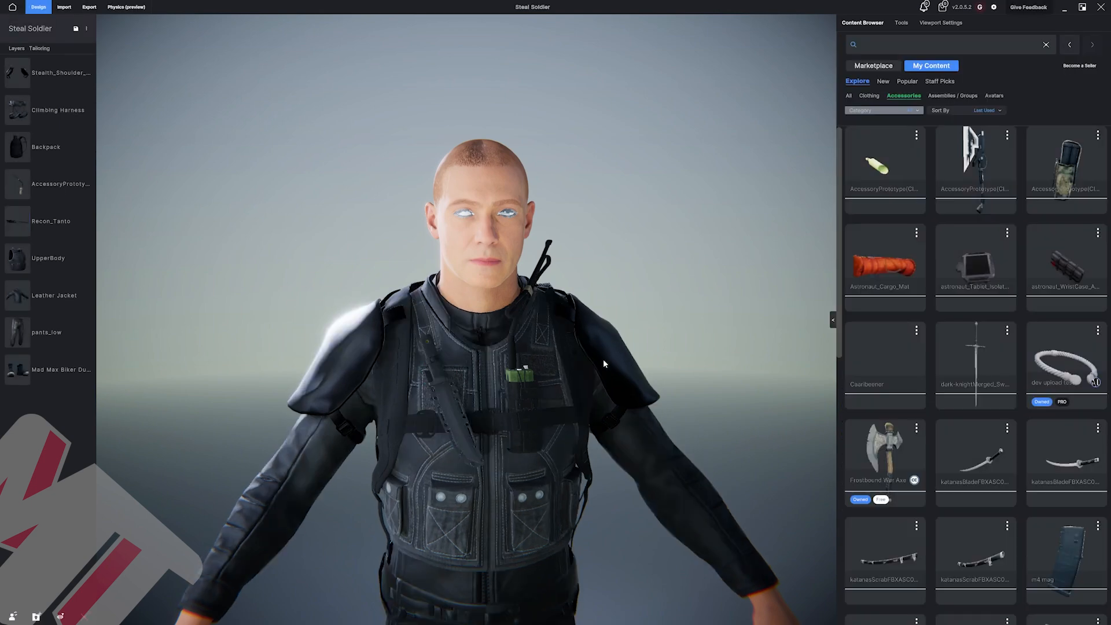
Adjust the chest knife's orientation with the Rotate tool and confirm the transform.
{"action": "left_click", "coordinate": [451, 413]}
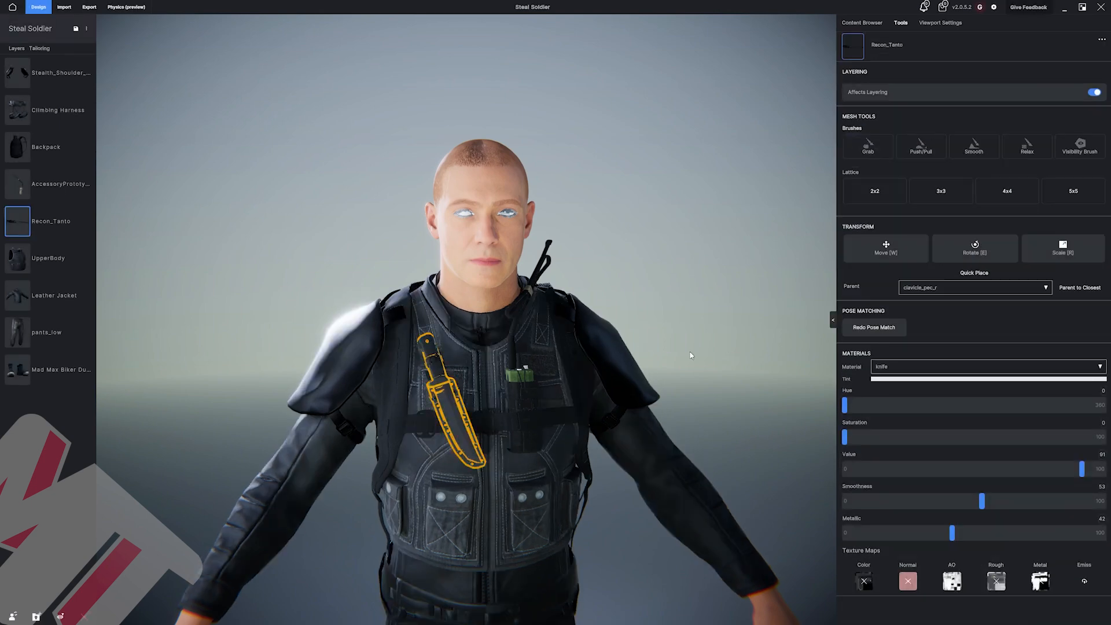
{"action": "left_click", "coordinate": [992, 252]}
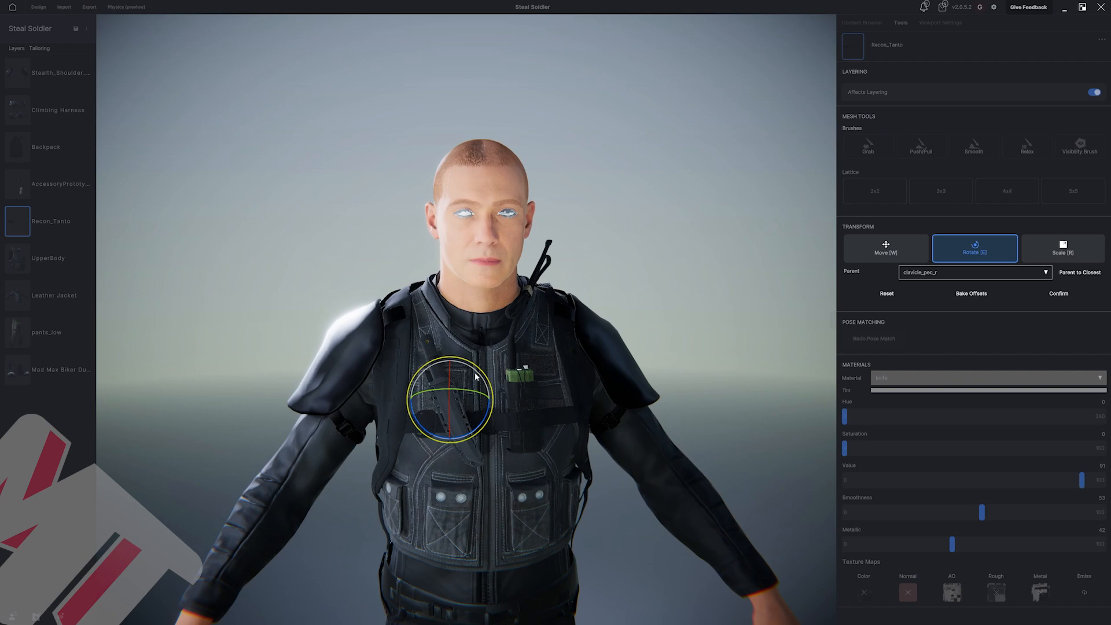
{"action": "left_click", "coordinate": [1059, 294]}
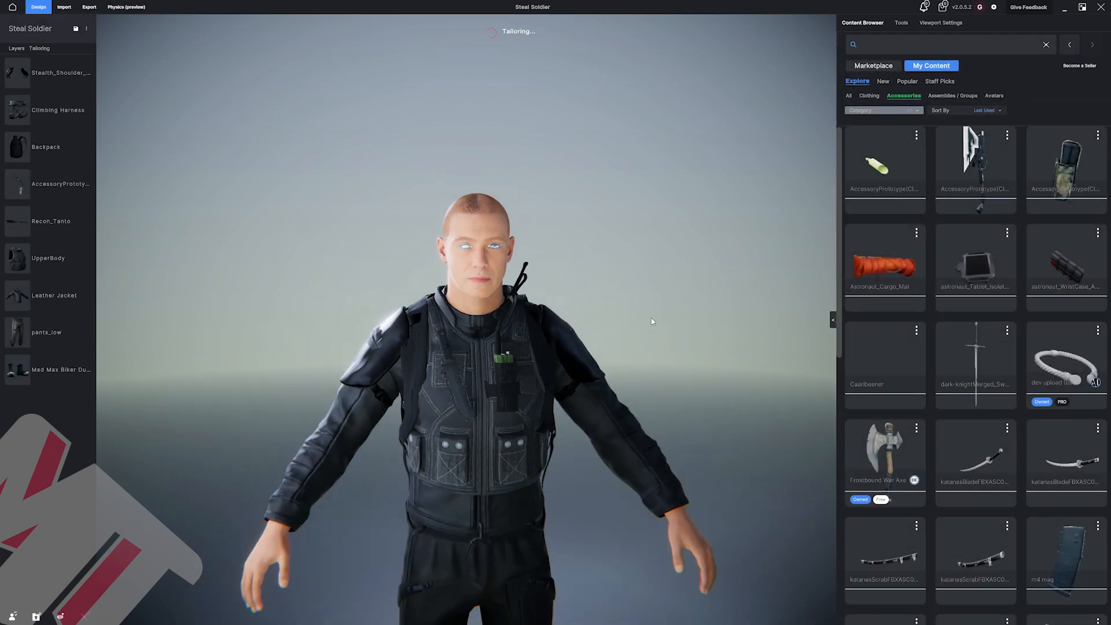
Examine the soldier's outfit from several angles to check how the knife and surrounding chest gear sit.
{"action": "mouse_move", "coordinate": [611, 324]}
{"action": "middle_mouse_down"}
{"action": "mouse_move", "coordinate": [542, 320]}
{"action": "mouse_move", "coordinate": [626, 313]}
{"action": "middle_mouse_up"}
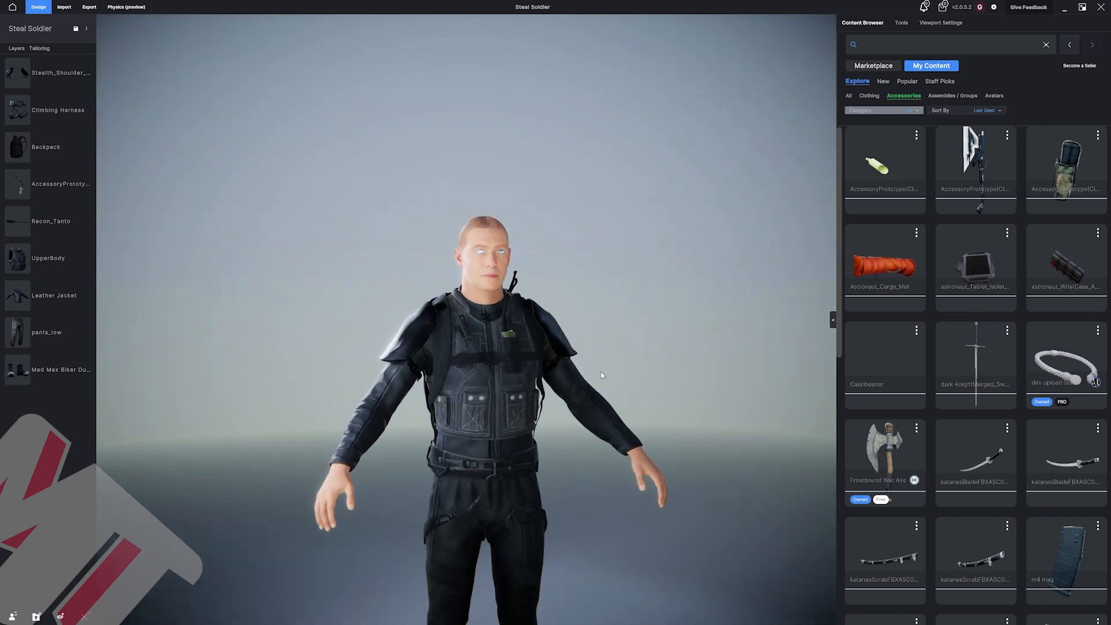
{"action": "middle_click_drag", "start_coordinate": [601, 372], "coordinate": [528, 364]}
{"action": "scroll", "coordinate": [525, 405], "scroll_direction": "up", "scroll_amount": 3}
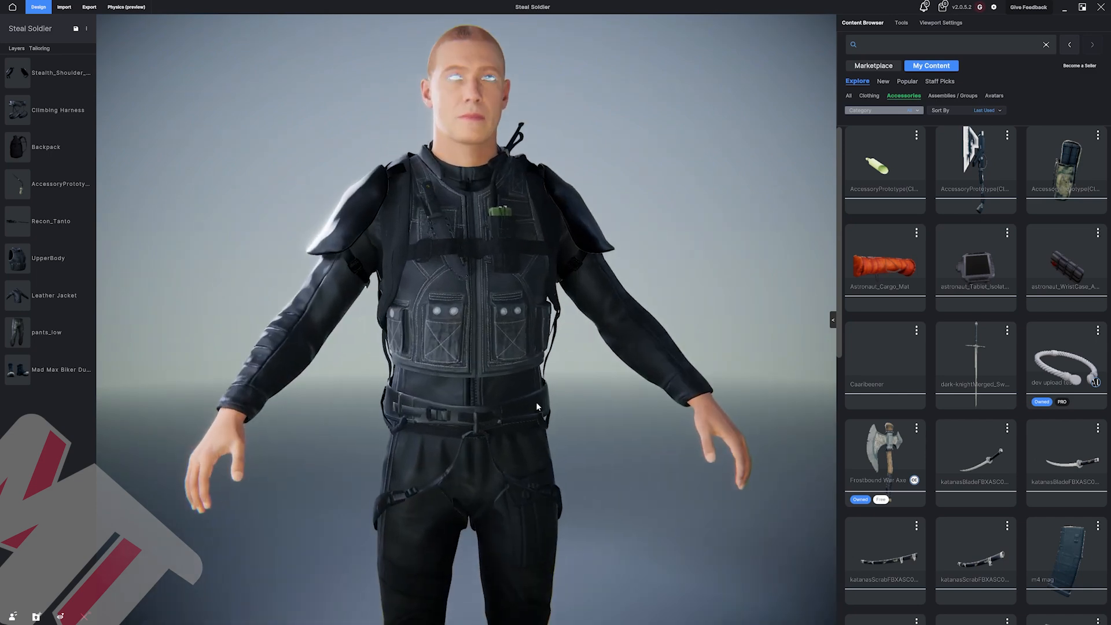
{"action": "mouse_move", "coordinate": [429, 330]}
{"action": "middle_mouse_down"}
{"action": "mouse_move", "coordinate": [595, 332]}
{"action": "mouse_move", "coordinate": [446, 340]}
{"action": "middle_mouse_up"}
{"action": "scroll", "coordinate": [473, 376], "scroll_direction": "down", "scroll_amount": 5}
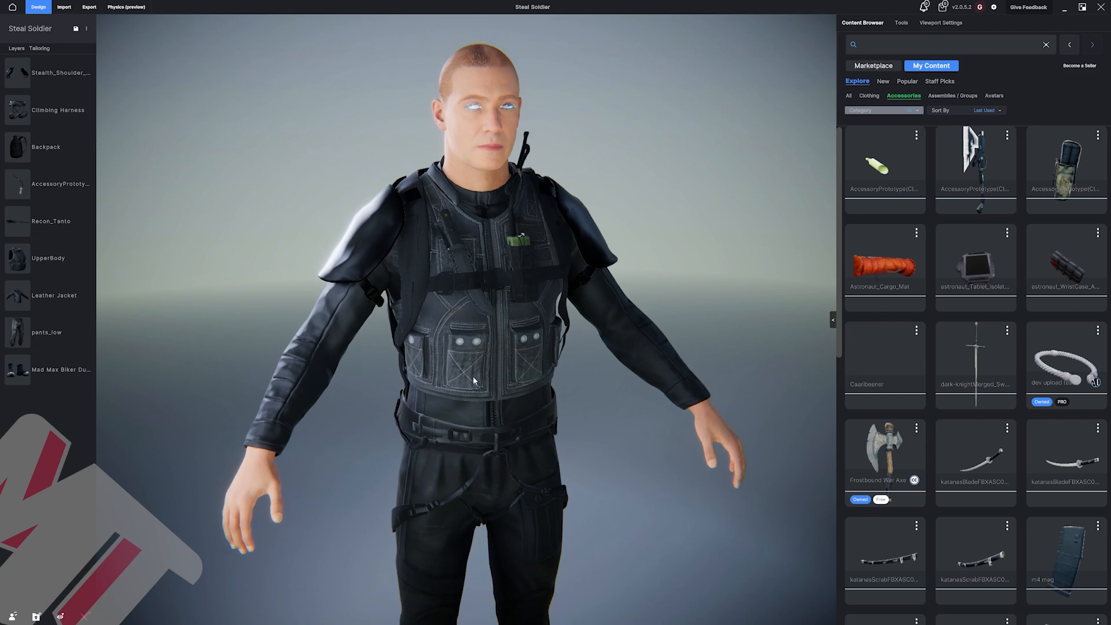
{"action": "middle_click_drag", "start_coordinate": [521, 370], "coordinate": [547, 366]}
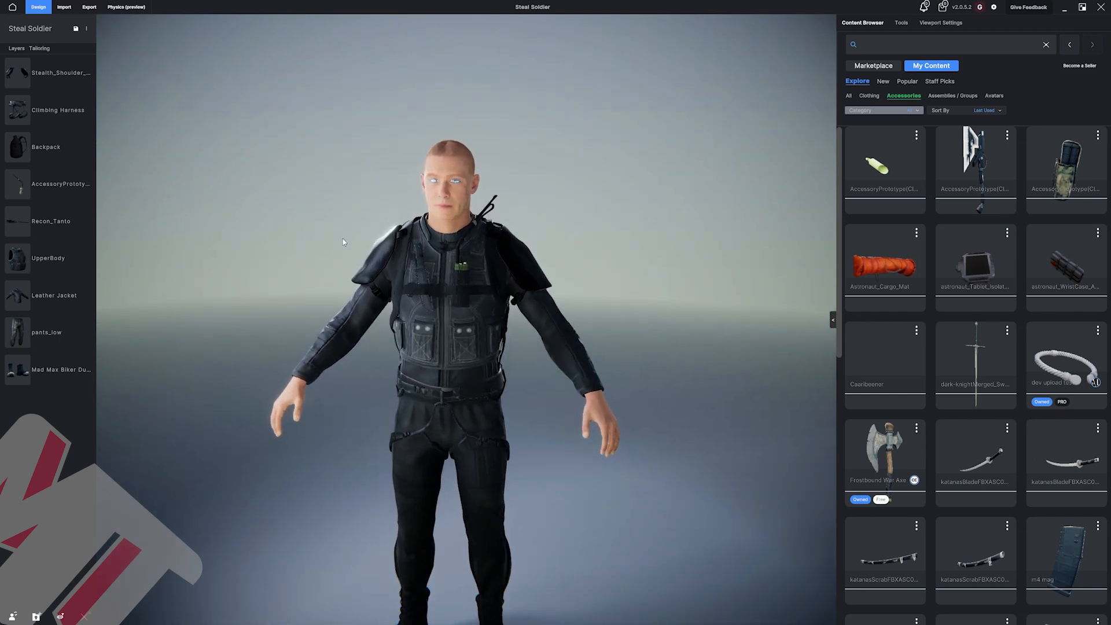
{"action": "middle_click_drag", "start_coordinate": [343, 242], "coordinate": [338, 116]}
Import the Ingle_Final_low goggles as an accessory named Stealth_Night_Vision and confirm their placement over the eyes.
{"action": "left_click", "coordinate": [65, 7]}
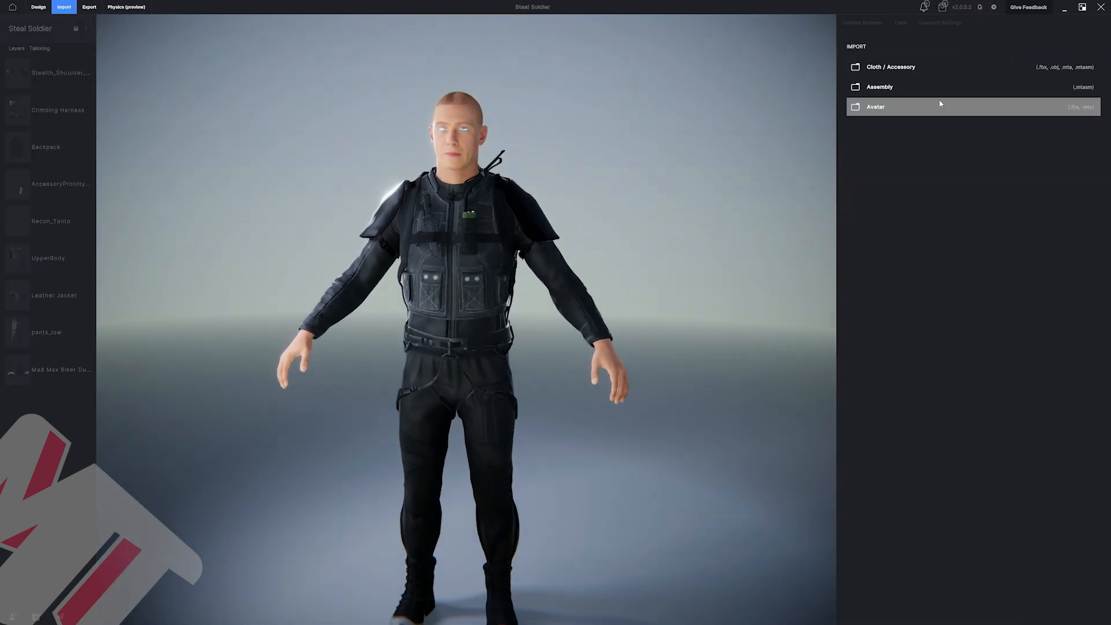
{"action": "left_click", "coordinate": [903, 67]}
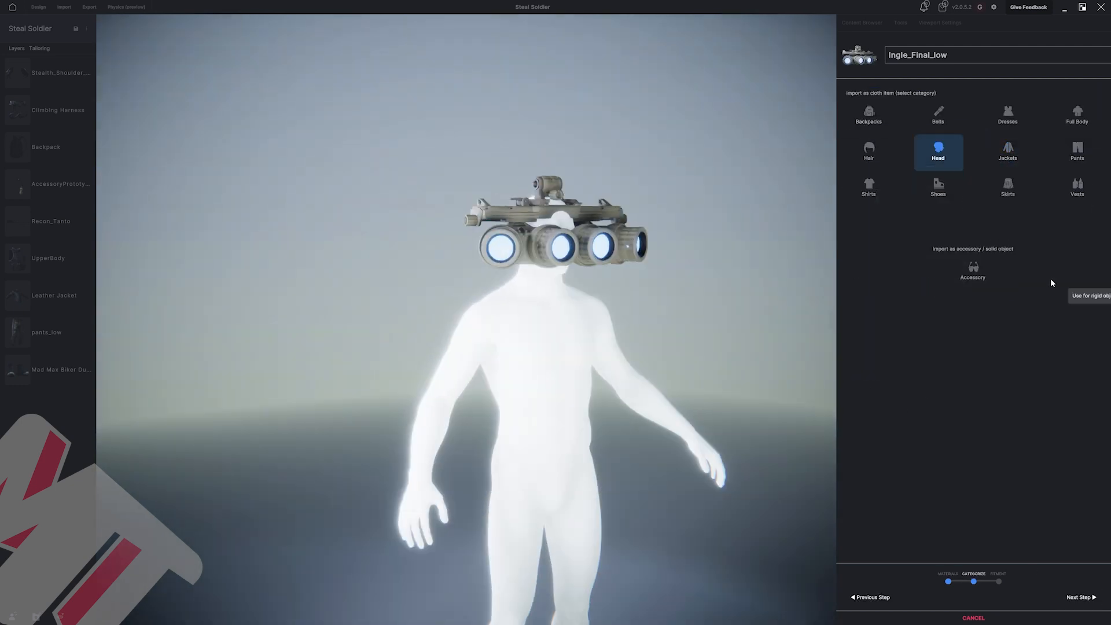
{"action": "left_click", "coordinate": [941, 284]}
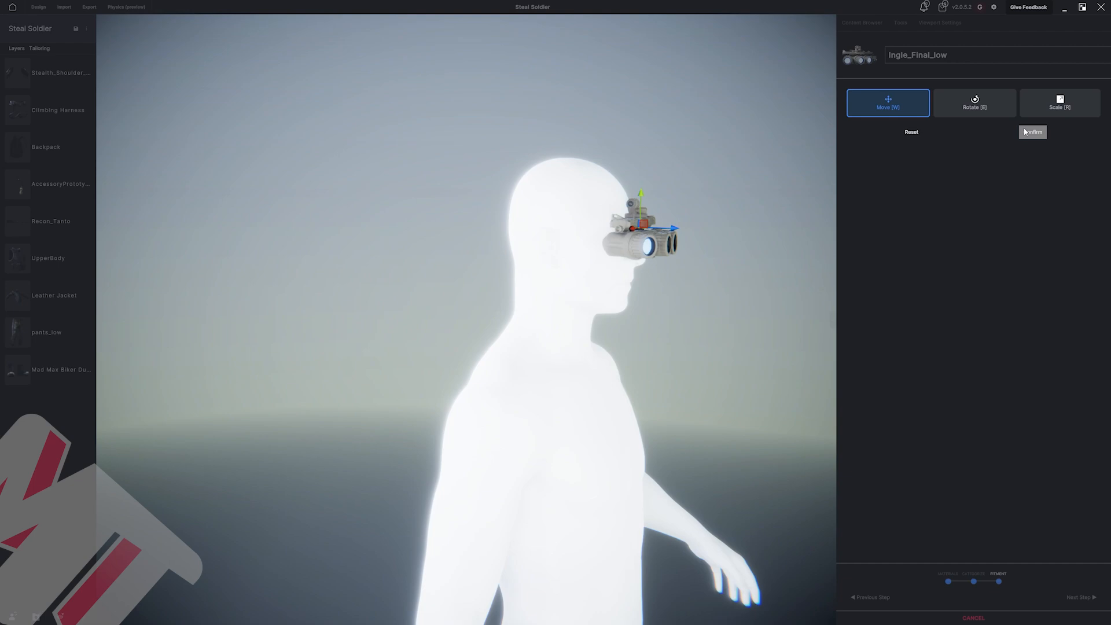
{"action": "double_click", "coordinate": [906, 57]}
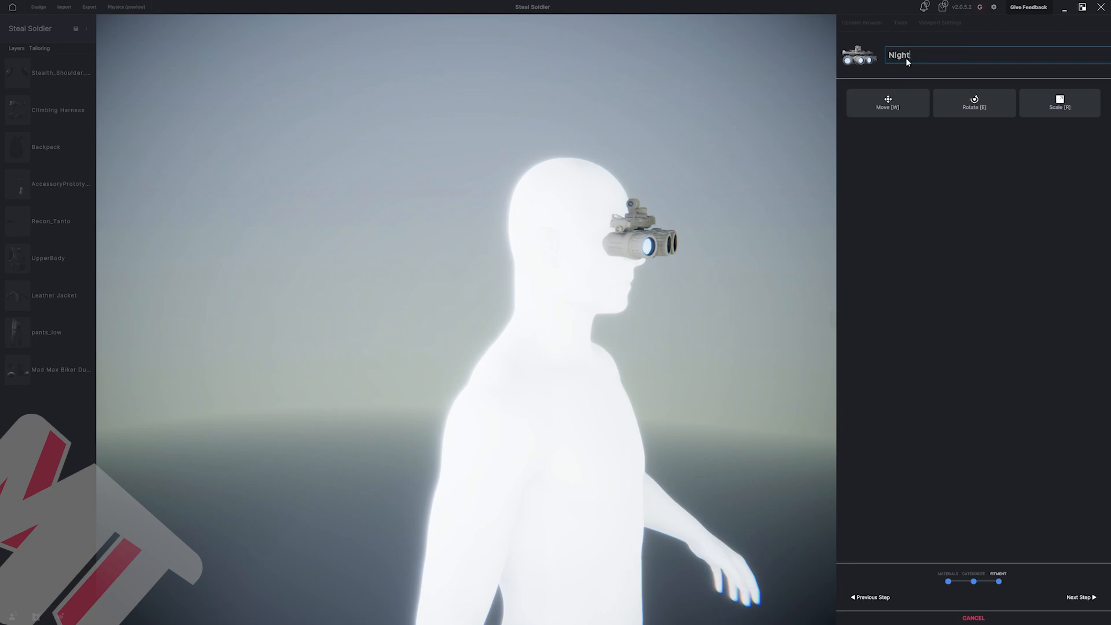
{"action": "type", "text": "Stealth_Night_Vision"}
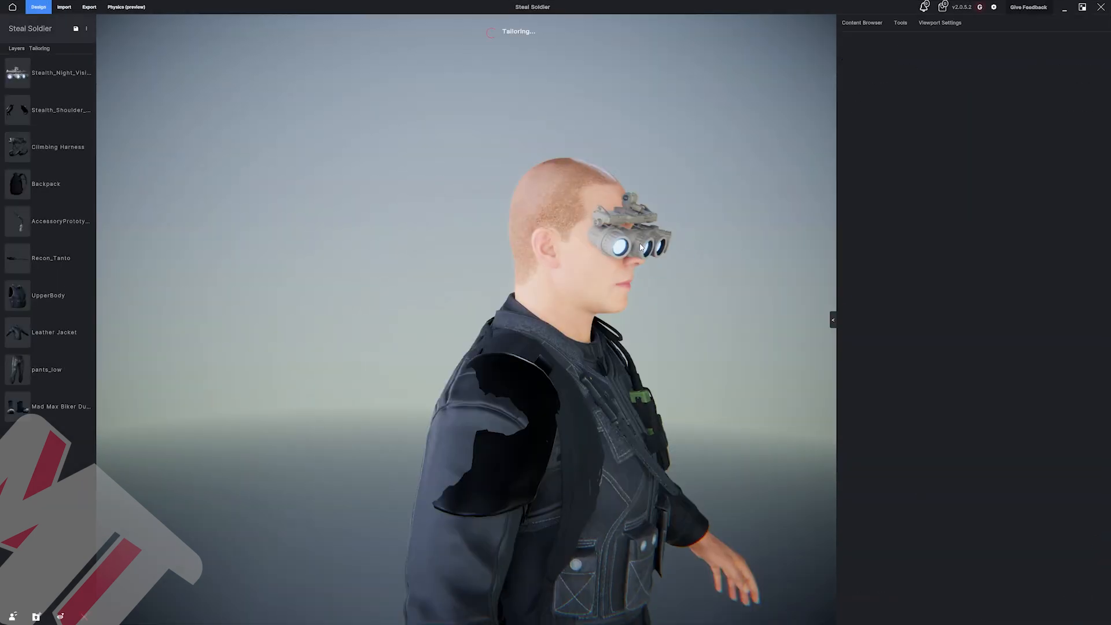
{"action": "left_click", "coordinate": [616, 230]}
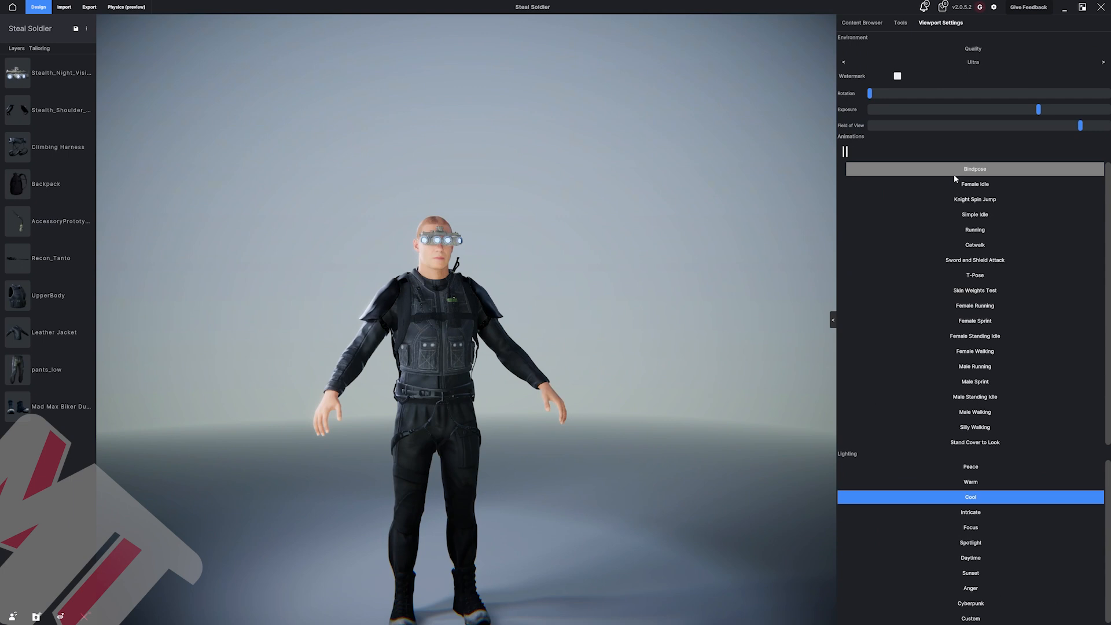
Lower the viewport exposure to a dark scene and check the glowing night vision lenses.
{"action": "left_click_drag", "start_coordinate": [1039, 110], "coordinate": [941, 114]}
{"action": "middle_click_drag", "start_coordinate": [619, 206], "coordinate": [610, 160]}
{"action": "scroll", "coordinate": [564, 193], "scroll_direction": "down", "scroll_amount": 2}
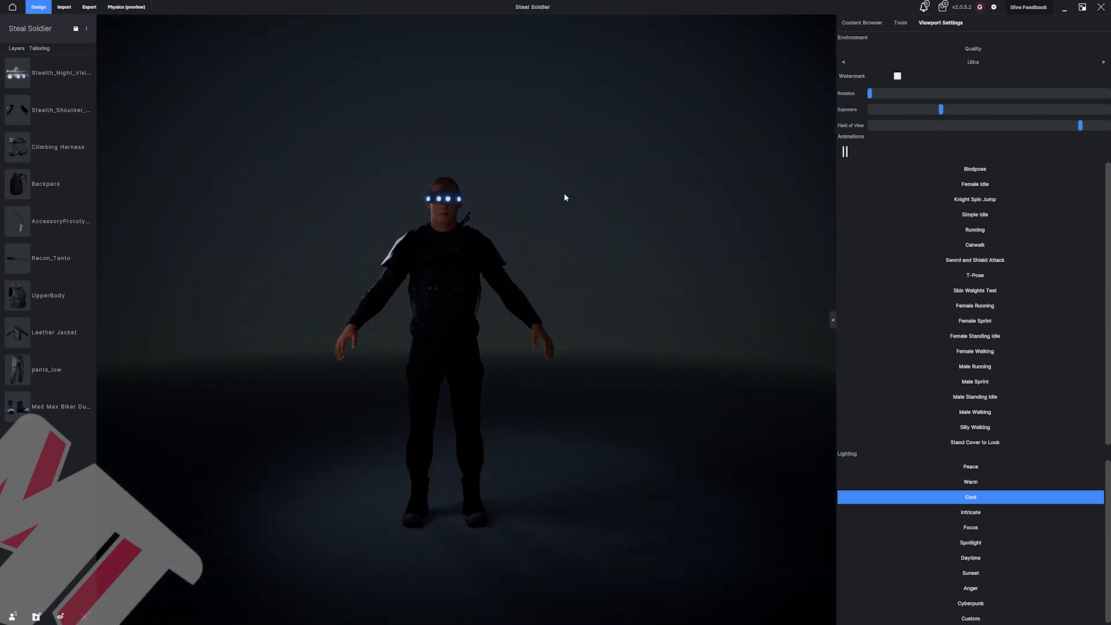
{"action": "right_click_drag", "start_coordinate": [563, 193], "coordinate": [479, 227]}
{"action": "scroll", "coordinate": [479, 227], "scroll_direction": "up", "scroll_amount": 3}
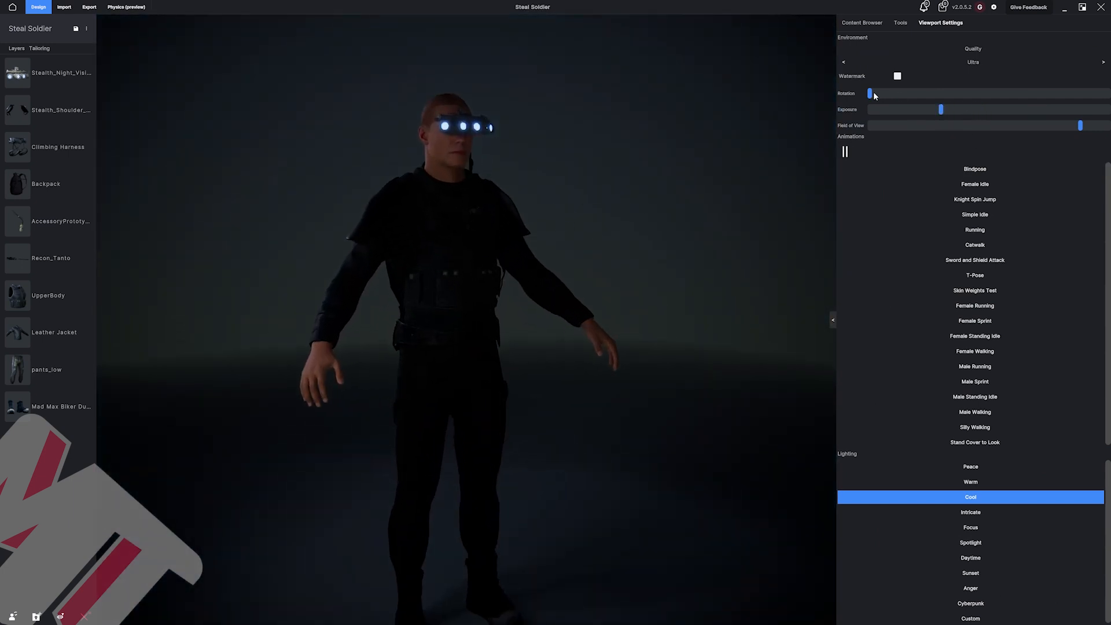
Try the Cyberpunk lighting preset with a slightly higher exposure.
{"action": "mouse_move", "coordinate": [874, 95]}
{"action": "left_mouse_down"}
{"action": "mouse_move", "coordinate": [929, 98]}
{"action": "mouse_move", "coordinate": [862, 98]}
{"action": "left_mouse_up"}
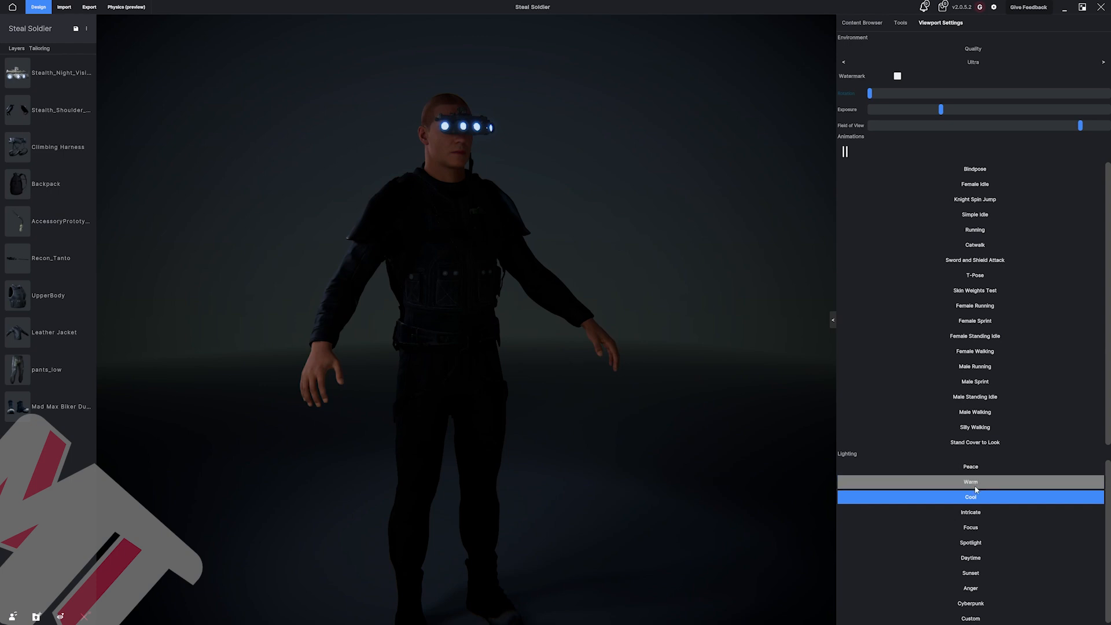
{"action": "left_click", "coordinate": [976, 601]}
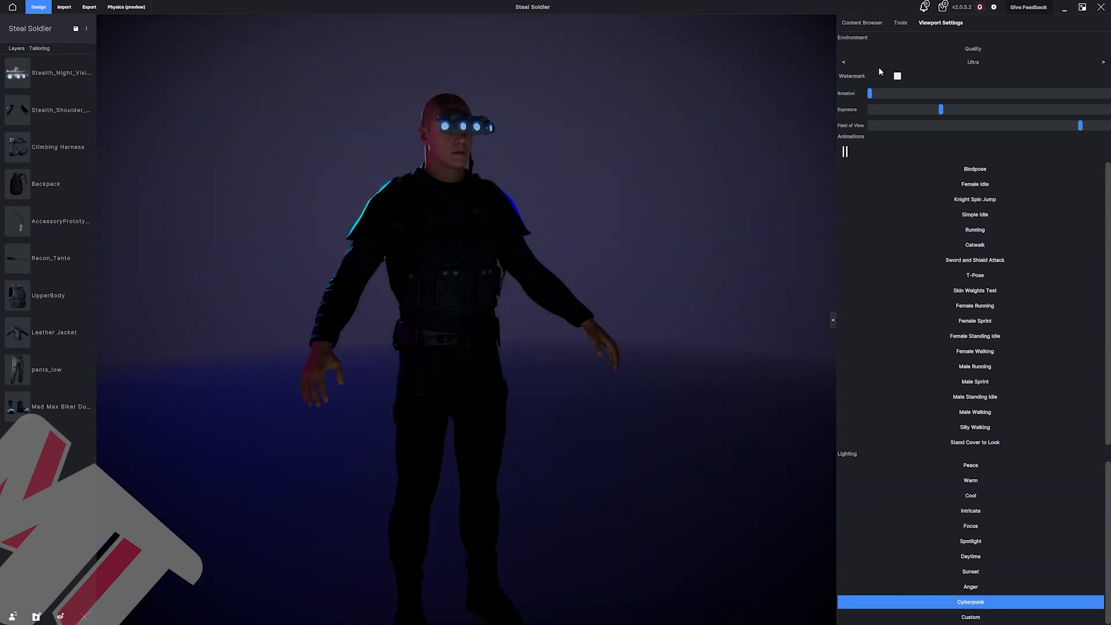
{"action": "left_click_drag", "start_coordinate": [917, 111], "coordinate": [977, 110]}
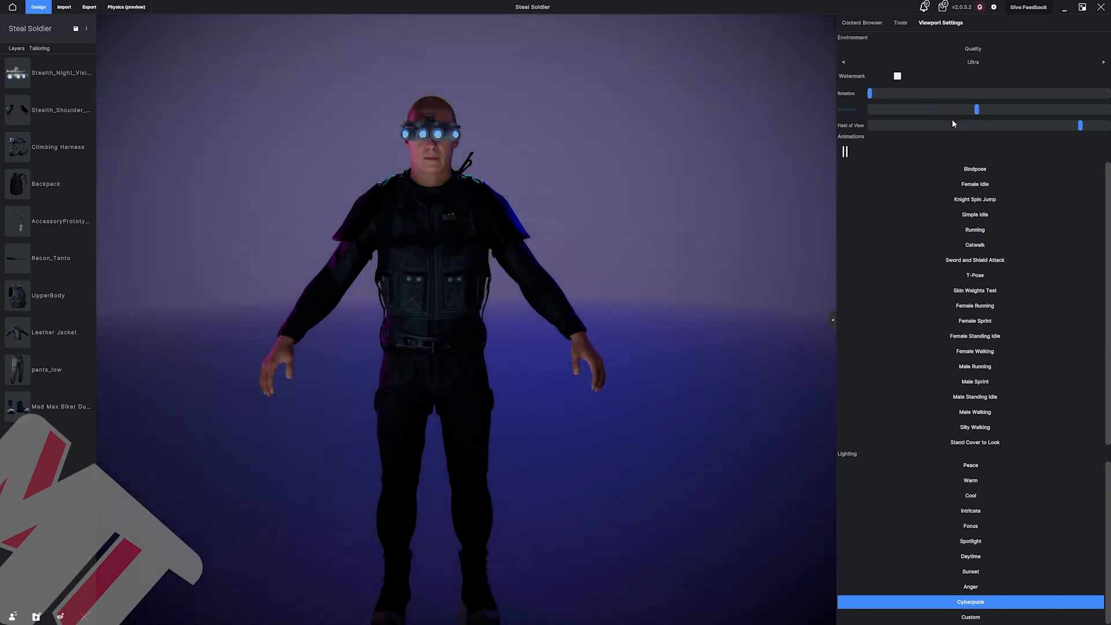
Compare the Anger and Sunset lighting presets, keep Anger, and raise the exposure to brighten the soldier.
{"action": "left_click", "coordinate": [908, 585]}
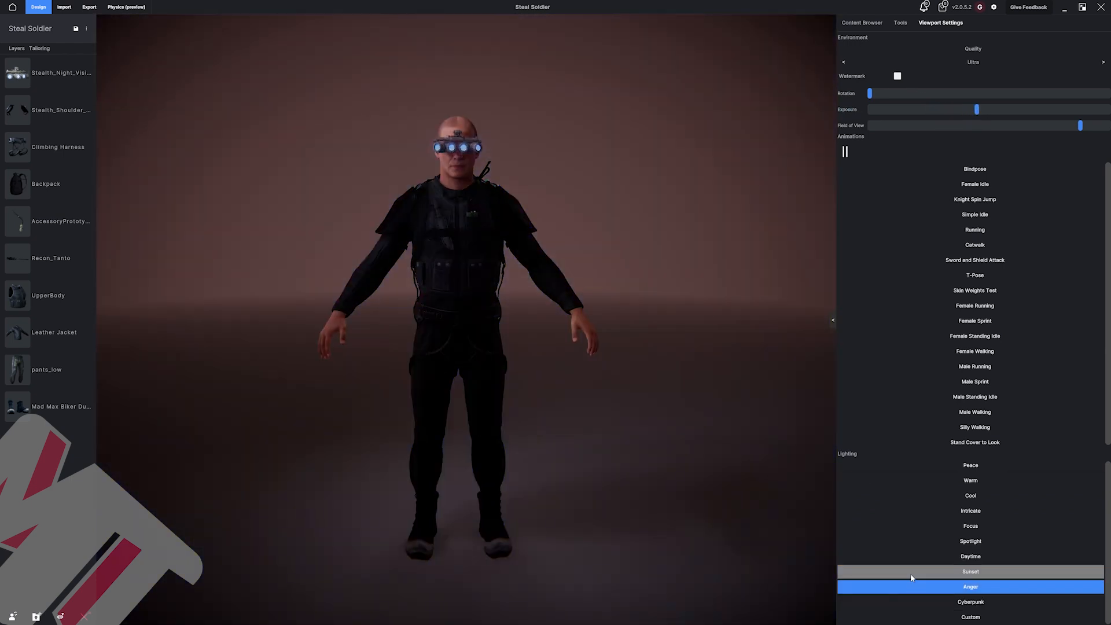
{"action": "left_click", "coordinate": [912, 573]}
{"action": "left_click", "coordinate": [915, 588]}
{"action": "mouse_move", "coordinate": [968, 108]}
{"action": "left_mouse_down"}
{"action": "mouse_move", "coordinate": [940, 108]}
{"action": "mouse_move", "coordinate": [957, 110]}
{"action": "left_mouse_up"}
{"action": "left_click_drag", "start_coordinate": [871, 93], "coordinate": [849, 114]}
{"action": "left_click_drag", "start_coordinate": [956, 109], "coordinate": [1001, 109]}
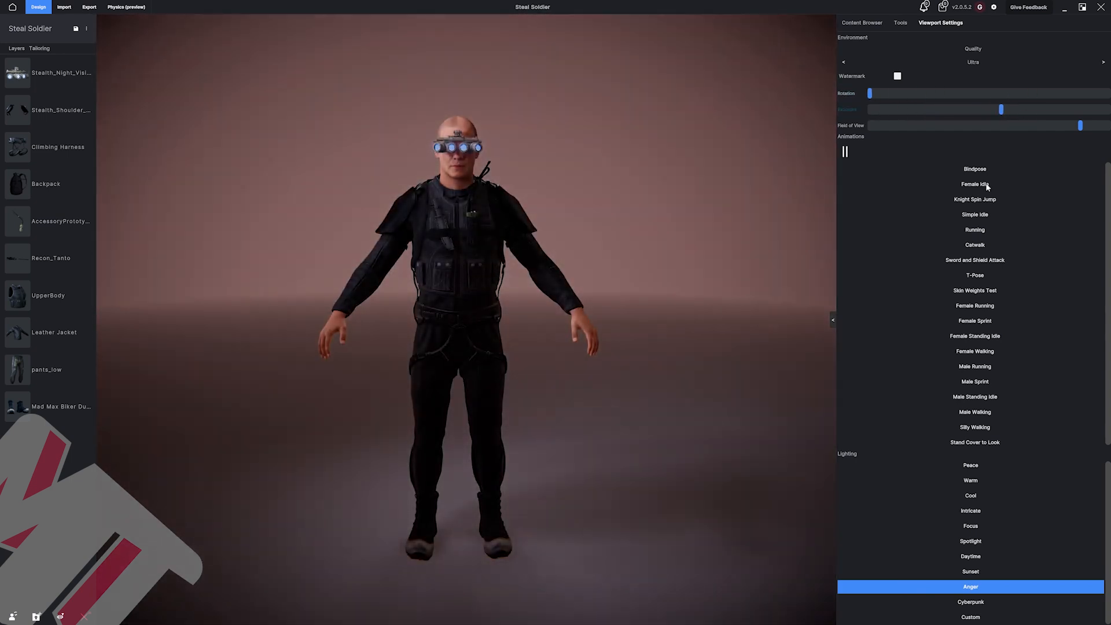
Try the Custom and Spotlight lighting presets on the soldier and rotate the environment light under Spotlight.
{"action": "left_click", "coordinate": [985, 617]}
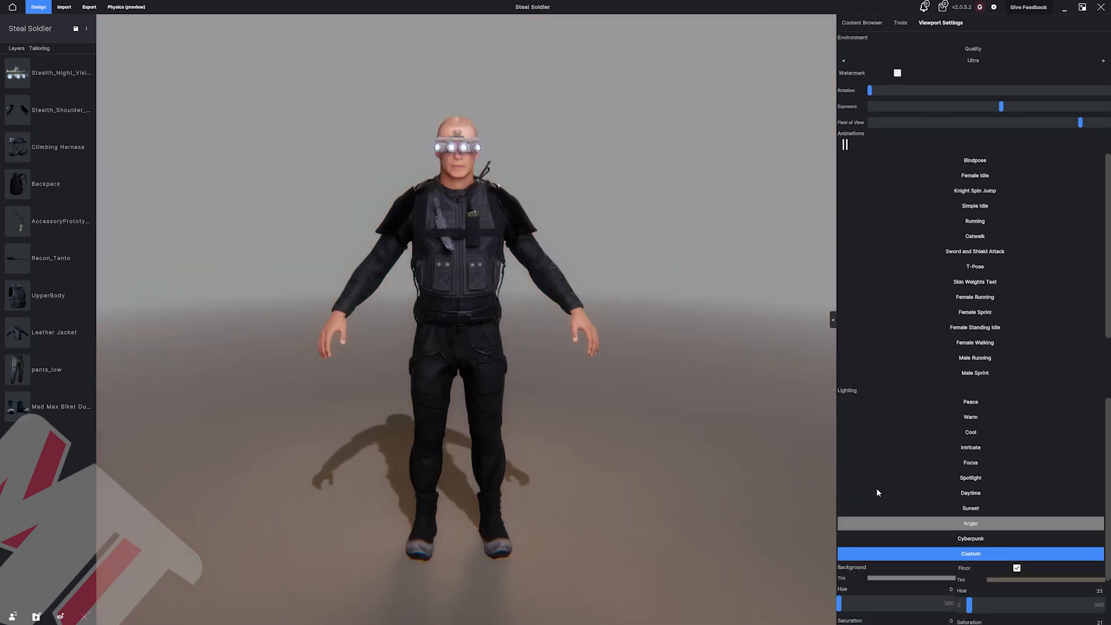
{"action": "scroll", "coordinate": [932, 582], "scroll_direction": "down", "scroll_amount": 1}
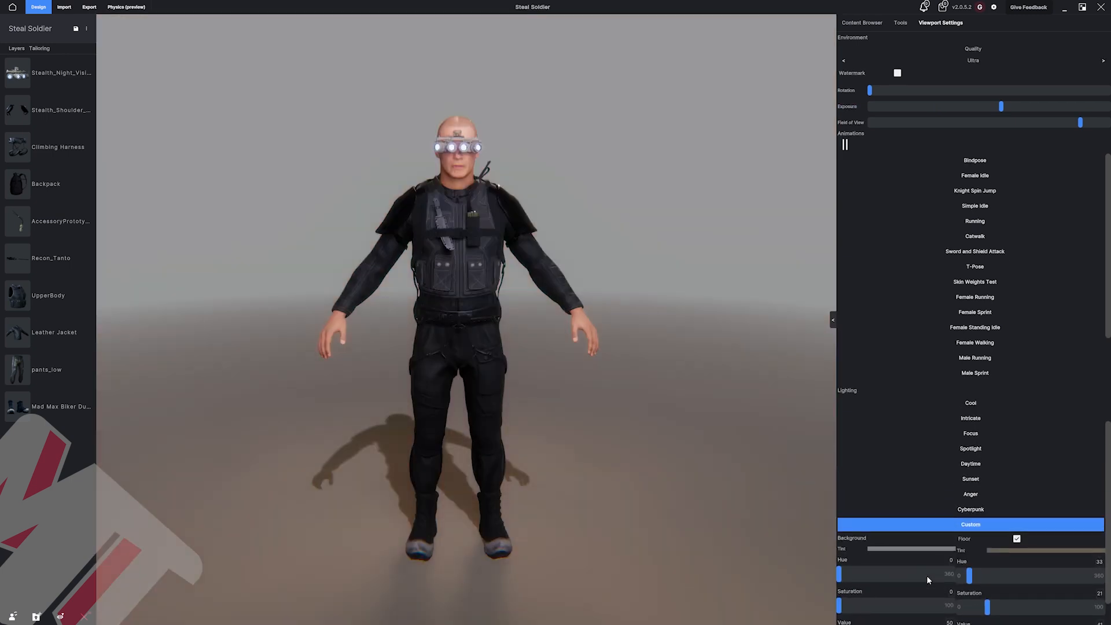
{"action": "left_click", "coordinate": [971, 448]}
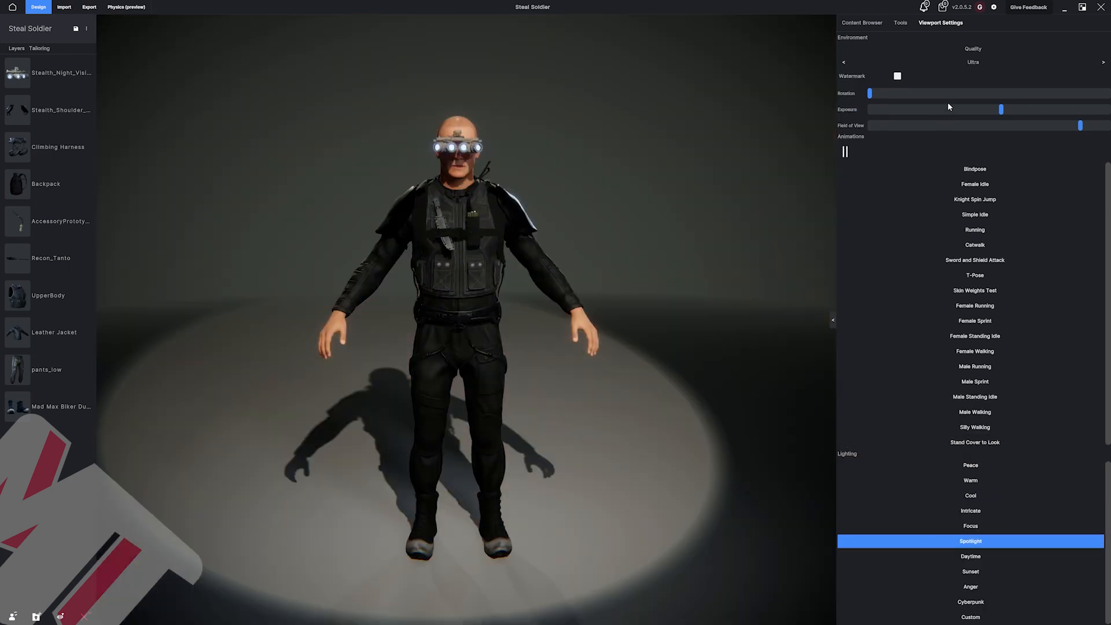
{"action": "left_click_drag", "start_coordinate": [948, 109], "coordinate": [959, 109]}
{"action": "left_click_drag", "start_coordinate": [870, 94], "coordinate": [1002, 113]}
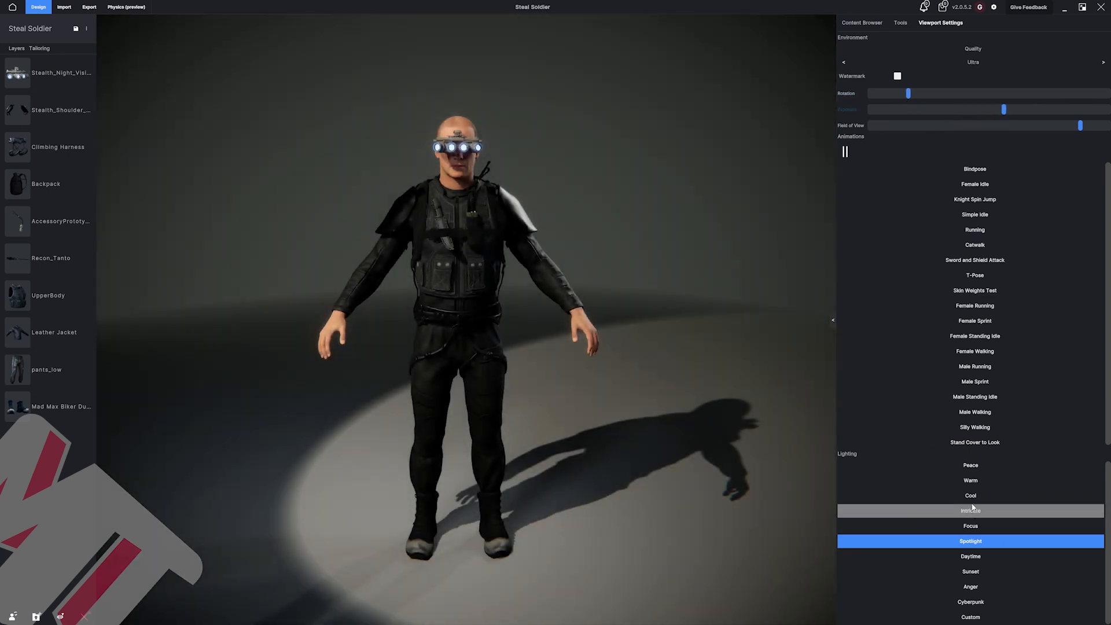
Switch the lighting preset to Warm and raise the viewport exposure slightly.
{"action": "left_click", "coordinate": [967, 482]}
{"action": "middle_click_drag", "start_coordinate": [657, 302], "coordinate": [594, 315]}
{"action": "left_click_drag", "start_coordinate": [997, 107], "coordinate": [1024, 112]}
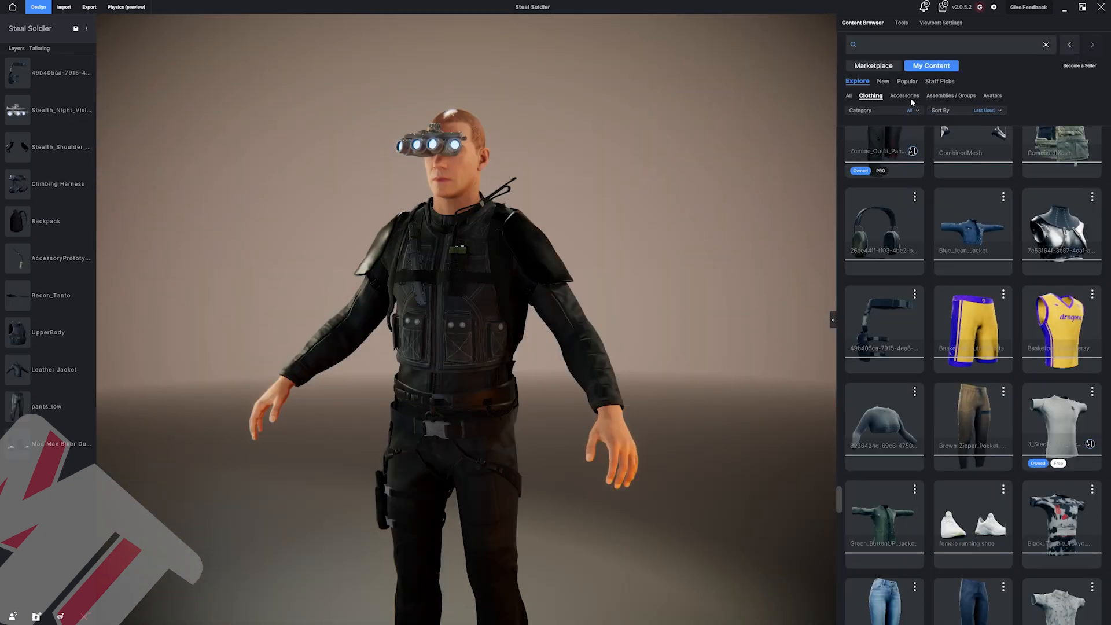
Add the astronaut_Tablet_Isolated accessory from the owned accessories and place it on the soldier's left forearm.
{"action": "left_click", "coordinate": [906, 96]}
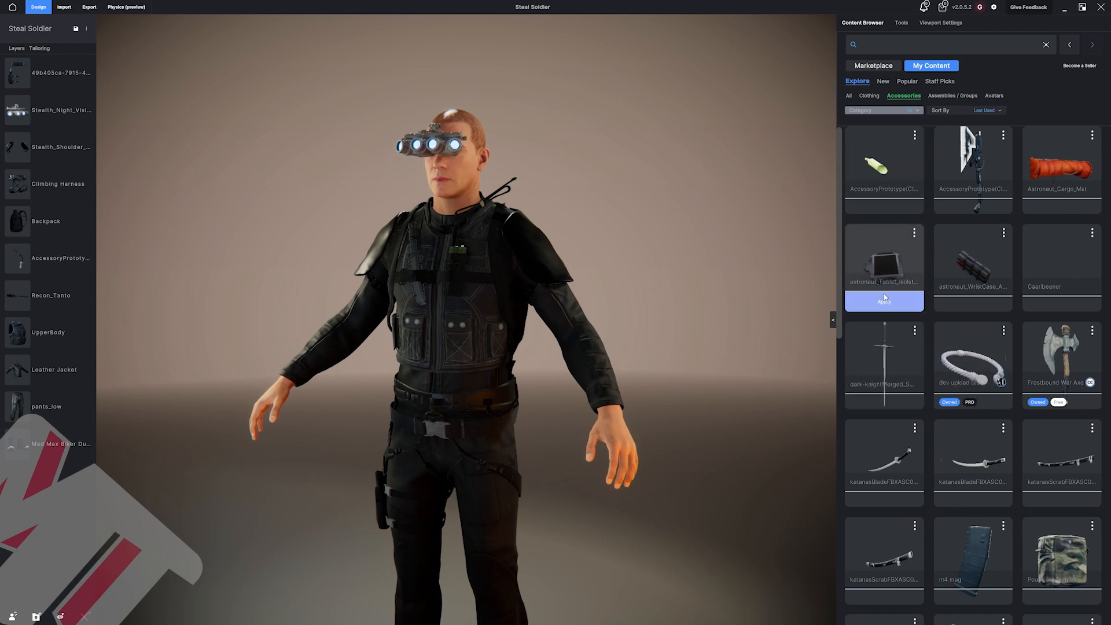
{"action": "left_click", "coordinate": [879, 302]}
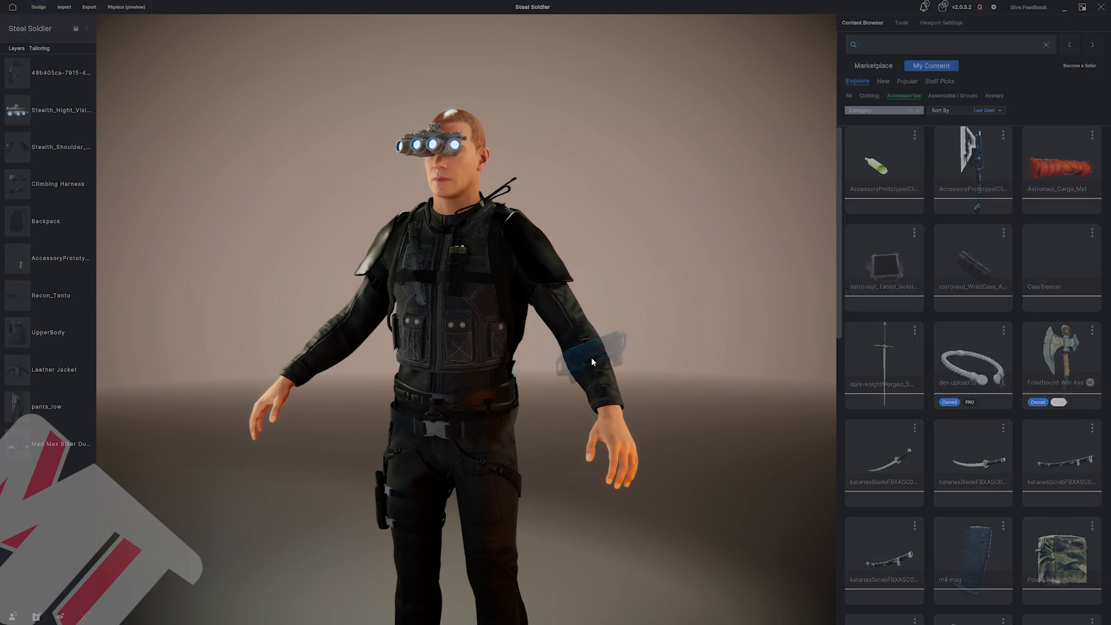
{"action": "left_click", "coordinate": [591, 357]}
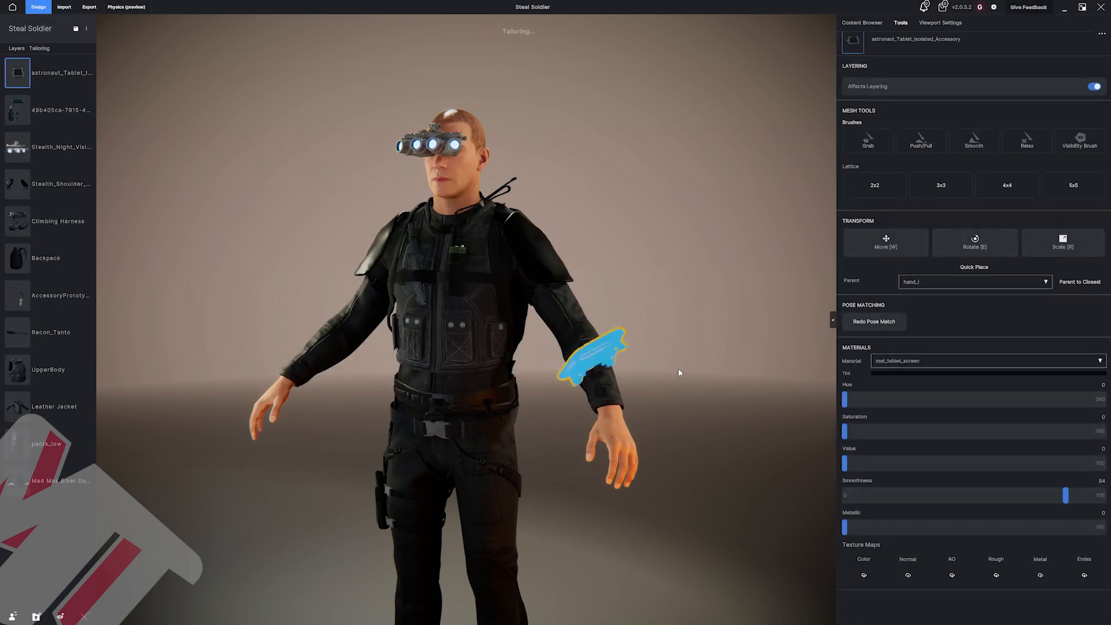
Rotate, scale down and move the tablet so it sits on the left wrist like an armband screen, and confirm the placement.
{"action": "left_click", "coordinate": [950, 253]}
{"action": "left_click_drag", "start_coordinate": [598, 371], "coordinate": [589, 362]}
{"action": "key", "text": "r"}
{"action": "left_click_drag", "start_coordinate": [589, 363], "coordinate": [583, 366]}
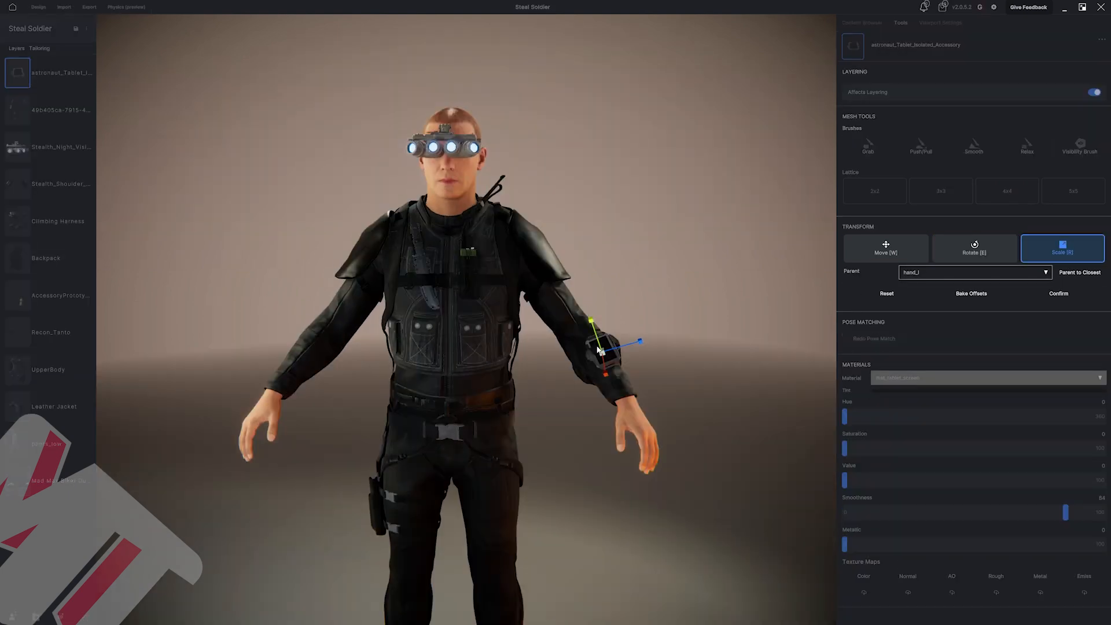
{"action": "key", "text": "w"}
{"action": "left_click_drag", "start_coordinate": [663, 383], "coordinate": [682, 430]}
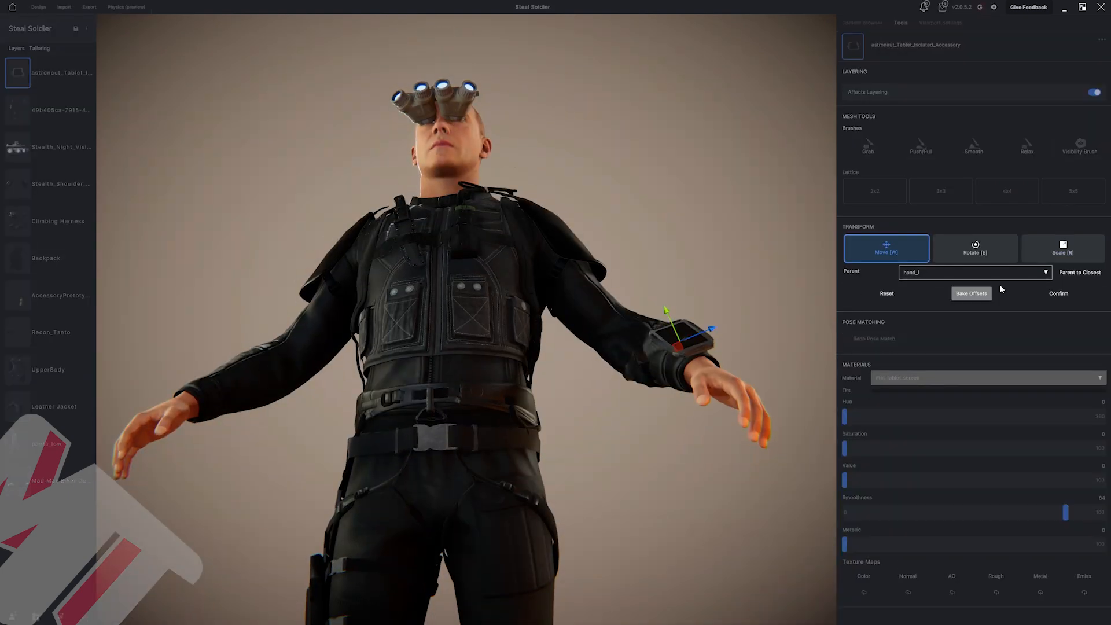
{"action": "left_click", "coordinate": [1048, 297]}
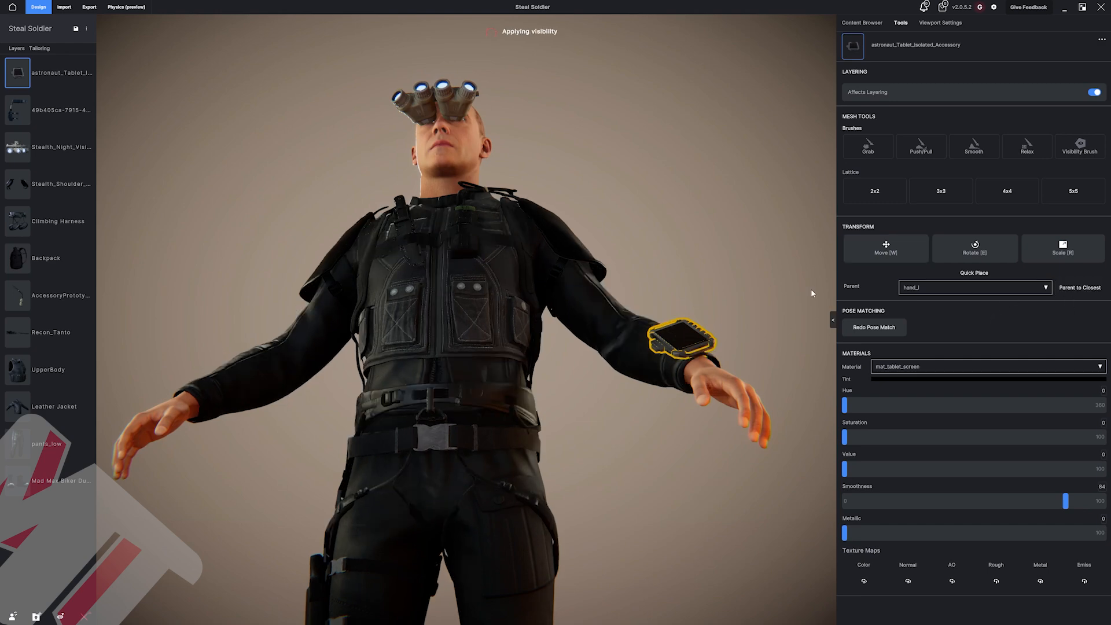
{"action": "left_click", "coordinate": [727, 232]}
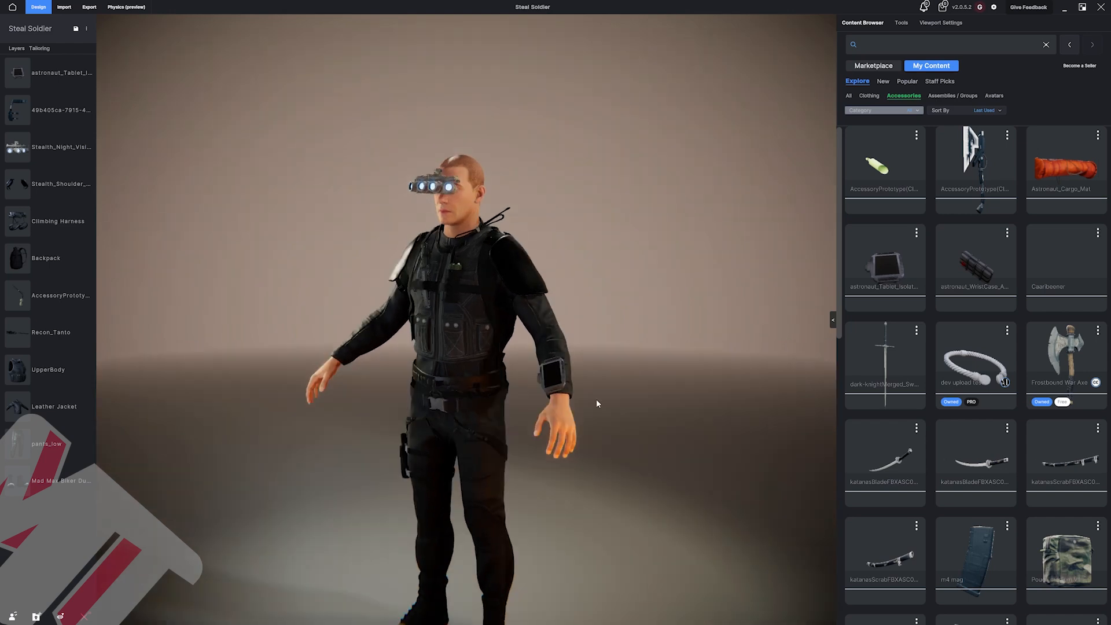
{"action": "mouse_move", "coordinate": [596, 402]}
{"action": "left_mouse_down"}
{"action": "mouse_move", "coordinate": [507, 415]}
{"action": "mouse_move", "coordinate": [579, 400]}
{"action": "left_mouse_up"}
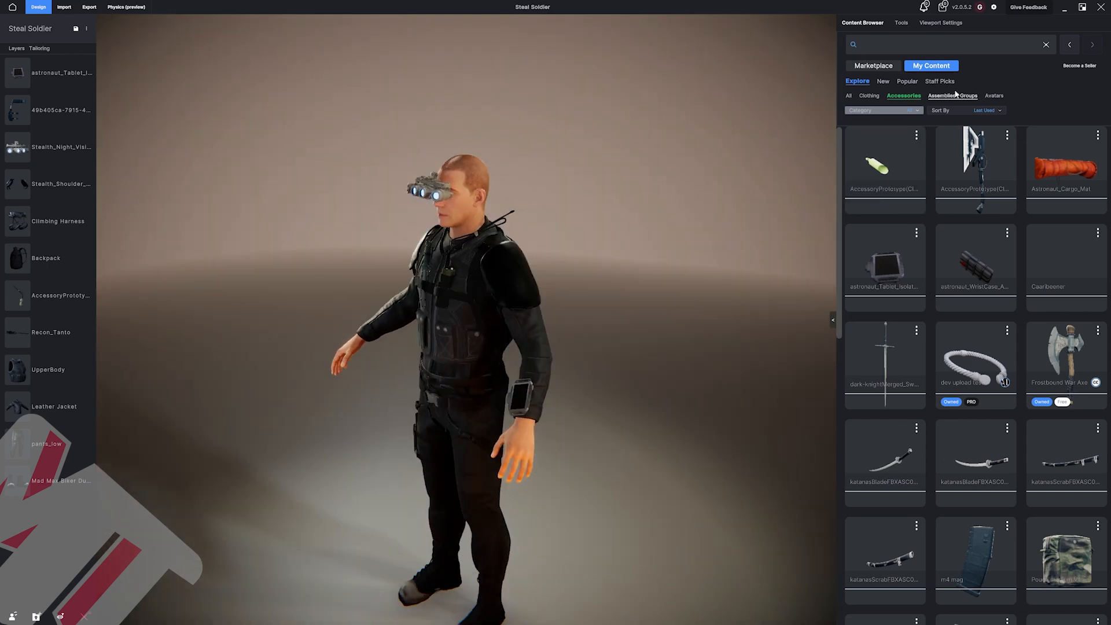
Preview the outfit with the Male Sprint animation from several angles and return to Bindpose.
{"action": "left_click", "coordinate": [939, 23]}
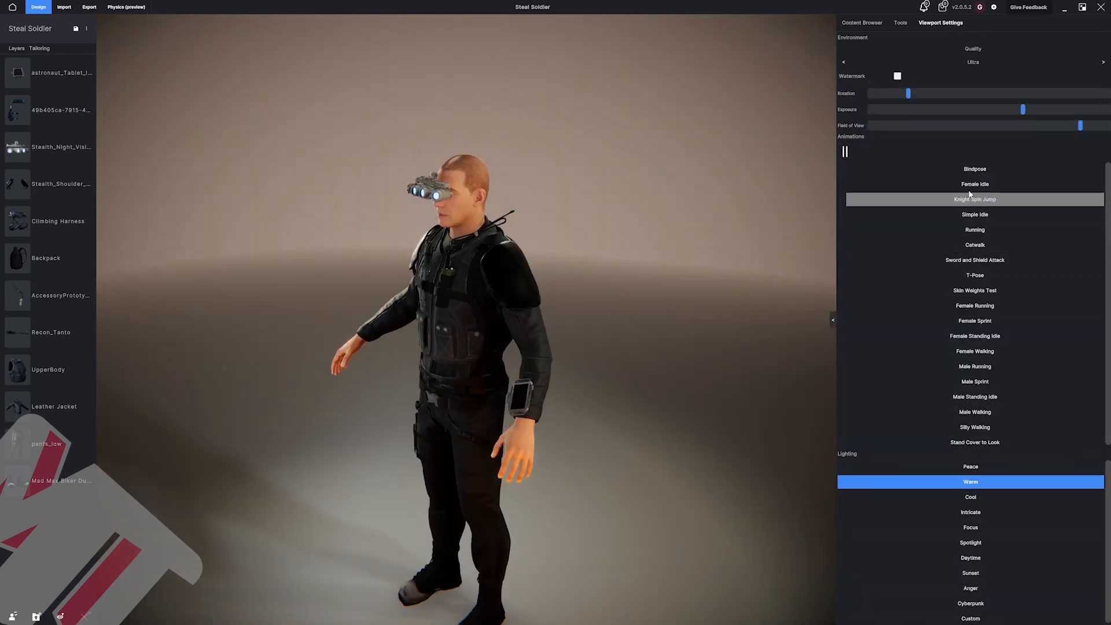
{"action": "left_click", "coordinate": [979, 383]}
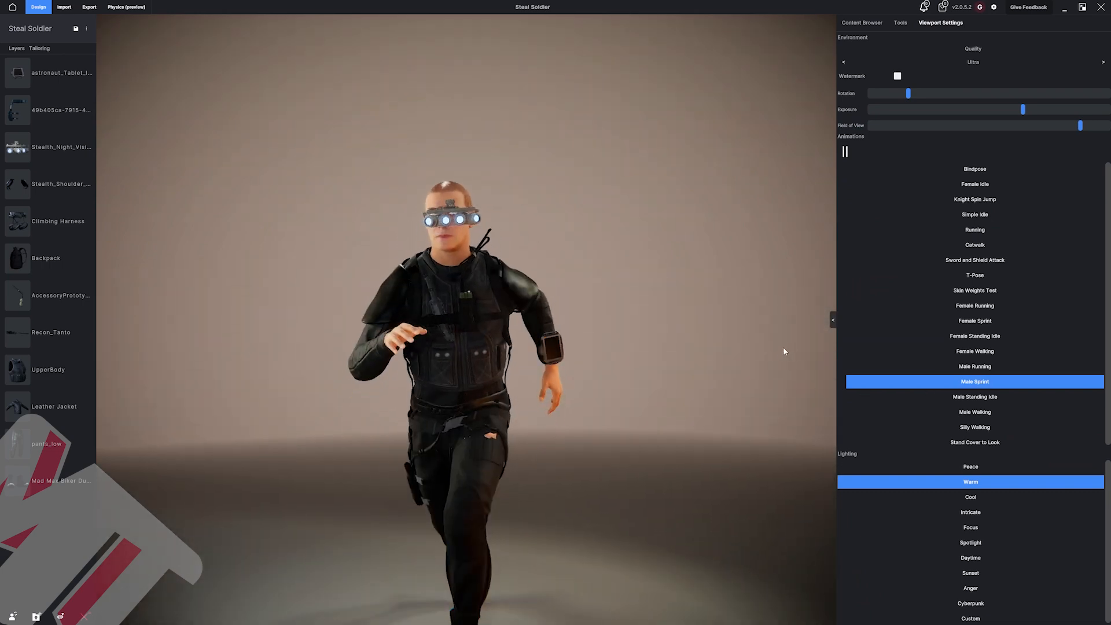
{"action": "scroll", "coordinate": [593, 344], "scroll_direction": "down", "scroll_amount": 3}
{"action": "left_click_drag", "start_coordinate": [593, 343], "coordinate": [518, 370]}
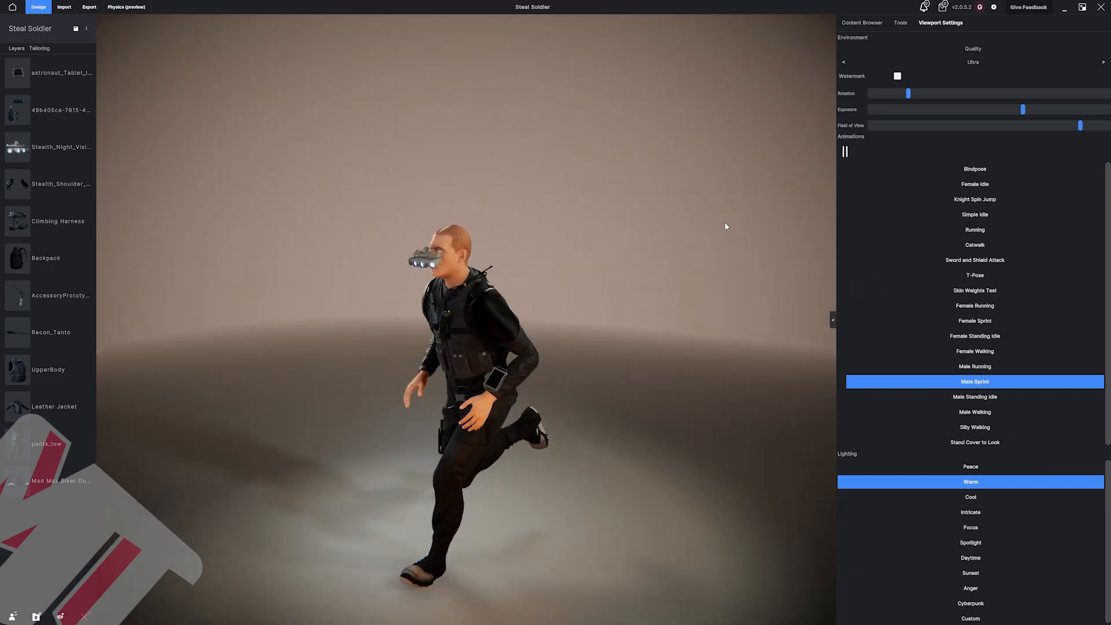
{"action": "left_click", "coordinate": [962, 169]}
Change the parent bone of the Stealth_Night_Vision goggles to head.
{"action": "left_click", "coordinate": [460, 217]}
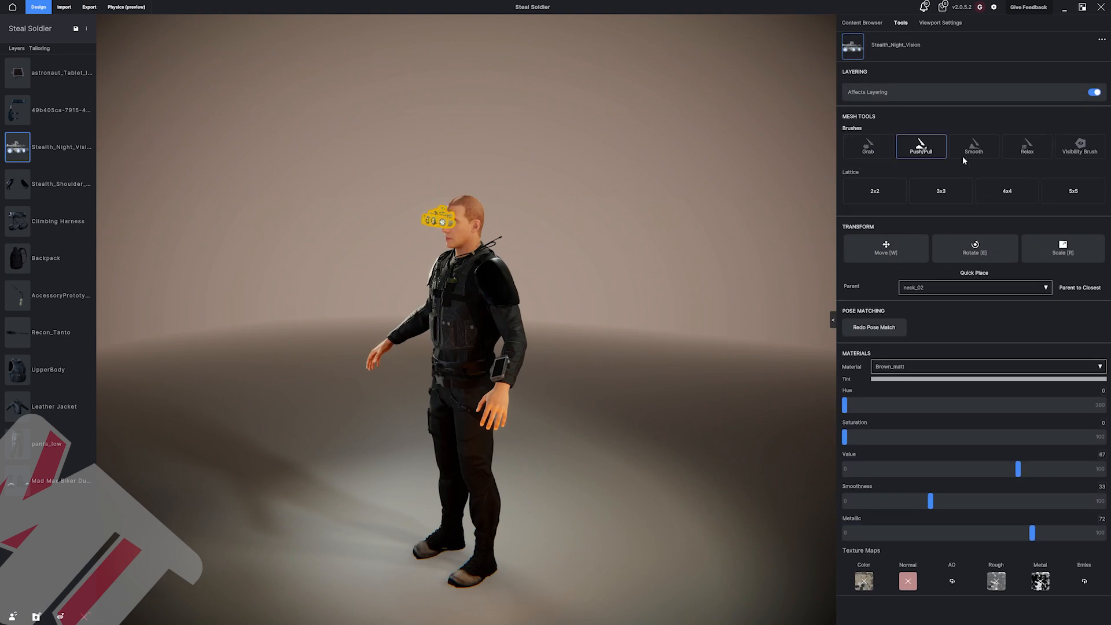
{"action": "left_click", "coordinate": [1012, 290]}
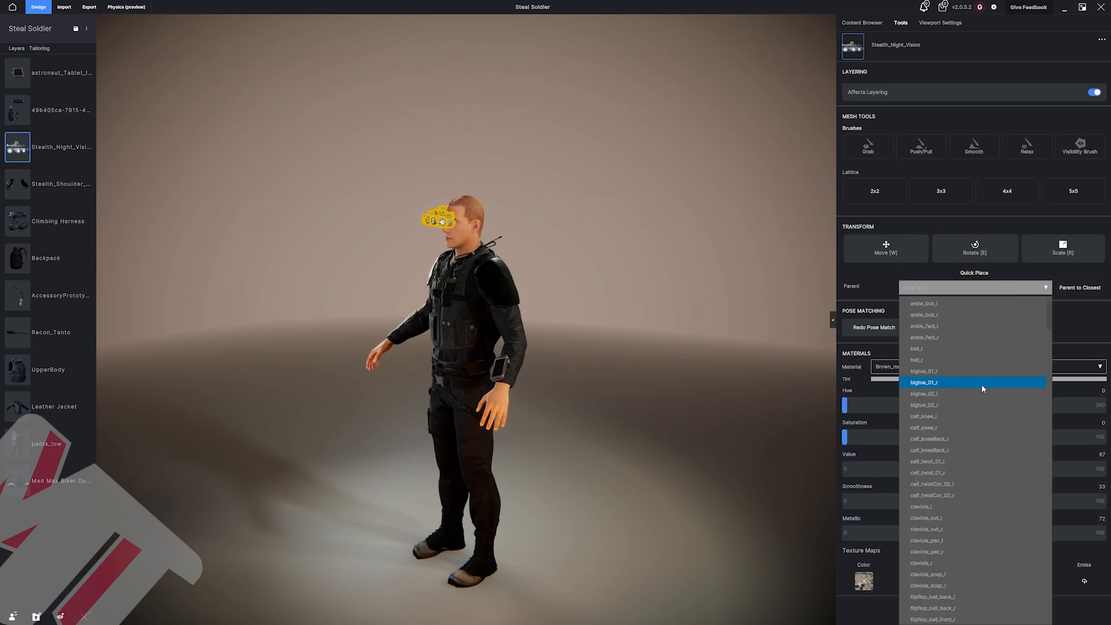
{"action": "left_click_drag", "start_coordinate": [1049, 322], "coordinate": [1049, 348]}
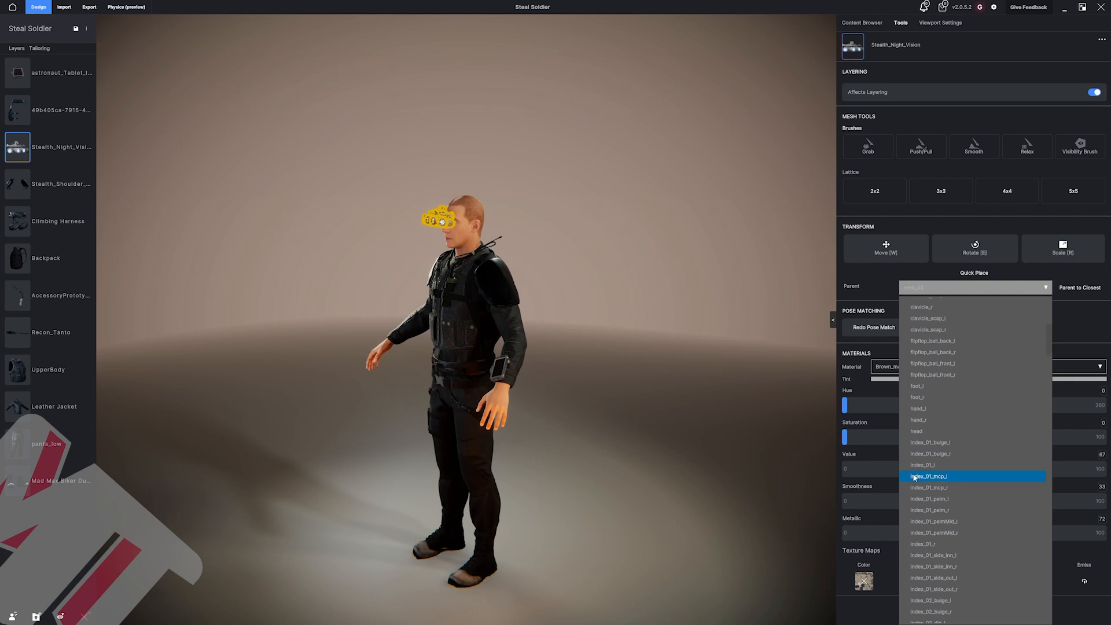
{"action": "left_click", "coordinate": [921, 432]}
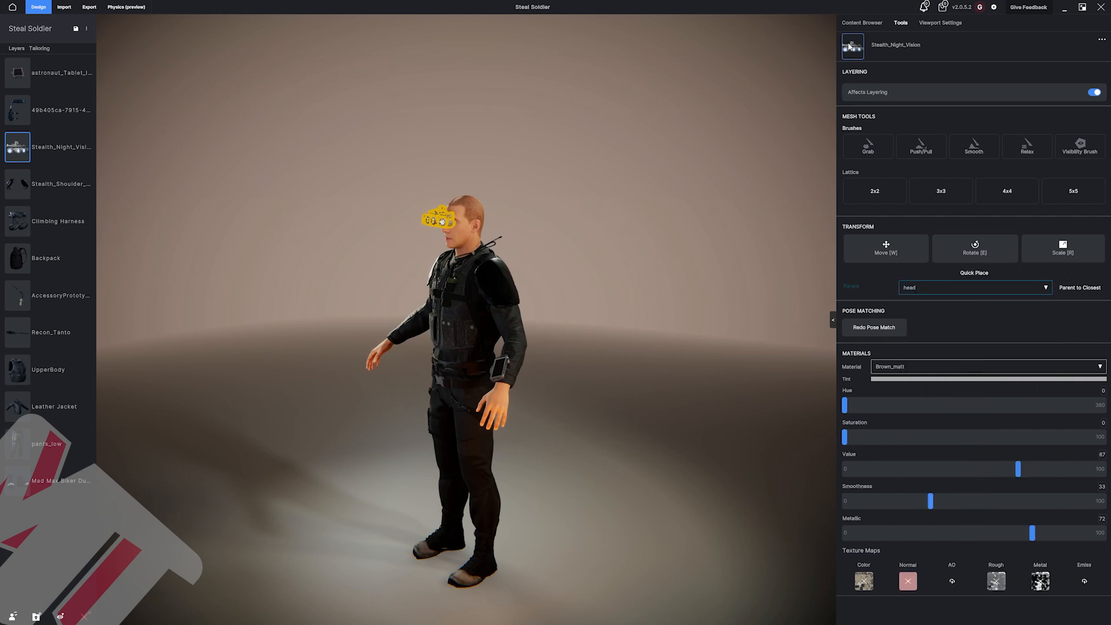
Check how the goggles follow the head with the Running animation, and reset the soldier to Bindpose.
{"action": "middle_click_drag", "start_coordinate": [737, 191], "coordinate": [711, 197]}
{"action": "left_click", "coordinate": [941, 22]}
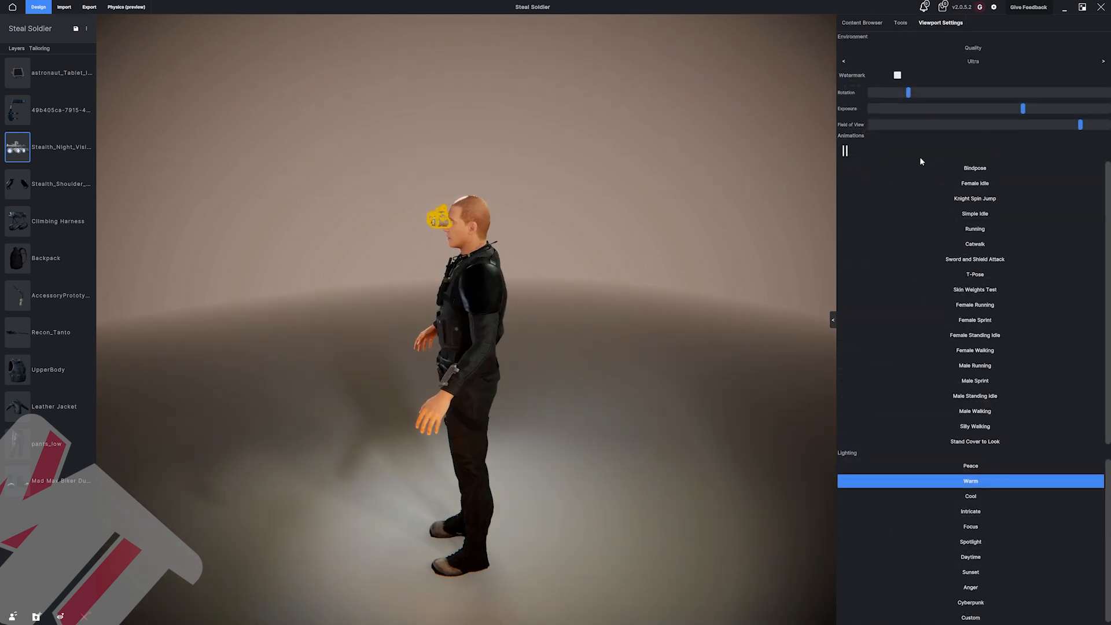
{"action": "left_click", "coordinate": [967, 233]}
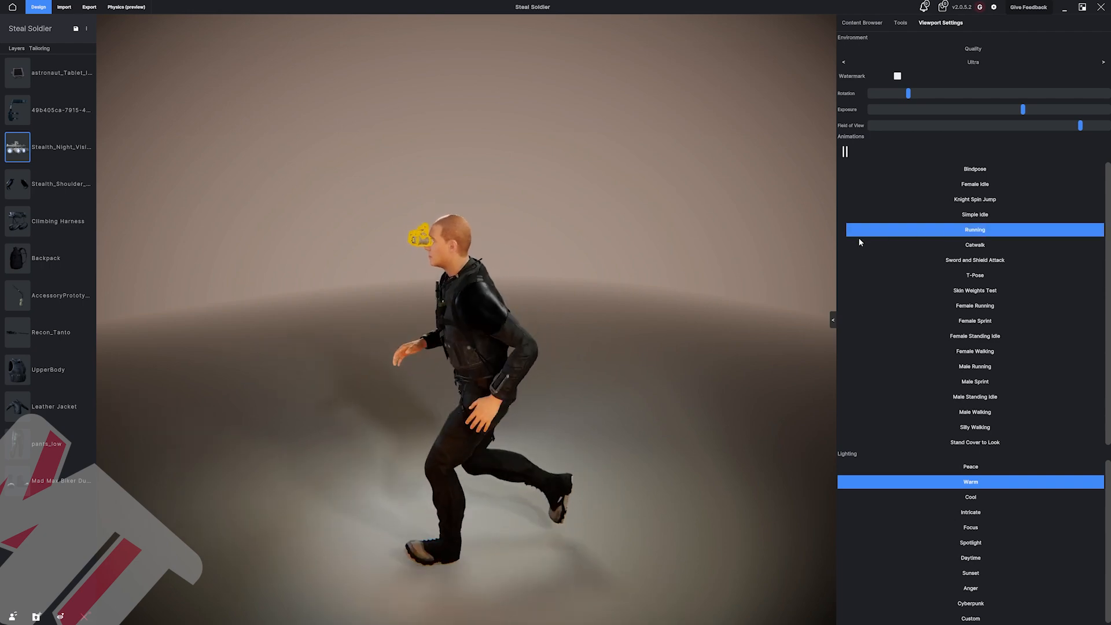
{"action": "left_click", "coordinate": [711, 242]}
{"action": "middle_click_drag", "start_coordinate": [710, 242], "coordinate": [817, 217]}
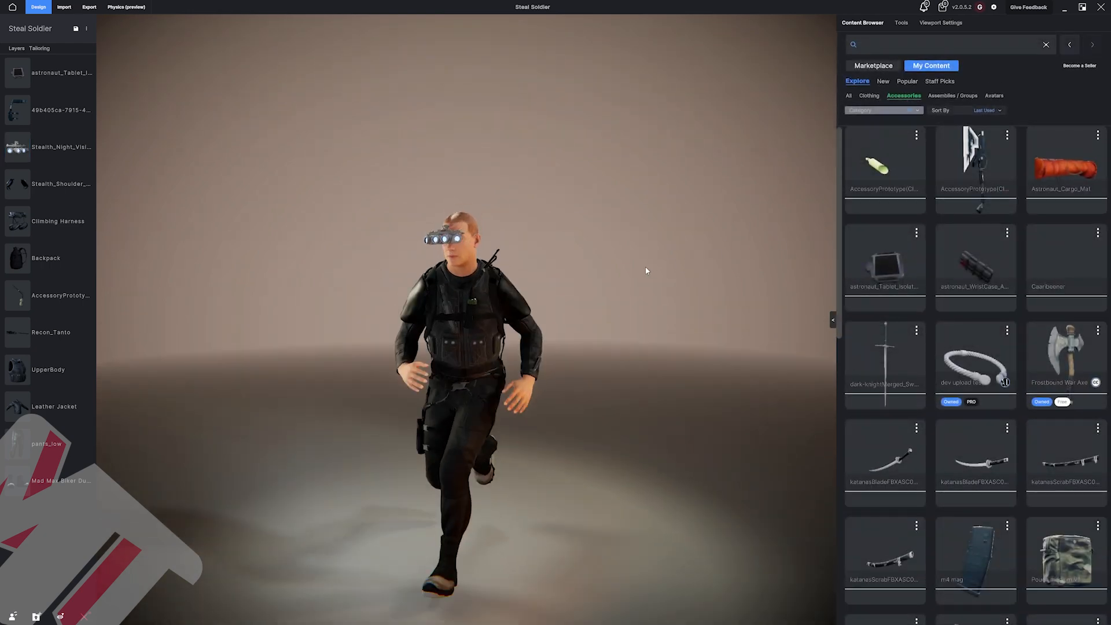
{"action": "middle_click_drag", "start_coordinate": [656, 268], "coordinate": [763, 236]}
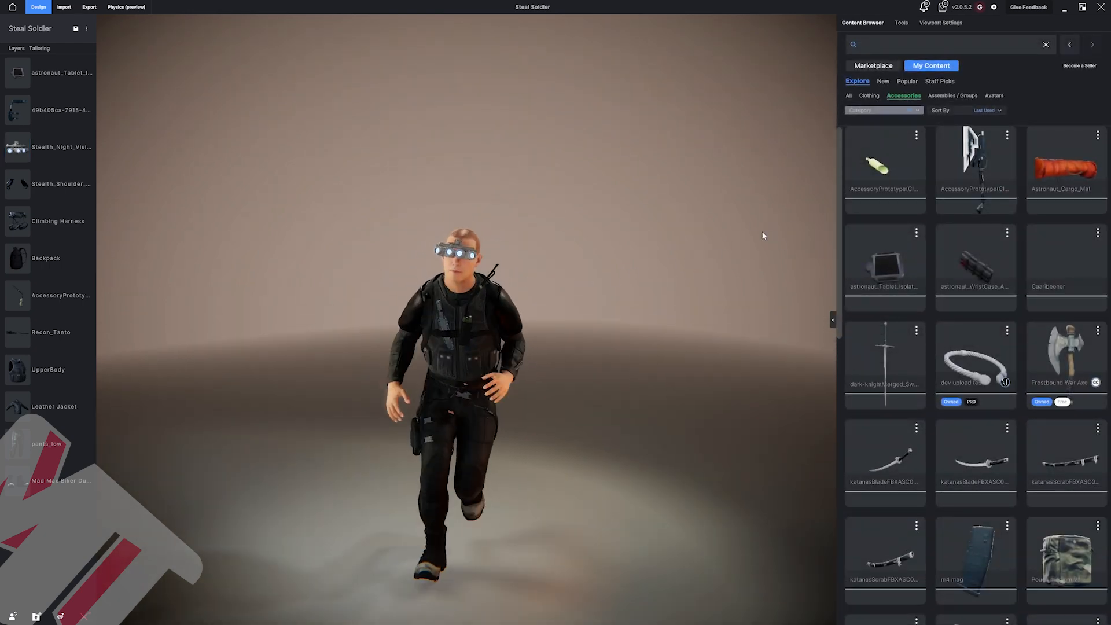
{"action": "left_click", "coordinate": [941, 23]}
{"action": "left_click", "coordinate": [879, 176]}
{"action": "mouse_move", "coordinate": [661, 238]}
{"action": "middle_mouse_down"}
{"action": "mouse_move", "coordinate": [687, 236]}
{"action": "mouse_move", "coordinate": [679, 217]}
{"action": "mouse_move", "coordinate": [821, 220]}
{"action": "mouse_move", "coordinate": [670, 223]}
{"action": "middle_mouse_up"}
{"action": "scroll", "coordinate": [679, 217], "scroll_direction": "up", "scroll_amount": 3}
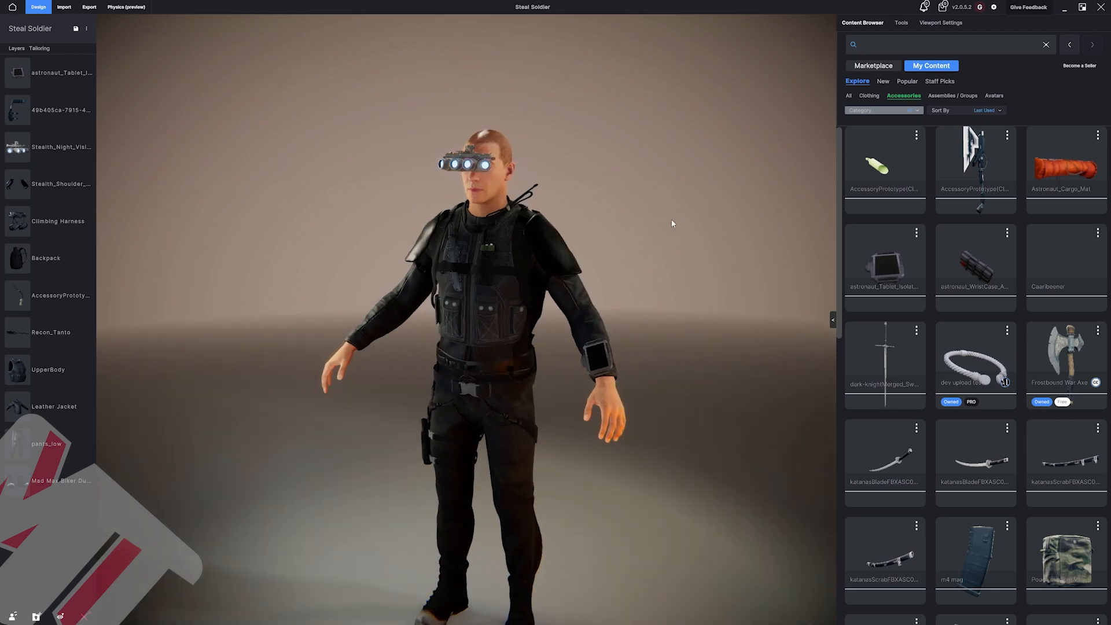
Filter the owned clothing by the Belts category and apply the Army Service Uniform Belt to the soldier.
{"action": "left_click", "coordinate": [871, 96]}
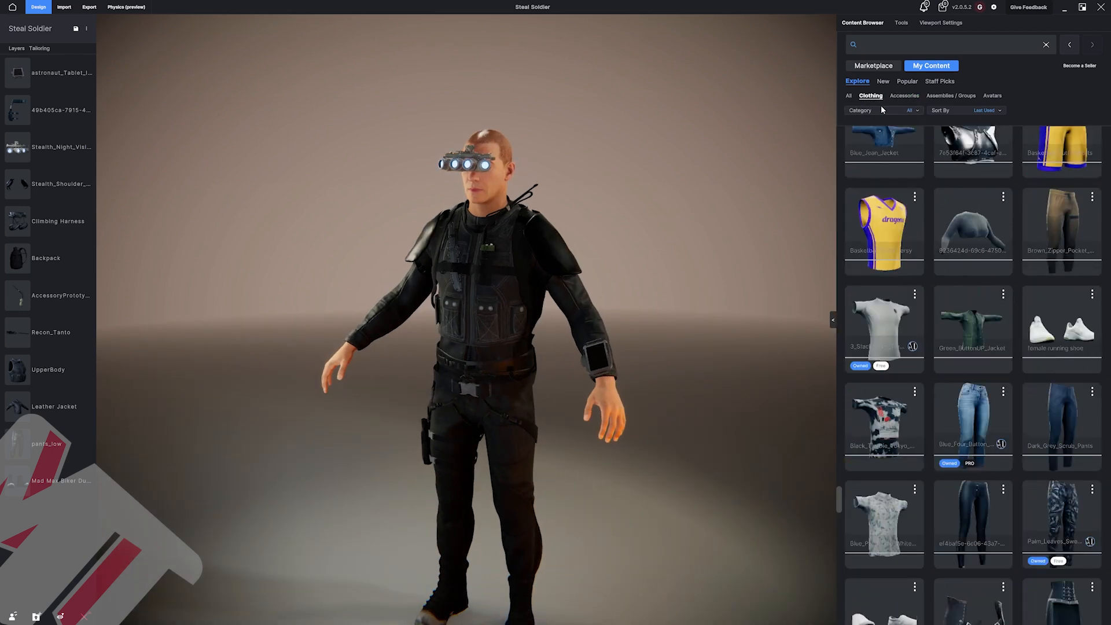
{"action": "left_click", "coordinate": [918, 110]}
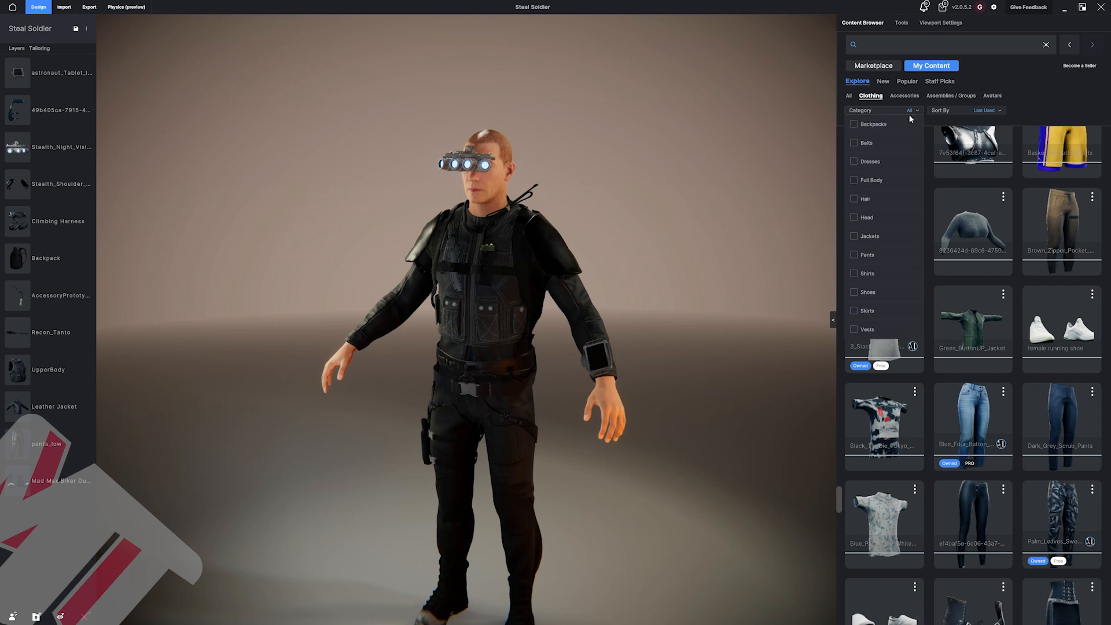
{"action": "left_click", "coordinate": [854, 142]}
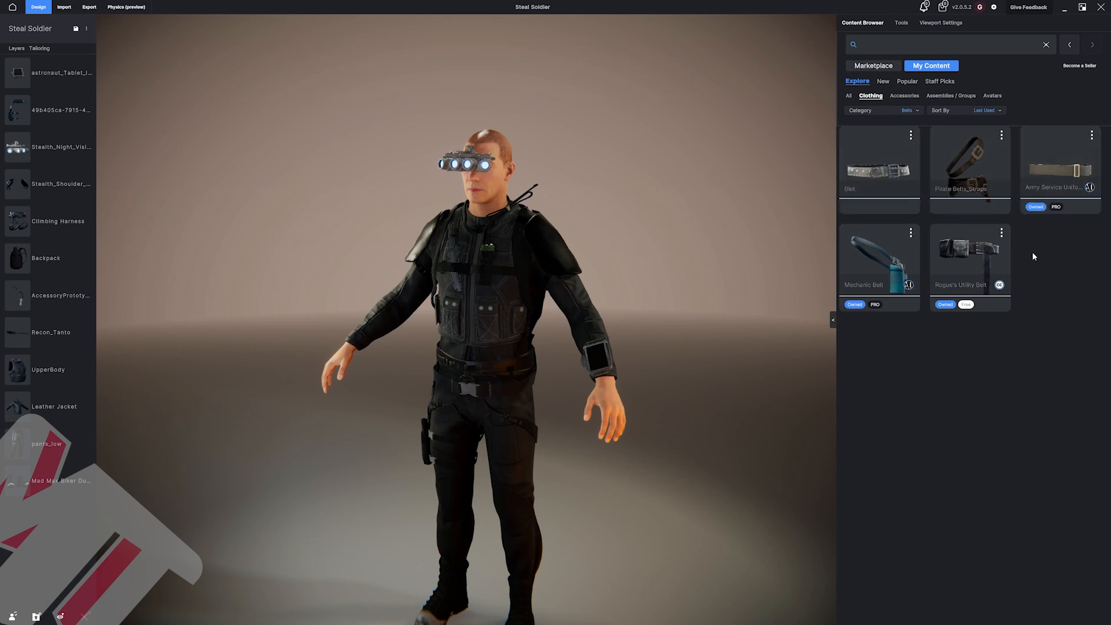
{"action": "mouse_move", "coordinate": [1051, 210]}
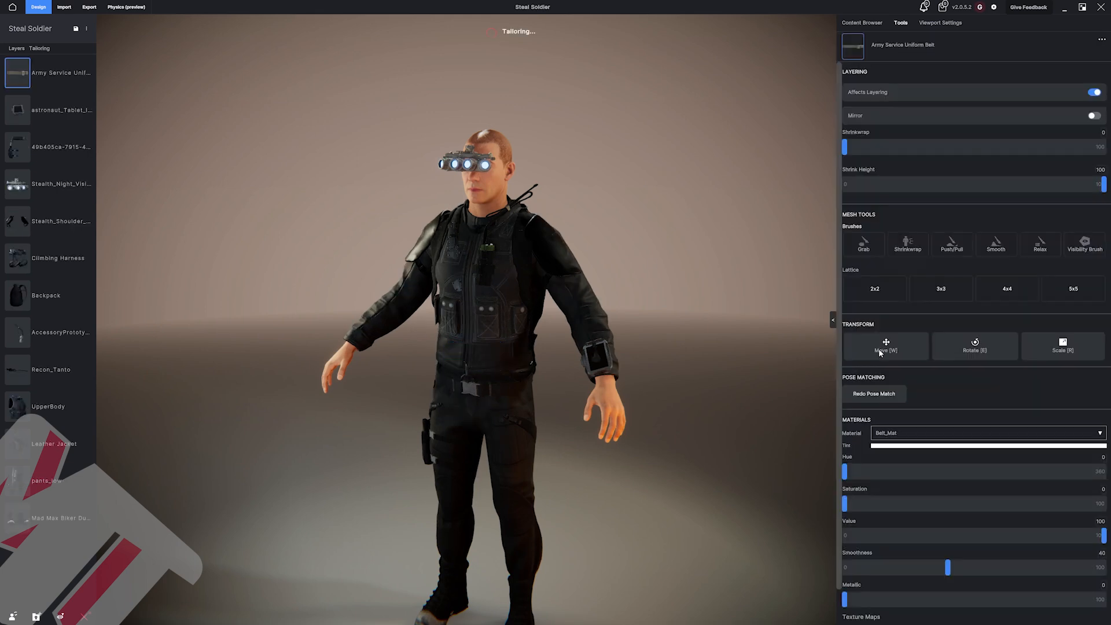
Move the Army Service Uniform Belt up from the waist to around the soldier's head.
{"action": "left_click", "coordinate": [881, 349]}
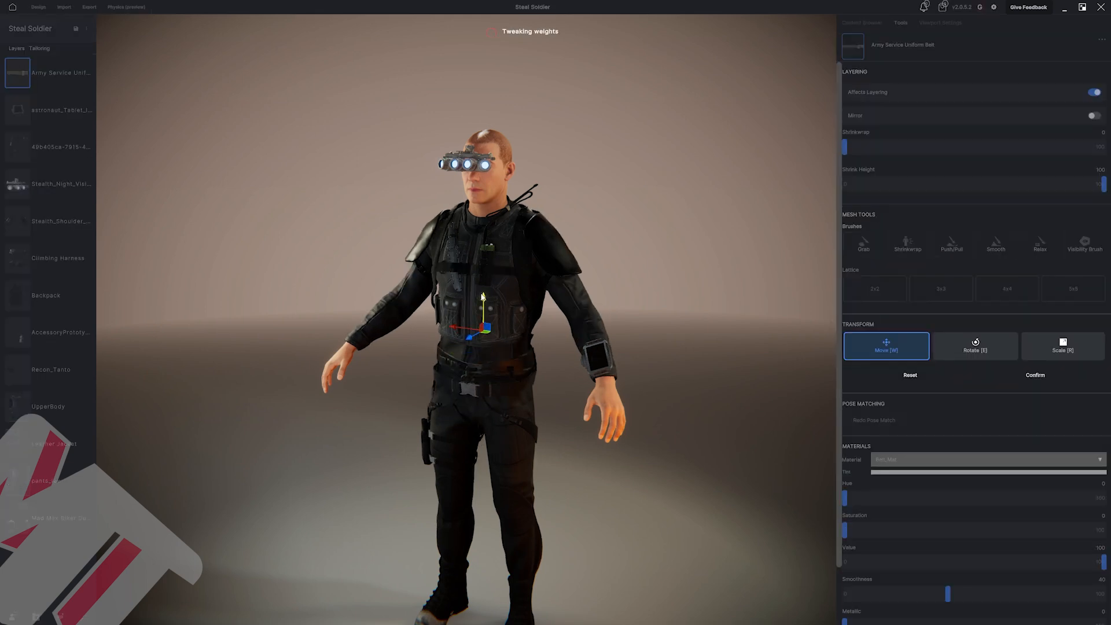
{"action": "left_click_drag", "start_coordinate": [482, 297], "coordinate": [483, 114]}
{"action": "middle_click_drag", "start_coordinate": [484, 113], "coordinate": [381, 143]}
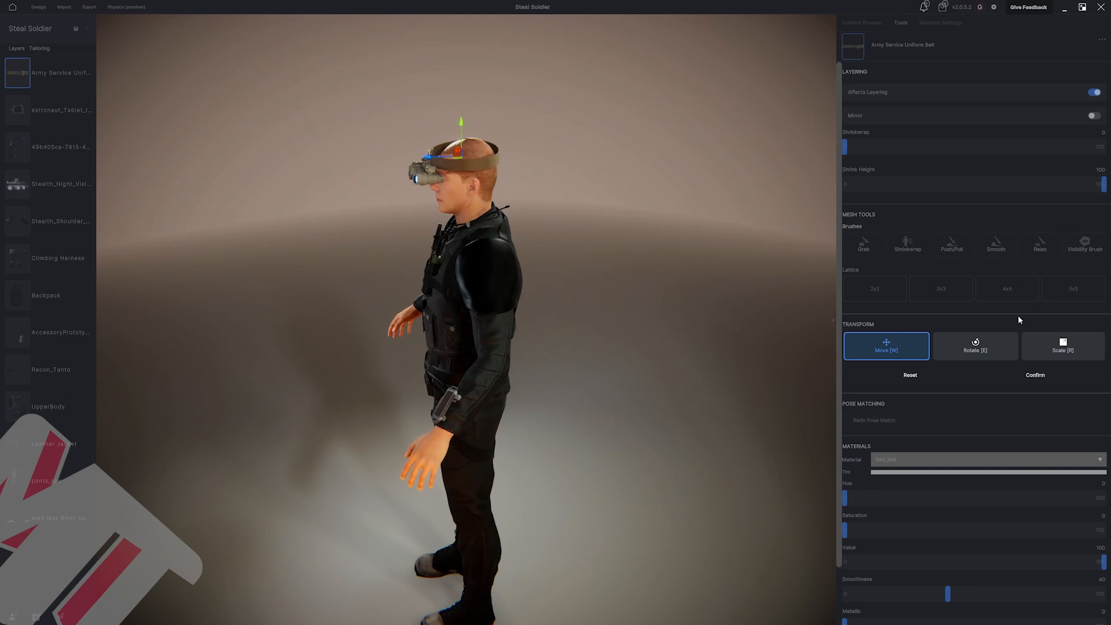
Scale the belt down and reposition it as a head strap behind the goggles, and confirm the transform.
{"action": "left_click", "coordinate": [1039, 345]}
{"action": "scroll", "coordinate": [498, 116], "scroll_direction": "up", "scroll_amount": 5}
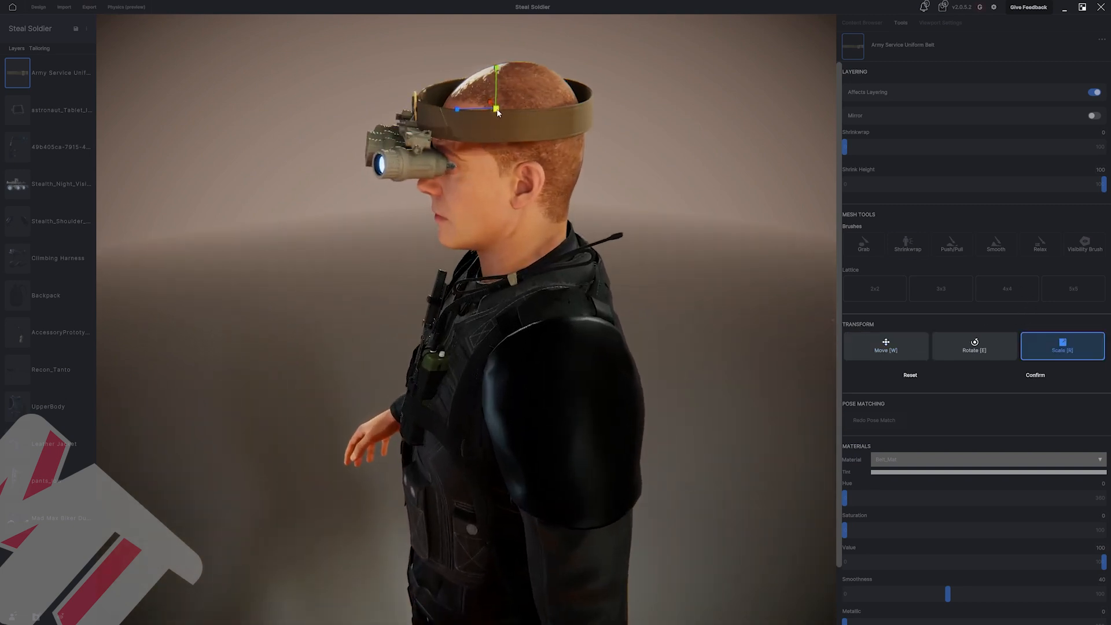
{"action": "mouse_move", "coordinate": [497, 112]}
{"action": "left_mouse_down"}
{"action": "mouse_move", "coordinate": [485, 114]}
{"action": "mouse_move", "coordinate": [490, 100]}
{"action": "left_mouse_up"}
{"action": "key", "text": "w"}
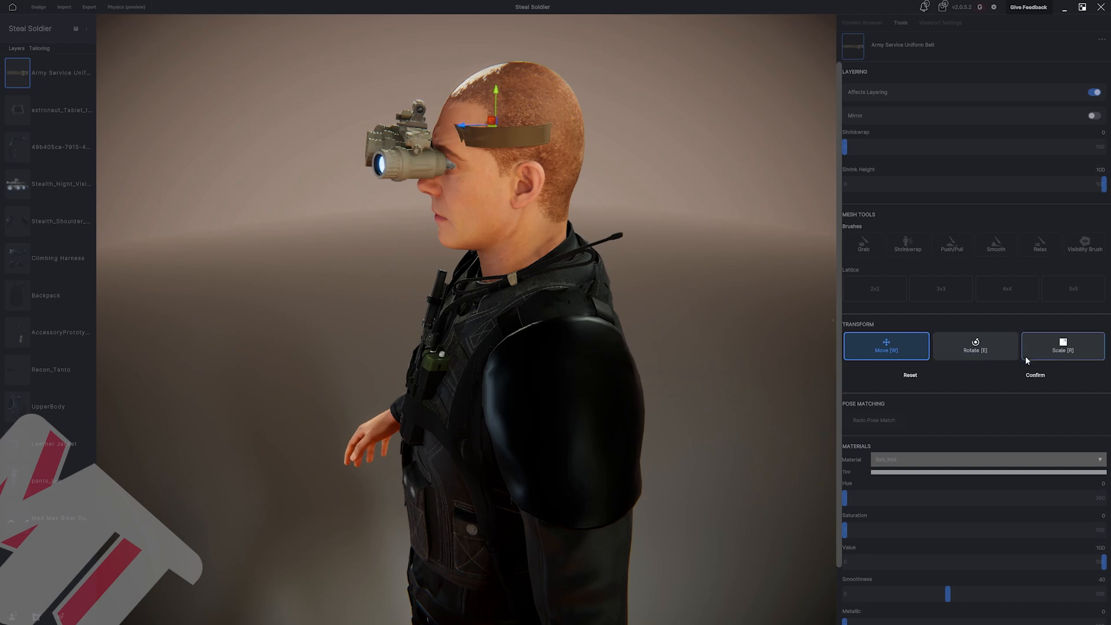
{"action": "left_click", "coordinate": [1036, 375]}
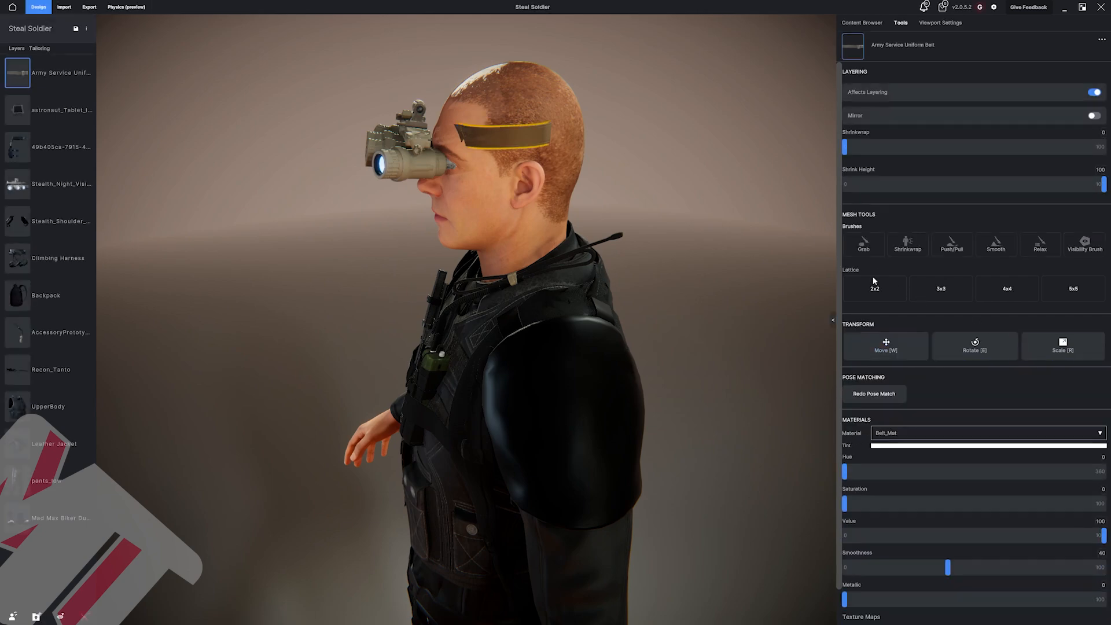
{"action": "left_click", "coordinate": [646, 155]}
{"action": "mouse_move", "coordinate": [647, 155]}
{"action": "middle_mouse_down"}
{"action": "mouse_move", "coordinate": [692, 140]}
{"action": "mouse_move", "coordinate": [656, 140]}
{"action": "middle_mouse_up"}
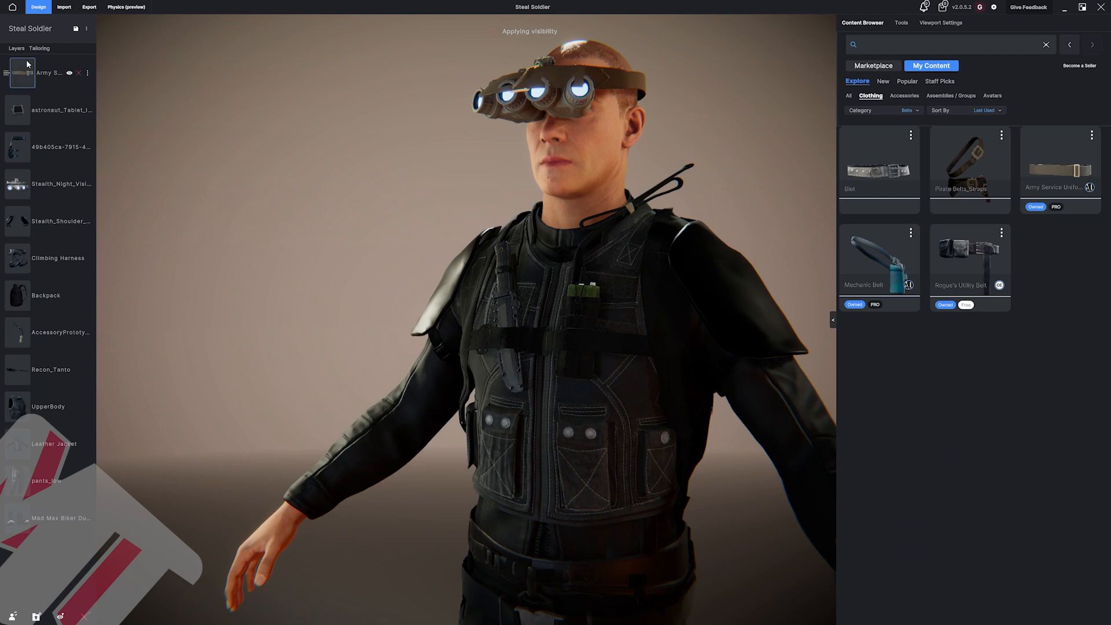
Move the Army Service Uniform Belt layer below the night vision goggles layer, and darken its Belt_Mat material to a Value of 37.
{"action": "left_click_drag", "start_coordinate": [47, 74], "coordinate": [36, 183]}
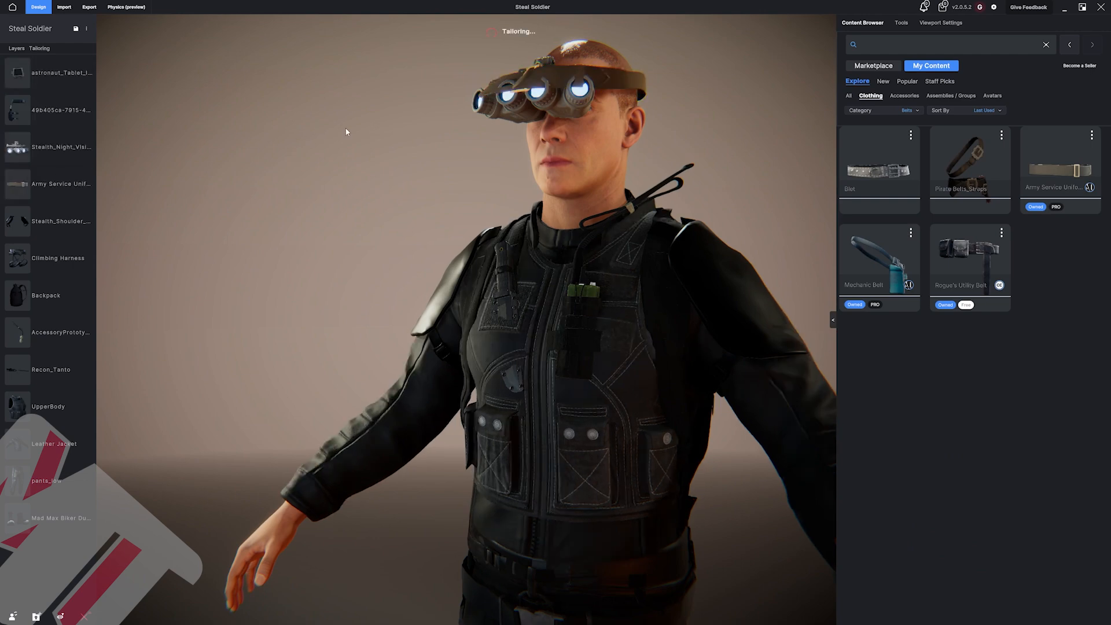
{"action": "middle_click_drag", "start_coordinate": [365, 125], "coordinate": [555, 59]}
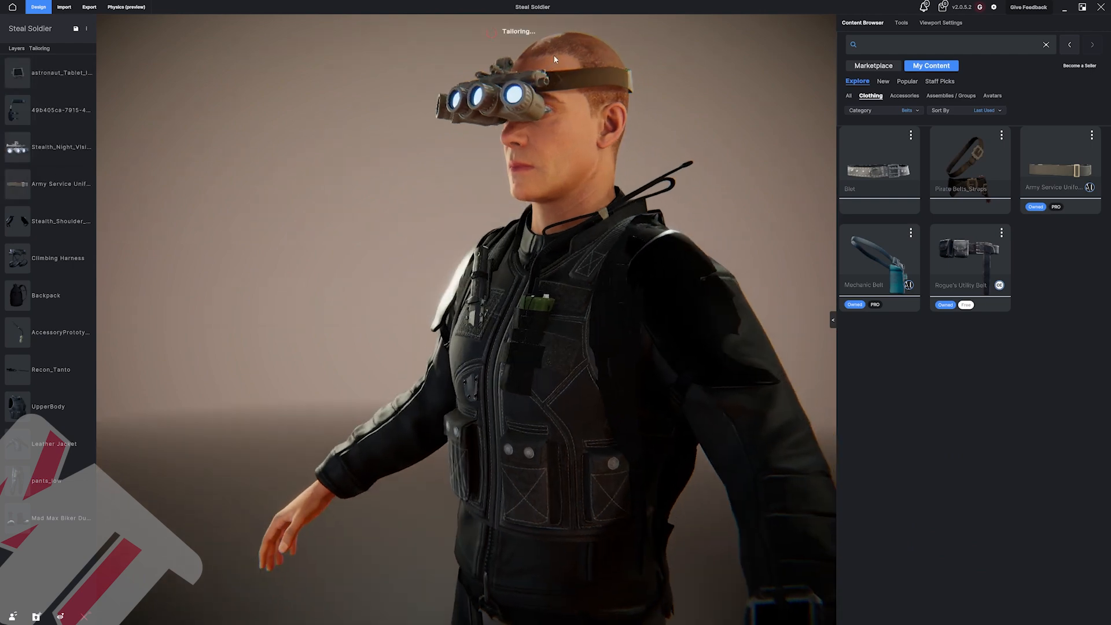
{"action": "left_click", "coordinate": [601, 75]}
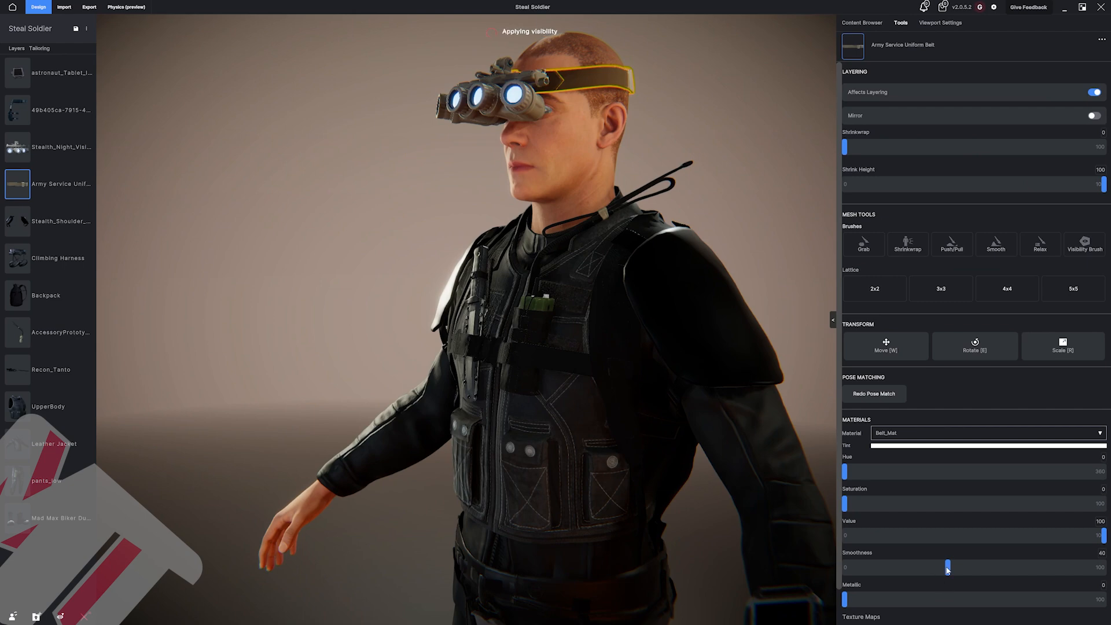
{"action": "left_click_drag", "start_coordinate": [1104, 541], "coordinate": [939, 539]}
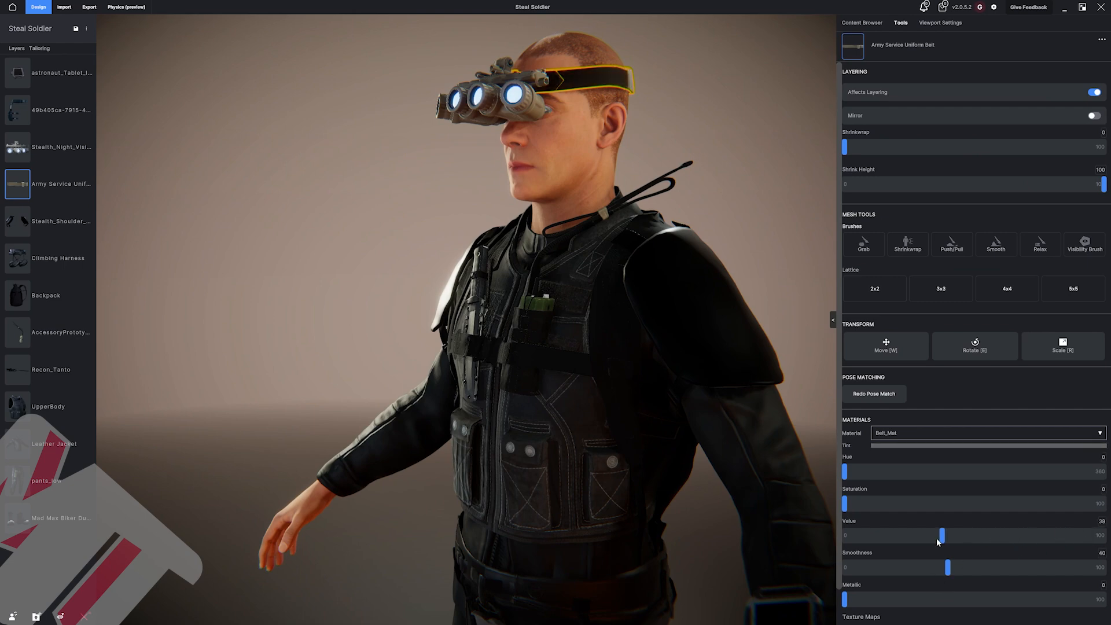
{"action": "left_click", "coordinate": [705, 101]}
Scale the head strap across the width of the soldier's head and confirm the transform.
{"action": "scroll", "coordinate": [684, 133], "scroll_direction": "down", "scroll_amount": 3}
{"action": "middle_click_drag", "start_coordinate": [683, 134], "coordinate": [347, 260]}
{"action": "scroll", "coordinate": [346, 260], "scroll_direction": "up", "scroll_amount": 5}
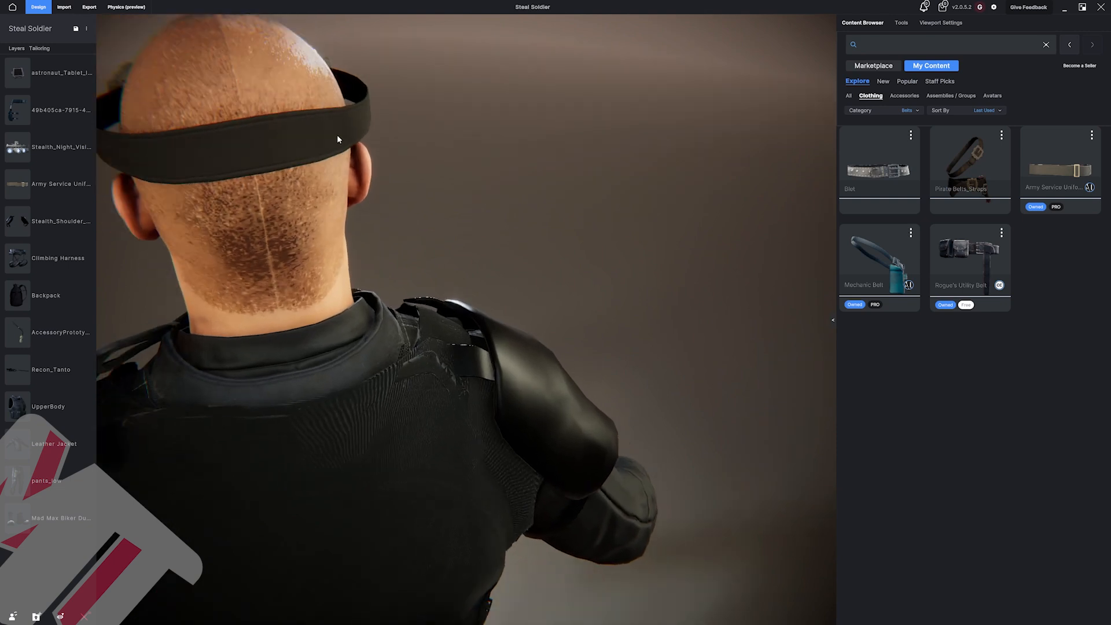
{"action": "scroll", "coordinate": [337, 232], "scroll_direction": "down", "scroll_amount": 2}
{"action": "left_click", "coordinate": [336, 235]}
{"action": "left_click", "coordinate": [1074, 351]}
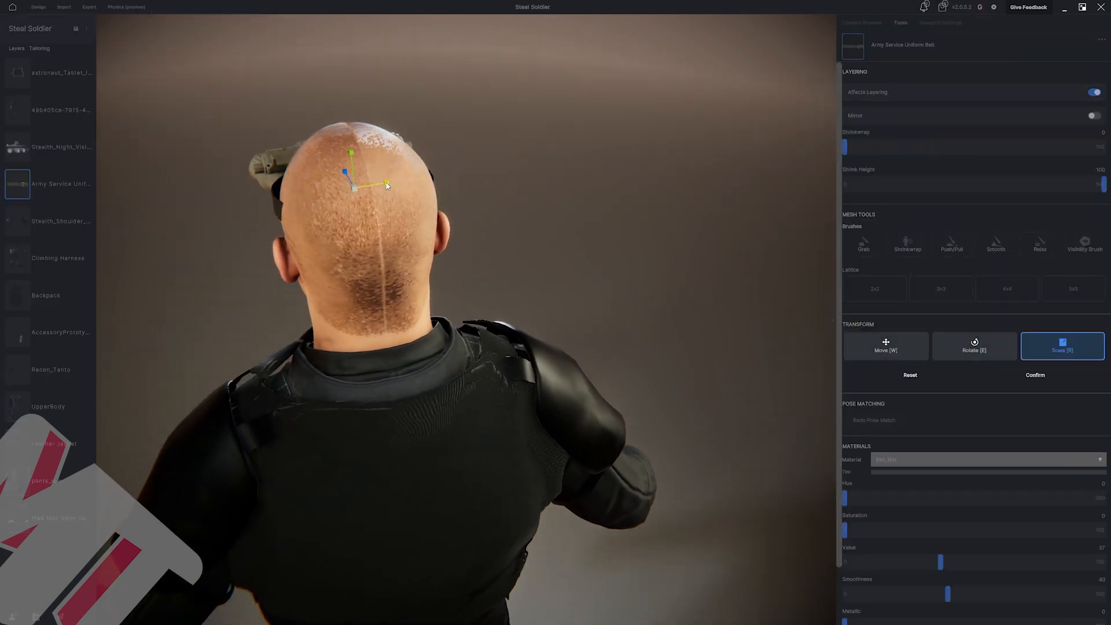
{"action": "left_click", "coordinate": [1049, 375]}
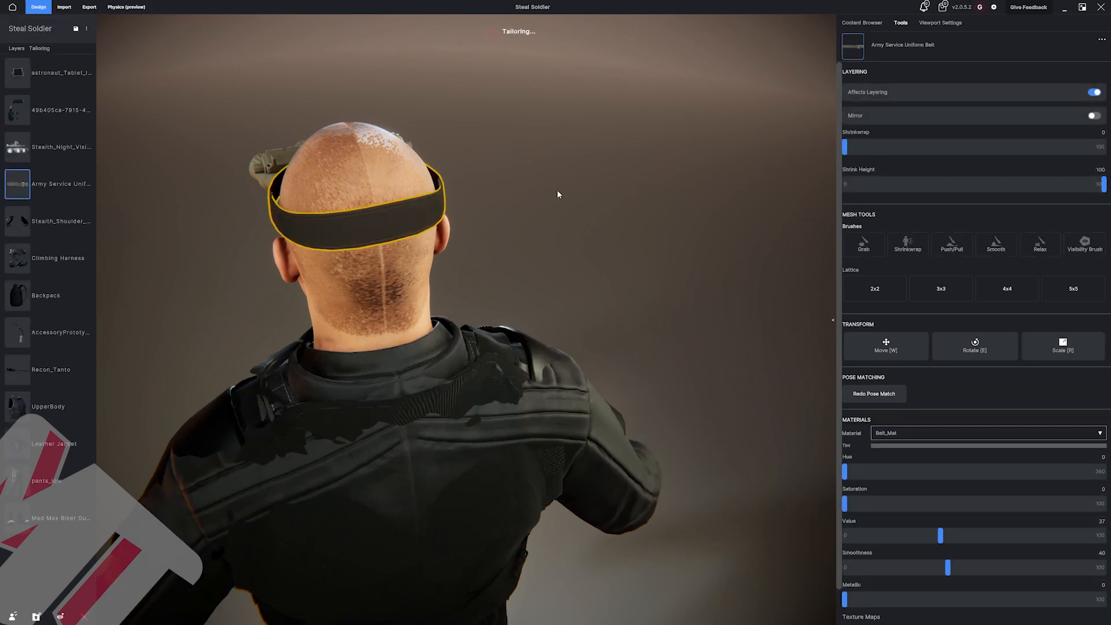
Inspect the head strap from several sides and turn off Affects Layering for the Army Service Uniform Belt.
{"action": "left_click_drag", "start_coordinate": [557, 189], "coordinate": [532, 197]}
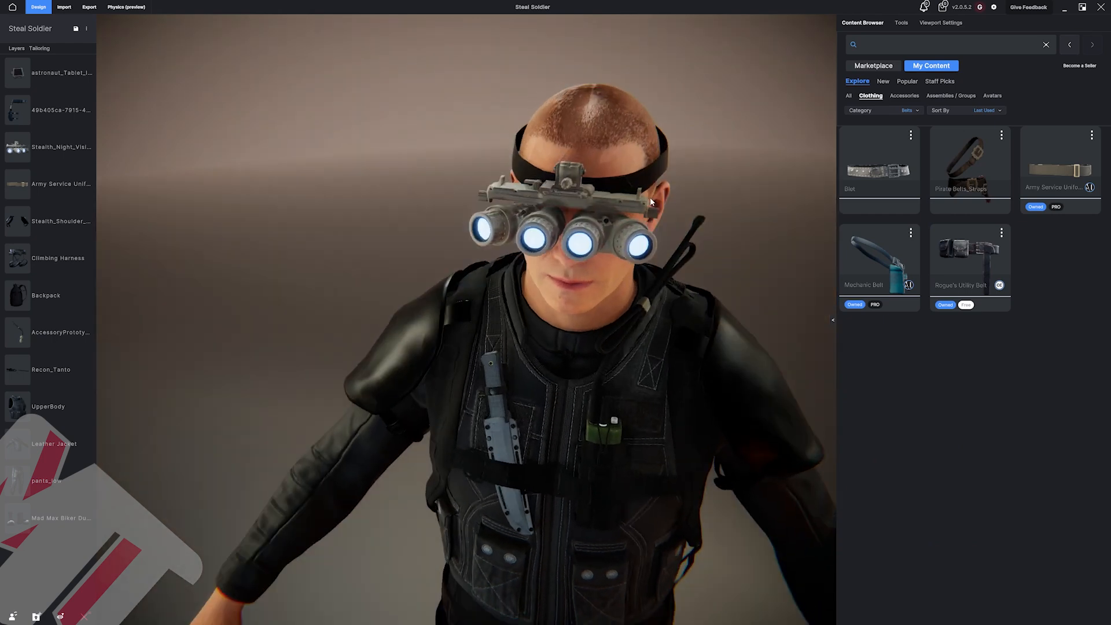
{"action": "left_click_drag", "start_coordinate": [651, 201], "coordinate": [631, 194]}
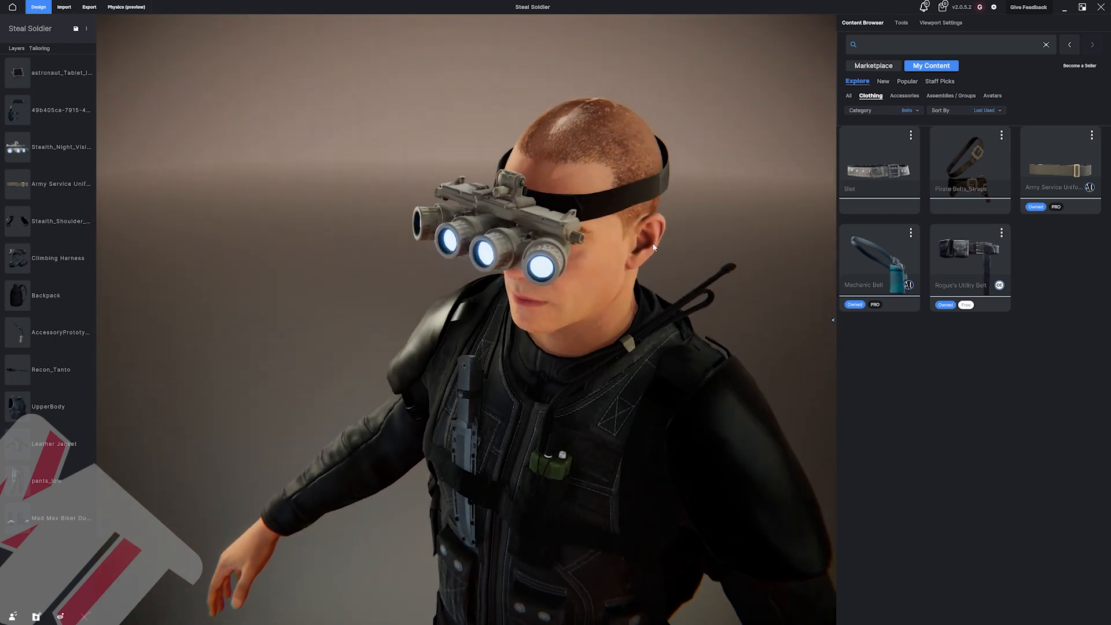
{"action": "left_click_drag", "start_coordinate": [717, 229], "coordinate": [544, 183]}
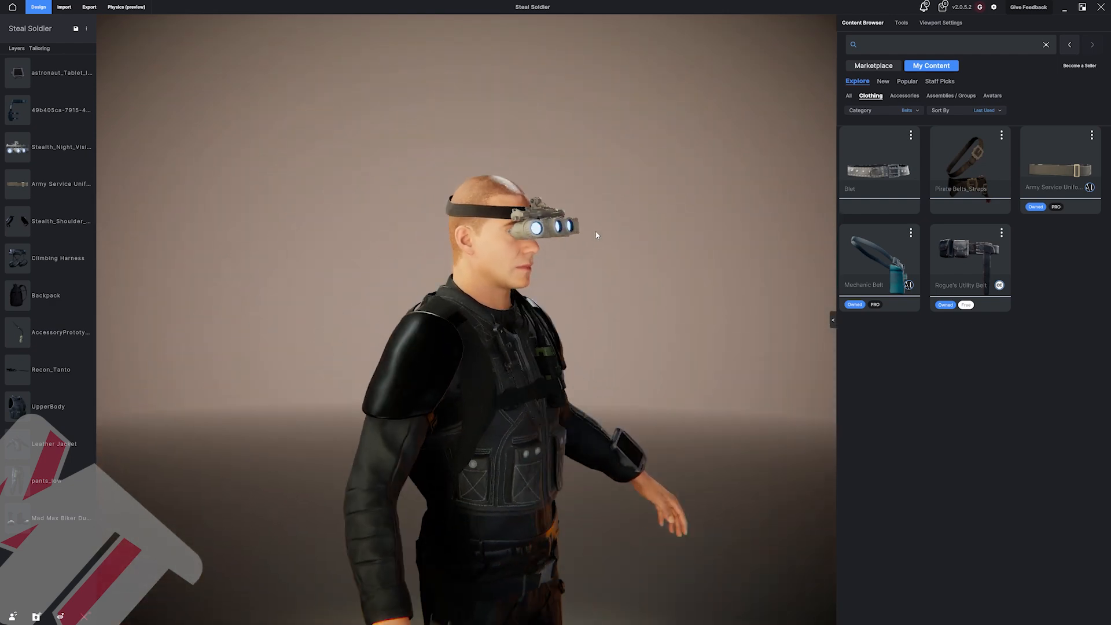
{"action": "left_click_drag", "start_coordinate": [597, 235], "coordinate": [657, 192]}
{"action": "left_click", "coordinate": [495, 214]}
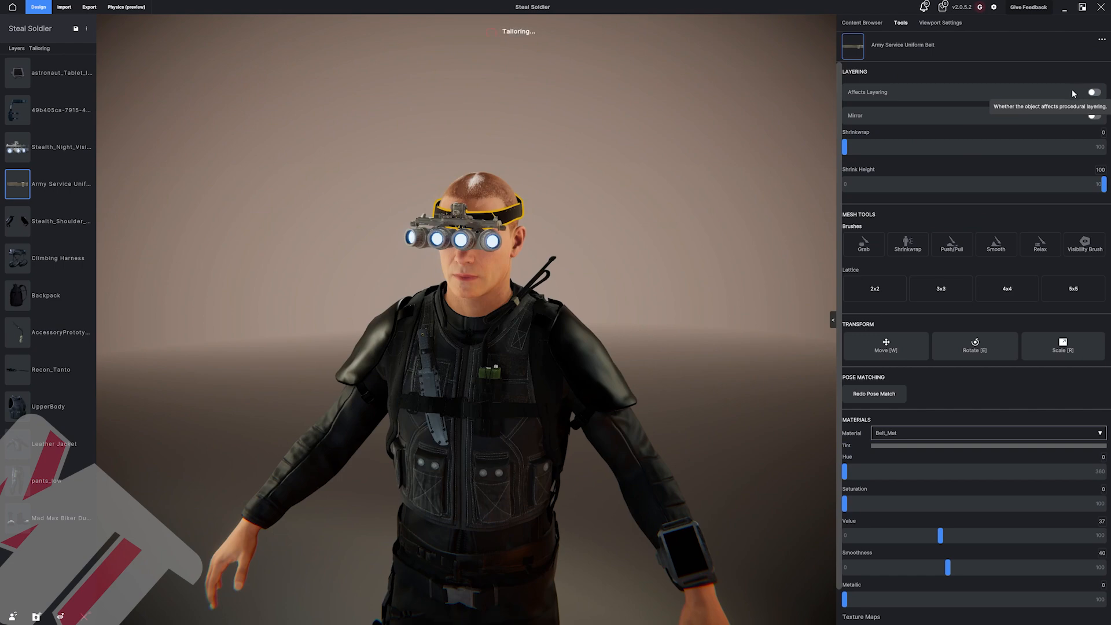
{"action": "left_click", "coordinate": [1095, 92]}
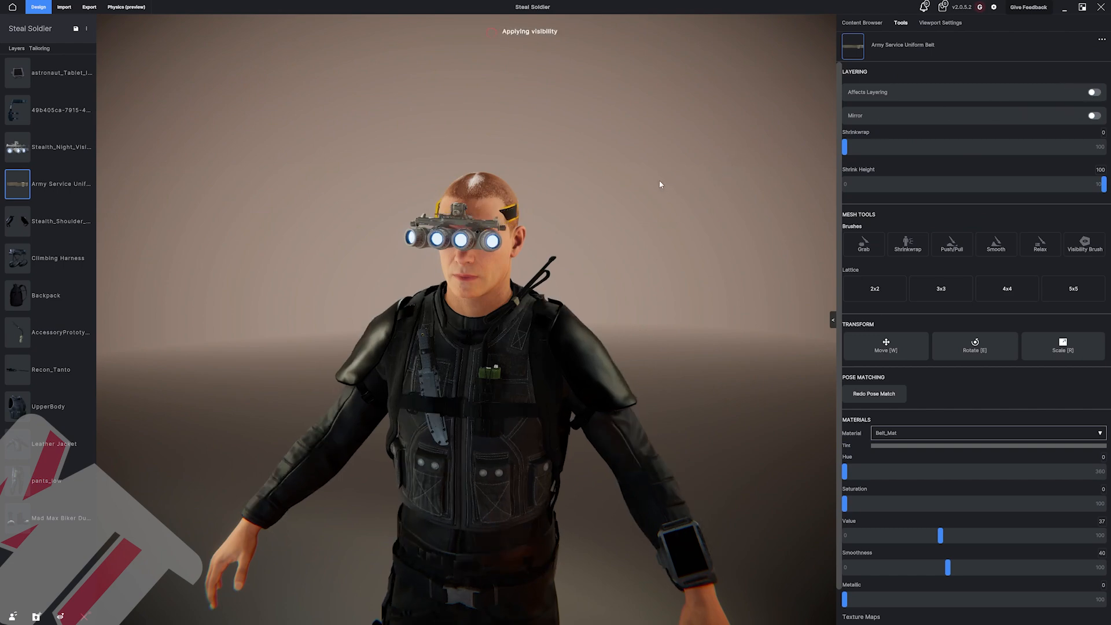
Rescale and reposition the head strap so it wraps around the head behind the goggles, and confirm the transform.
{"action": "left_click_drag", "start_coordinate": [631, 198], "coordinate": [604, 256]}
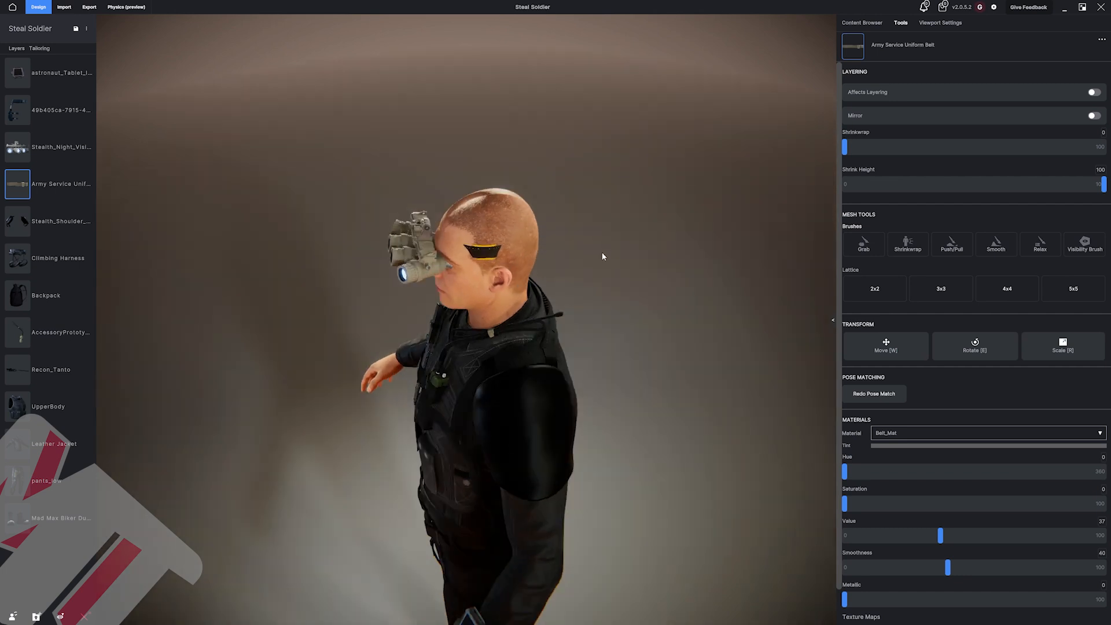
{"action": "left_click", "coordinate": [1031, 349]}
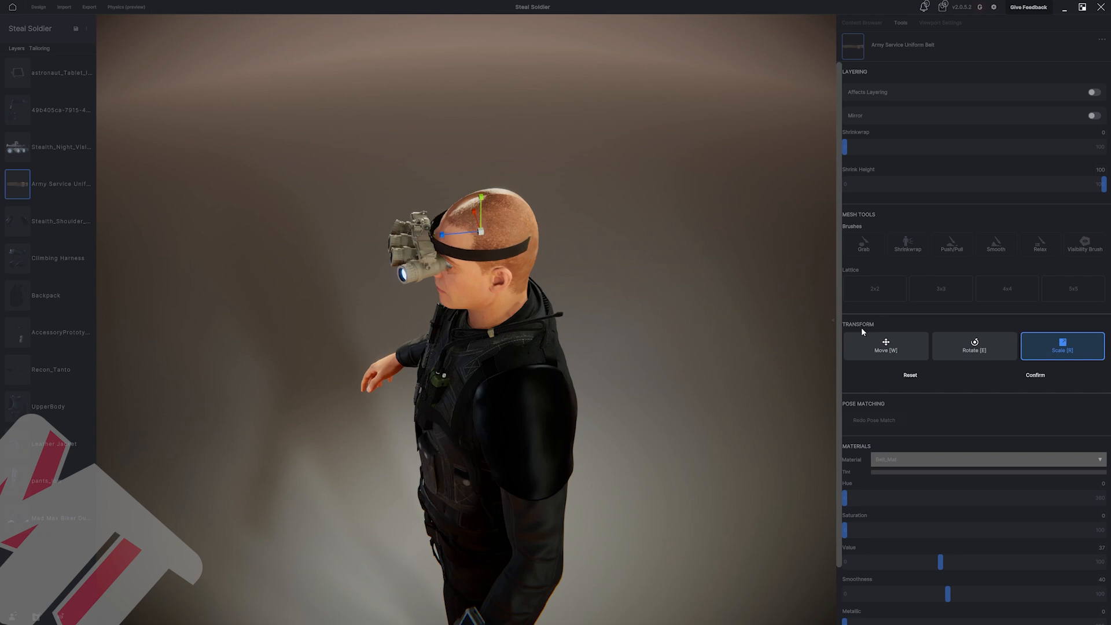
{"action": "left_click", "coordinate": [869, 342]}
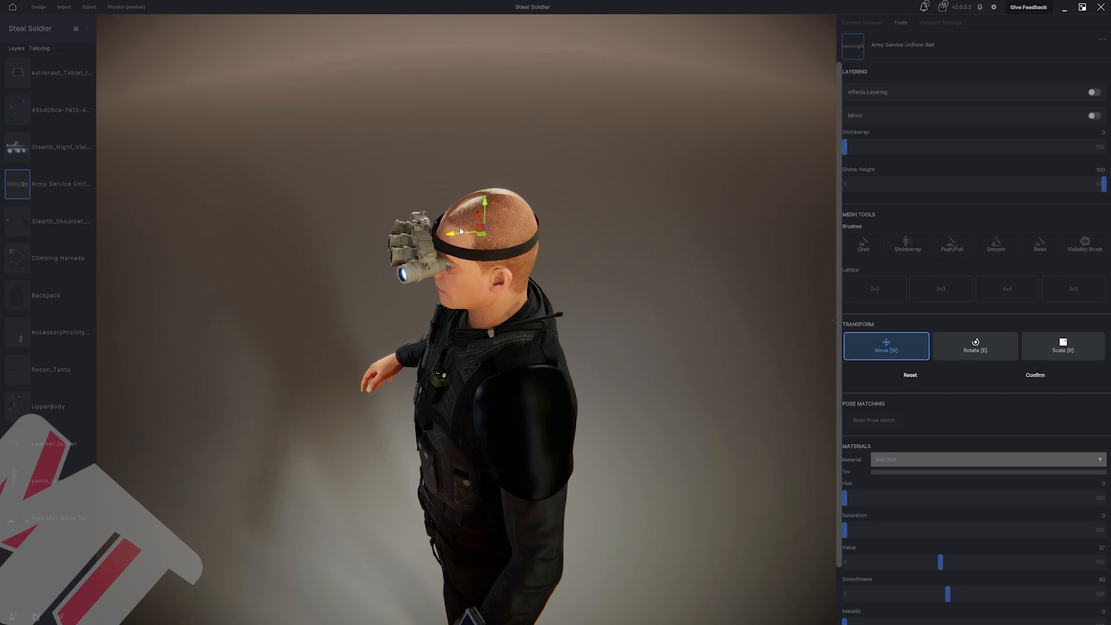
{"action": "middle_click_drag", "start_coordinate": [485, 214], "coordinate": [462, 219]}
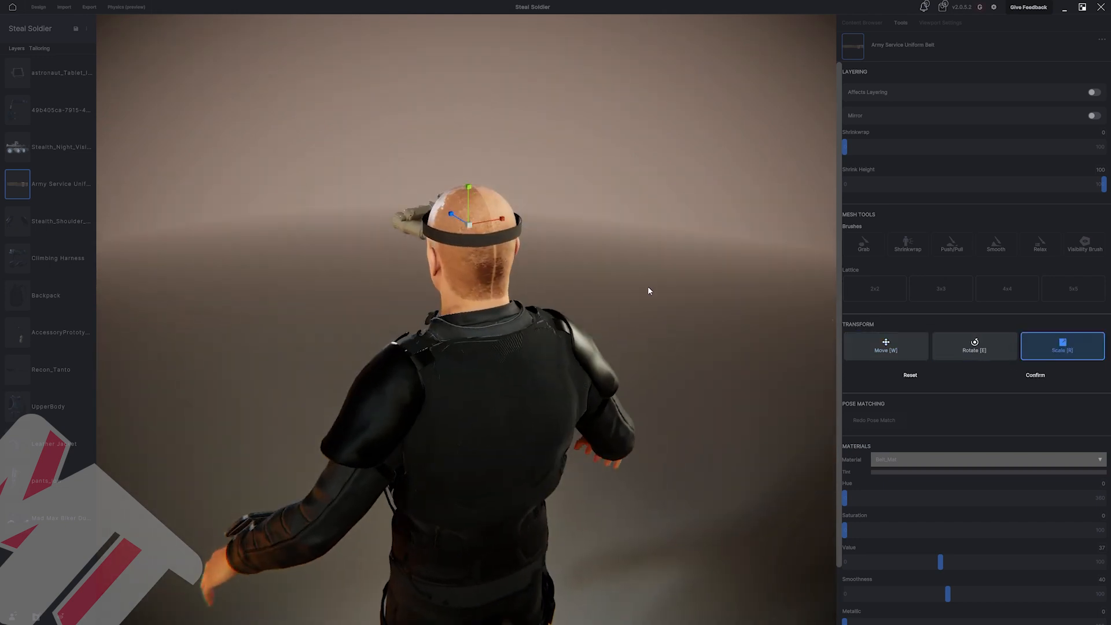
{"action": "middle_click_drag", "start_coordinate": [649, 291], "coordinate": [414, 252]}
{"action": "middle_click_drag", "start_coordinate": [481, 254], "coordinate": [465, 210]}
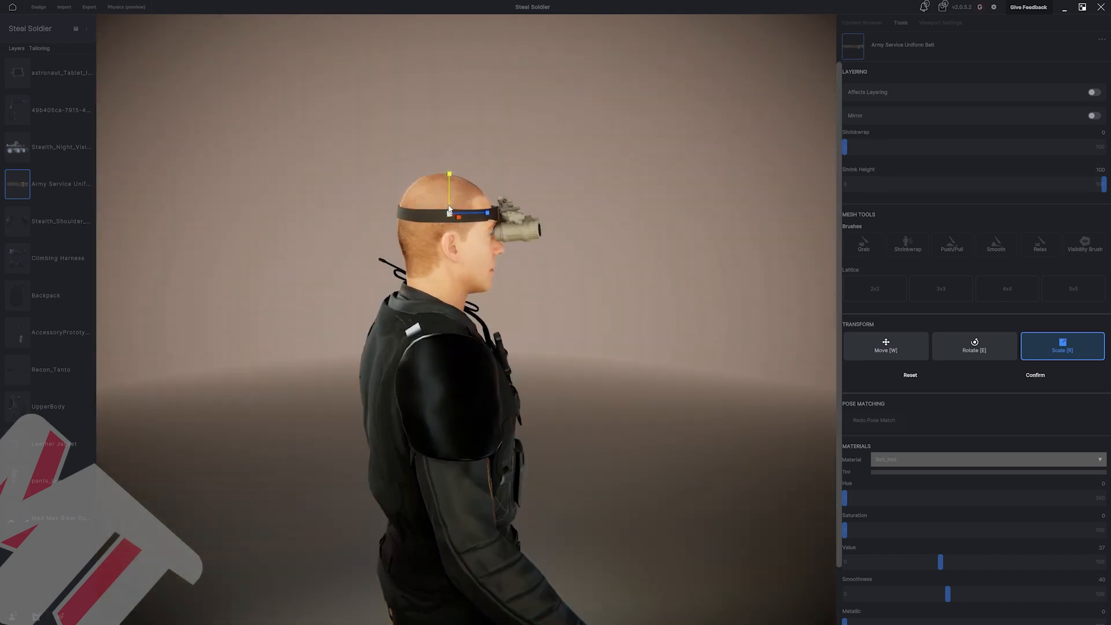
{"action": "left_click", "coordinate": [1045, 374]}
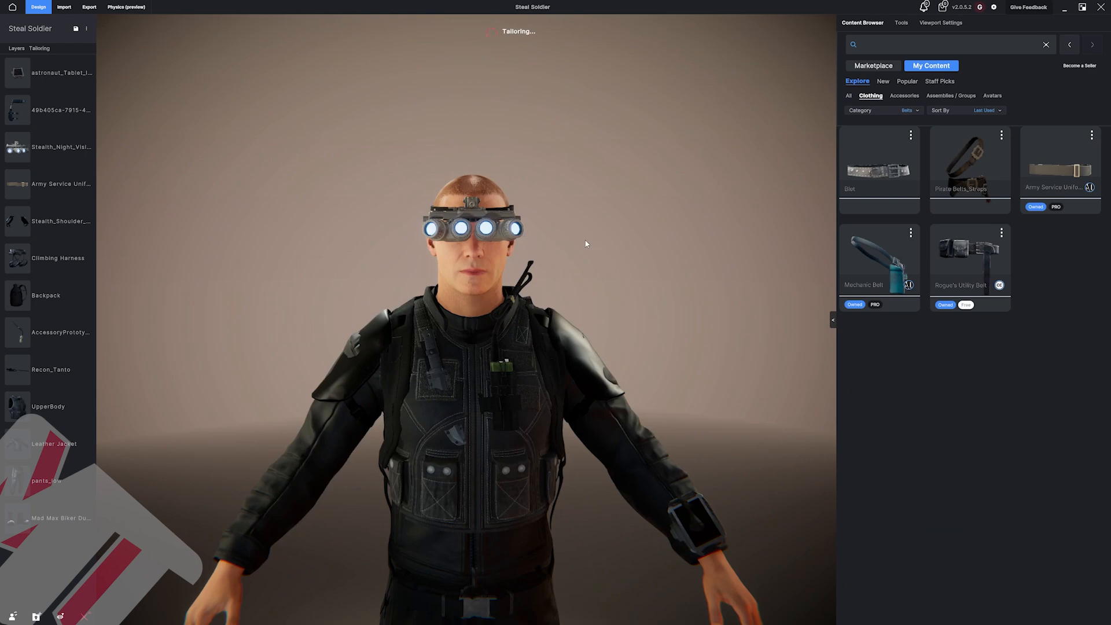
Darken the night vision goggles by setting the Value of their Brown_matt material to 13.
{"action": "left_click", "coordinate": [422, 234]}
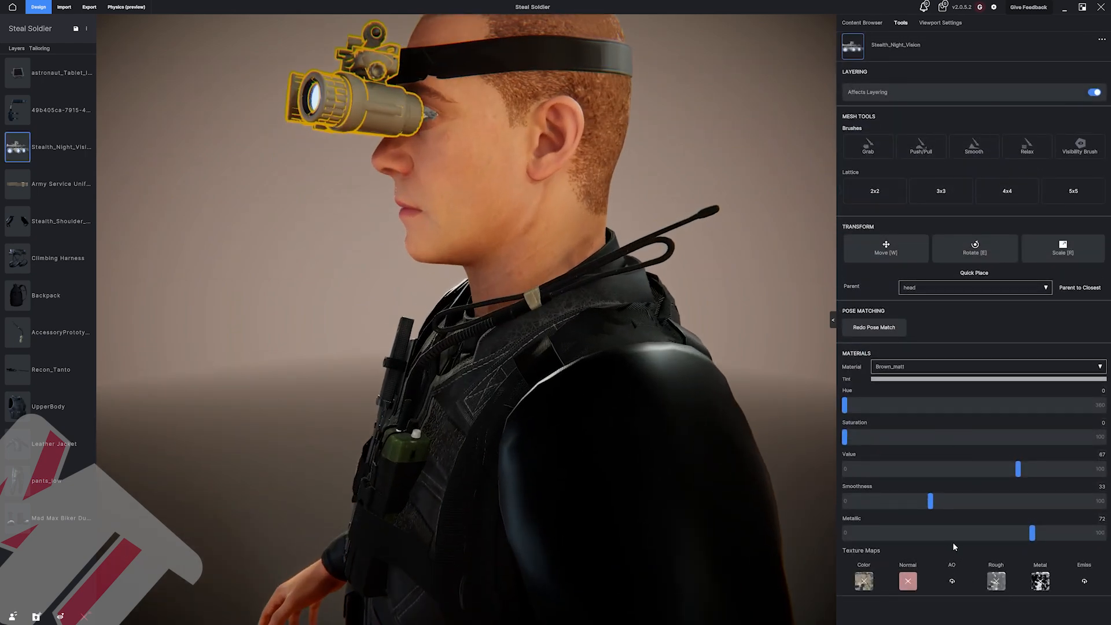
{"action": "left_click_drag", "start_coordinate": [1017, 473], "coordinate": [876, 470]}
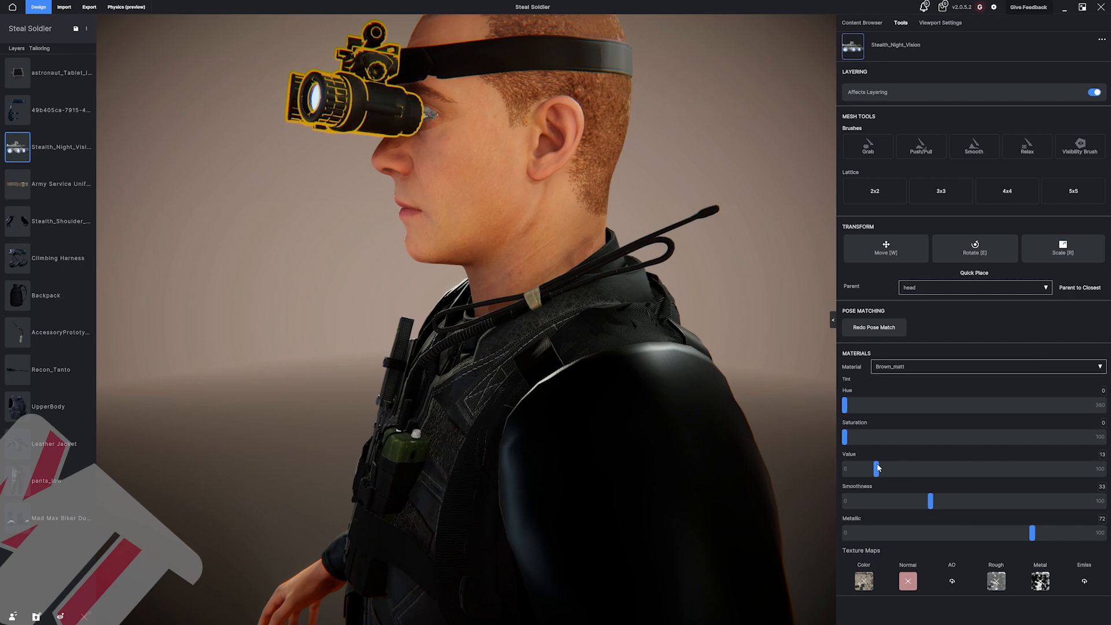
{"action": "left_click", "coordinate": [784, 314]}
Load the Ingle_Final_low_Glass_matt_BaseColor texture as the emissive map of the wrist tablet's mat_tablet_screen material.
{"action": "scroll", "coordinate": [779, 314], "scroll_direction": "down", "scroll_amount": 5}
{"action": "middle_click_drag", "start_coordinate": [778, 315], "coordinate": [639, 268]}
{"action": "scroll", "coordinate": [667, 263], "scroll_direction": "down", "scroll_amount": 4}
{"action": "scroll", "coordinate": [637, 272], "scroll_direction": "up", "scroll_amount": 4}
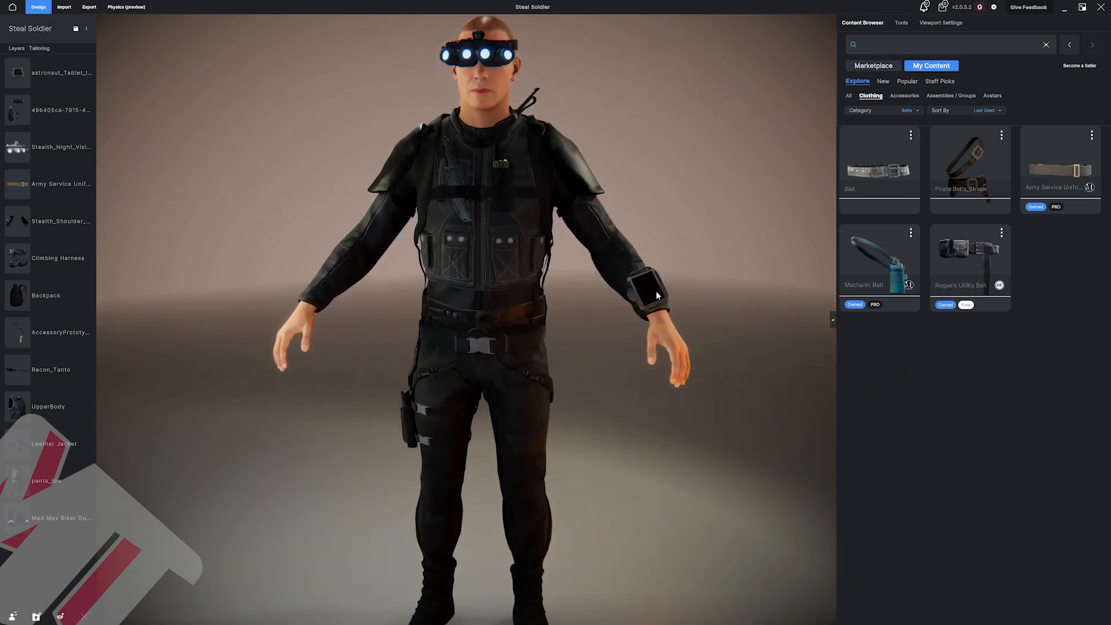
{"action": "left_click", "coordinate": [653, 291]}
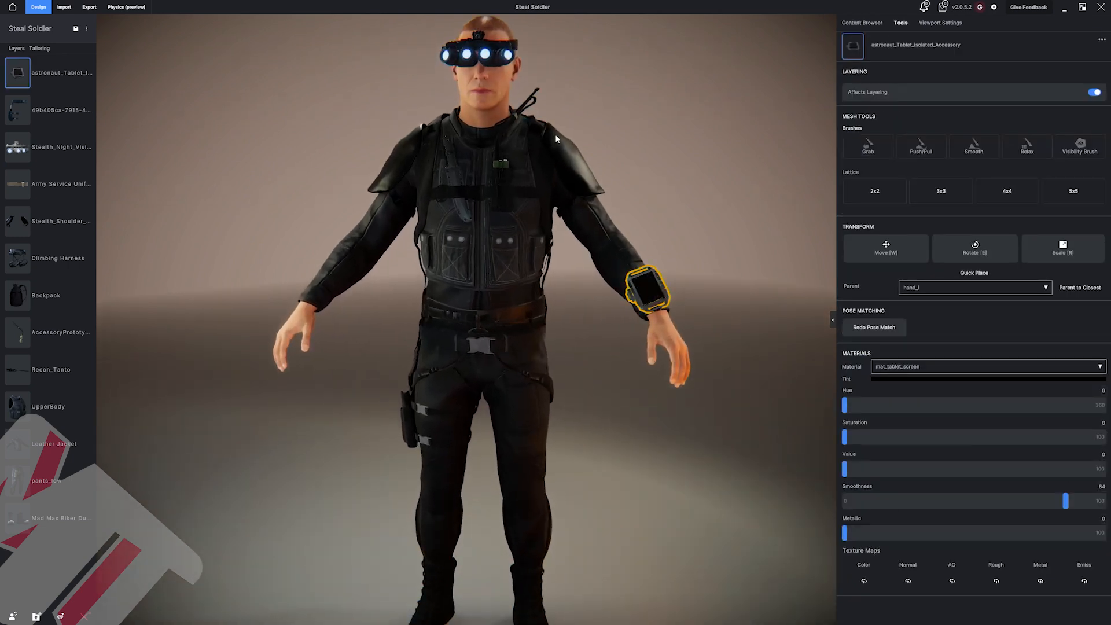
{"action": "left_click", "coordinate": [919, 364]}
{"action": "left_click", "coordinate": [914, 384]}
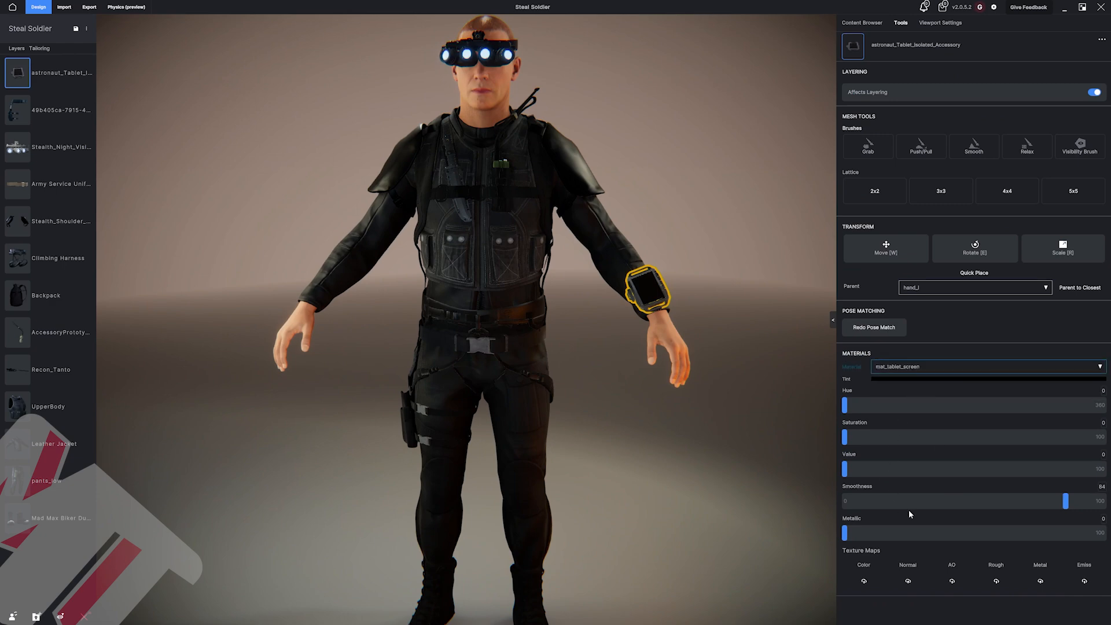
{"action": "left_click", "coordinate": [1084, 582]}
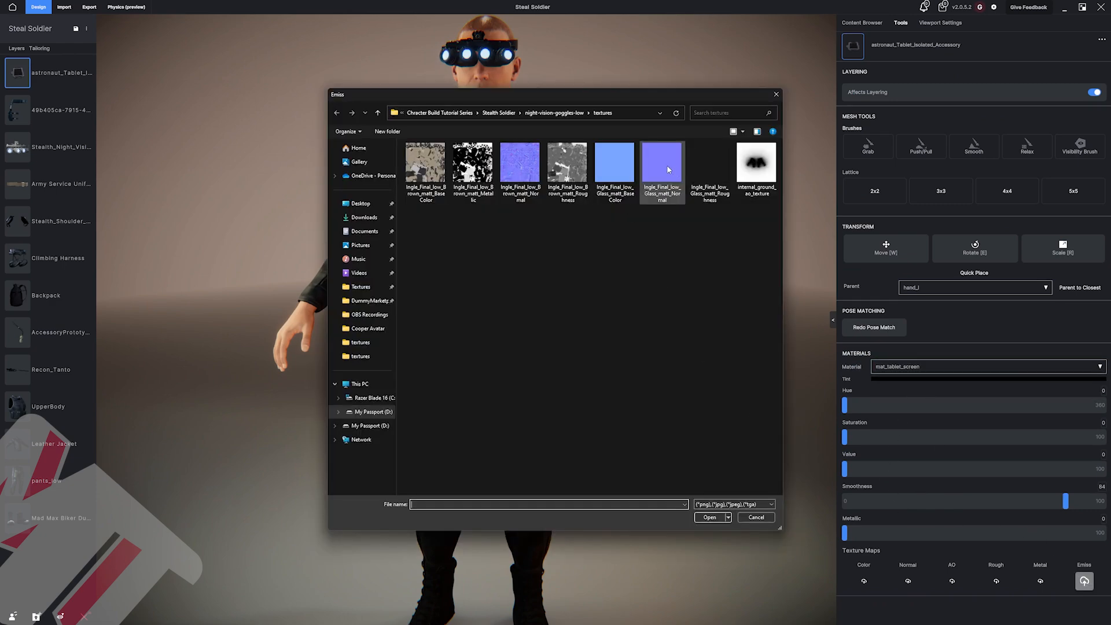
{"action": "double_click", "coordinate": [618, 171]}
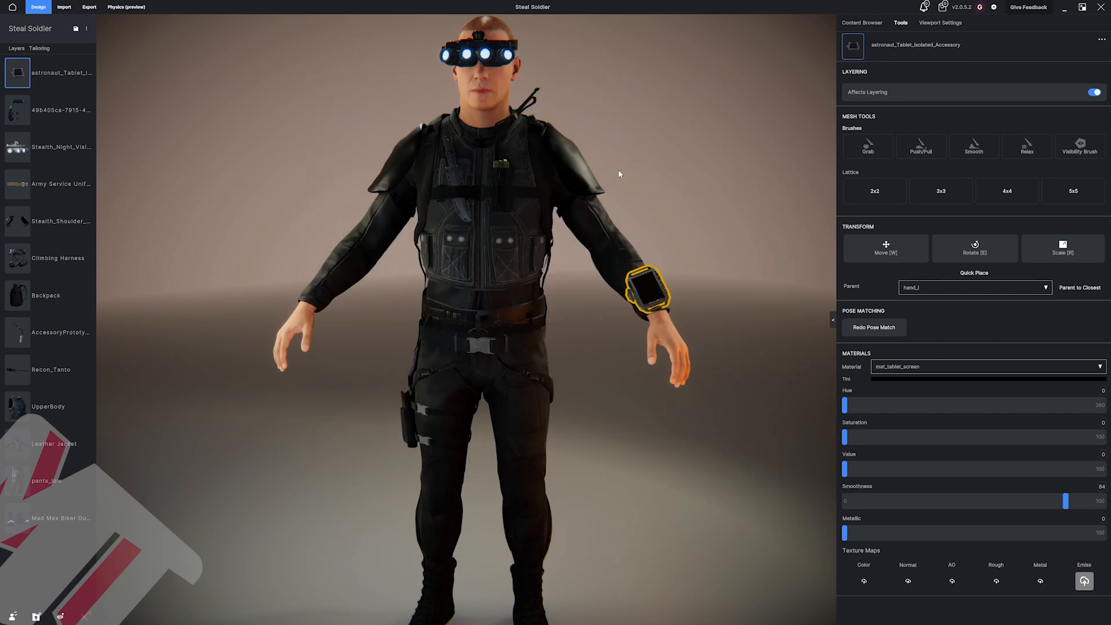
{"action": "left_click", "coordinate": [722, 273]}
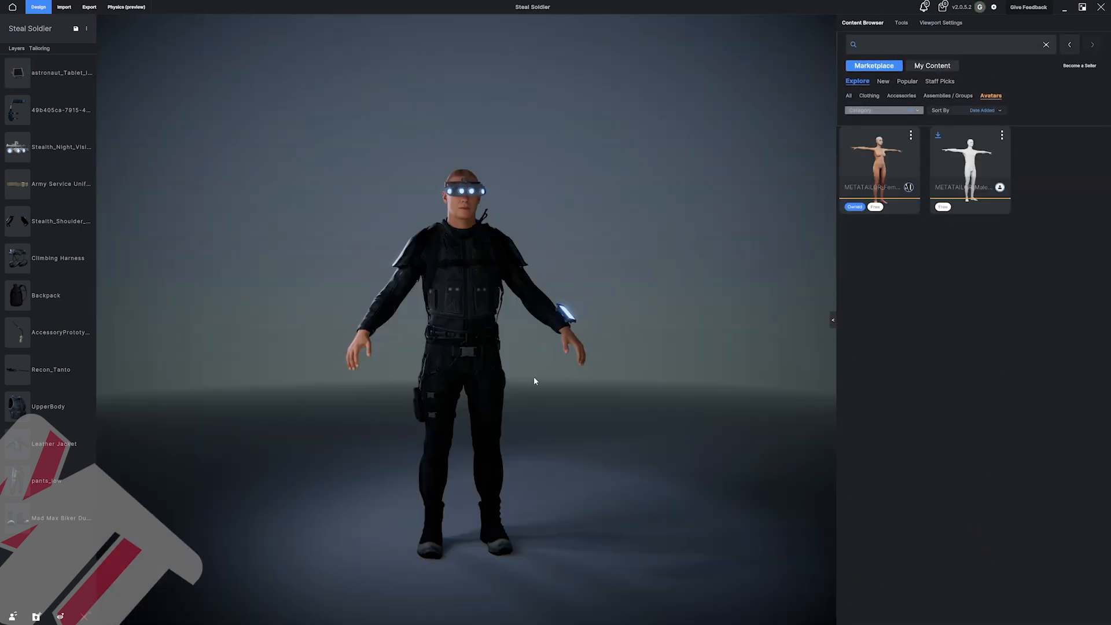
Inspect the goggles, the wrist tablet and the full outfit under the dark blue lighting.
{"action": "middle_click_drag", "start_coordinate": [535, 378], "coordinate": [507, 342]}
{"action": "middle_click_drag", "start_coordinate": [624, 190], "coordinate": [615, 189]}
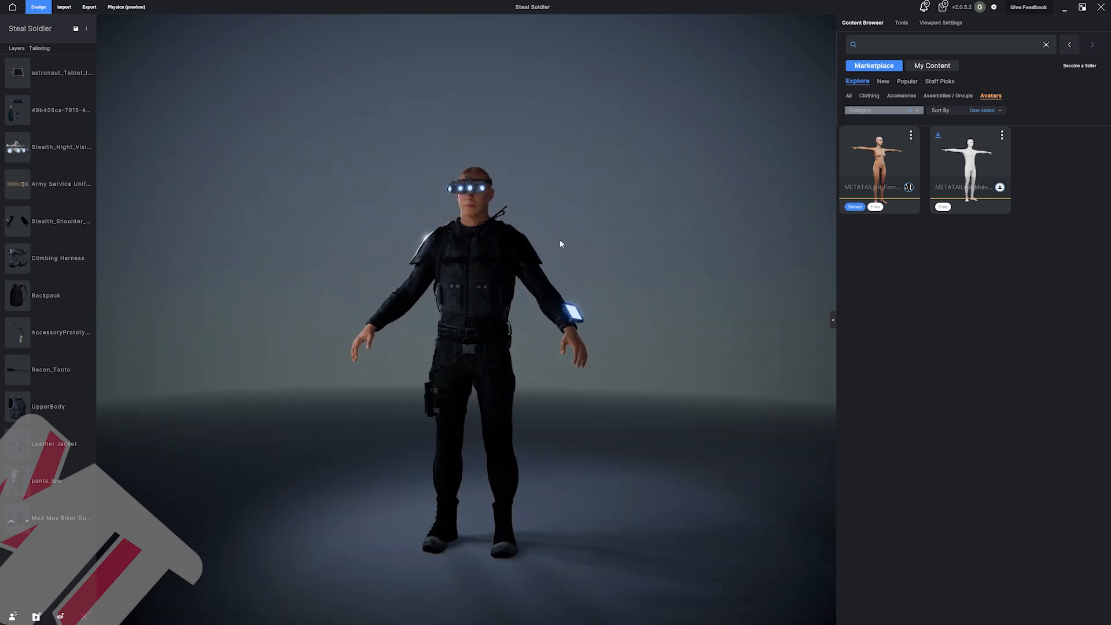
{"action": "middle_click_drag", "start_coordinate": [560, 240], "coordinate": [557, 275]}
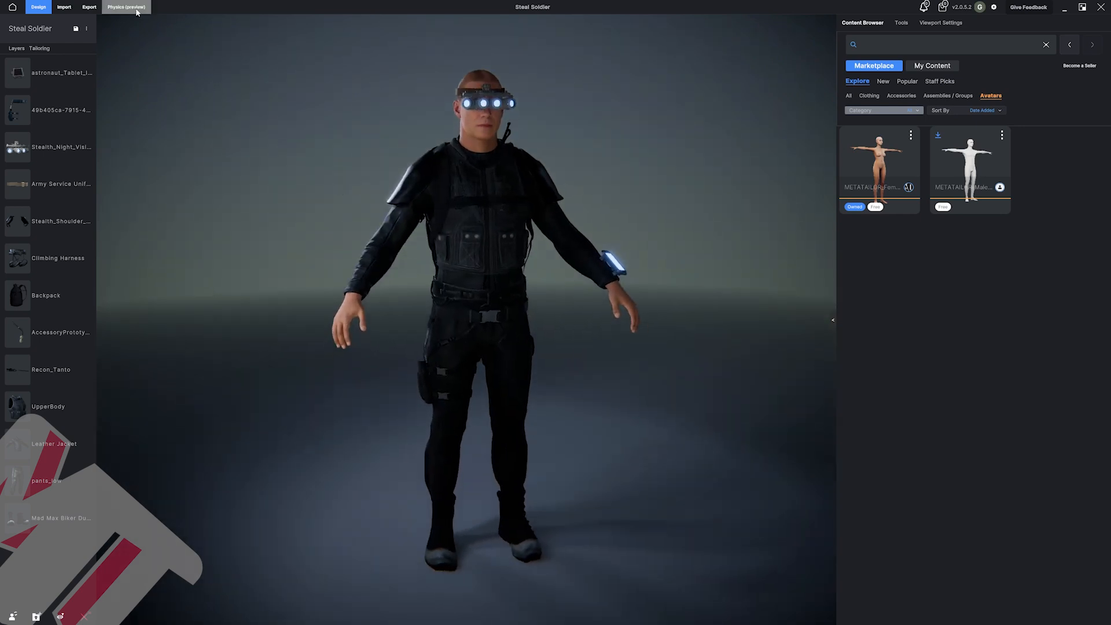
Start a Cloth / Accessory import and browse to the Stealth Soldier folder.
{"action": "left_click", "coordinate": [64, 7]}
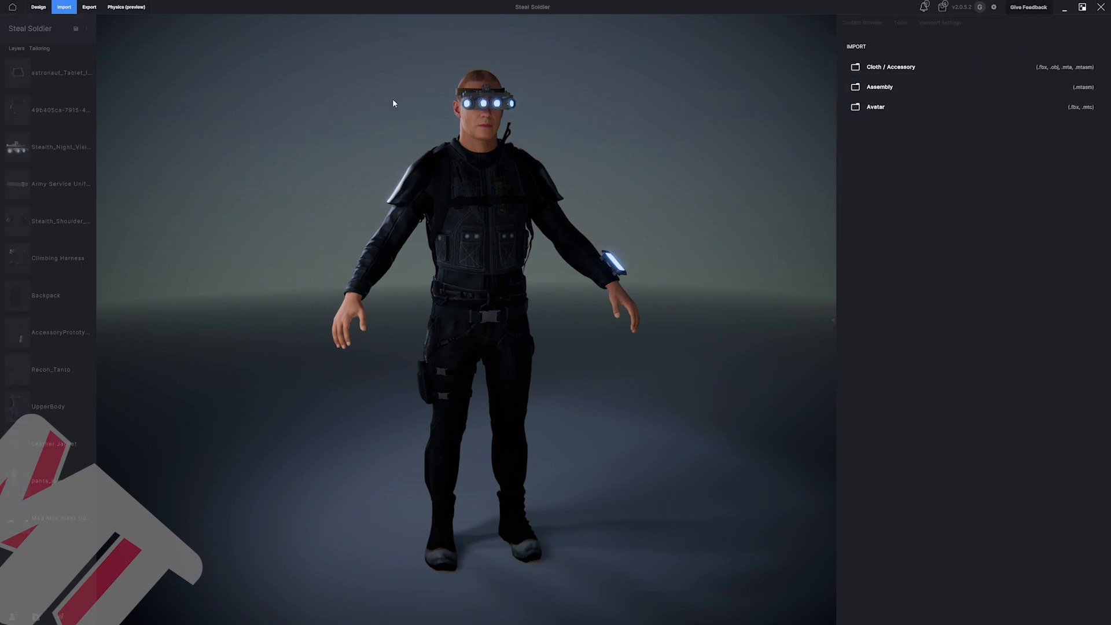
{"action": "middle_click_drag", "start_coordinate": [687, 120], "coordinate": [810, 79]}
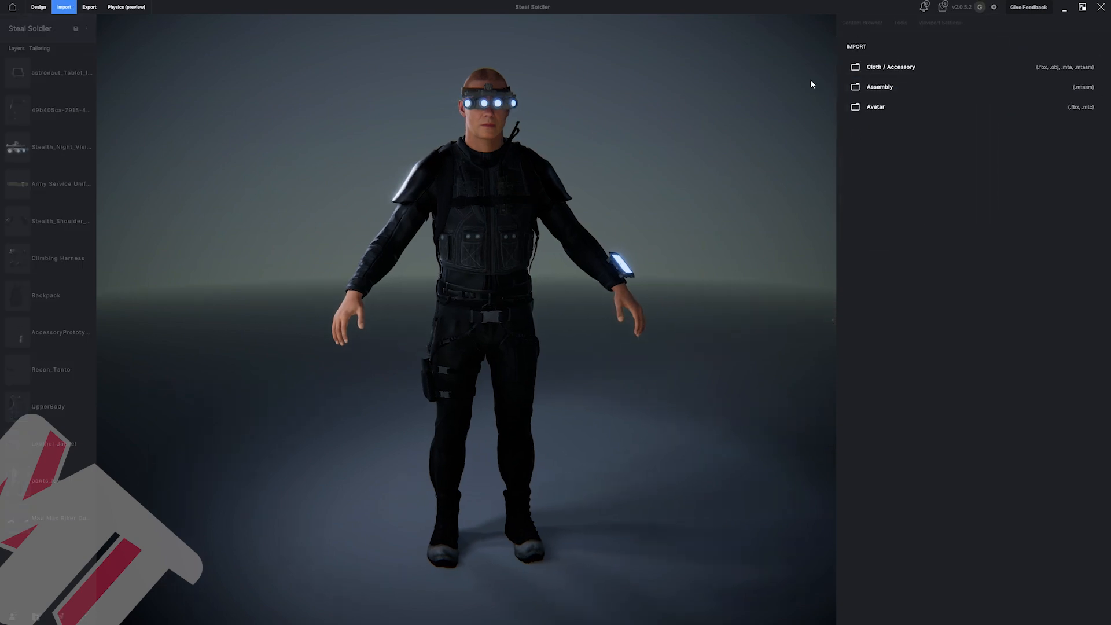
{"action": "left_click", "coordinate": [884, 73]}
{"action": "left_click", "coordinate": [500, 113]}
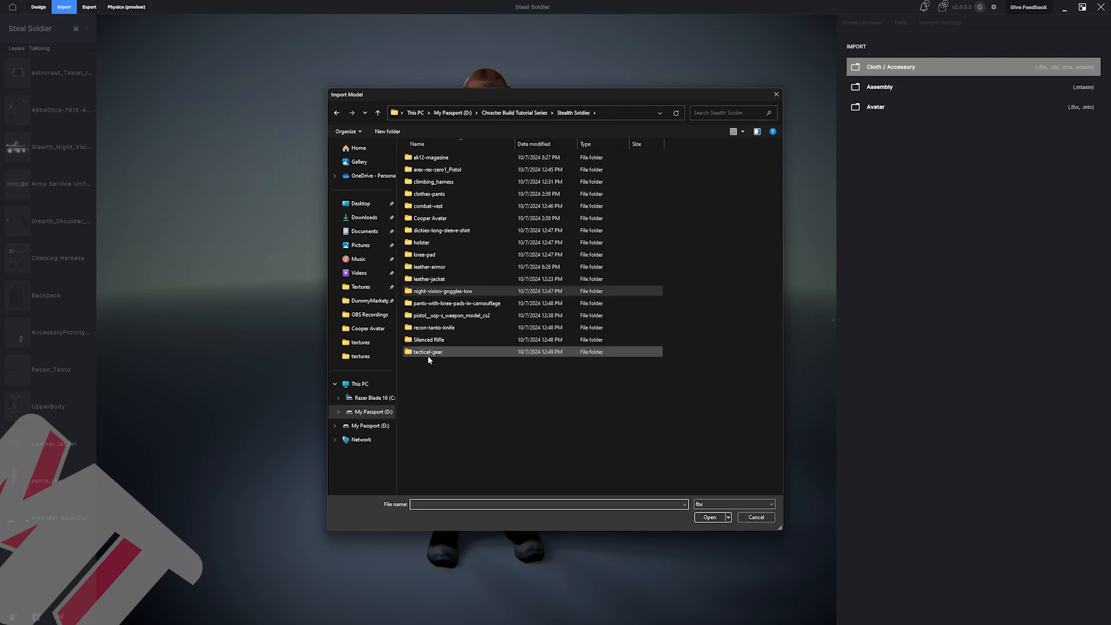
{"action": "double_click", "coordinate": [440, 316]}
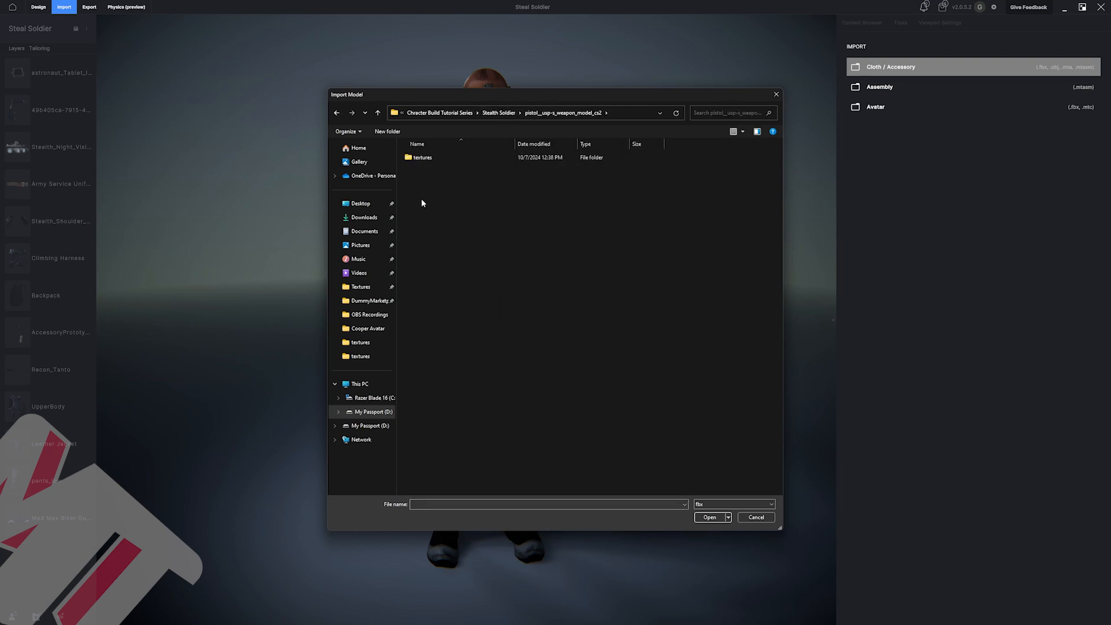
{"action": "left_click", "coordinate": [704, 505]}
{"action": "left_click", "coordinate": [705, 520]}
{"action": "left_click", "coordinate": [493, 113]}
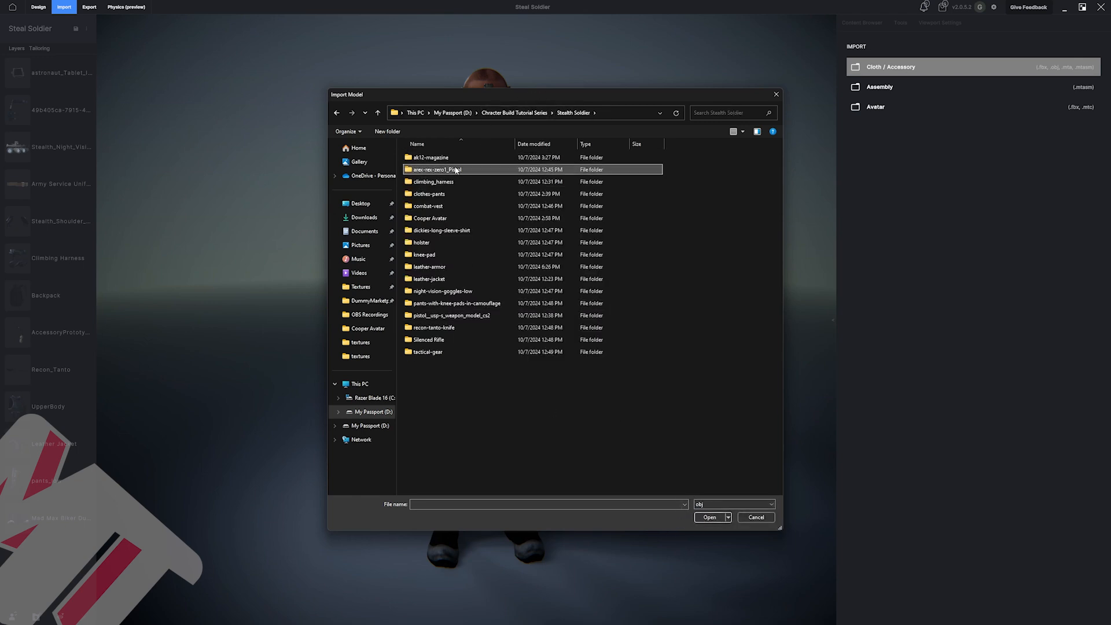
Open the ArexZero1 FBX pistol model from the ArexZero1 source folder inside arex-rex-zero1_Pistol for import.
{"action": "double_click", "coordinate": [443, 155]}
{"action": "left_click", "coordinate": [432, 157]}
{"action": "double_click", "coordinate": [429, 157]}
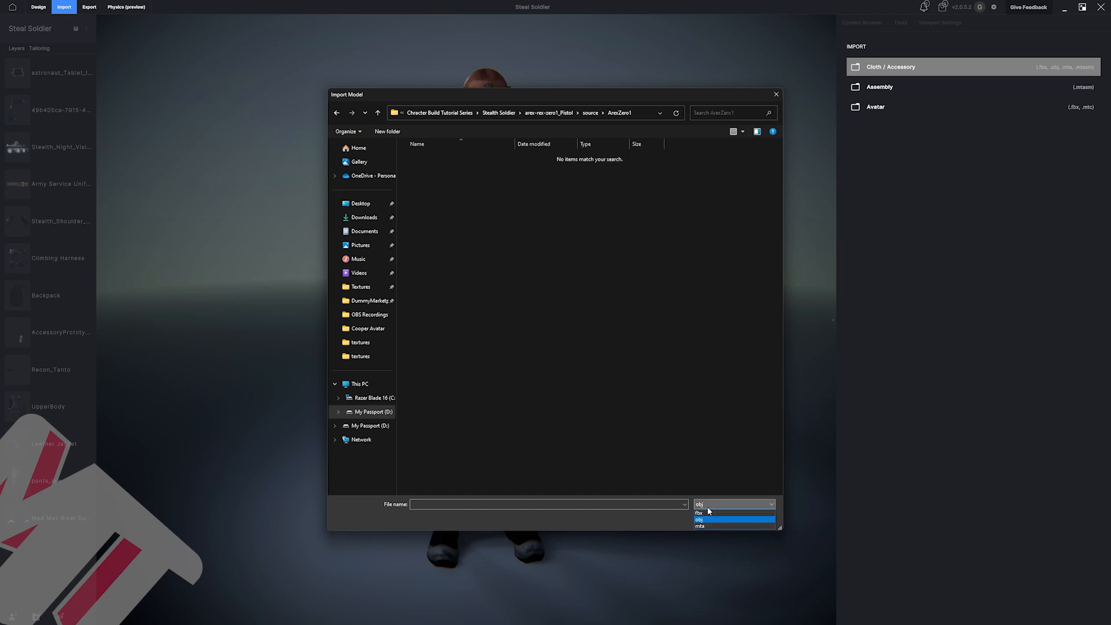
{"action": "double_click", "coordinate": [428, 158]}
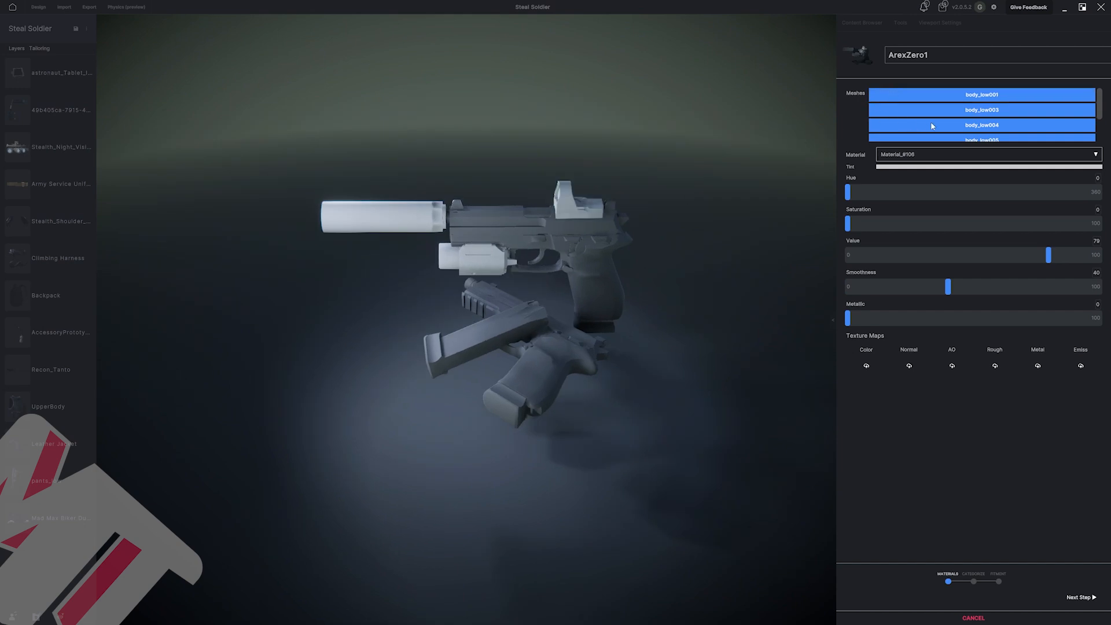
Deselect the spare body_low004 and body_low005 meshes and load the GunTexture color, normal and emissive maps onto the pistol's materials.
{"action": "scroll", "coordinate": [959, 127], "scroll_direction": "down", "scroll_amount": 3}
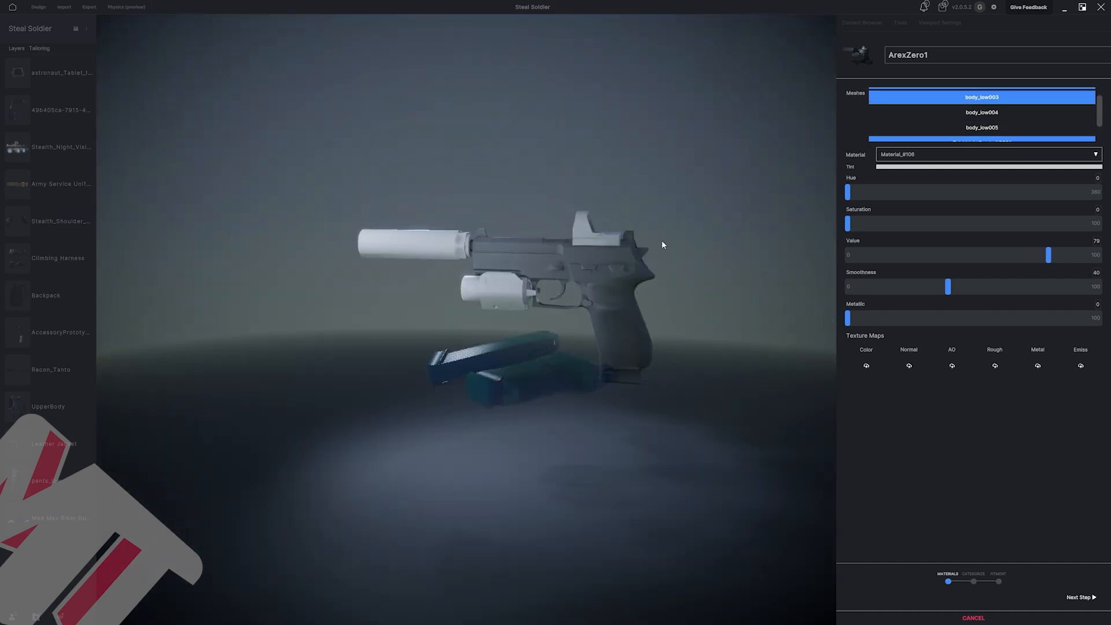
{"action": "left_click", "coordinate": [866, 366]}
{"action": "double_click", "coordinate": [433, 176]}
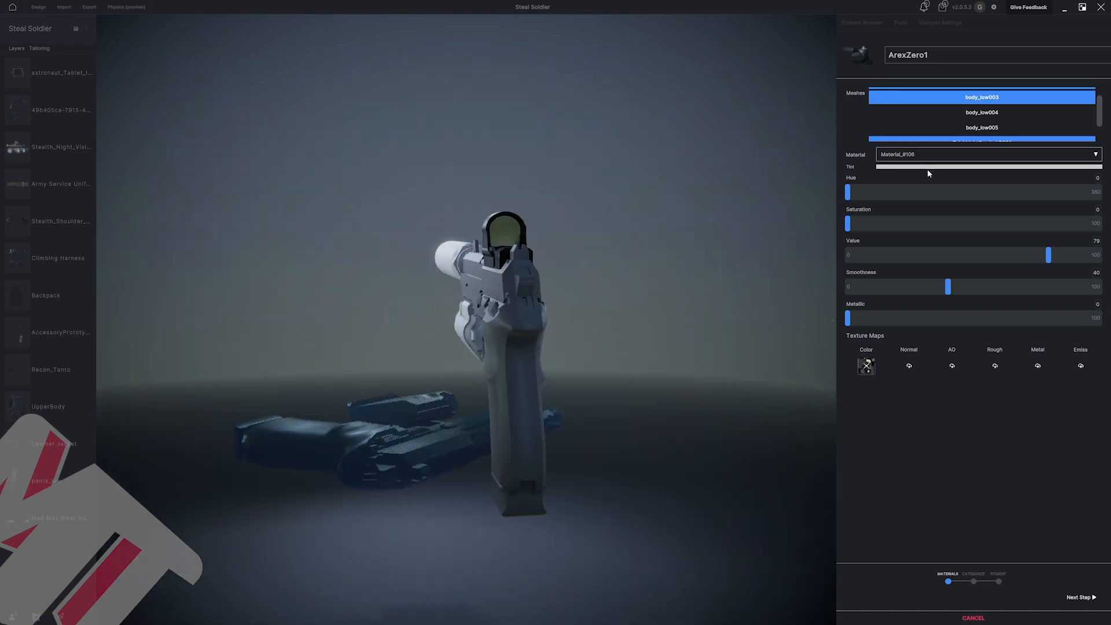
{"action": "left_click", "coordinate": [910, 365]}
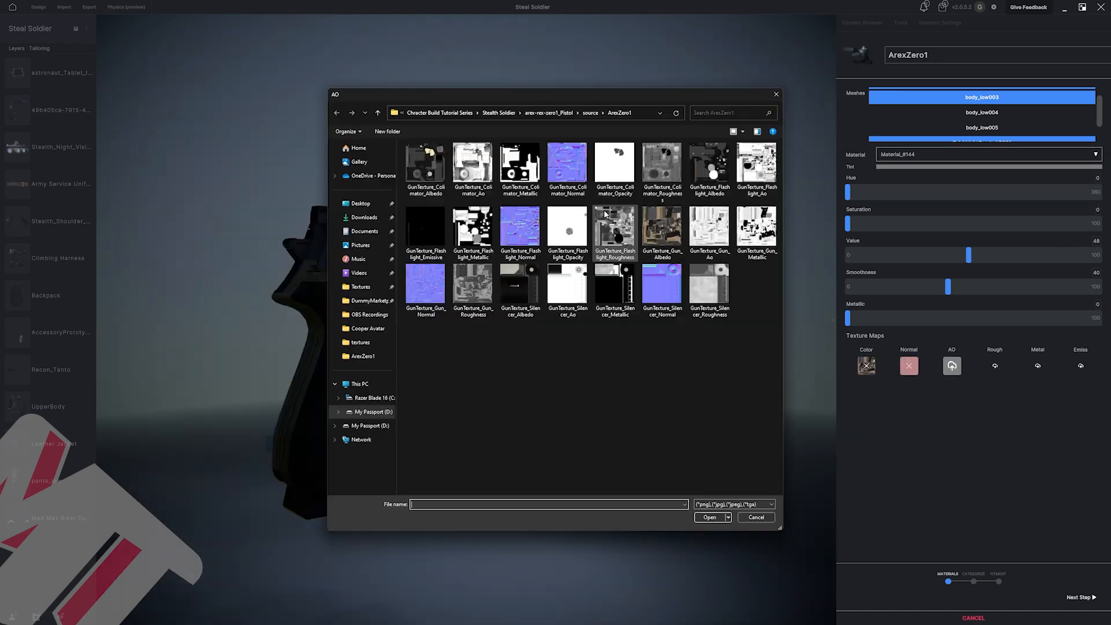
{"action": "left_click", "coordinate": [995, 366]}
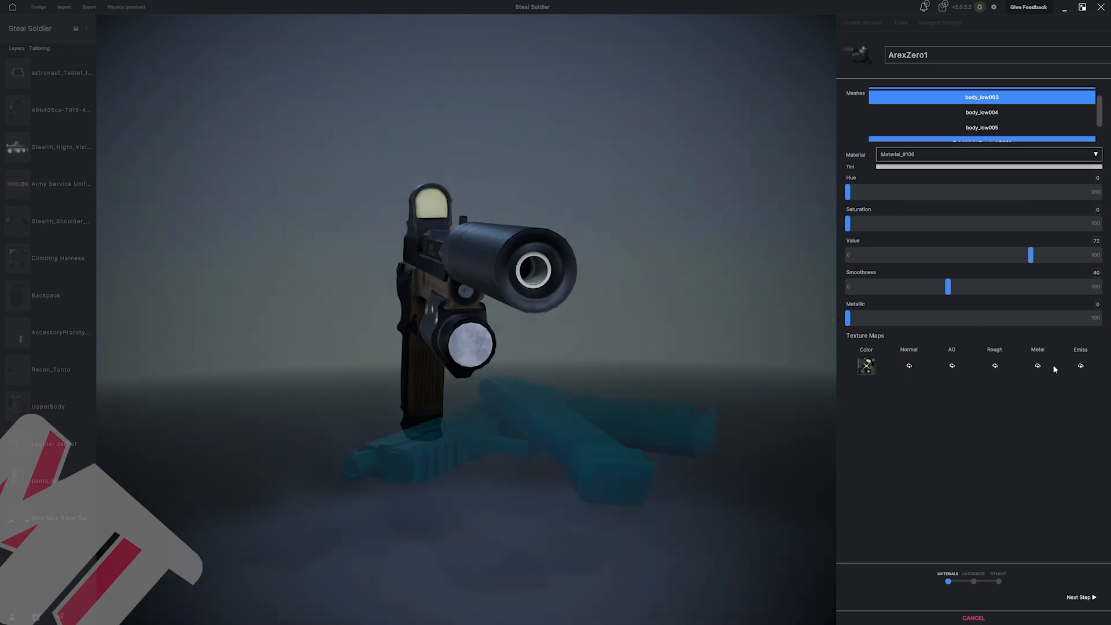
{"action": "left_click", "coordinate": [1080, 366]}
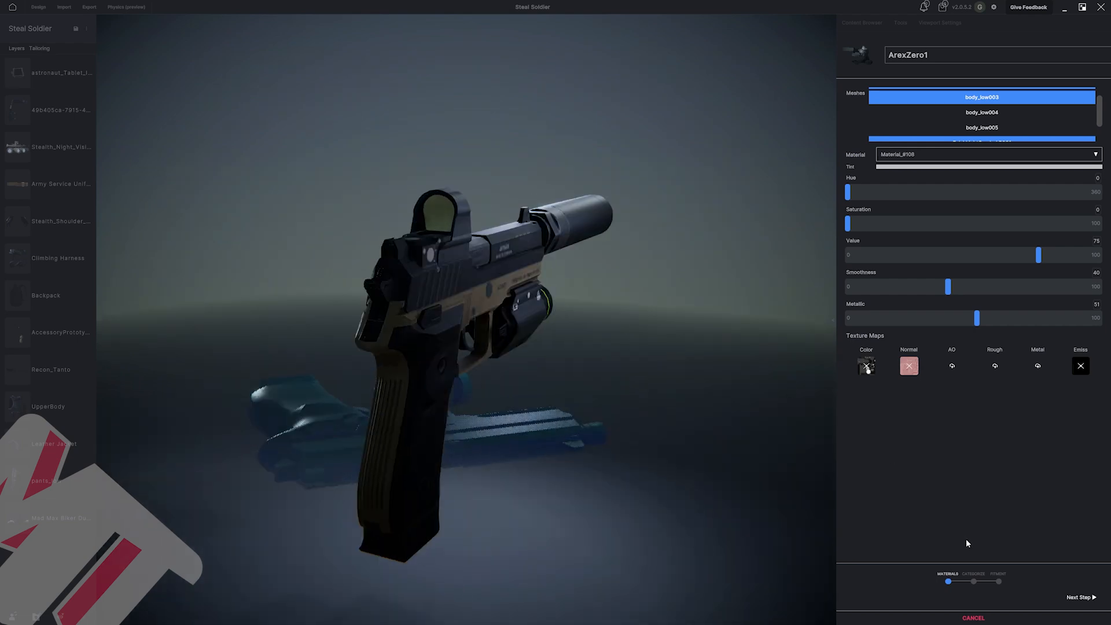
Rename the imported pistol Stealth_Pistol and categorize it as an Accessory.
{"action": "left_click", "coordinate": [1080, 597]}
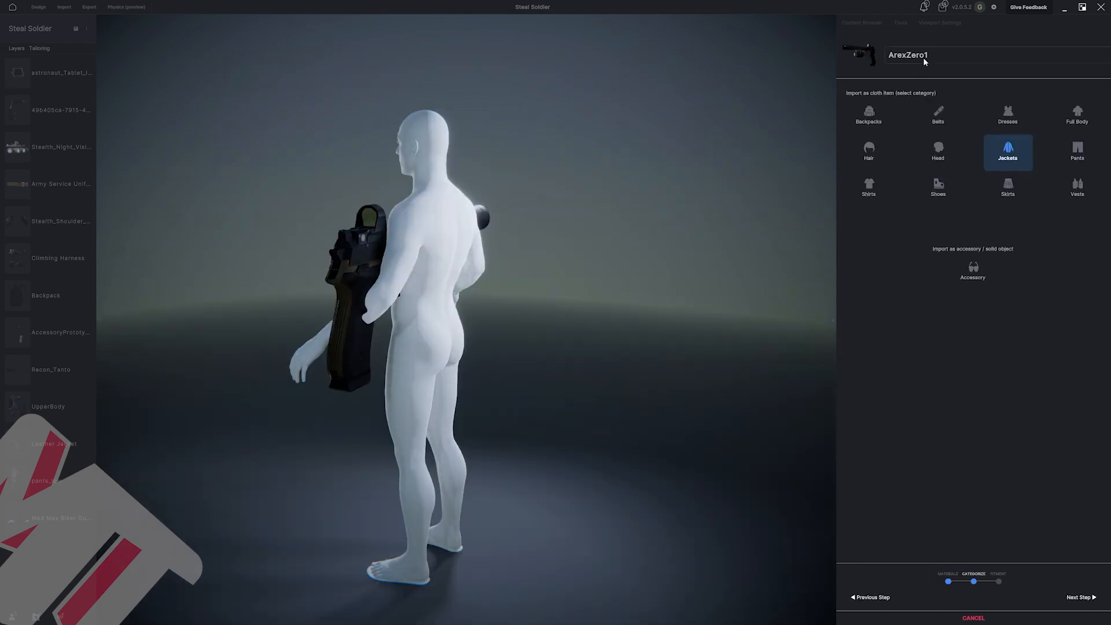
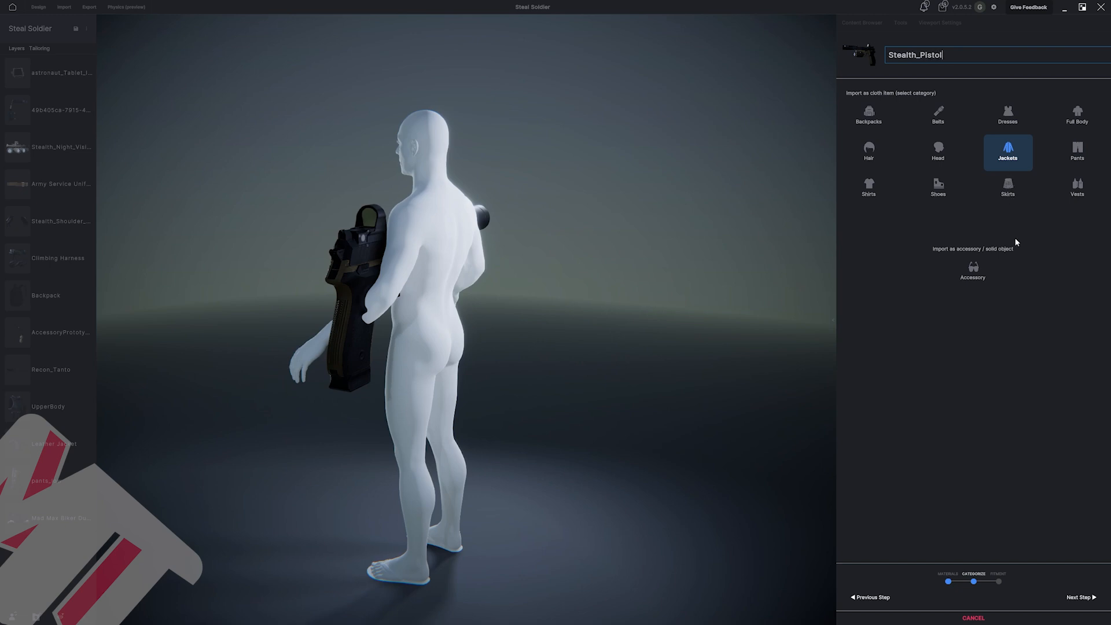
{"action": "left_click", "coordinate": [977, 273]}
{"action": "left_click", "coordinate": [1082, 597]}
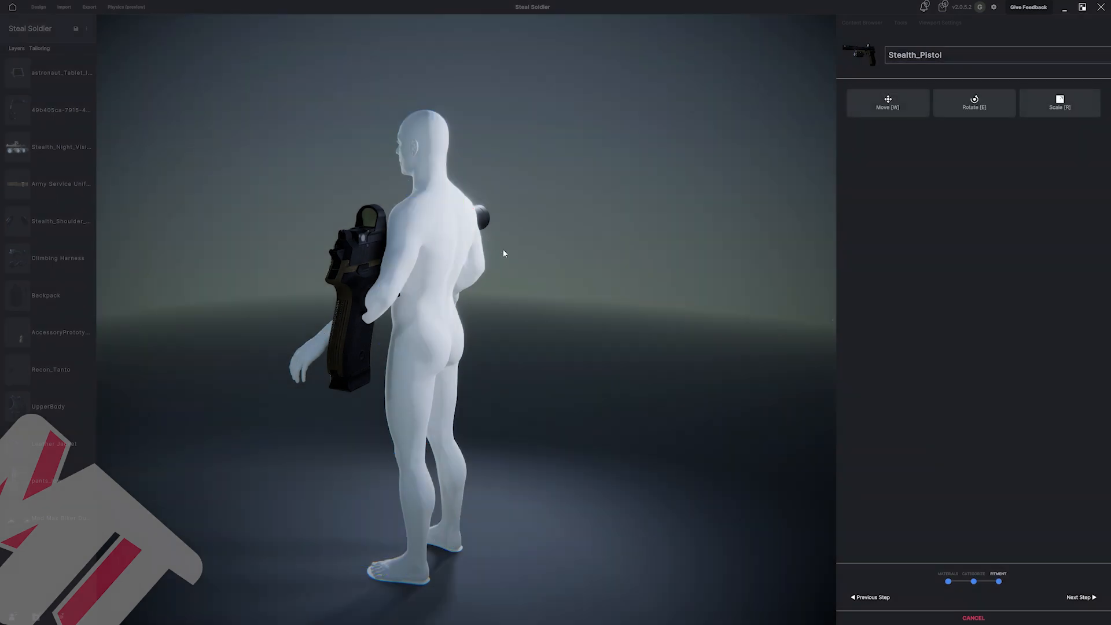
Scale the oversized pistol down to a realistic handgun size and place it in front of the avatar's torso.
{"action": "left_click_drag", "start_coordinate": [503, 253], "coordinate": [712, 234]}
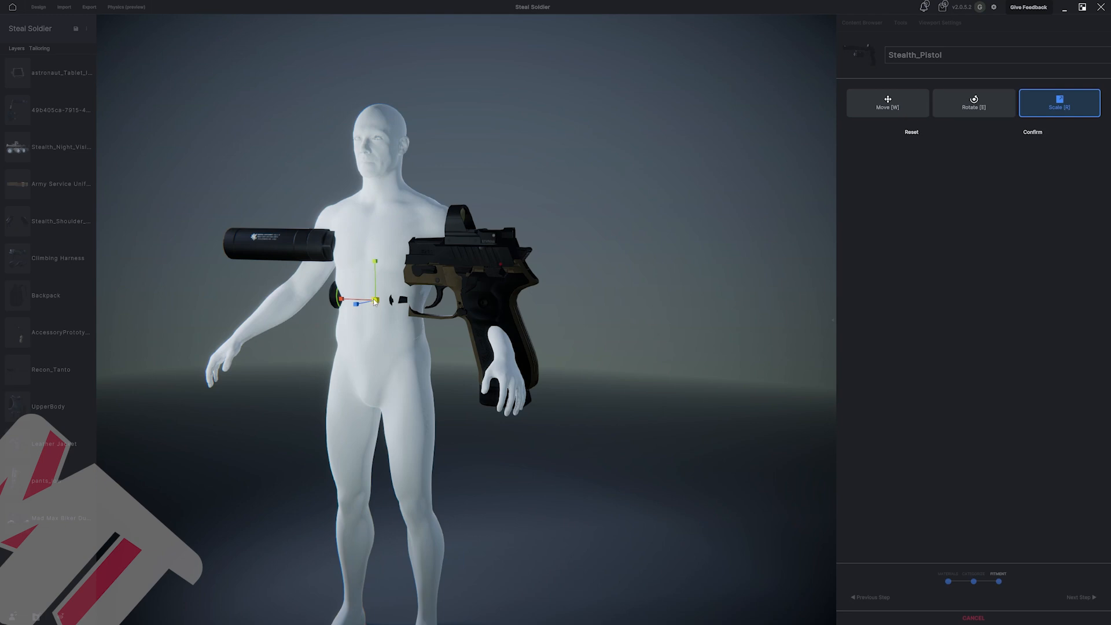
{"action": "left_click_drag", "start_coordinate": [376, 302], "coordinate": [360, 305]}
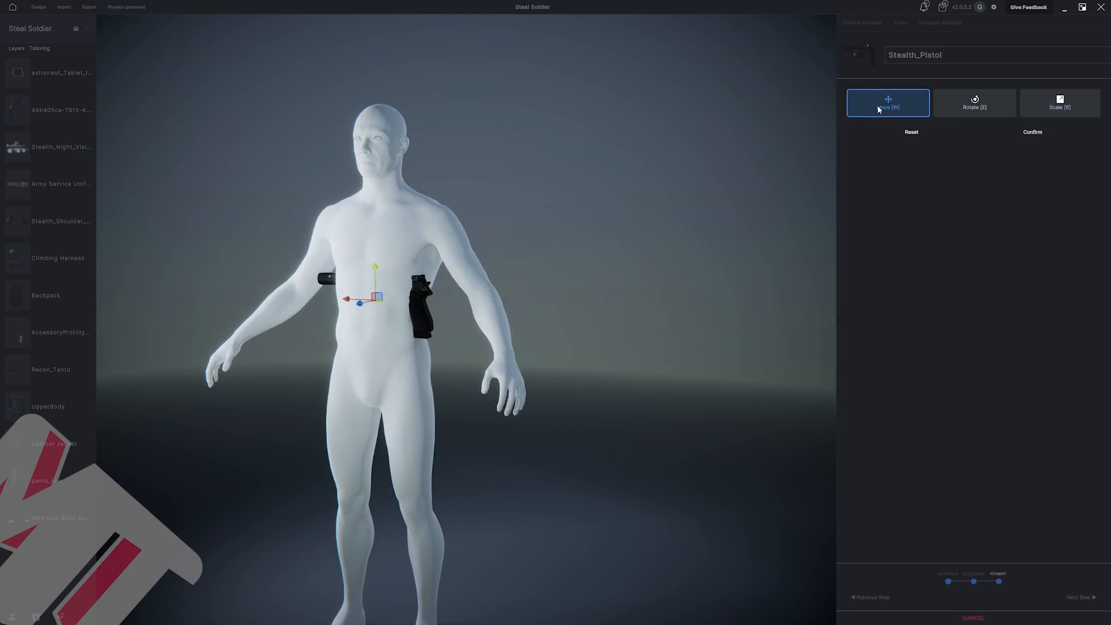
{"action": "left_click_drag", "start_coordinate": [330, 315], "coordinate": [435, 297]}
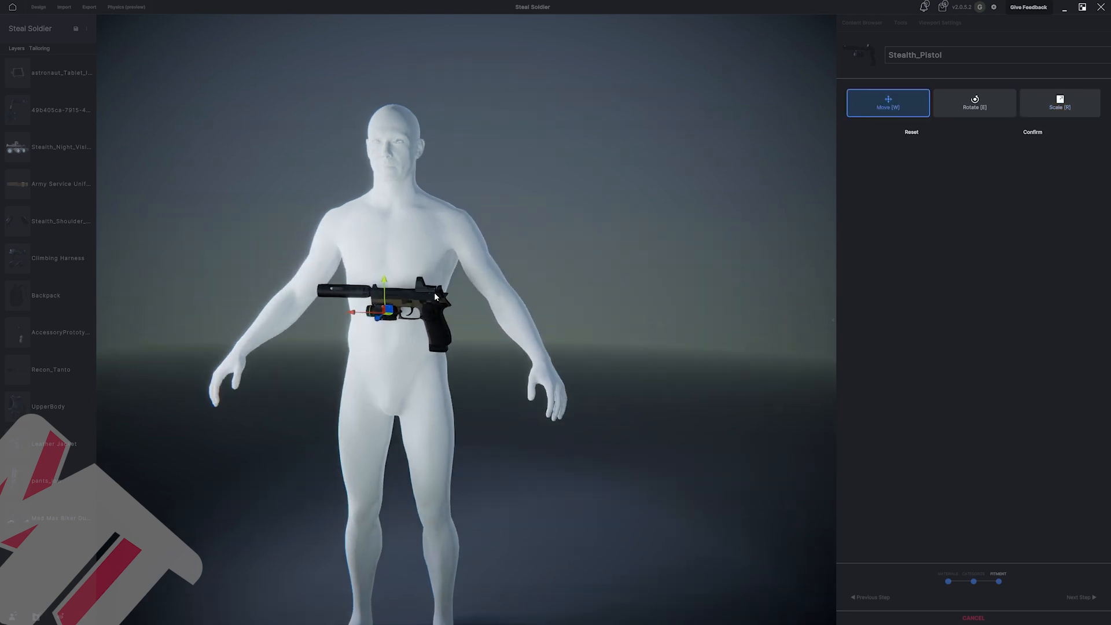
{"action": "left_click_drag", "start_coordinate": [551, 269], "coordinate": [914, 159]}
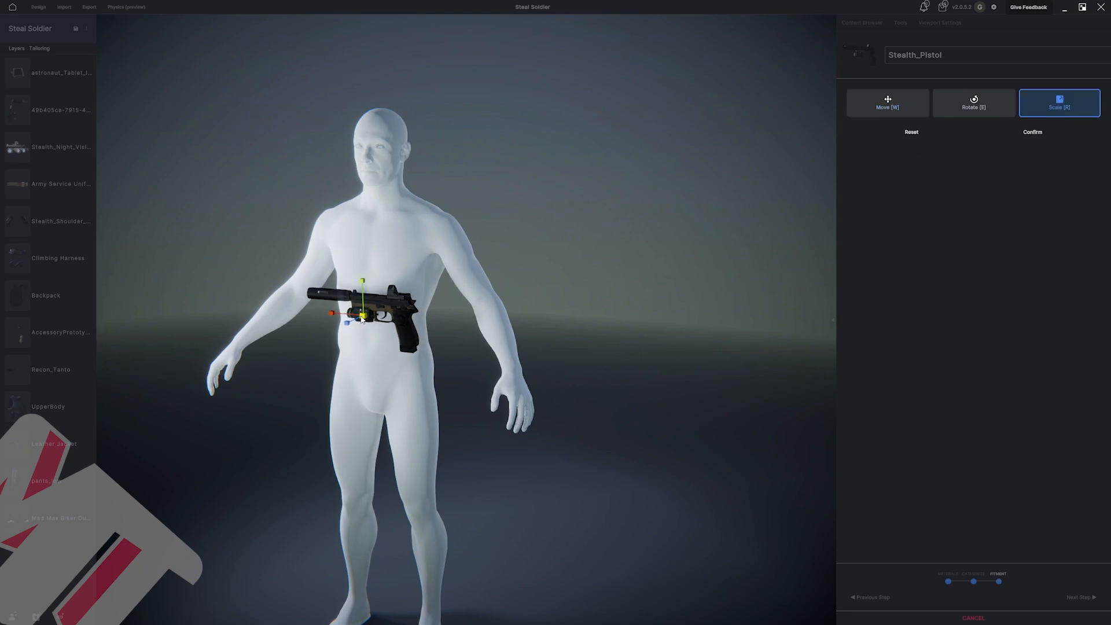
{"action": "left_click_drag", "start_coordinate": [359, 320], "coordinate": [354, 321]}
{"action": "left_click_drag", "start_coordinate": [355, 326], "coordinate": [544, 247]}
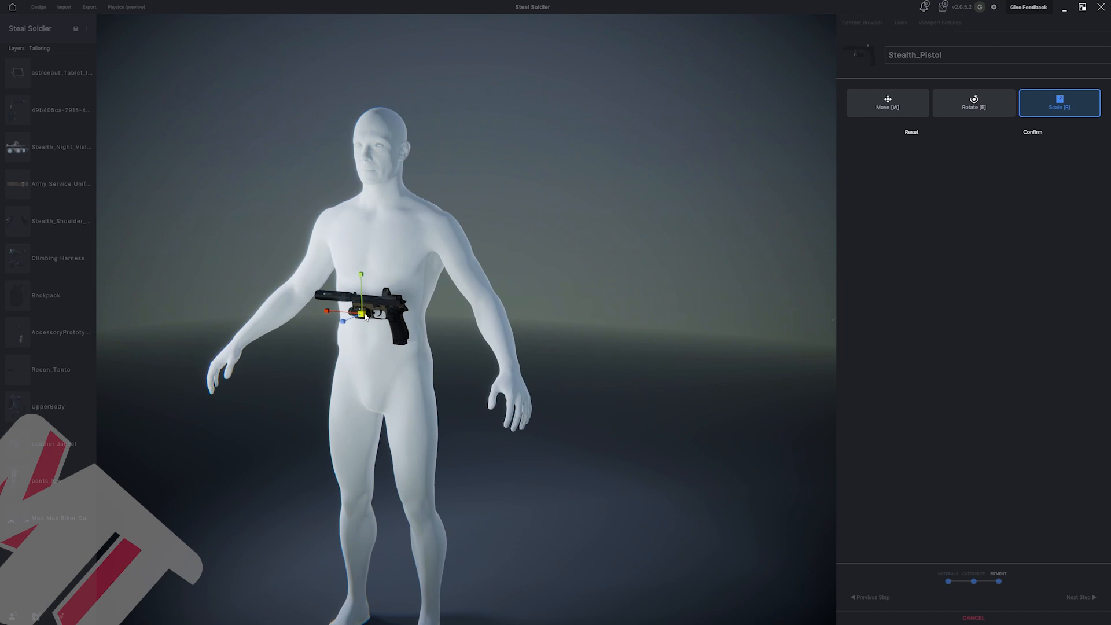
{"action": "left_click", "coordinate": [1029, 140]}
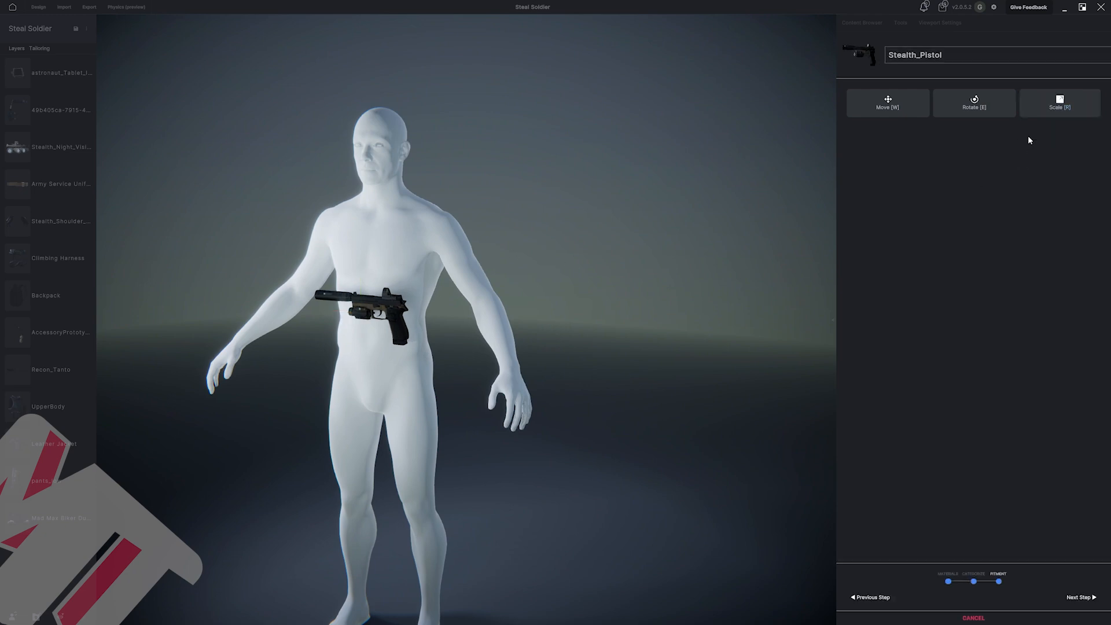
Finish the fitment stage and import the pistol onto the dressed soldier.
{"action": "left_click_drag", "start_coordinate": [479, 178], "coordinate": [651, 198]}
{"action": "left_click", "coordinate": [907, 101]}
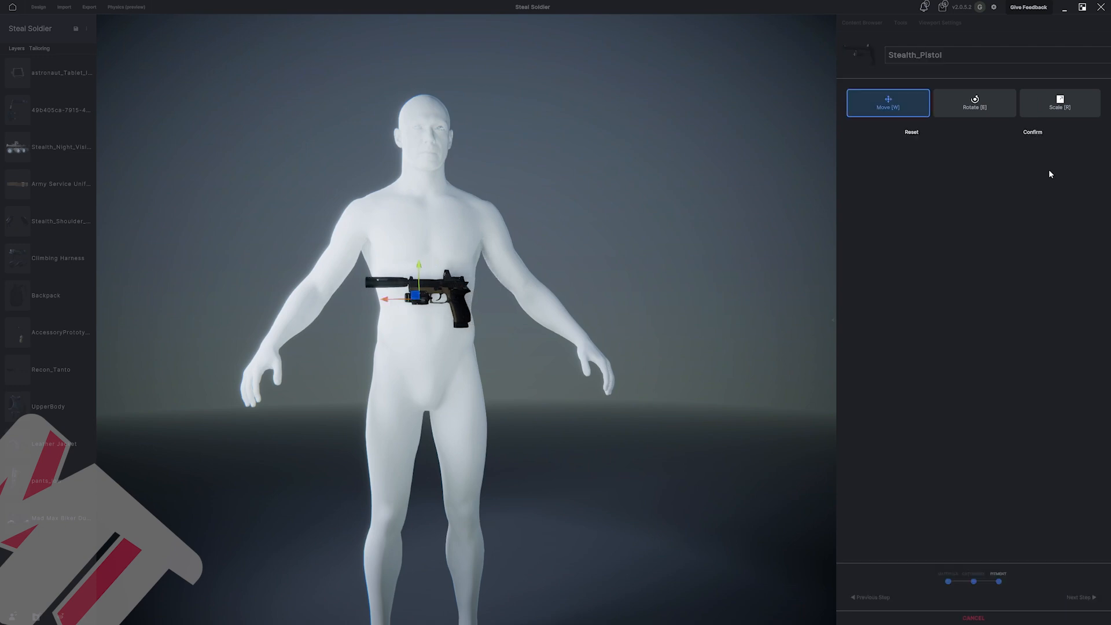
{"action": "left_click", "coordinate": [1070, 597]}
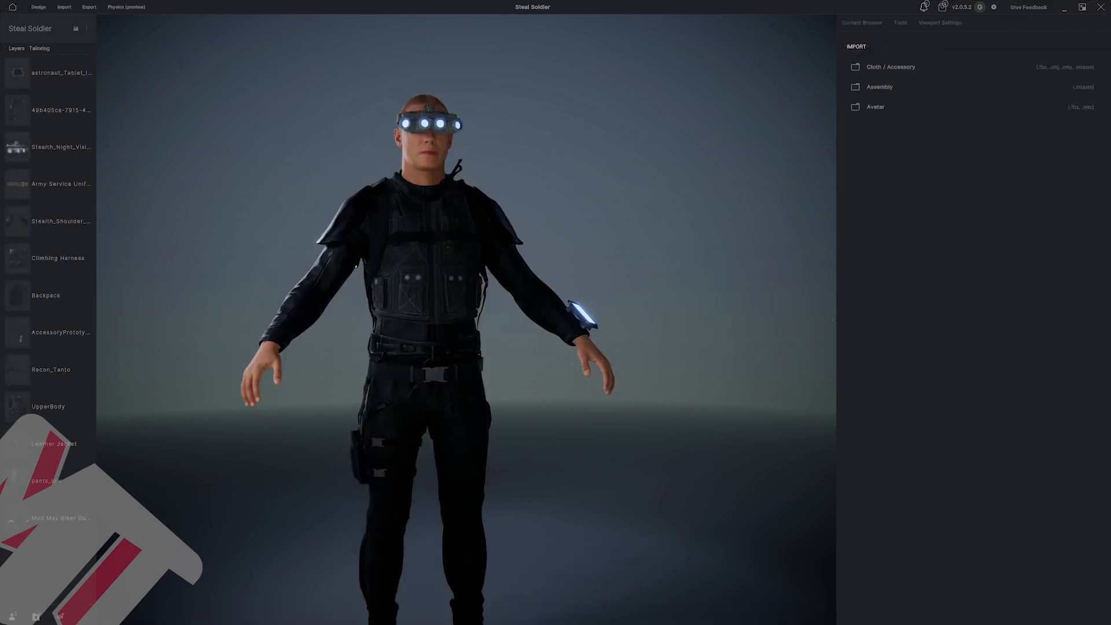
Fit the pistol into the holster on the soldier's right thigh, parented to thigh_twistCor_02_r.
{"action": "right_click_drag", "start_coordinate": [405, 332], "coordinate": [464, 366]}
{"action": "left_click", "coordinate": [496, 446]}
{"action": "left_click_drag", "start_coordinate": [460, 423], "coordinate": [468, 441]}
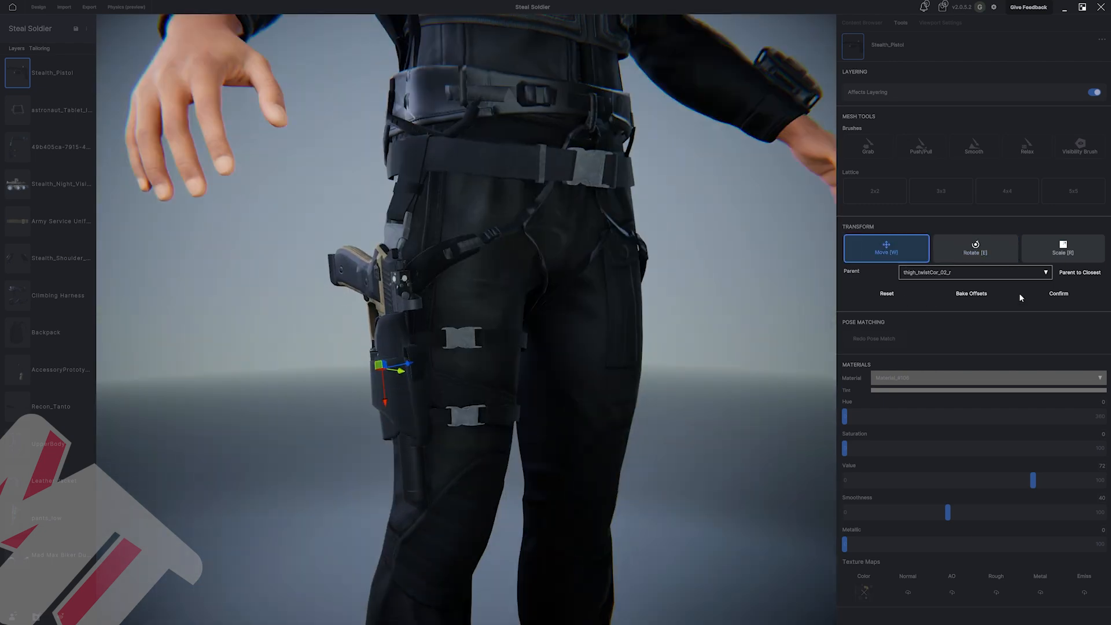
{"action": "left_click", "coordinate": [1058, 294]}
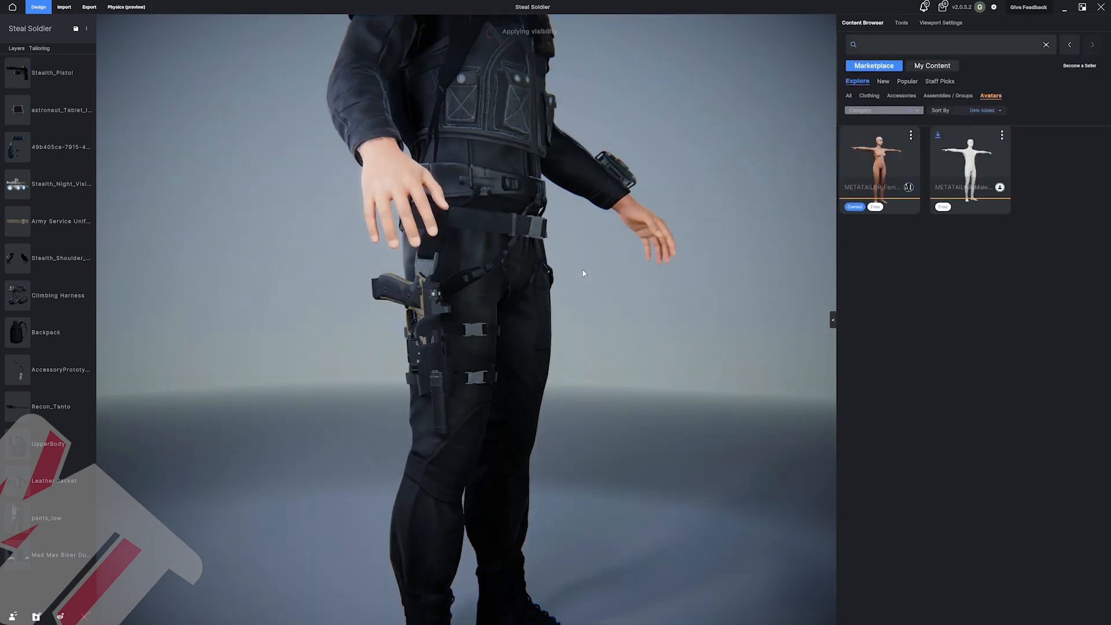
{"action": "scroll", "coordinate": [584, 273], "scroll_direction": "down", "scroll_amount": 5}
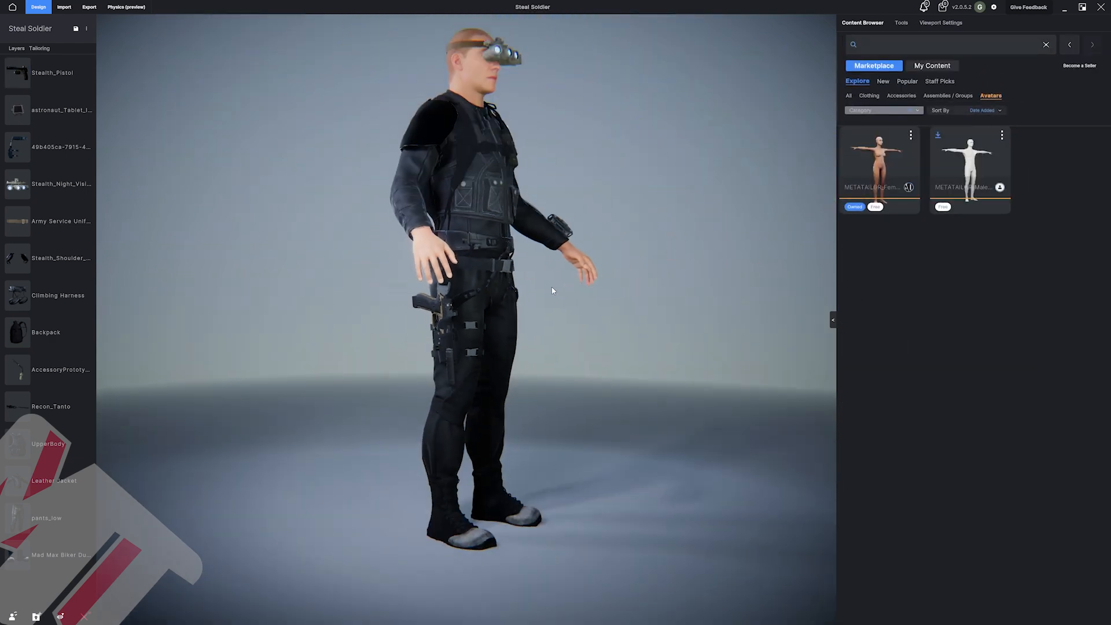
{"action": "left_click_drag", "start_coordinate": [550, 289], "coordinate": [317, 217]}
Lower the exposure, rotate the environment to its maximum and try the Spotlight and Daytime lighting presets.
{"action": "left_click", "coordinate": [939, 26]}
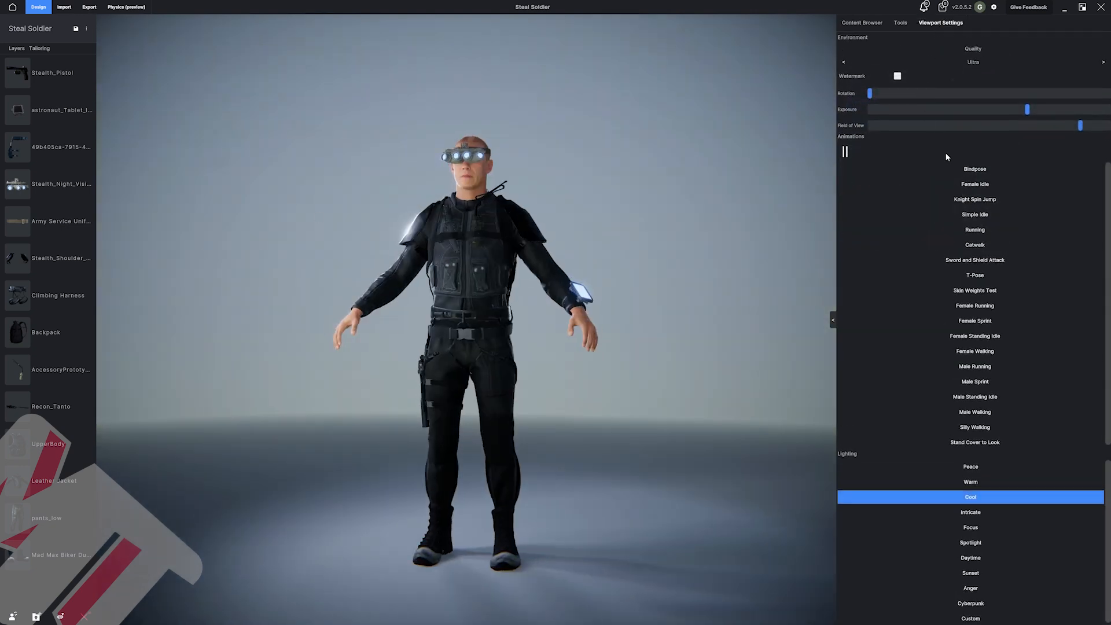
{"action": "left_click_drag", "start_coordinate": [994, 111], "coordinate": [930, 116]}
{"action": "left_click", "coordinate": [950, 540]}
{"action": "left_click_drag", "start_coordinate": [870, 93], "coordinate": [1108, 93]}
{"action": "left_click", "coordinate": [971, 558]}
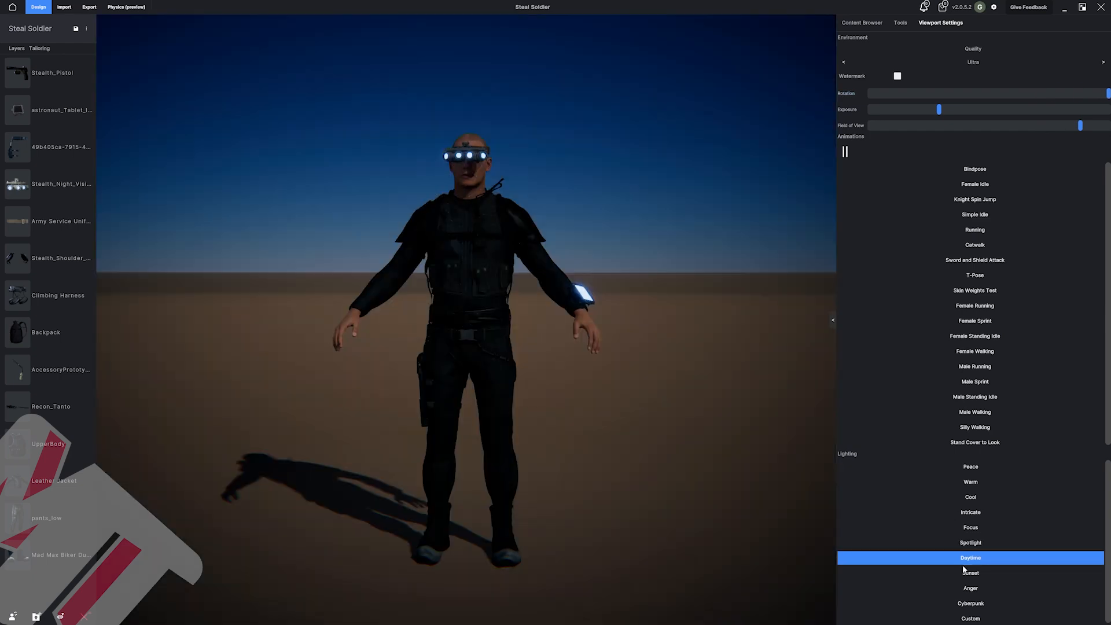
Light the soldier with the Cyberpunk preset, set the environment rotation to about halfway, raise the exposure slightly and reduce the field of view.
{"action": "left_click", "coordinate": [971, 588]}
{"action": "left_click", "coordinate": [971, 604]}
{"action": "left_click", "coordinate": [971, 619]}
{"action": "left_click", "coordinate": [970, 538]}
{"action": "left_click_drag", "start_coordinate": [949, 93], "coordinate": [999, 93]}
{"action": "mouse_move", "coordinate": [671, 151]}
{"action": "left_mouse_down"}
{"action": "mouse_move", "coordinate": [712, 149]}
{"action": "mouse_move", "coordinate": [666, 133]}
{"action": "left_mouse_up"}
{"action": "scroll", "coordinate": [666, 132], "scroll_direction": "up", "scroll_amount": 4}
{"action": "left_click_drag", "start_coordinate": [939, 110], "coordinate": [980, 111]}
{"action": "left_click_drag", "start_coordinate": [674, 254], "coordinate": [630, 303]}
{"action": "scroll", "coordinate": [630, 302], "scroll_direction": "down", "scroll_amount": 3}
Preview the outfit in the Running and Stand Cover to Look animations.
{"action": "left_click", "coordinate": [976, 230]}
{"action": "left_click_drag", "start_coordinate": [677, 231], "coordinate": [630, 247]}
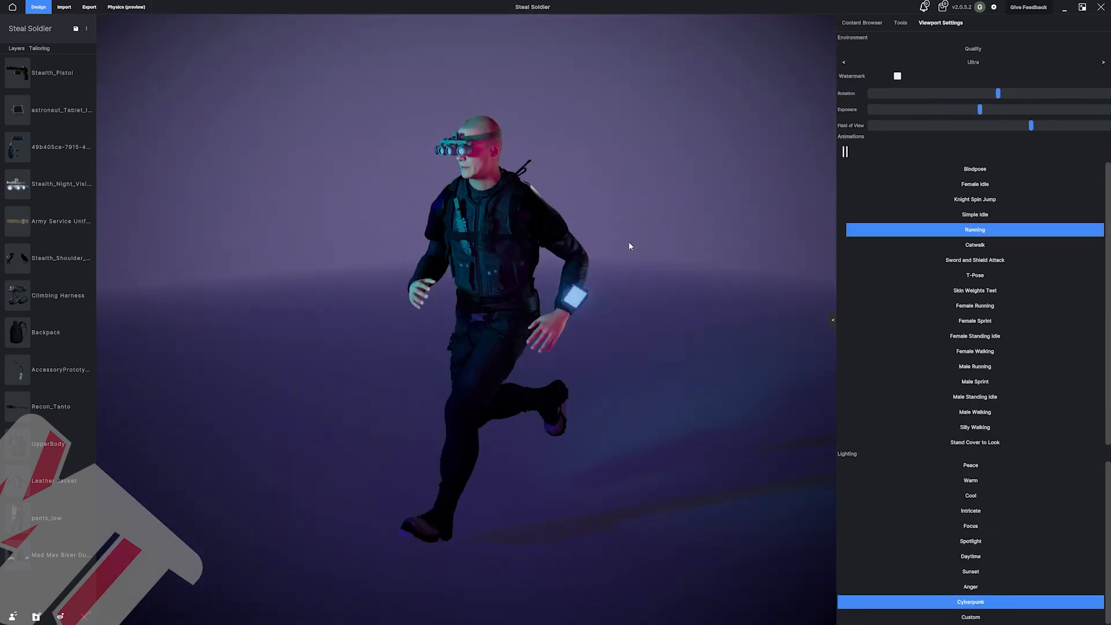
{"action": "left_click", "coordinate": [975, 443]}
{"action": "left_click_drag", "start_coordinate": [648, 349], "coordinate": [606, 280]}
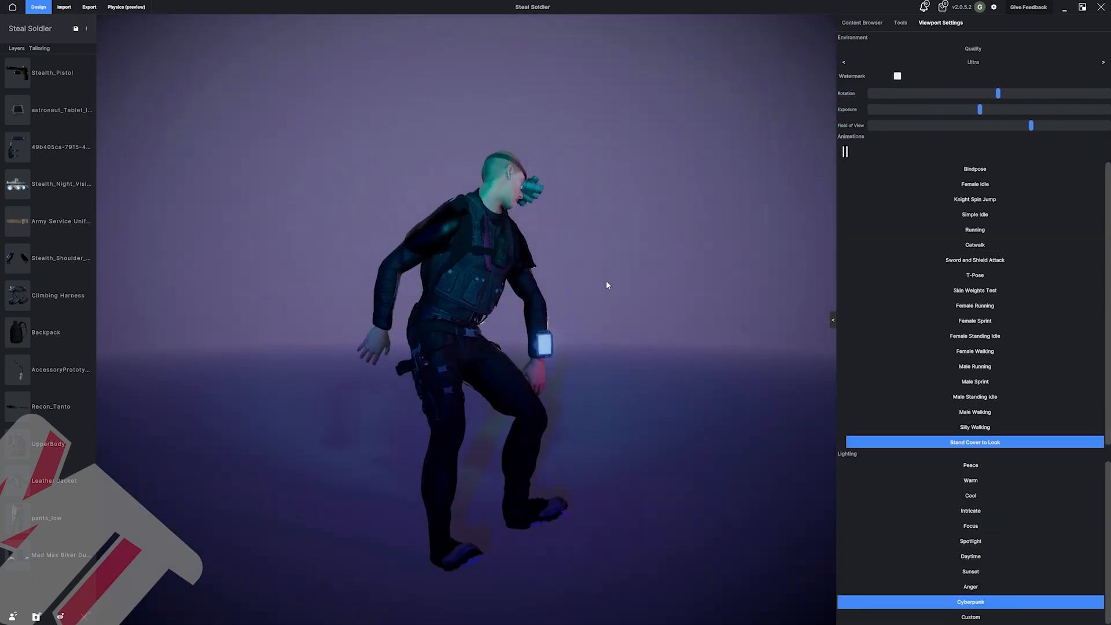
Switch the soldier to T-Pose and check the outfit's tailoring stages.
{"action": "left_click", "coordinate": [880, 275]}
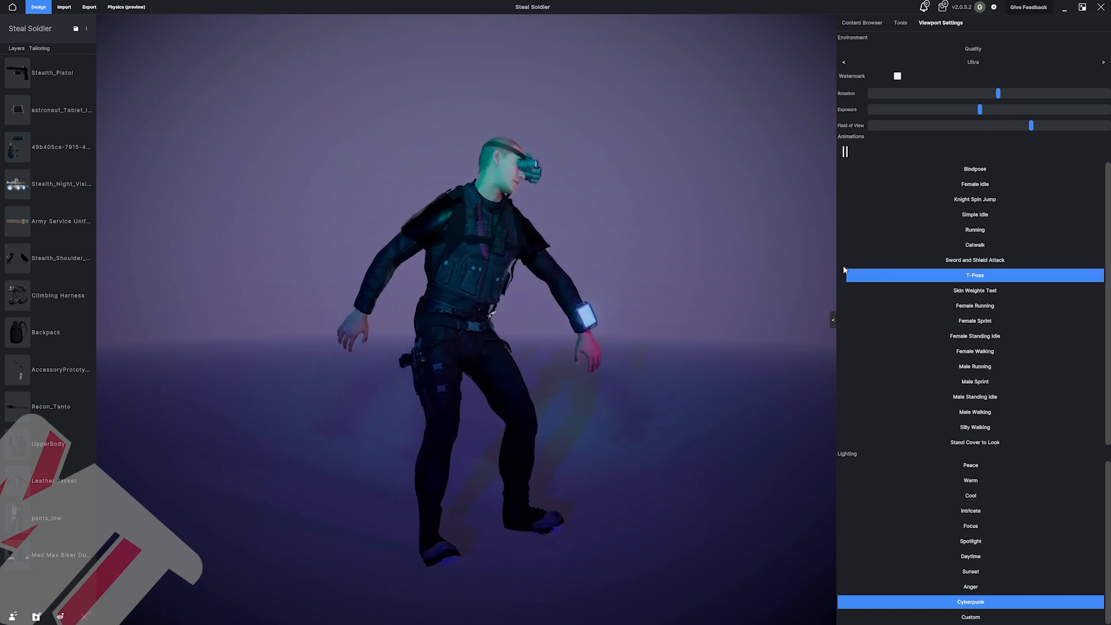
{"action": "left_click", "coordinate": [39, 48]}
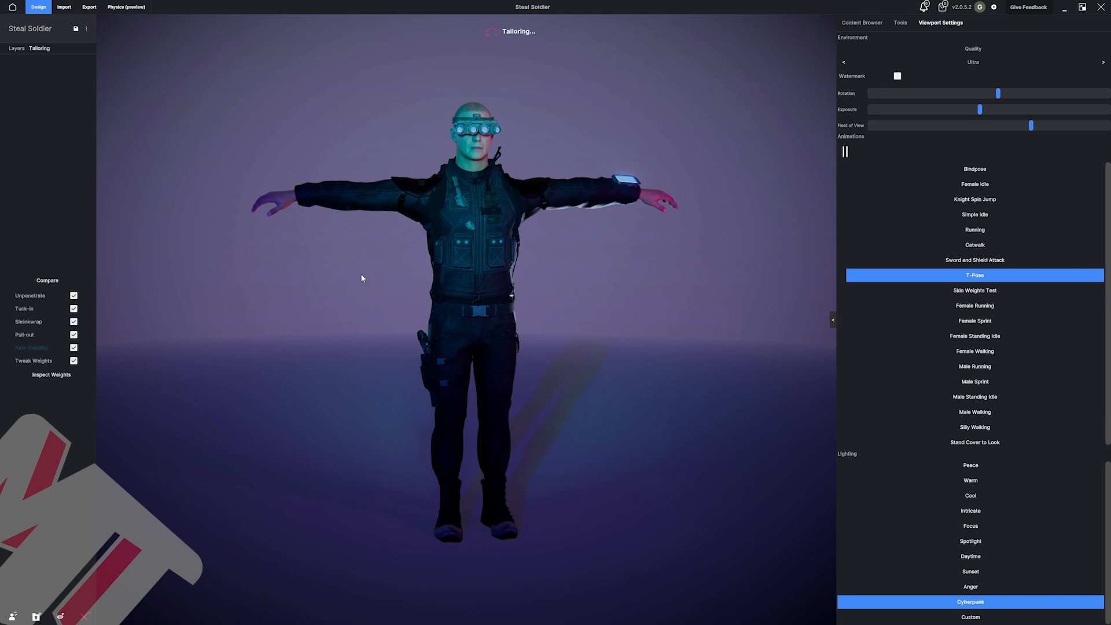
{"action": "left_click", "coordinate": [10, 50]}
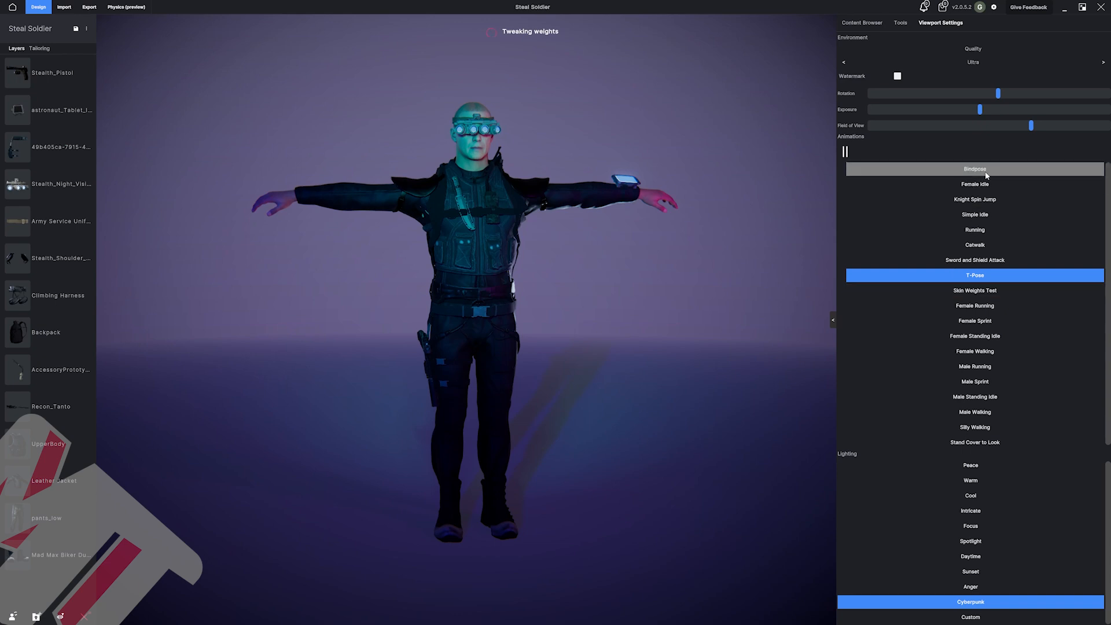
Return the soldier to Bindpose, then hide and show the pants_low layer to check the legs.
{"action": "left_click", "coordinate": [961, 169]}
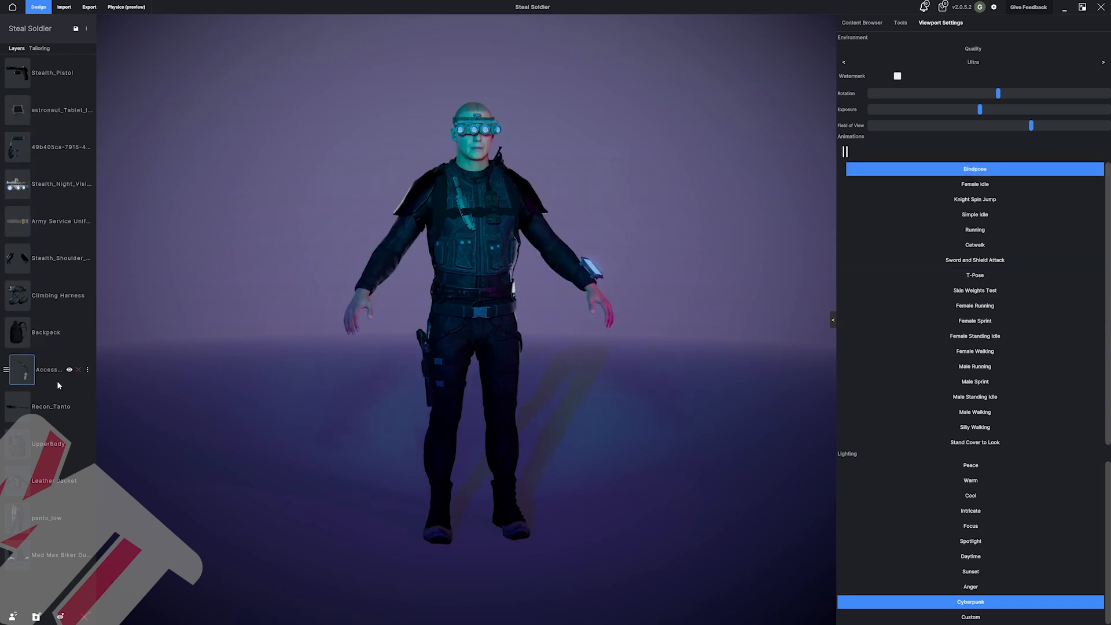
{"action": "left_click", "coordinate": [69, 519]}
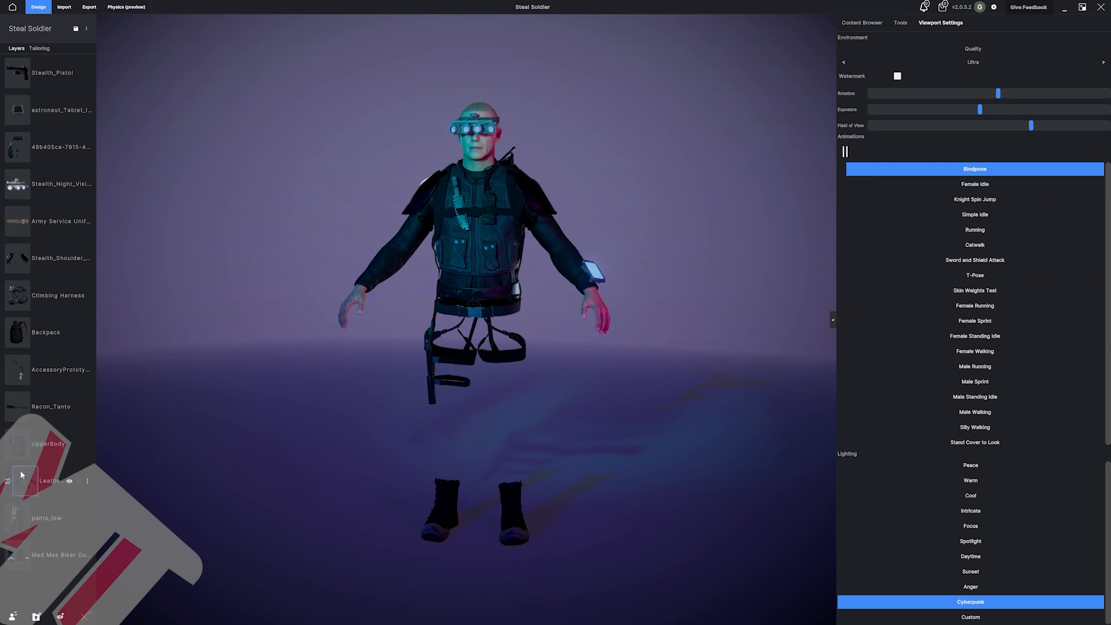
{"action": "left_click", "coordinate": [69, 518]}
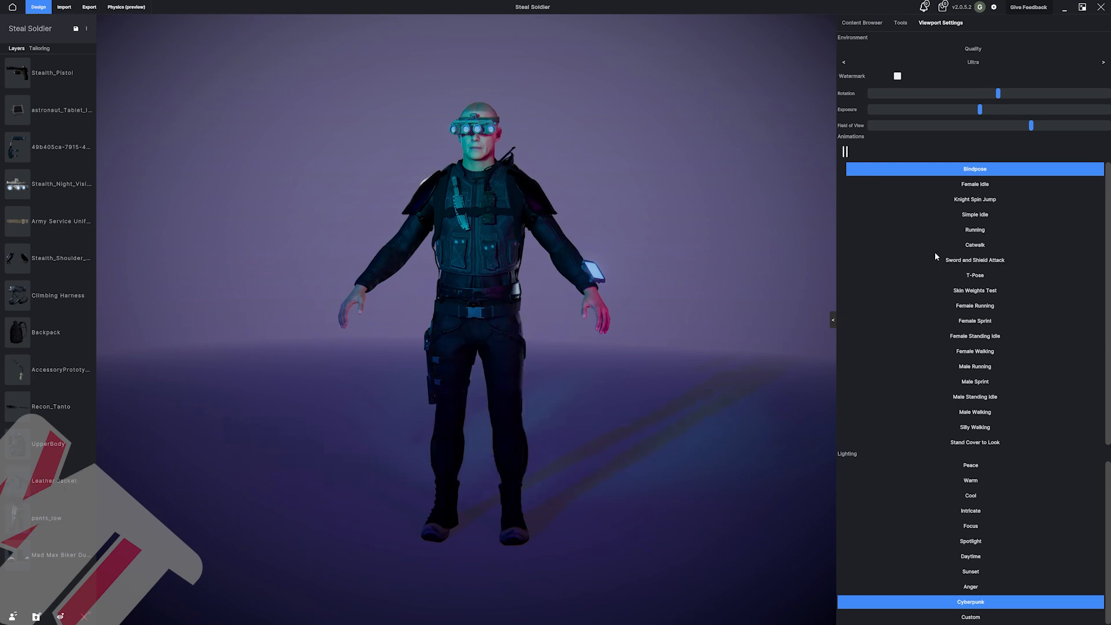
Examine the finished outfit from several angles with the Stand Cover to Look and Male Running animations.
{"action": "left_click", "coordinate": [961, 441]}
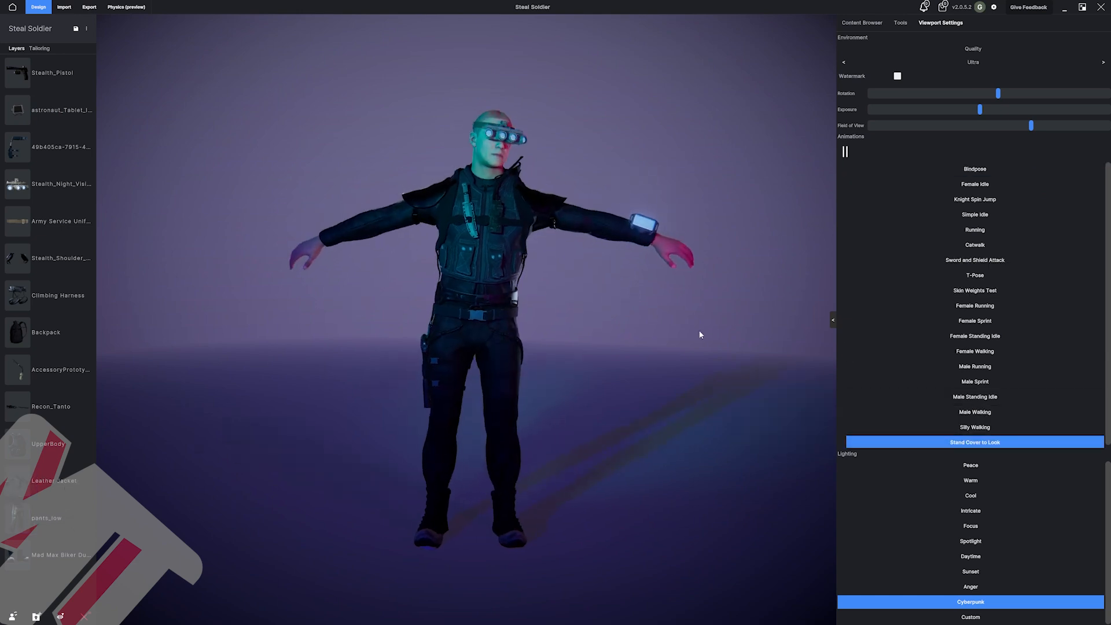
{"action": "left_click_drag", "start_coordinate": [485, 368], "coordinate": [749, 299]}
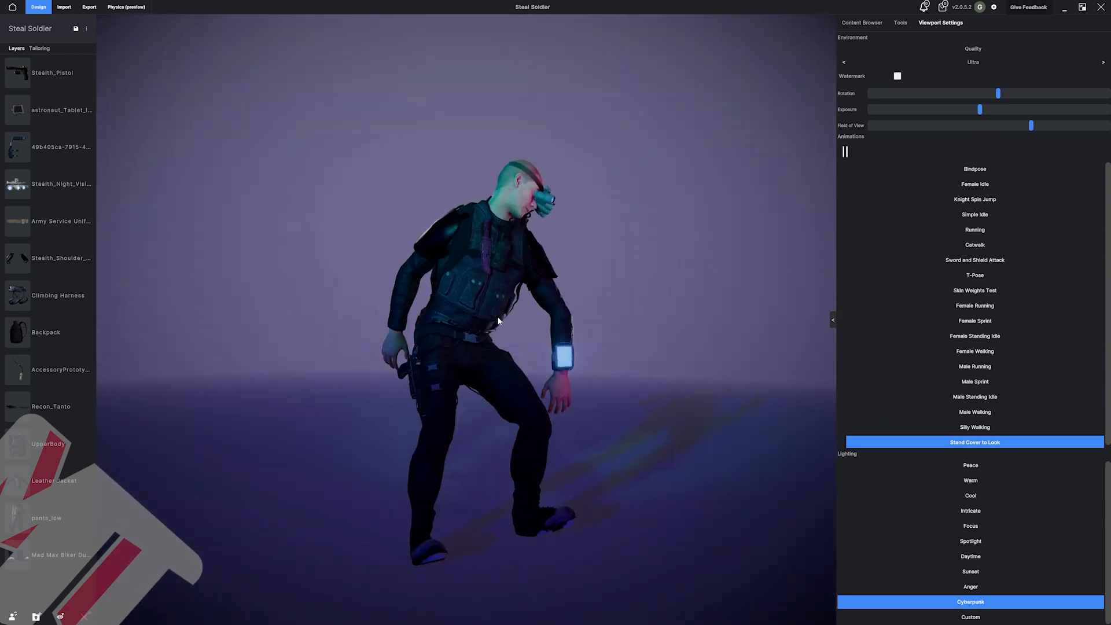
{"action": "left_click", "coordinate": [975, 366]}
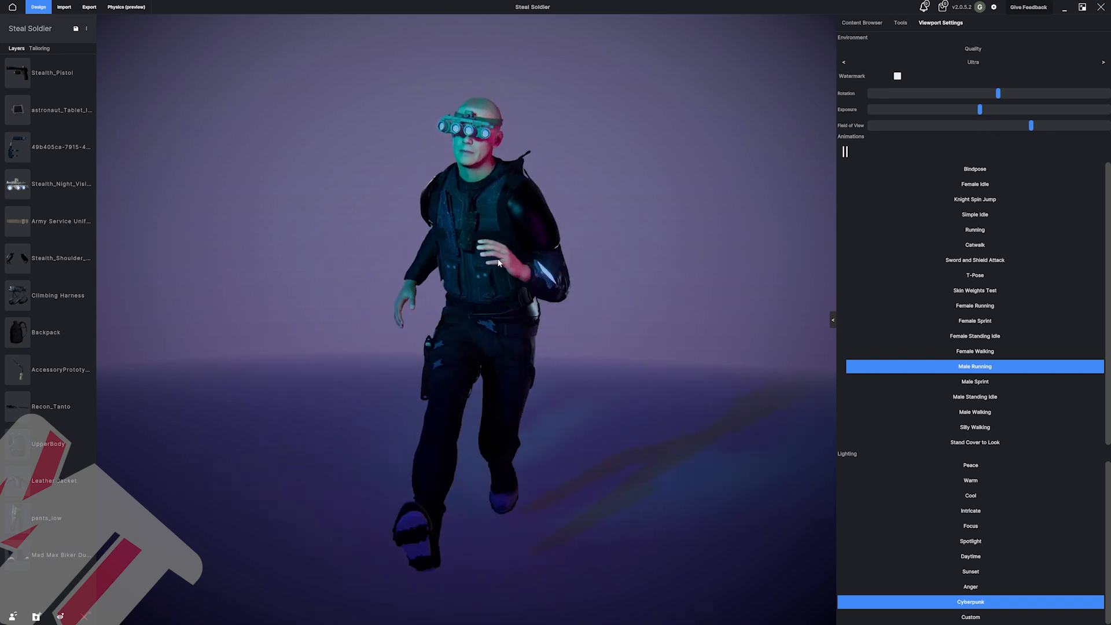
{"action": "left_click_drag", "start_coordinate": [498, 258], "coordinate": [533, 273]}
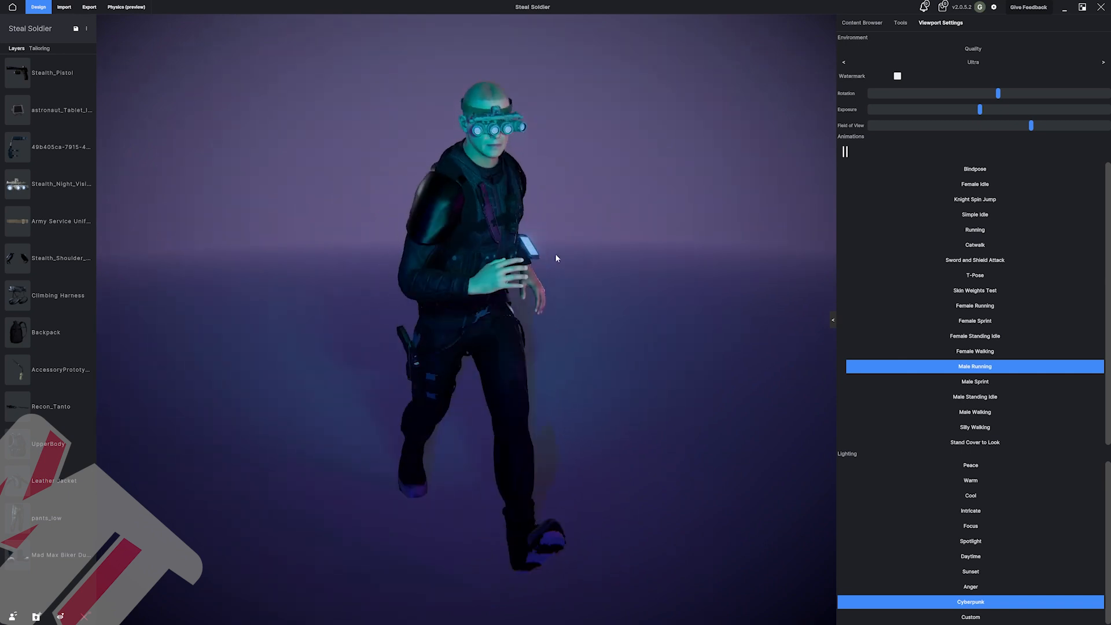
{"action": "left_click", "coordinate": [951, 446]}
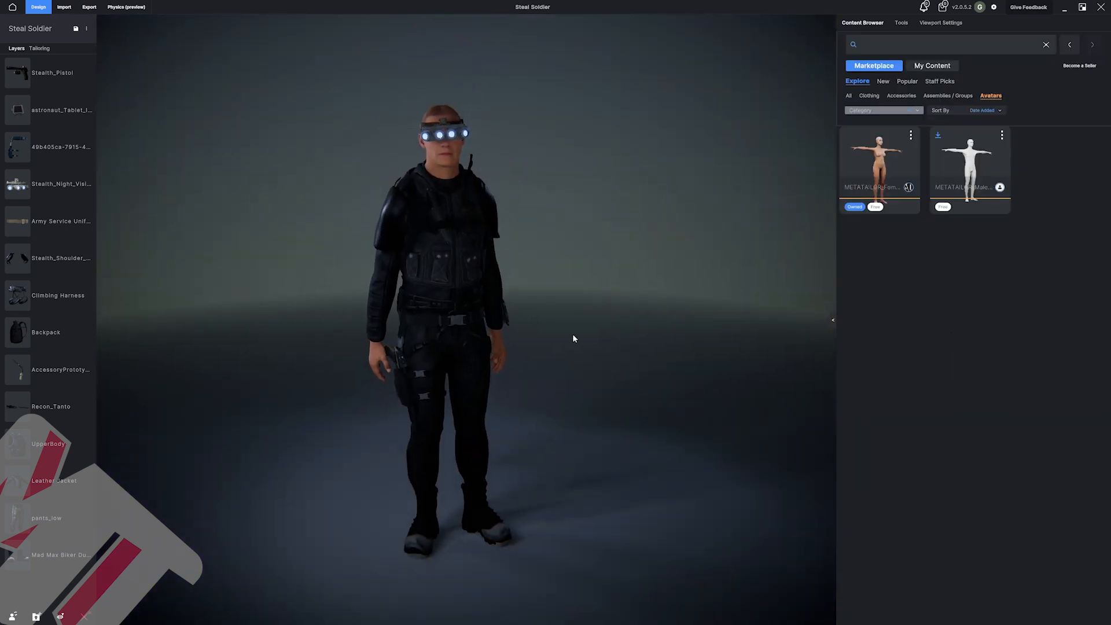
{"action": "middle_click_drag", "start_coordinate": [573, 336], "coordinate": [605, 329]}
{"action": "scroll", "coordinate": [604, 329], "scroll_direction": "up", "scroll_amount": 2}
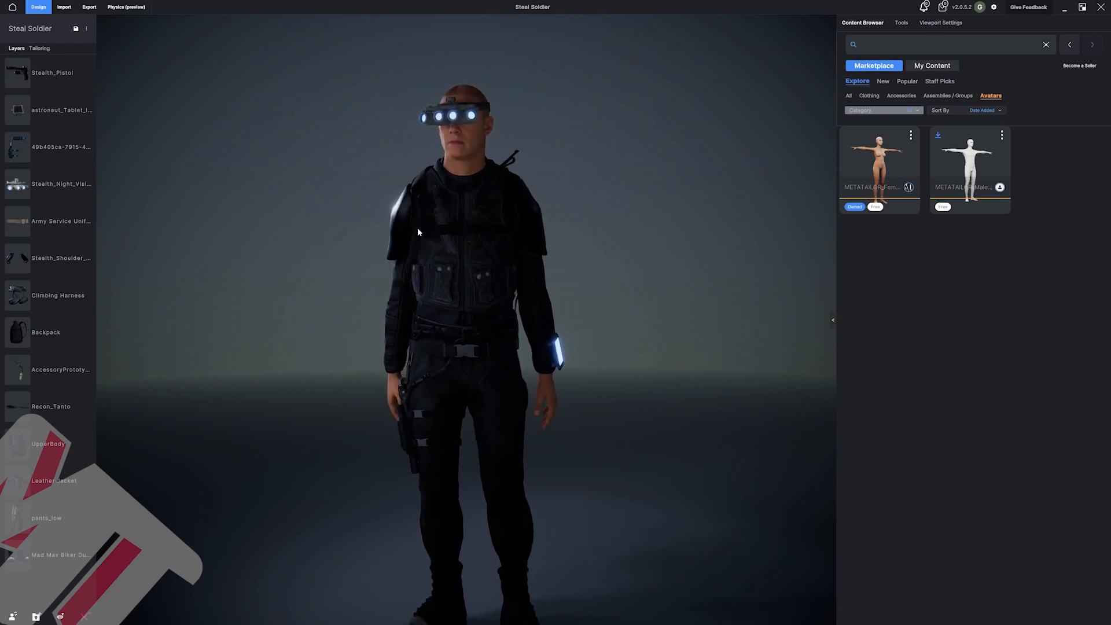
Set up the export without the avatar, saving to the Stealth Soldier Complete Outfit folder, with Stealth_Soldier as the folder name.
{"action": "left_click", "coordinate": [89, 7]}
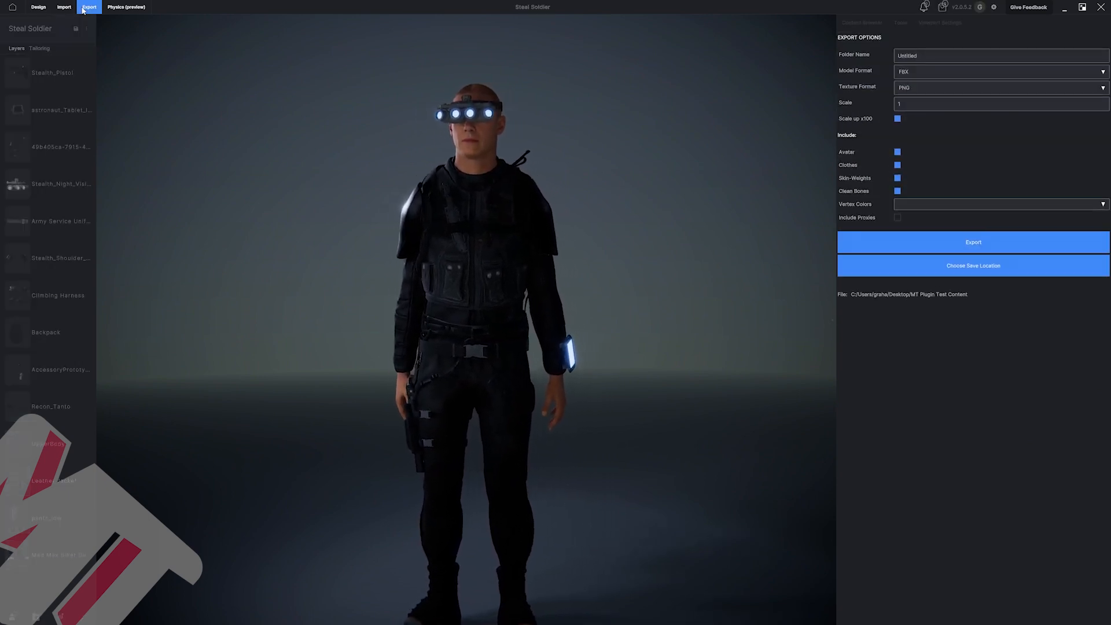
{"action": "left_click", "coordinate": [914, 56]}
{"action": "type", "text": "th"}
{"action": "key", "text": "Delete"}
{"action": "type", "text": "_"}
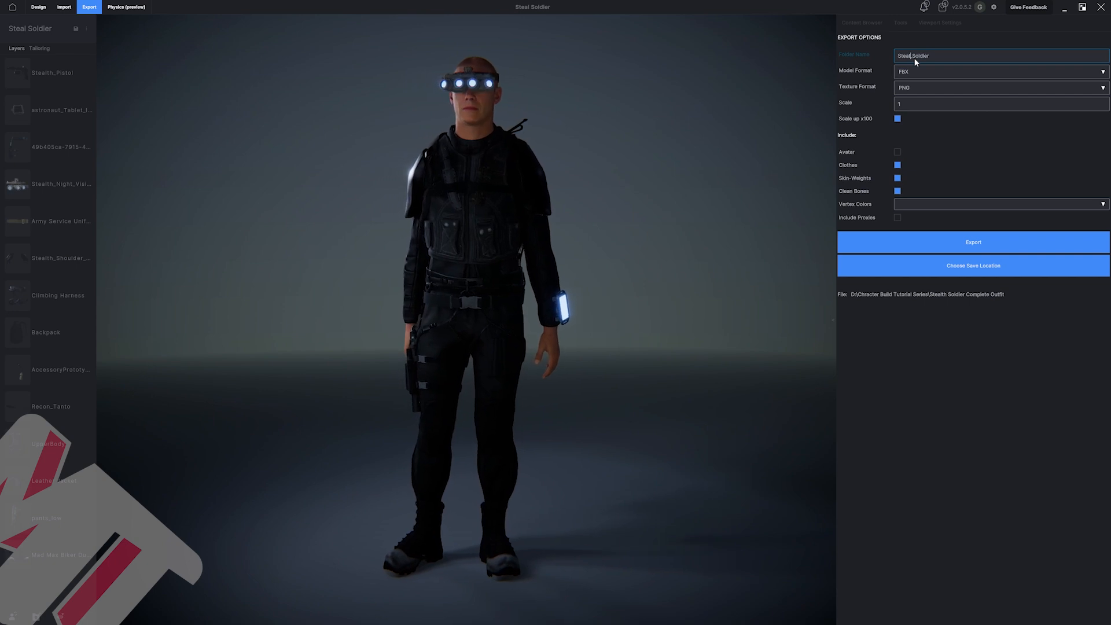
{"action": "key", "text": "Return"}
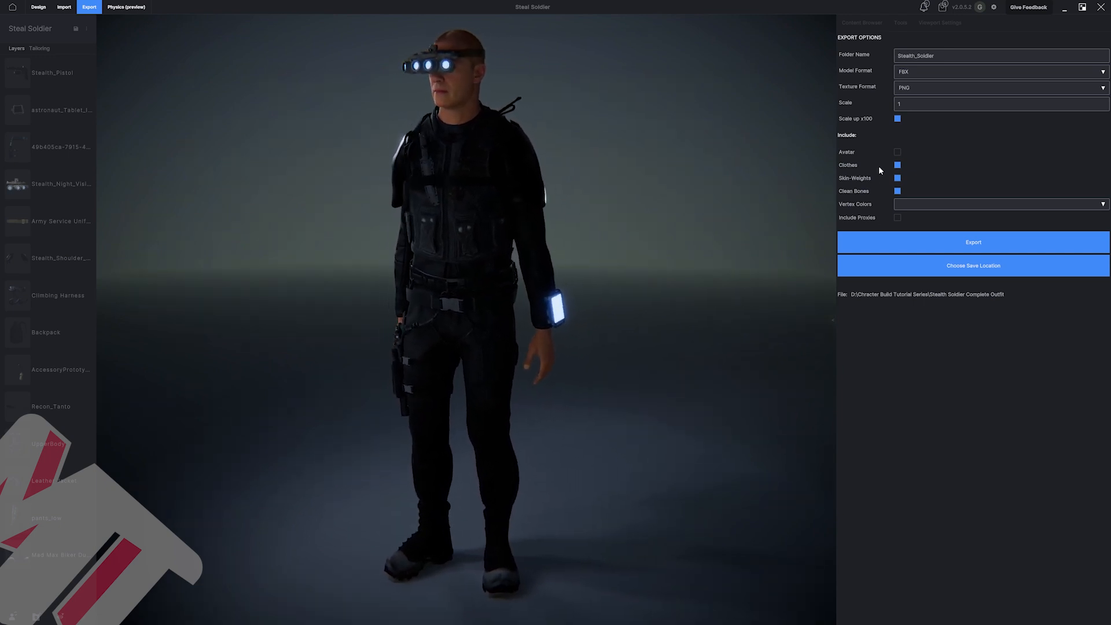
Export the clothes as FBX with PNG textures, keeping skin weights and clean bones enabled, vertex colors unset and proxies excluded.
{"action": "left_click", "coordinate": [897, 178]}
{"action": "left_click", "coordinate": [897, 178]}
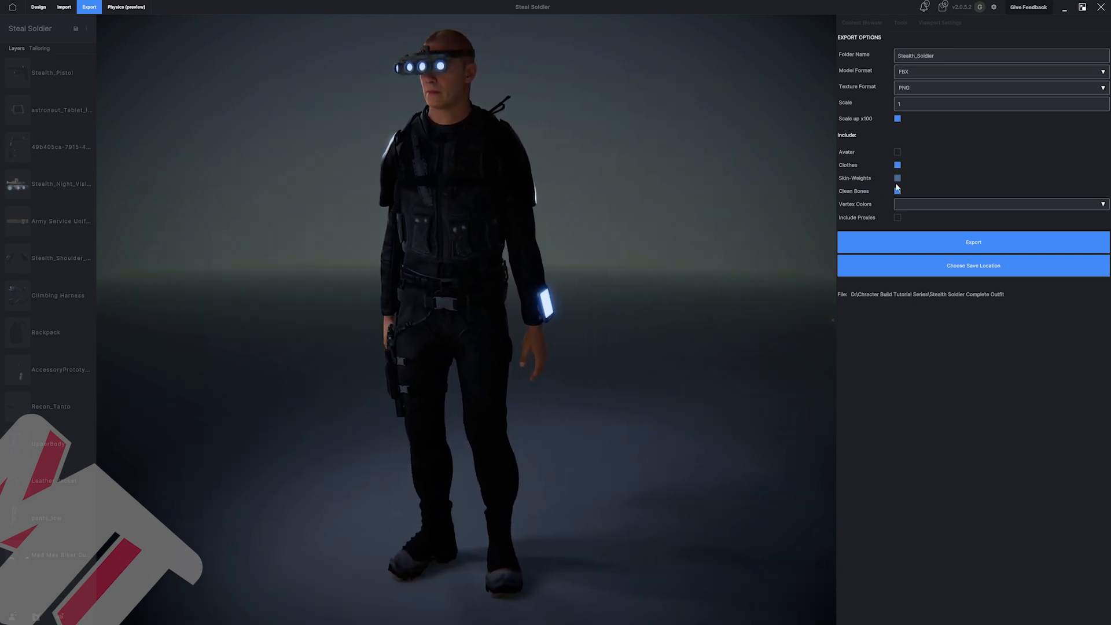
{"action": "left_click", "coordinate": [897, 191]}
{"action": "left_click", "coordinate": [898, 191]}
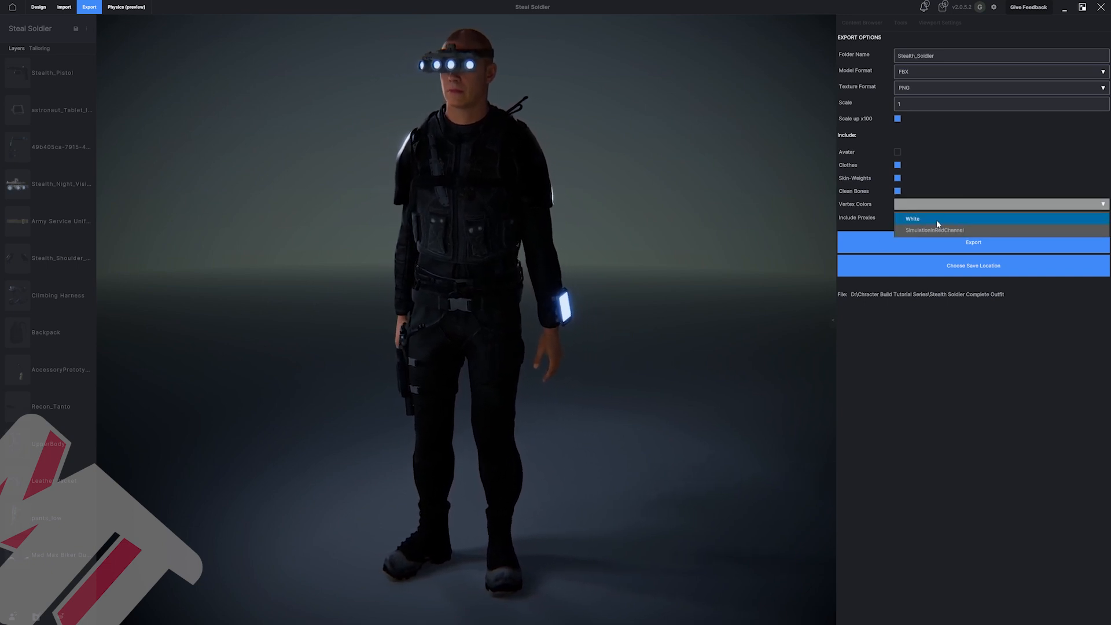
{"action": "left_click", "coordinate": [849, 279]}
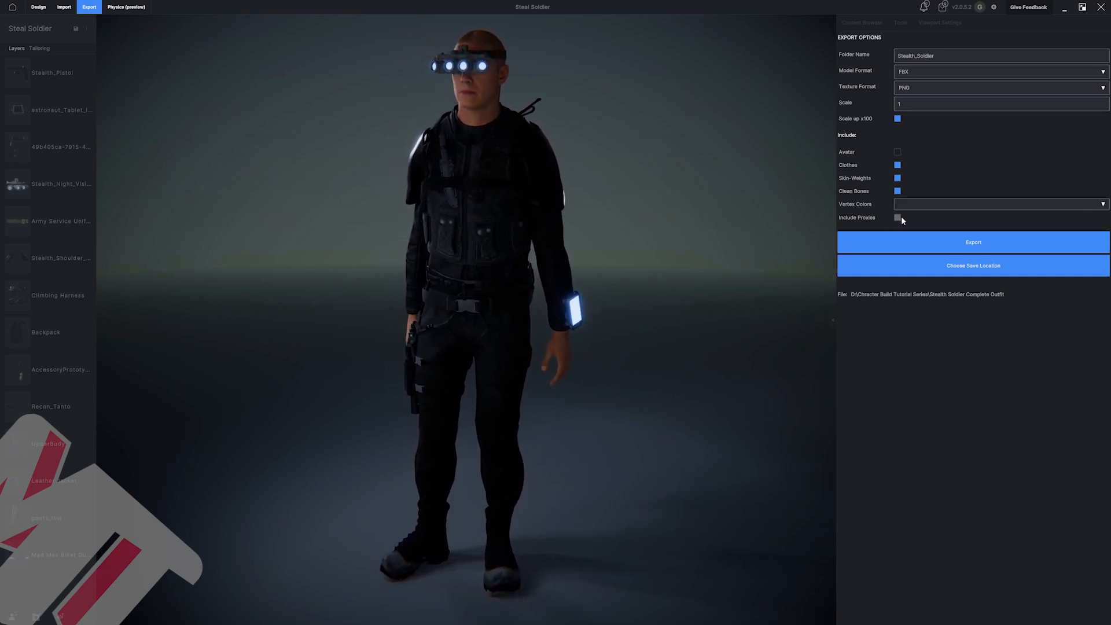
{"action": "left_click", "coordinate": [962, 250]}
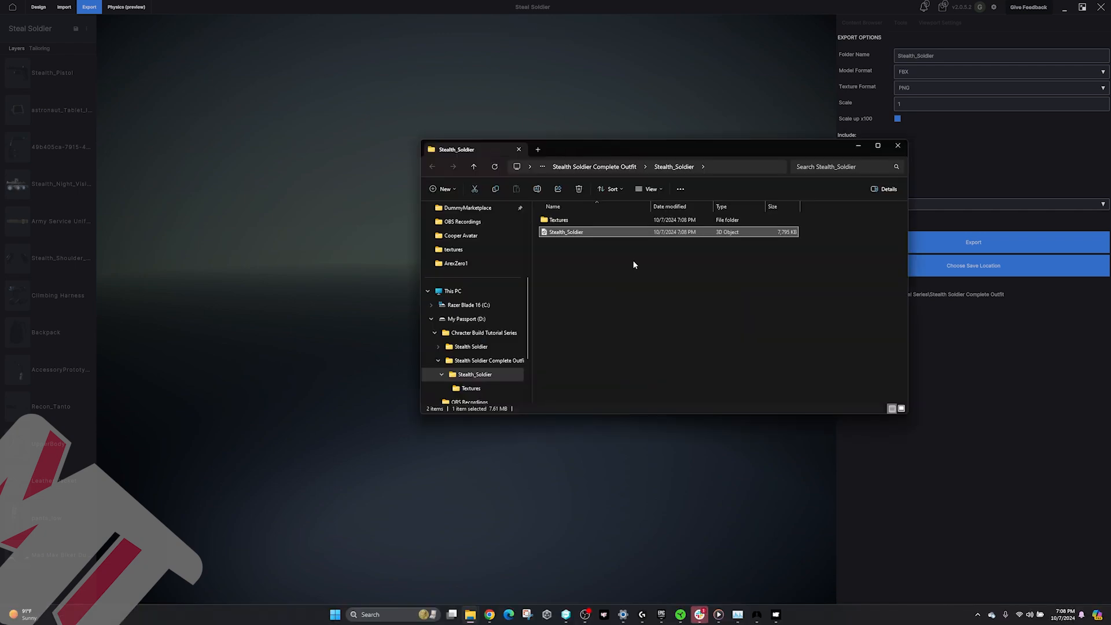
Look through the exported Stealth_Soldier folder and the images in its Textures subfolder.
{"action": "left_click_drag", "start_coordinate": [609, 145], "coordinate": [581, 150]}
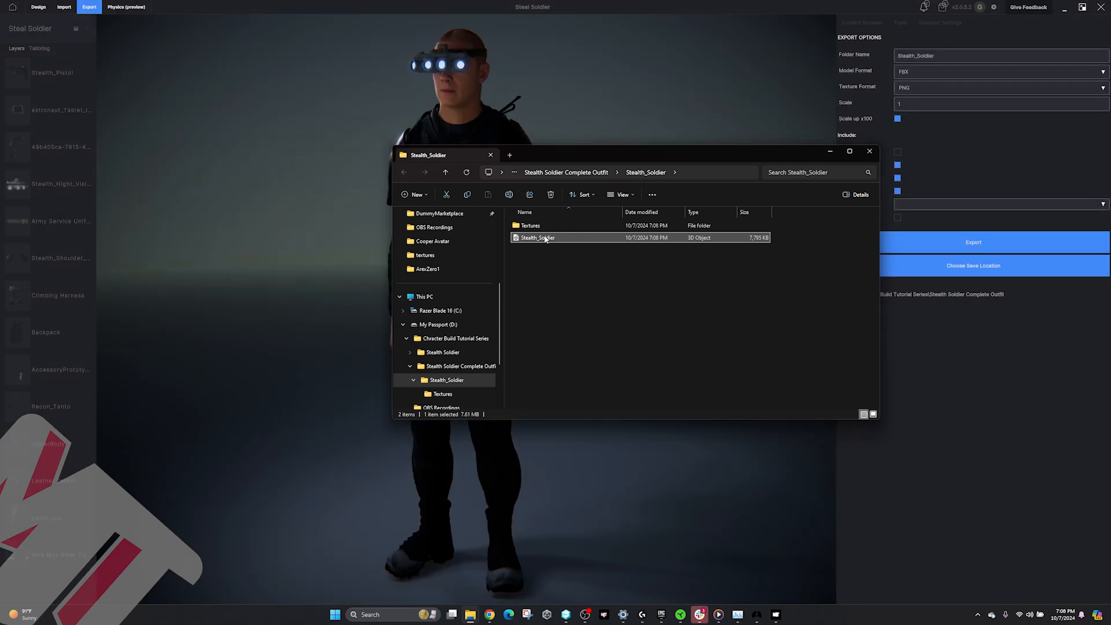
{"action": "left_click", "coordinate": [533, 227]}
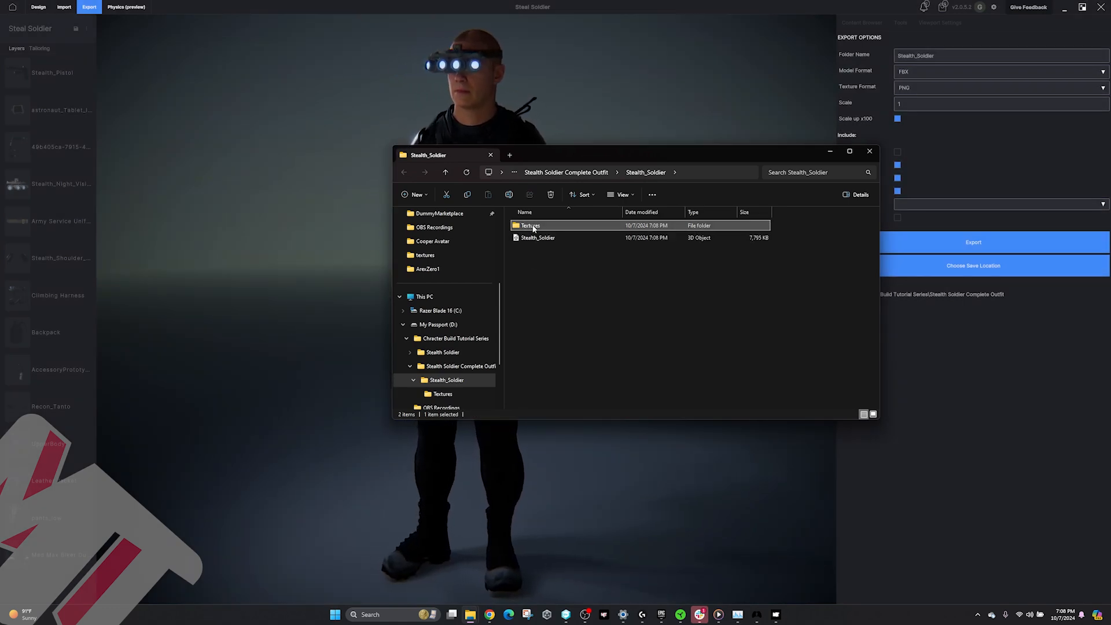
{"action": "double_click", "coordinate": [533, 227]}
{"action": "scroll", "coordinate": [657, 268], "scroll_direction": "down", "scroll_amount": 2}
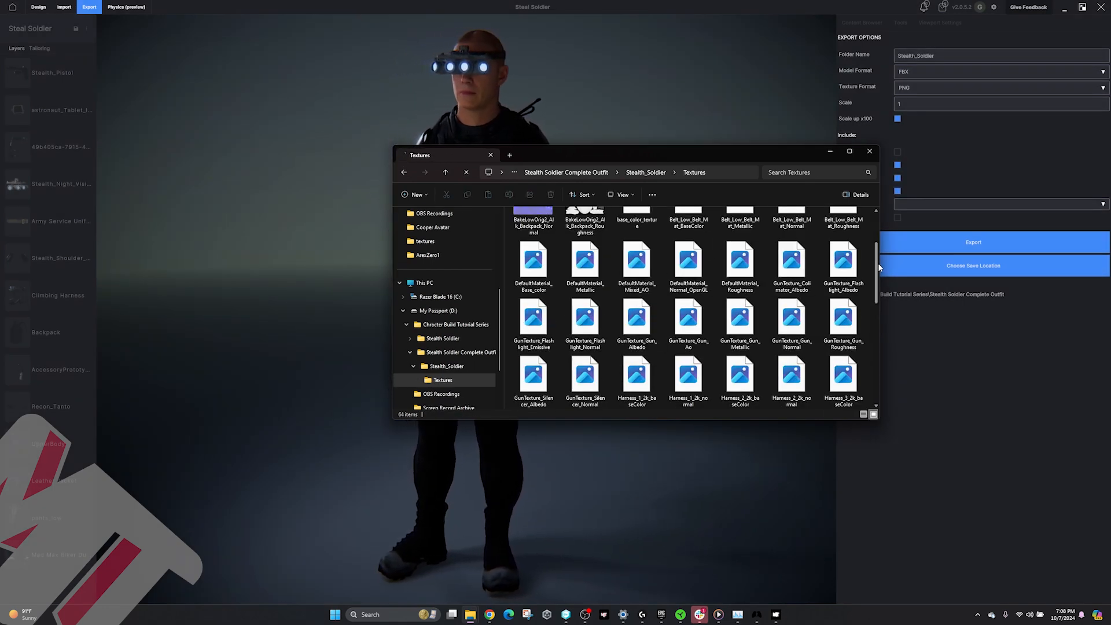
{"action": "mouse_move", "coordinate": [877, 267]}
{"action": "left_mouse_down"}
{"action": "mouse_move", "coordinate": [874, 365]}
{"action": "mouse_move", "coordinate": [872, 254]}
{"action": "left_mouse_up"}
{"action": "left_click", "coordinate": [576, 106]}
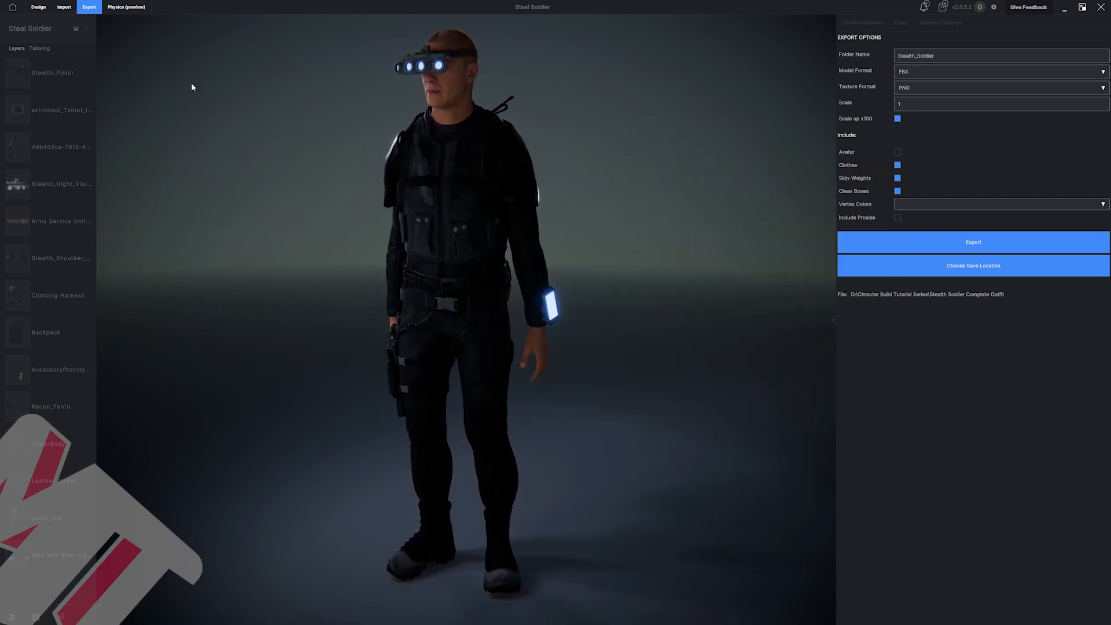
Return to the design workspace, save the Steal Soldier project and close it by way of the home screen.
{"action": "left_click", "coordinate": [38, 7]}
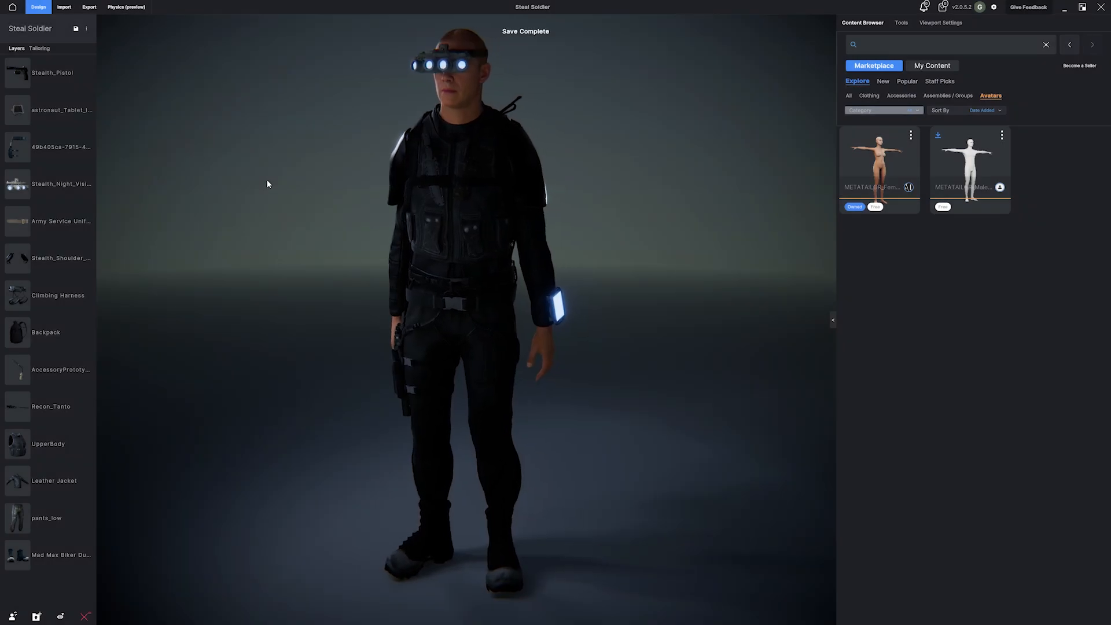
{"action": "left_click", "coordinate": [12, 7]}
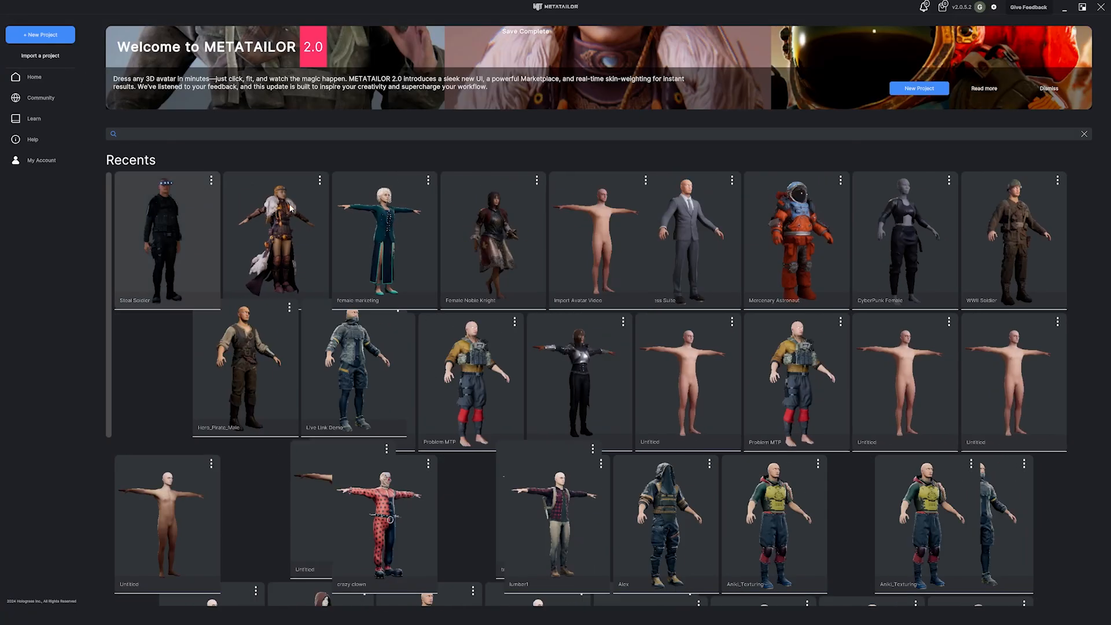
{"action": "left_click", "coordinate": [1100, 8]}
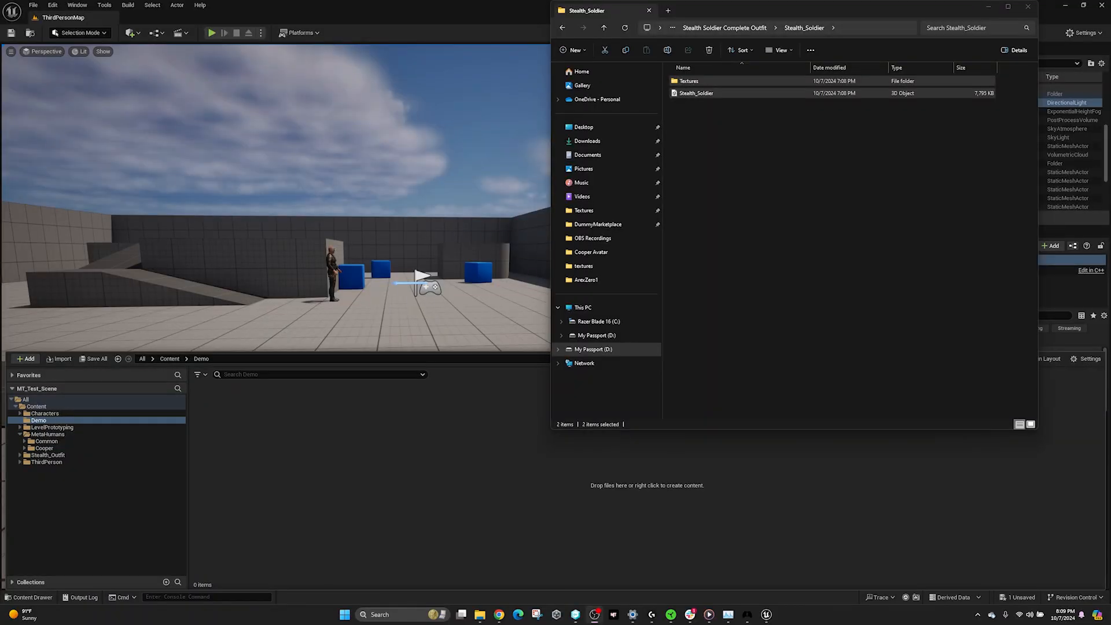
In Unreal Engine, set up importing the Stealth_Soldier model and textures into Demo with the metahuman_base_skel skeleton, and cancel the import.
{"action": "left_click_drag", "start_coordinate": [702, 9], "coordinate": [599, 46]}
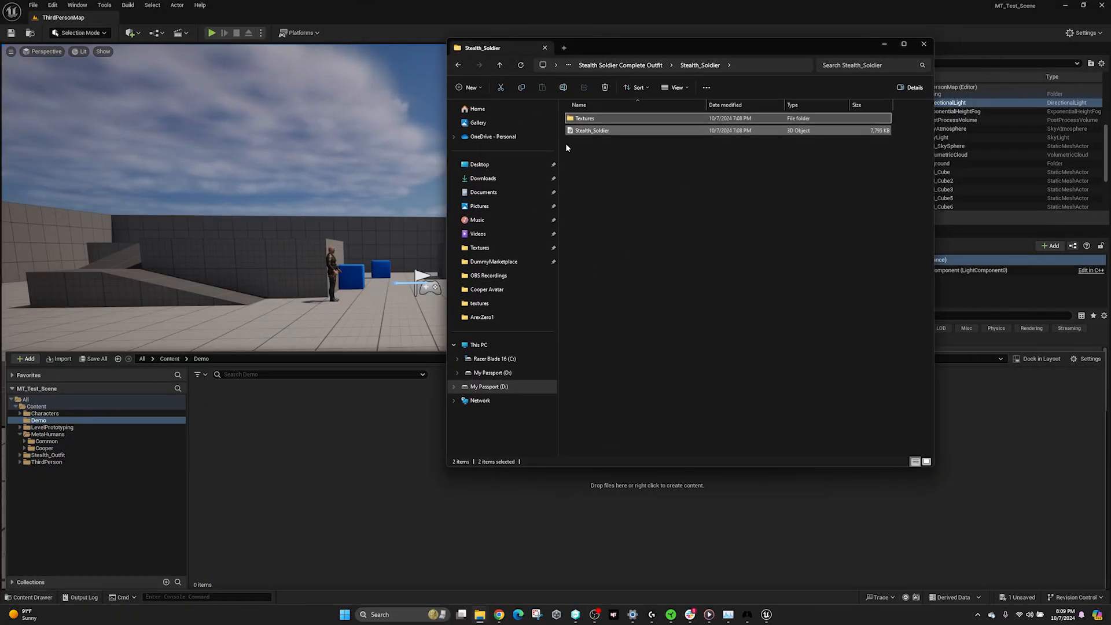
{"action": "left_click", "coordinate": [370, 454]}
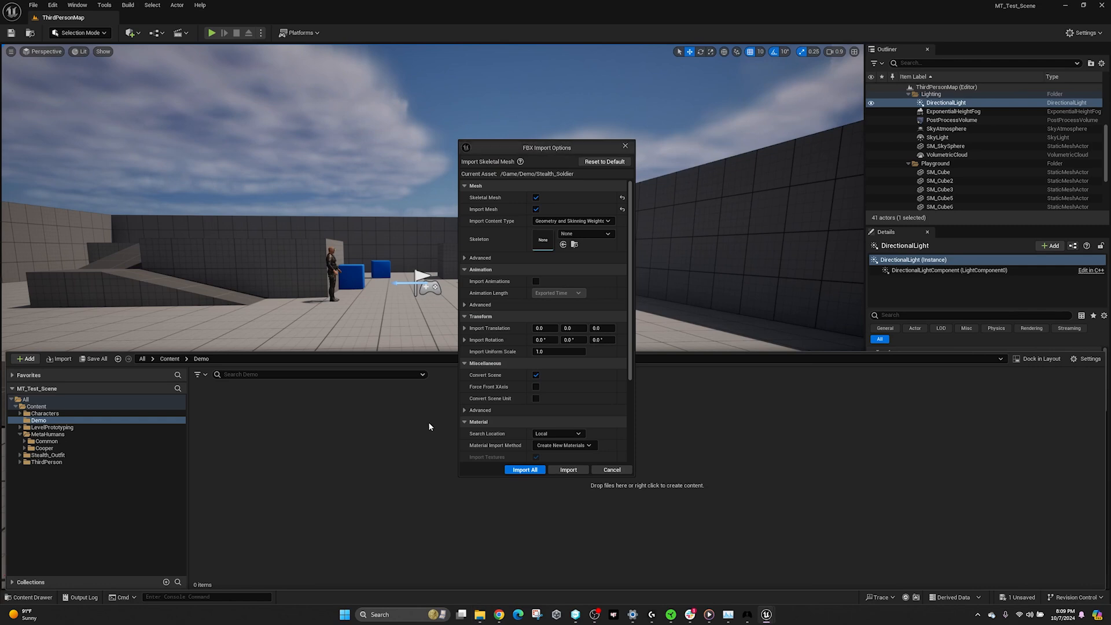
{"action": "left_click", "coordinate": [573, 234]}
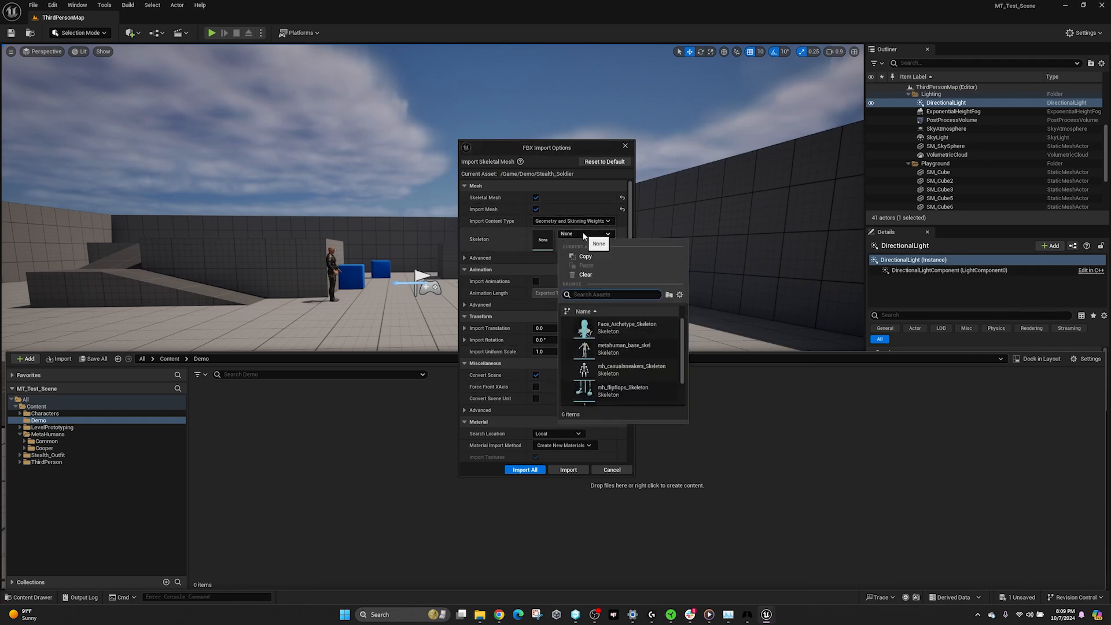
{"action": "left_click", "coordinate": [600, 346]}
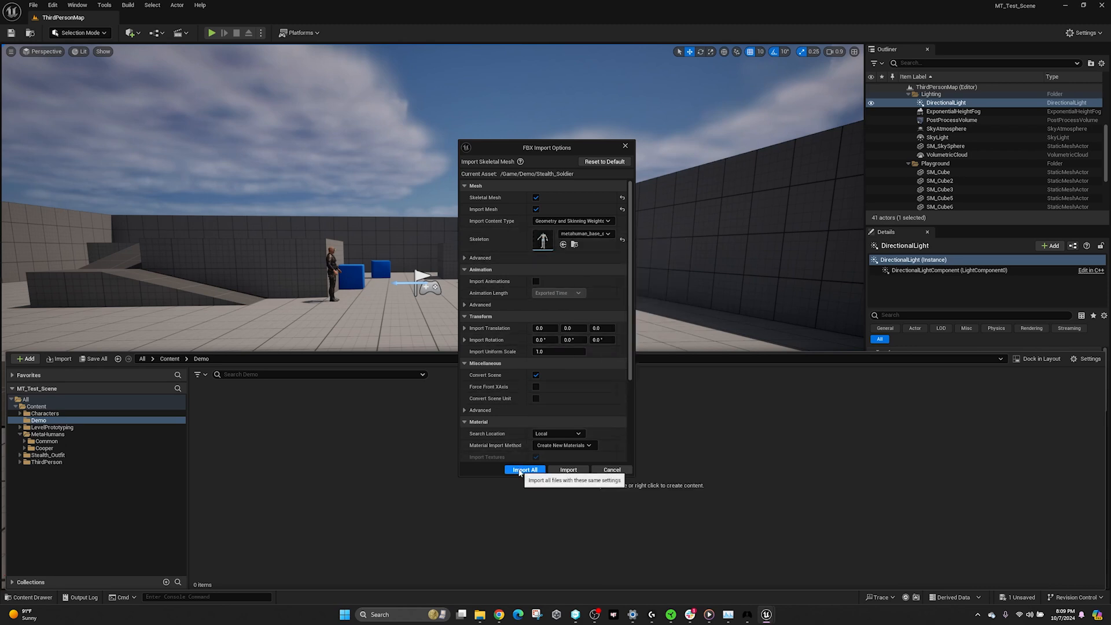
{"action": "left_click", "coordinate": [606, 470]}
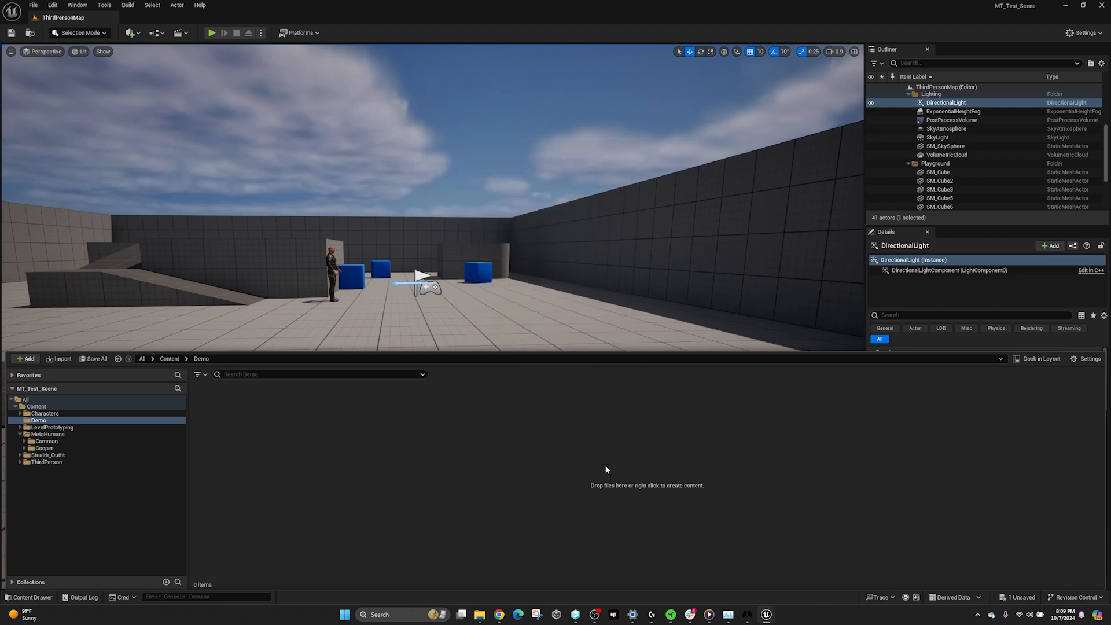
Open the Stealth_Outfit content folder and look through the outfit's imported materials and textures.
{"action": "left_click", "coordinate": [171, 360]}
{"action": "double_click", "coordinate": [405, 402]}
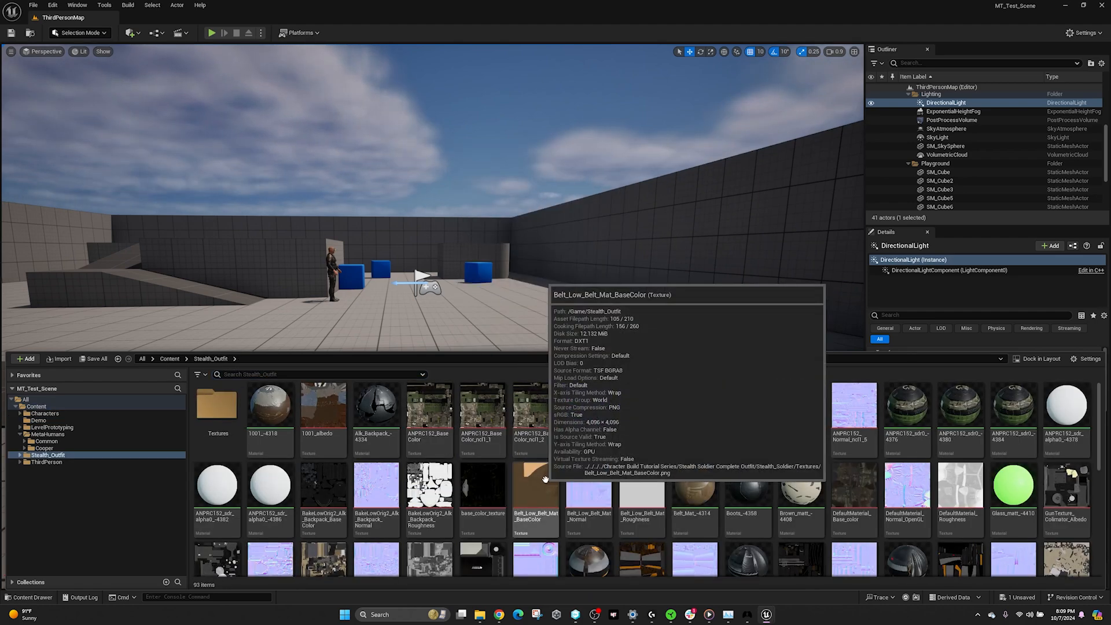
{"action": "scroll", "coordinate": [777, 492], "scroll_direction": "down", "scroll_amount": 2}
{"action": "scroll", "coordinate": [776, 491], "scroll_direction": "down", "scroll_amount": 5}
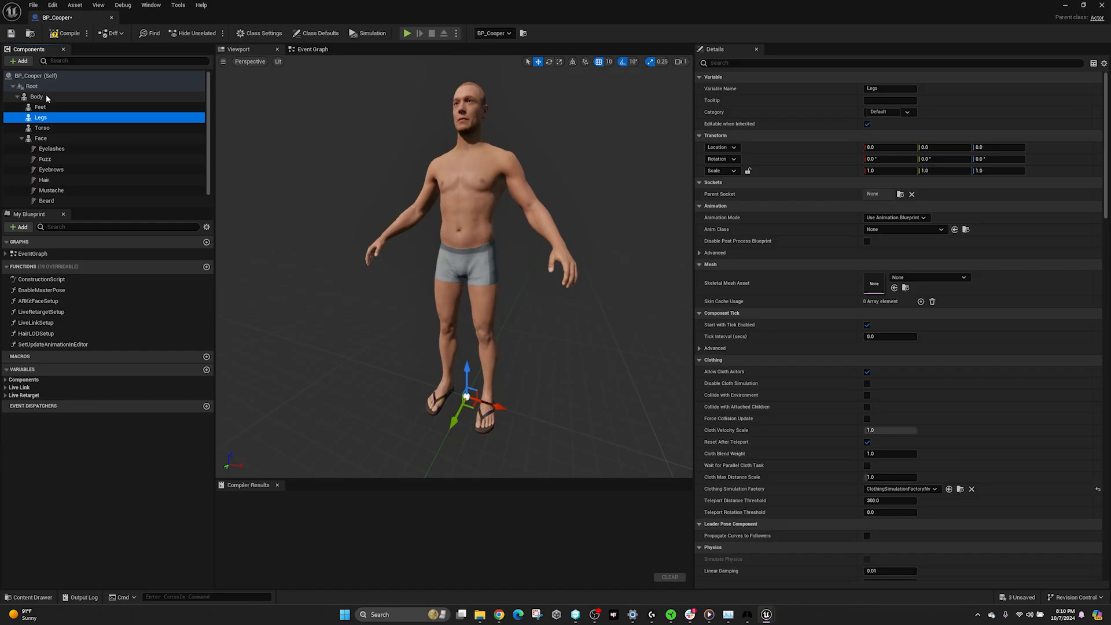
Add a skeletal mesh component under Body in the BP_Cooper blueprint and name it Stealth_Outfit.
{"action": "left_click", "coordinate": [40, 97]}
{"action": "left_click", "coordinate": [20, 61]}
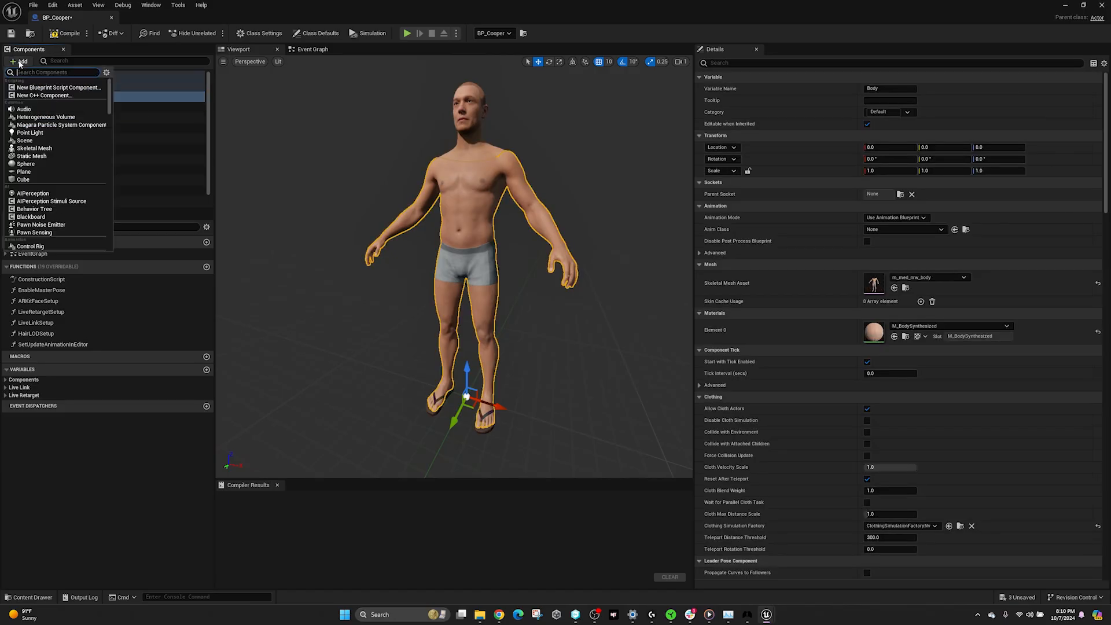
{"action": "left_click", "coordinate": [40, 149]}
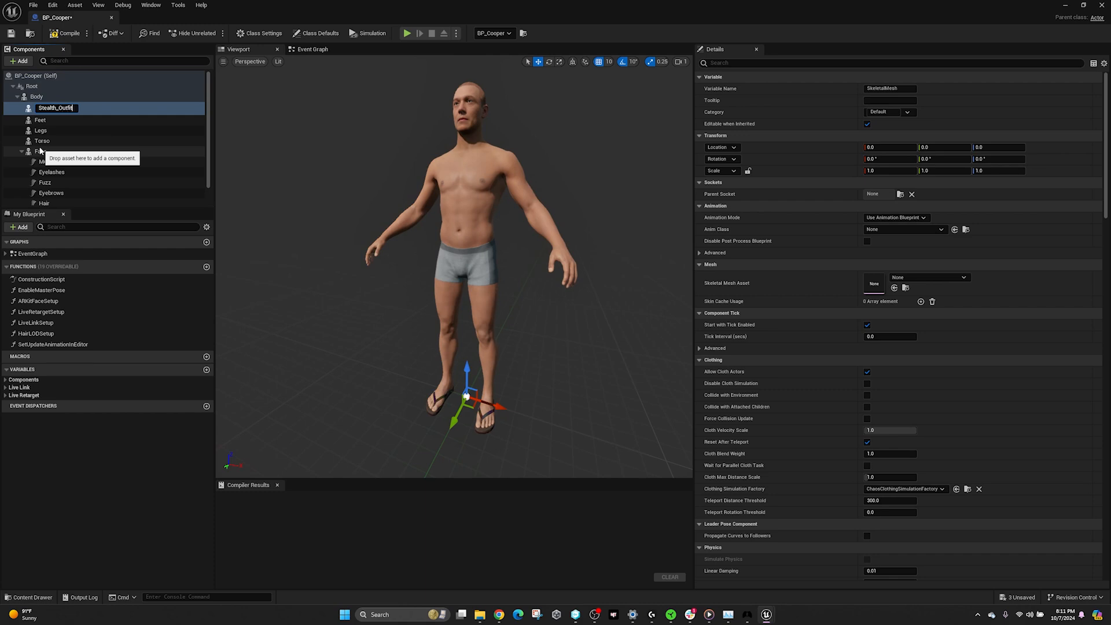
{"action": "type", "text": "Stealth_Outfit"}
{"action": "key", "text": "Return"}
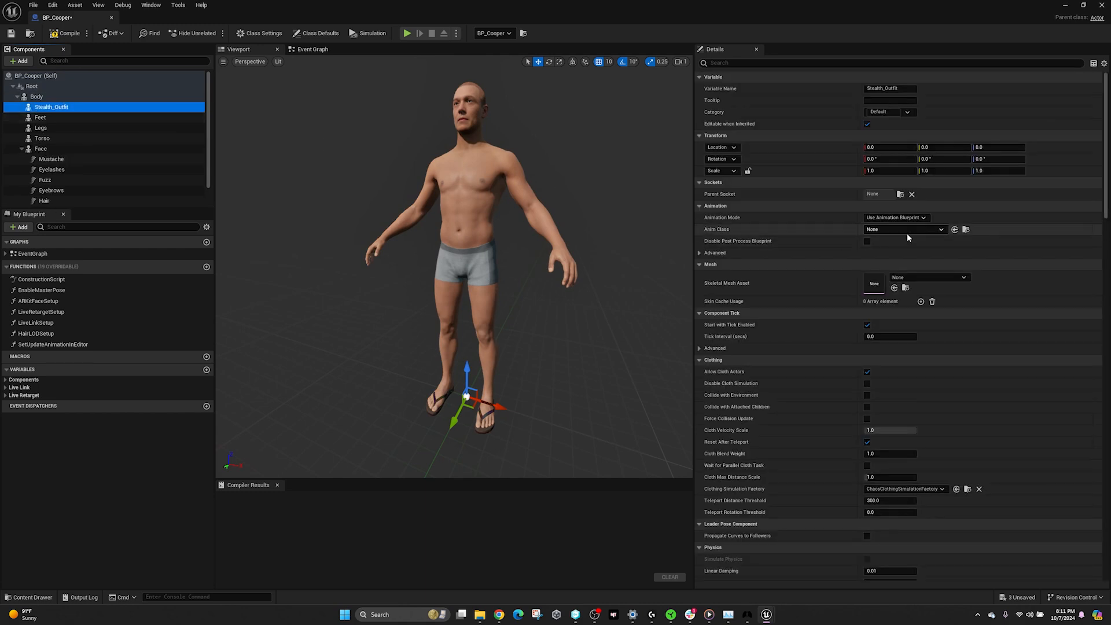
Assign the Stealth_Soldier skeletal mesh to the Stealth_Outfit component, check it on the character and close the blueprint.
{"action": "left_click", "coordinate": [929, 278]}
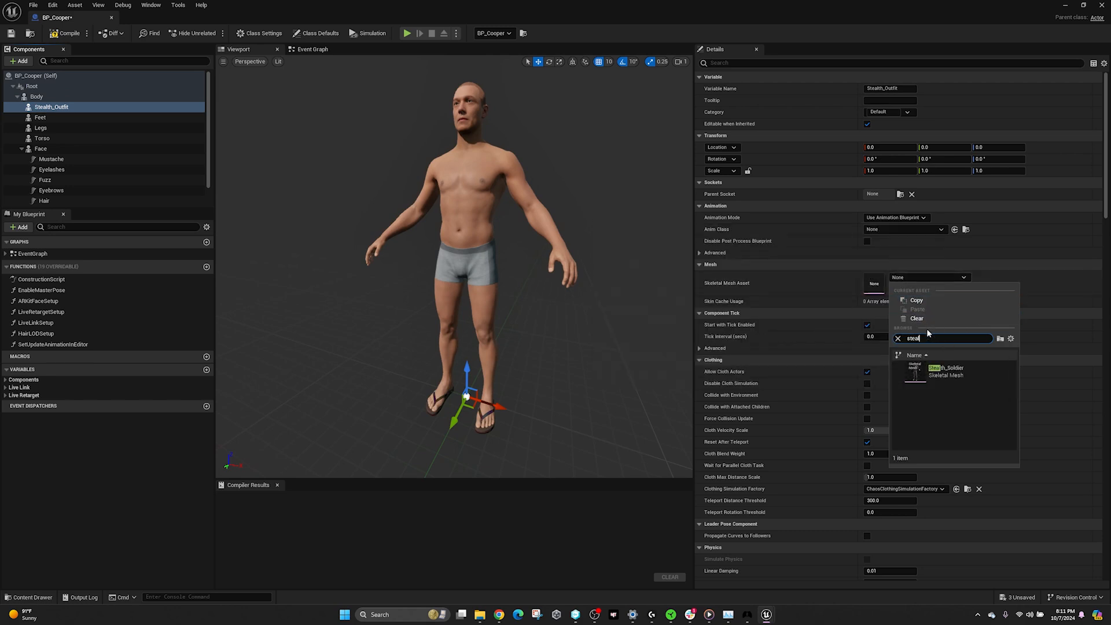
{"action": "left_click", "coordinate": [937, 370]}
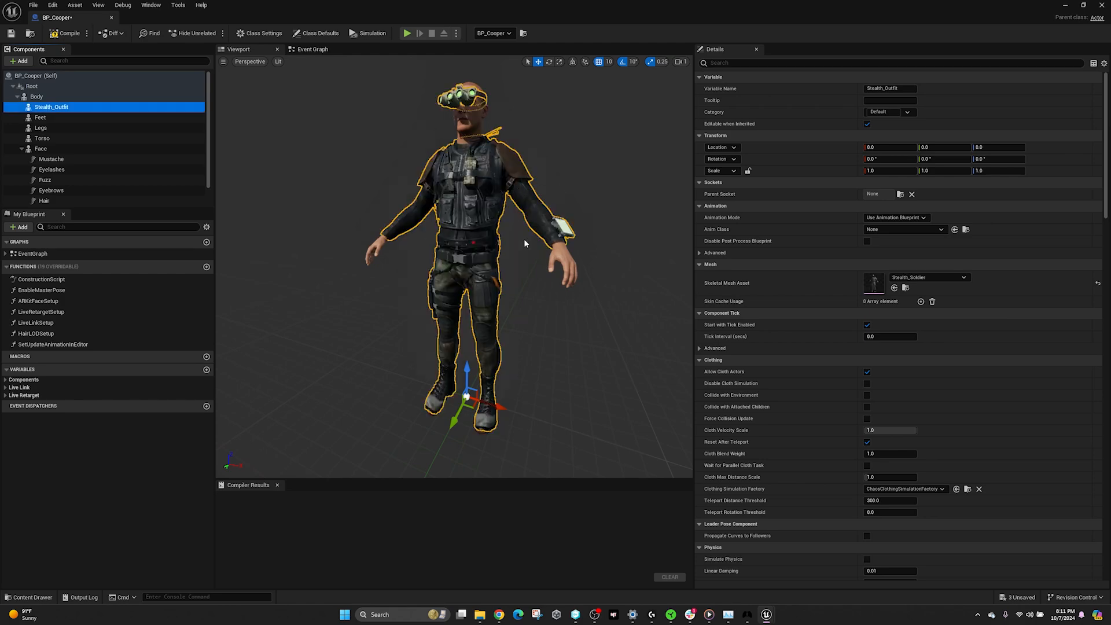
{"action": "left_click_drag", "start_coordinate": [525, 244], "coordinate": [517, 109]}
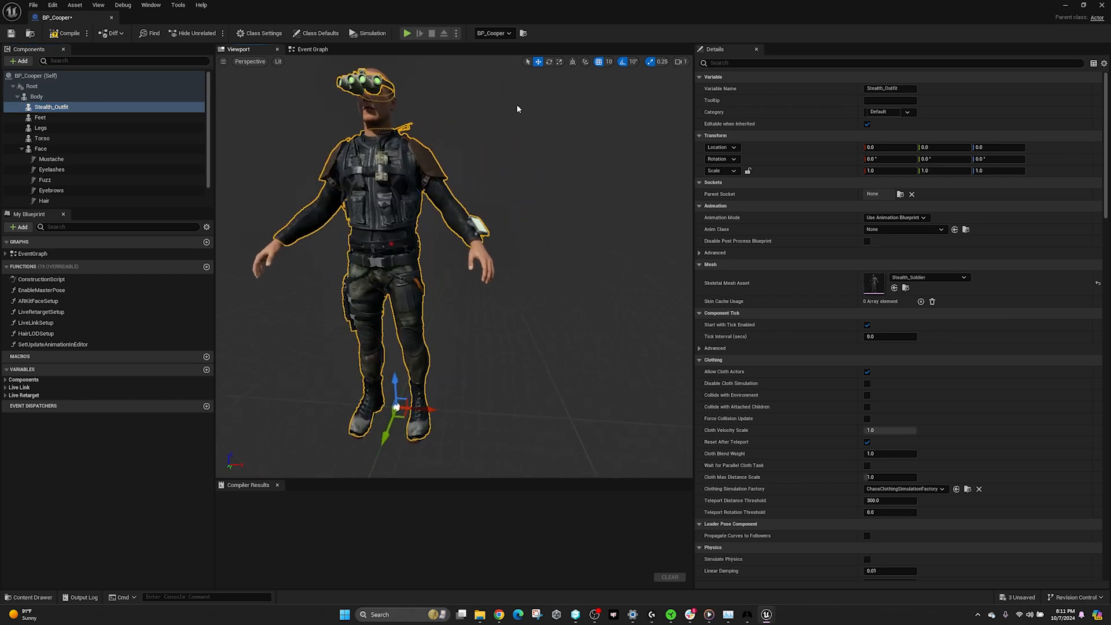
{"action": "left_click", "coordinate": [1100, 4]}
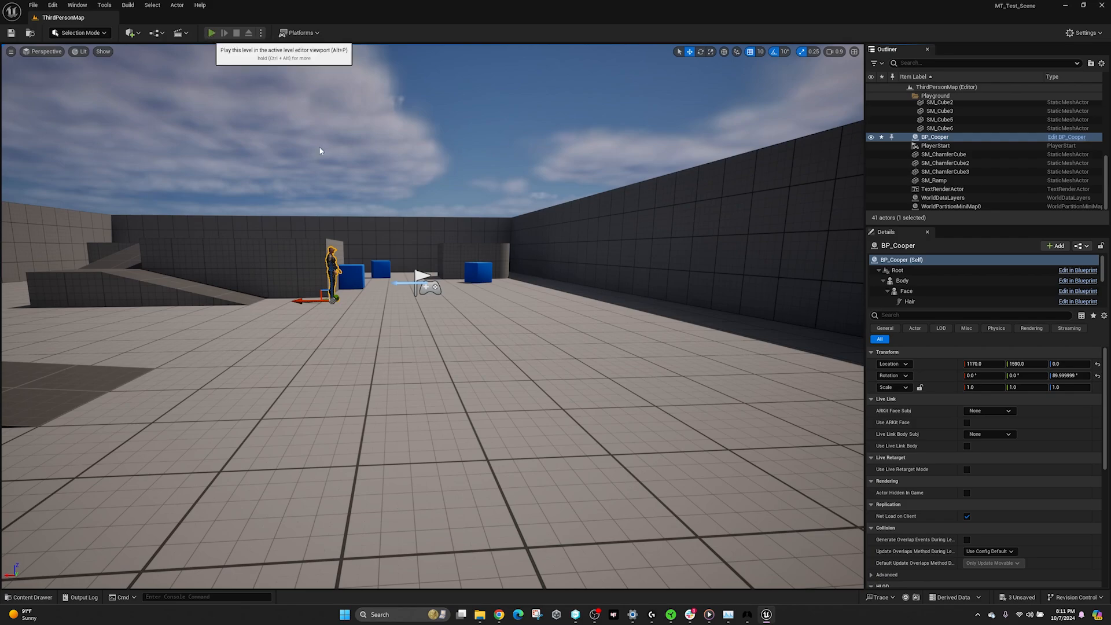
Play the level and run the character in different directions to check the stealth outfit in motion.
{"action": "left_click", "coordinate": [212, 33]}
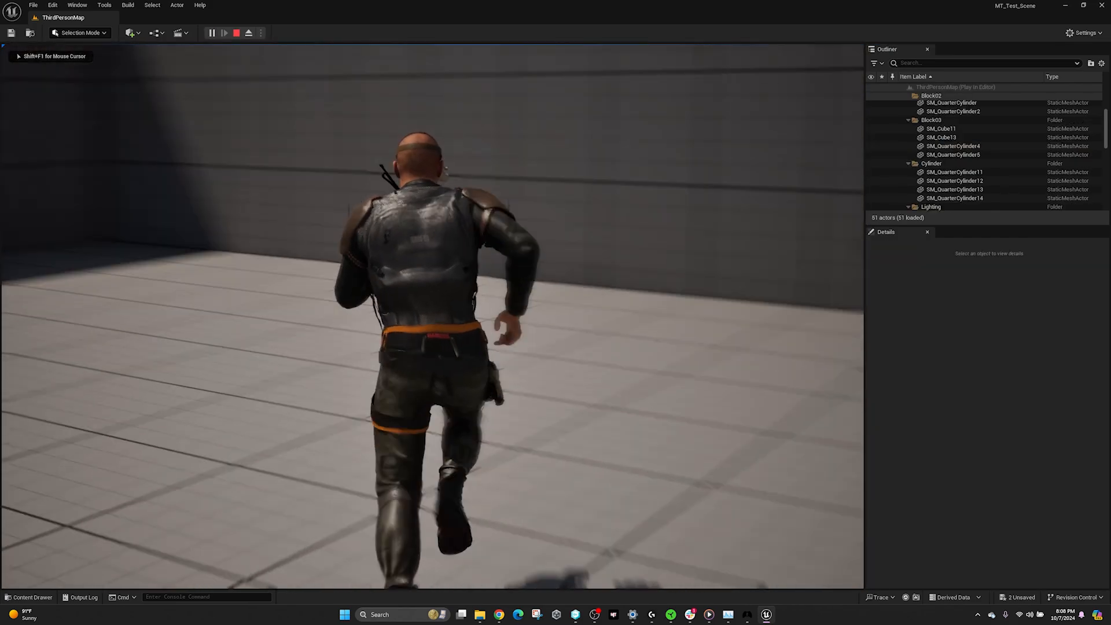
{"action": "key", "text": "s"}
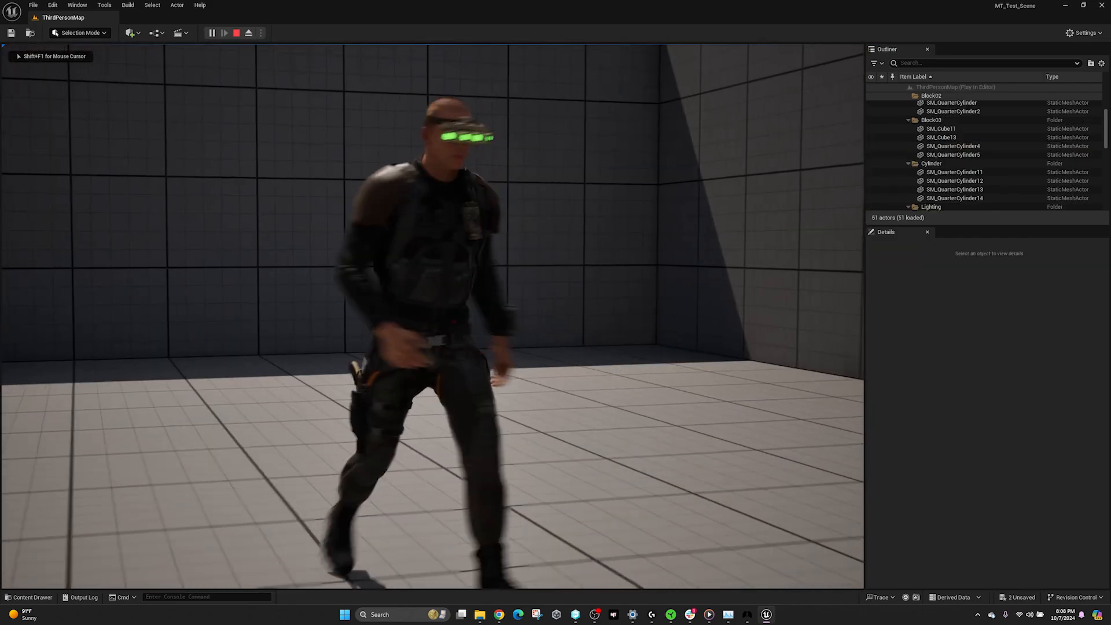
{"action": "key", "text": "a"}
{"action": "key", "text": "s"}
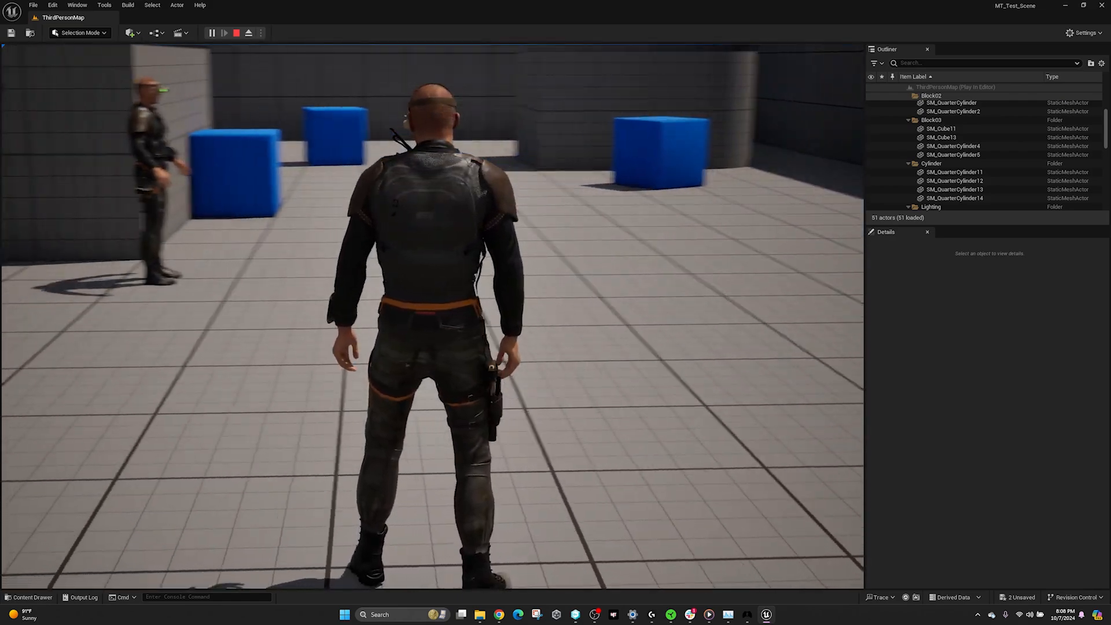
{"action": "key", "text": "w"}
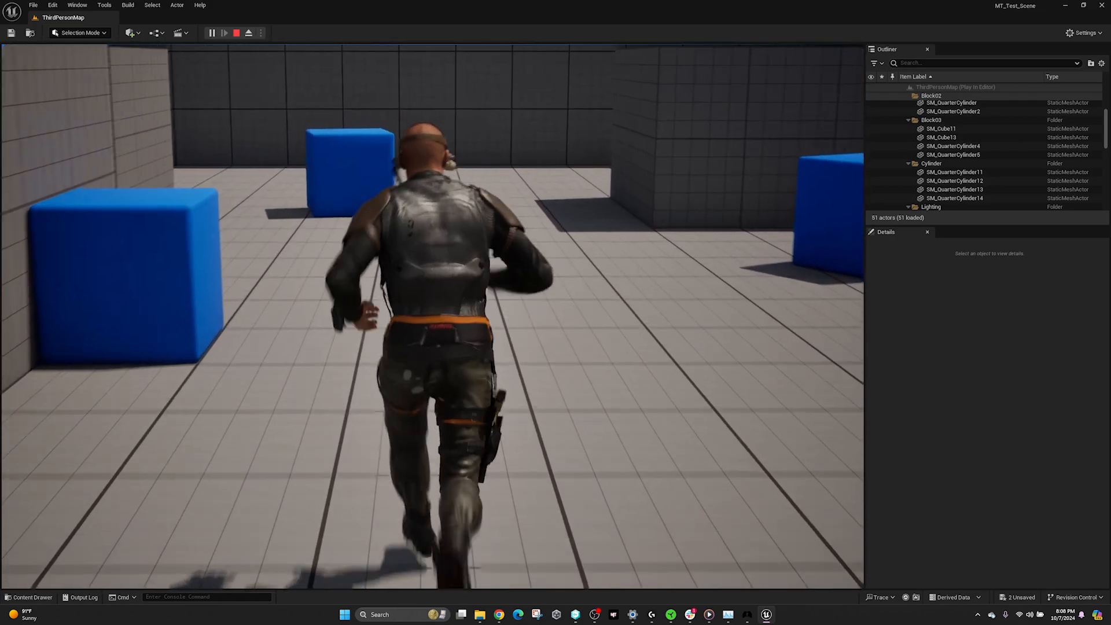
{"action": "key", "text": "d"}
{"action": "key", "text": "s"}
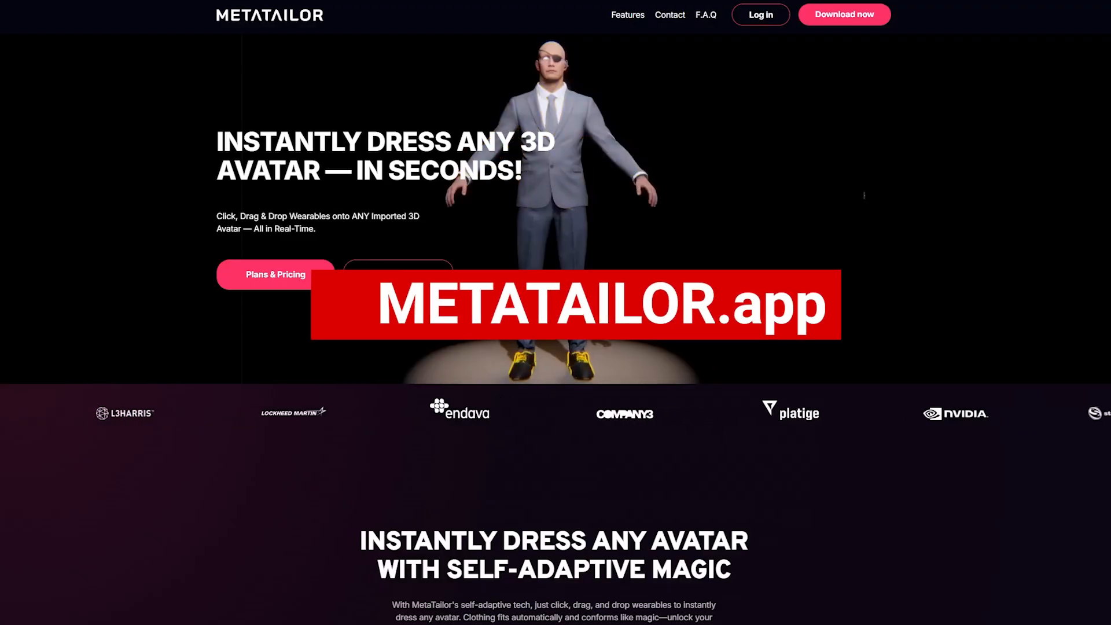
Look through the METATAILOR website from its landing section down to the wearable features.
{"action": "scroll", "coordinate": [555, 330], "scroll_direction": "down", "scroll_amount": 6}
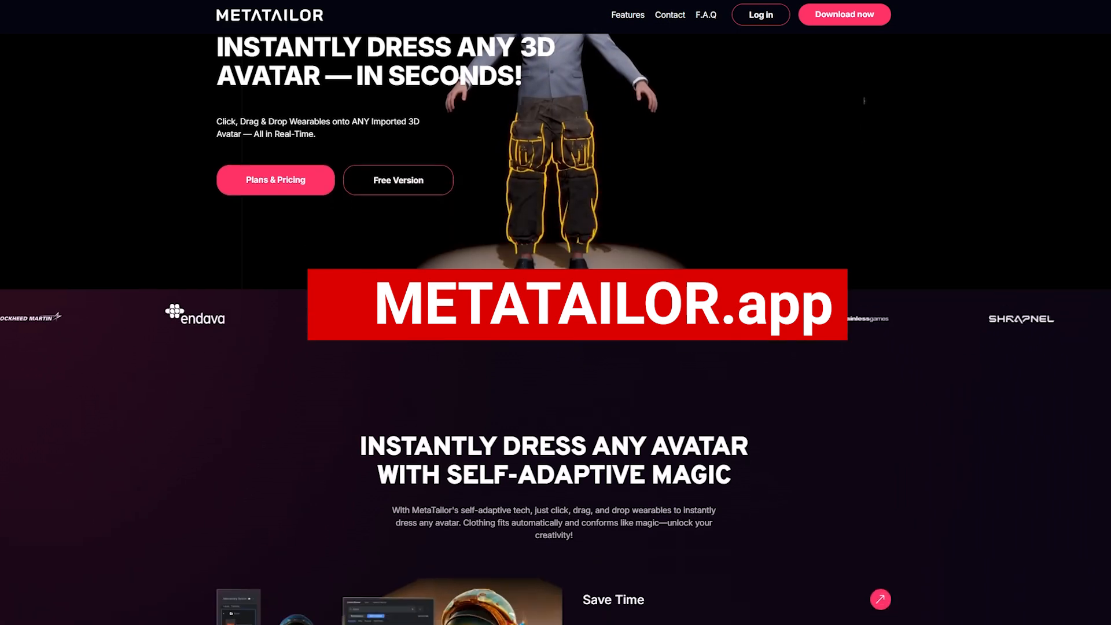
{"action": "scroll", "coordinate": [555, 330], "scroll_direction": "down", "scroll_amount": 11}
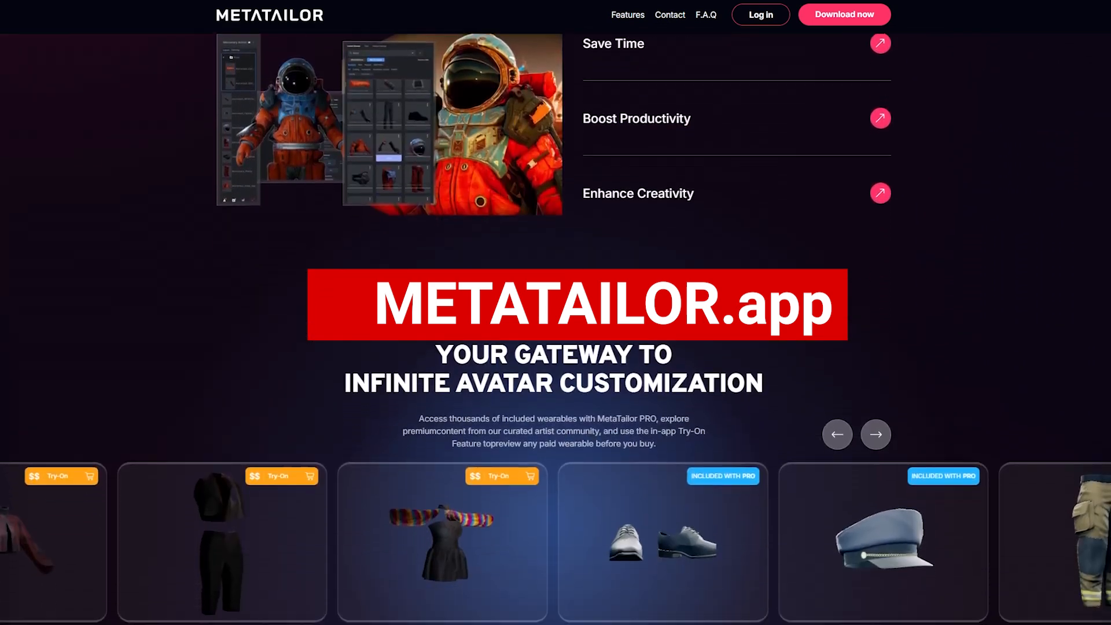
{"action": "scroll", "coordinate": [556, 330], "scroll_direction": "down", "scroll_amount": 4}
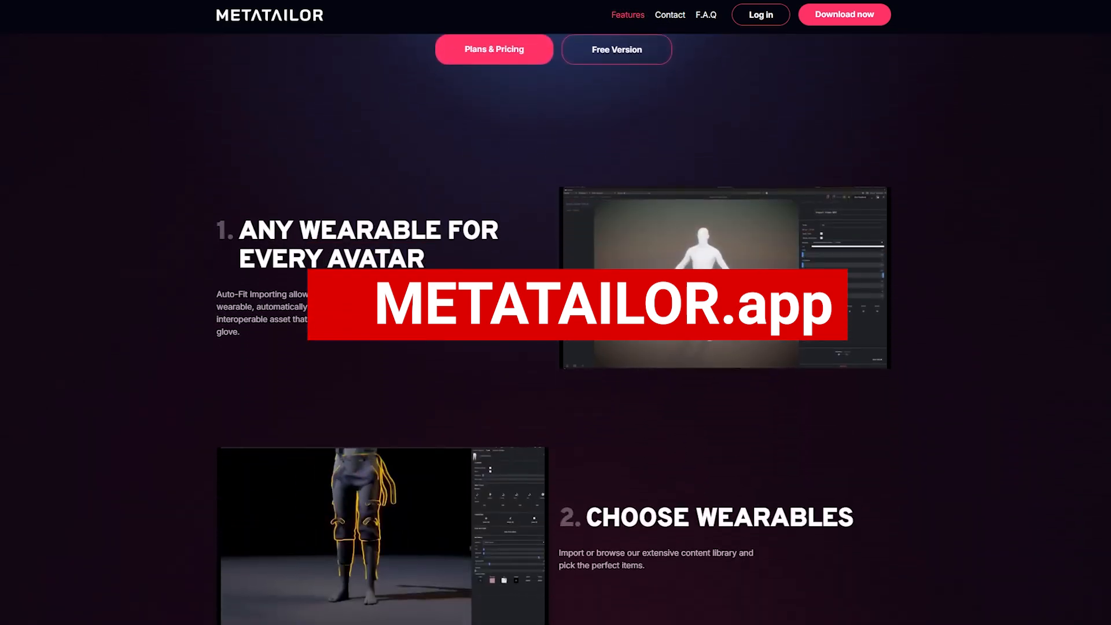